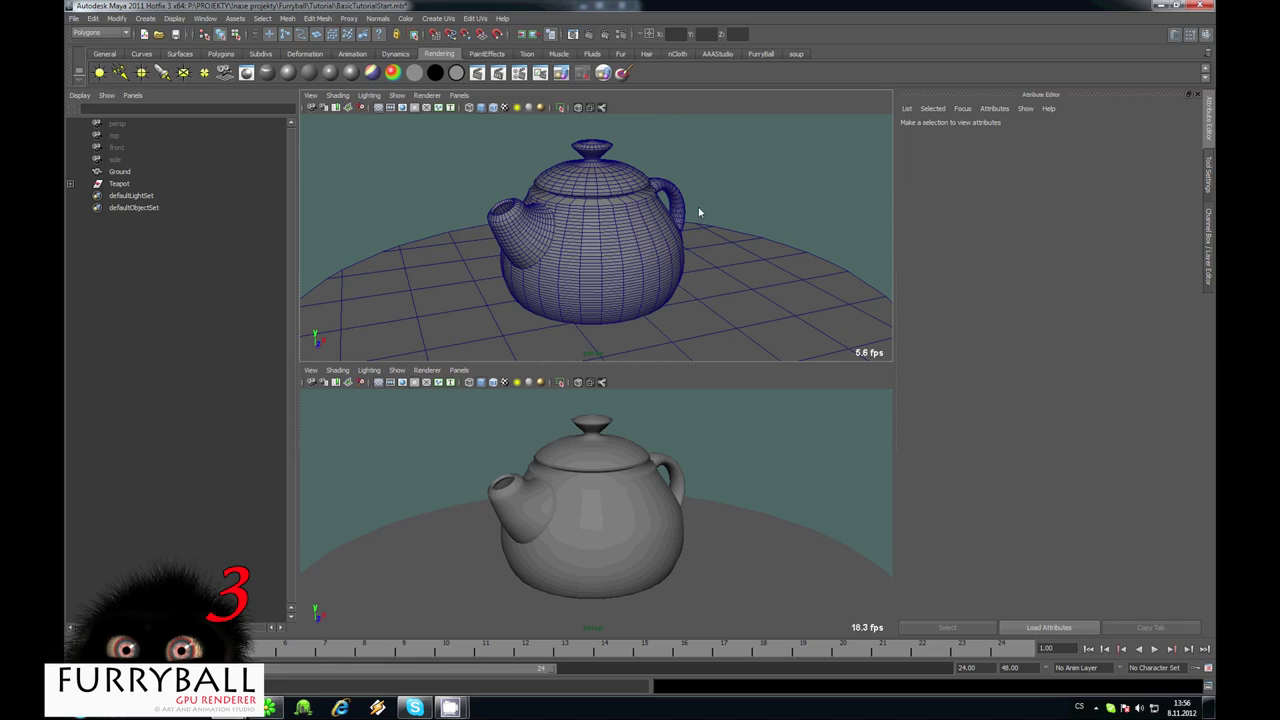
Load the FurryBall_2011.mll plug-in and enable its auto load, then close the Plug-in Manager
{"action": "left_click", "coordinate": [205, 18]}
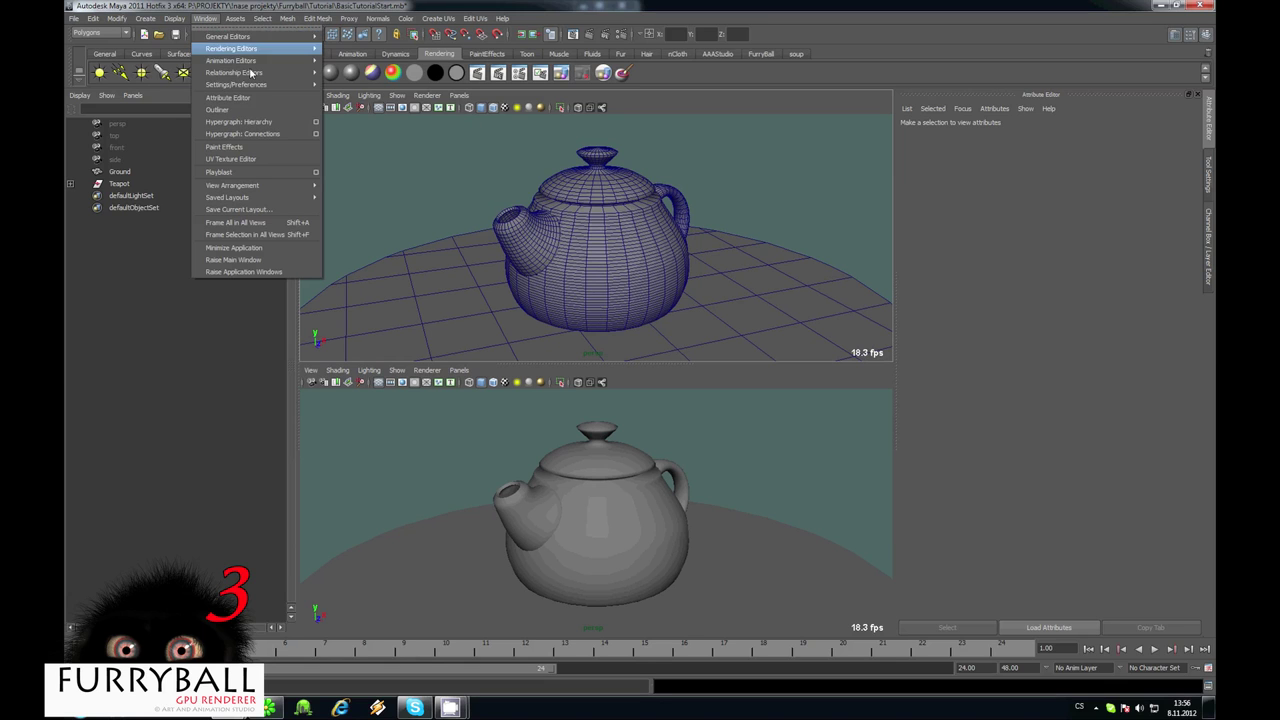
{"action": "mouse_move", "coordinate": [262, 84]}
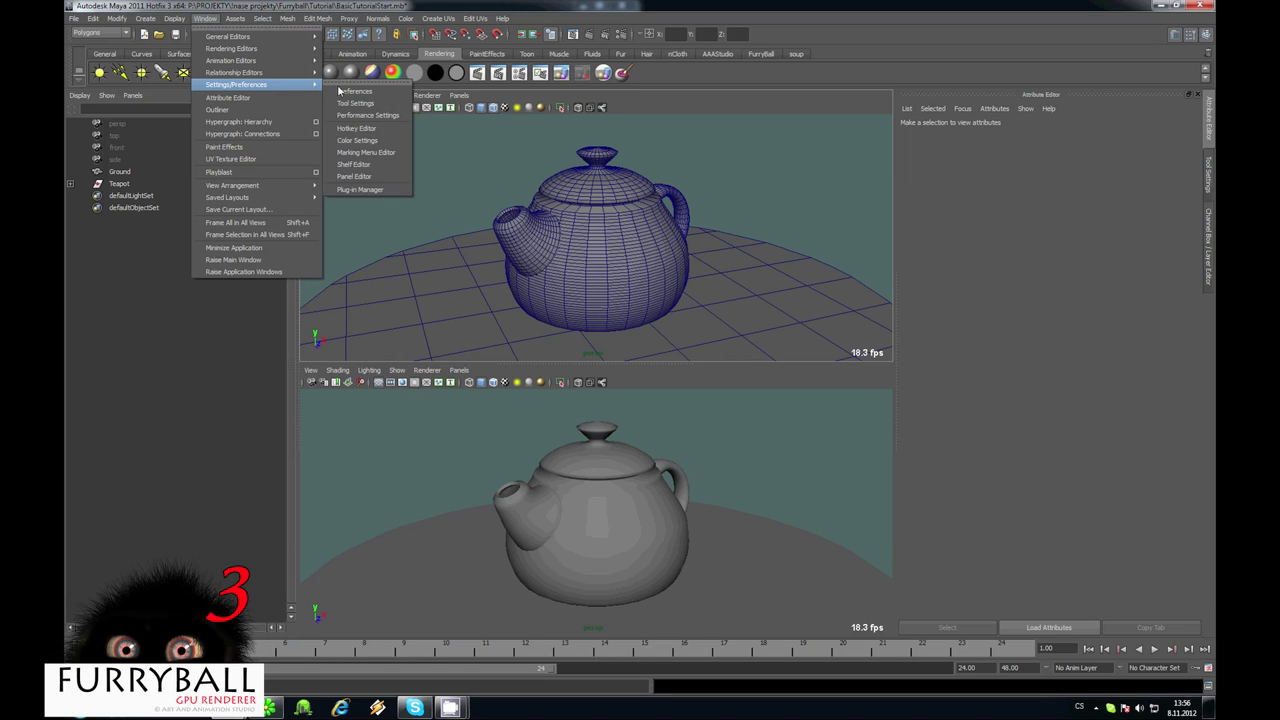
{"action": "left_click", "coordinate": [368, 190]}
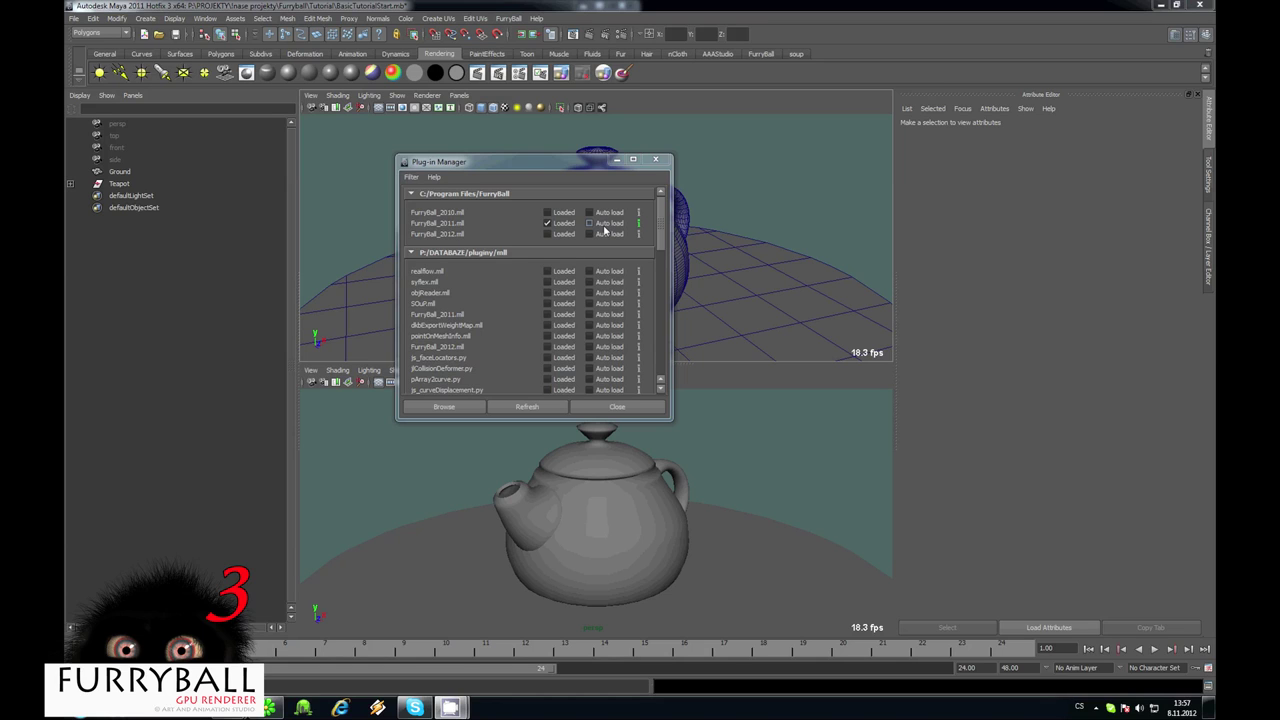
{"action": "left_click", "coordinate": [590, 224]}
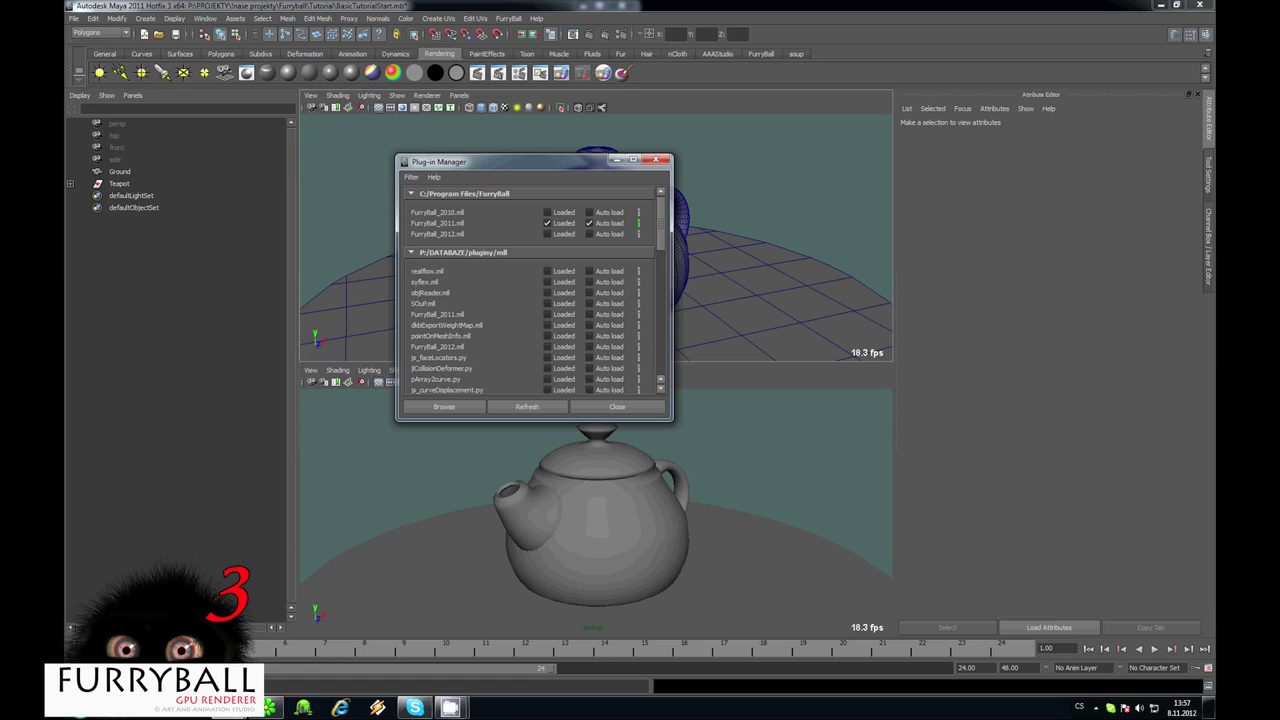
{"action": "left_click", "coordinate": [622, 406]}
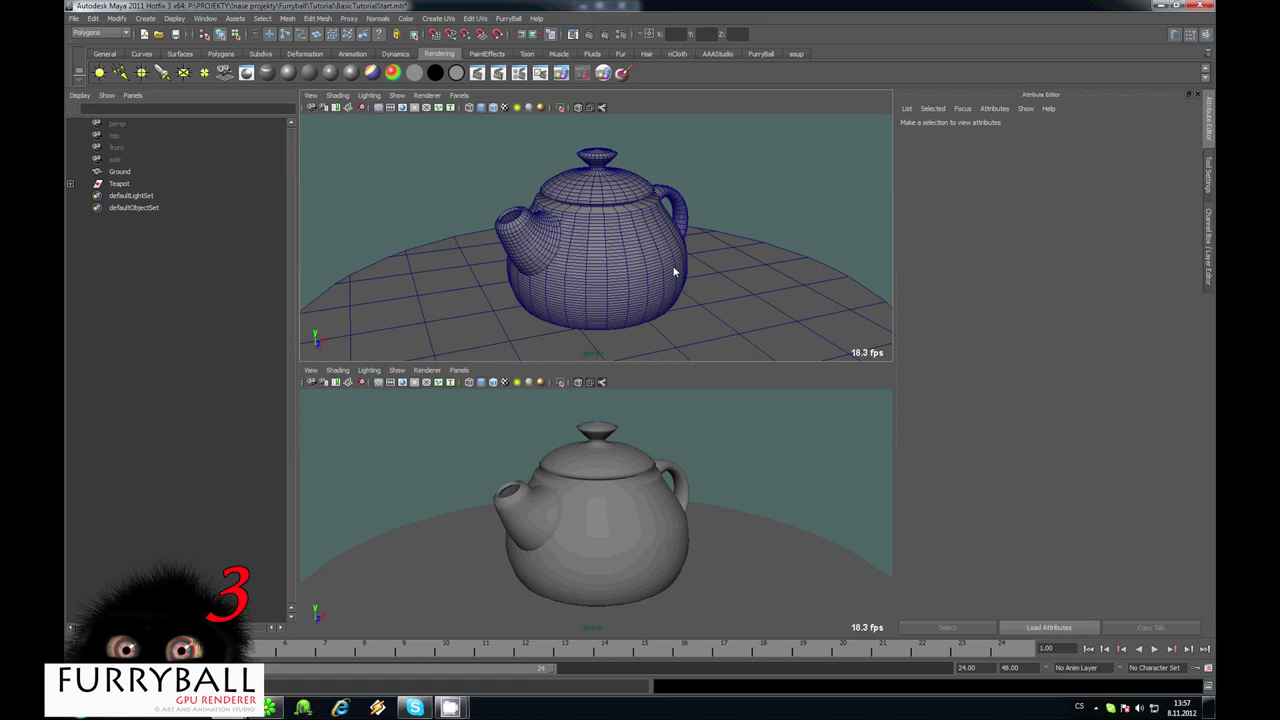
{"action": "scroll", "coordinate": [674, 272], "scroll_direction": "down", "scroll_amount": 1}
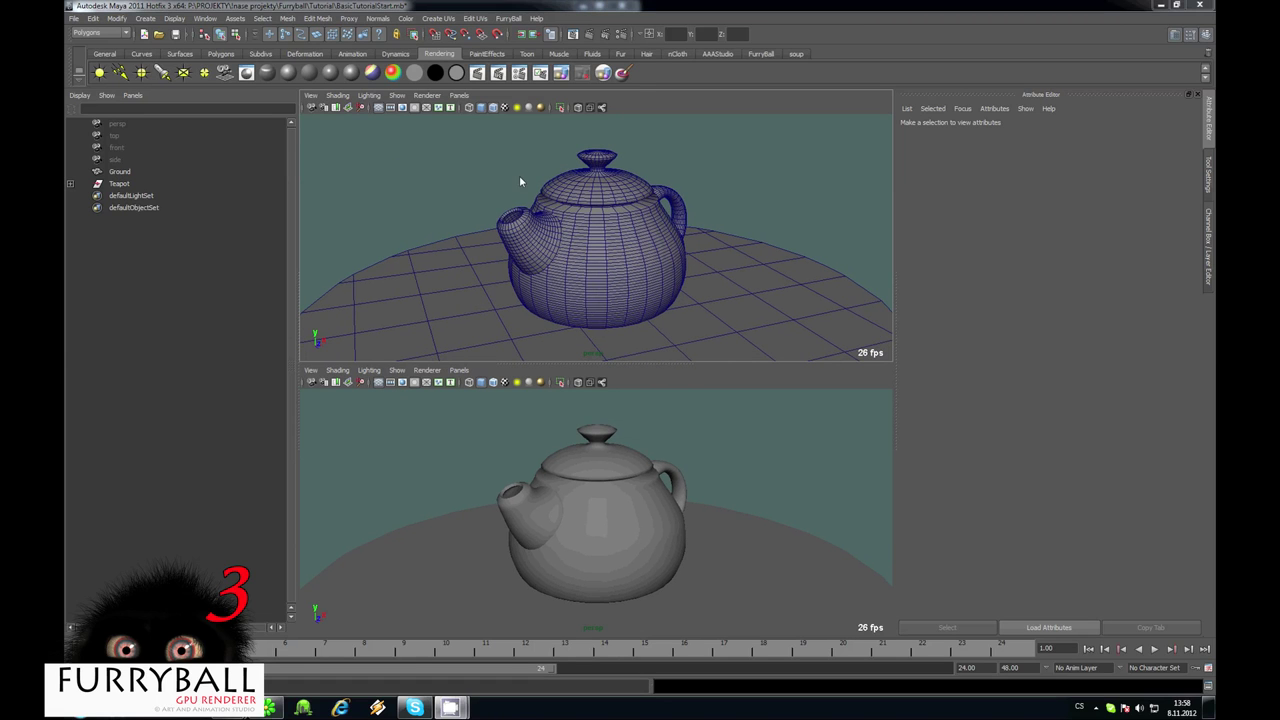
{"action": "left_click", "coordinate": [509, 19]}
{"action": "mouse_move", "coordinate": [536, 18]}
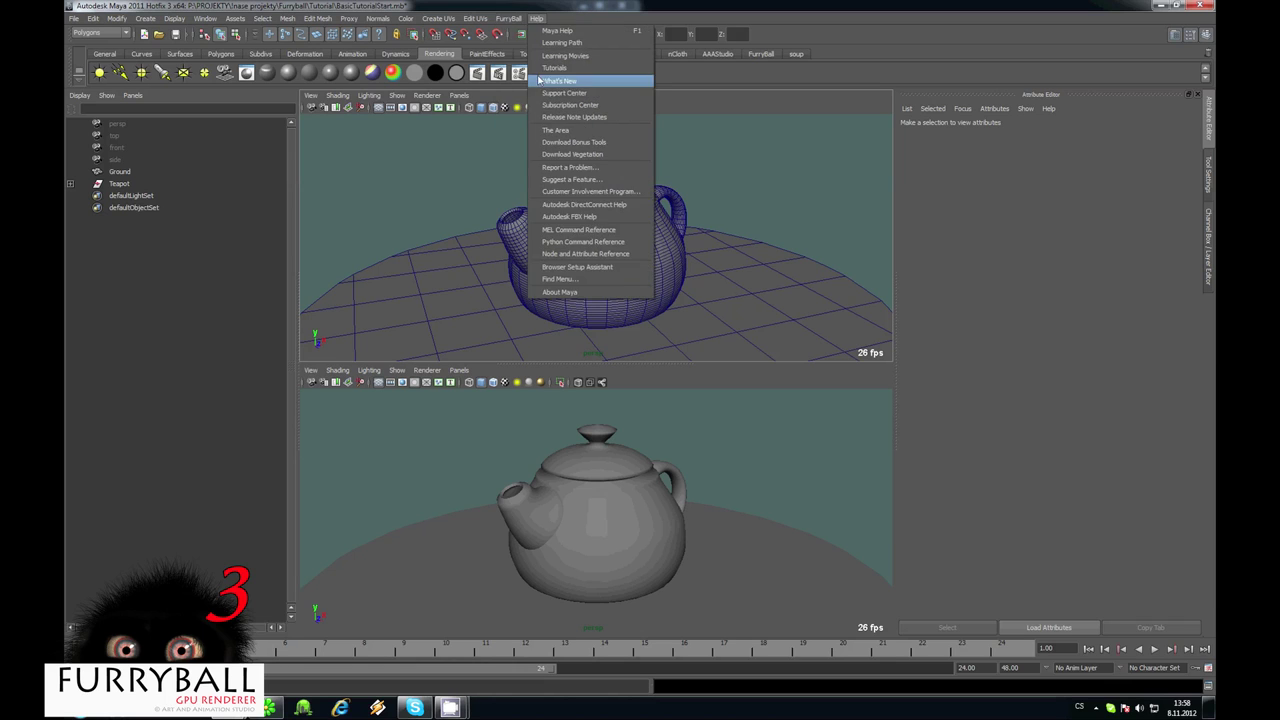
{"action": "left_click", "coordinate": [649, 105]}
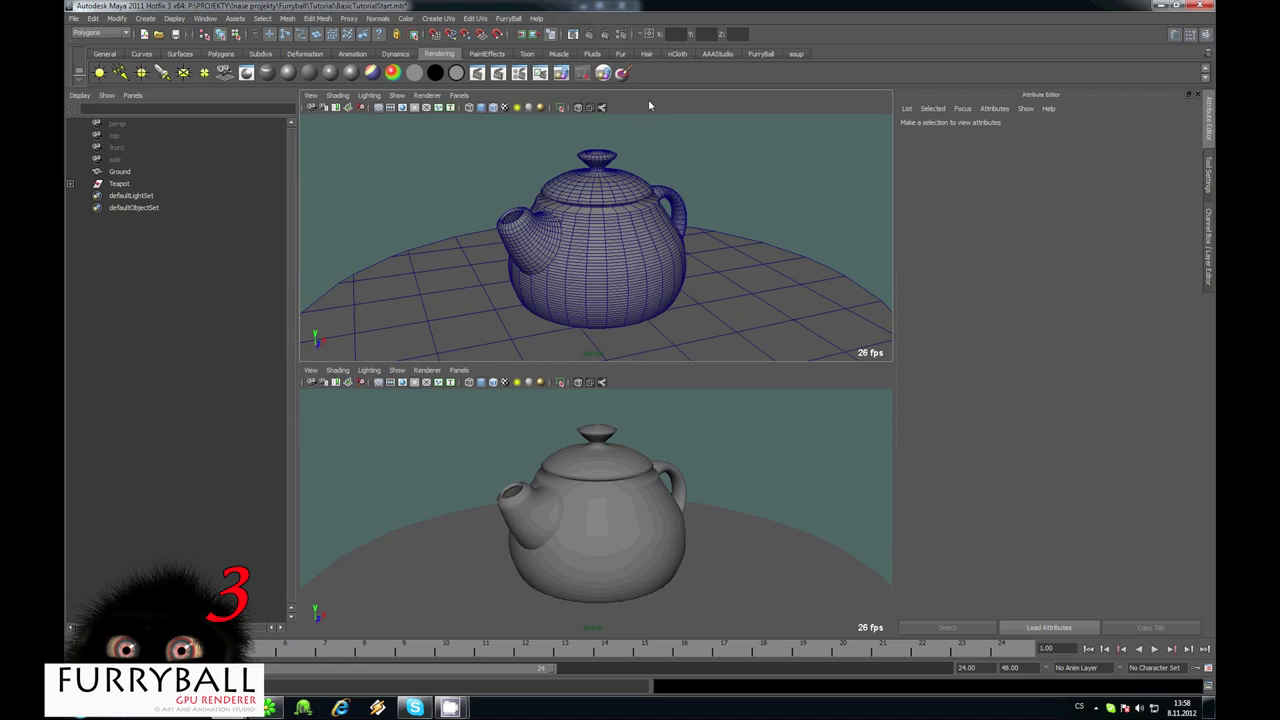
Create default FurryBall render settings for the upper viewport
{"action": "left_click", "coordinate": [432, 97]}
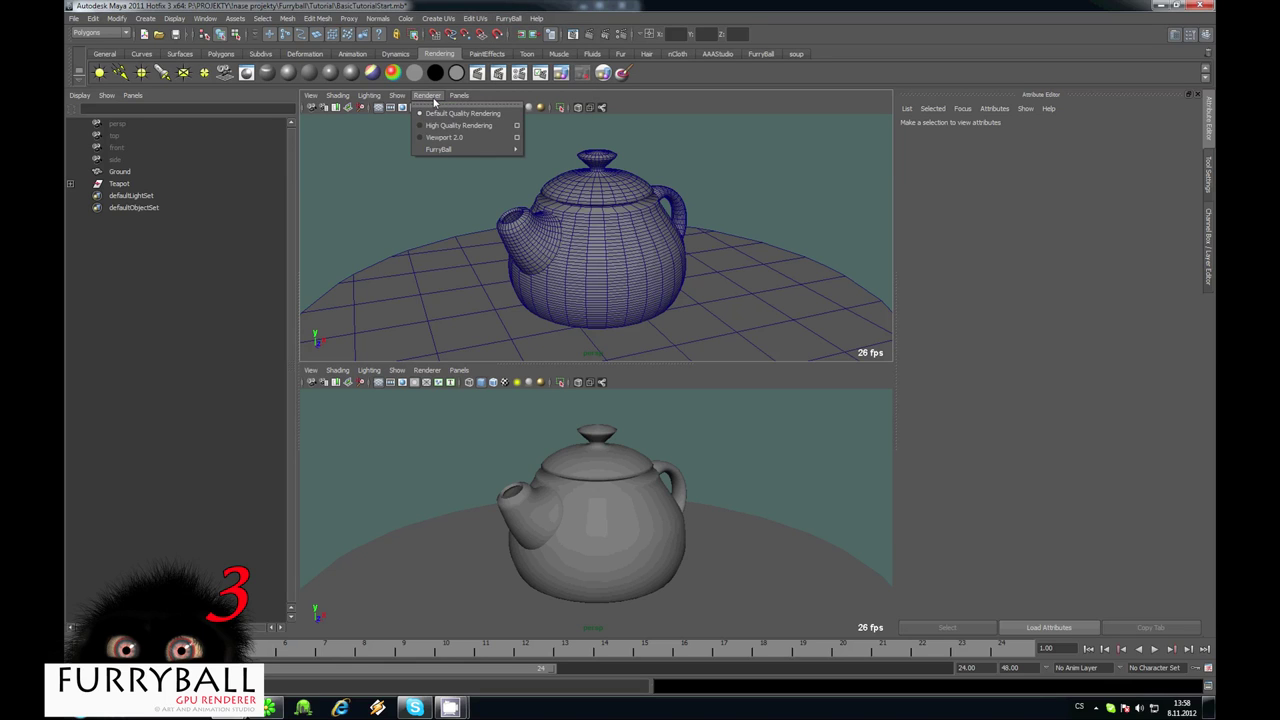
{"action": "mouse_move", "coordinate": [453, 151]}
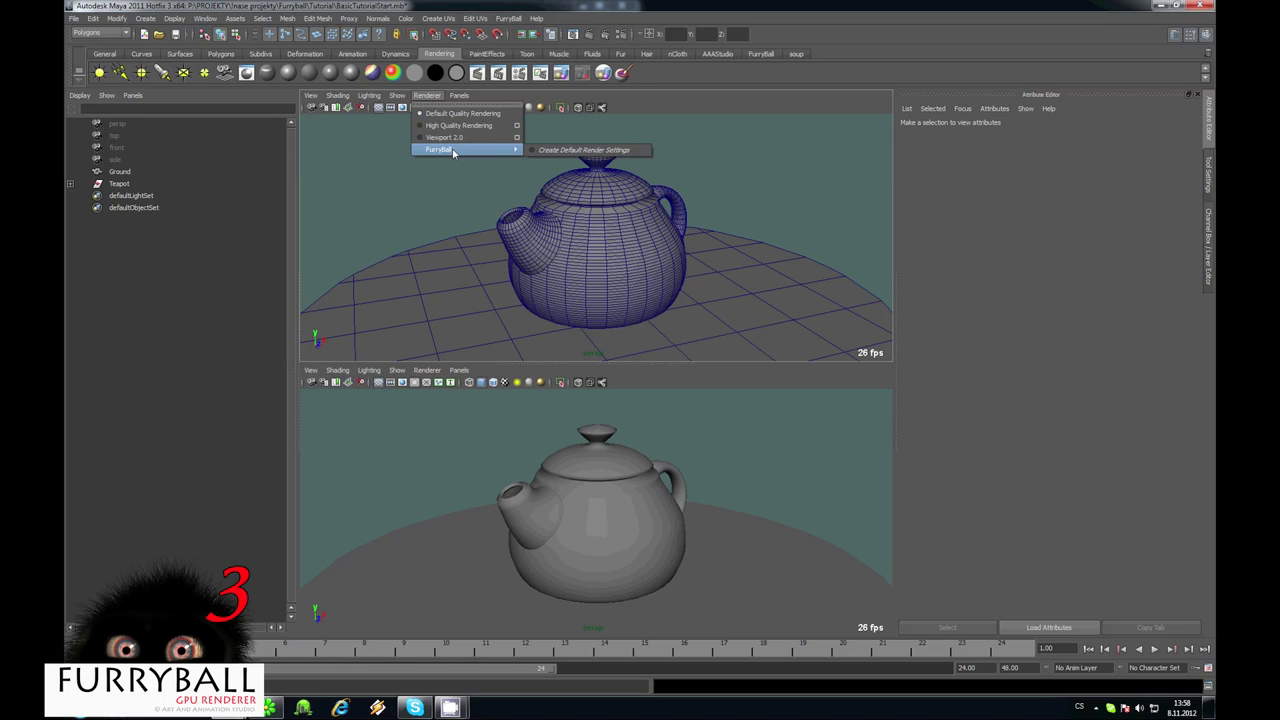
{"action": "left_click", "coordinate": [552, 152]}
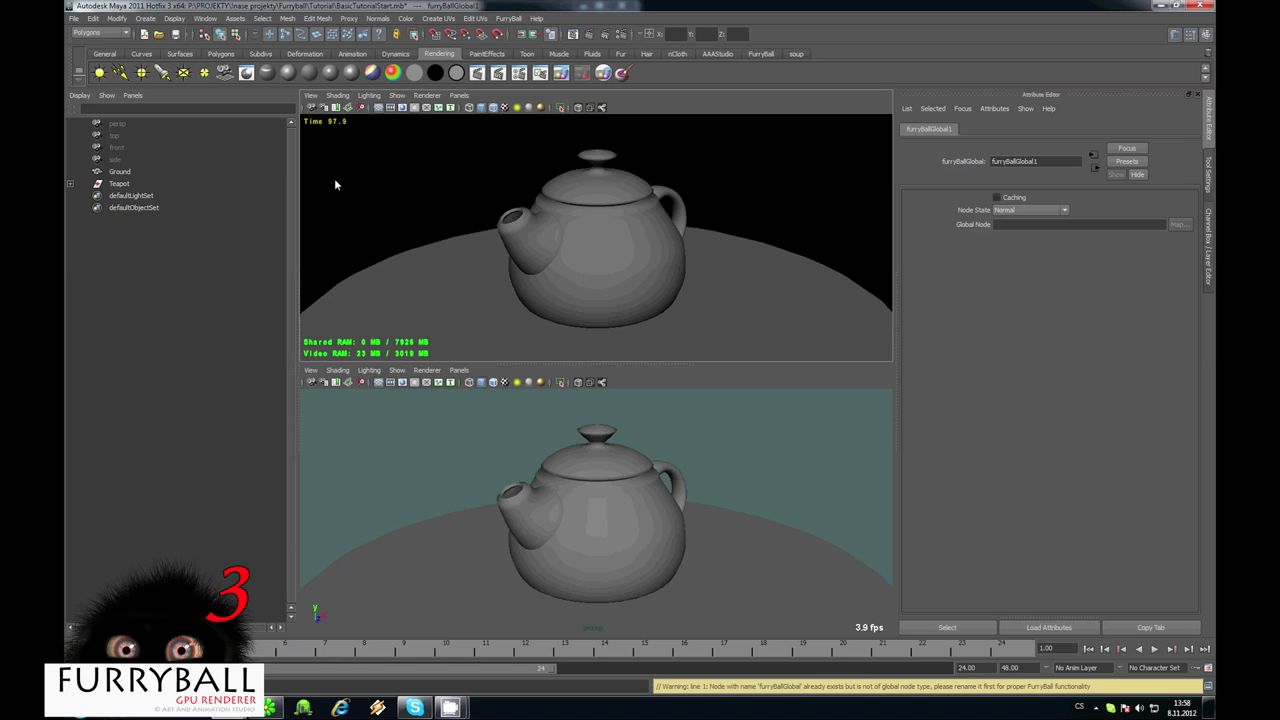
Open FurryBall's Render Nodes Manager and move its window over the upper viewport
{"action": "left_click", "coordinate": [512, 19]}
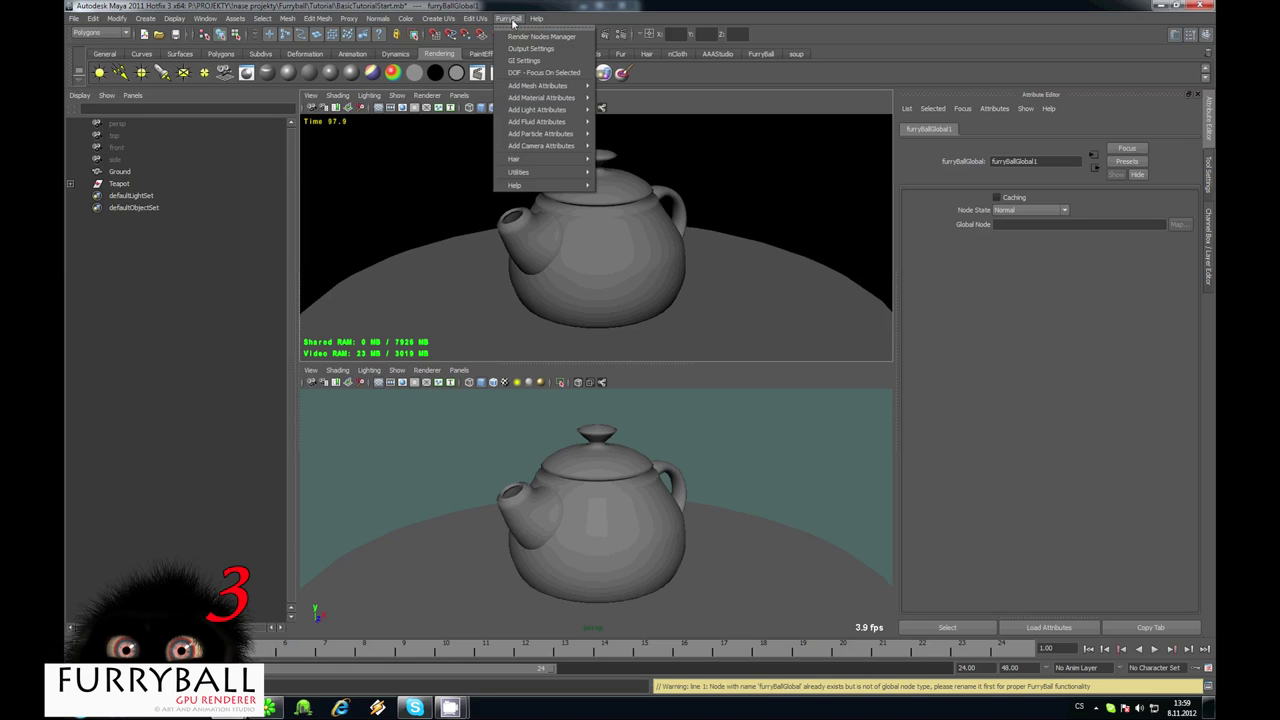
{"action": "left_click", "coordinate": [528, 38]}
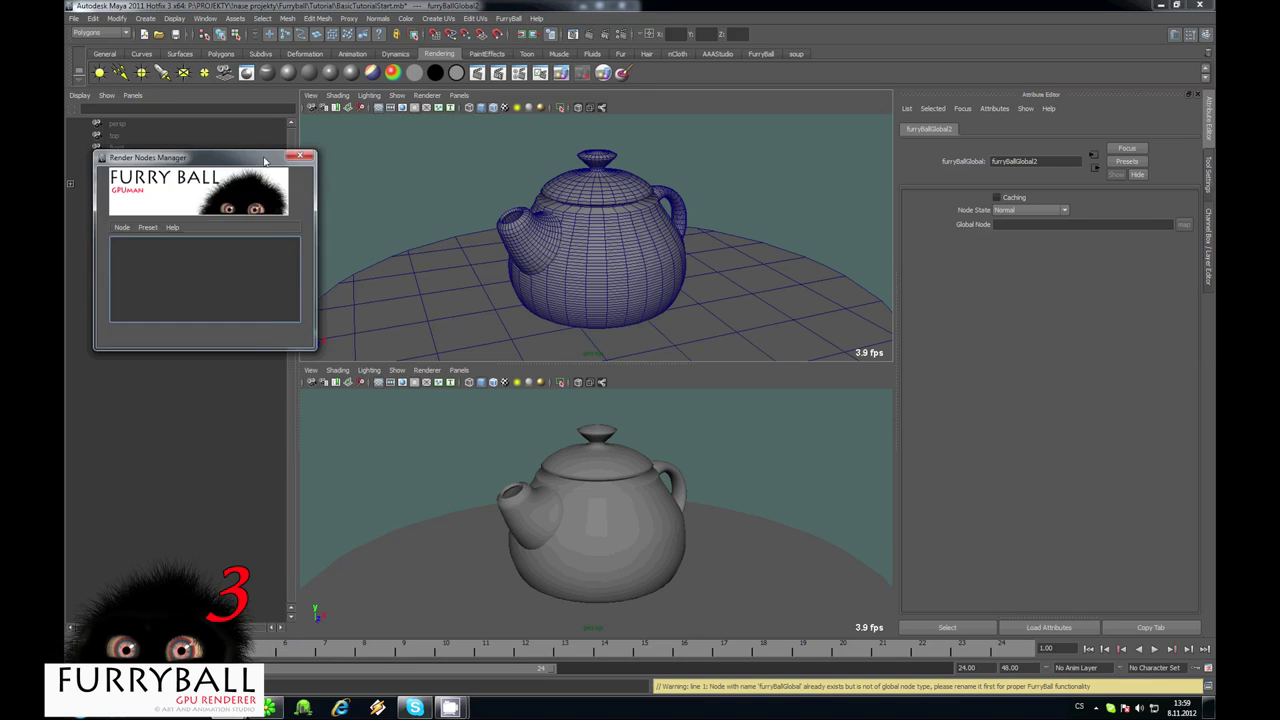
{"action": "left_click_drag", "start_coordinate": [200, 146], "coordinate": [383, 146]}
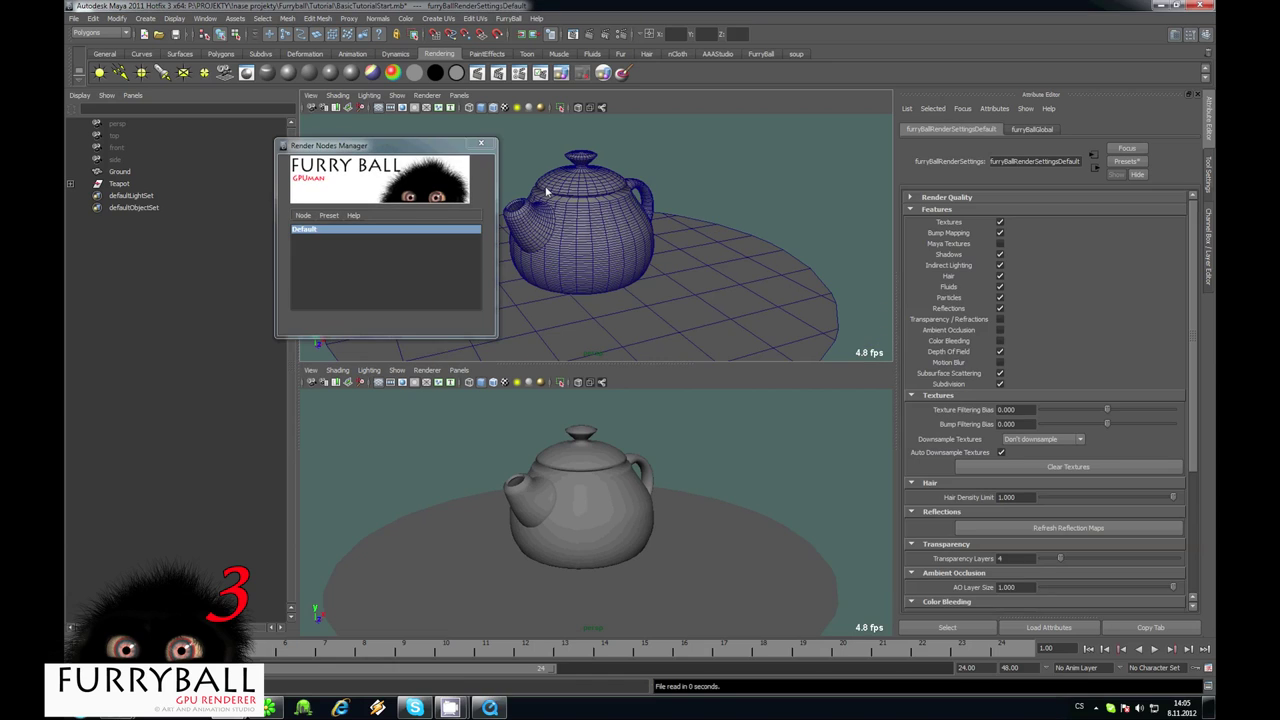
Duplicate the Default render settings node in the Render Nodes Manager
{"action": "left_click", "coordinate": [308, 232]}
{"action": "left_click", "coordinate": [303, 216]}
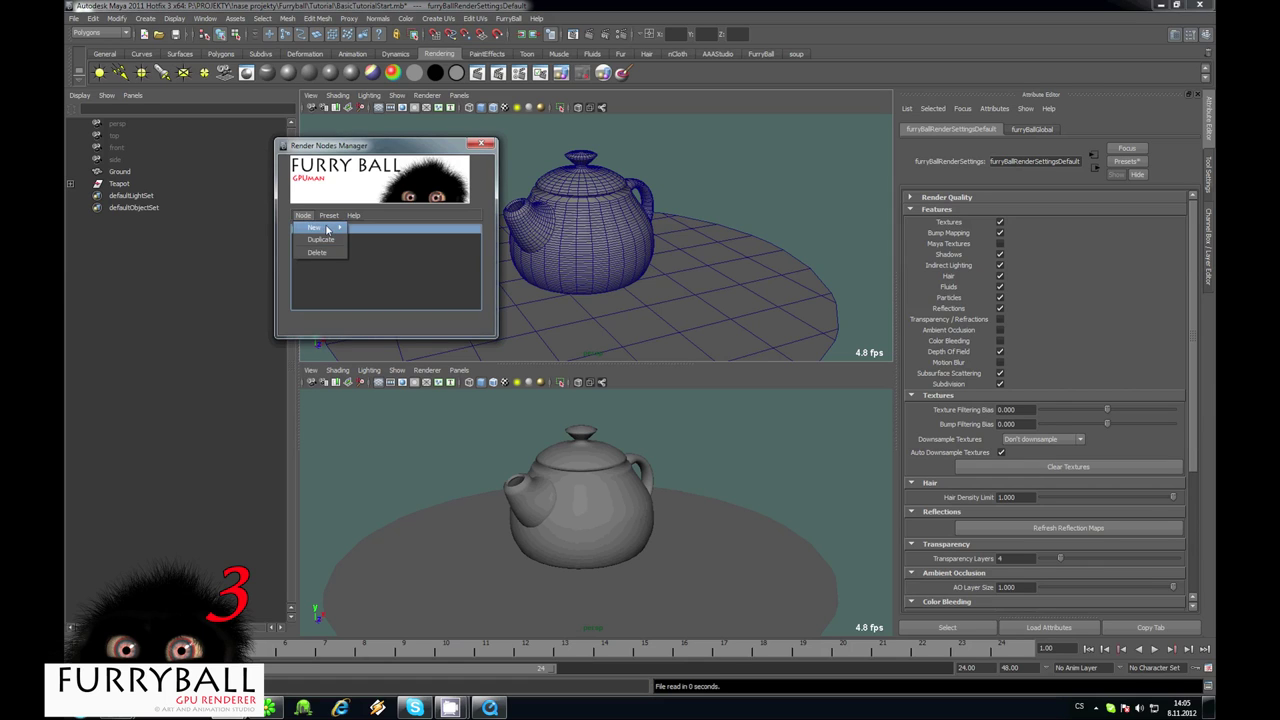
{"action": "left_click", "coordinate": [326, 222]}
{"action": "left_click", "coordinate": [328, 218]}
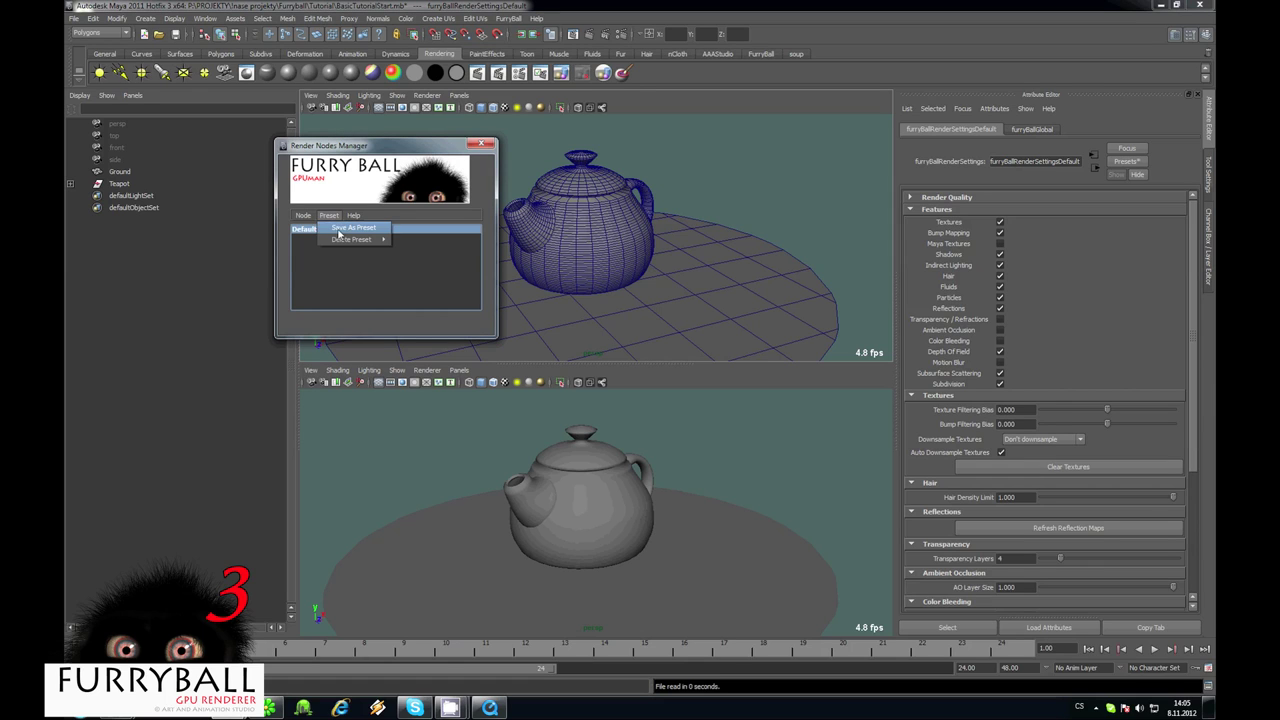
{"action": "left_click", "coordinate": [306, 217]}
{"action": "left_click", "coordinate": [306, 217]}
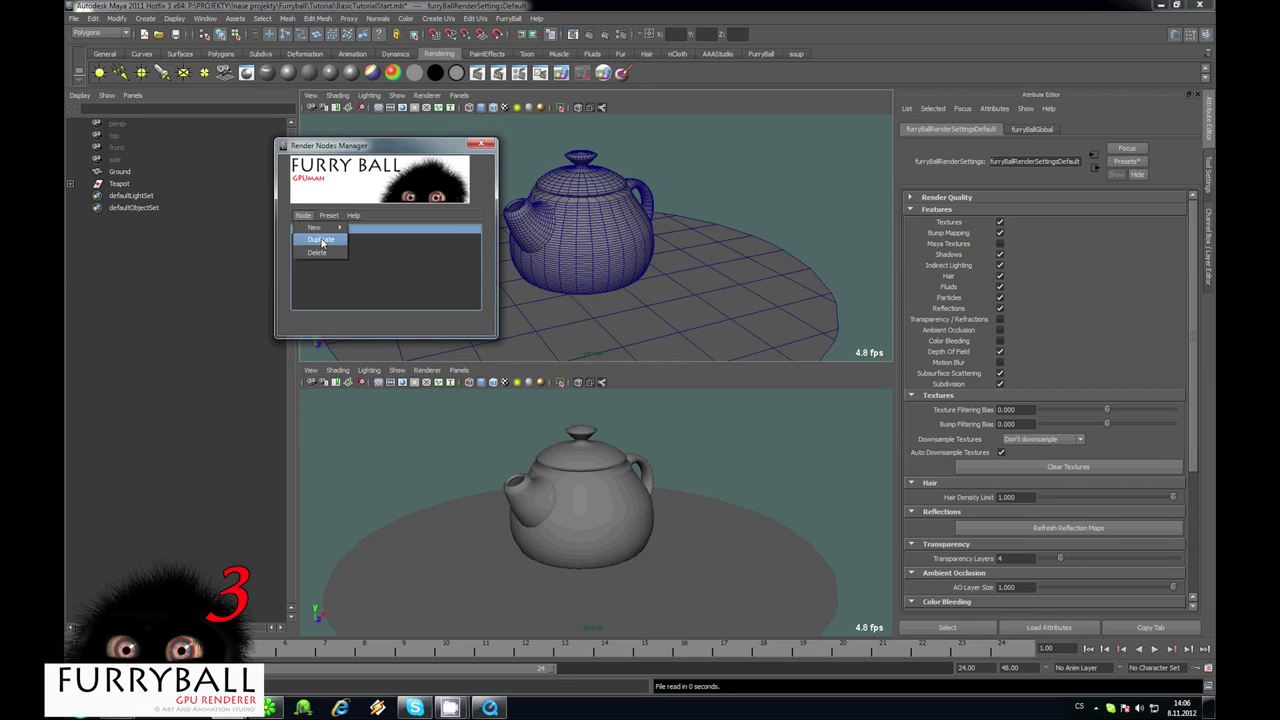
{"action": "left_click", "coordinate": [329, 240]}
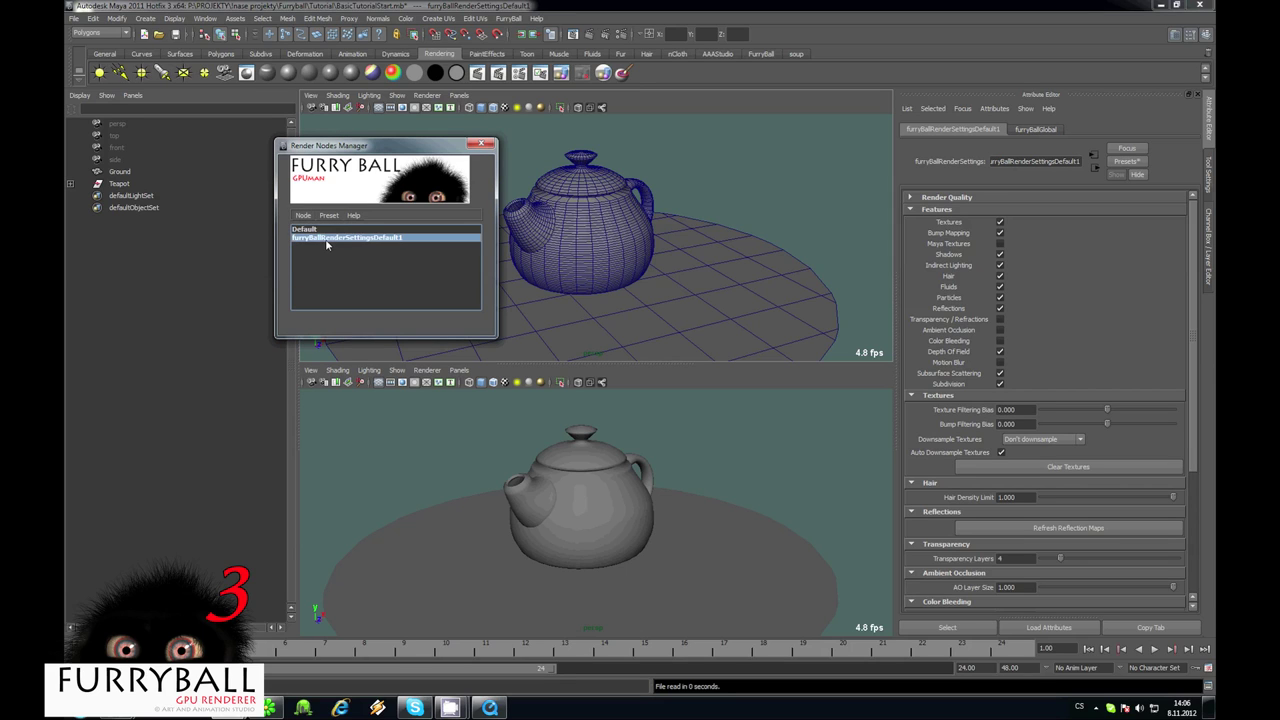
Rename the duplicated render settings node to Final
{"action": "left_click", "coordinate": [1028, 163]}
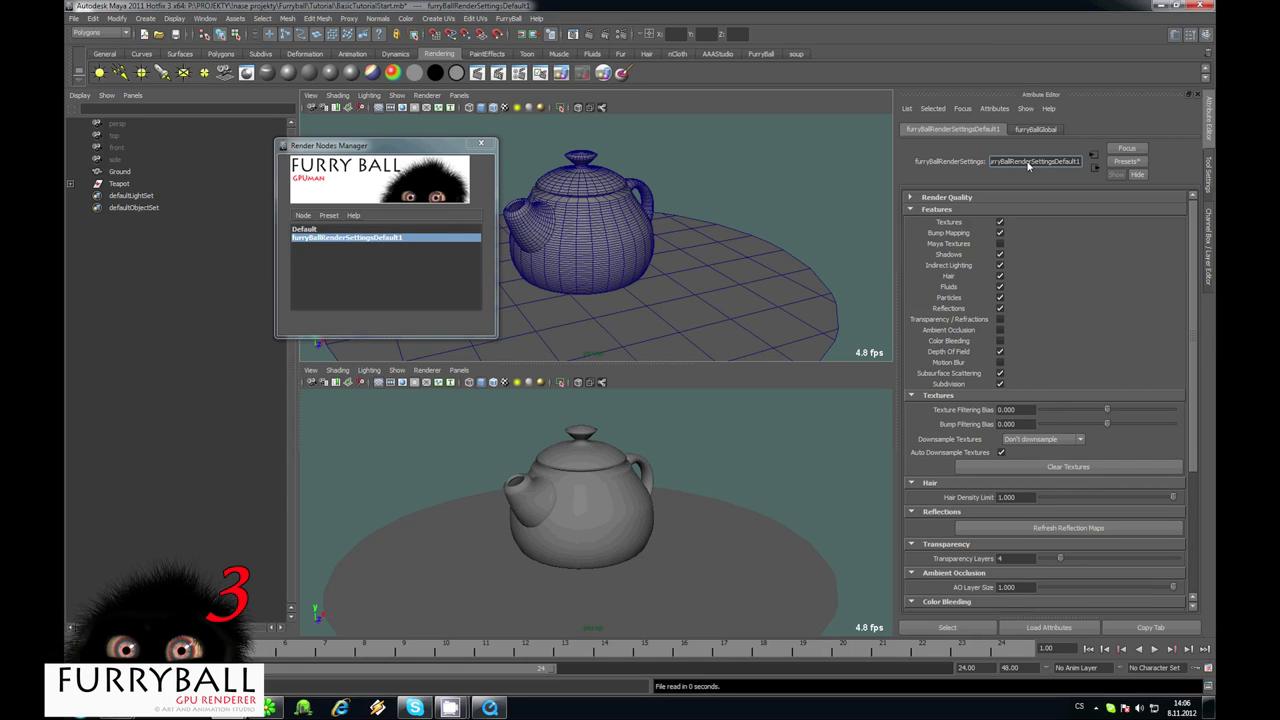
{"action": "double_click", "coordinate": [1028, 163]}
{"action": "type", "text": "Final"}
{"action": "key", "text": "Return"}
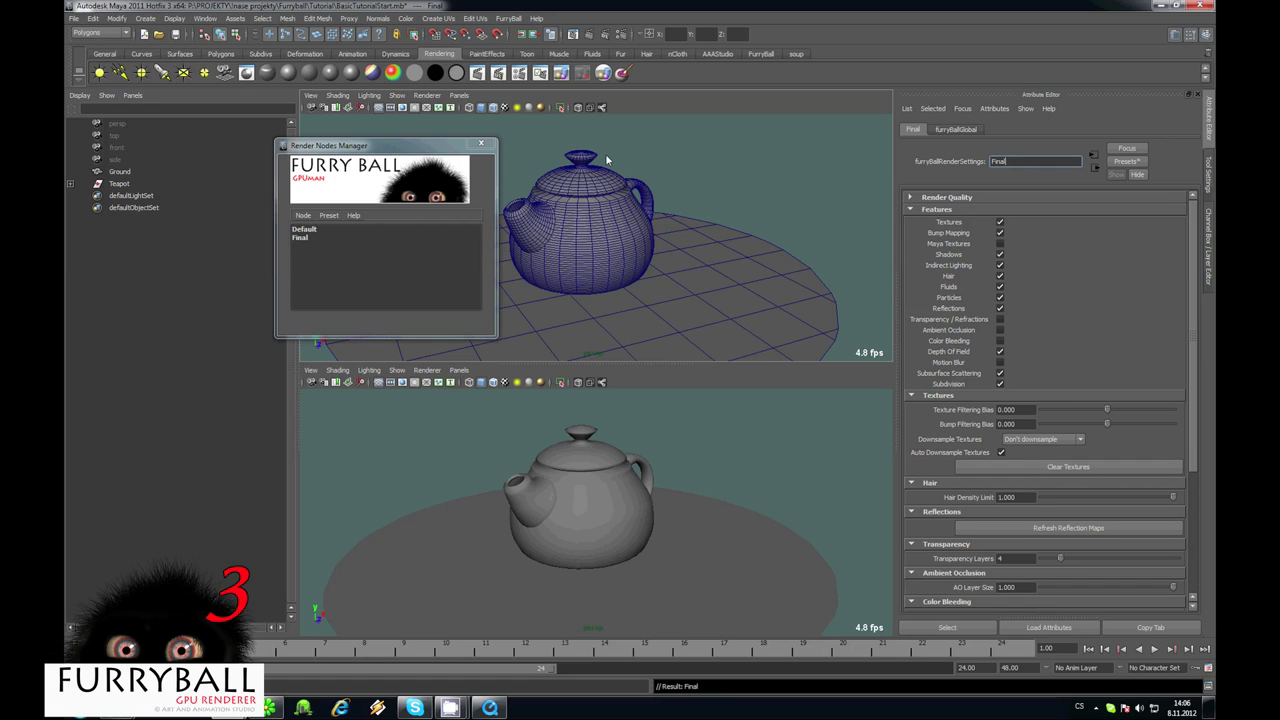
Set Samples and Multipass Multisampling to 2 in the Final node's render quality, and close the Render Nodes Manager
{"action": "left_click", "coordinate": [300, 237]}
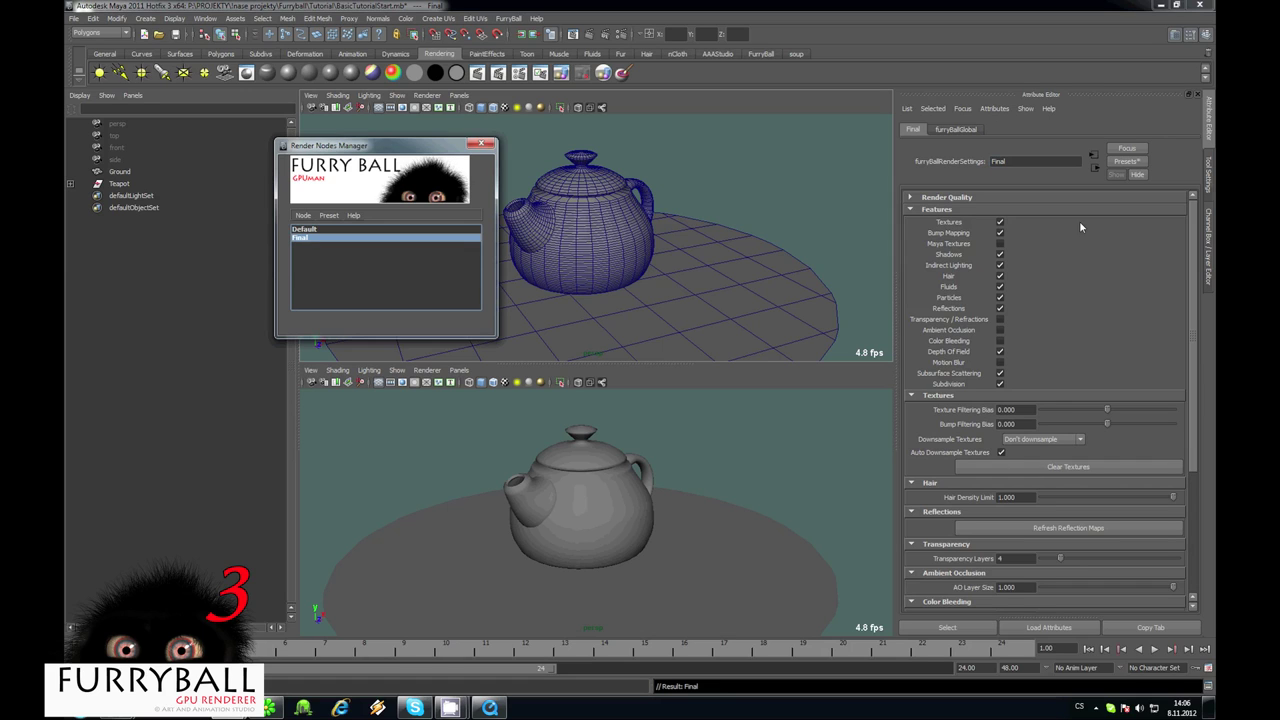
{"action": "left_click", "coordinate": [947, 199]}
{"action": "left_click_drag", "start_coordinate": [1025, 212], "coordinate": [911, 246]}
{"action": "type", "text": "2"}
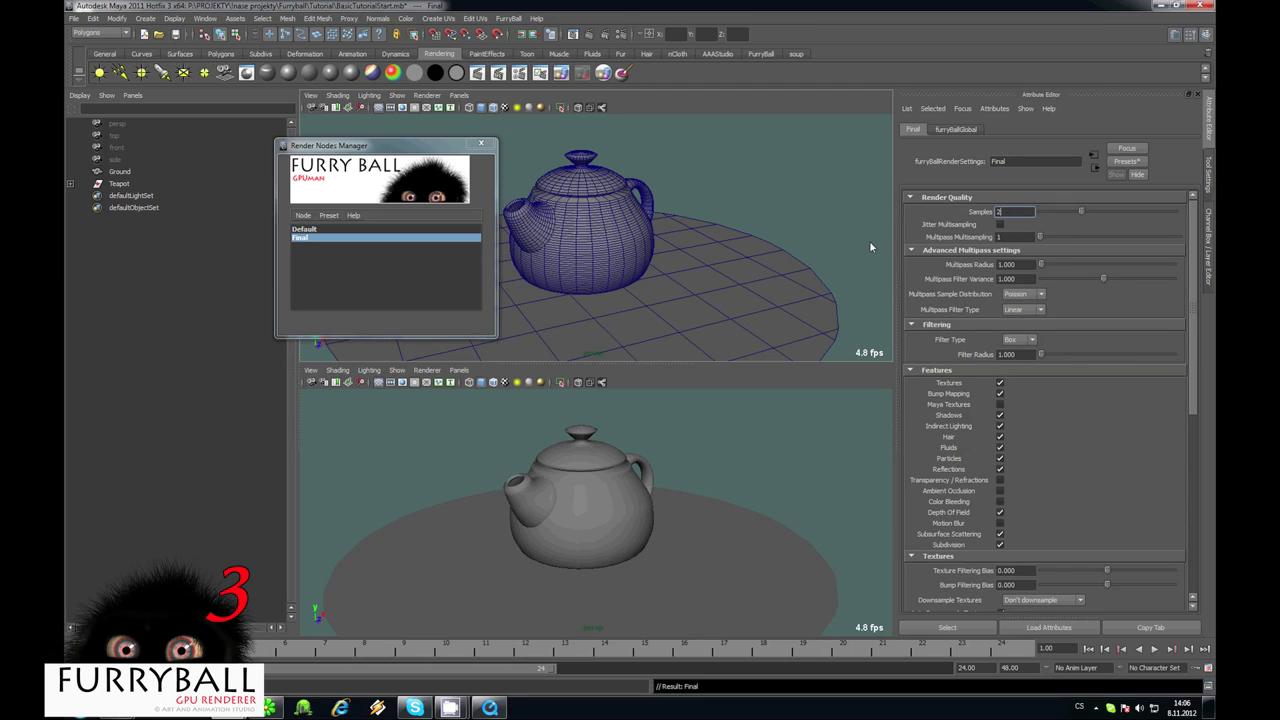
{"action": "key", "text": "Return"}
{"action": "left_click_drag", "start_coordinate": [1015, 236], "coordinate": [819, 261]}
{"action": "type", "text": "2"}
{"action": "key", "text": "Return"}
{"action": "left_click", "coordinate": [1027, 211]}
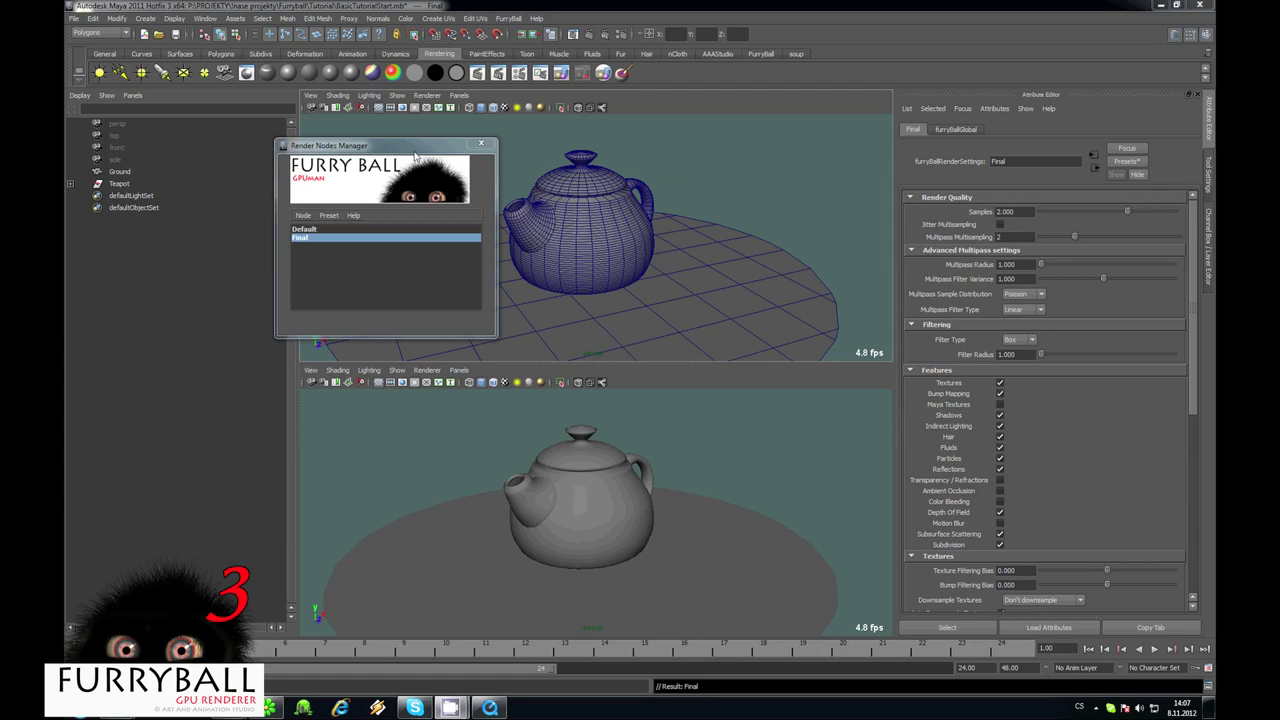
{"action": "mouse_move", "coordinate": [408, 148]}
{"action": "left_mouse_down"}
{"action": "mouse_move", "coordinate": [440, 157]}
{"action": "mouse_move", "coordinate": [414, 163]}
{"action": "left_mouse_up"}
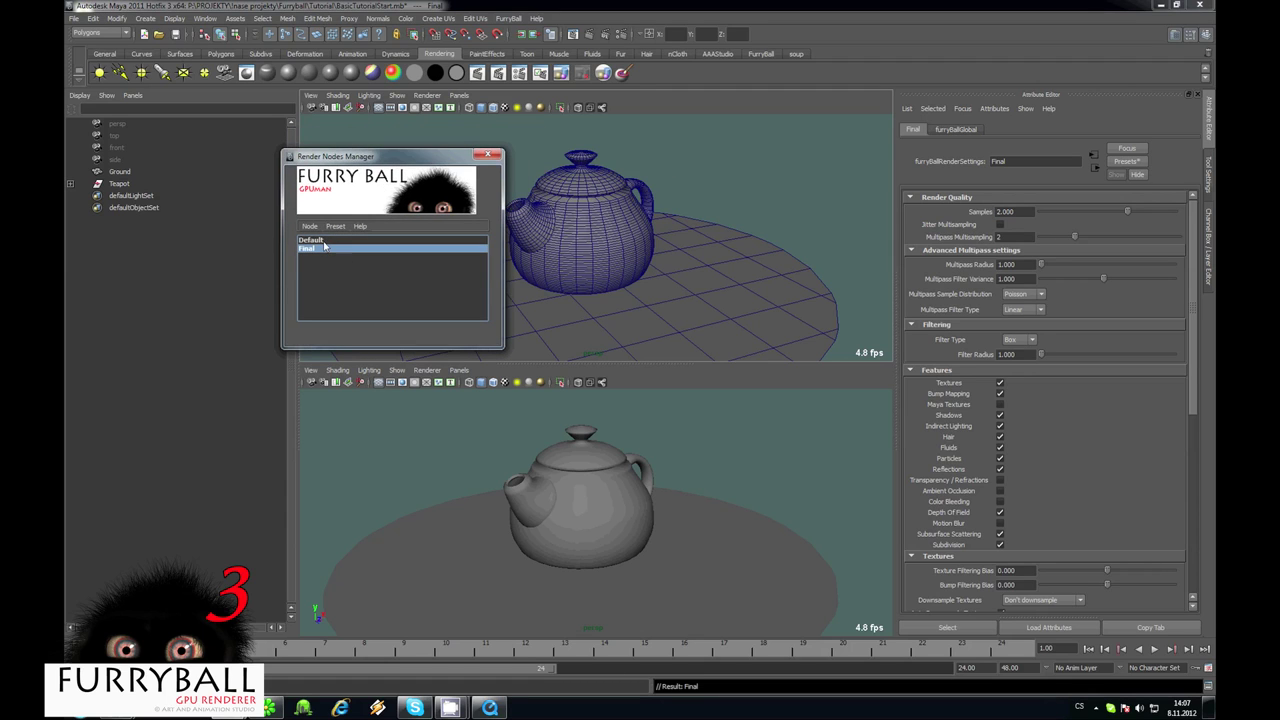
{"action": "left_click", "coordinate": [488, 156]}
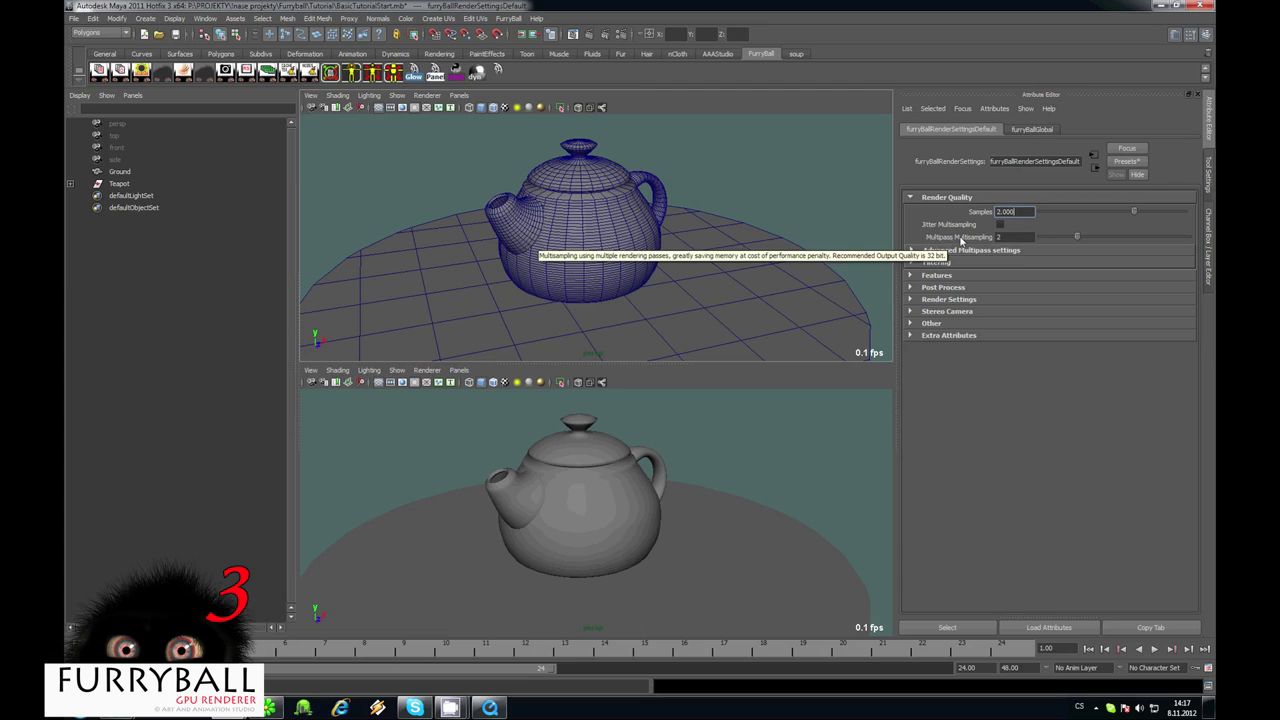
Examine the Advanced Multipass and Filtering options of the default render settings, then collapse the Render Quality section
{"action": "left_click", "coordinate": [1024, 250]}
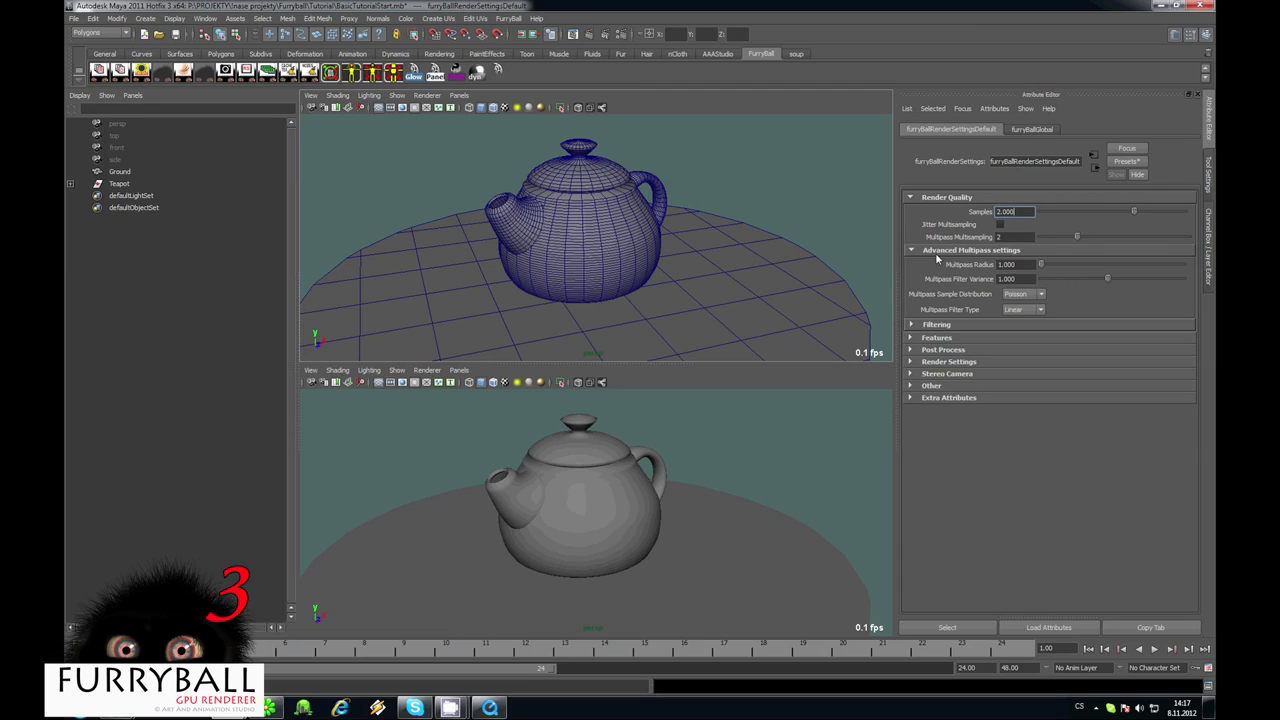
{"action": "left_click", "coordinate": [965, 252]}
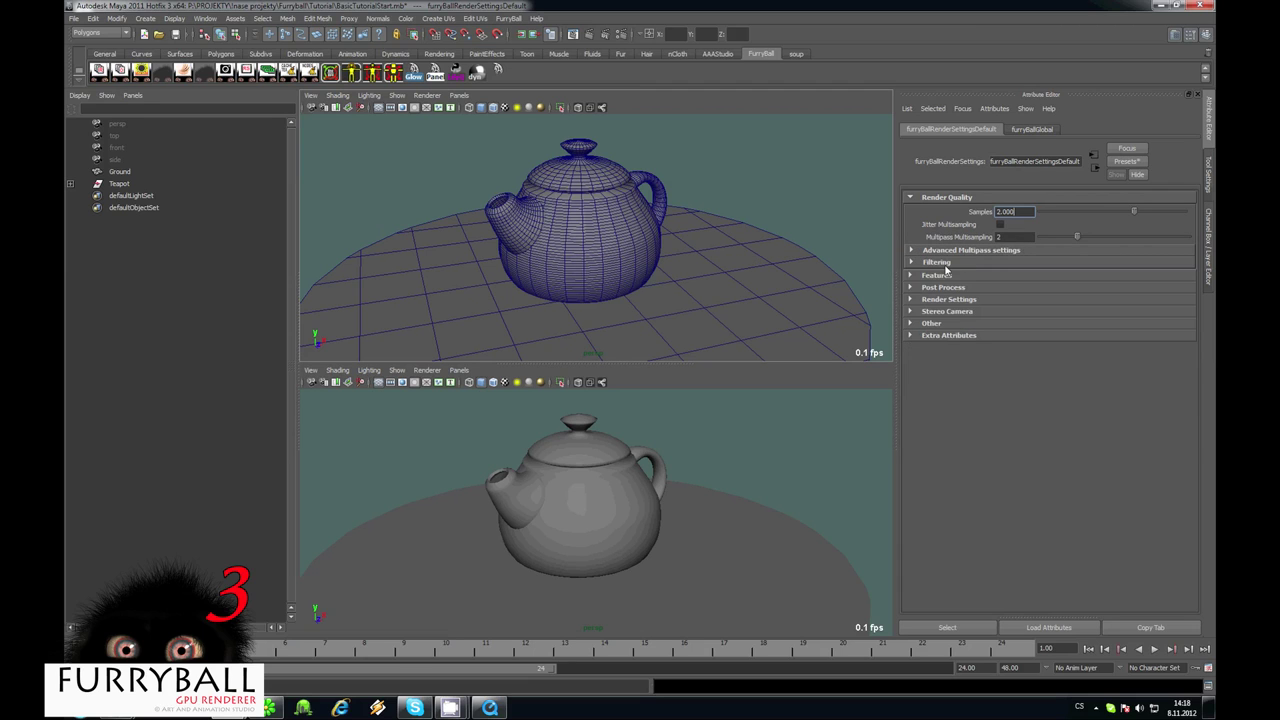
{"action": "left_click", "coordinate": [946, 264]}
{"action": "left_click", "coordinate": [946, 264]}
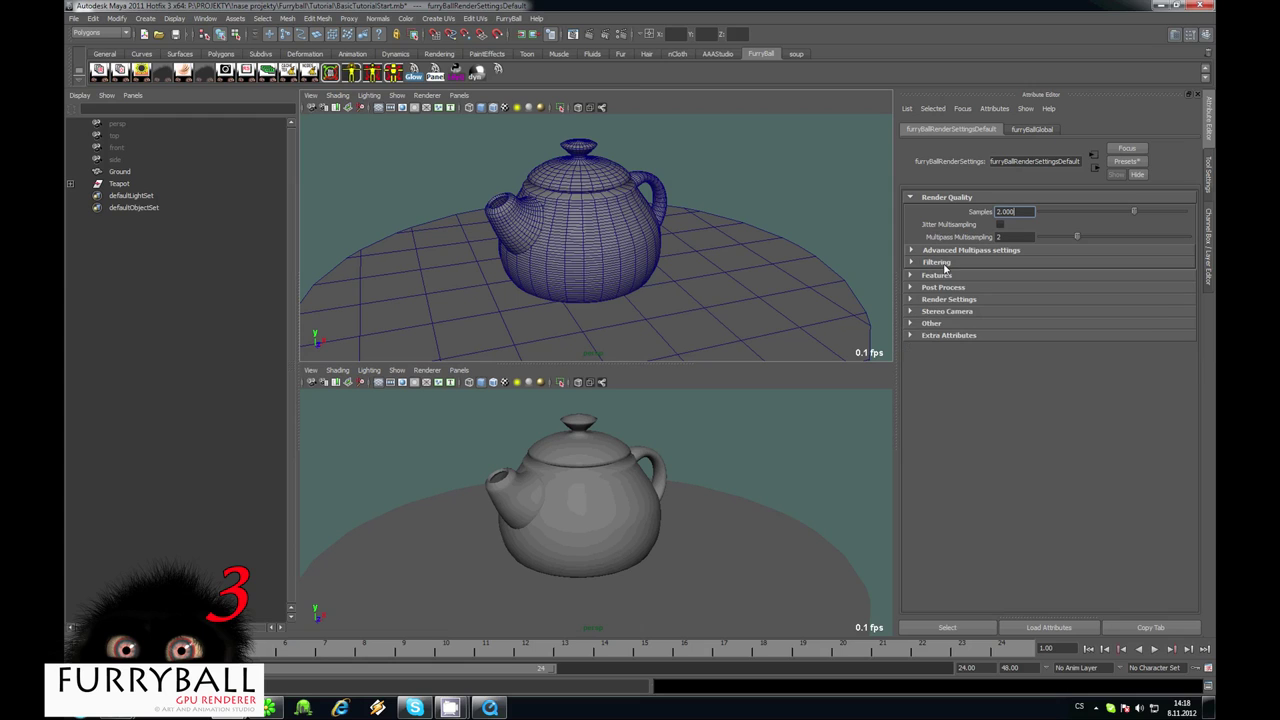
{"action": "left_click", "coordinate": [950, 198]}
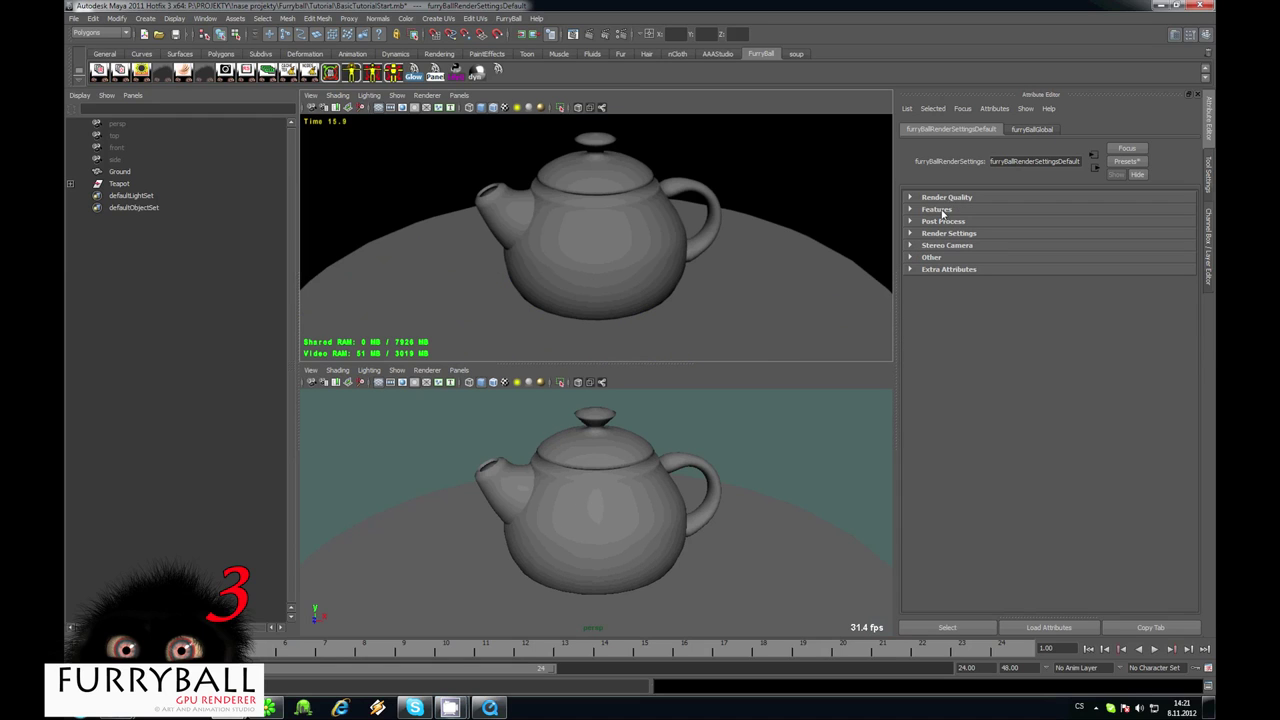
Enable Ambient Occlusion in the render features and inspect the shading around the teapot
{"action": "left_click", "coordinate": [940, 210]}
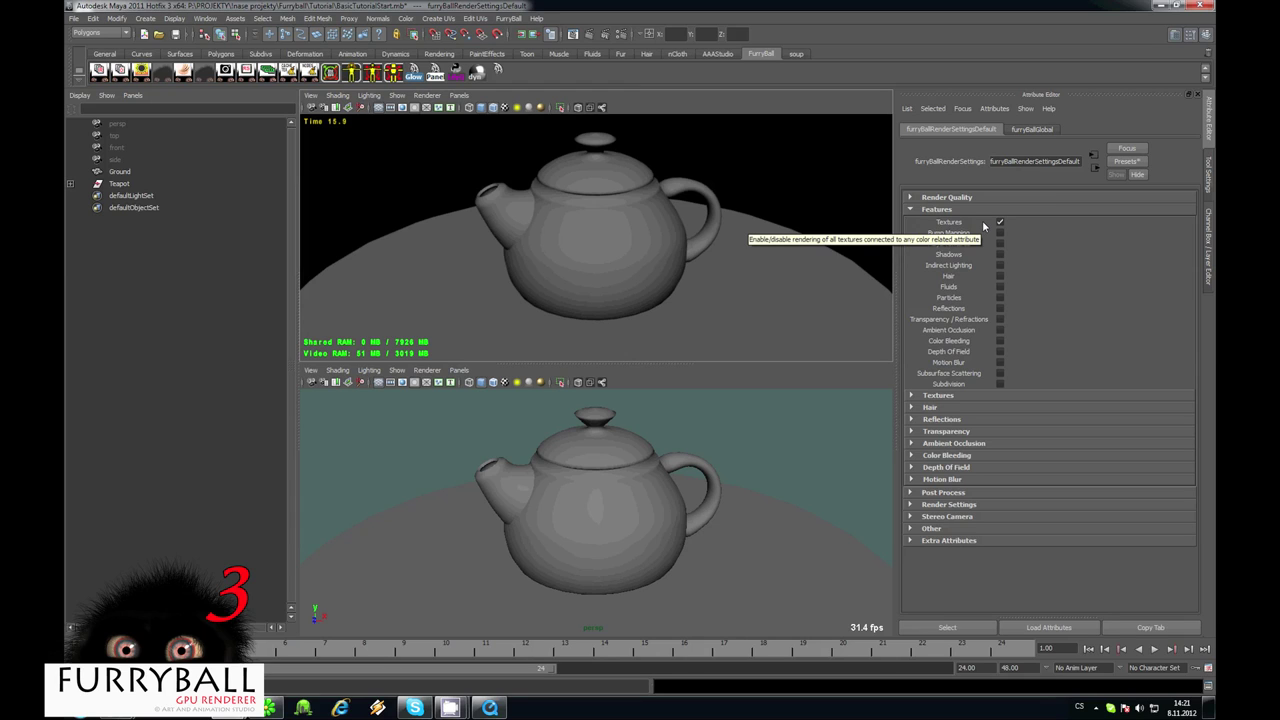
{"action": "left_click", "coordinate": [999, 330]}
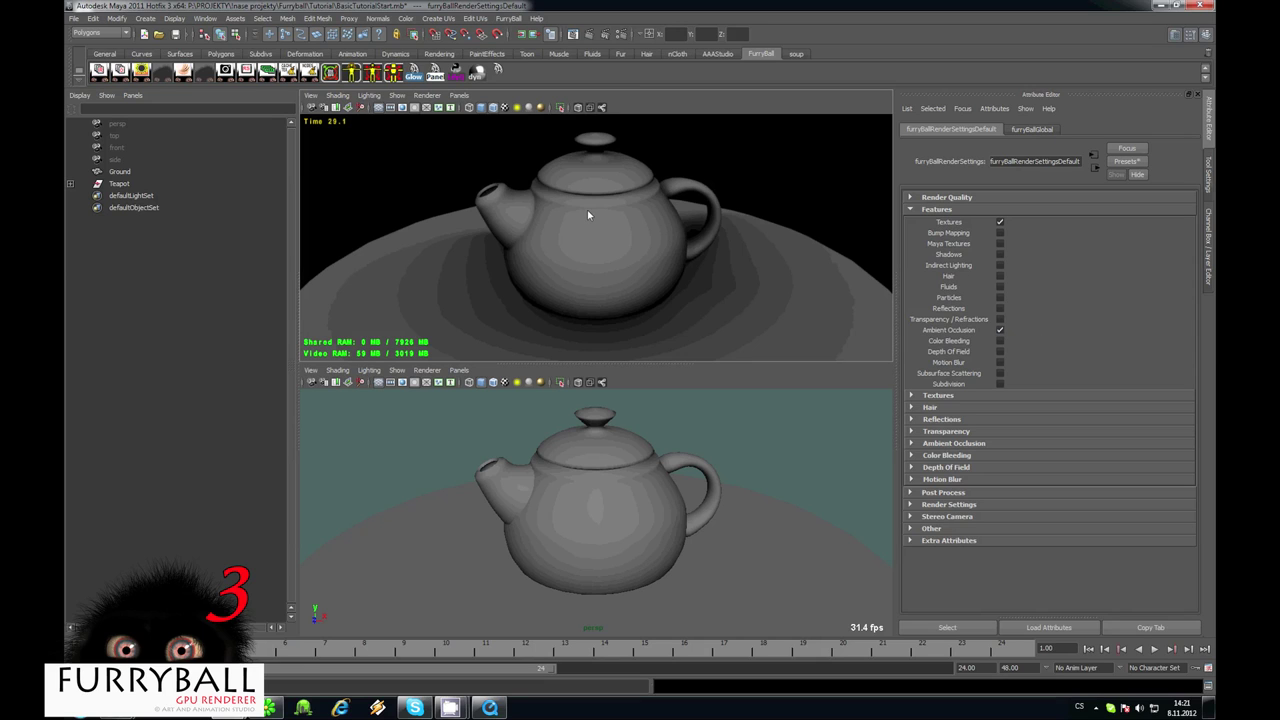
{"action": "mouse_move", "coordinate": [692, 244]}
{"action": "left_mouse_down", "text": "alt"}
{"action": "mouse_move", "coordinate": [625, 235]}
{"action": "mouse_move", "coordinate": [712, 243]}
{"action": "mouse_move", "coordinate": [680, 240]}
{"action": "left_mouse_up", "text": "alt"}
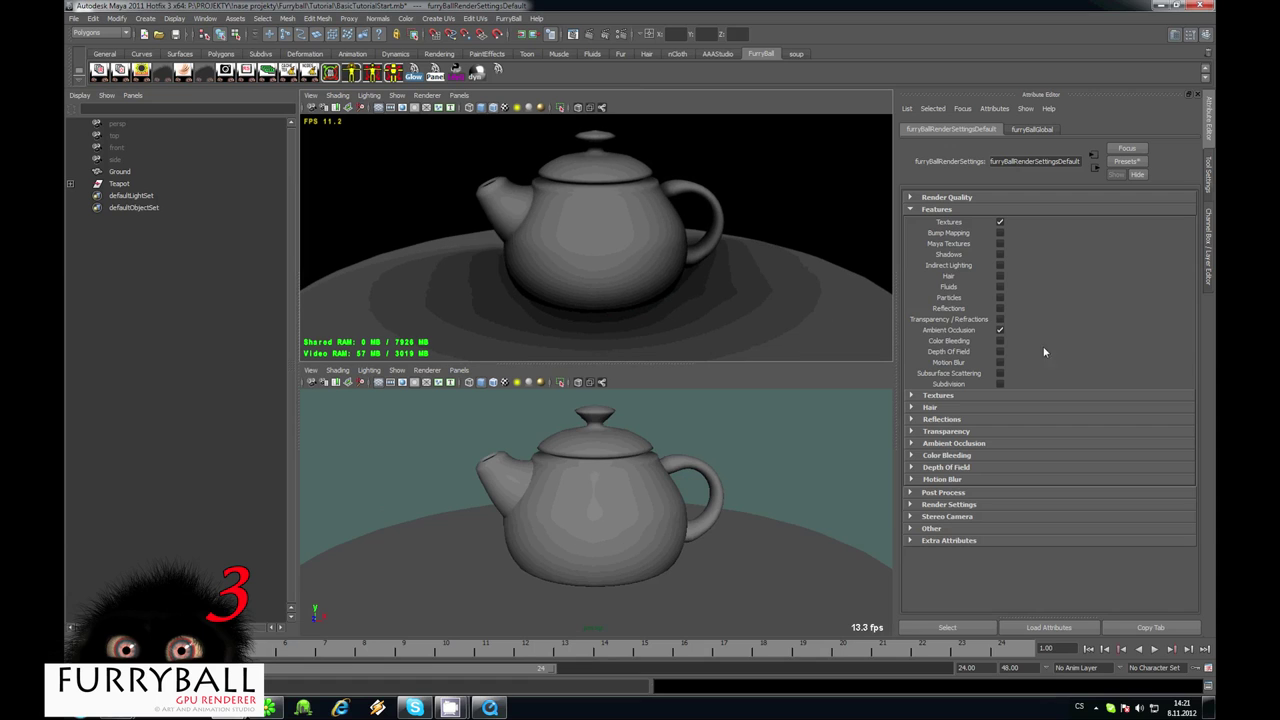
Disable Ambient Occlusion and inspect the rendered teapot from several angles and distances
{"action": "left_click", "coordinate": [999, 330]}
{"action": "mouse_move", "coordinate": [741, 269]}
{"action": "left_mouse_down", "text": "alt"}
{"action": "mouse_move", "coordinate": [772, 262]}
{"action": "mouse_move", "coordinate": [759, 260]}
{"action": "left_mouse_up", "text": "alt"}
{"action": "right_click_drag", "start_coordinate": [759, 260], "coordinate": [664, 254], "text": "alt"}
{"action": "mouse_move", "coordinate": [710, 252]}
{"action": "left_mouse_down", "text": "alt"}
{"action": "mouse_move", "coordinate": [724, 251]}
{"action": "mouse_move", "coordinate": [690, 246]}
{"action": "left_mouse_up", "text": "alt"}
{"action": "right_click_drag", "start_coordinate": [672, 256], "coordinate": [728, 266], "text": "alt"}
{"action": "left_click_drag", "start_coordinate": [672, 254], "coordinate": [620, 249], "text": "alt"}
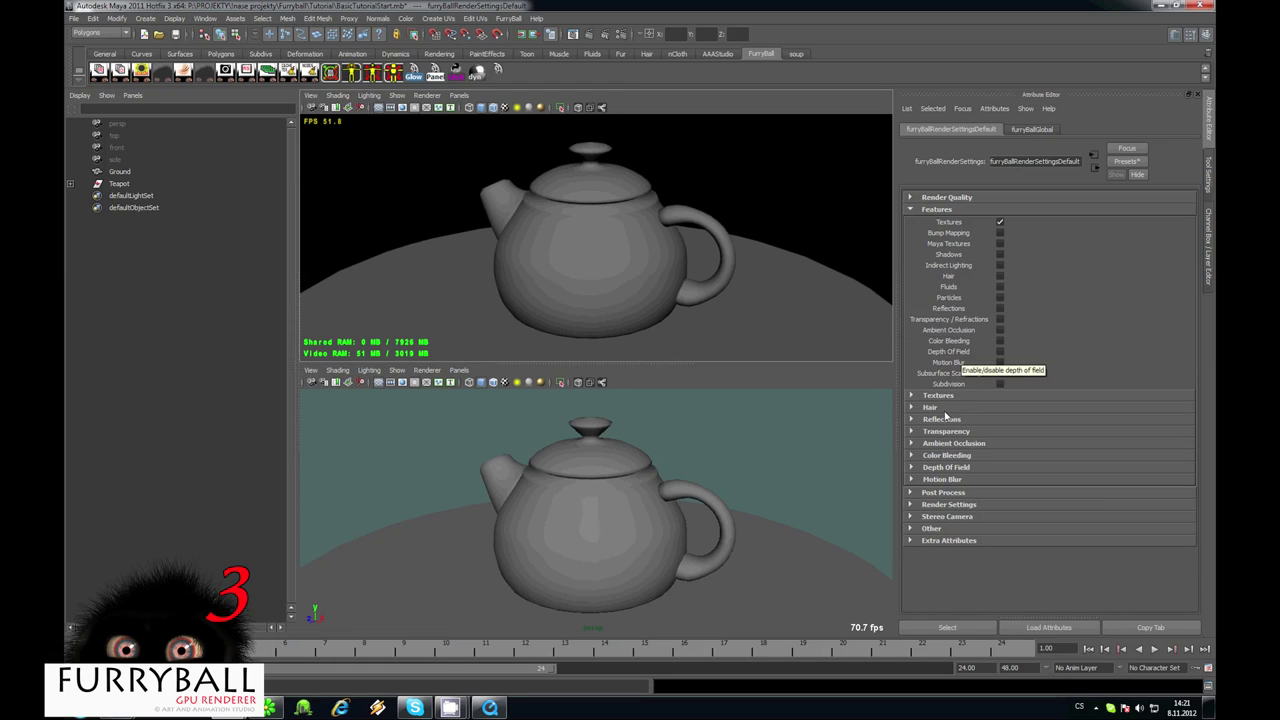
{"action": "left_click_drag", "start_coordinate": [691, 263], "coordinate": [637, 241], "text": "alt"}
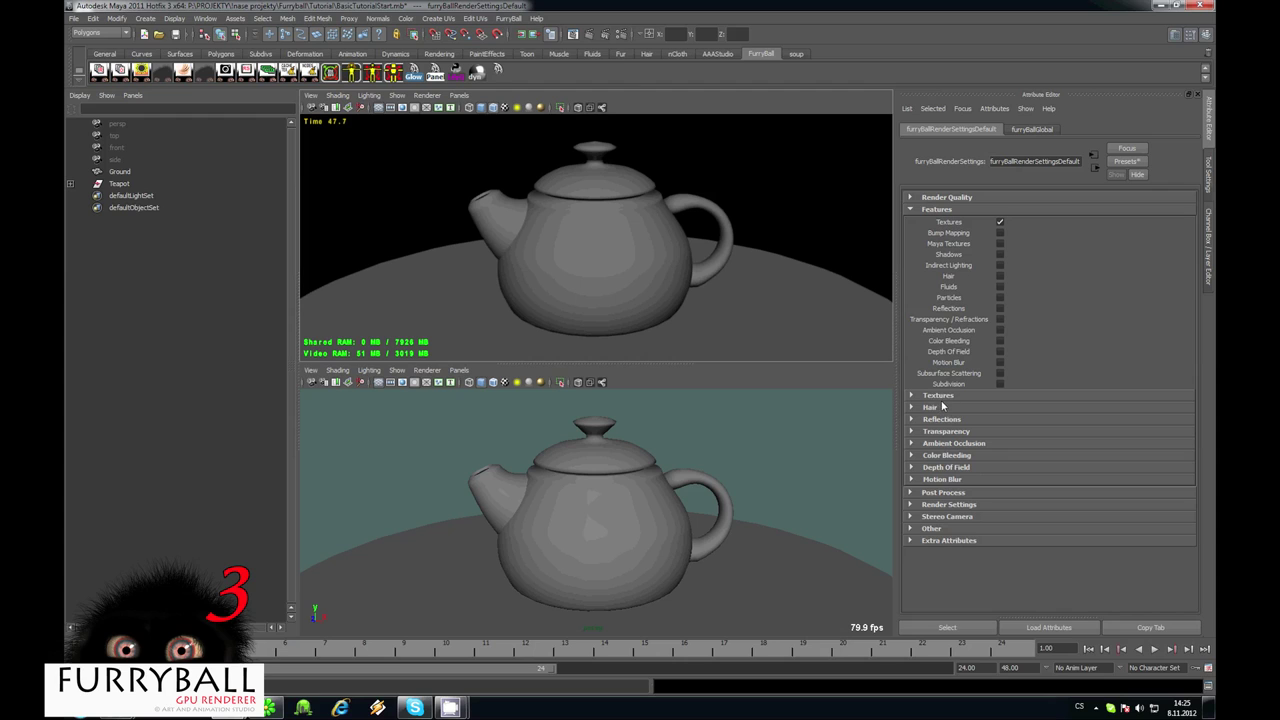
Examine the Textures feature options, including the Downsample Textures choices, and the Hair Density Limit
{"action": "left_click", "coordinate": [939, 396]}
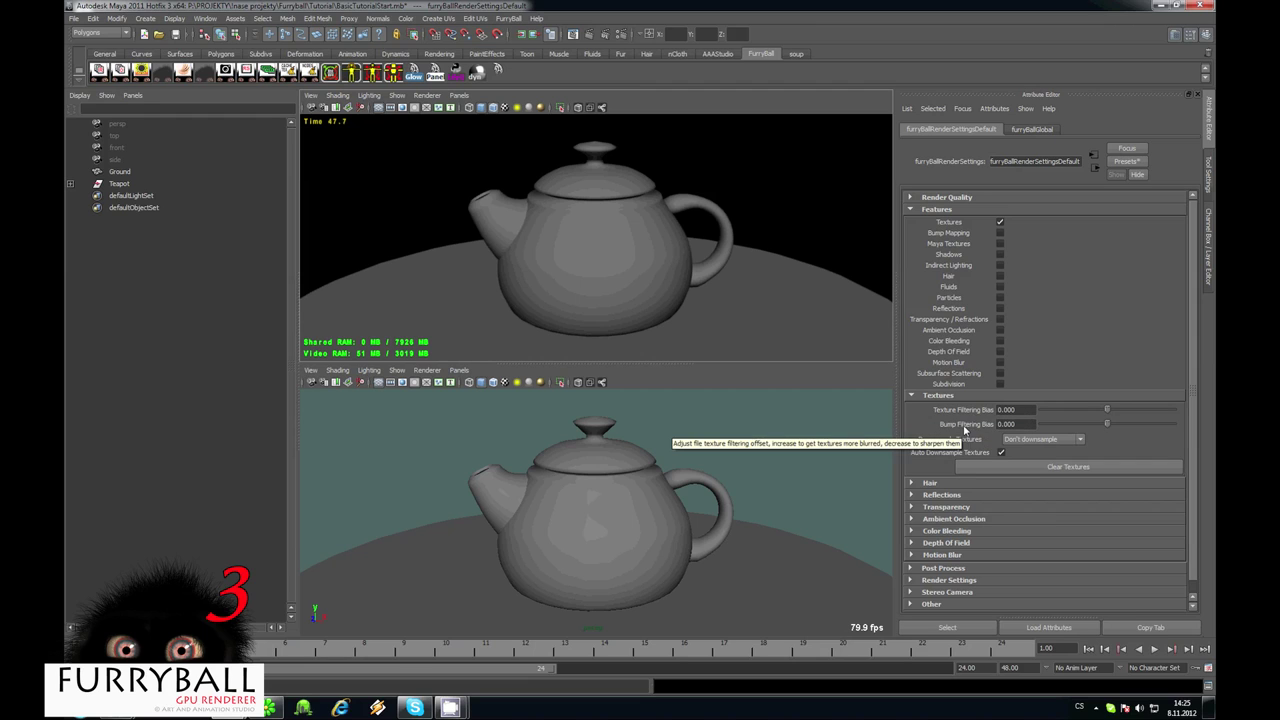
{"action": "left_click", "coordinate": [1038, 441]}
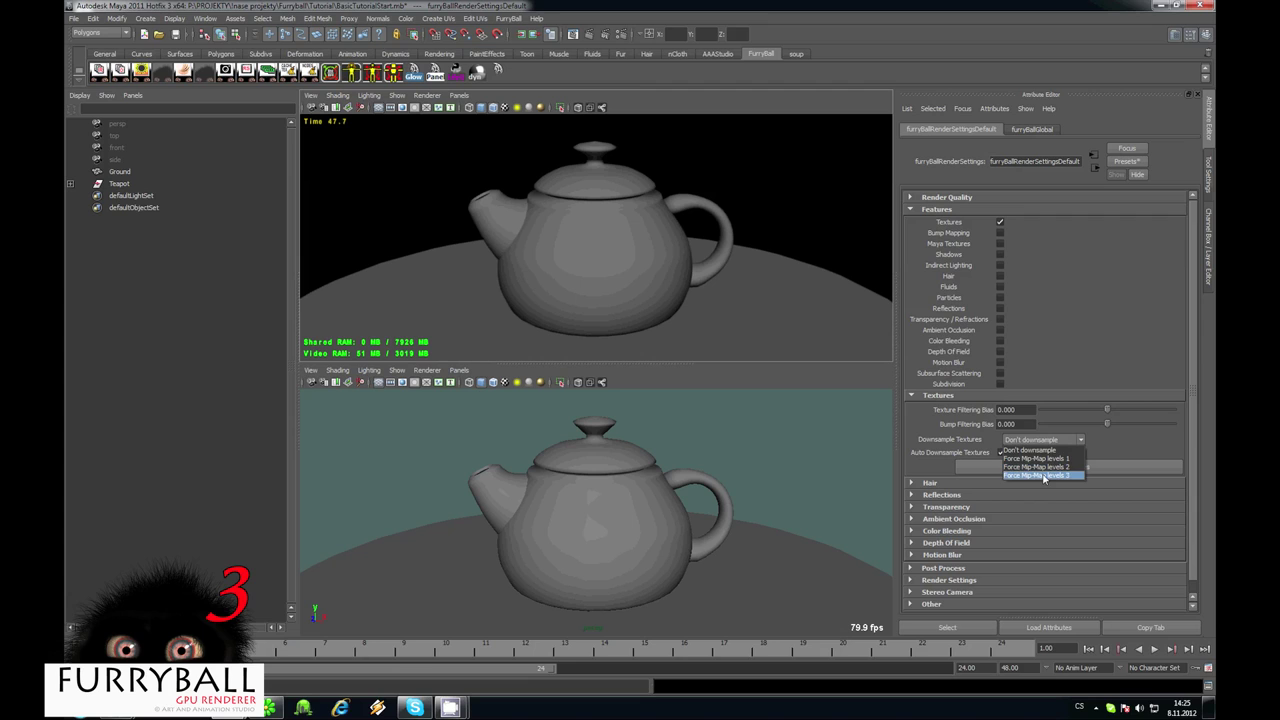
{"action": "left_click", "coordinate": [1095, 452]}
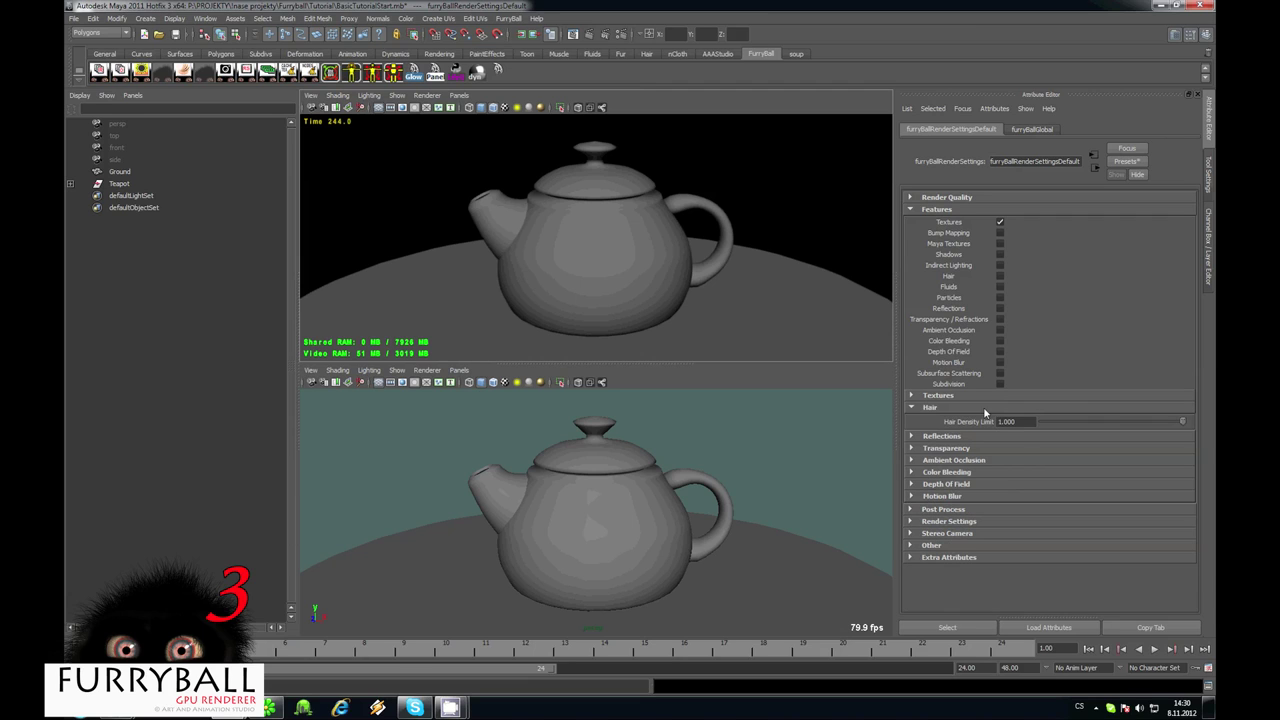
{"action": "left_click_drag", "start_coordinate": [1017, 424], "coordinate": [925, 436]}
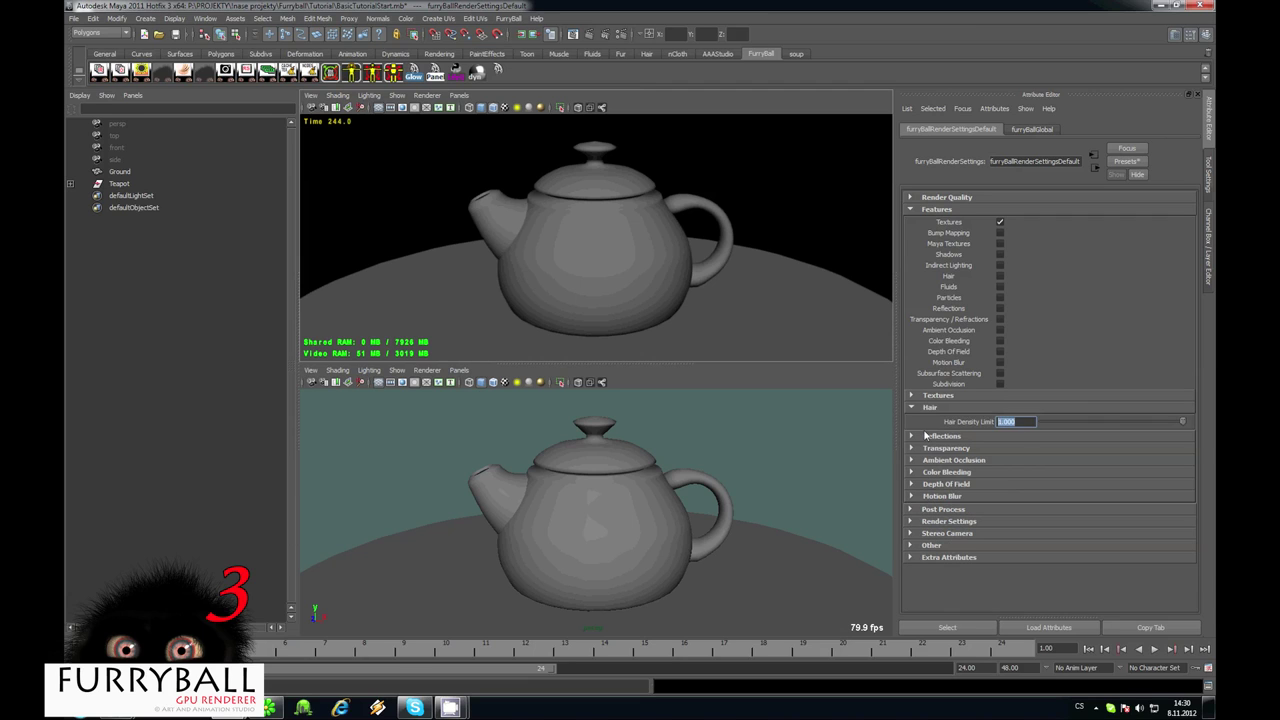
Examine the Reflections refresh option and the Transparency Layers setting, leaving both sections collapsed
{"action": "left_click", "coordinate": [1020, 436]}
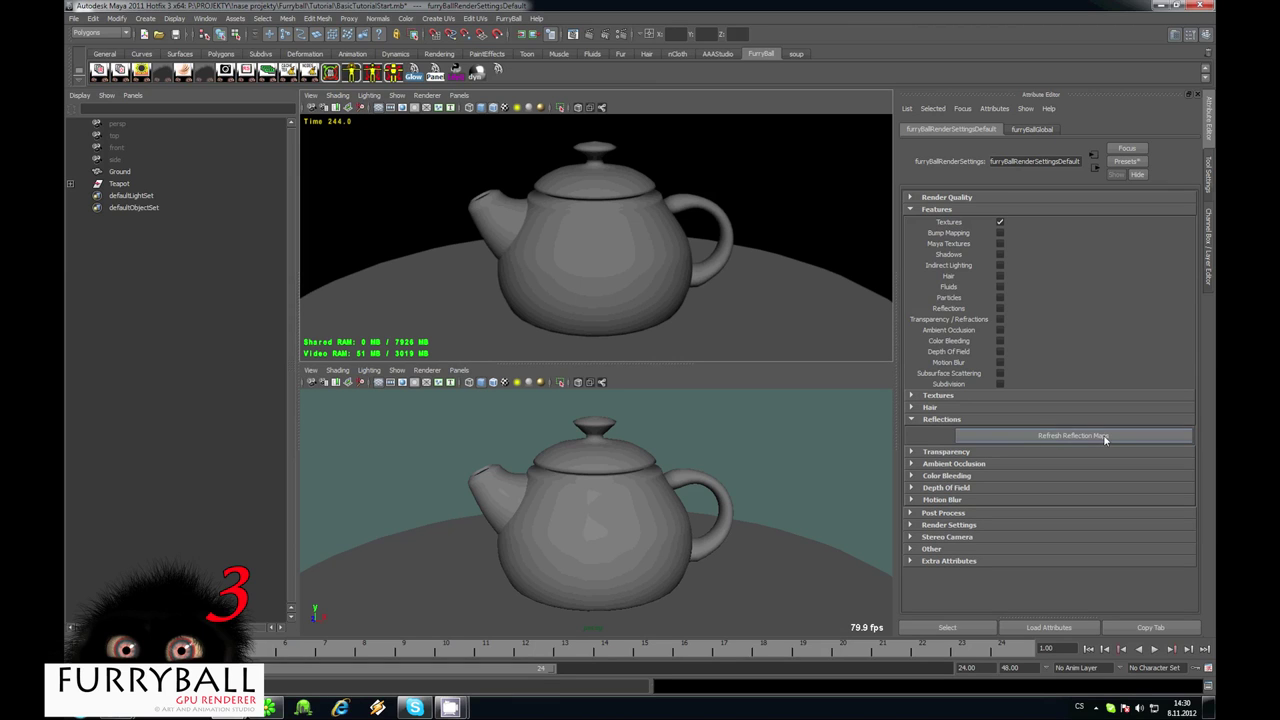
{"action": "left_click", "coordinate": [942, 420]}
{"action": "left_click", "coordinate": [950, 432]}
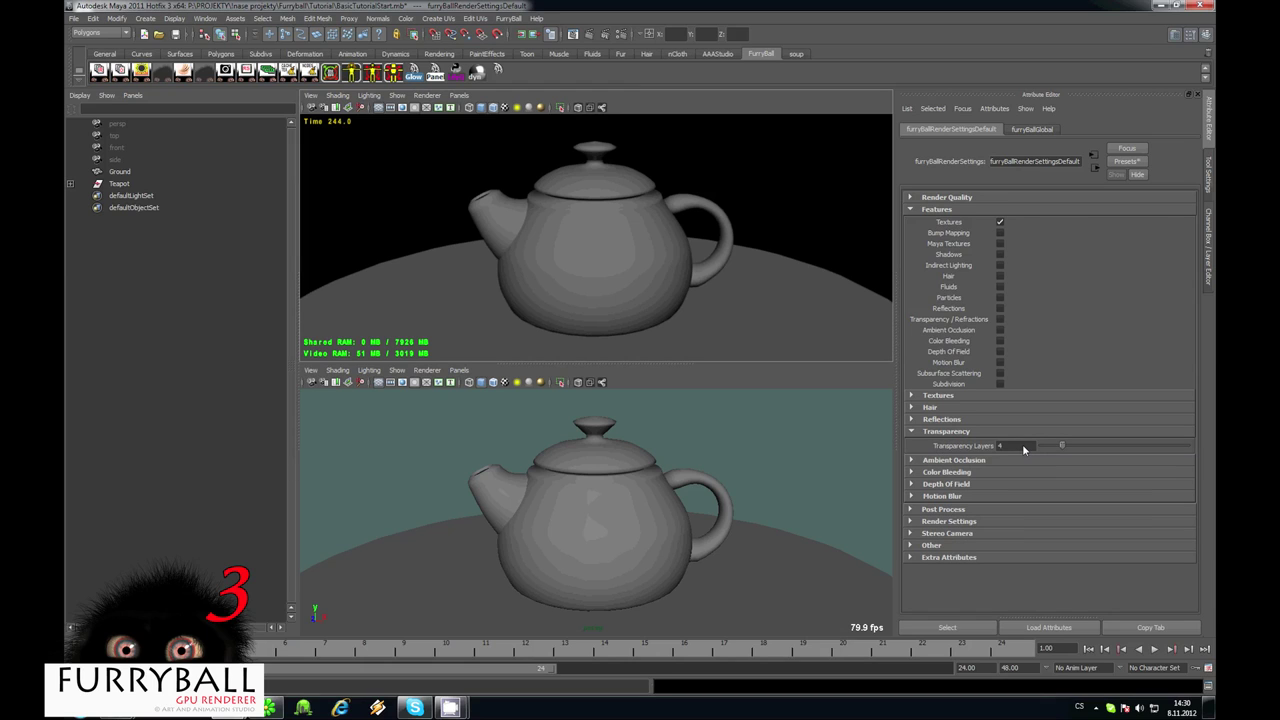
{"action": "left_click", "coordinate": [966, 436]}
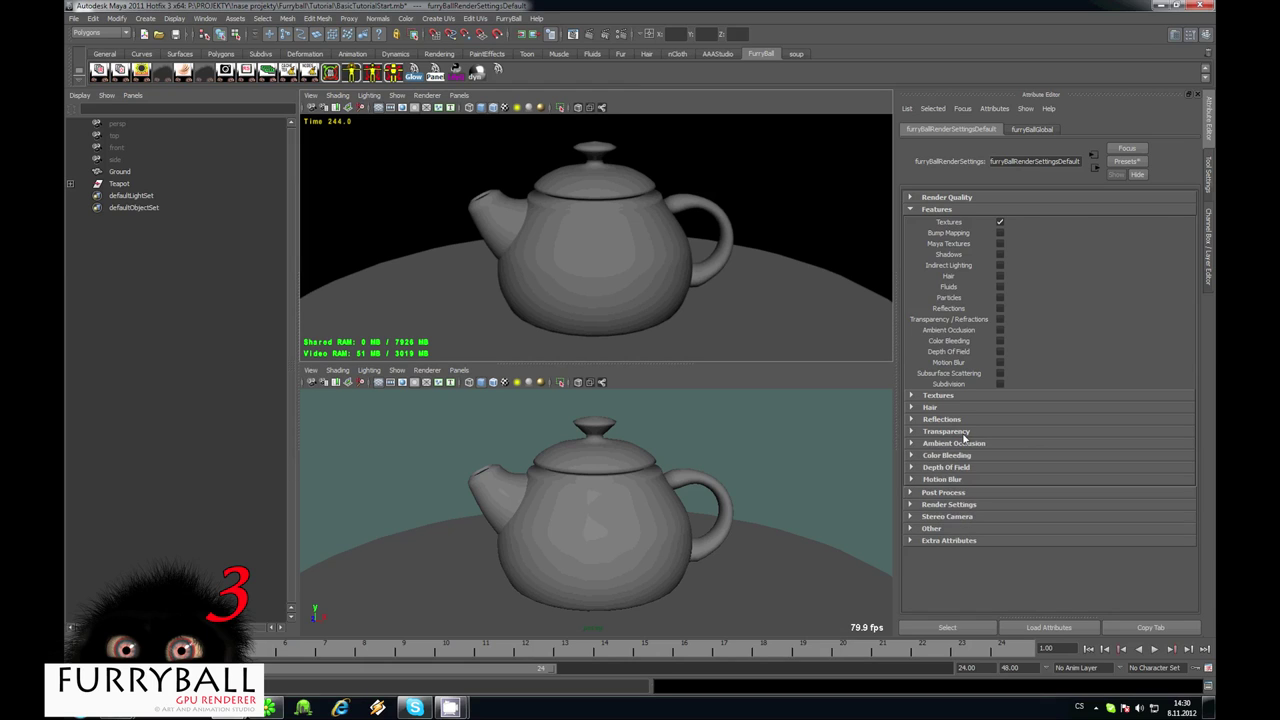
Examine the layer size settings of Ambient Occlusion and Color Bleeding, then collapse both sections
{"action": "left_click", "coordinate": [968, 443]}
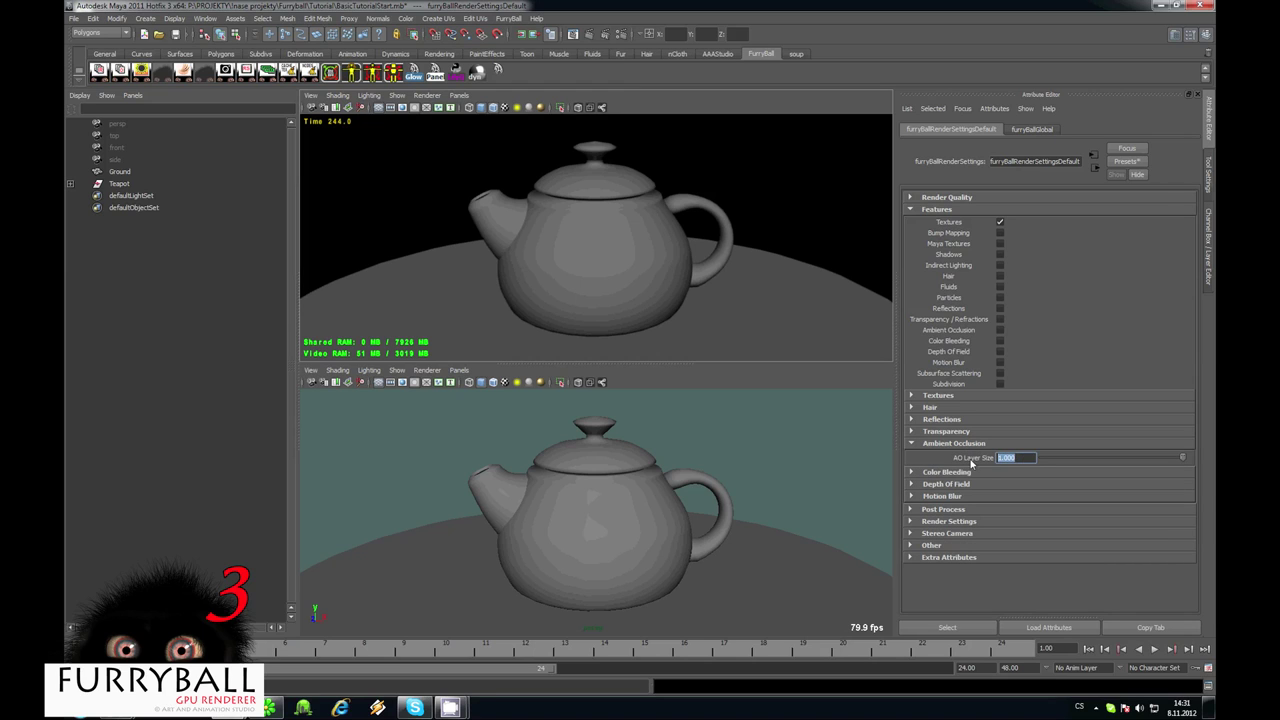
{"action": "double_click", "coordinate": [999, 458]}
{"action": "left_click", "coordinate": [948, 474]}
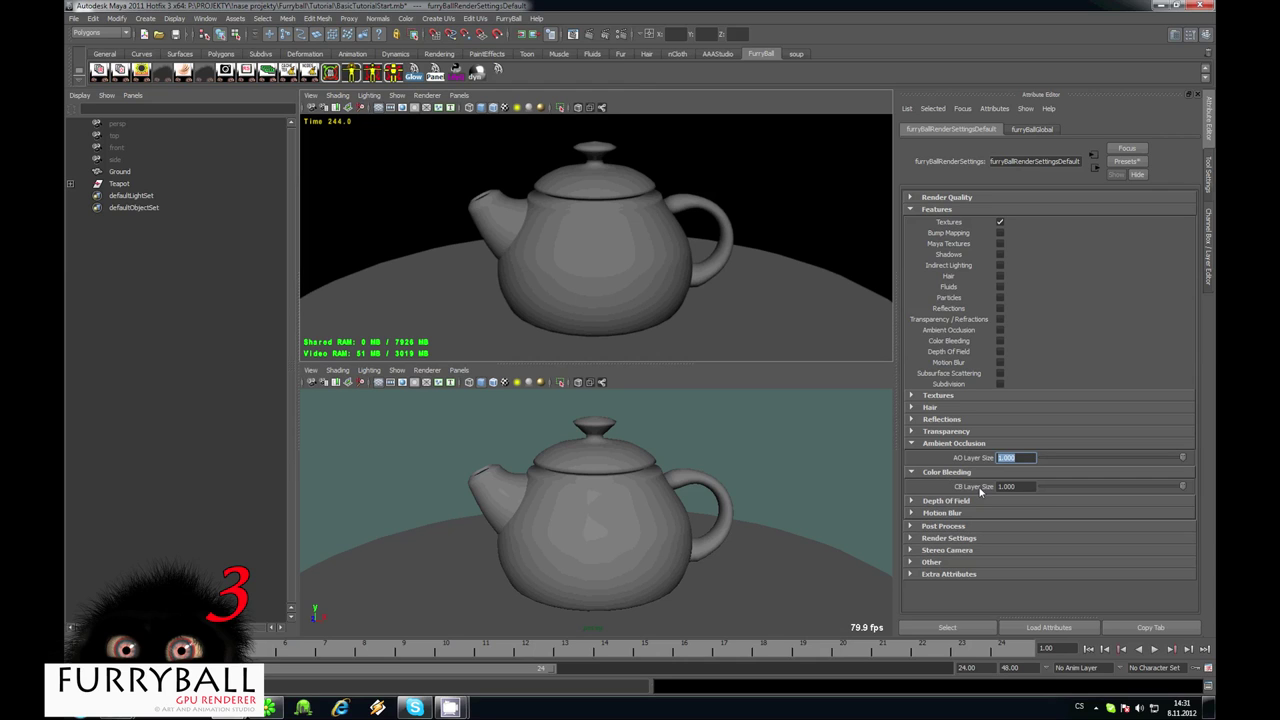
{"action": "left_click", "coordinate": [938, 474]}
{"action": "left_click", "coordinate": [943, 446]}
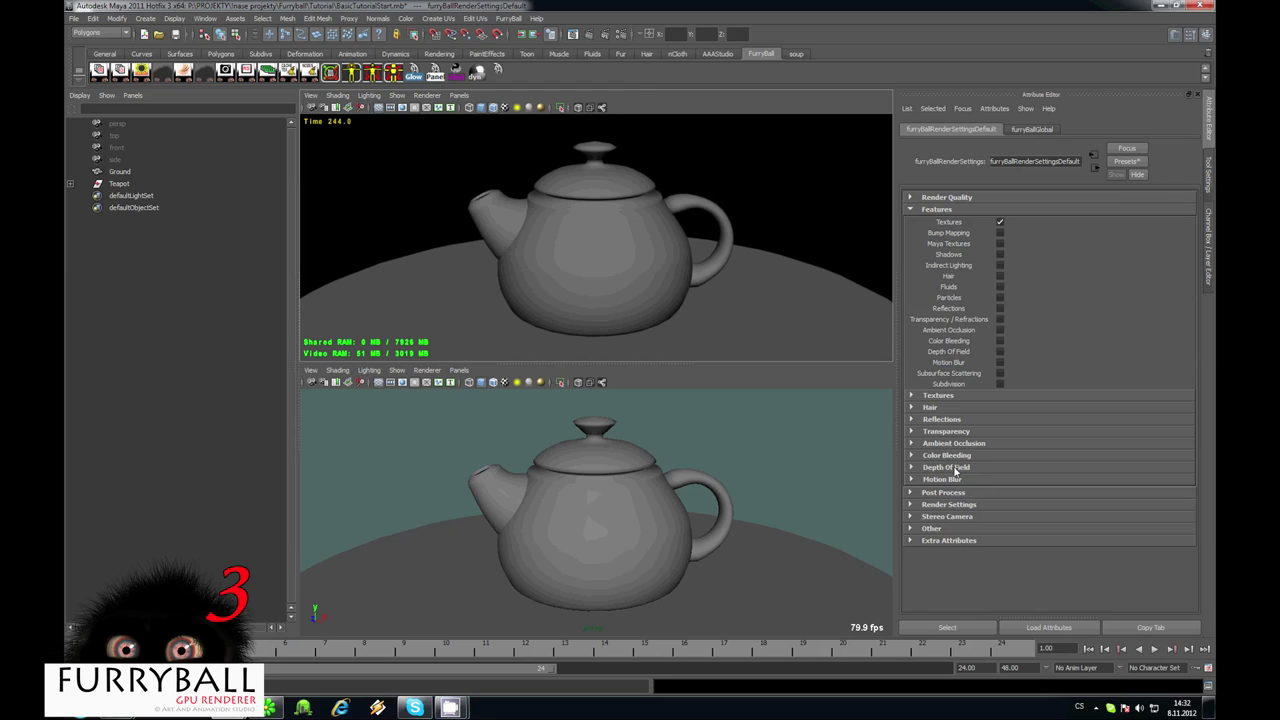
Examine the Depth Of Field options, including the bokeh types, maximum bokeh size and unit conversion coefficient
{"action": "left_click", "coordinate": [957, 469]}
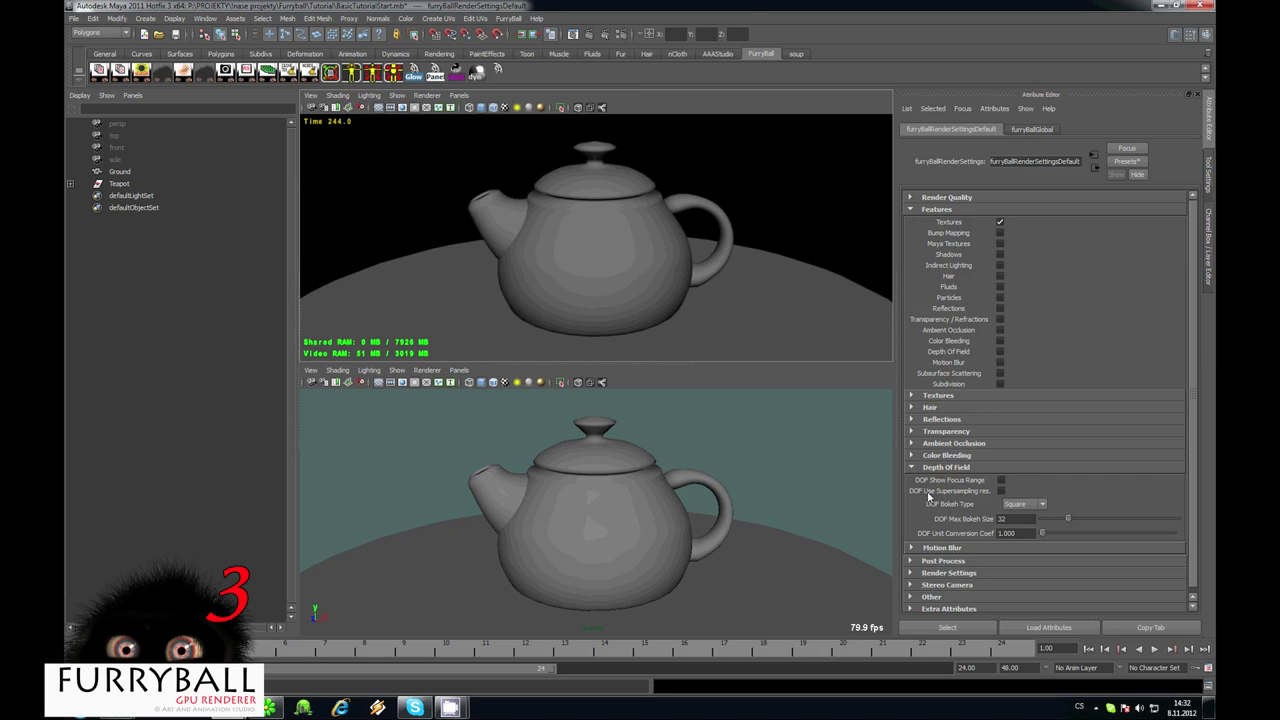
{"action": "left_click", "coordinate": [1022, 504]}
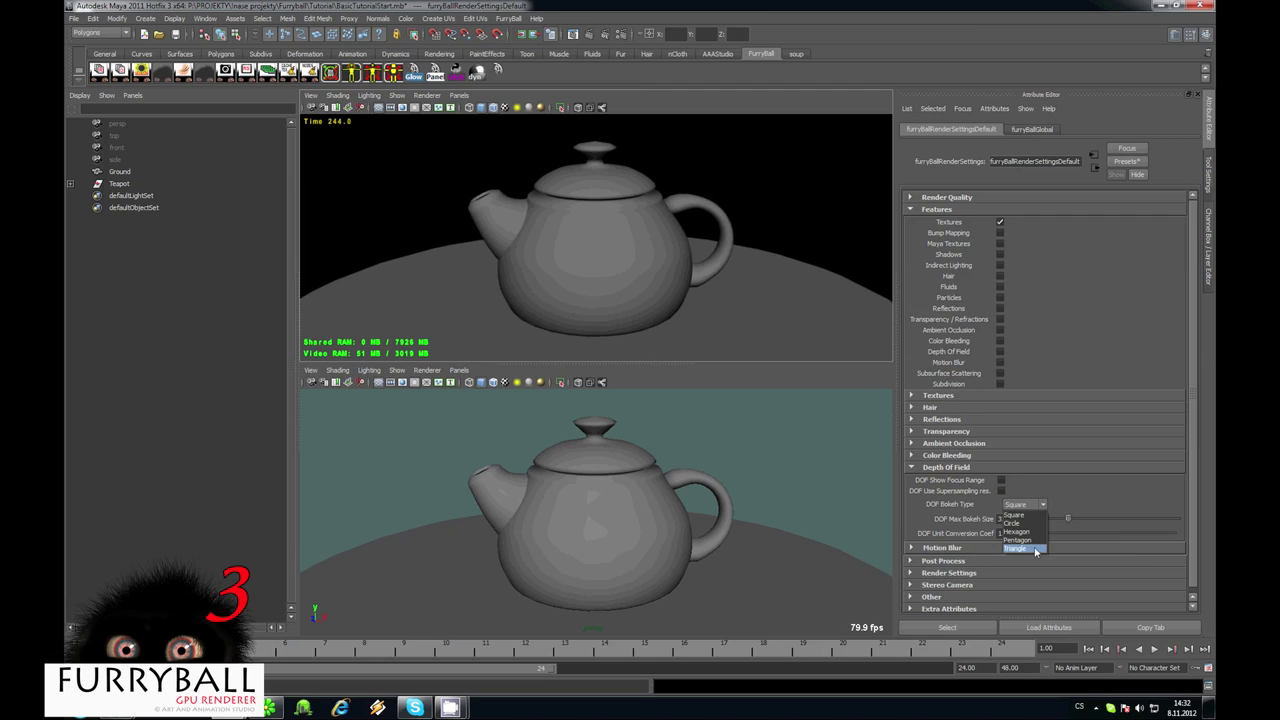
{"action": "left_click", "coordinate": [1059, 486]}
{"action": "left_click_drag", "start_coordinate": [1018, 519], "coordinate": [978, 522]}
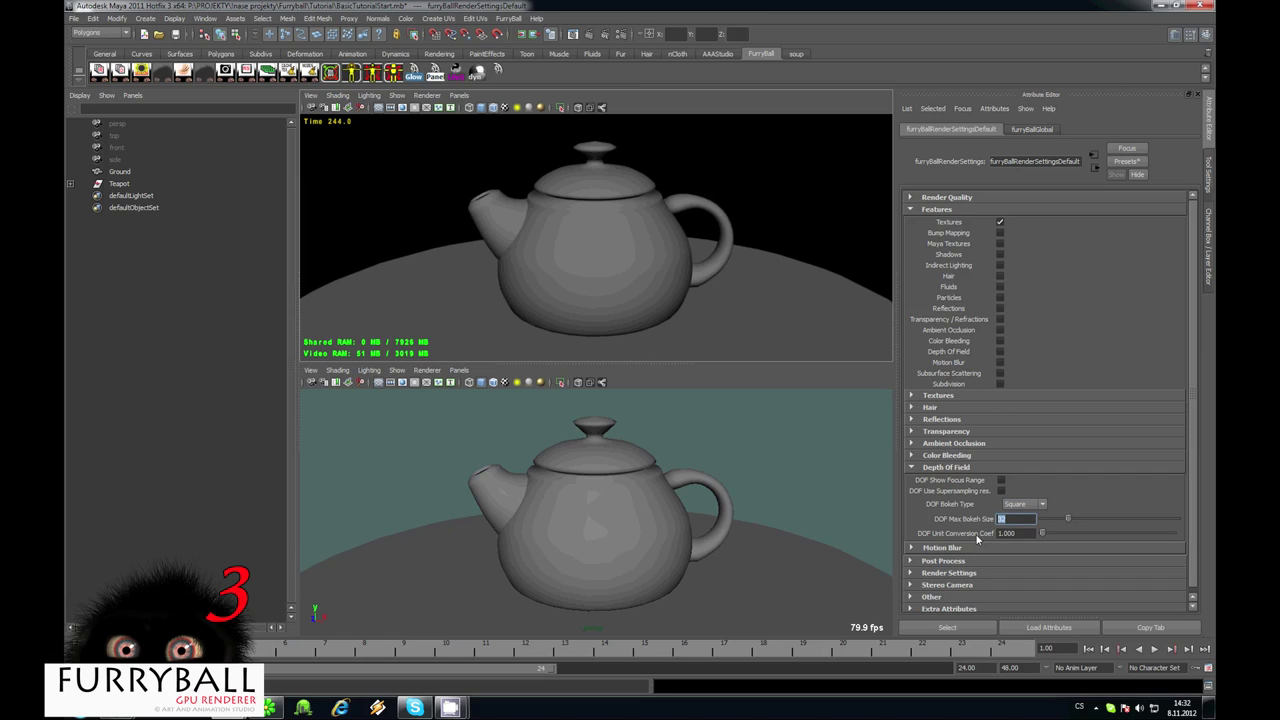
{"action": "left_click", "coordinate": [1023, 533]}
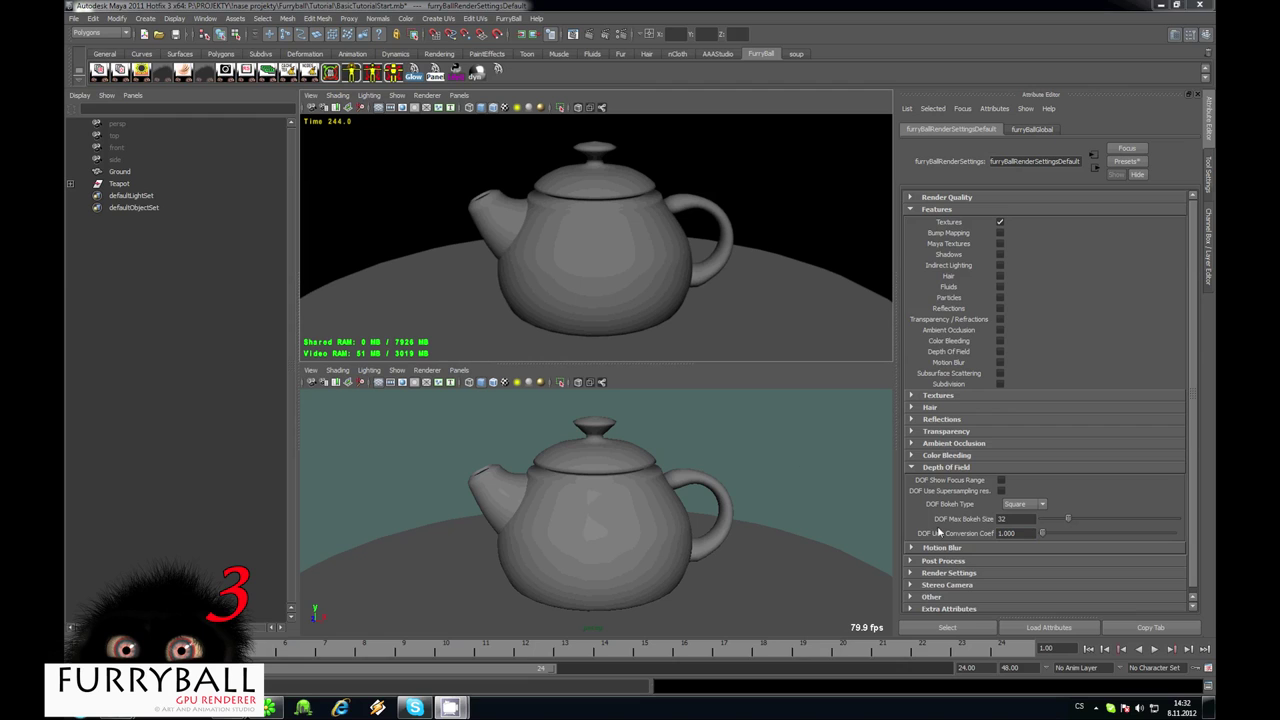
Examine the Motion Blur step count and the Glow post-process options, collapsing the Features and Glow sections
{"action": "left_click", "coordinate": [937, 549]}
{"action": "left_click", "coordinate": [956, 468]}
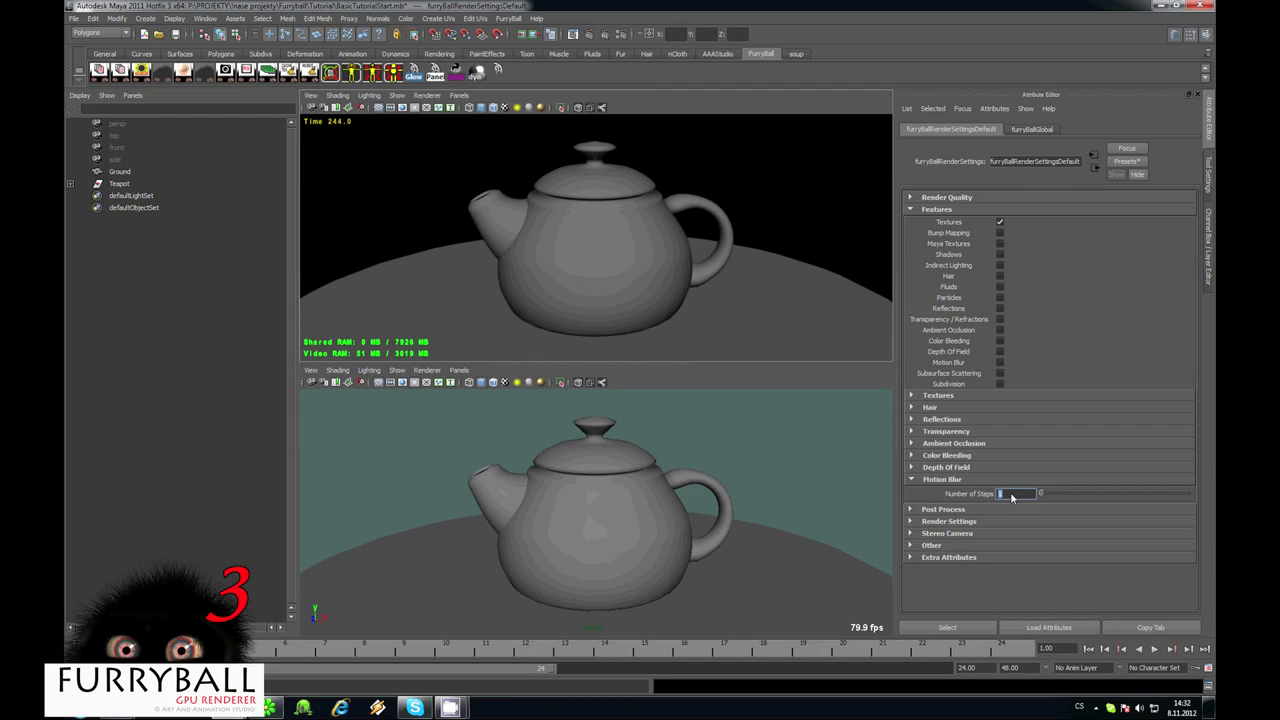
{"action": "left_click", "coordinate": [997, 494]}
{"action": "left_click", "coordinate": [938, 210]}
{"action": "left_click", "coordinate": [943, 222]}
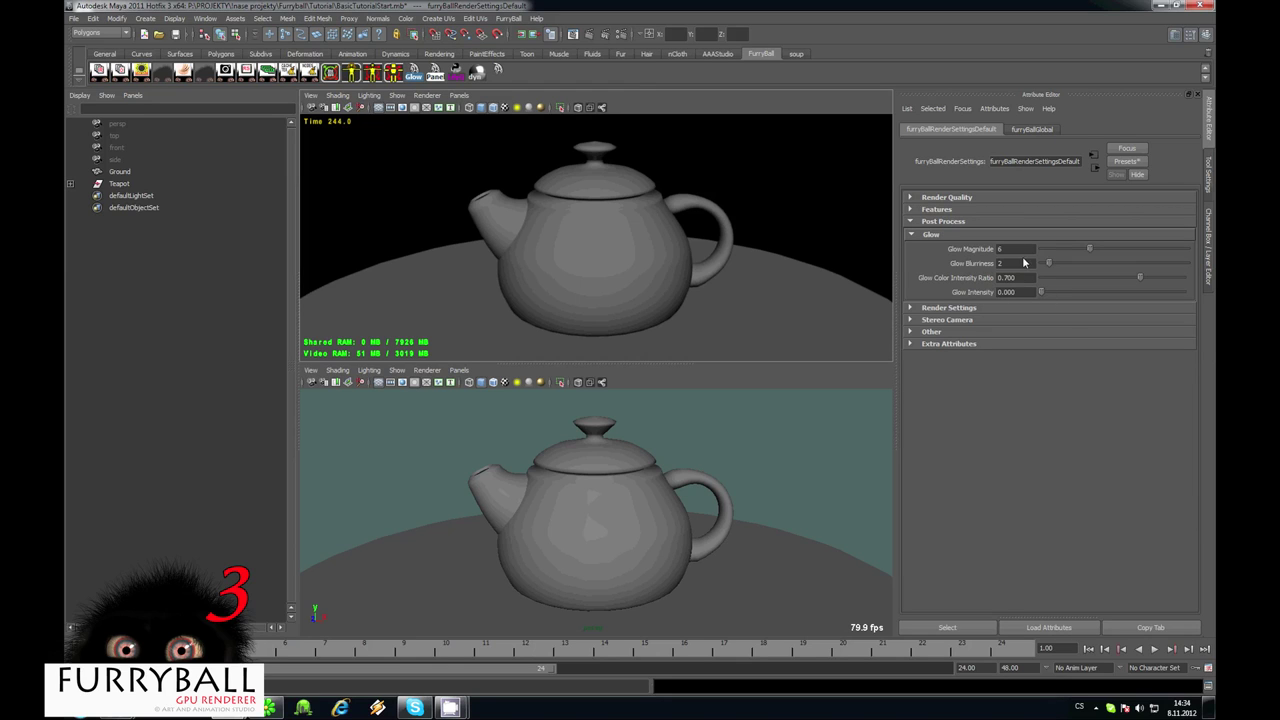
{"action": "left_click", "coordinate": [933, 235]}
Examine the Render Settings options for viewport gamma correction, region overscan, render selection set and alpha objects order
{"action": "left_click", "coordinate": [949, 249]}
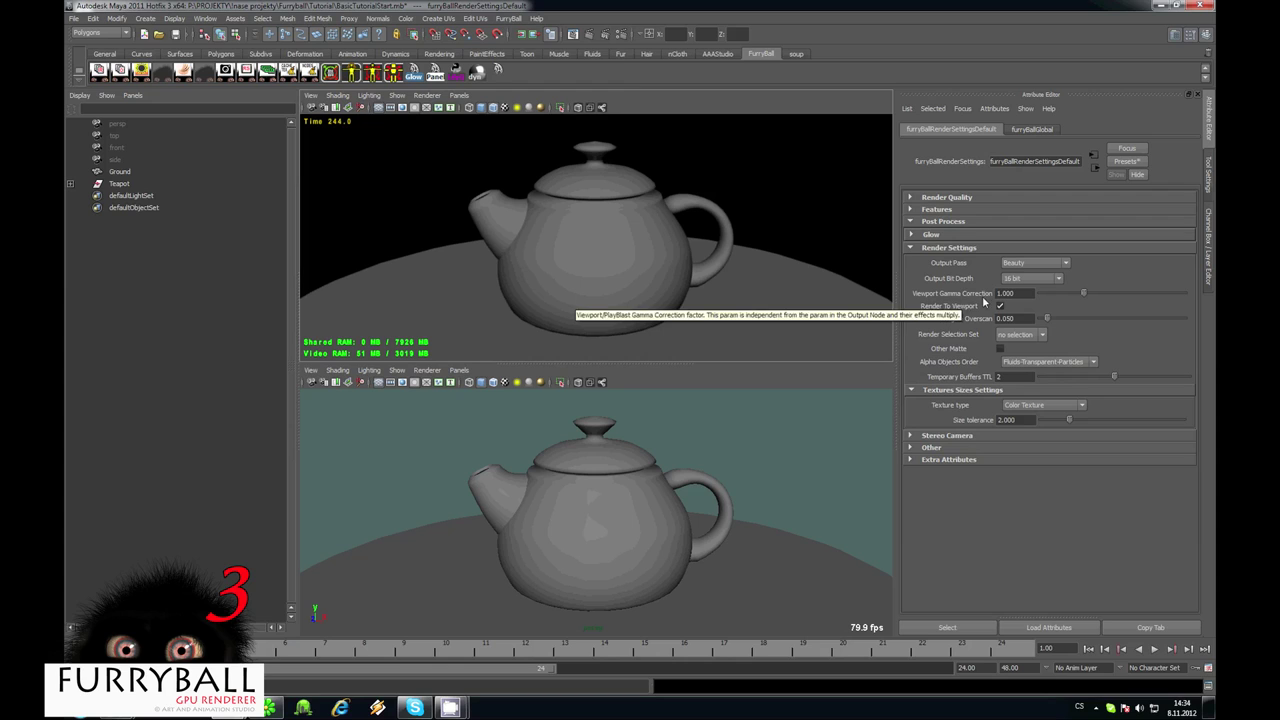
{"action": "left_click", "coordinate": [1016, 296]}
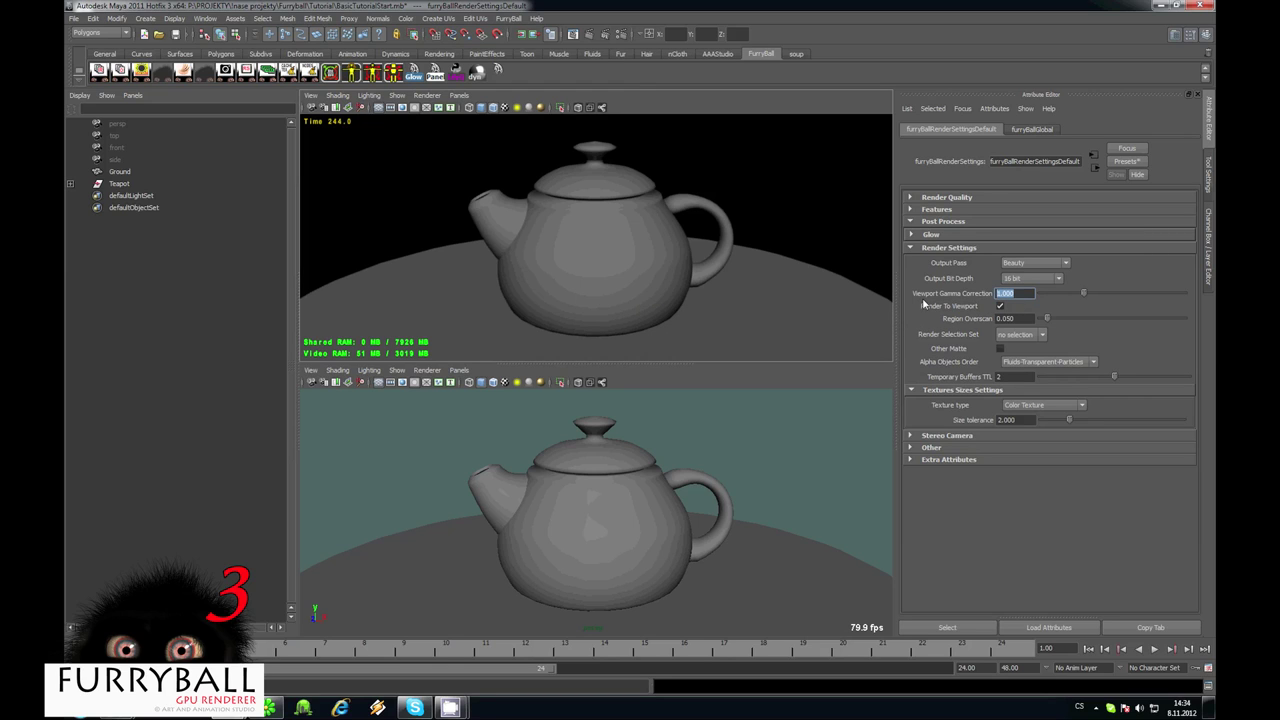
{"action": "left_click", "coordinate": [1028, 298]}
{"action": "left_click", "coordinate": [1022, 320]}
{"action": "left_click", "coordinate": [1016, 336]}
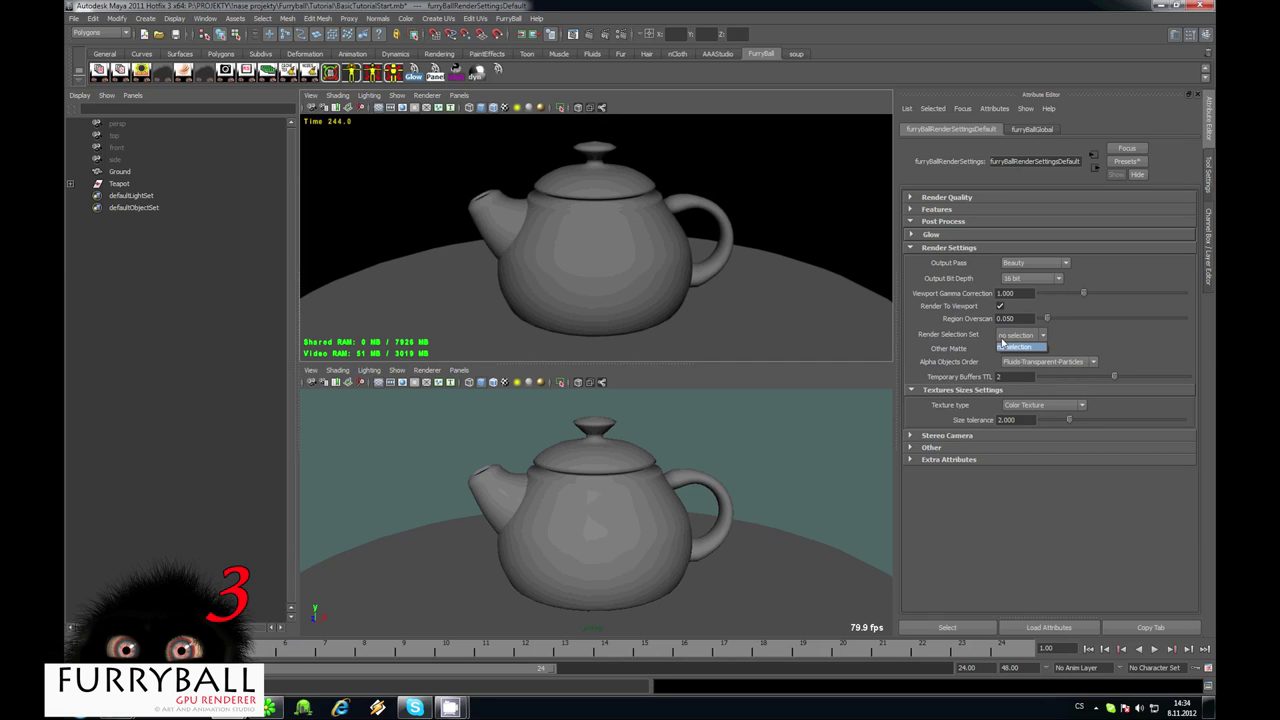
{"action": "left_click", "coordinate": [1022, 346]}
{"action": "left_click", "coordinate": [1020, 364]}
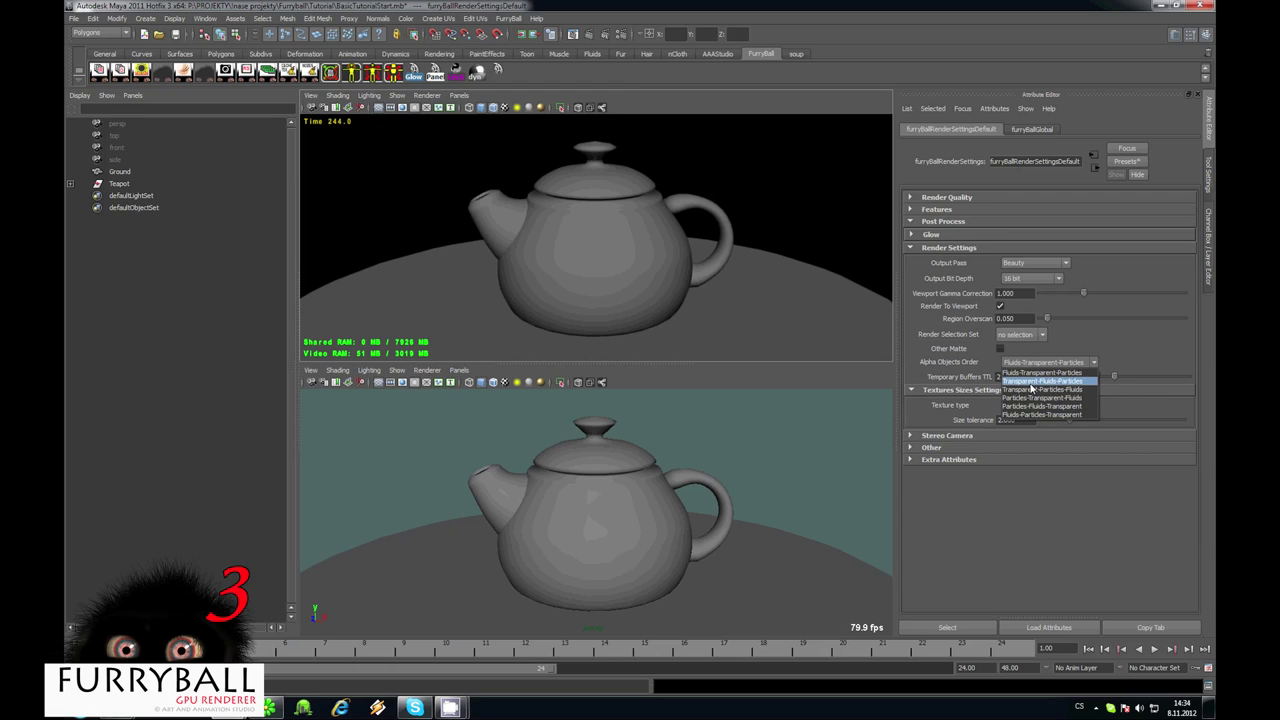
{"action": "left_click", "coordinate": [1112, 338]}
Review the Textures Sizes Settings together with the available output passes, then collapse the texture sizes section
{"action": "left_click", "coordinate": [947, 392]}
{"action": "left_click", "coordinate": [948, 393]}
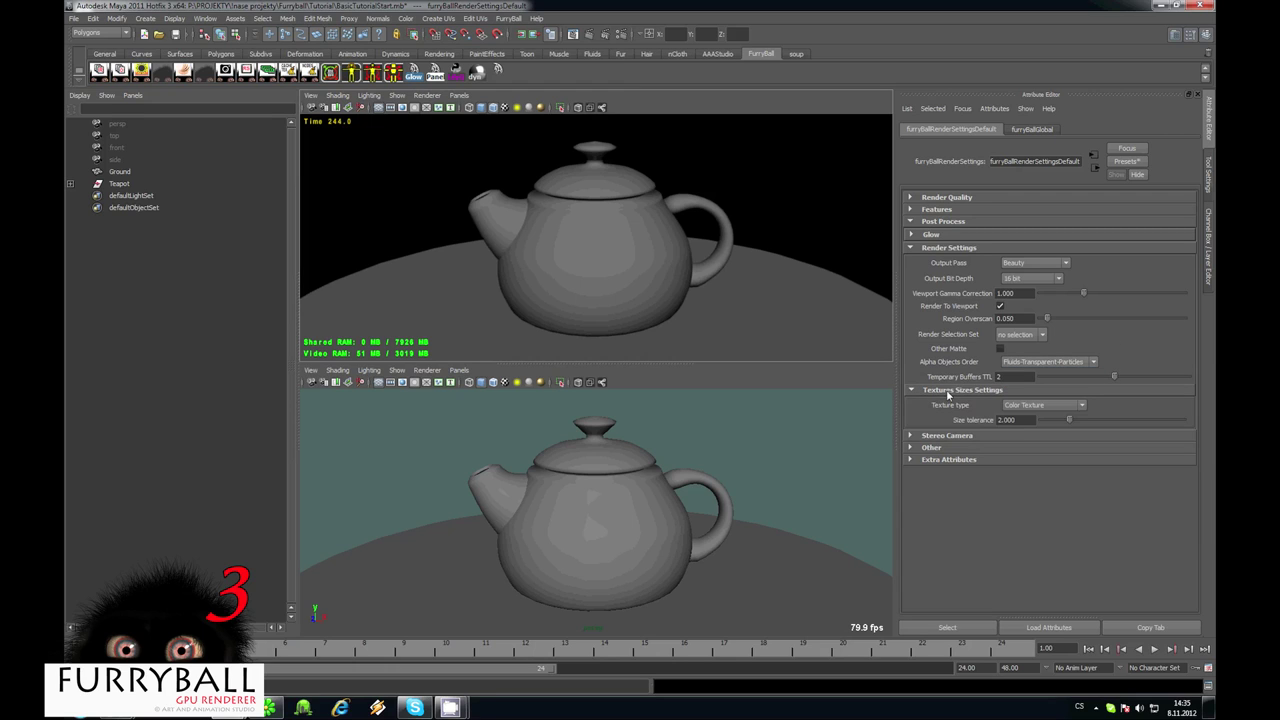
{"action": "left_click", "coordinate": [1035, 262]}
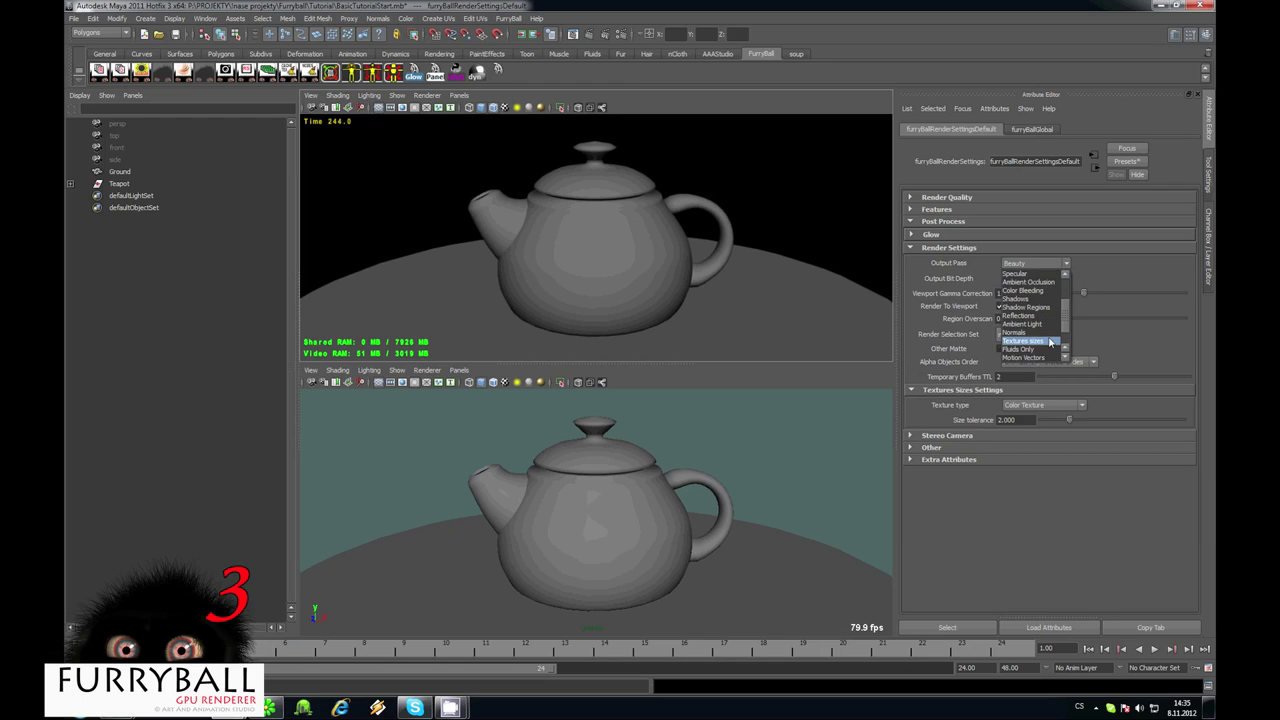
{"action": "scroll", "coordinate": [1050, 342], "scroll_direction": "down", "scroll_amount": 1}
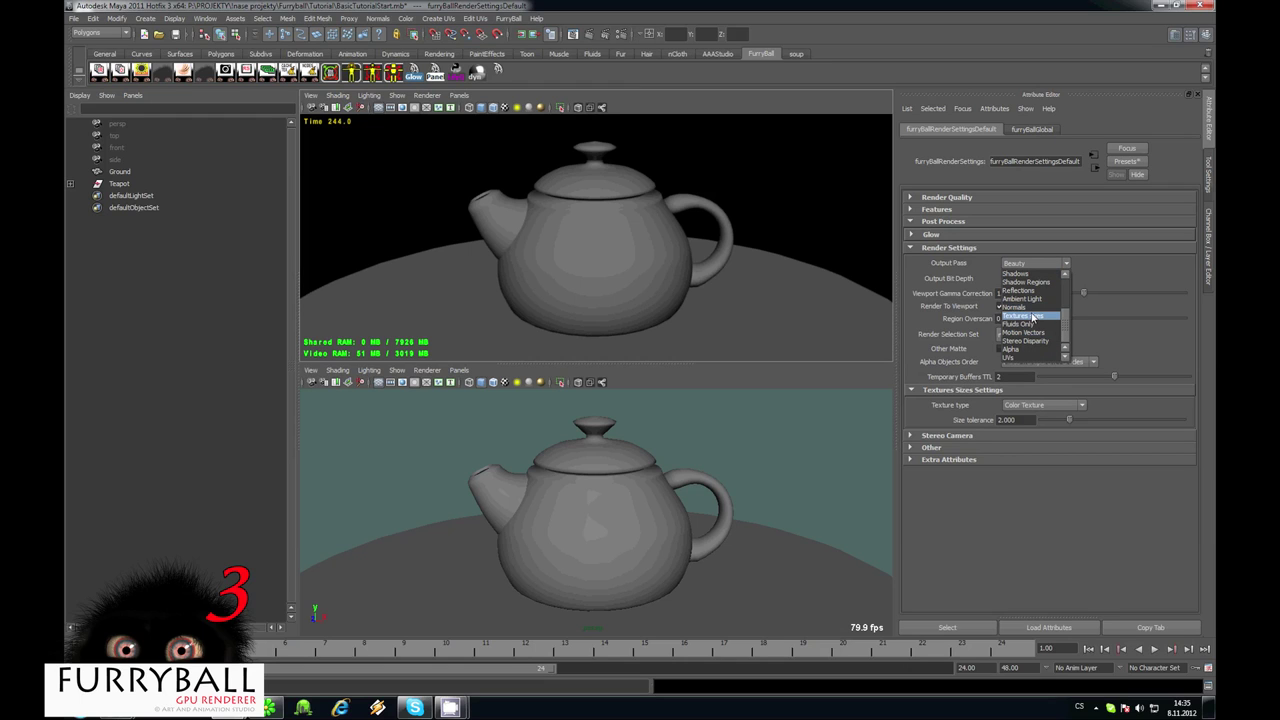
{"action": "left_click", "coordinate": [1168, 345]}
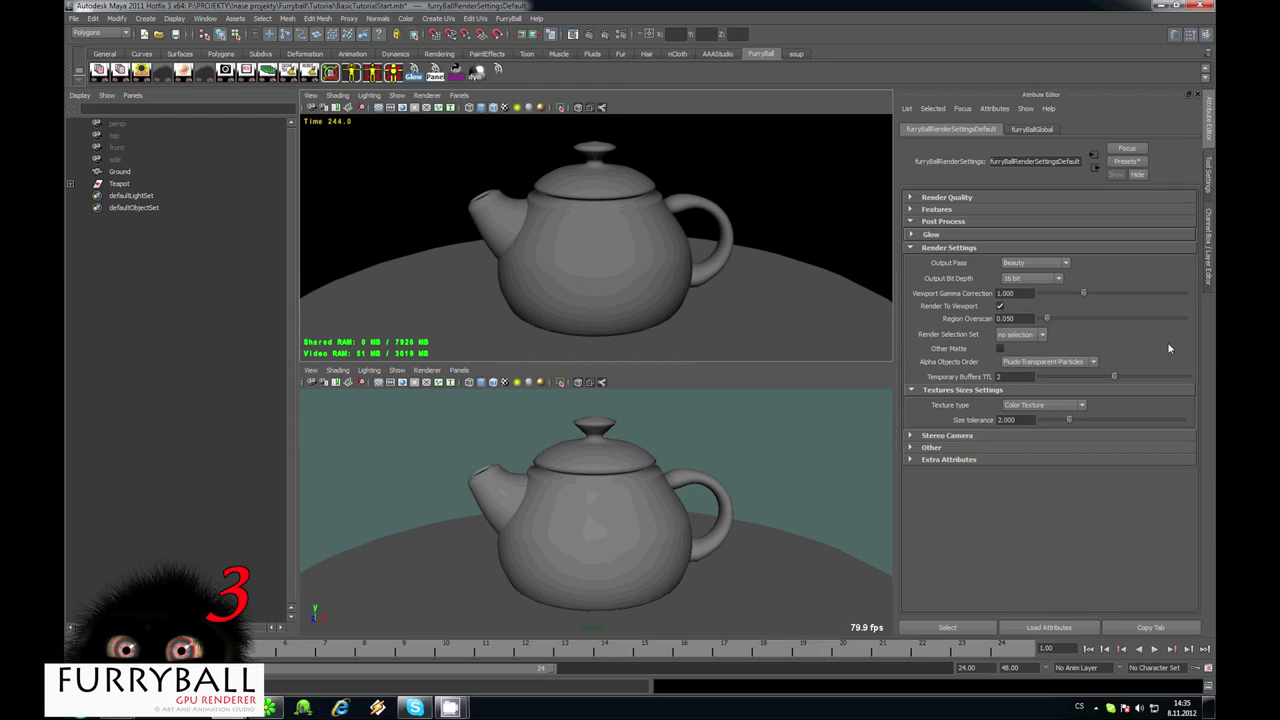
{"action": "left_click", "coordinate": [962, 390]}
Examine the Stereo Camera modes and the Other section's logging, redraw and Draw Wireframe options
{"action": "left_click", "coordinate": [950, 404]}
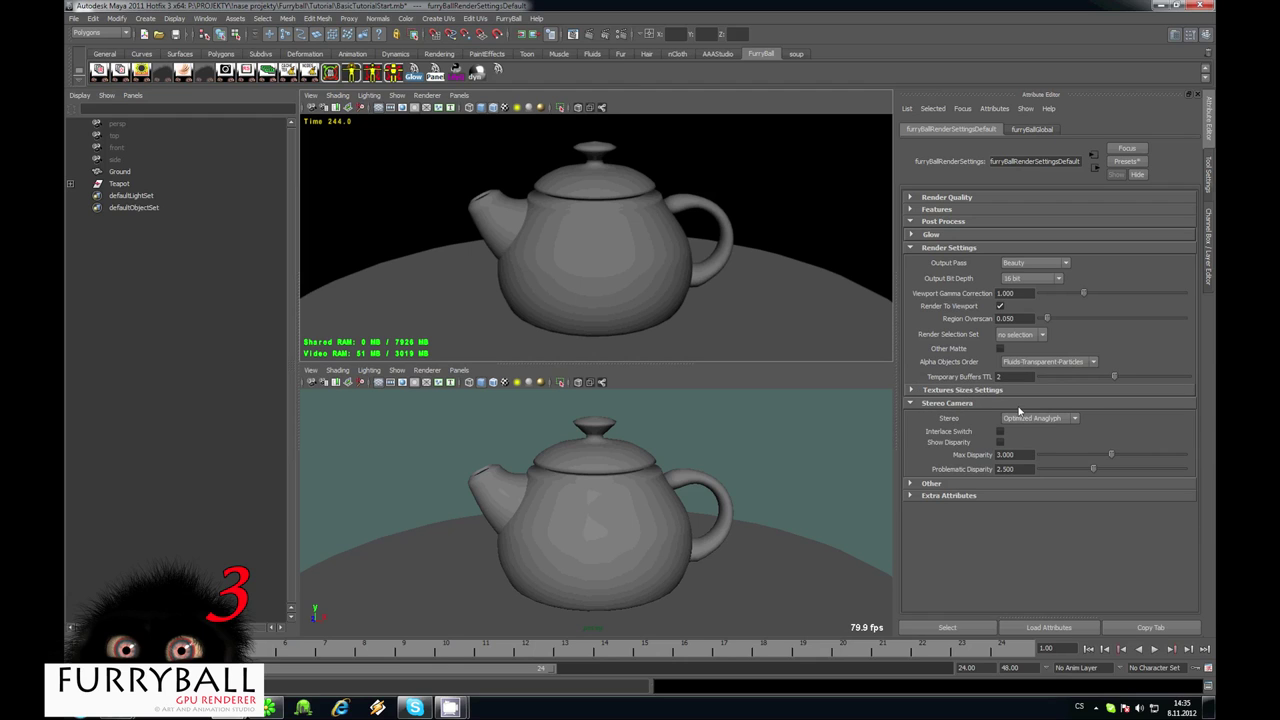
{"action": "left_click", "coordinate": [1038, 418]}
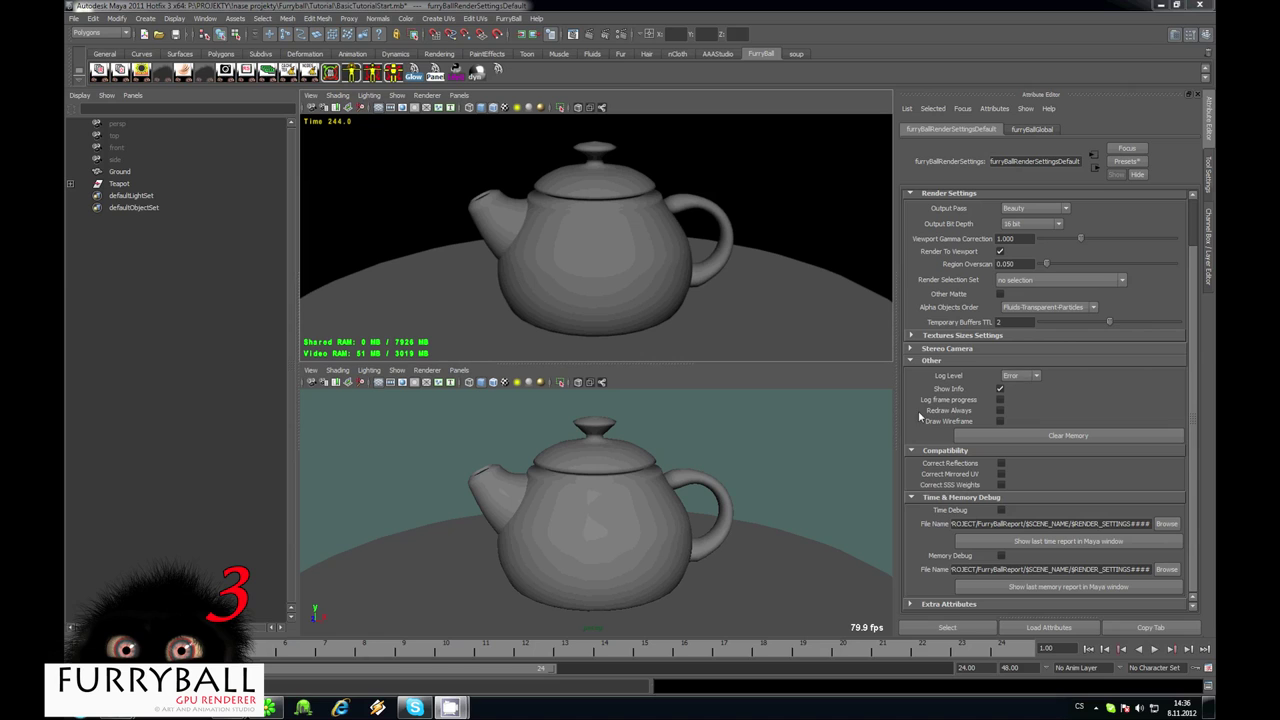
{"action": "left_click", "coordinate": [1000, 421]}
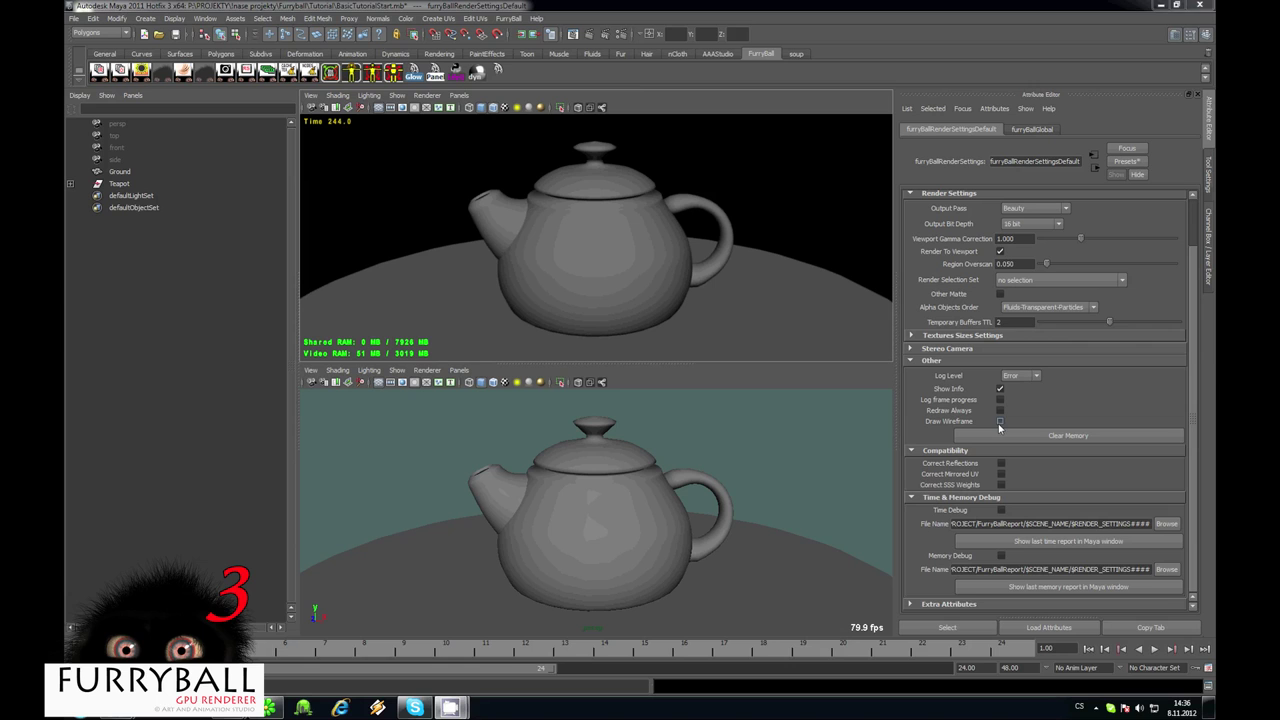
{"action": "left_click", "coordinate": [596, 210]}
{"action": "left_click", "coordinate": [503, 217]}
{"action": "left_click", "coordinate": [689, 211]}
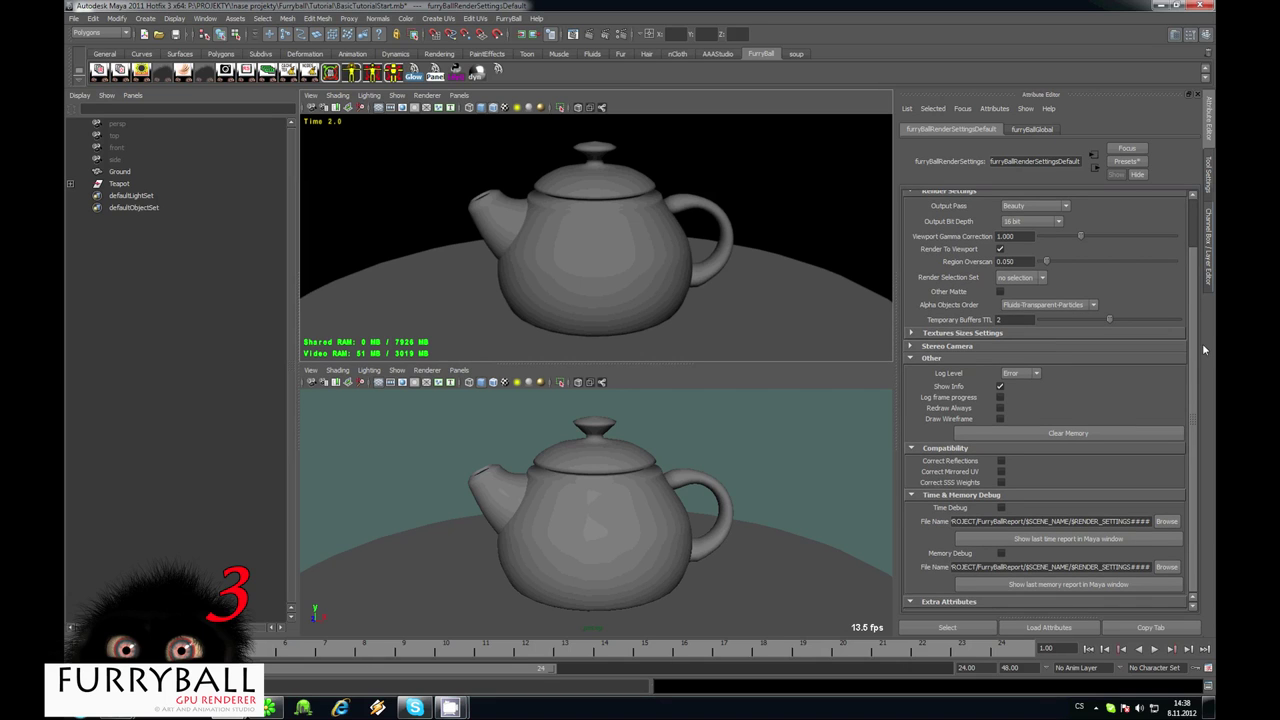
Collapse the expanded sections of the default render settings, including Other and Render Settings
{"action": "left_click_drag", "start_coordinate": [1194, 326], "coordinate": [1203, 222]}
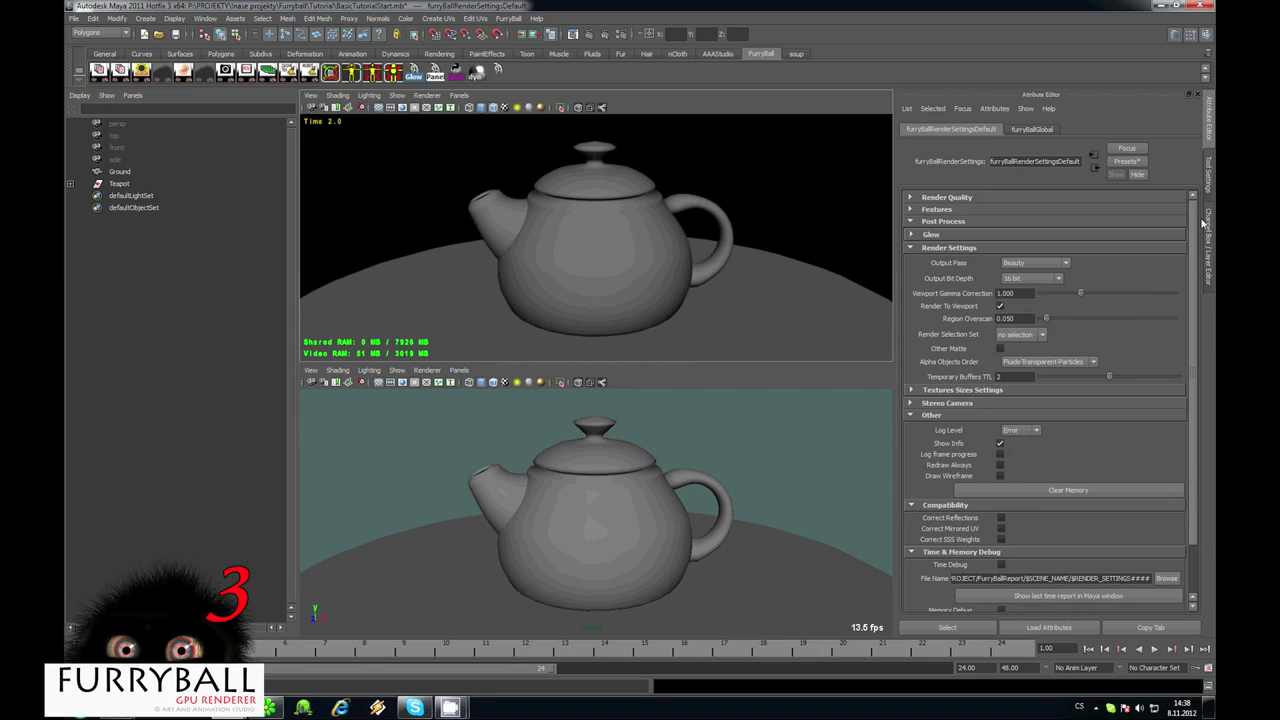
{"action": "left_click", "coordinate": [932, 415]}
{"action": "left_click", "coordinate": [940, 248]}
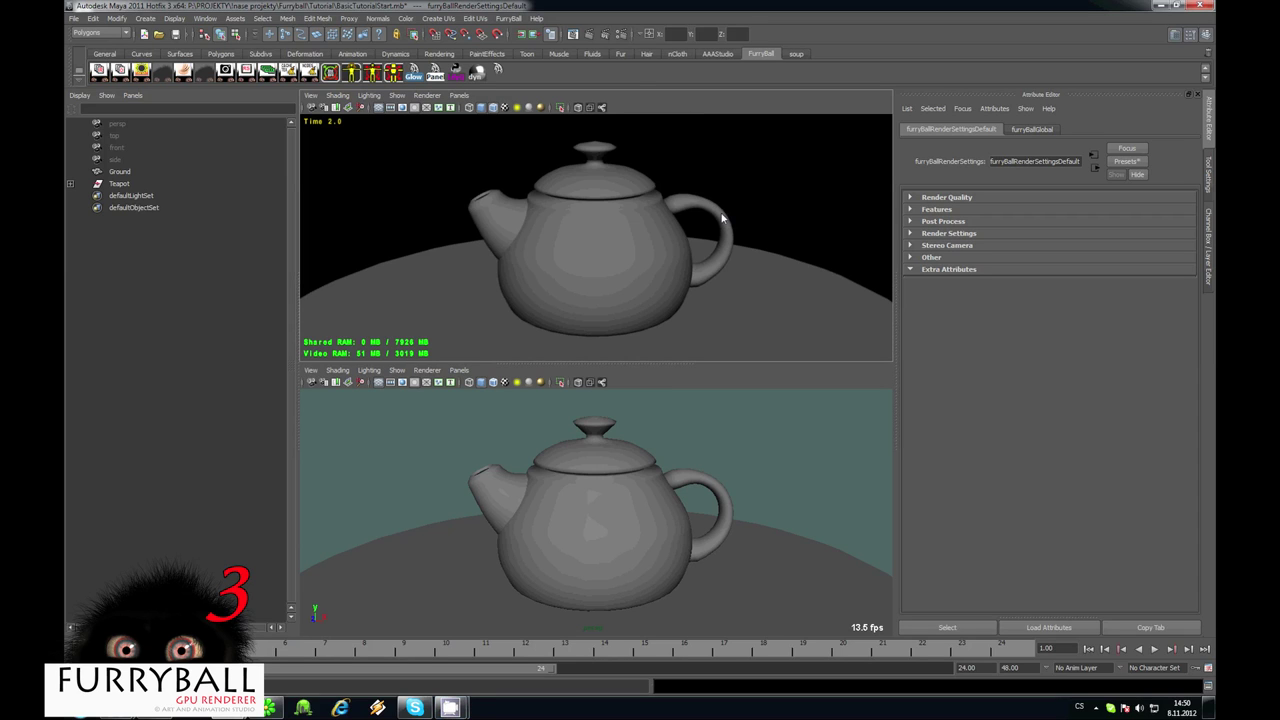
Create a spot light and look through it in the lower viewport
{"action": "left_click_drag", "start_coordinate": [641, 246], "coordinate": [692, 281], "text": "alt"}
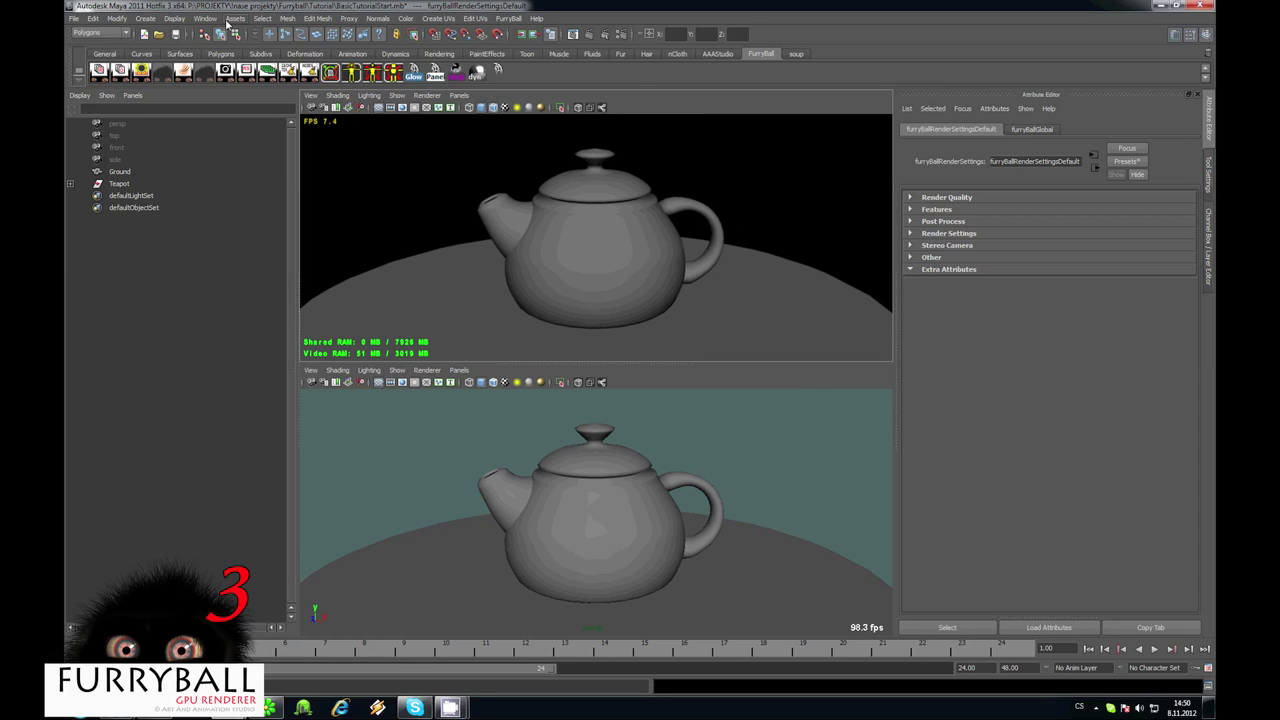
{"action": "left_click", "coordinate": [146, 20]}
{"action": "mouse_move", "coordinate": [200, 85]}
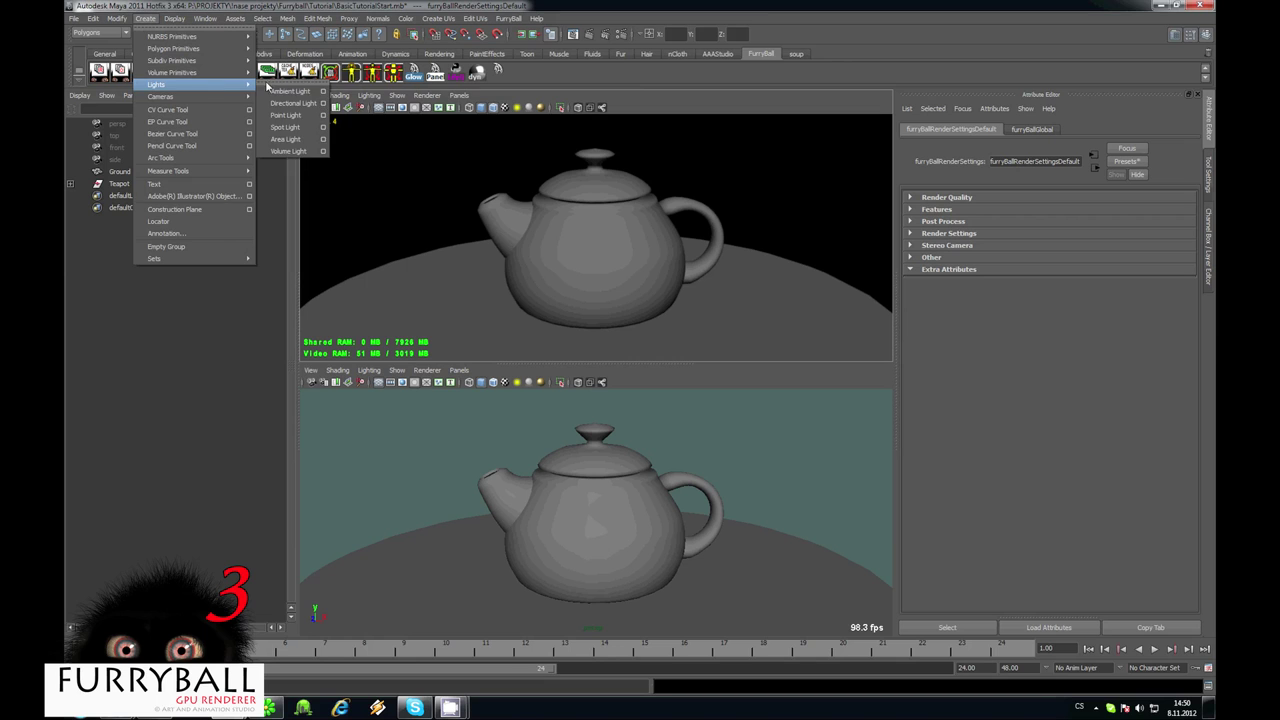
{"action": "left_click", "coordinate": [296, 130]}
{"action": "left_click", "coordinate": [459, 370]}
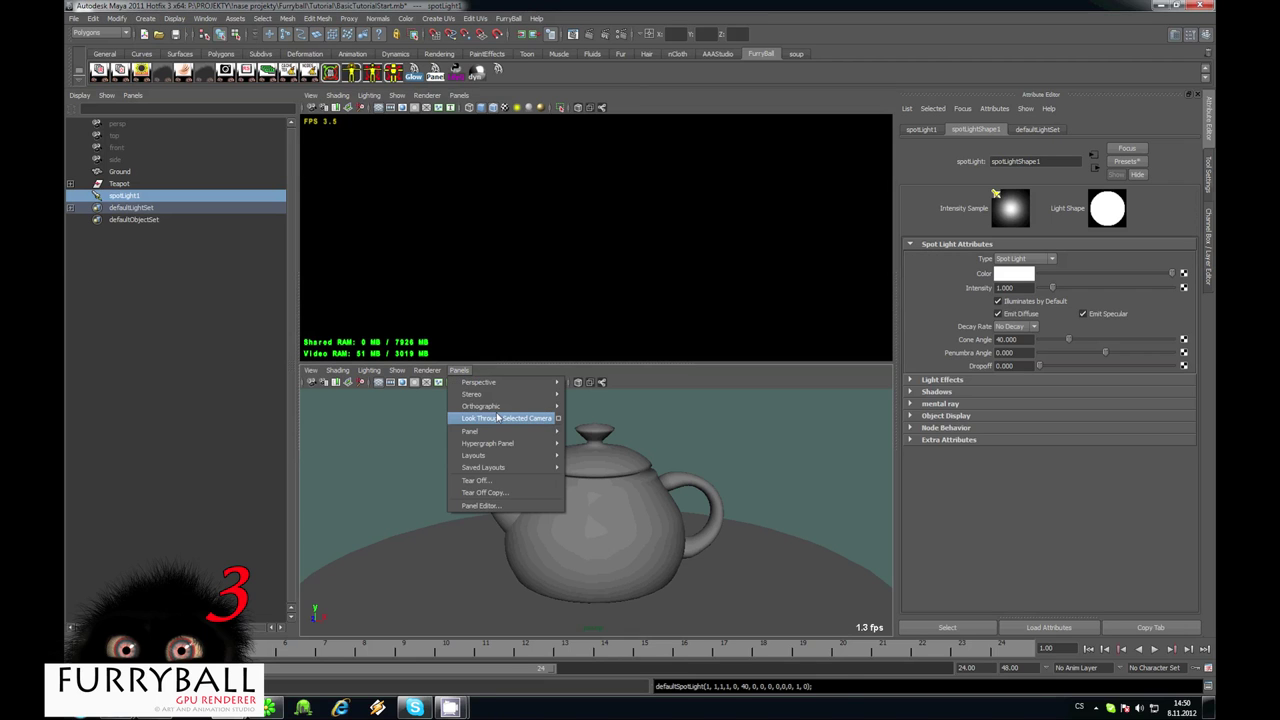
{"action": "left_click", "coordinate": [515, 418]}
Position the spot light farther away and above, aiming it so its cone covers the whole teapot
{"action": "right_click_drag", "start_coordinate": [658, 528], "coordinate": [441, 501], "text": "alt"}
{"action": "left_click_drag", "start_coordinate": [598, 455], "coordinate": [616, 535], "text": "alt"}
{"action": "right_click_drag", "start_coordinate": [616, 535], "coordinate": [512, 516], "text": "alt"}
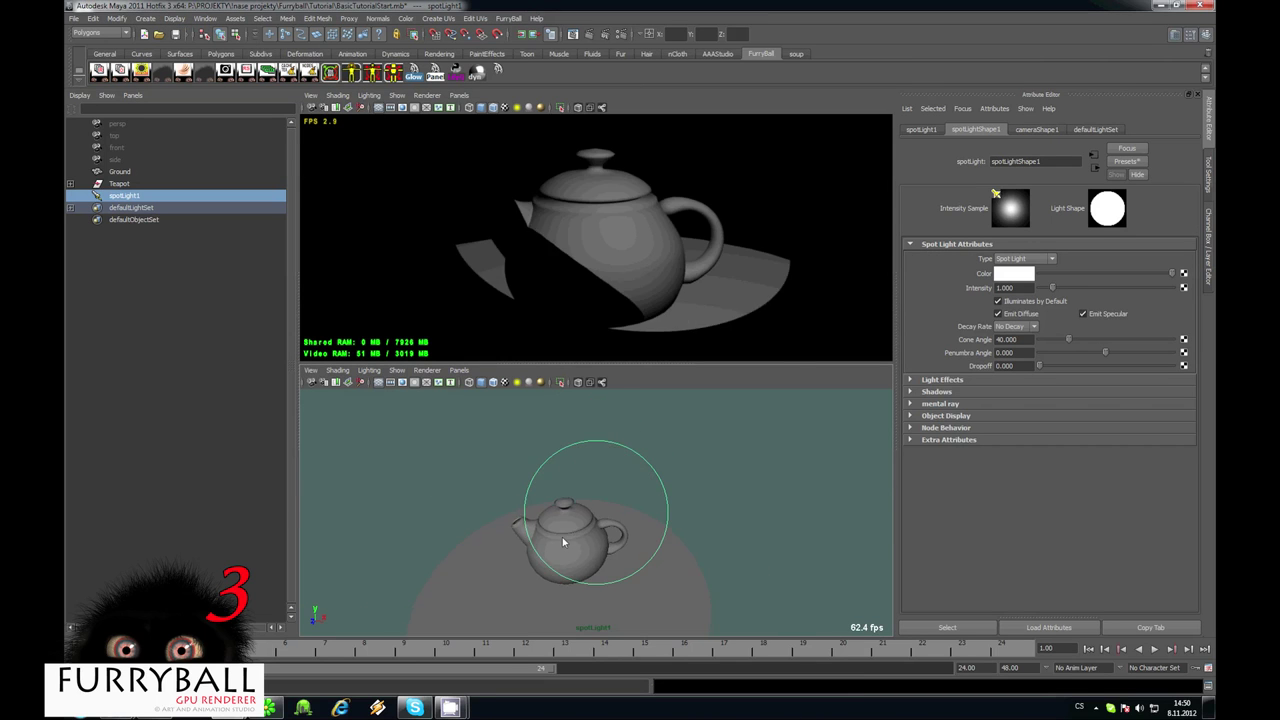
{"action": "middle_click_drag", "start_coordinate": [562, 537], "coordinate": [600, 520], "text": "alt"}
{"action": "right_click_drag", "start_coordinate": [660, 520], "coordinate": [606, 507], "text": "alt"}
{"action": "left_click_drag", "start_coordinate": [606, 506], "coordinate": [637, 530], "text": "alt"}
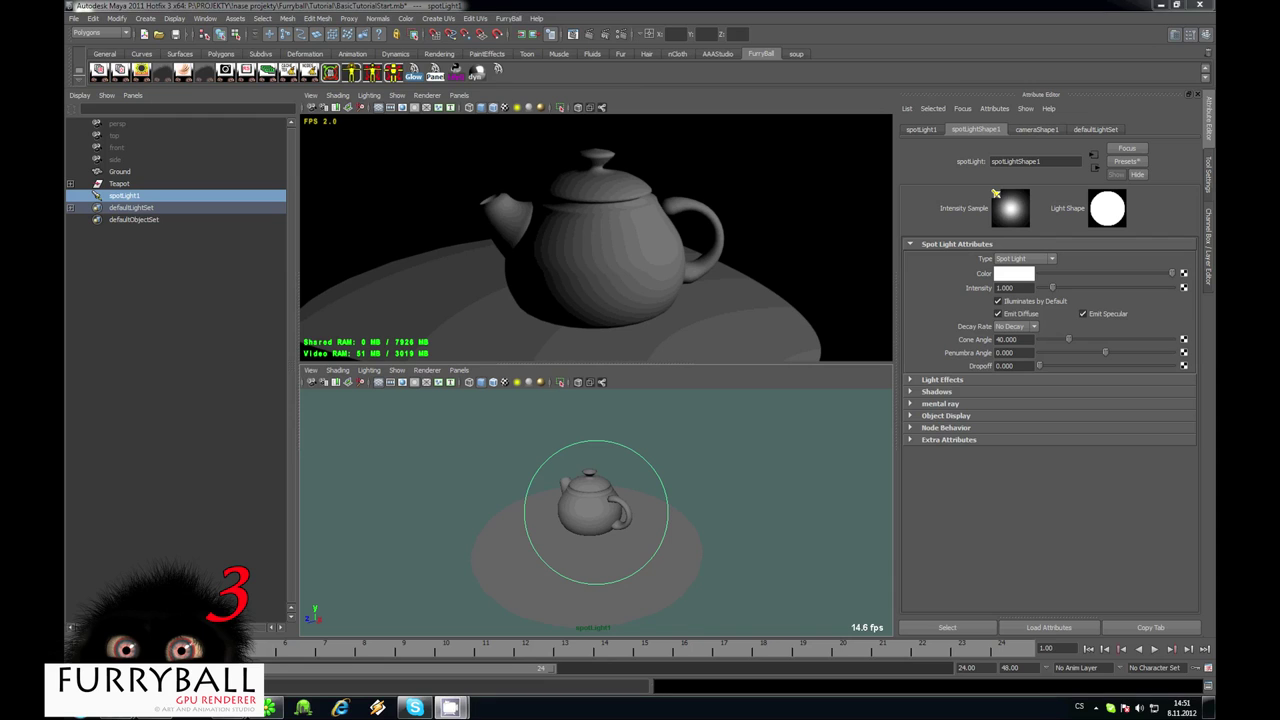
Enable depth map shadows on the spot light and display the Shadows feature in the default FurryBall render settings
{"action": "left_click", "coordinate": [938, 392]}
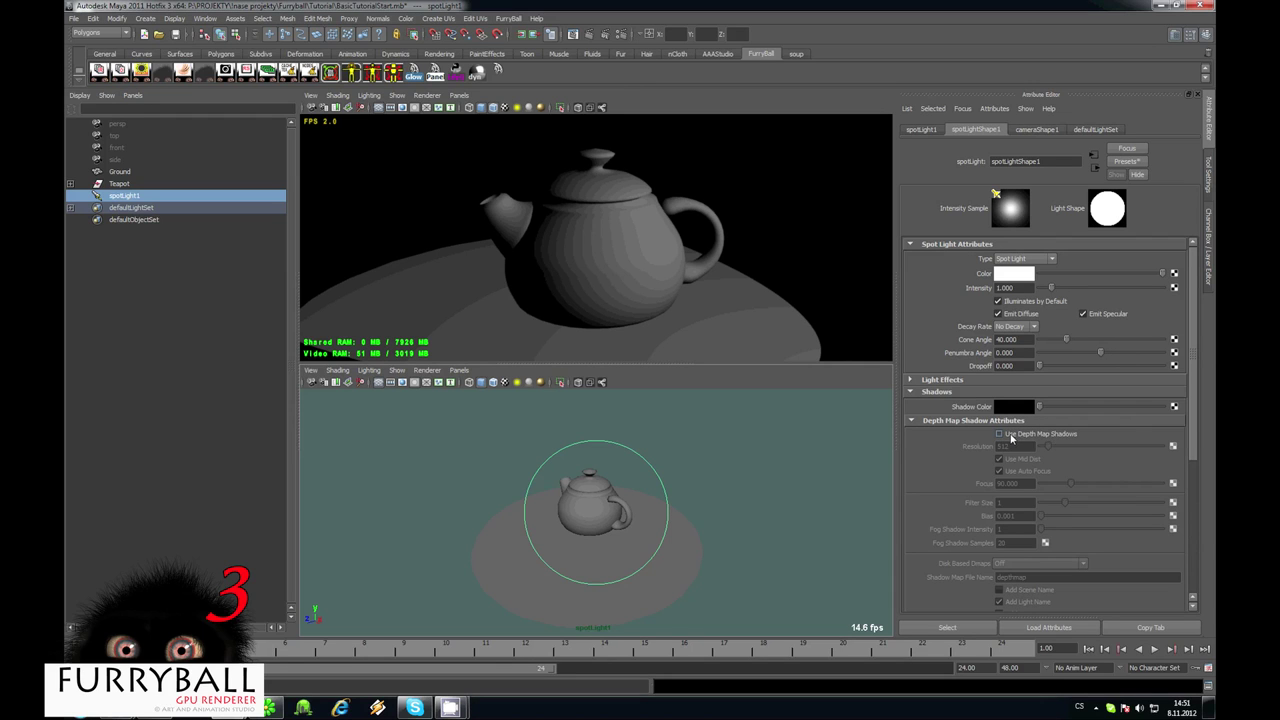
{"action": "left_click", "coordinate": [1000, 434]}
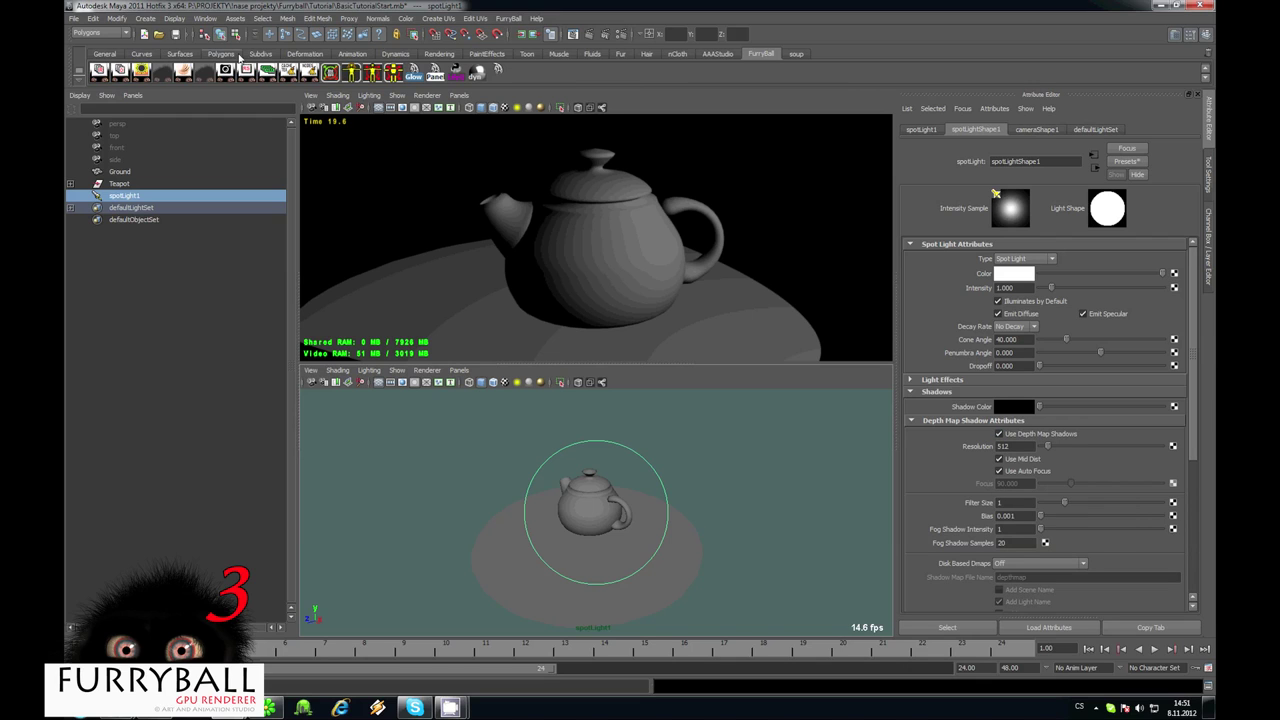
{"action": "left_click", "coordinate": [248, 72]}
{"action": "left_click", "coordinate": [940, 210]}
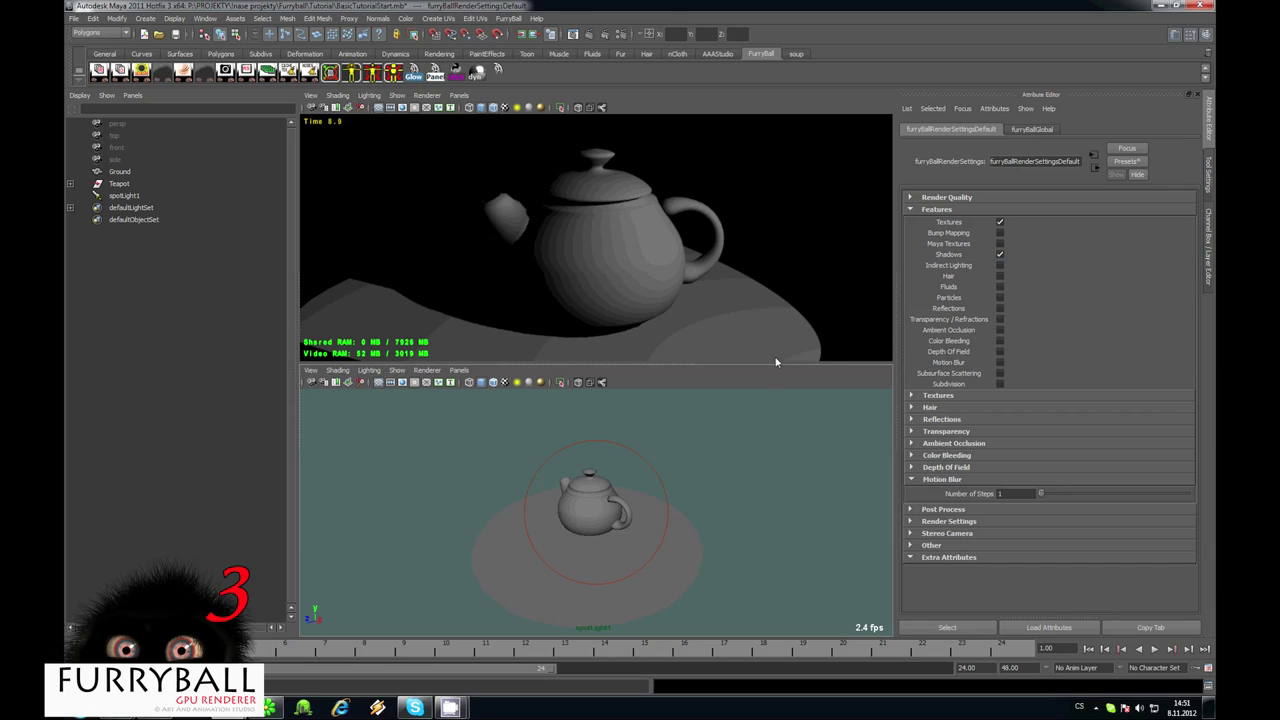
Adjust the spot light's position slightly through its own view, keeping the teapot inside the cone
{"action": "mouse_move", "coordinate": [660, 470]}
{"action": "left_mouse_down", "text": "alt"}
{"action": "mouse_move", "coordinate": [612, 521]}
{"action": "mouse_move", "coordinate": [656, 535]}
{"action": "mouse_move", "coordinate": [657, 472]}
{"action": "left_mouse_up", "text": "alt"}
{"action": "left_click", "coordinate": [657, 472]}
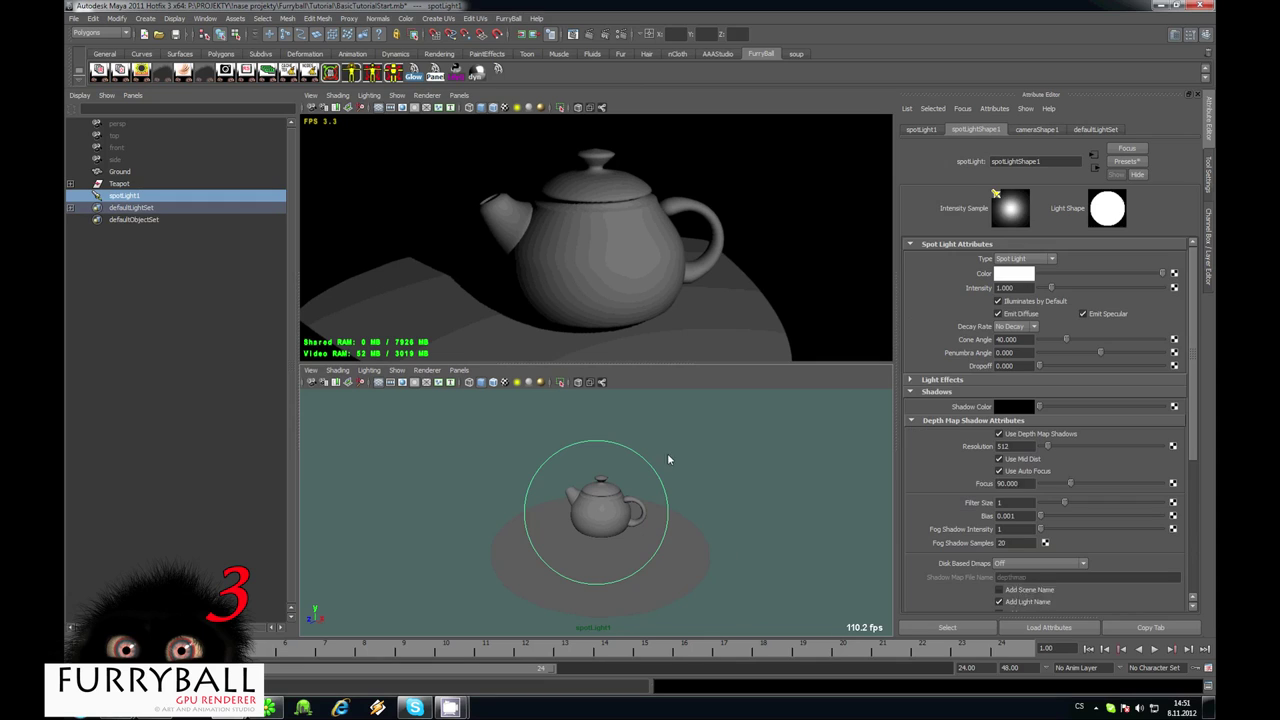
{"action": "scroll", "coordinate": [690, 463], "scroll_direction": "up", "scroll_amount": 2}
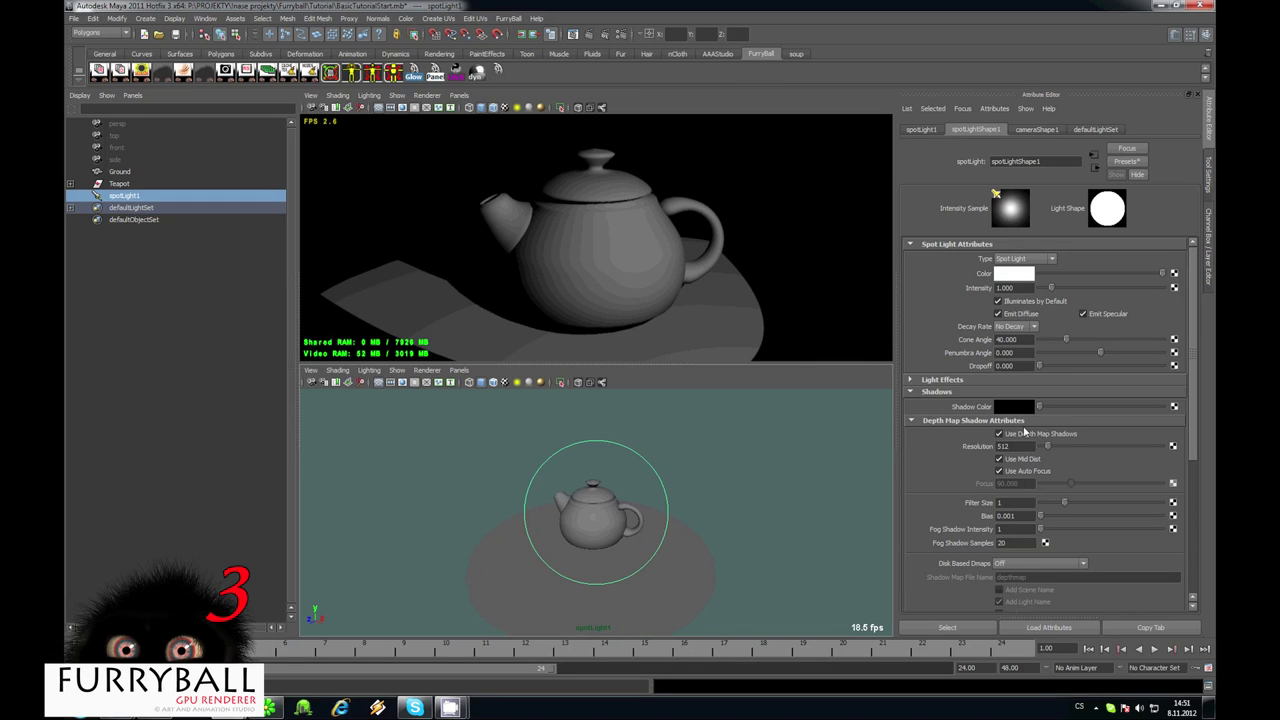
Set the spot light's depth map shadow resolution to 1024 and its filter size to 25
{"action": "double_click", "coordinate": [1010, 447]}
{"action": "type", "text": "1024"}
{"action": "key", "text": "Return"}
{"action": "double_click", "coordinate": [1010, 502]}
{"action": "type", "text": "5"}
{"action": "key", "text": "Return"}
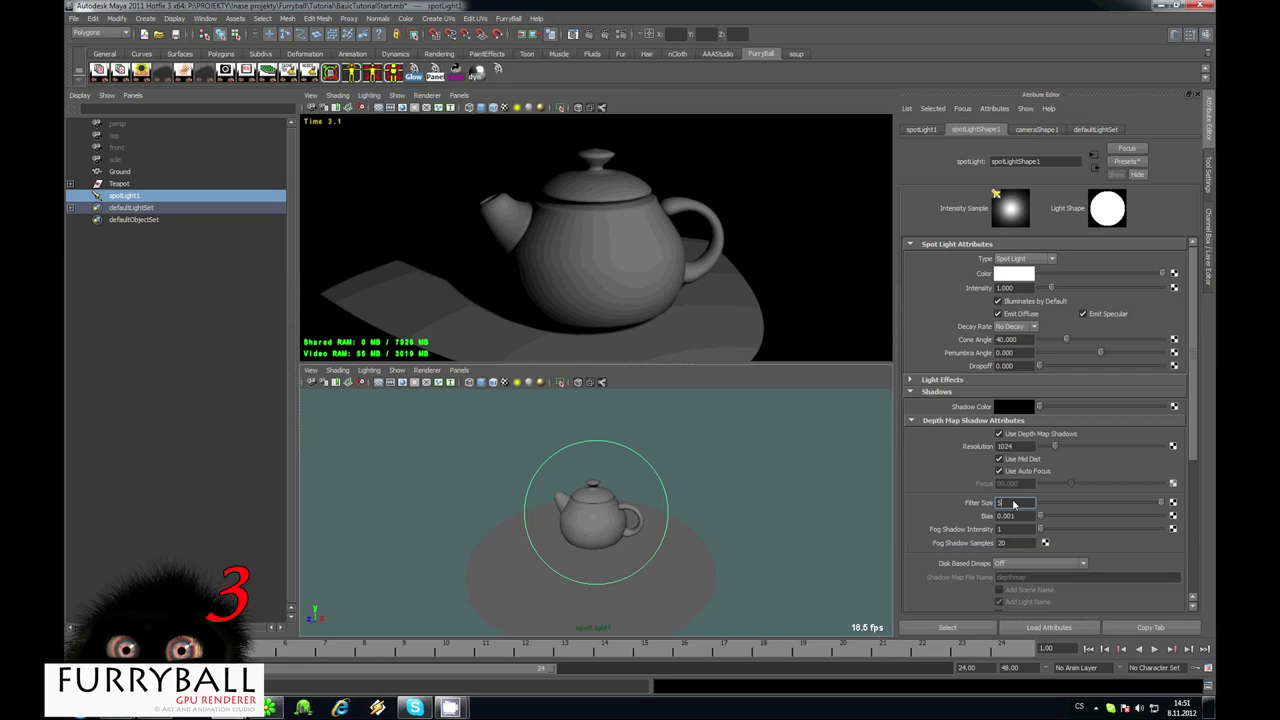
{"action": "type", "text": "10"}
{"action": "key", "text": "Return"}
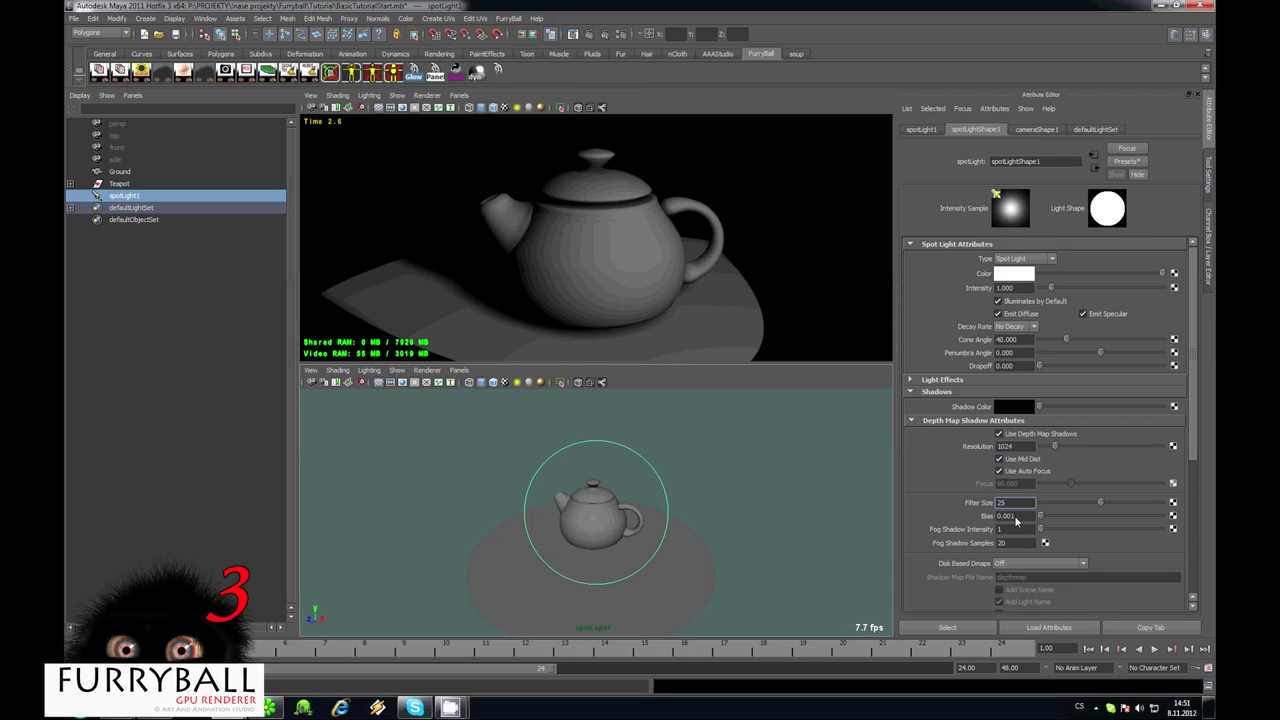
Try a shadow bias of 0.002 on the spot light and restore it to 0.001
{"action": "key", "text": "Tab"}
{"action": "key", "text": "Return"}
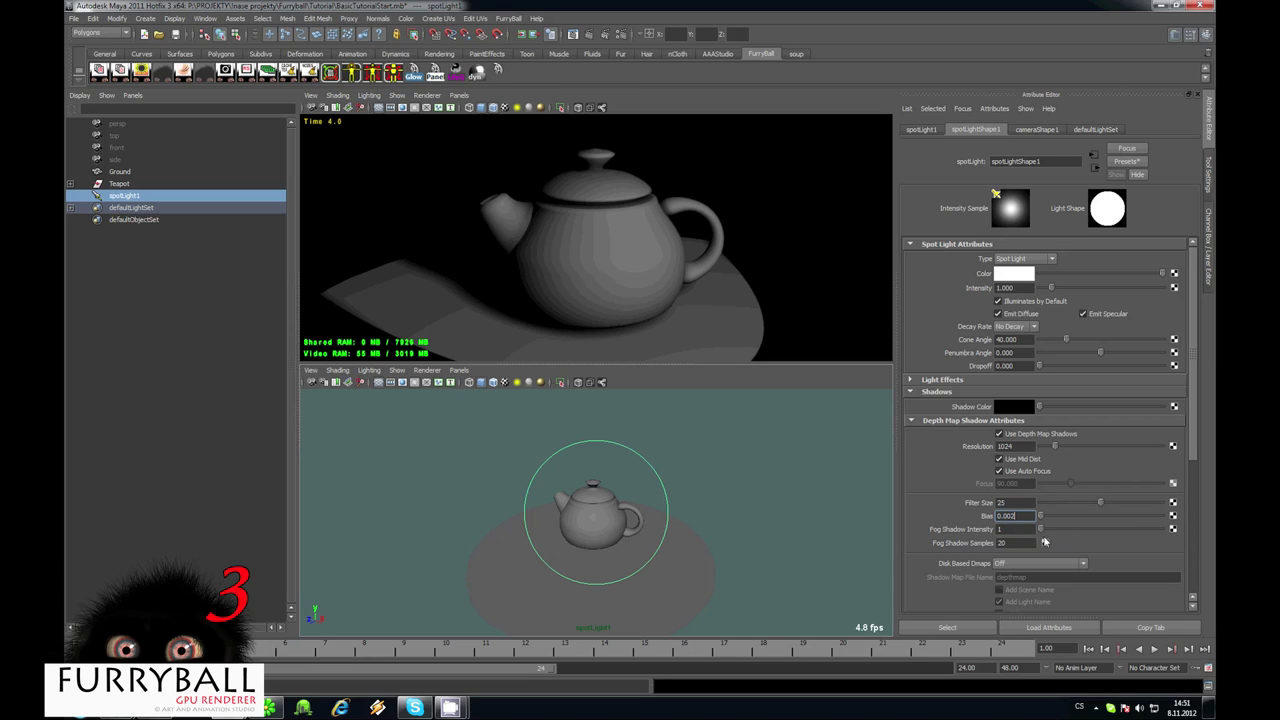
{"action": "left_click_drag", "start_coordinate": [1019, 519], "coordinate": [1013, 523]}
{"action": "key", "text": "Return"}
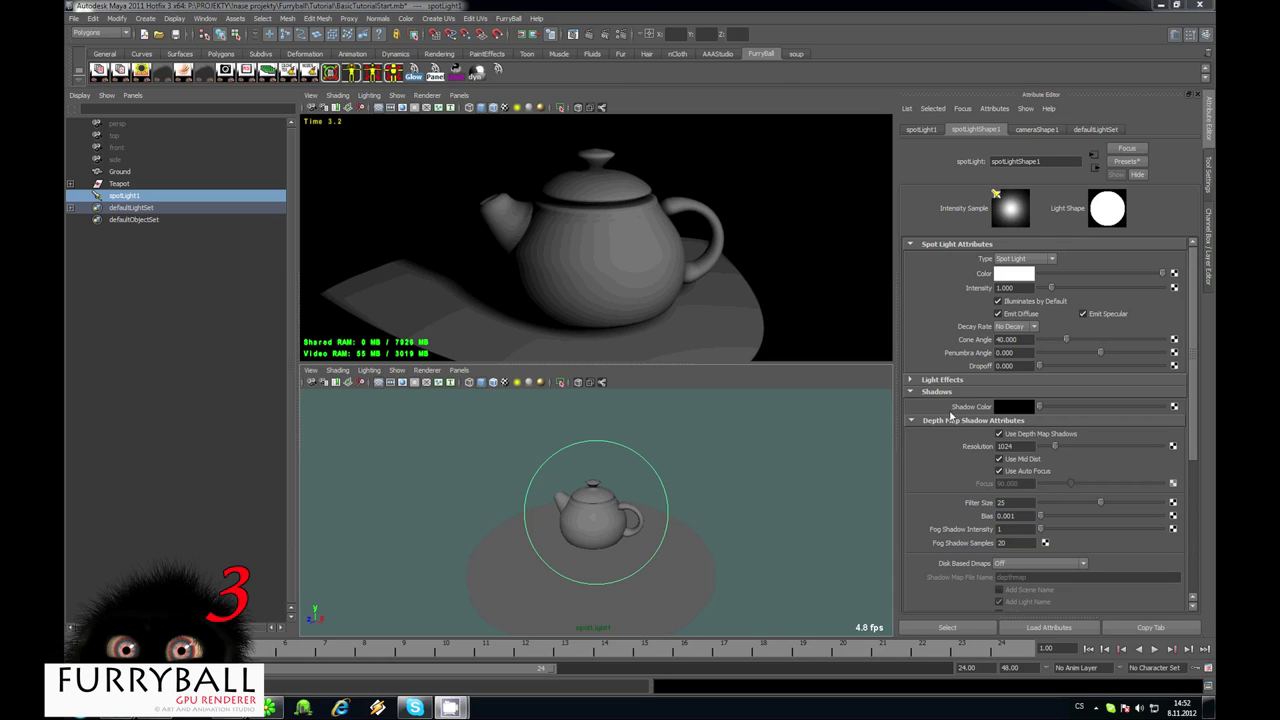
{"action": "double_click", "coordinate": [1025, 504]}
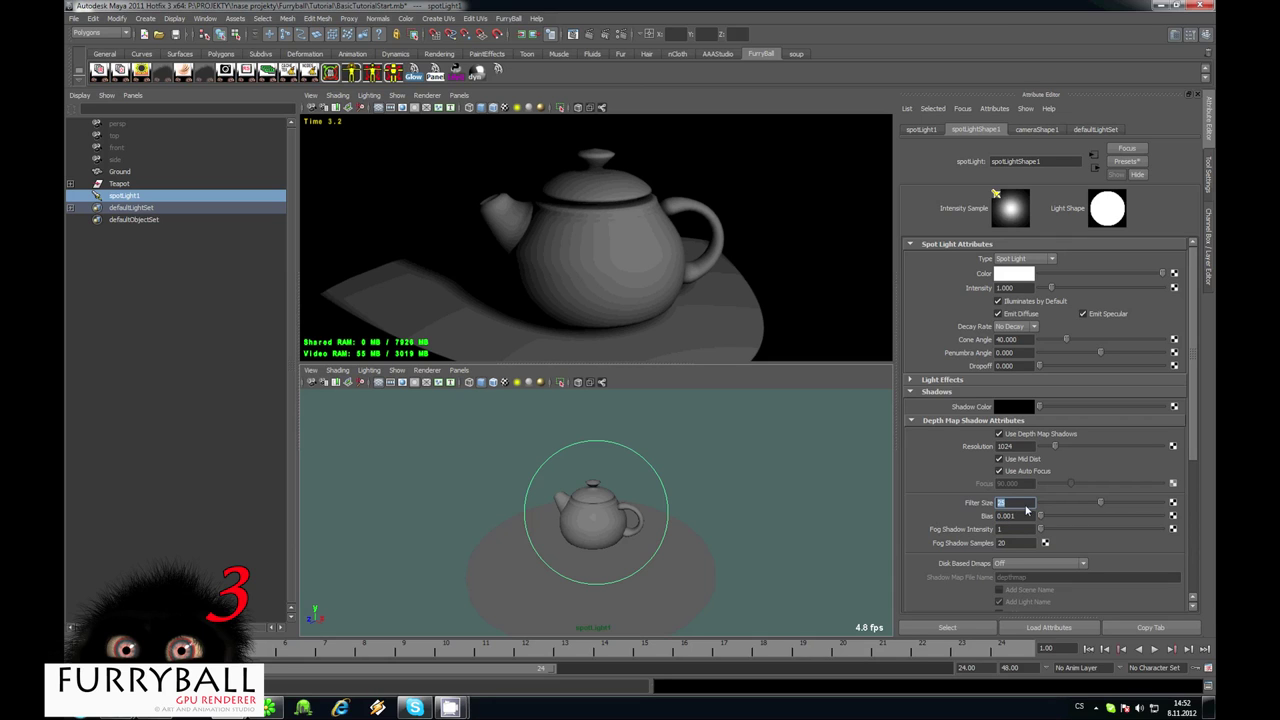
{"action": "double_click", "coordinate": [1018, 449]}
{"action": "type", "text": "51"}
{"action": "key", "text": "Return"}
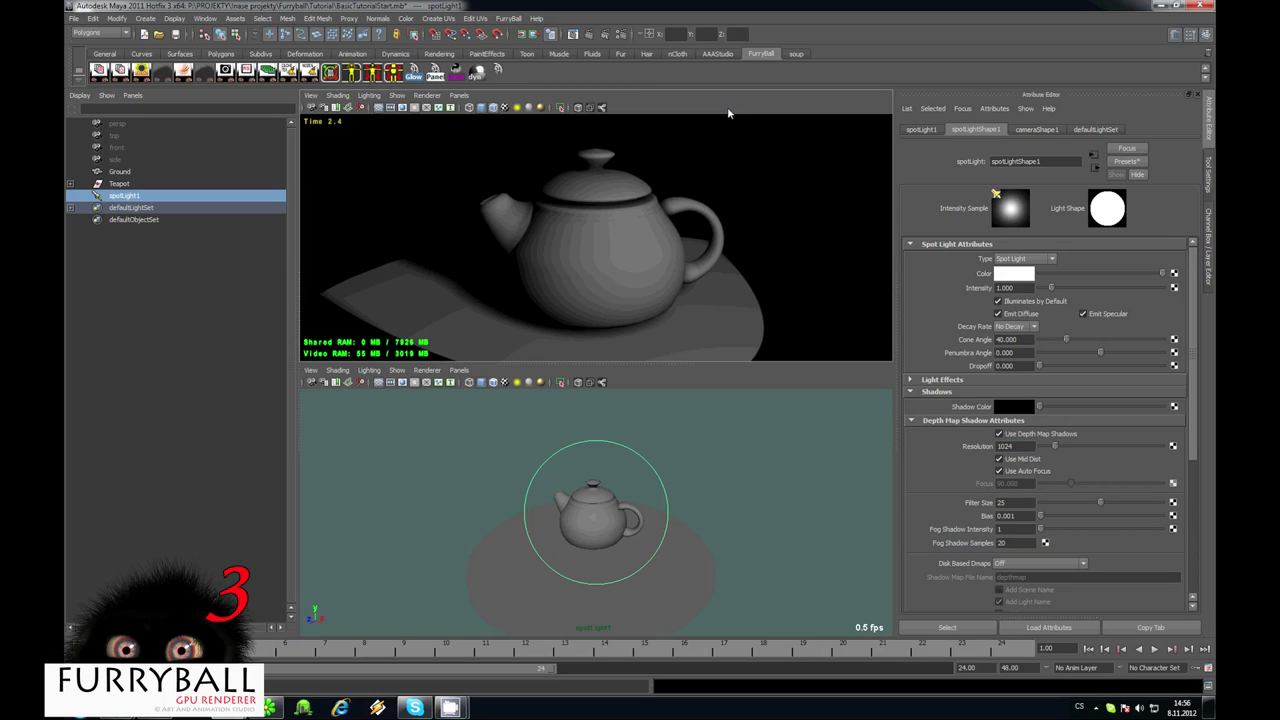
{"action": "left_click", "coordinate": [1018, 446]}
Add new FurryBall light attributes to the spot light
{"action": "left_click", "coordinate": [125, 199]}
{"action": "left_click", "coordinate": [507, 19]}
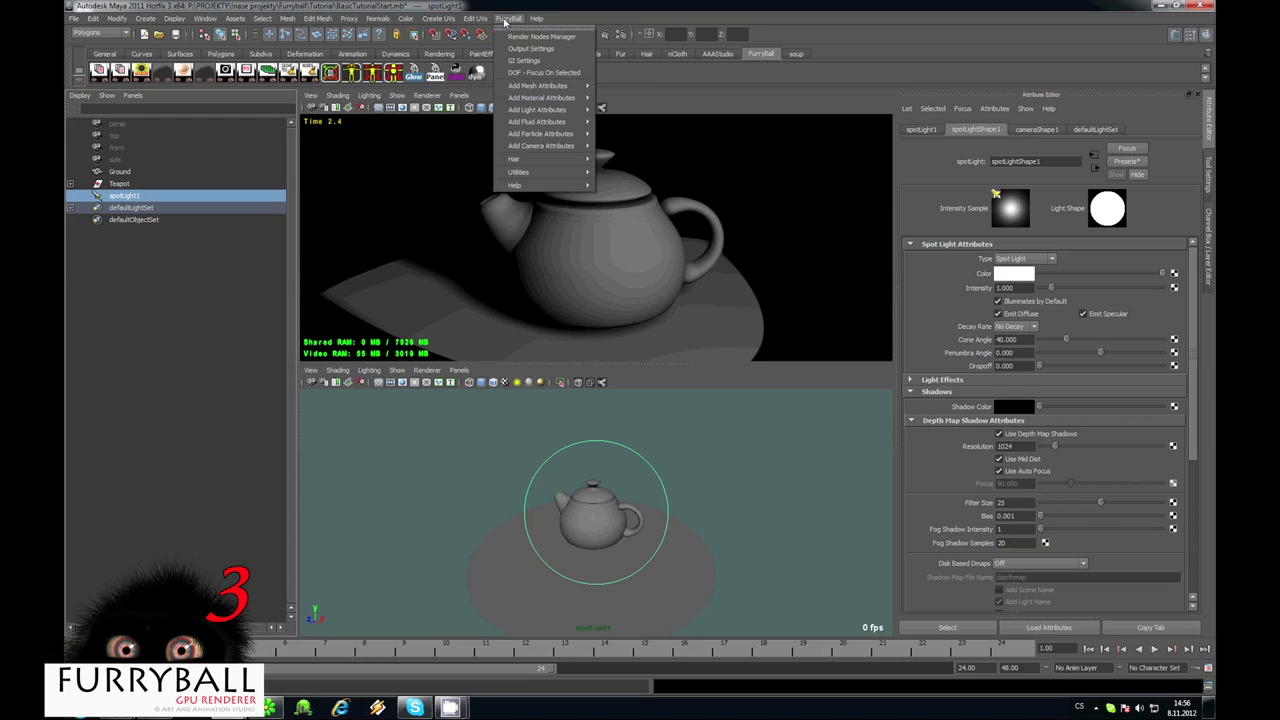
{"action": "mouse_move", "coordinate": [540, 111]}
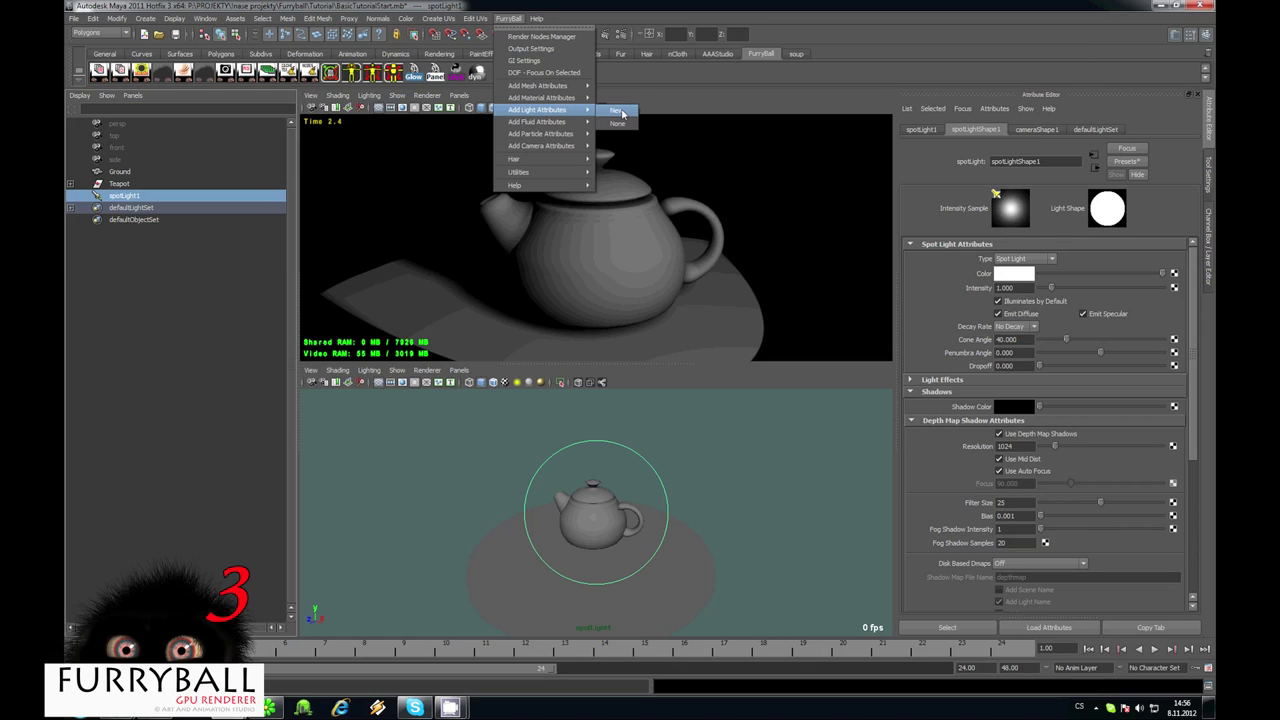
{"action": "left_click", "coordinate": [624, 112]}
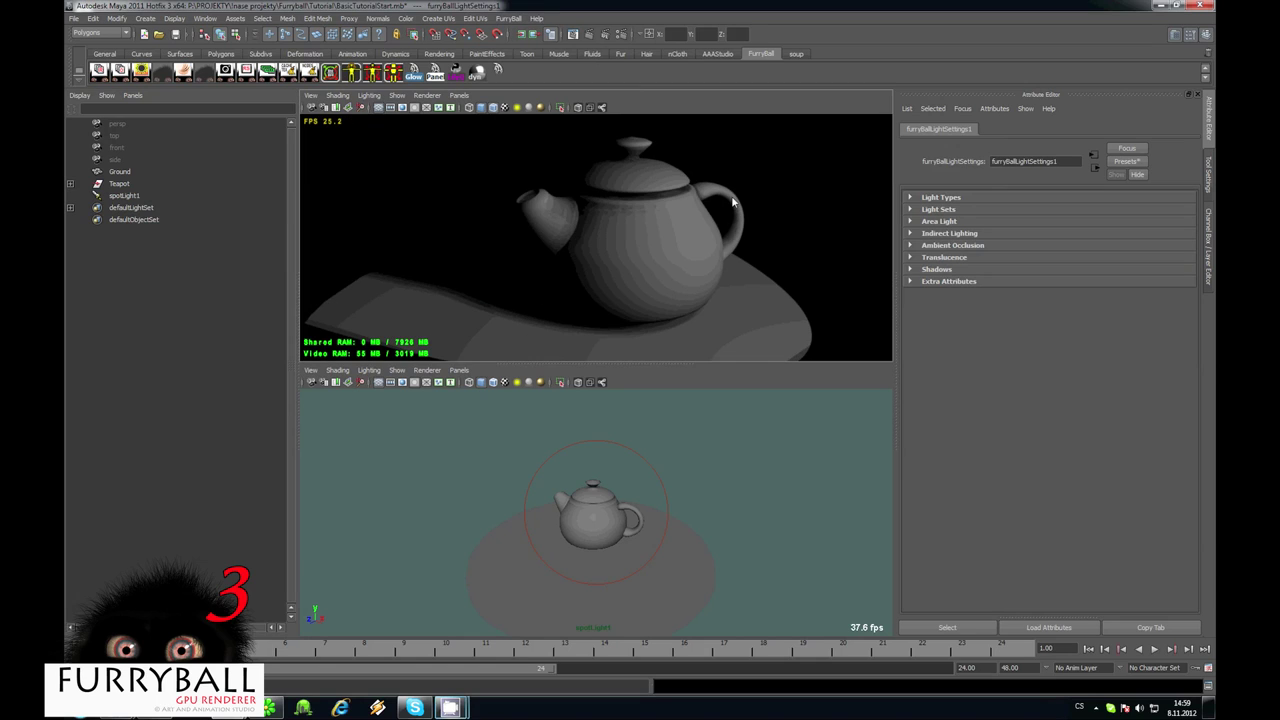
Expand the FurryBall light's Shadows settings and raise Shadow Near Plane to about 11.6
{"action": "left_click_drag", "start_coordinate": [673, 256], "coordinate": [716, 230], "text": "alt"}
{"action": "left_click", "coordinate": [946, 272]}
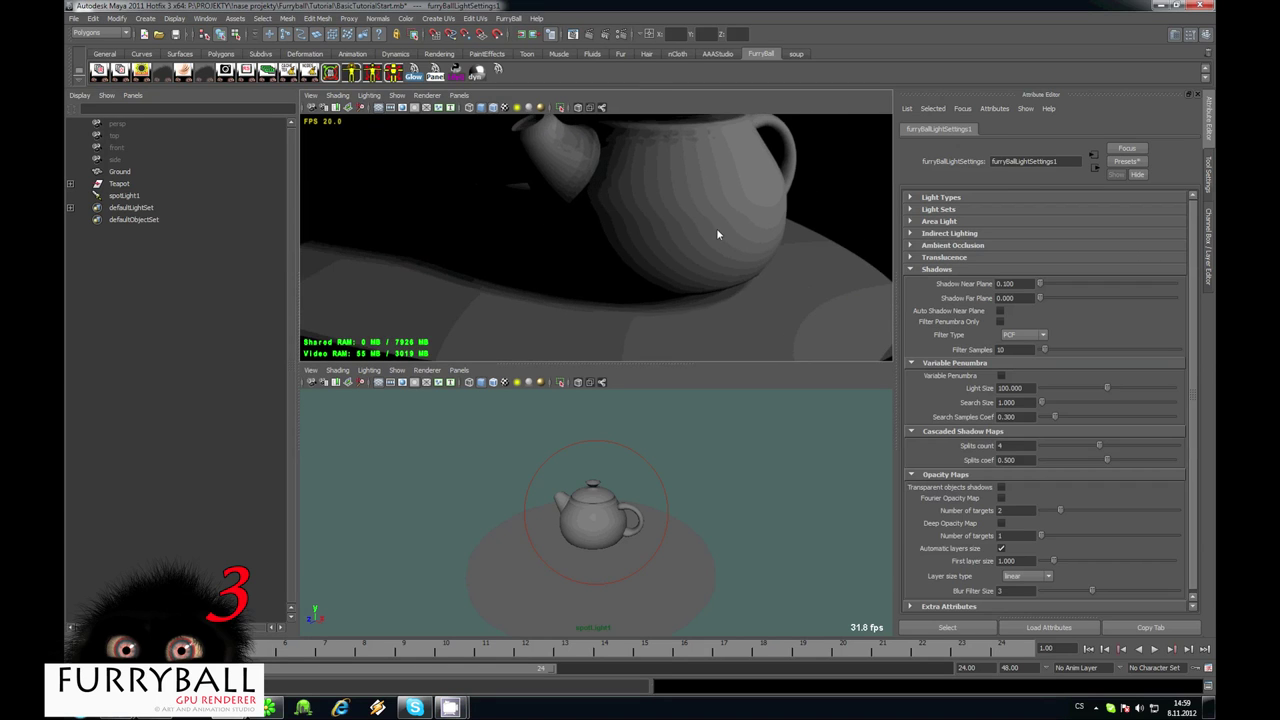
{"action": "left_click_drag", "start_coordinate": [656, 262], "coordinate": [740, 252], "text": "alt"}
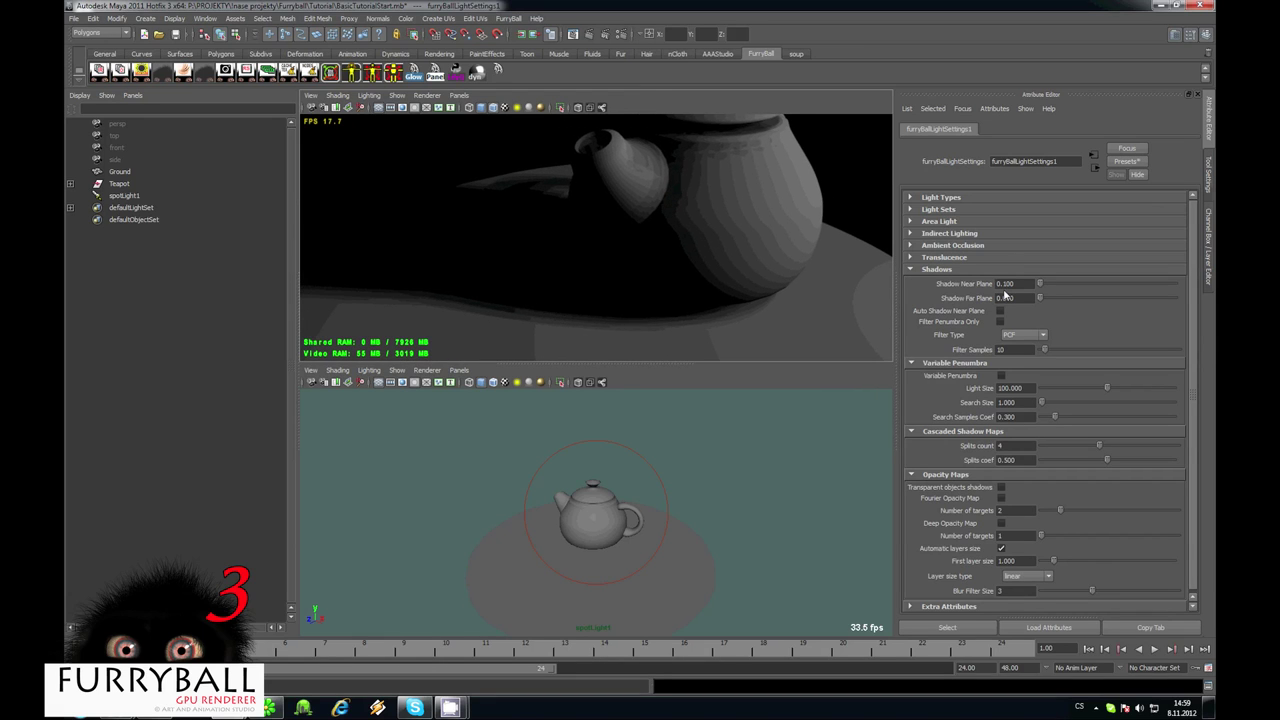
{"action": "mouse_move", "coordinate": [1040, 285]}
{"action": "left_mouse_down"}
{"action": "mouse_move", "coordinate": [1066, 285]}
{"action": "mouse_move", "coordinate": [1054, 289]}
{"action": "left_mouse_up"}
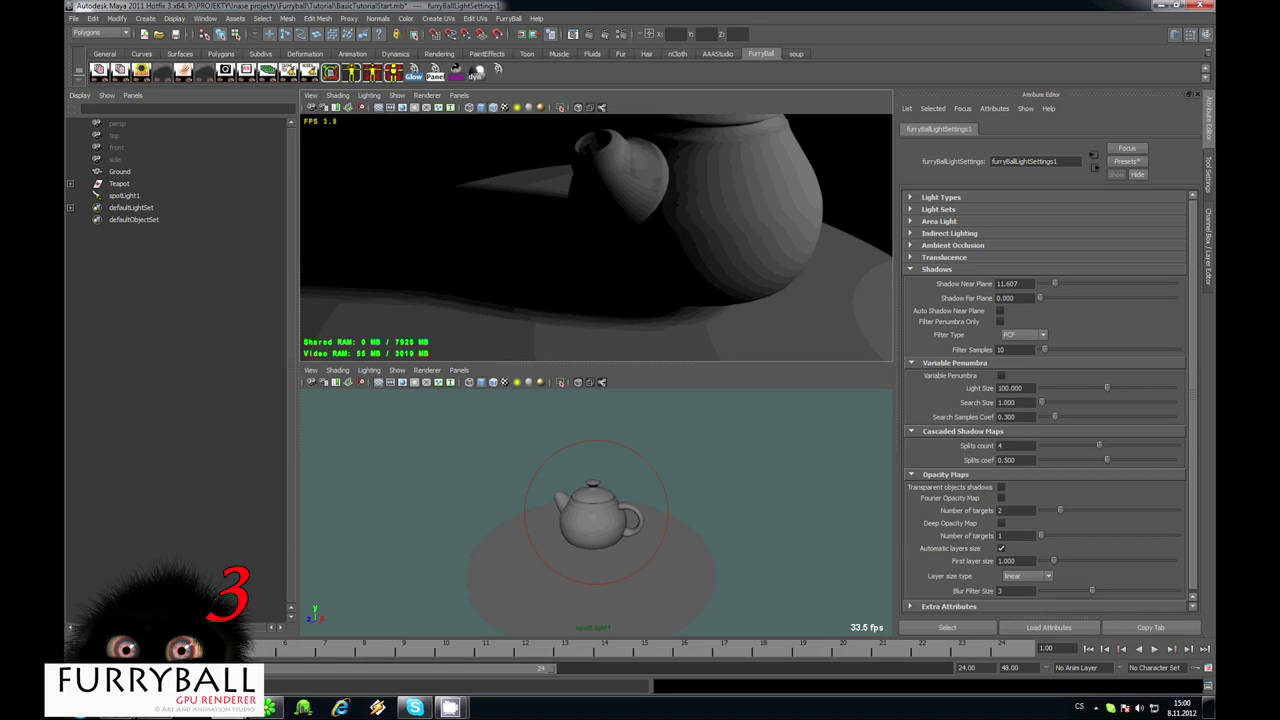
Set the shadow filter type to Stochastic with 32 filter samples, inspecting the shadow edge up close
{"action": "left_click_drag", "start_coordinate": [662, 295], "coordinate": [540, 246], "text": "alt"}
{"action": "right_click_drag", "start_coordinate": [540, 246], "coordinate": [614, 303], "text": "alt"}
{"action": "mouse_move", "coordinate": [614, 303]}
{"action": "left_mouse_down", "text": "alt"}
{"action": "mouse_move", "coordinate": [553, 363]}
{"action": "mouse_move", "coordinate": [621, 266]}
{"action": "mouse_move", "coordinate": [591, 280]}
{"action": "mouse_move", "coordinate": [633, 288]}
{"action": "left_mouse_up", "text": "alt"}
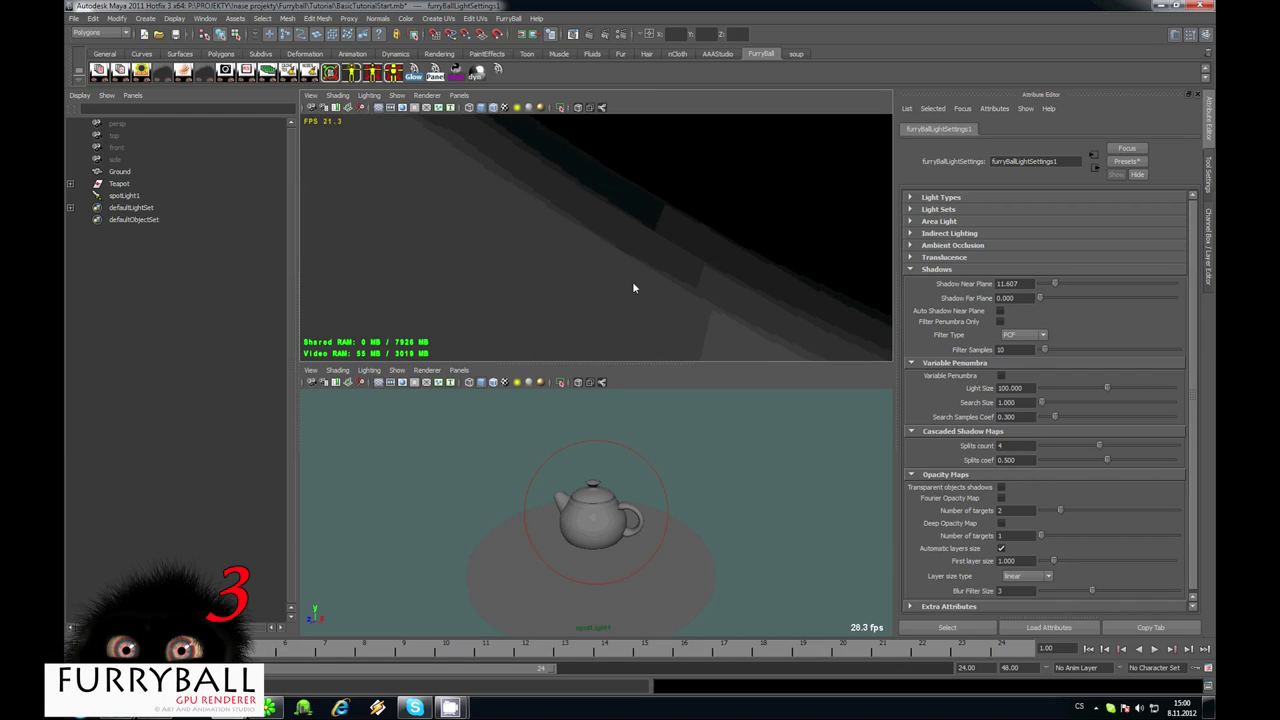
{"action": "left_click", "coordinate": [1022, 334]}
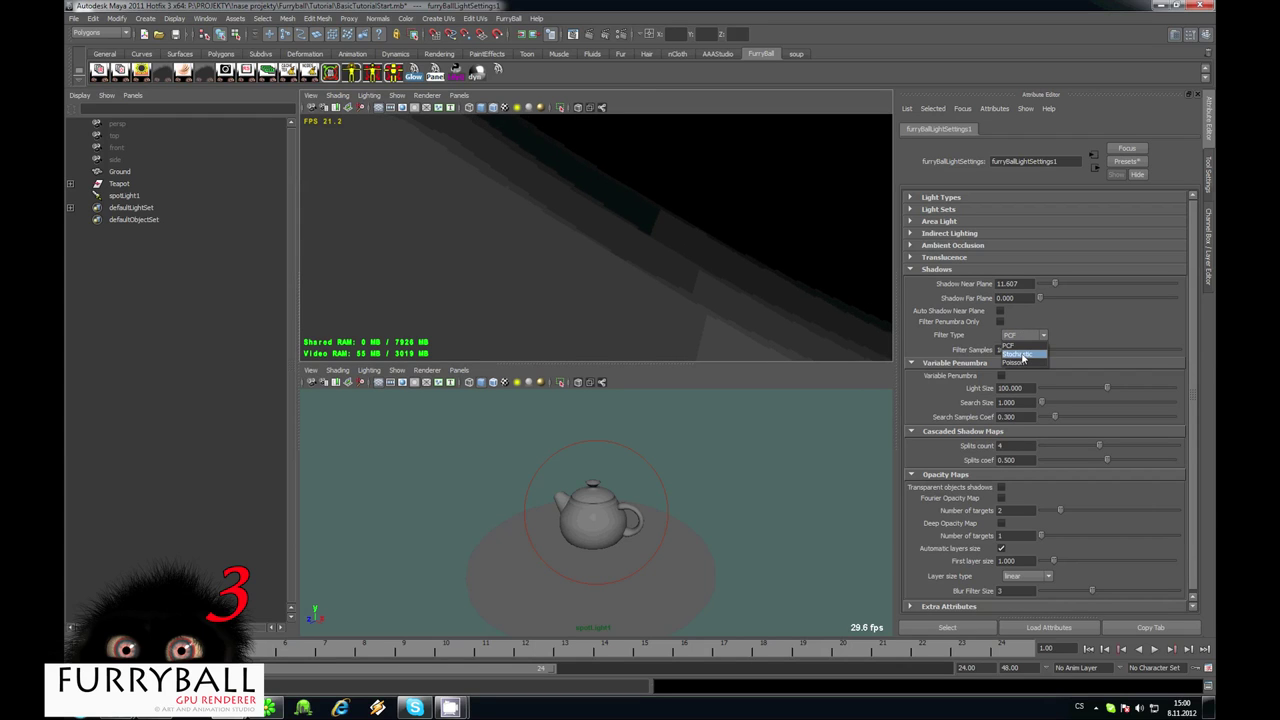
{"action": "left_click", "coordinate": [1022, 356]}
{"action": "left_click", "coordinate": [1021, 348]}
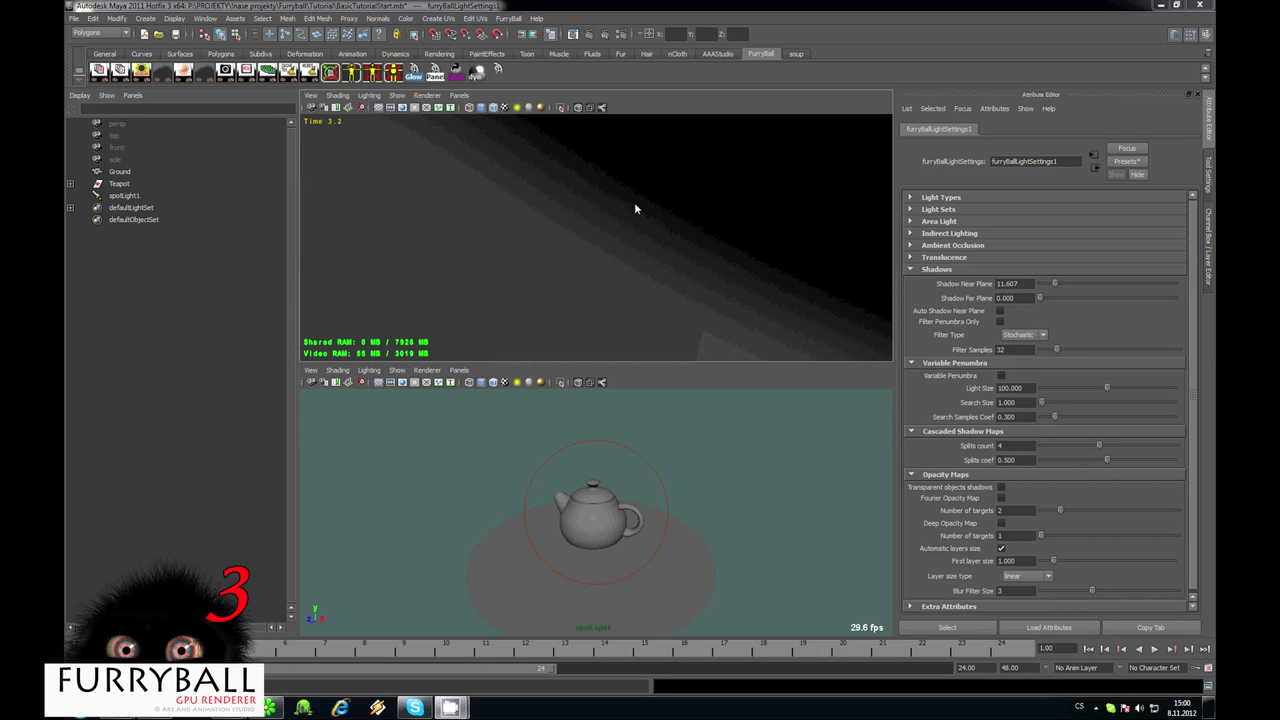
Enable Variable Penumbra for the light's shadows and increase Light Size to about 150.9
{"action": "scroll", "coordinate": [535, 183], "scroll_direction": "down", "scroll_amount": 6}
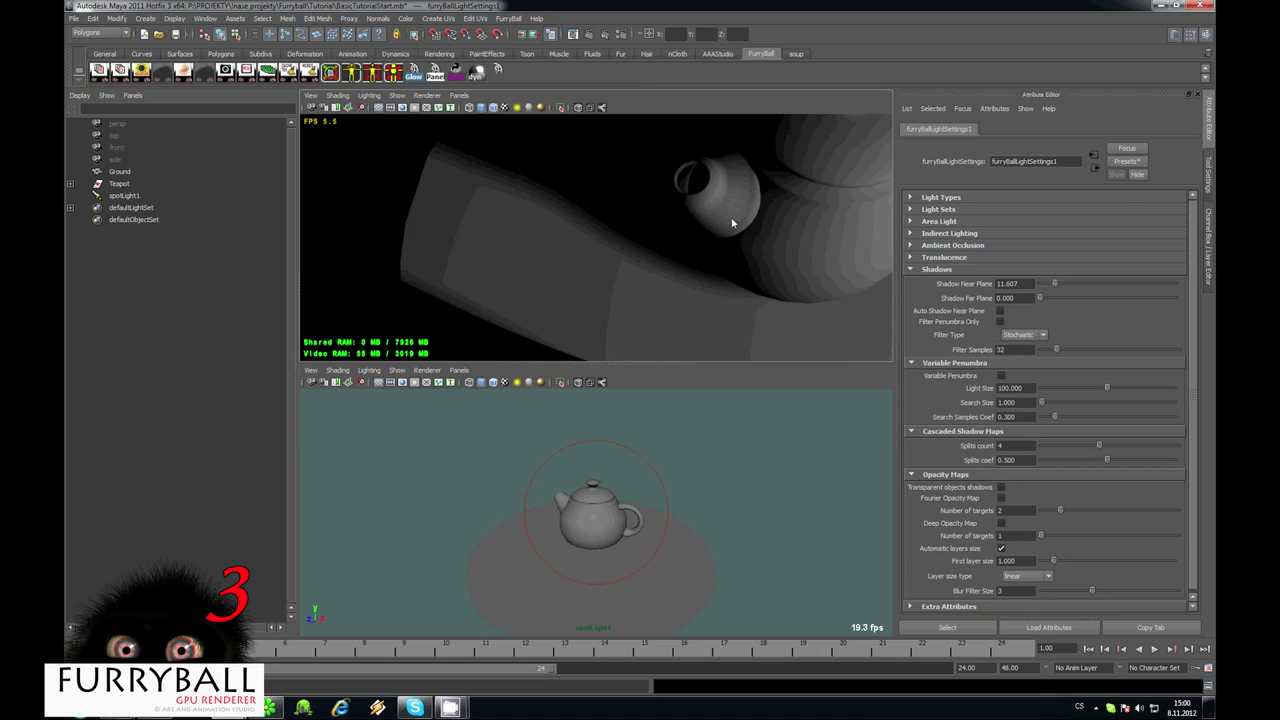
{"action": "left_click_drag", "start_coordinate": [732, 222], "coordinate": [699, 279], "text": "alt"}
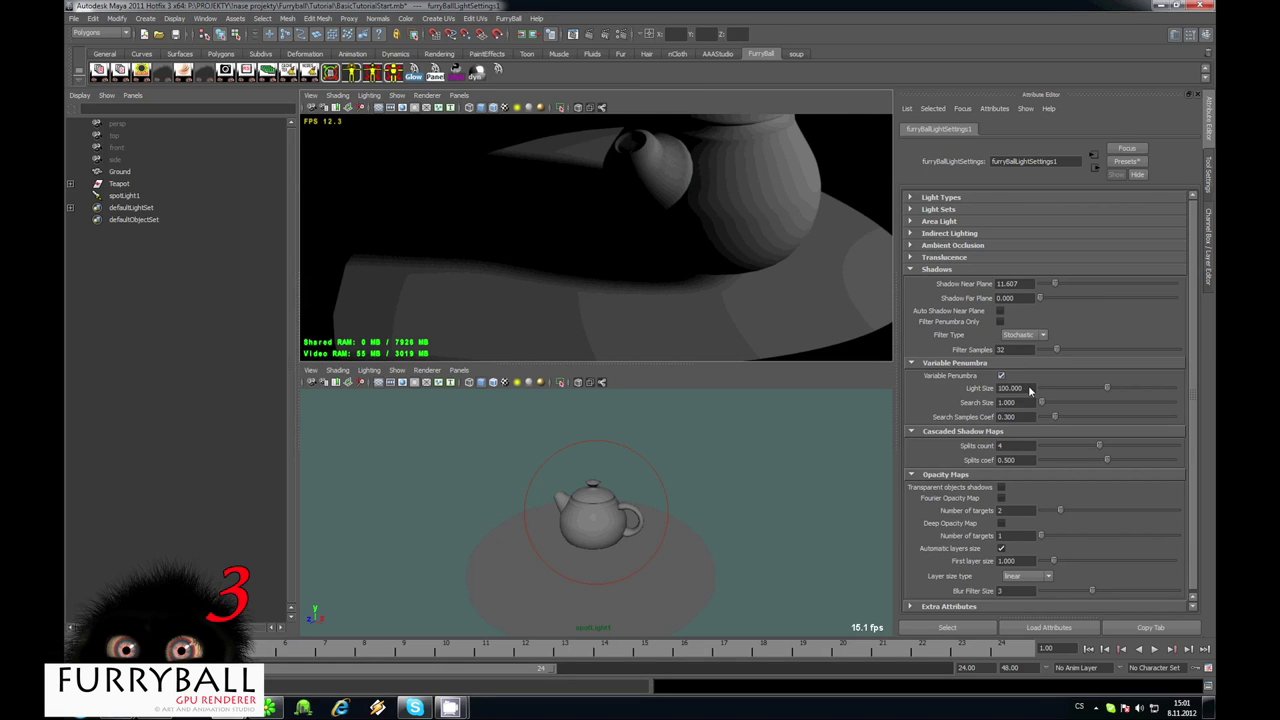
{"action": "left_click_drag", "start_coordinate": [669, 259], "coordinate": [670, 282], "text": "alt"}
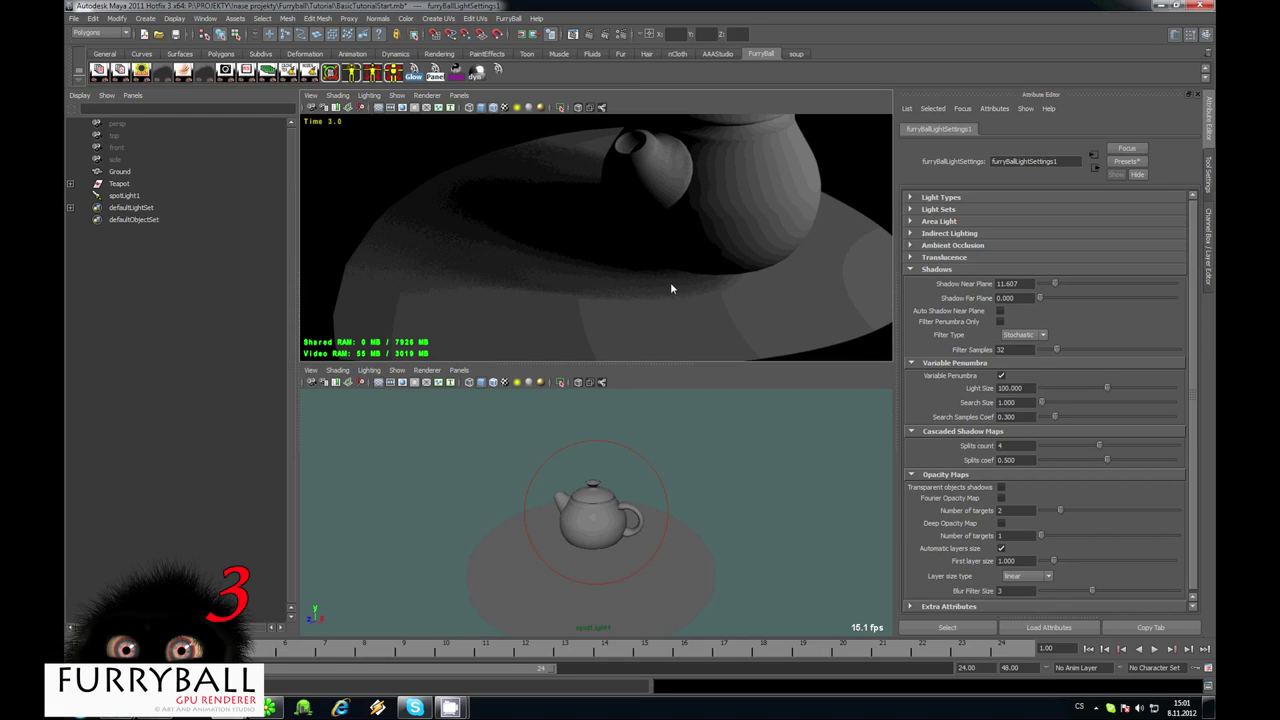
{"action": "left_click_drag", "start_coordinate": [1097, 390], "coordinate": [1140, 388]}
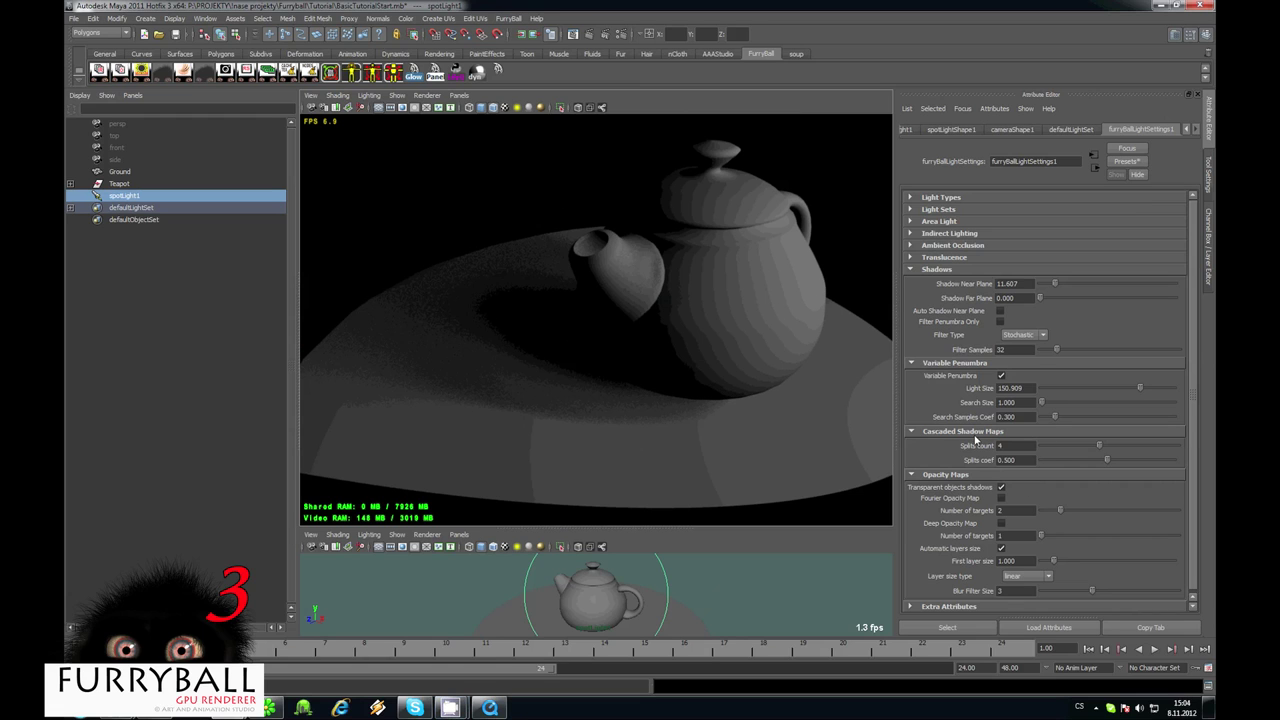
Examine the FurryBall light's Indirect Lighting, Translucence and Light Sets options, collapsing the Cascaded Shadow Maps and Shadows sections
{"action": "left_click", "coordinate": [940, 434]}
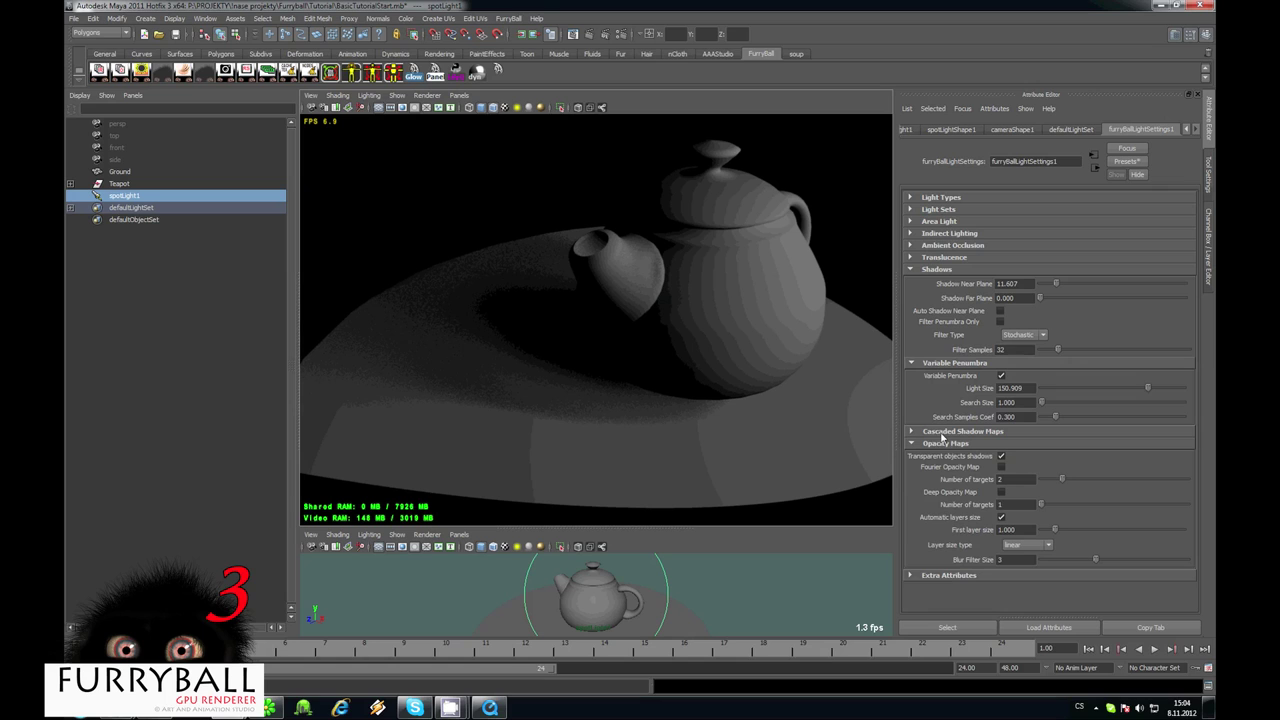
{"action": "left_click", "coordinate": [950, 234]}
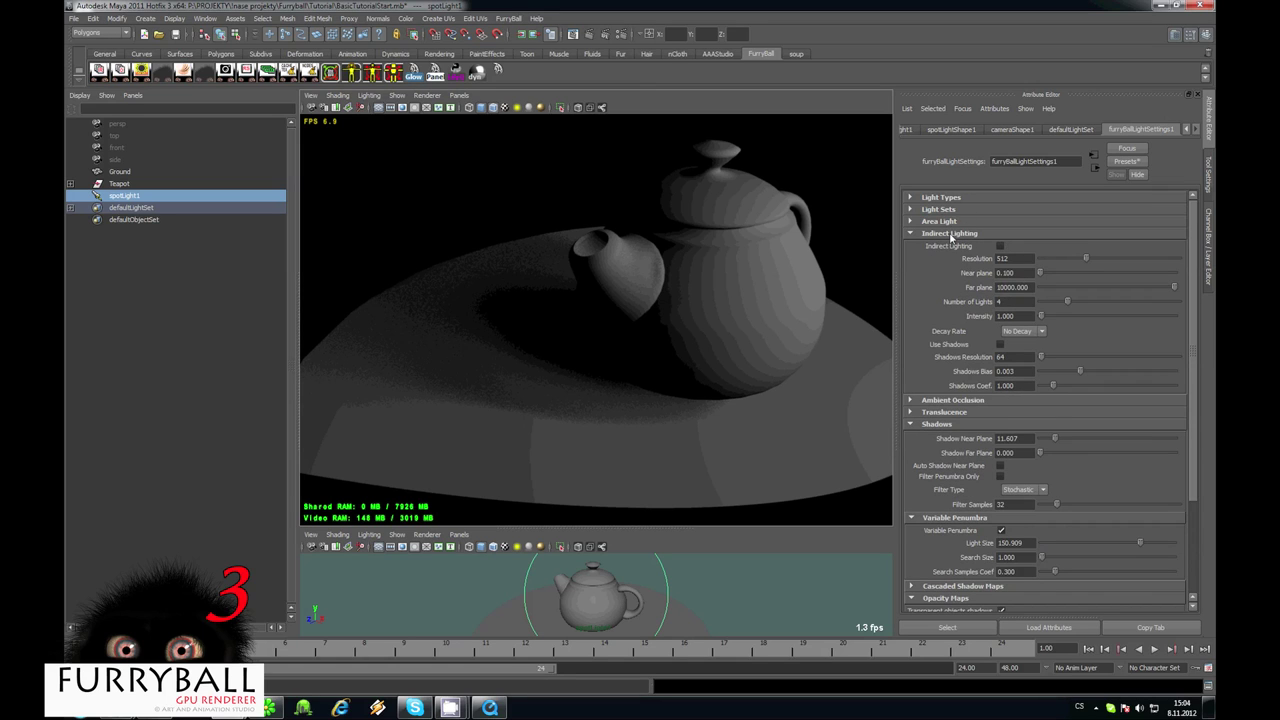
{"action": "left_click", "coordinate": [950, 234]}
{"action": "left_click", "coordinate": [940, 270]}
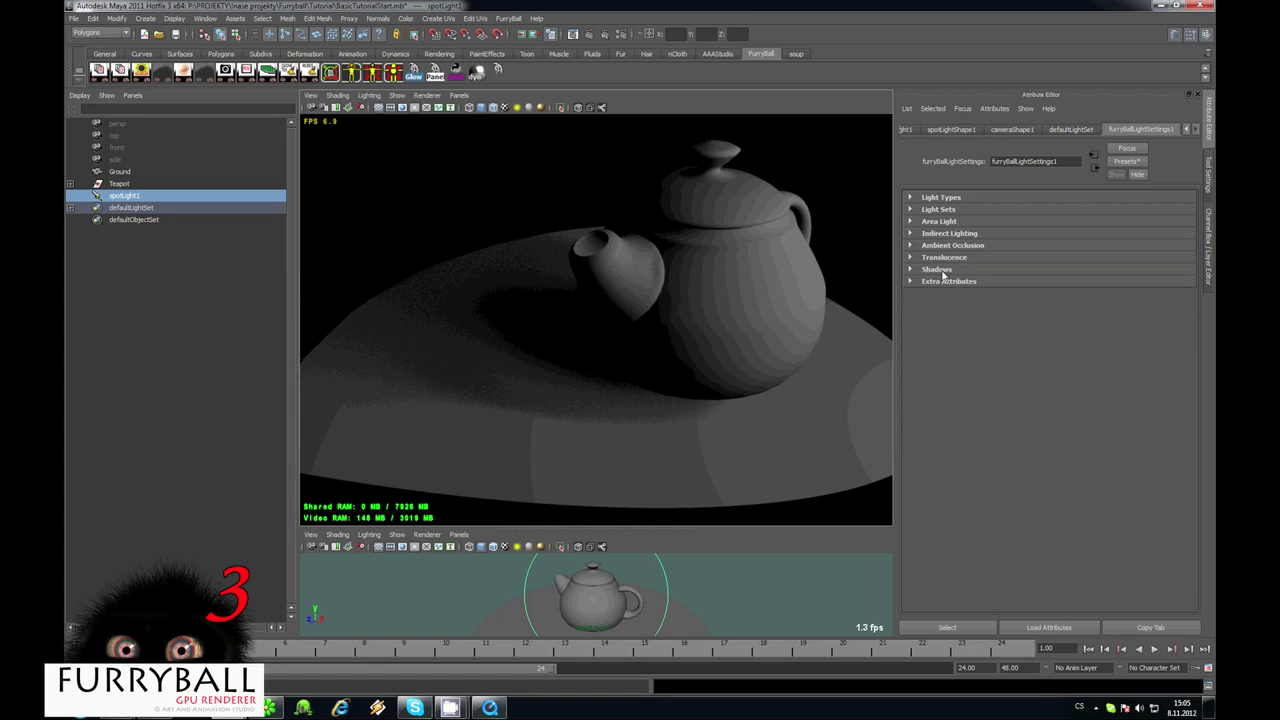
{"action": "left_click", "coordinate": [944, 258]}
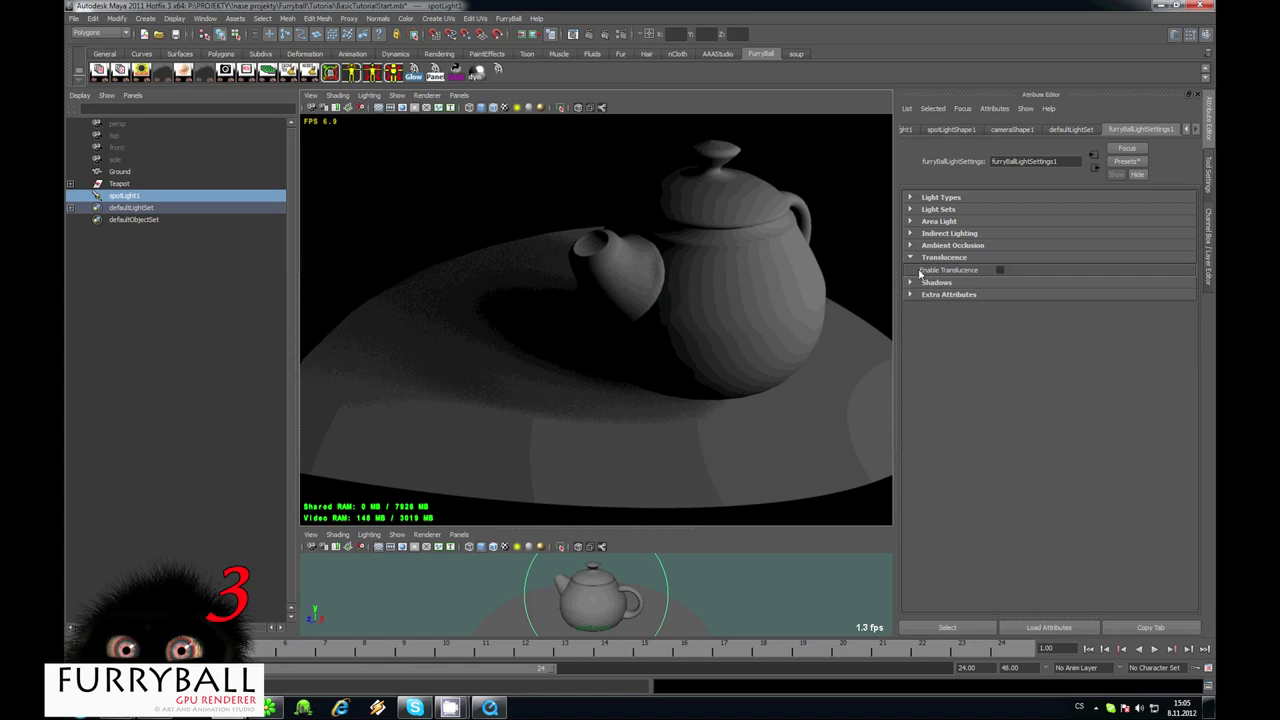
{"action": "left_click", "coordinate": [950, 258]}
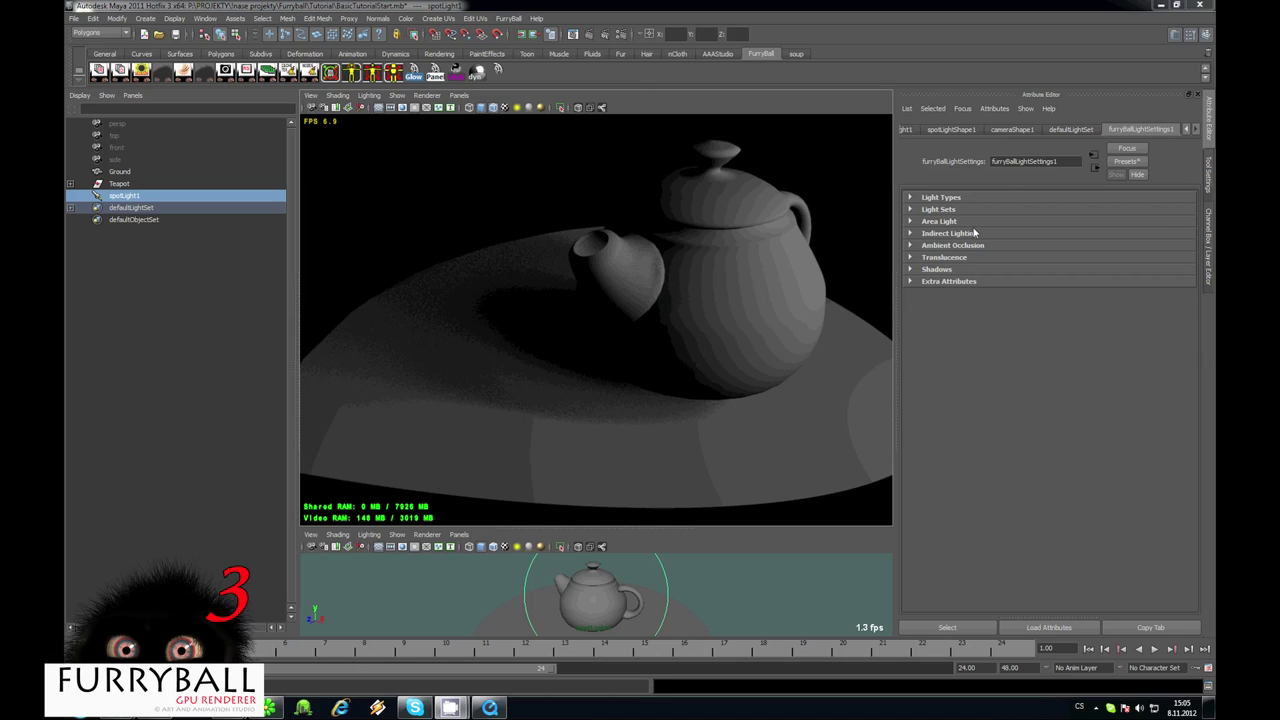
{"action": "left_click", "coordinate": [934, 210]}
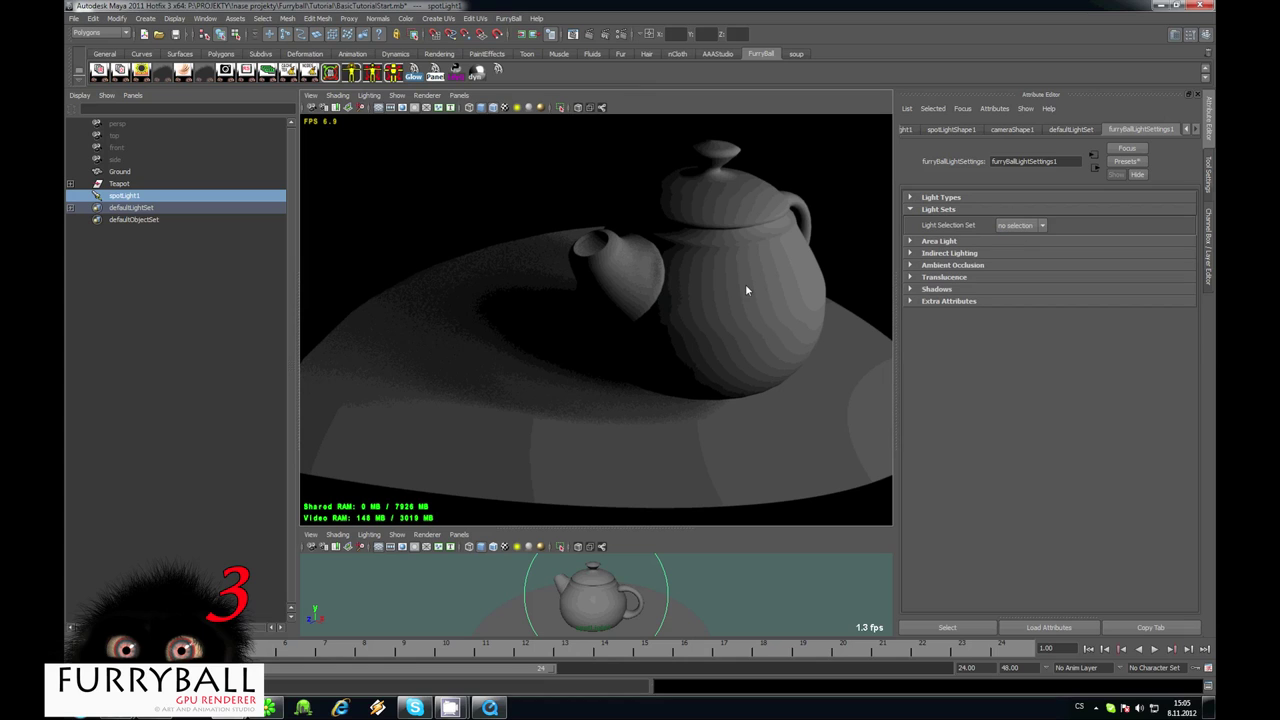
{"action": "mouse_move", "coordinate": [746, 285]}
{"action": "left_mouse_down", "text": "alt"}
{"action": "mouse_move", "coordinate": [740, 300]}
{"action": "mouse_move", "coordinate": [765, 302]}
{"action": "left_mouse_up", "text": "alt"}
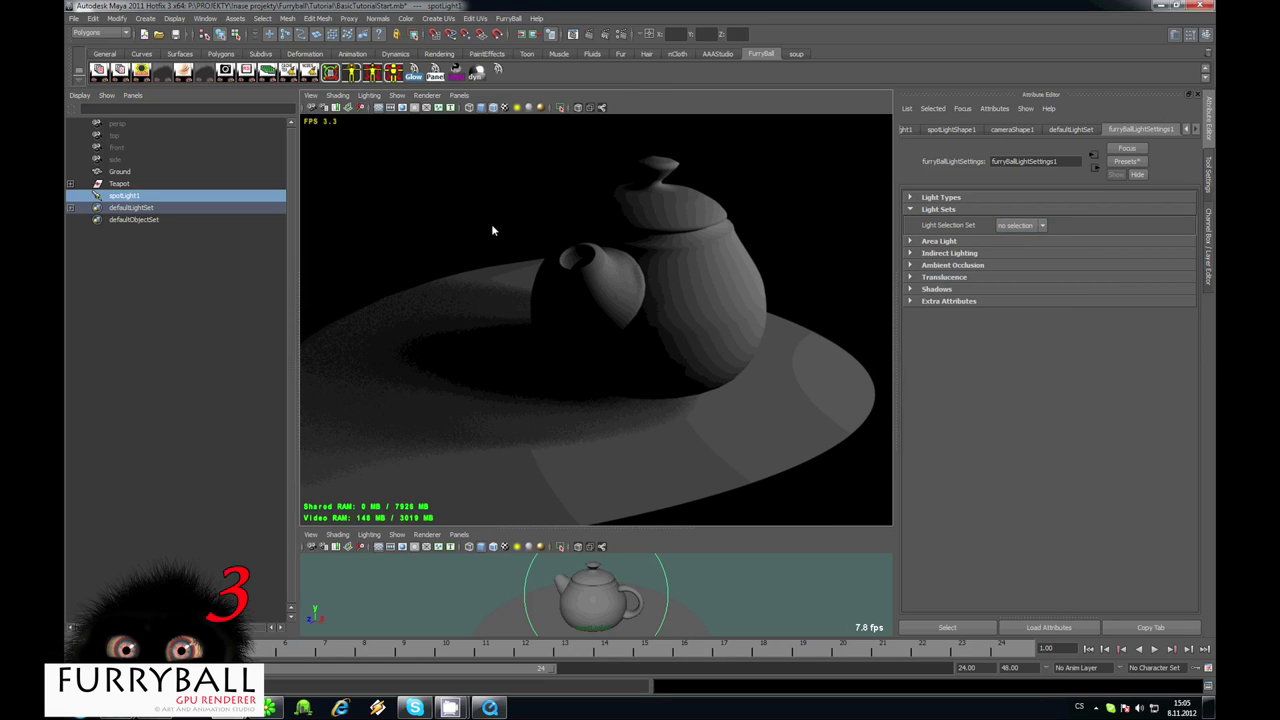
Create a selection set named TeapotSet from the Teapot and close the set options
{"action": "left_click", "coordinate": [634, 286]}
{"action": "left_click_drag", "start_coordinate": [634, 286], "coordinate": [633, 297], "text": "alt"}
{"action": "right_click_drag", "start_coordinate": [633, 297], "coordinate": [431, 293], "text": "alt"}
{"action": "left_click", "coordinate": [116, 184]}
{"action": "left_click_drag", "start_coordinate": [530, 260], "coordinate": [637, 312], "text": "alt"}
{"action": "right_click_drag", "start_coordinate": [637, 312], "coordinate": [735, 322], "text": "alt"}
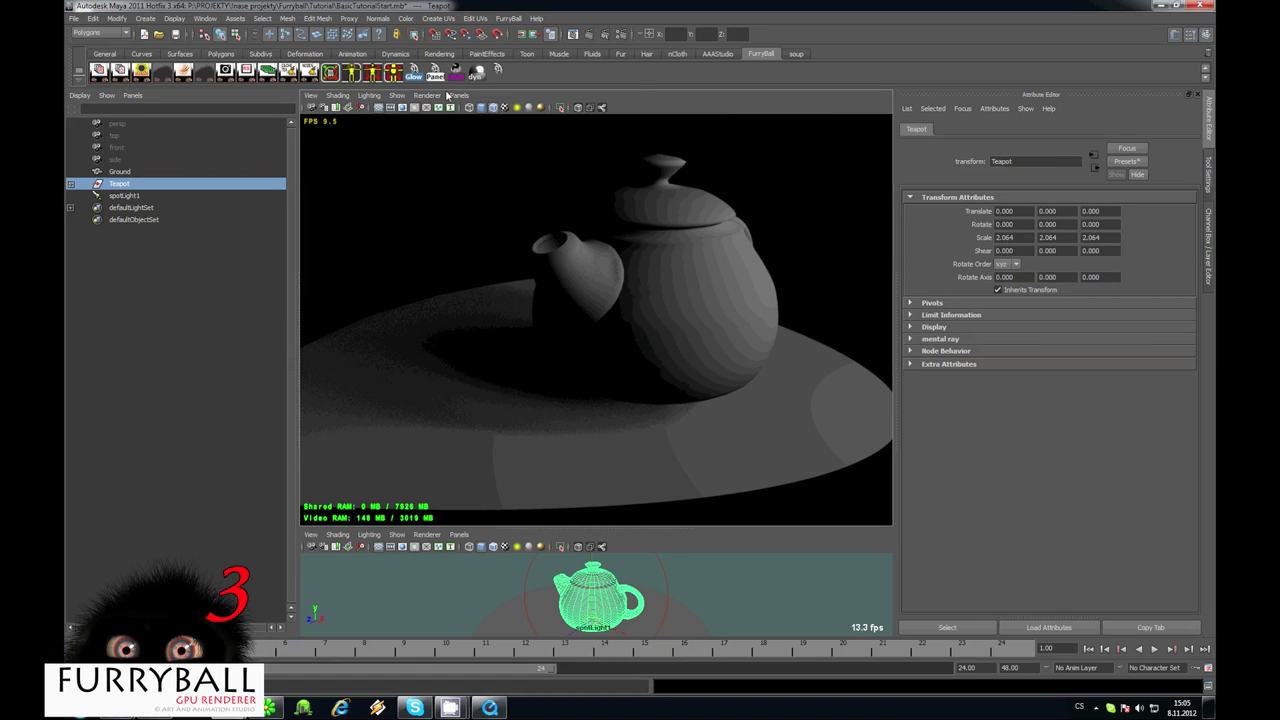
{"action": "left_click", "coordinate": [145, 18]}
{"action": "mouse_move", "coordinate": [223, 263]}
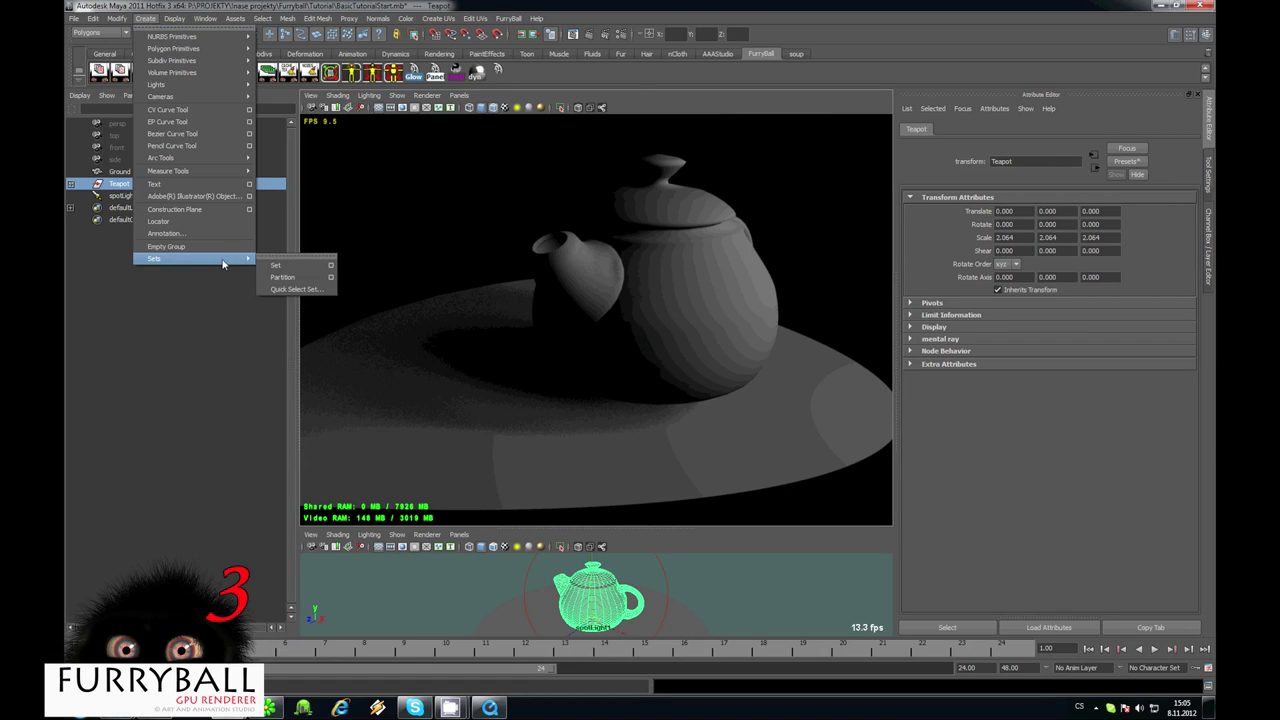
{"action": "left_click", "coordinate": [331, 266]}
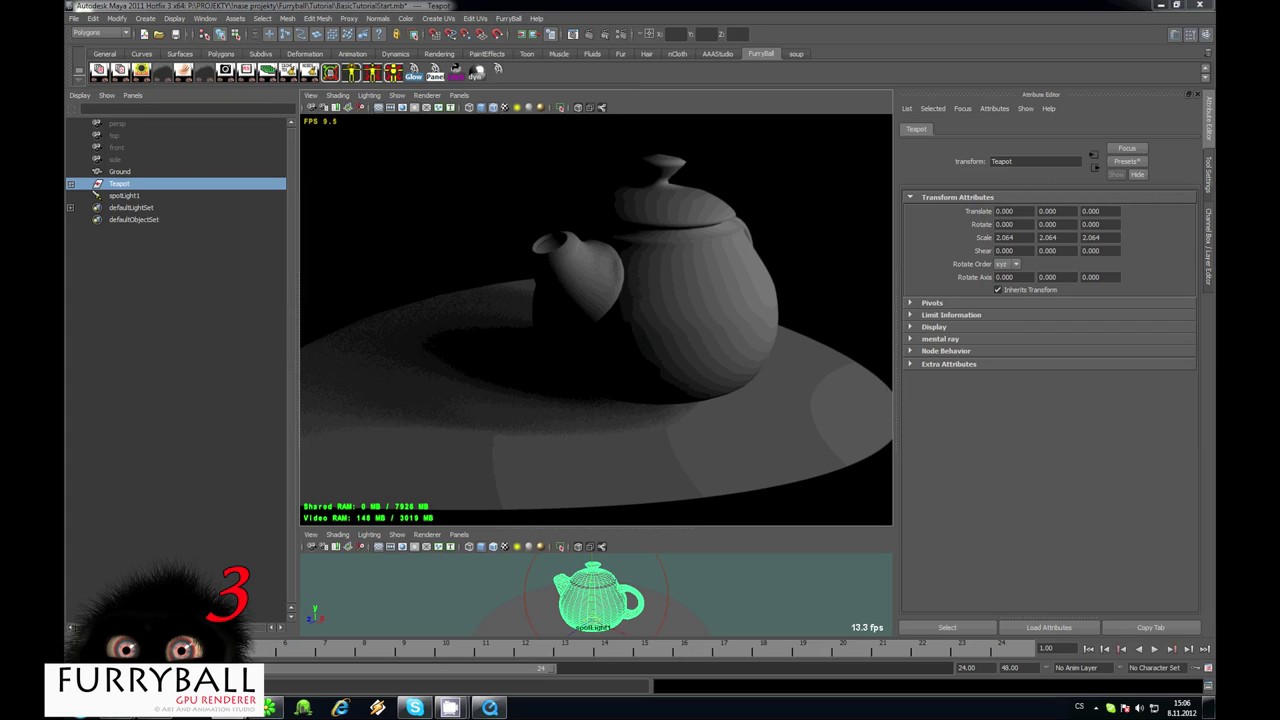
{"action": "type", "text": "T"}
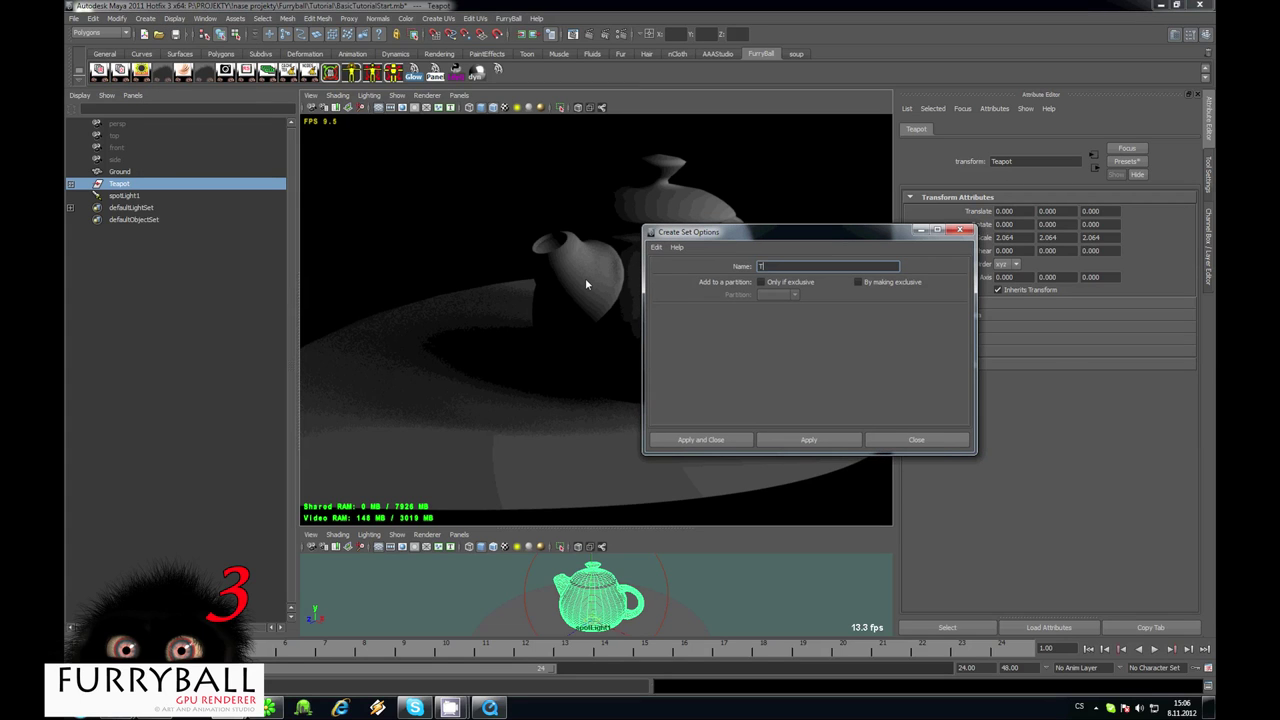
{"action": "type", "text": "eapotSet"}
{"action": "left_click", "coordinate": [840, 446]}
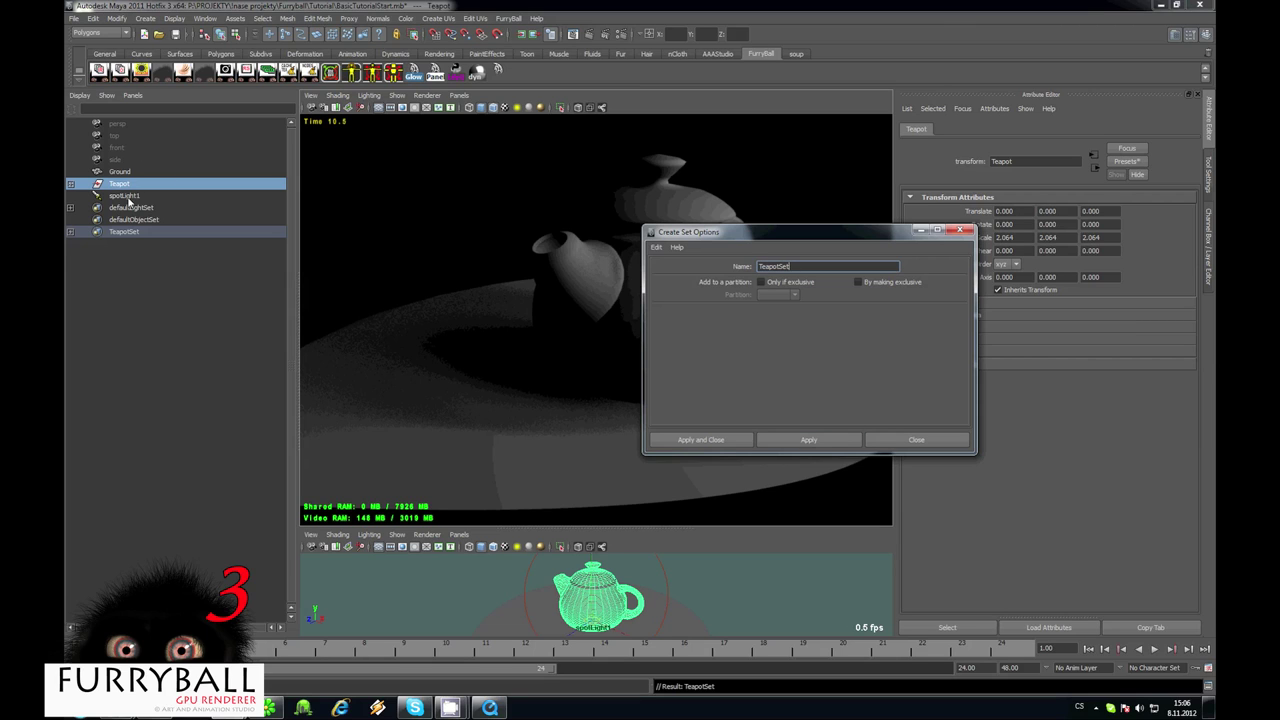
{"action": "left_click", "coordinate": [900, 441]}
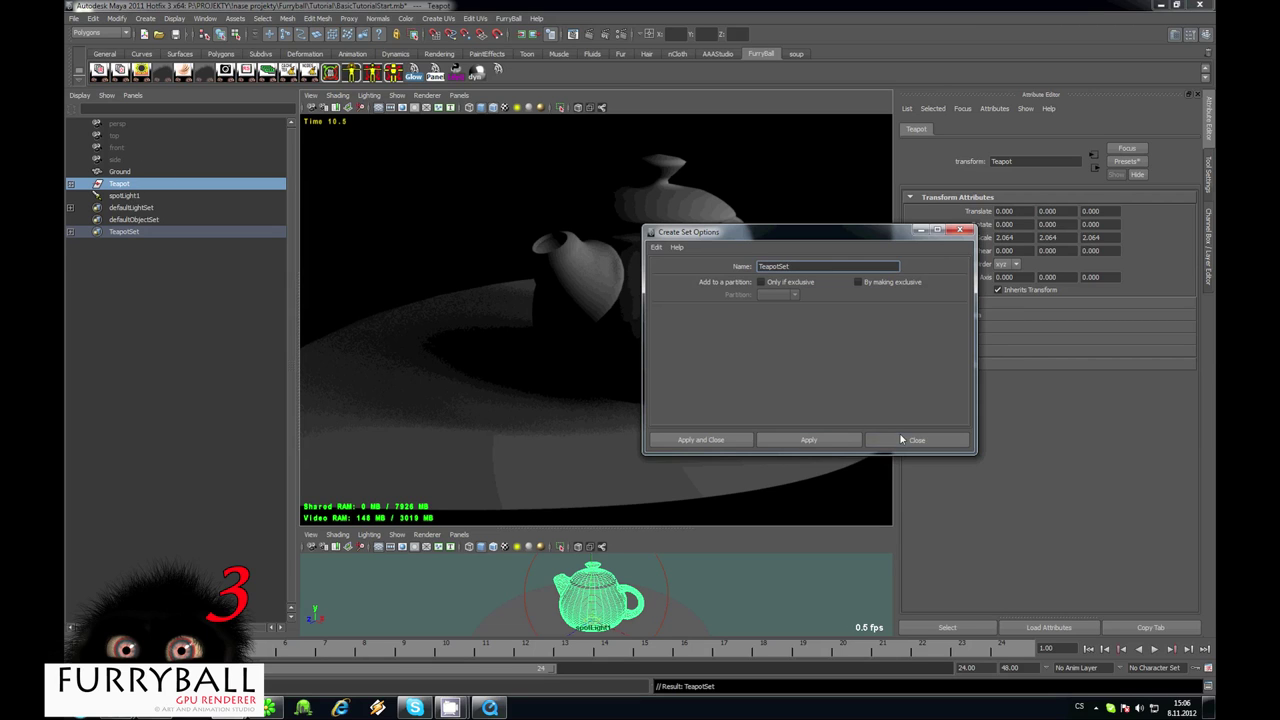
Examine the sets available for the spot light's Light Selection Set in its FurryBall light settings
{"action": "left_click", "coordinate": [126, 234]}
{"action": "left_click", "coordinate": [127, 196]}
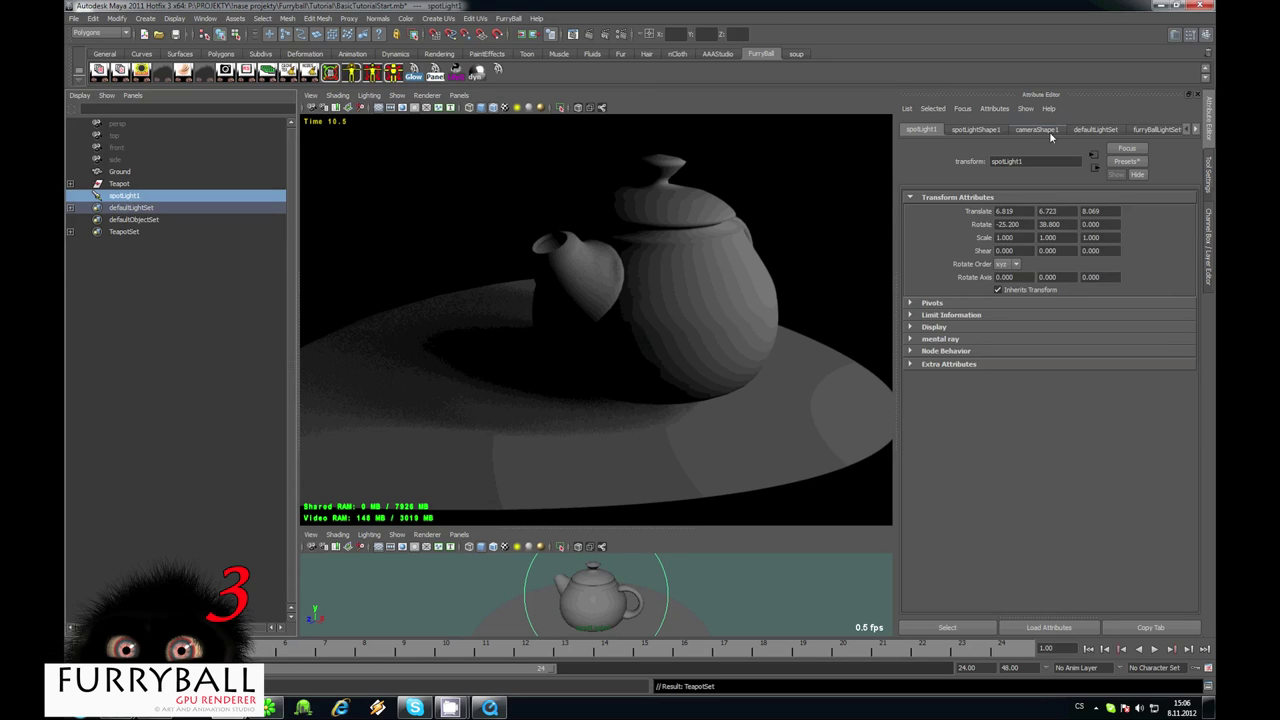
{"action": "left_click", "coordinate": [1157, 129]}
{"action": "left_click", "coordinate": [1020, 226]}
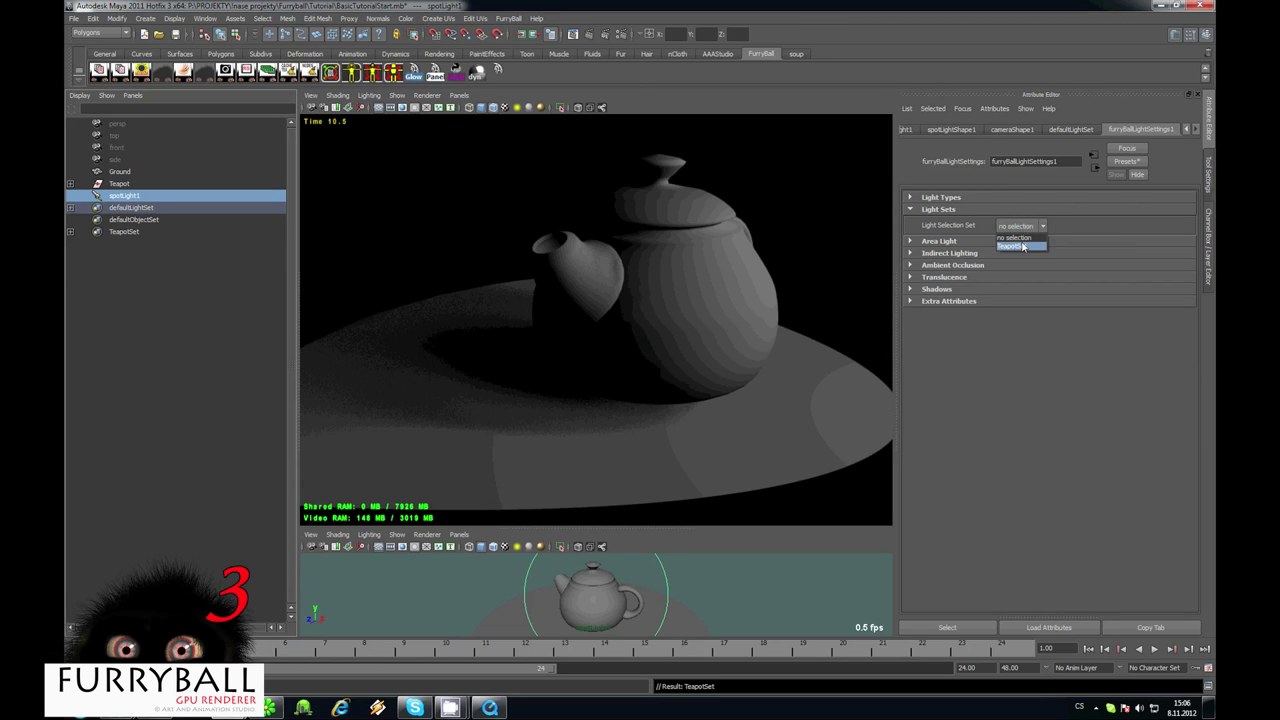
{"action": "mouse_move", "coordinate": [766, 343]}
{"action": "left_mouse_down", "text": "alt"}
{"action": "mouse_move", "coordinate": [573, 325]}
{"action": "mouse_move", "coordinate": [851, 329]}
{"action": "mouse_move", "coordinate": [591, 306]}
{"action": "mouse_move", "coordinate": [688, 356]}
{"action": "left_mouse_up", "text": "alt"}
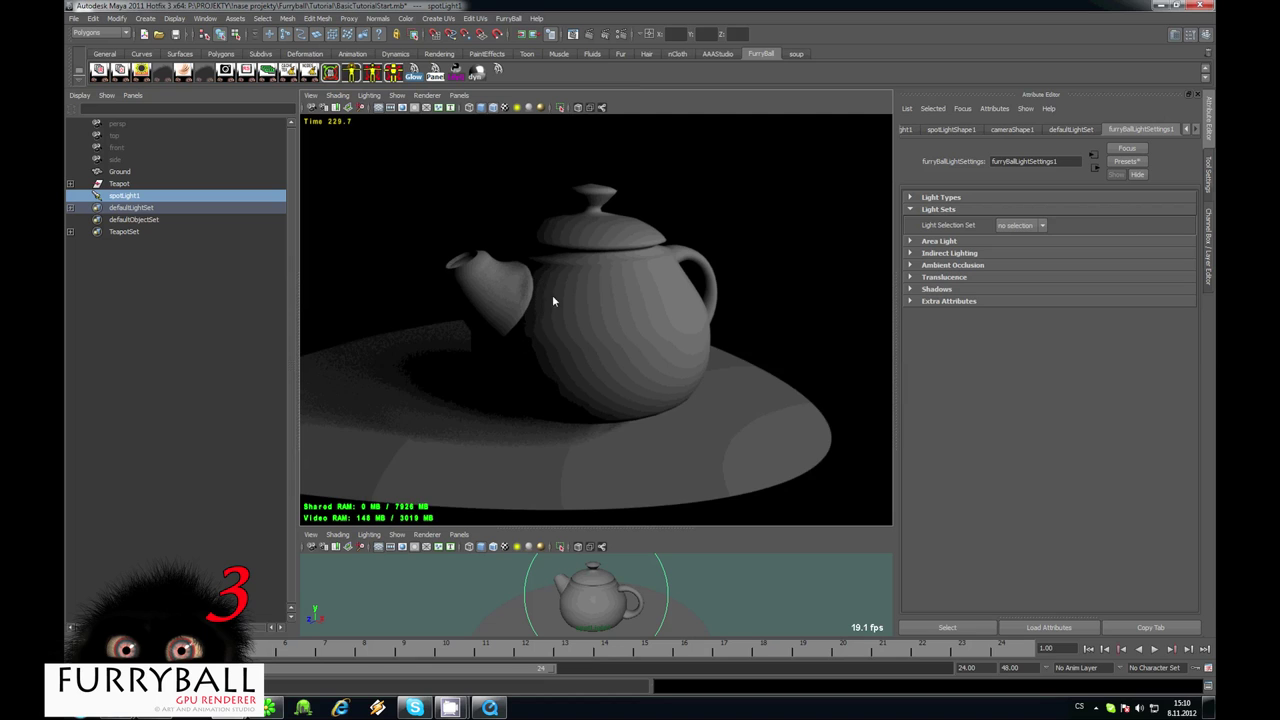
{"action": "left_click_drag", "start_coordinate": [552, 294], "coordinate": [655, 295], "text": "alt"}
Hide the spot light and create a directional light
{"action": "left_click", "coordinate": [125, 199]}
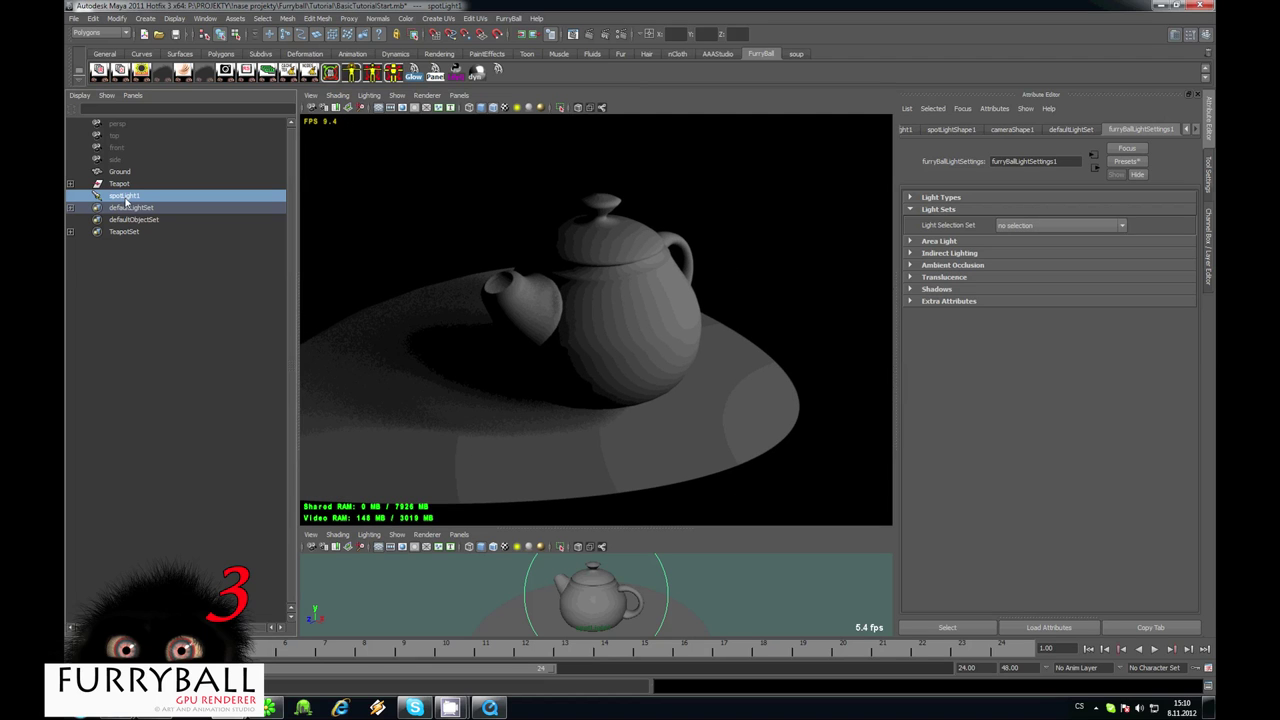
{"action": "key", "text": "ctrl+h"}
{"action": "left_click_drag", "start_coordinate": [639, 234], "coordinate": [636, 271], "text": "alt"}
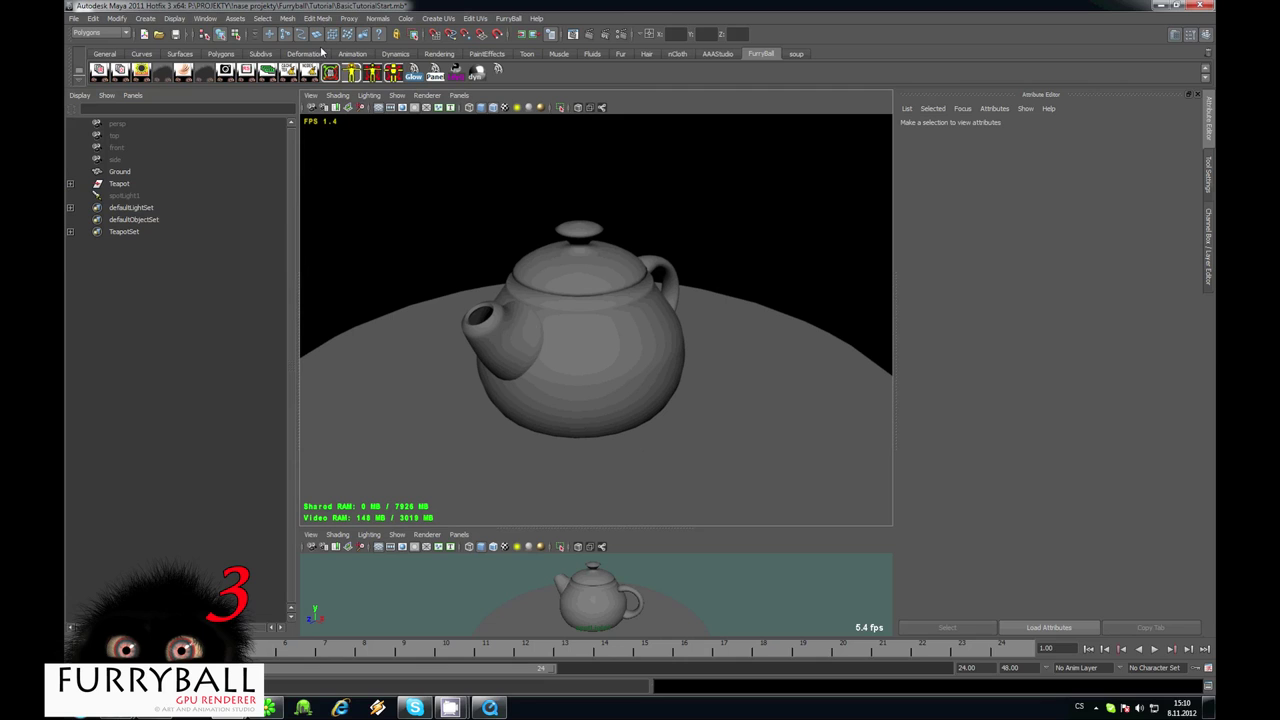
{"action": "left_click", "coordinate": [143, 20]}
{"action": "mouse_move", "coordinate": [195, 84]}
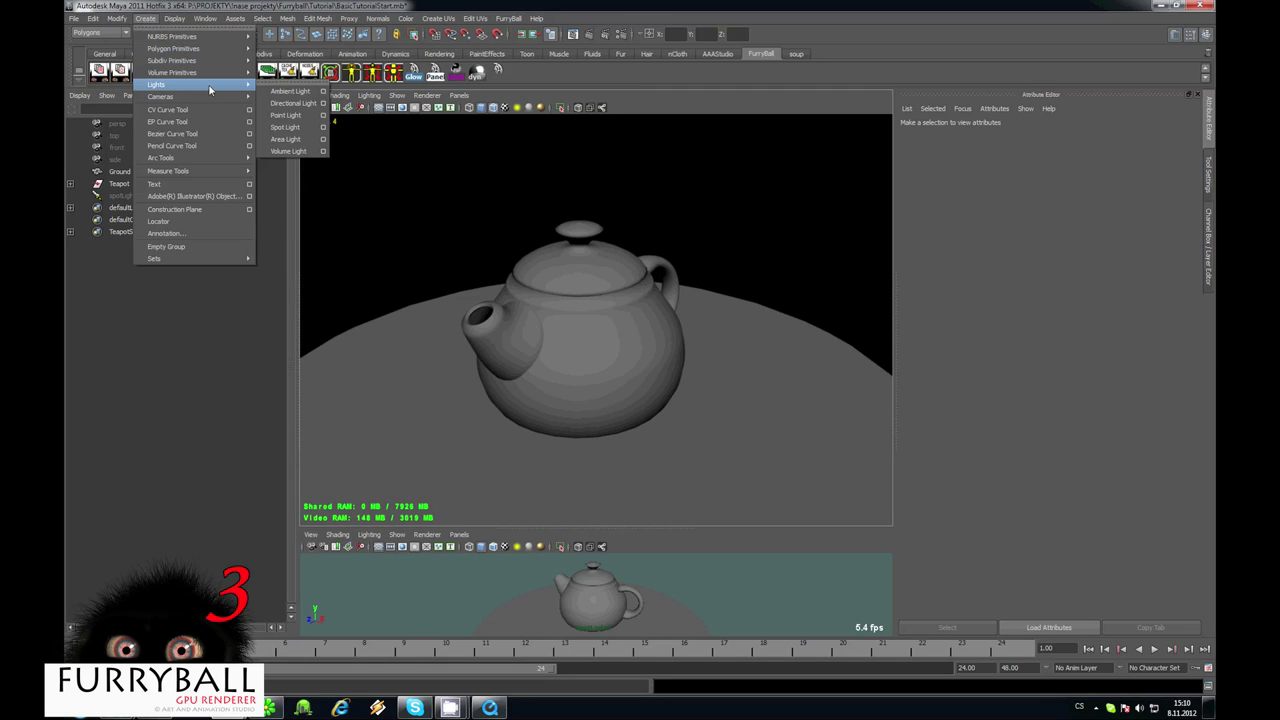
{"action": "left_click", "coordinate": [295, 104]}
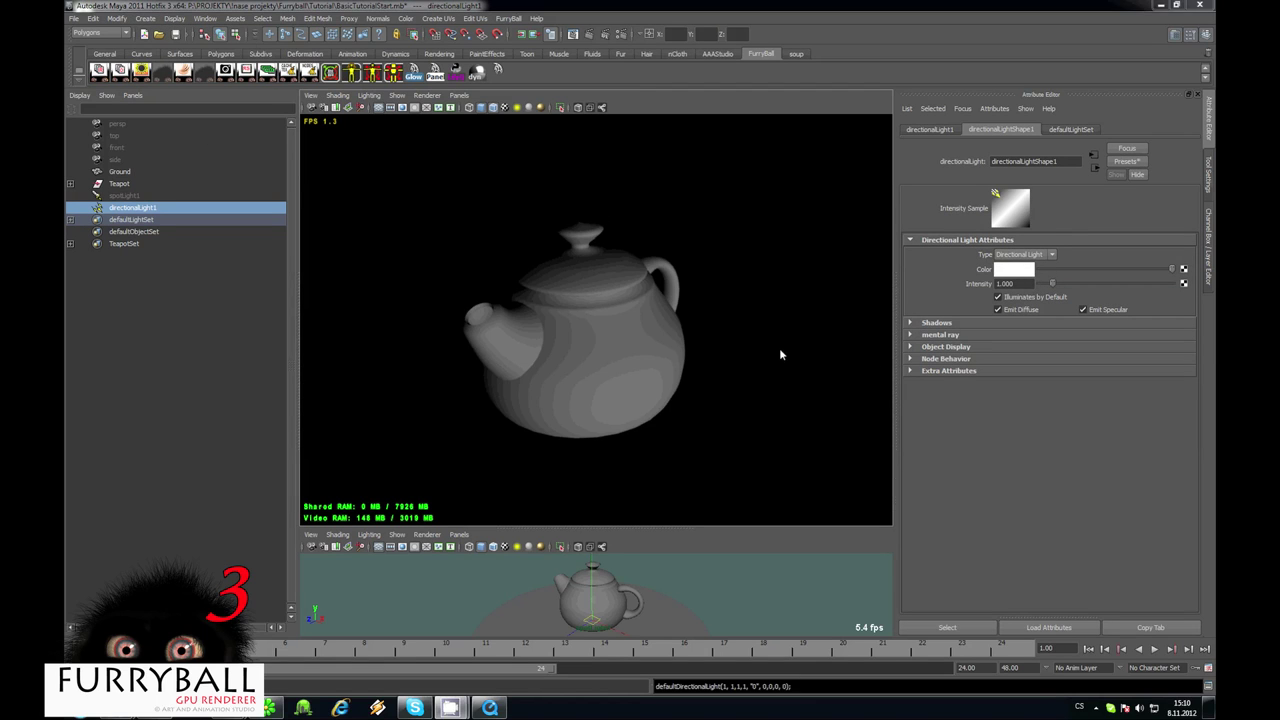
Switch the perspective view to Default Quality Rendering and rotate the directional light to shine down on the teapot at an angle
{"action": "scroll", "coordinate": [682, 322], "scroll_direction": "down", "scroll_amount": 2}
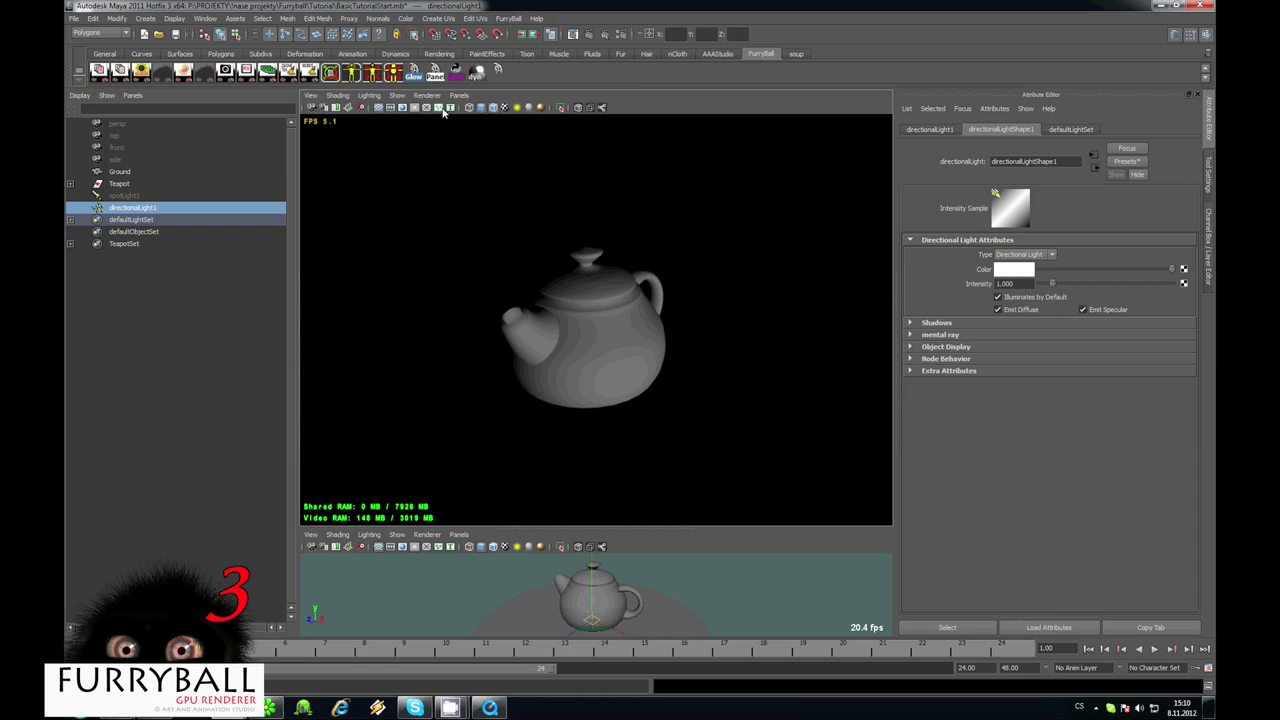
{"action": "left_click", "coordinate": [432, 96]}
{"action": "left_click", "coordinate": [449, 113]}
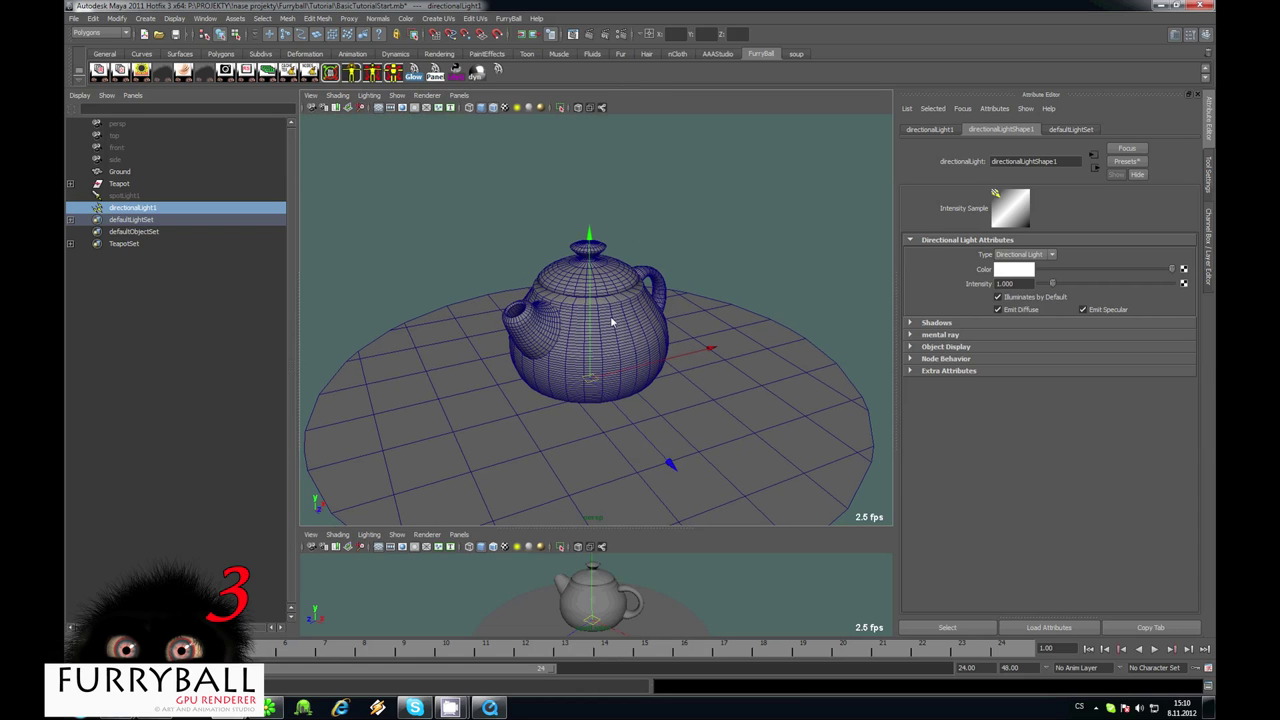
{"action": "key", "text": "e"}
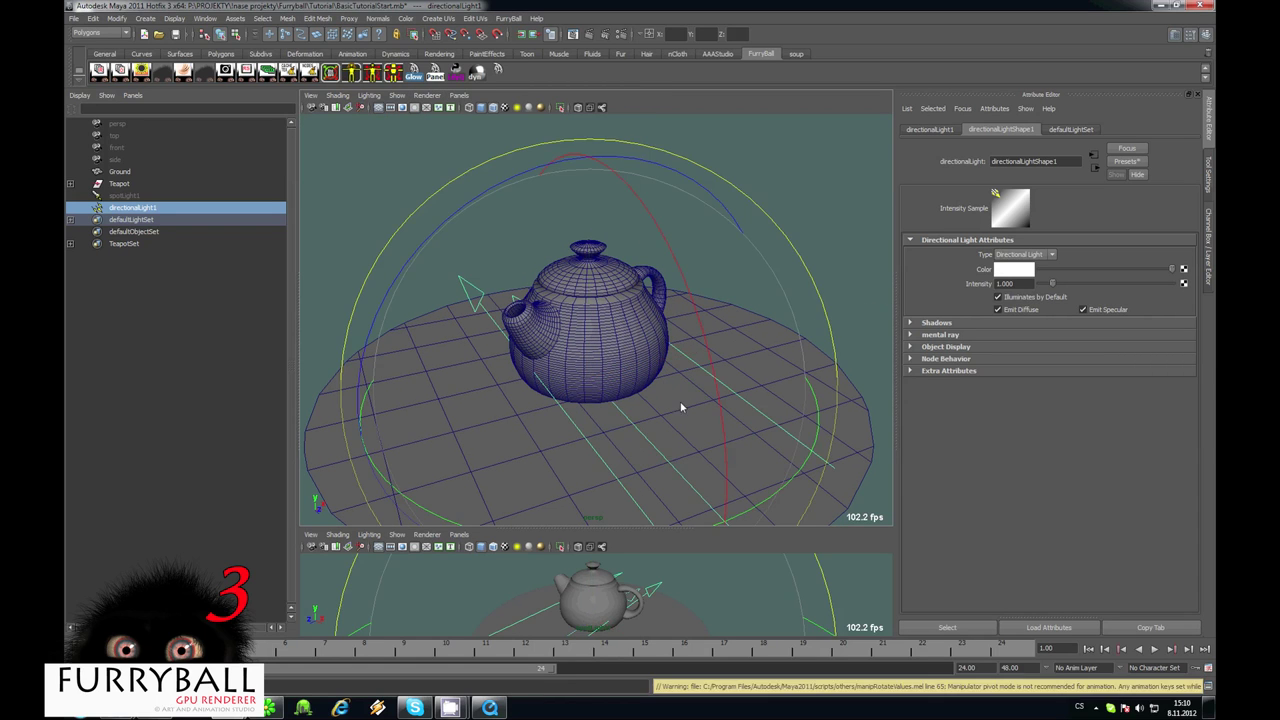
{"action": "left_click_drag", "start_coordinate": [682, 407], "coordinate": [559, 376]}
{"action": "right_click_drag", "start_coordinate": [554, 311], "coordinate": [638, 382], "text": "alt"}
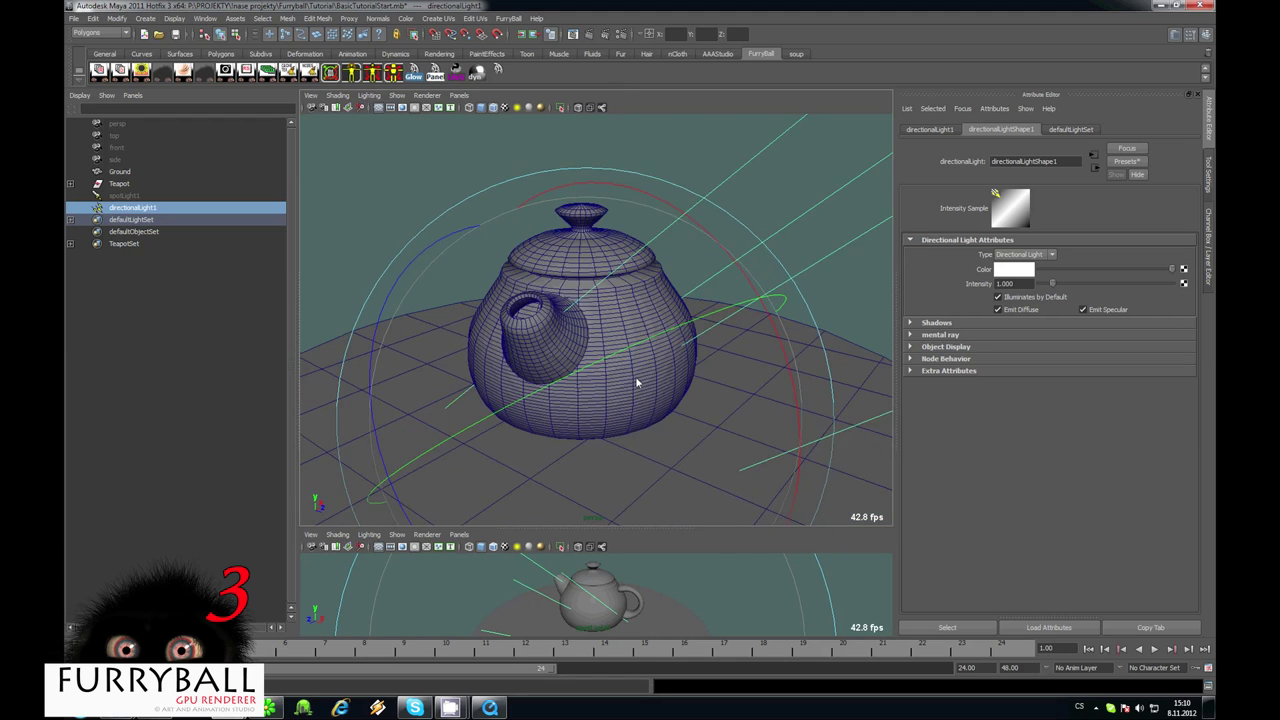
{"action": "left_click_drag", "start_coordinate": [636, 383], "coordinate": [575, 348], "text": "alt"}
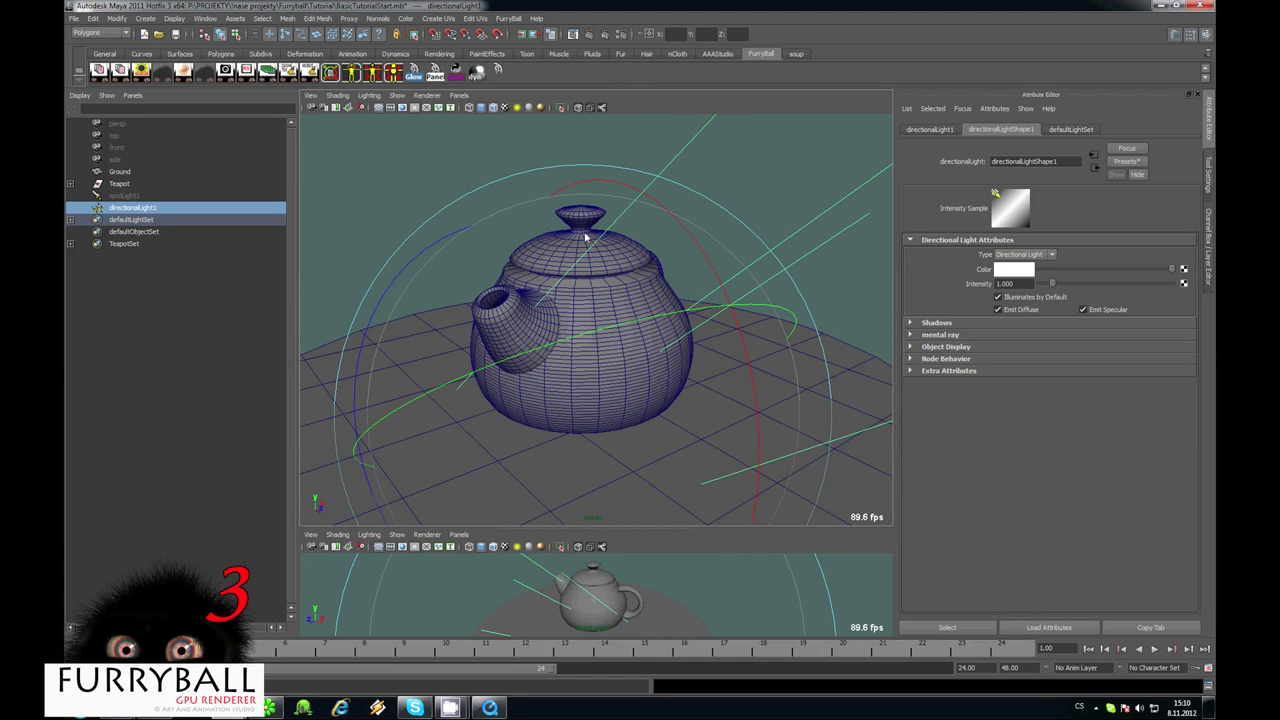
{"action": "left_click_drag", "start_coordinate": [586, 237], "coordinate": [463, 112], "text": "alt"}
Return the view to FurryBall's Default renderer and enable depth map shadows for the directional light
{"action": "left_click", "coordinate": [427, 95]}
{"action": "mouse_move", "coordinate": [480, 149]}
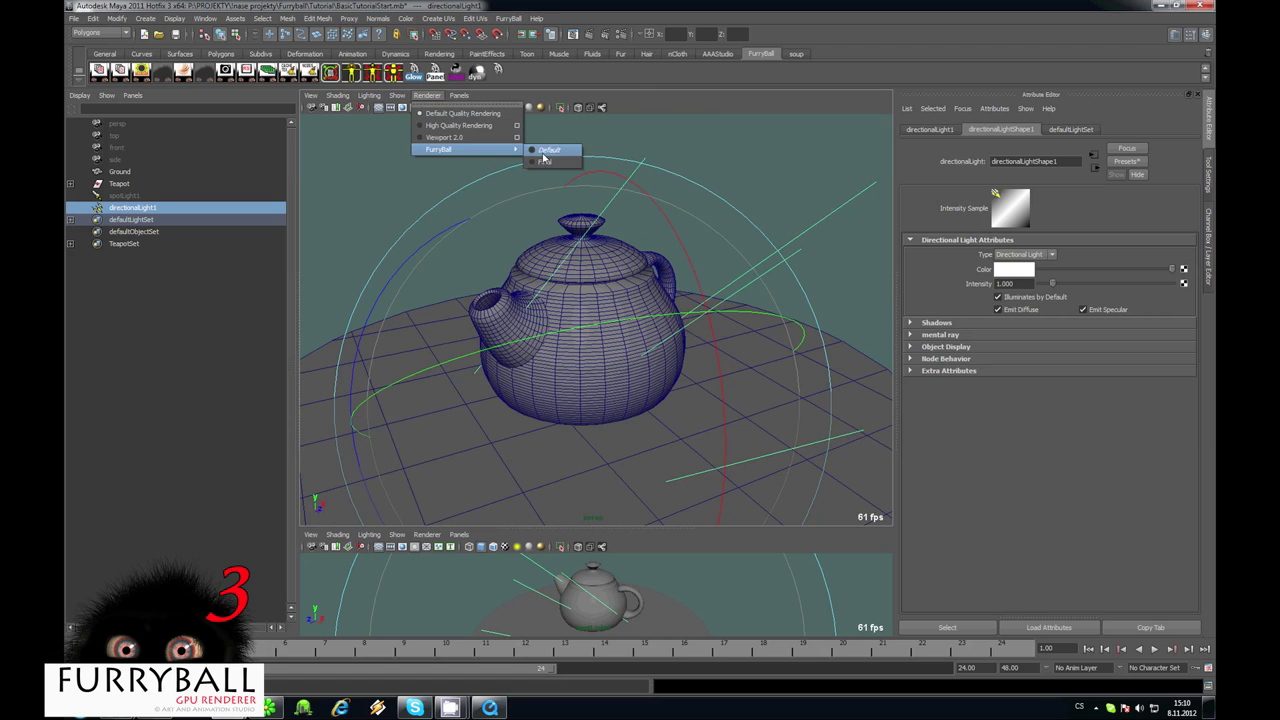
{"action": "left_click", "coordinate": [545, 151]}
{"action": "left_click", "coordinate": [935, 323]}
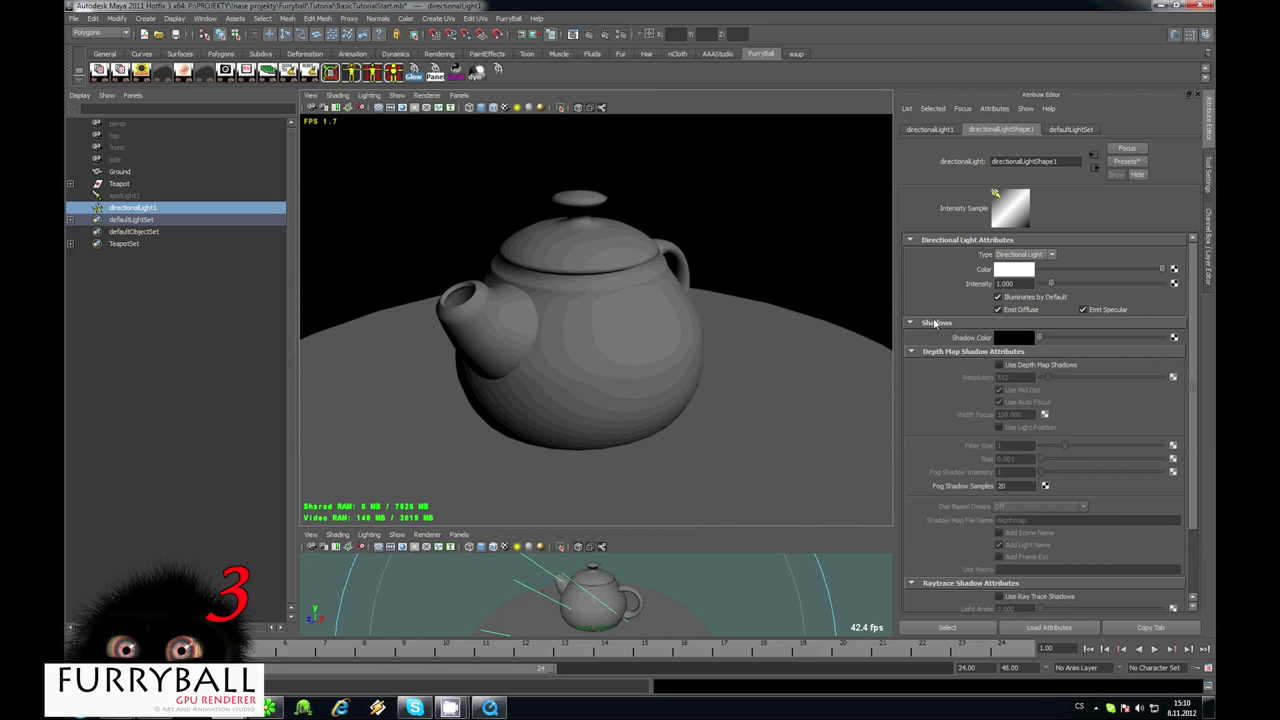
{"action": "left_click", "coordinate": [998, 364]}
{"action": "left_click_drag", "start_coordinate": [545, 300], "coordinate": [619, 311], "text": "alt"}
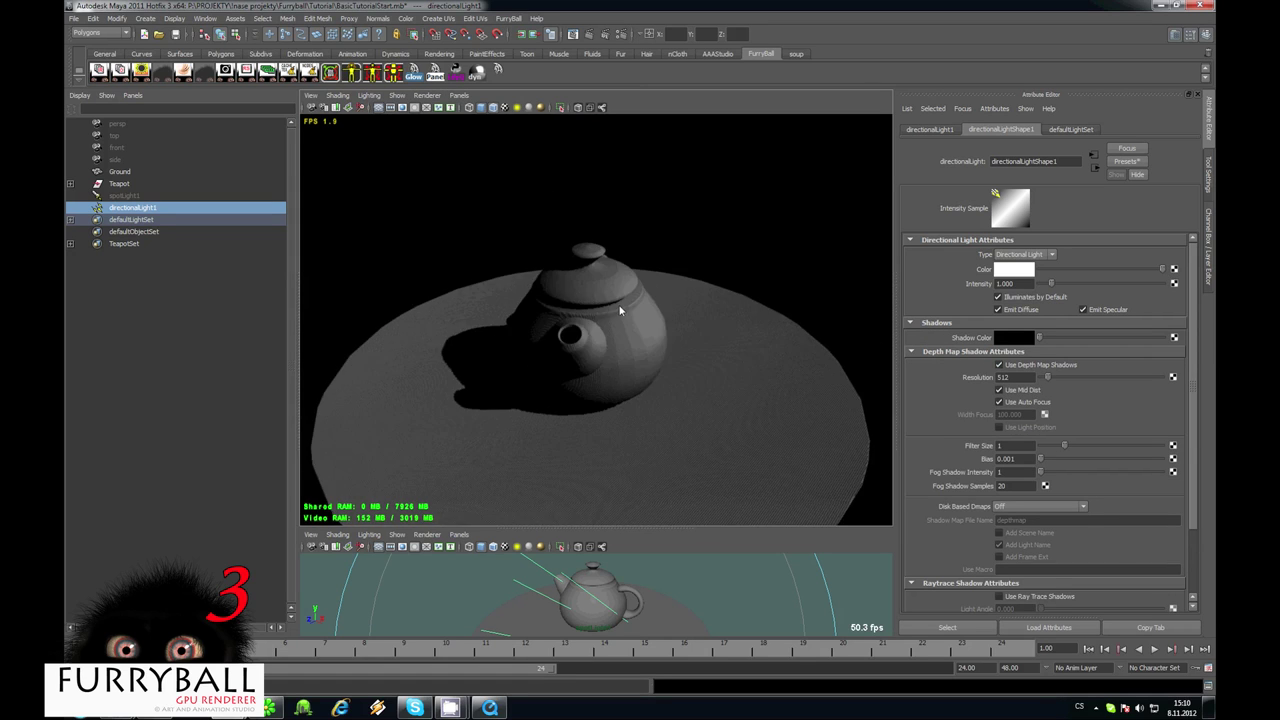
{"action": "right_click_drag", "start_coordinate": [620, 311], "coordinate": [648, 325], "text": "alt"}
{"action": "left_click_drag", "start_coordinate": [648, 325], "coordinate": [634, 336], "text": "alt"}
Set the directional light's depth map shadow resolution to 1024
{"action": "left_click_drag", "start_coordinate": [1028, 380], "coordinate": [762, 392]}
{"action": "type", "text": "1"}
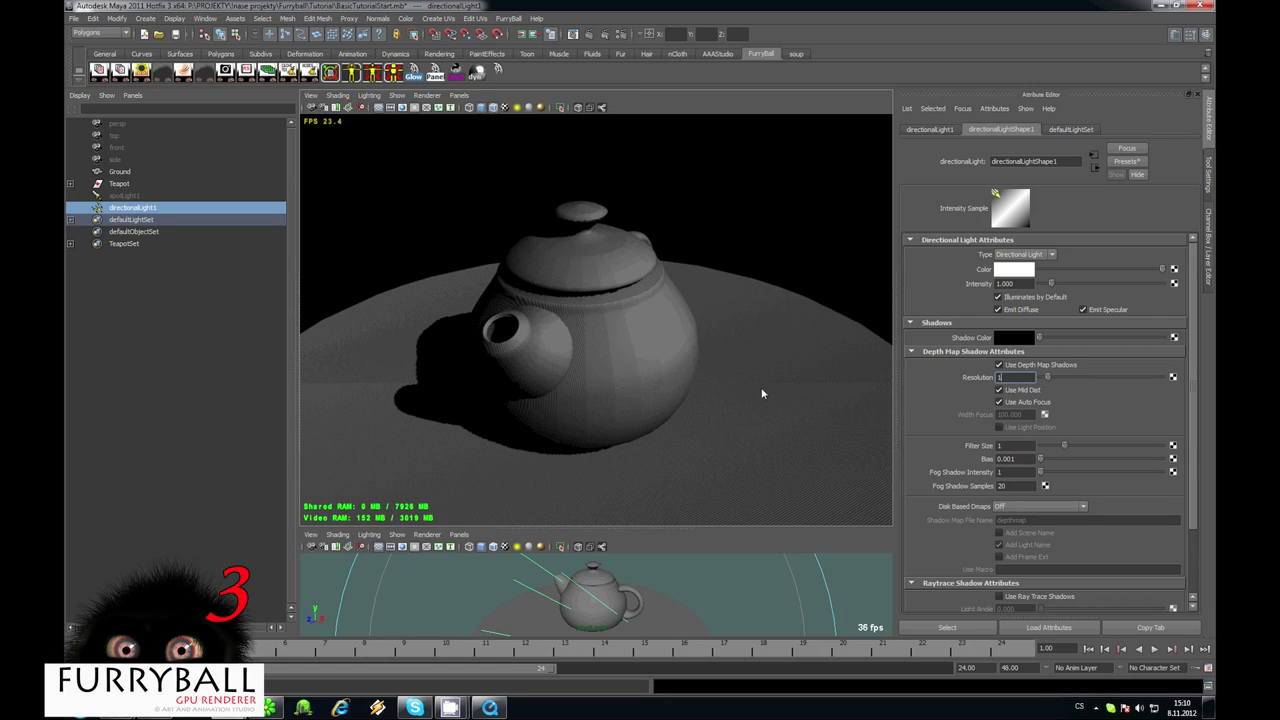
{"action": "type", "text": "024"}
{"action": "key", "text": "Return"}
{"action": "middle_click_drag", "start_coordinate": [685, 427], "coordinate": [753, 432], "text": "alt"}
Try a depth map shadow filter size of 3, settling on 0, and compare the shadow edges
{"action": "left_click_drag", "start_coordinate": [1018, 447], "coordinate": [907, 447]}
{"action": "key", "text": "Return"}
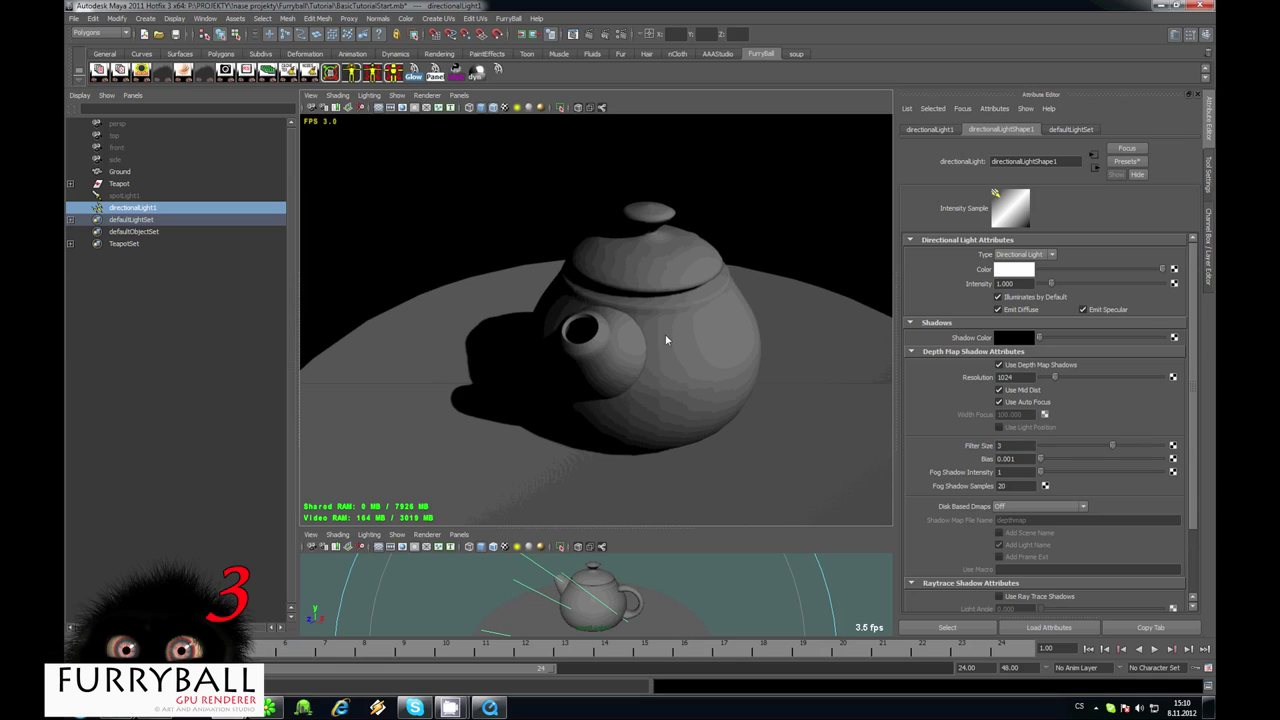
{"action": "left_click_drag", "start_coordinate": [668, 339], "coordinate": [664, 325], "text": "alt"}
{"action": "left_click", "coordinate": [1014, 445]}
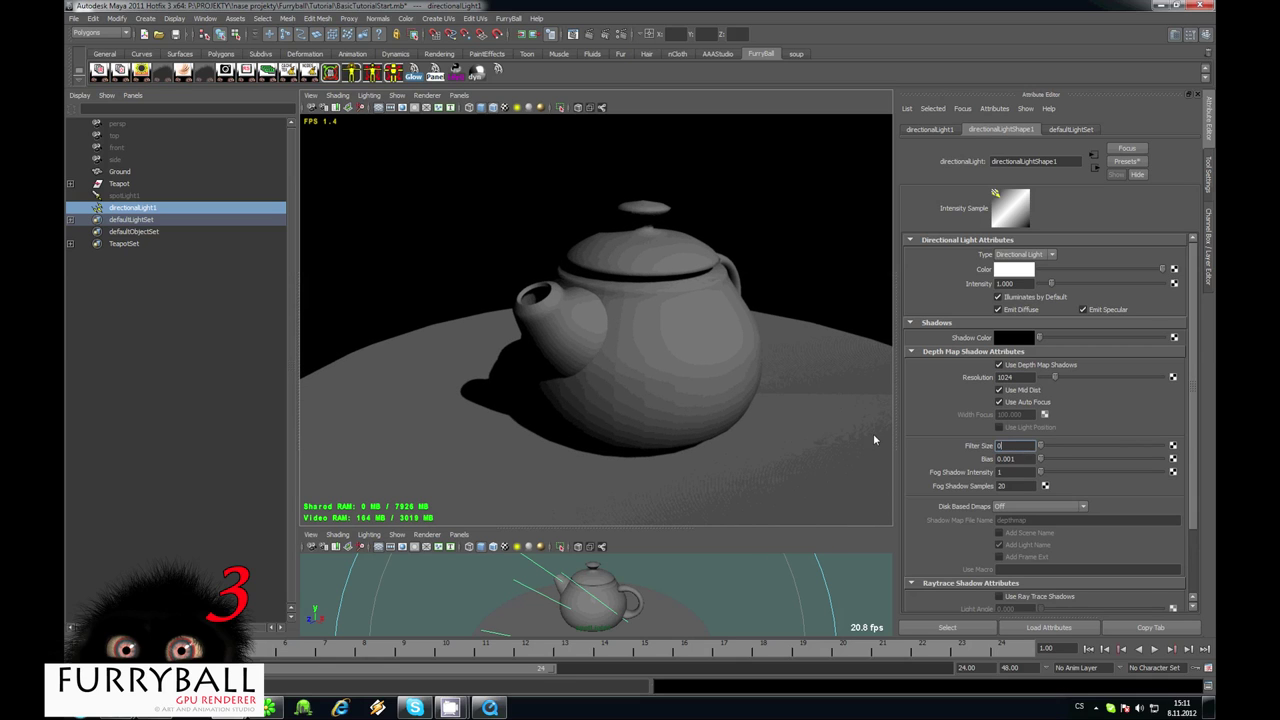
{"action": "left_click_drag", "start_coordinate": [600, 357], "coordinate": [650, 375], "text": "alt"}
Add new FurryBall light attributes to the directional light and expand their Shadows settings
{"action": "left_click", "coordinate": [509, 18]}
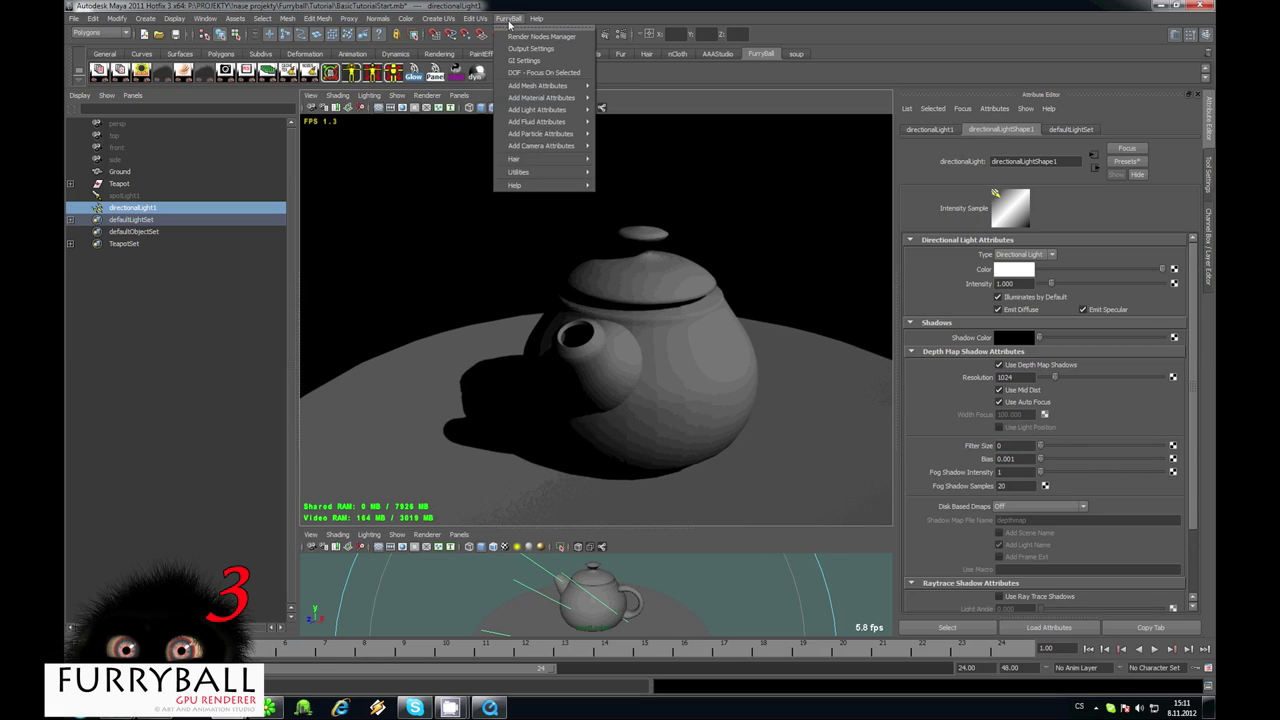
{"action": "mouse_move", "coordinate": [558, 110]}
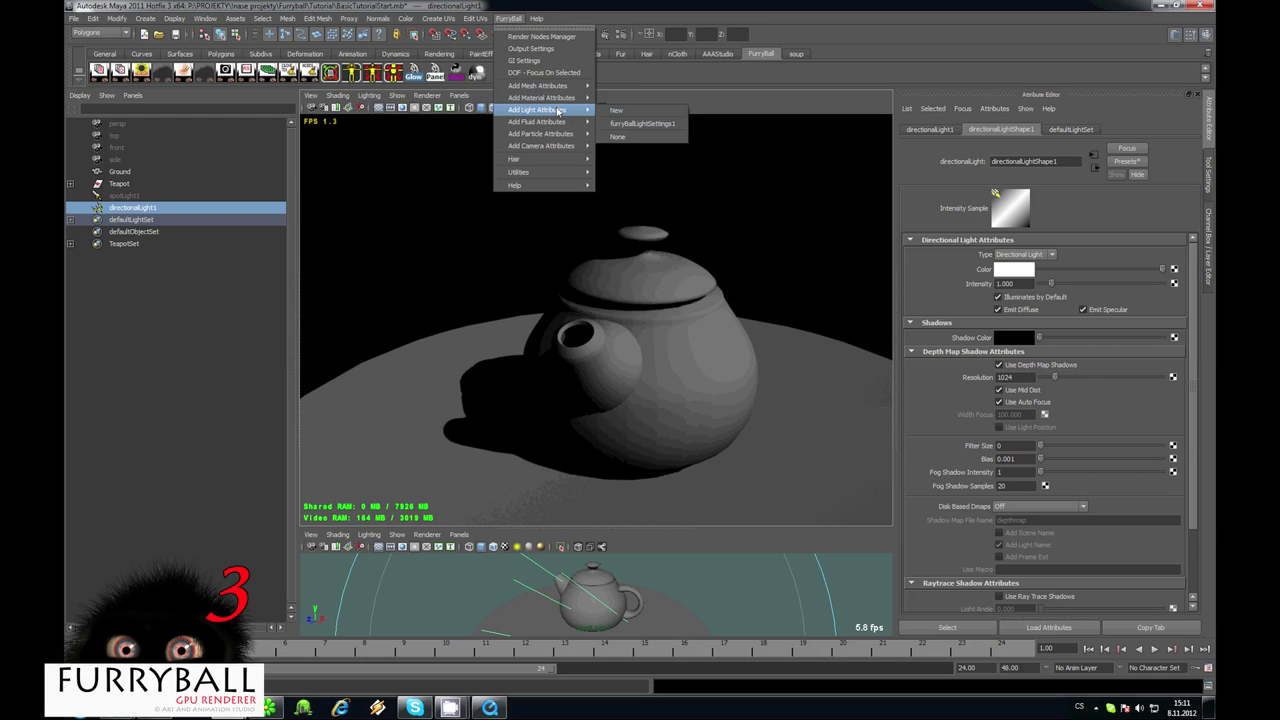
{"action": "left_click", "coordinate": [617, 111]}
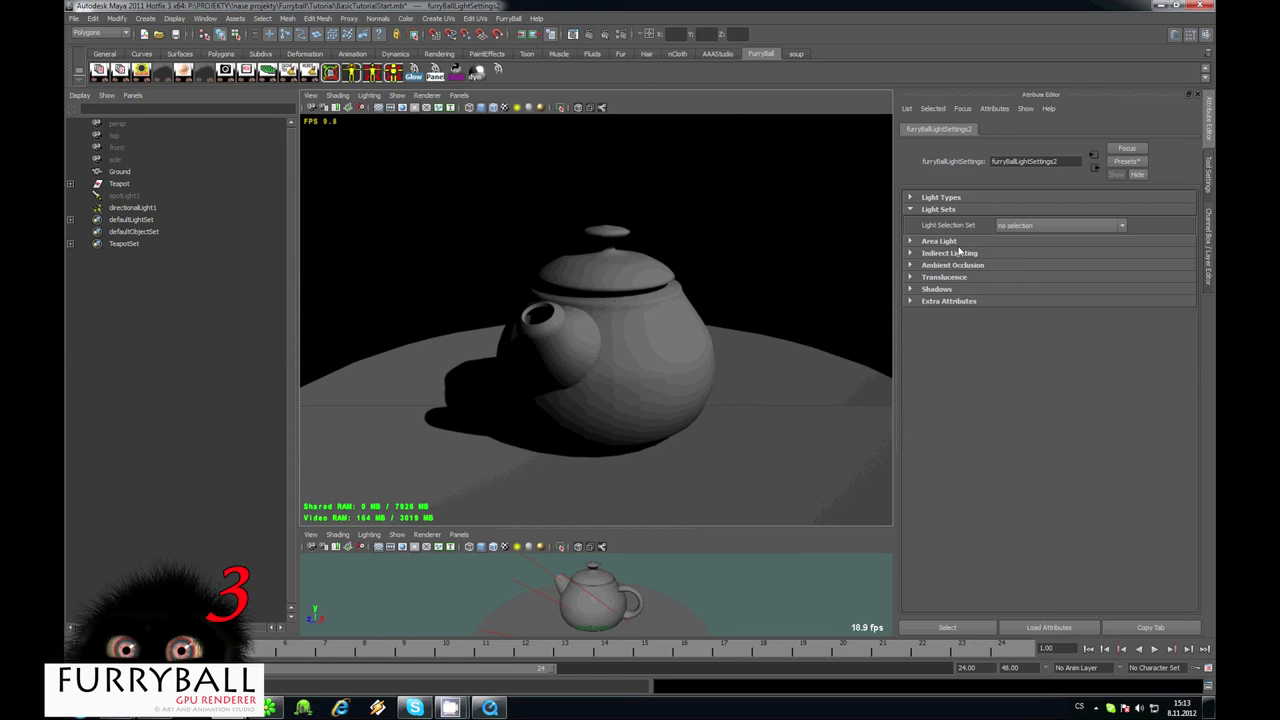
{"action": "left_click", "coordinate": [935, 289]}
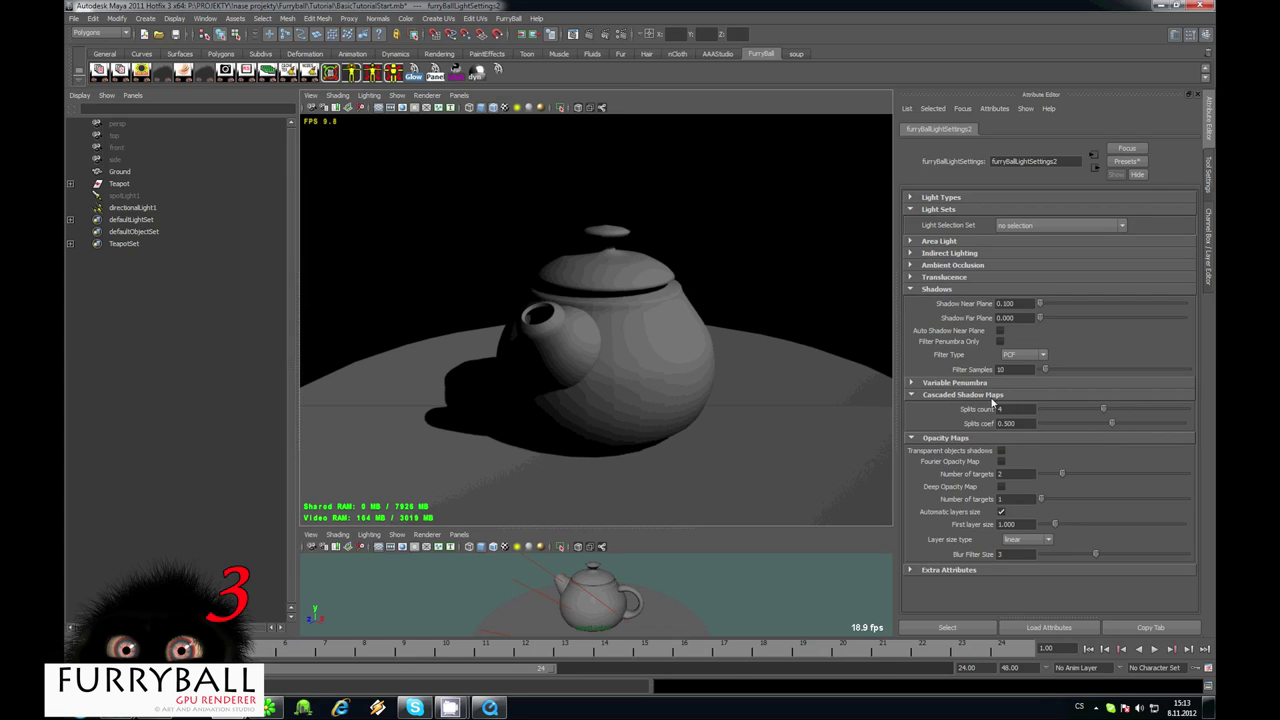
Examine the Splits count and Splits coef options for Cascaded Shadow Maps while viewing the teapot's shadow from several angles
{"action": "left_click", "coordinate": [1016, 410]}
{"action": "left_click", "coordinate": [629, 378]}
{"action": "left_click_drag", "start_coordinate": [629, 378], "coordinate": [697, 342], "text": "alt"}
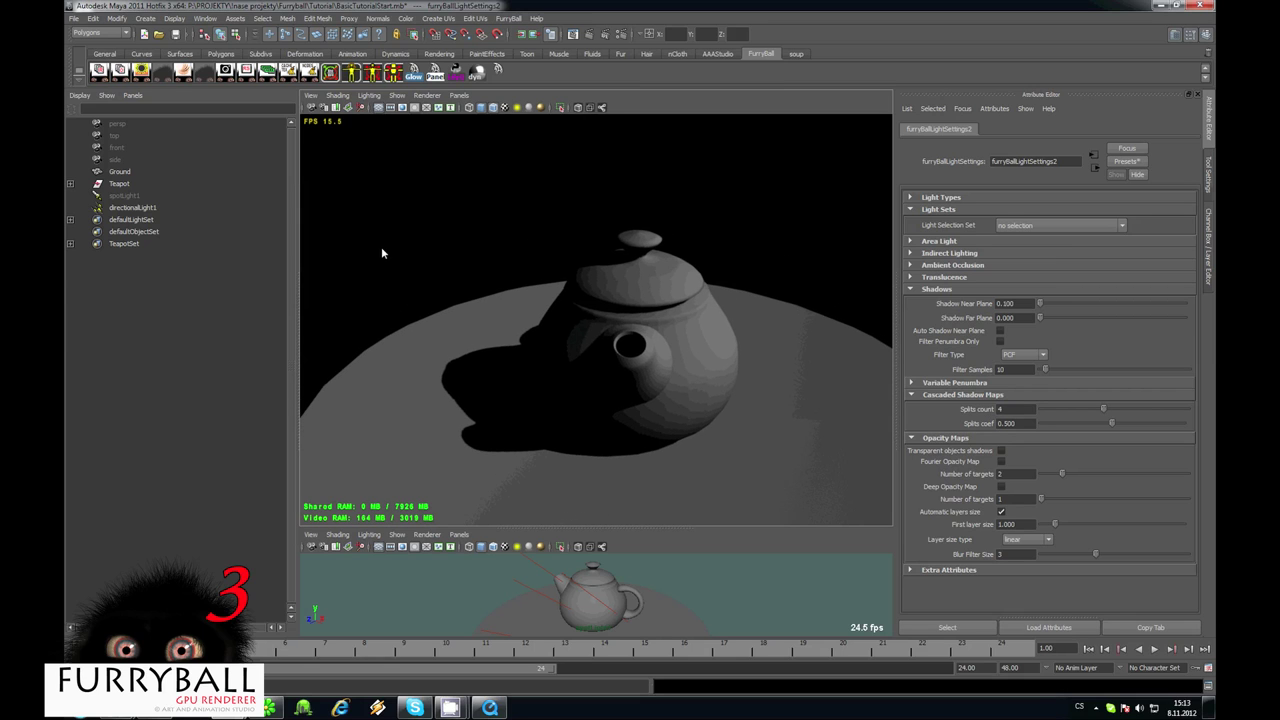
{"action": "left_click_drag", "start_coordinate": [666, 251], "coordinate": [661, 334], "text": "alt"}
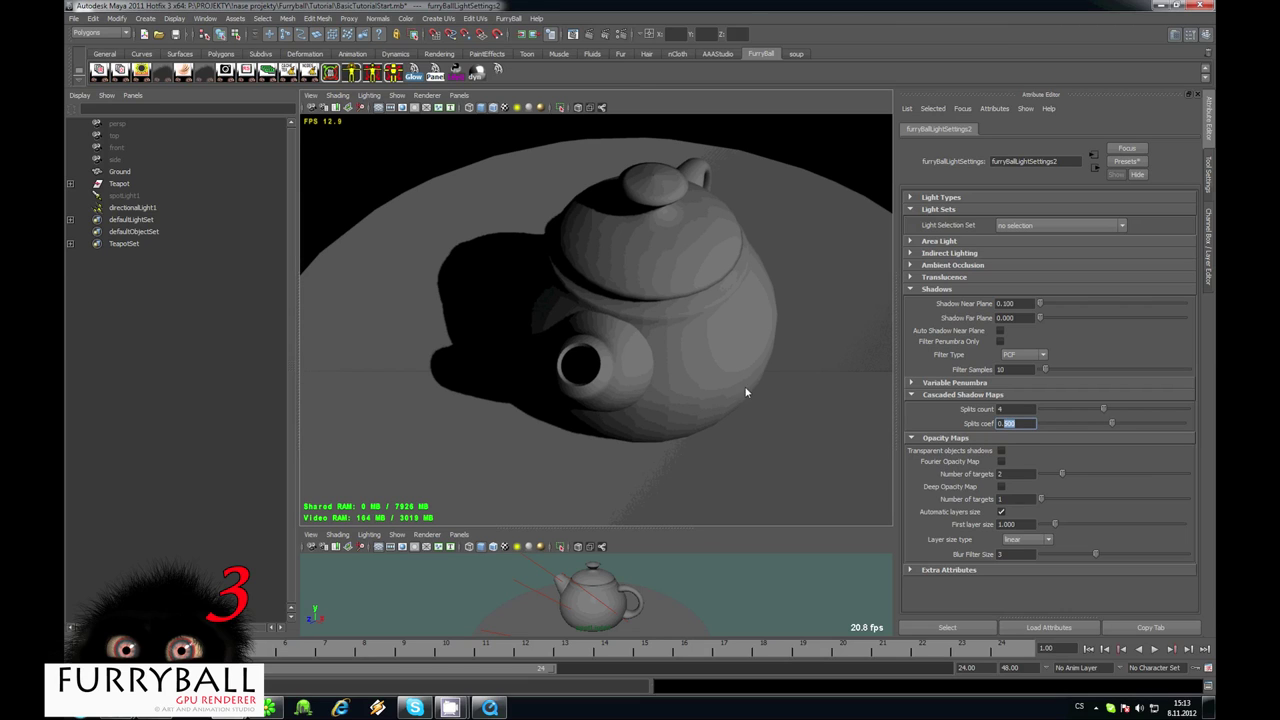
{"action": "left_click_drag", "start_coordinate": [623, 342], "coordinate": [676, 332], "text": "alt"}
{"action": "left_click_drag", "start_coordinate": [467, 381], "coordinate": [660, 446], "text": "alt"}
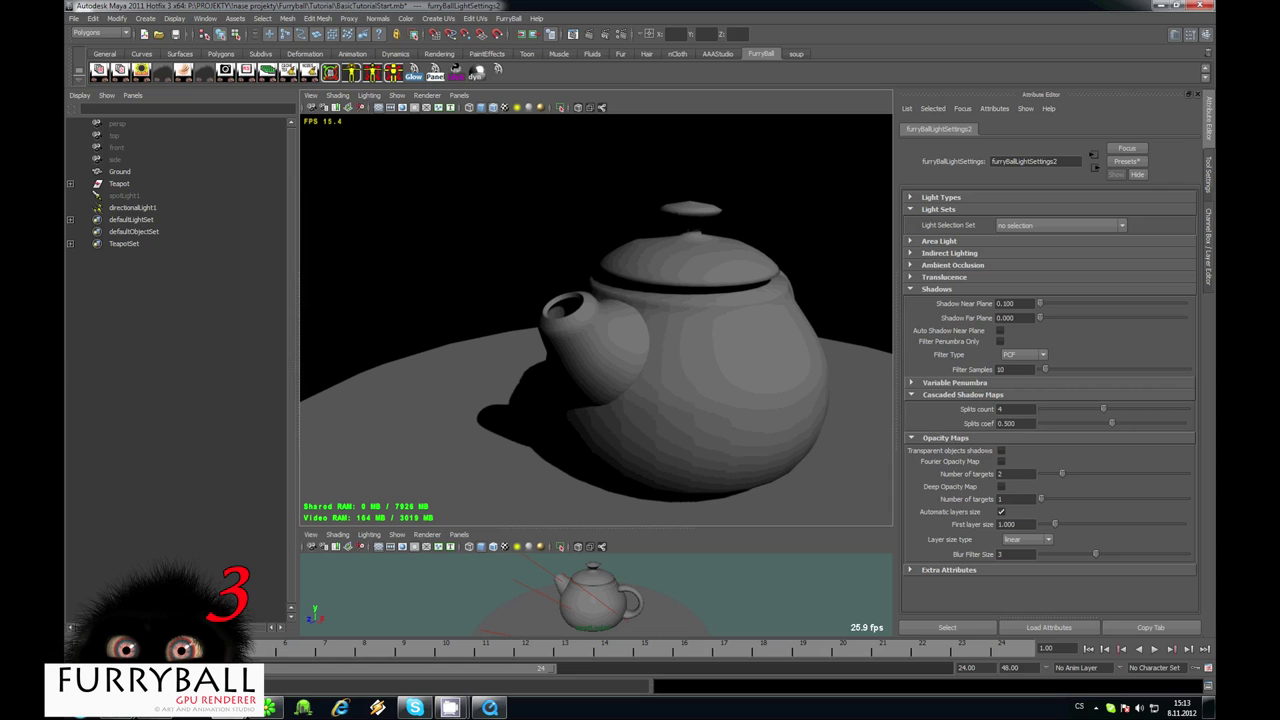
Duplicate the teapot and ground together and move the copies to about -26.9 in X and -6.25 in Z
{"action": "left_click", "coordinate": [605, 590]}
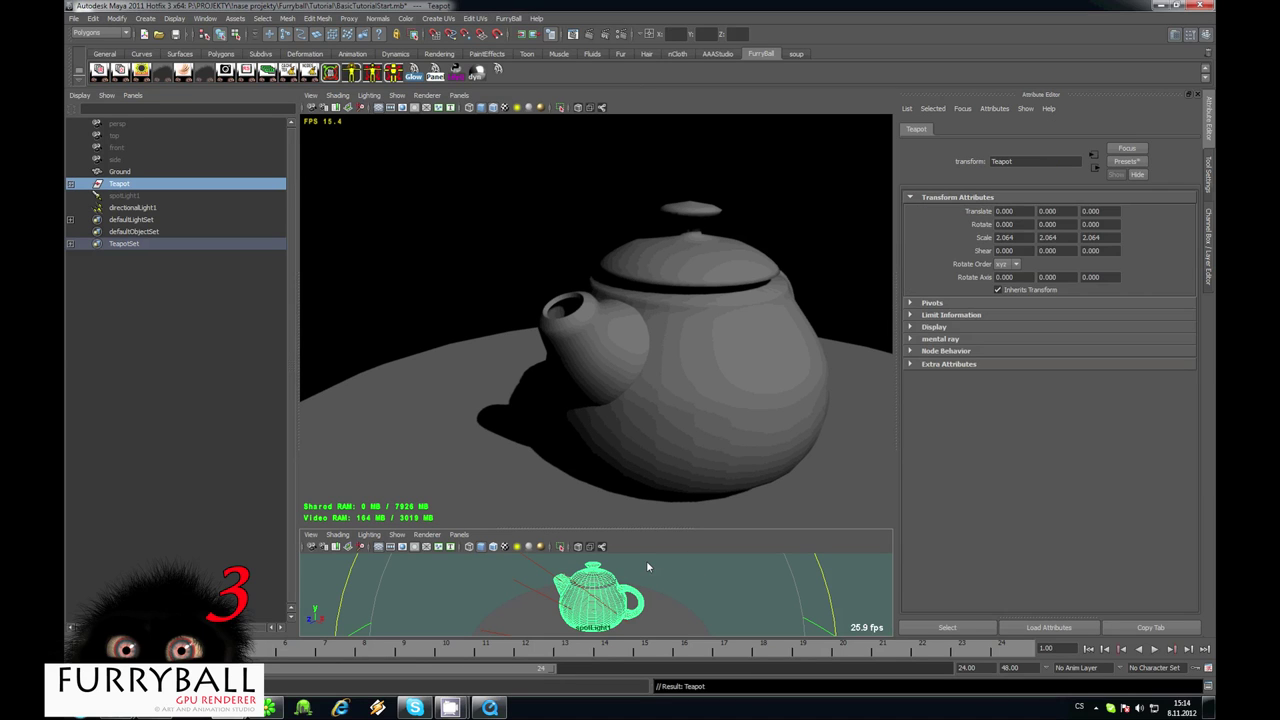
{"action": "left_click", "coordinate": [658, 597], "text": "shift"}
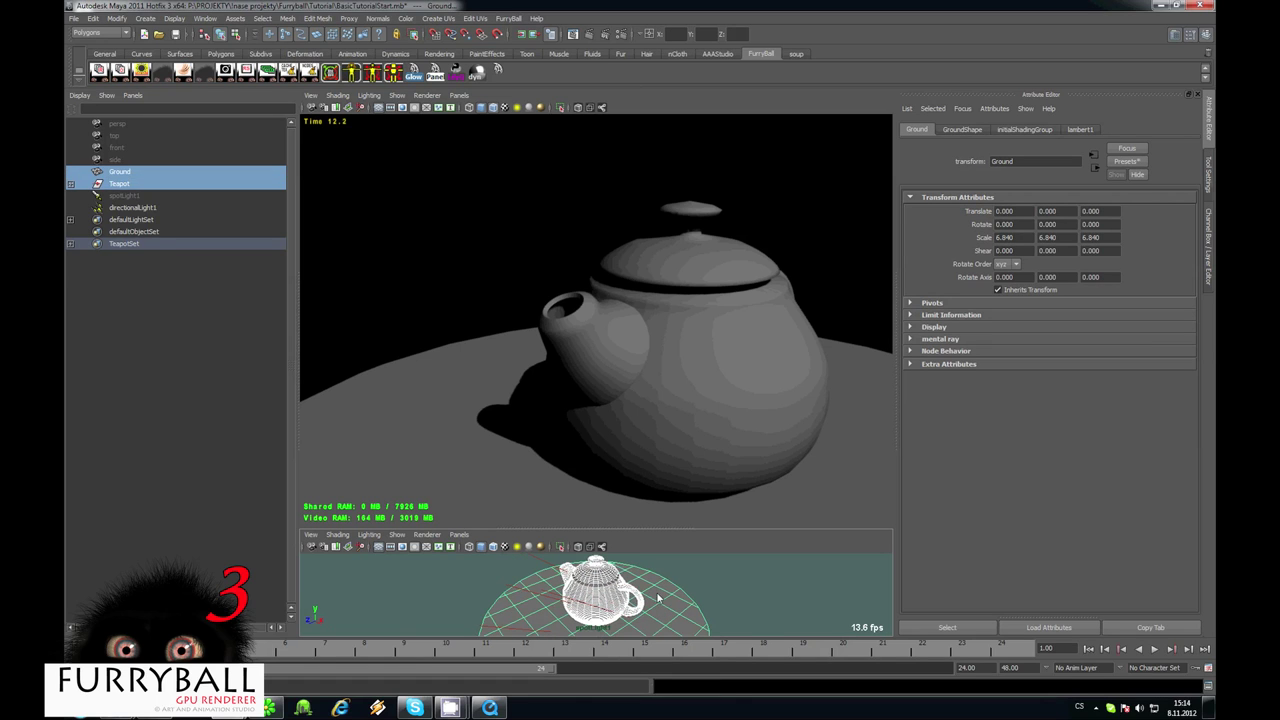
{"action": "key", "text": "ctrl+d"}
{"action": "scroll", "coordinate": [625, 584], "scroll_direction": "down", "scroll_amount": 3}
{"action": "key", "text": "w"}
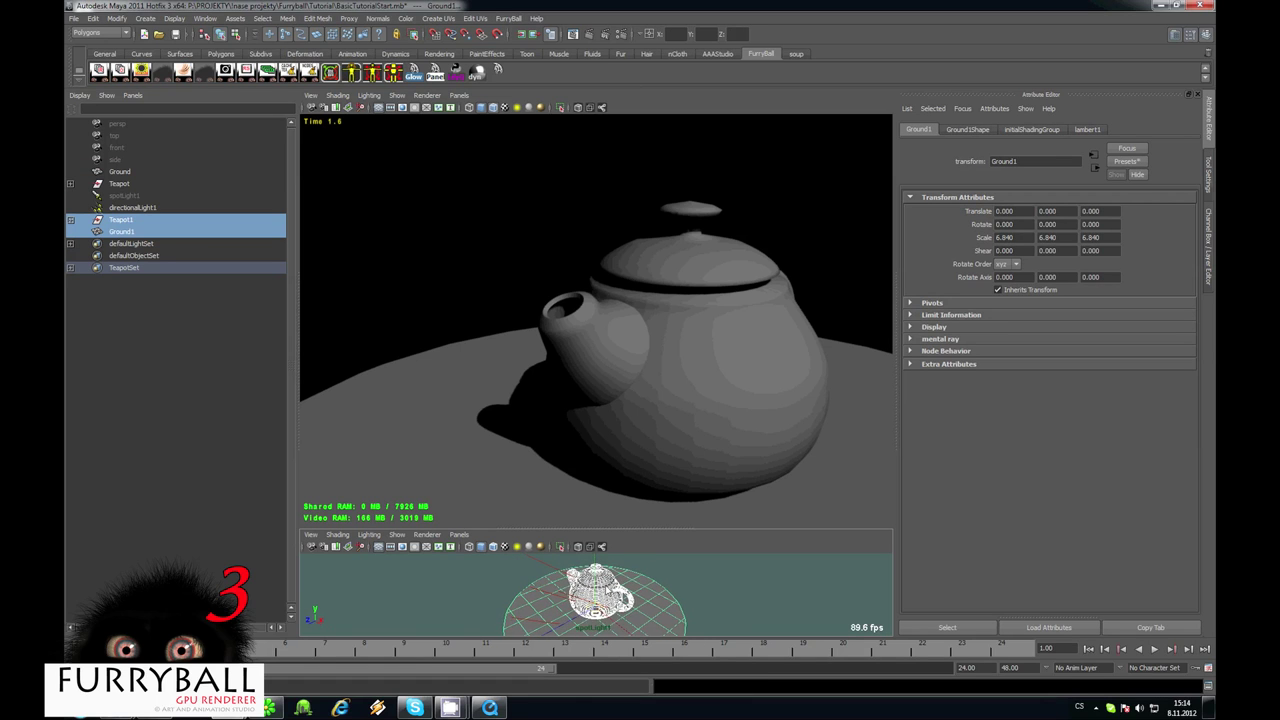
{"action": "left_click_drag", "start_coordinate": [596, 582], "coordinate": [545, 503]}
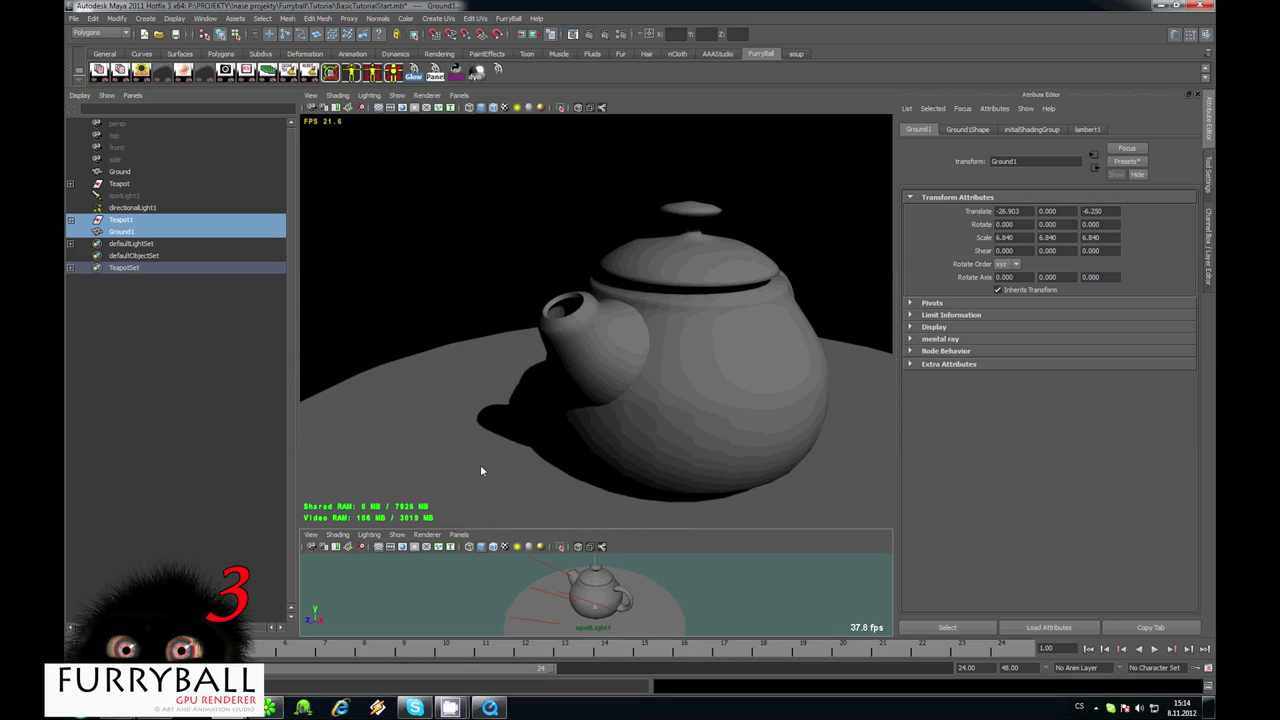
Move the duplicated teapot and ground far behind the originals, to about 4.9 in X and -52 in Z
{"action": "left_click_drag", "start_coordinate": [480, 466], "coordinate": [470, 504]}
{"action": "middle_click_drag", "start_coordinate": [712, 489], "coordinate": [793, 504]}
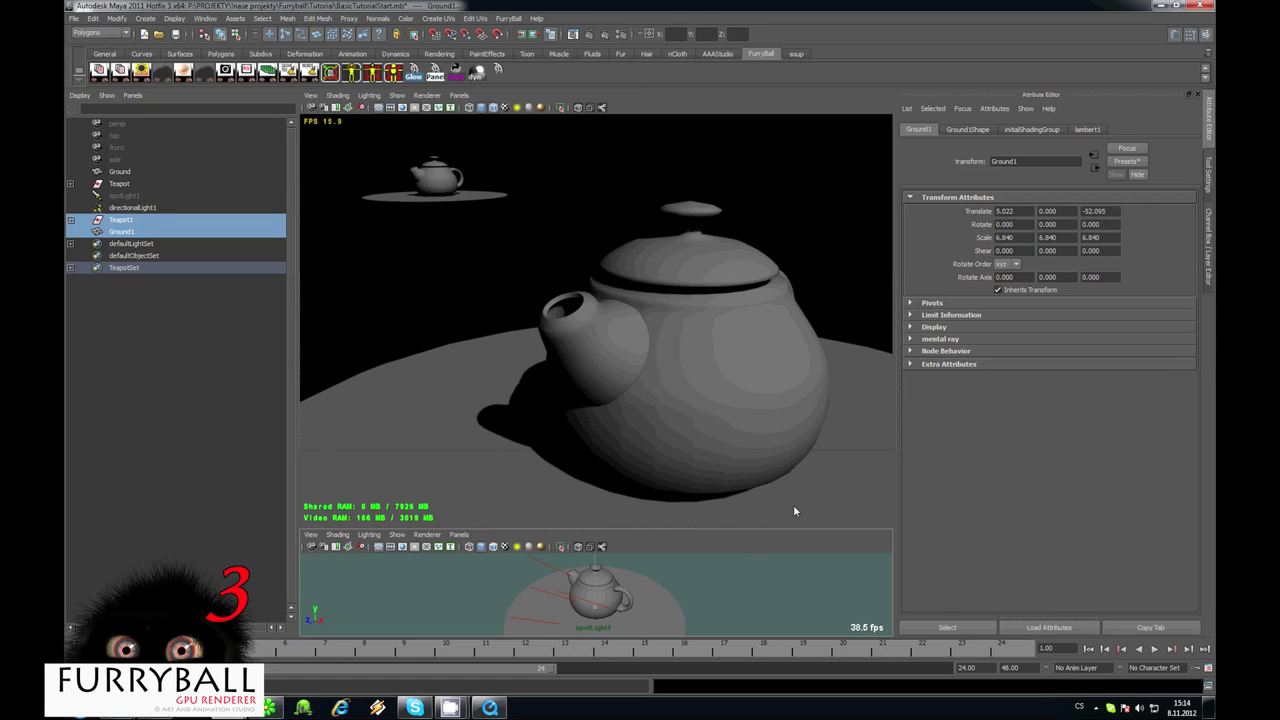
{"action": "right_click_drag", "start_coordinate": [450, 366], "coordinate": [453, 308], "text": "alt"}
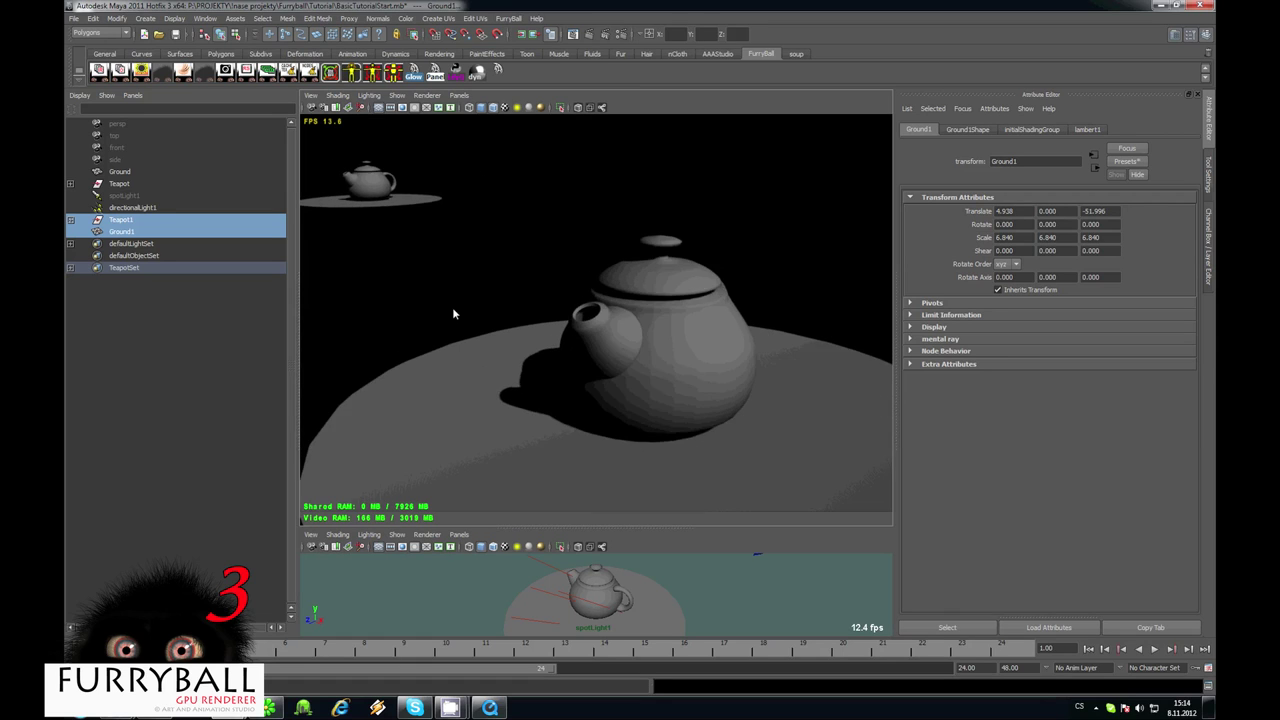
Compare the directional light's shadows on the near and distant teapots from several angles and distances
{"action": "left_click_drag", "start_coordinate": [453, 308], "coordinate": [519, 419], "text": "alt"}
{"action": "right_click_drag", "start_coordinate": [519, 419], "coordinate": [423, 351], "text": "alt"}
{"action": "middle_click_drag", "start_coordinate": [510, 400], "coordinate": [582, 432], "text": "alt"}
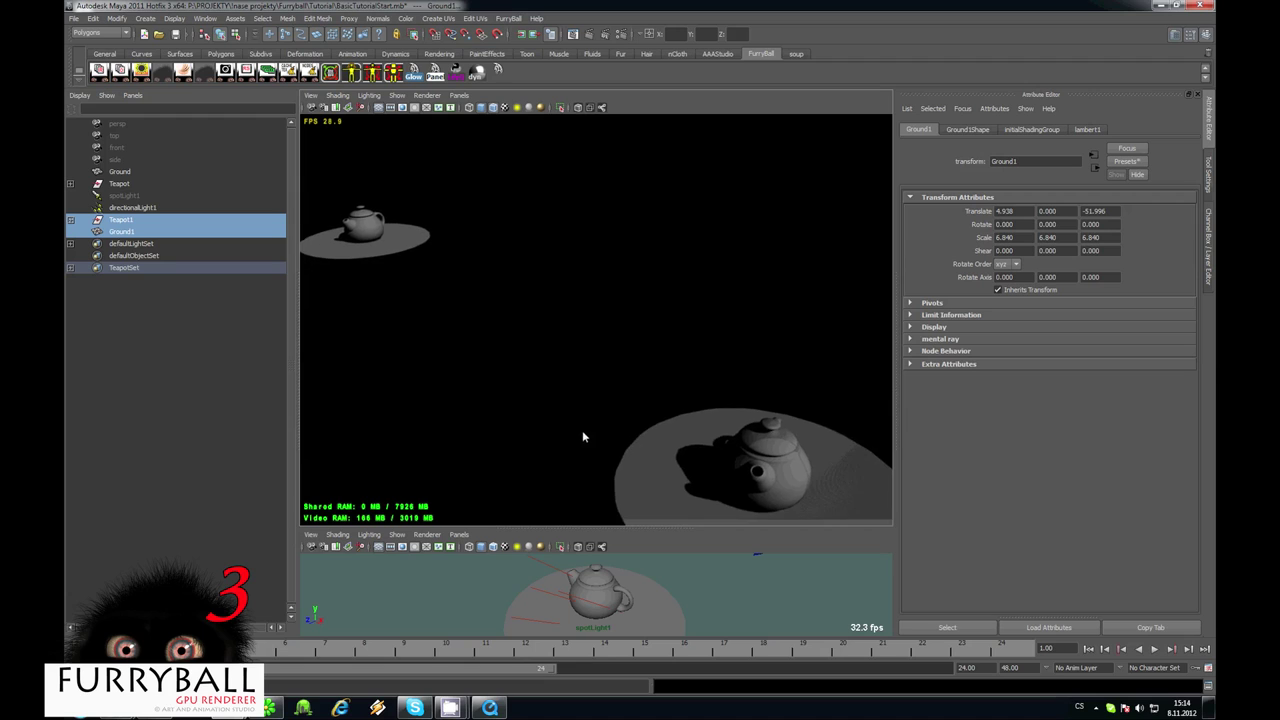
{"action": "right_click_drag", "start_coordinate": [582, 432], "coordinate": [509, 396], "text": "alt"}
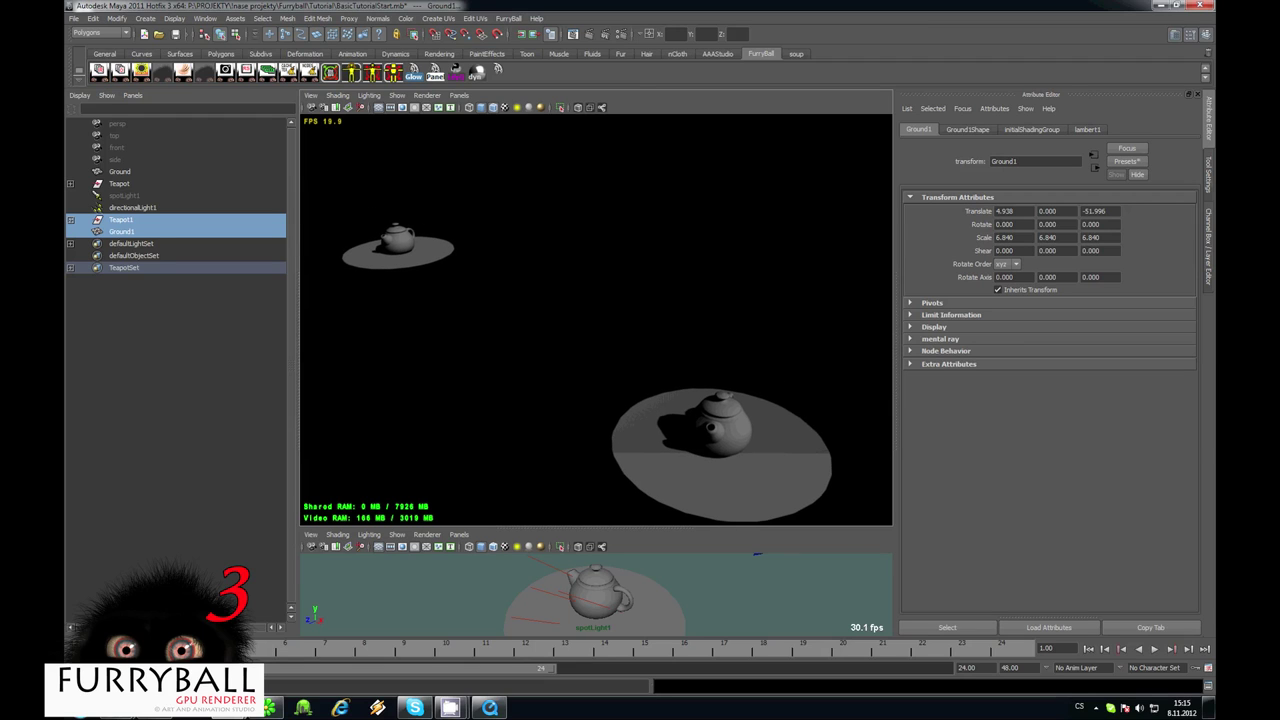
{"action": "left_click_drag", "start_coordinate": [575, 324], "coordinate": [627, 365], "text": "alt"}
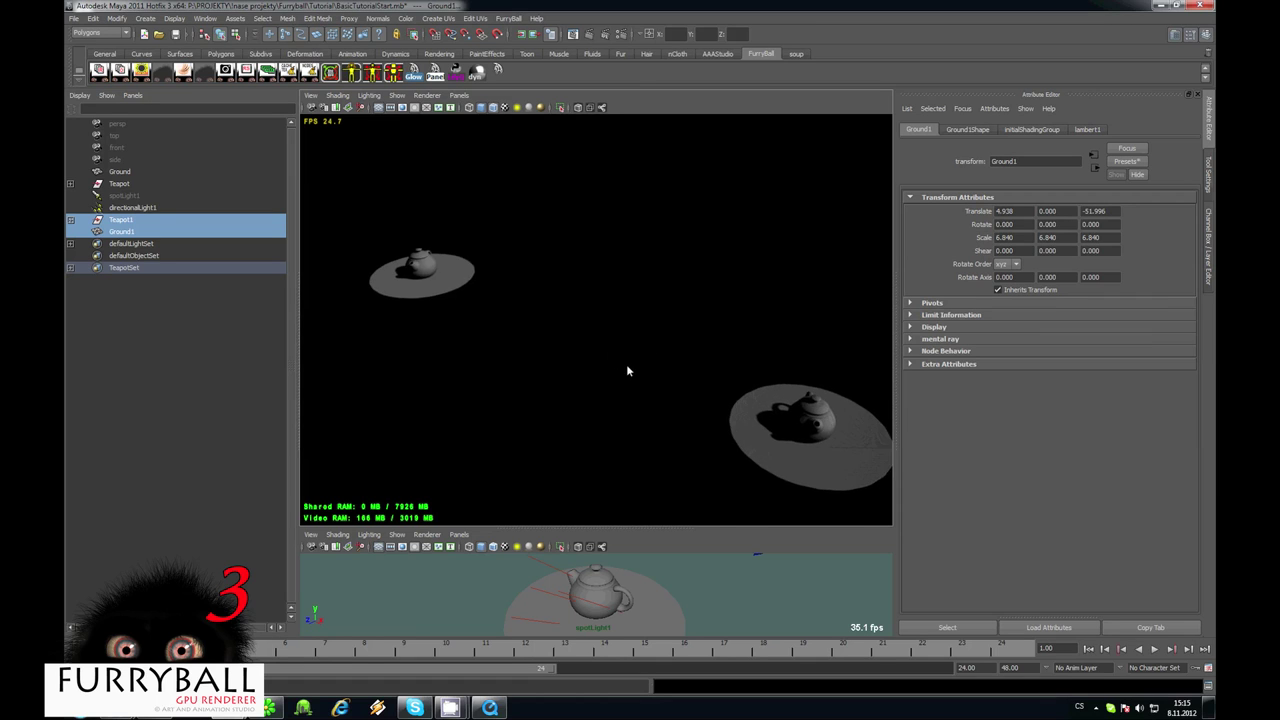
{"action": "middle_click_drag", "start_coordinate": [627, 365], "coordinate": [581, 394], "text": "alt"}
{"action": "right_click_drag", "start_coordinate": [581, 394], "coordinate": [657, 402], "text": "alt"}
{"action": "middle_click_drag", "start_coordinate": [657, 402], "coordinate": [520, 273], "text": "alt"}
{"action": "right_click_drag", "start_coordinate": [519, 272], "coordinate": [612, 382], "text": "alt"}
{"action": "middle_click_drag", "start_coordinate": [612, 382], "coordinate": [602, 290], "text": "alt"}
Hide the directional light and create an area light in the scene
{"action": "left_click", "coordinate": [150, 208]}
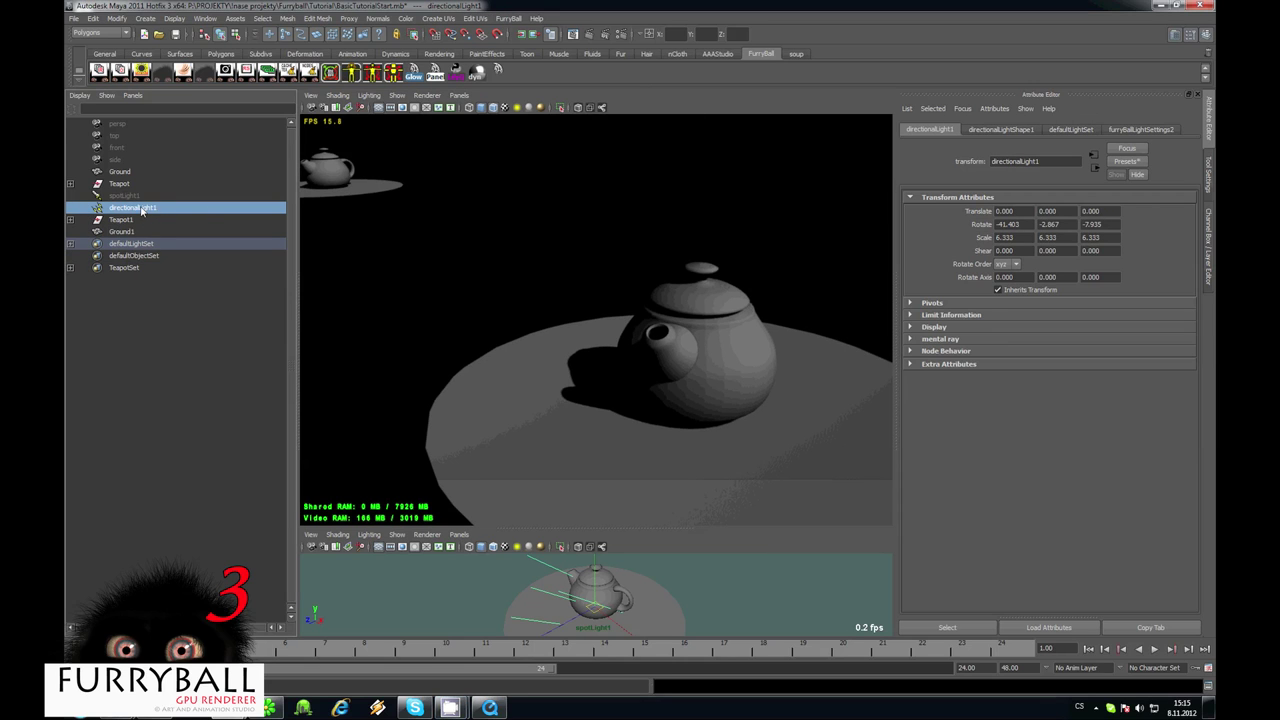
{"action": "key", "text": "ctrl+h"}
{"action": "left_click_drag", "start_coordinate": [620, 348], "coordinate": [588, 371], "text": "alt"}
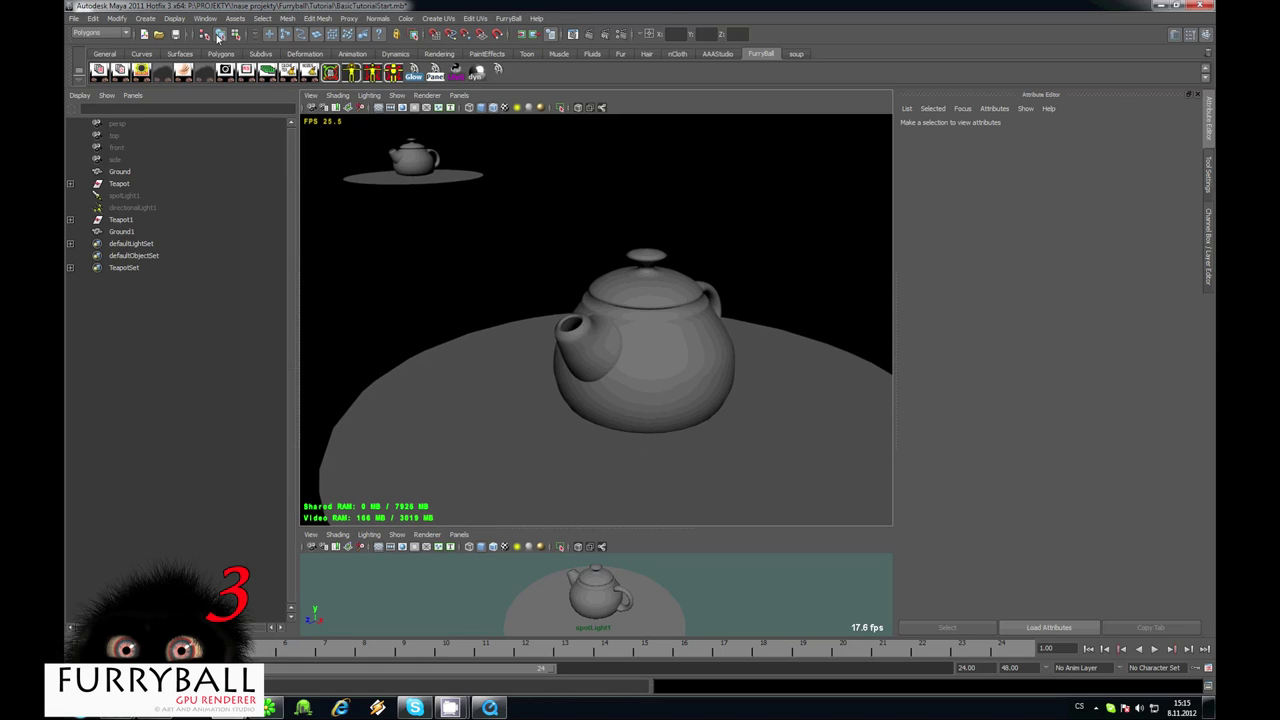
{"action": "left_click", "coordinate": [144, 19]}
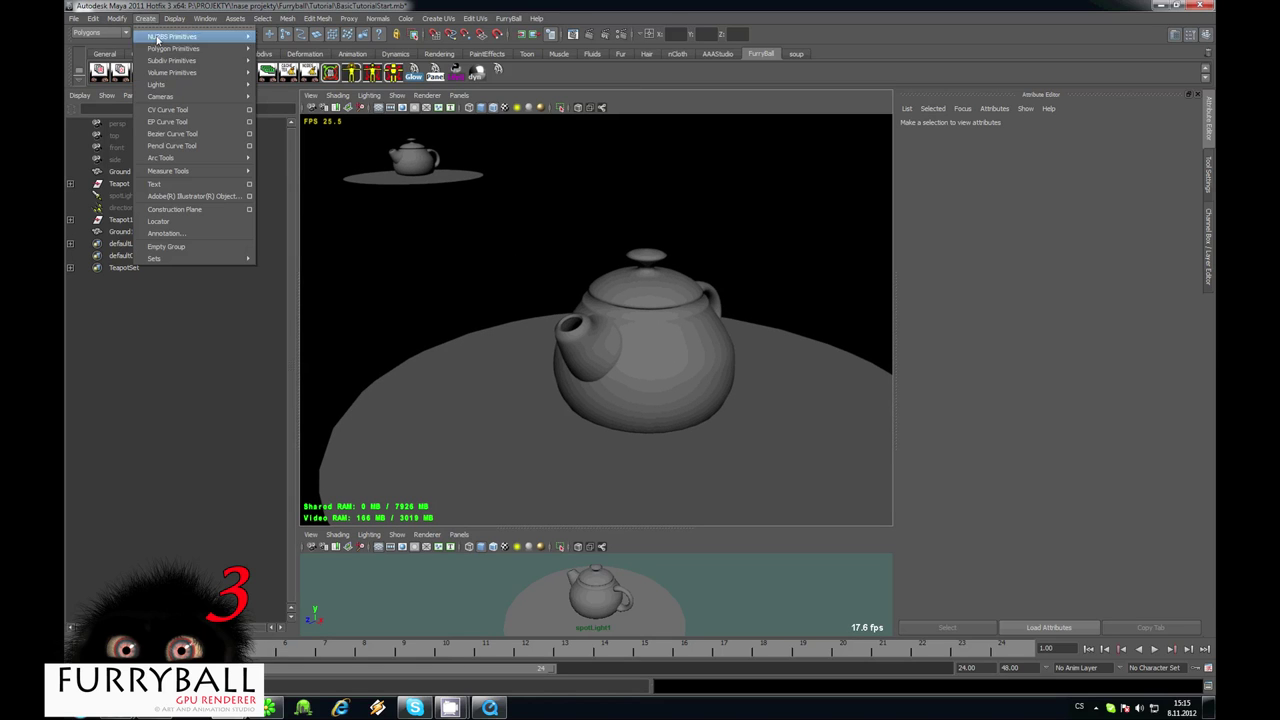
{"action": "mouse_move", "coordinate": [200, 84]}
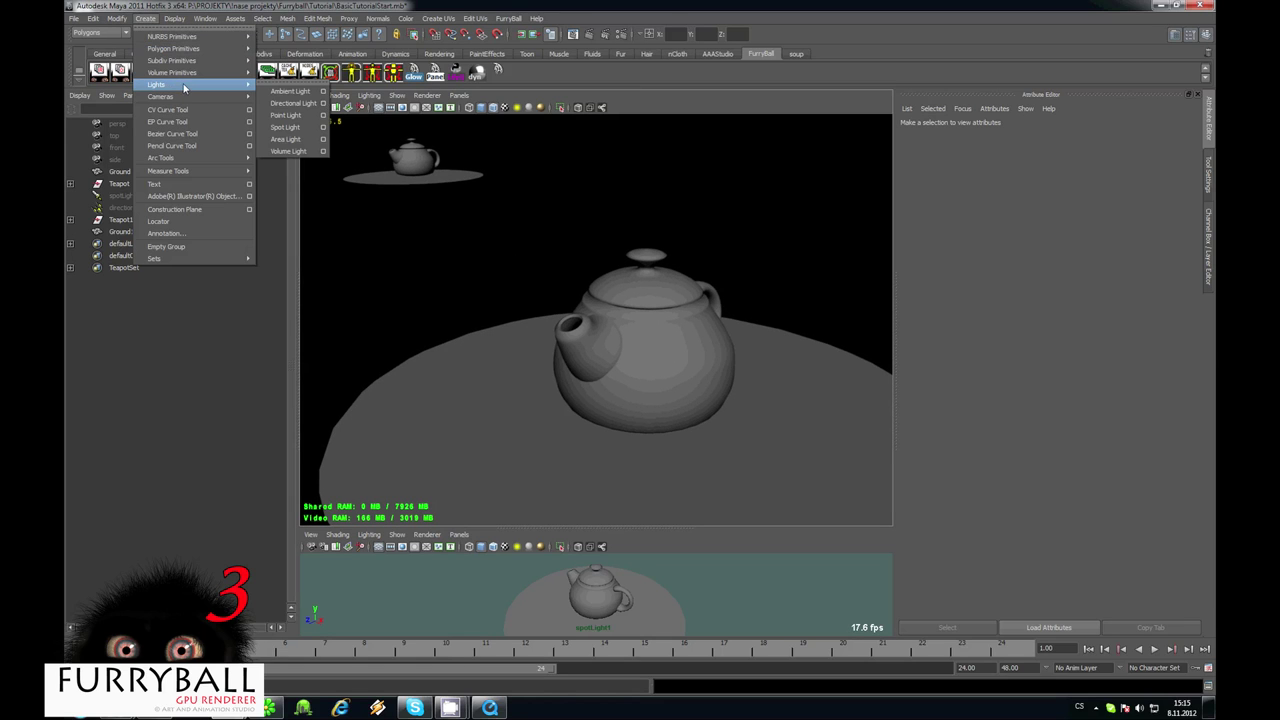
{"action": "left_click", "coordinate": [287, 139]}
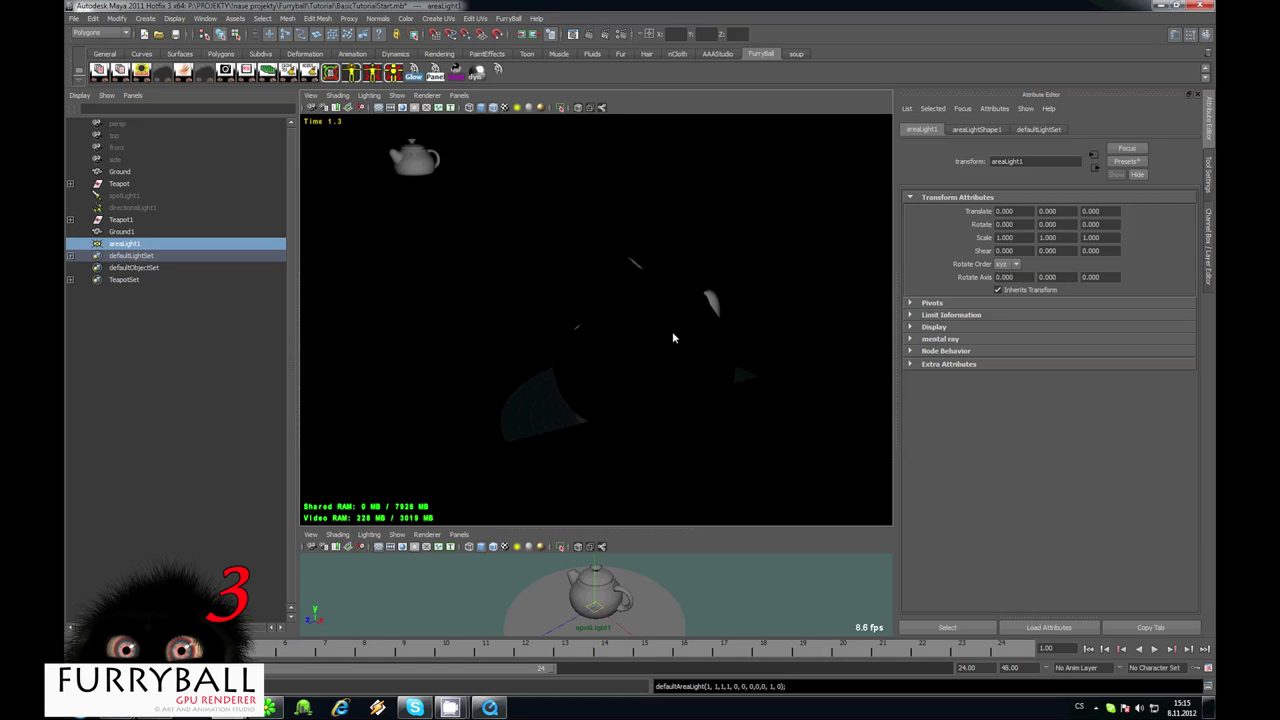
Switch the main viewport to Default Quality Rendering and move the area light to about 4.36 in both Y and Z
{"action": "left_click", "coordinate": [427, 95]}
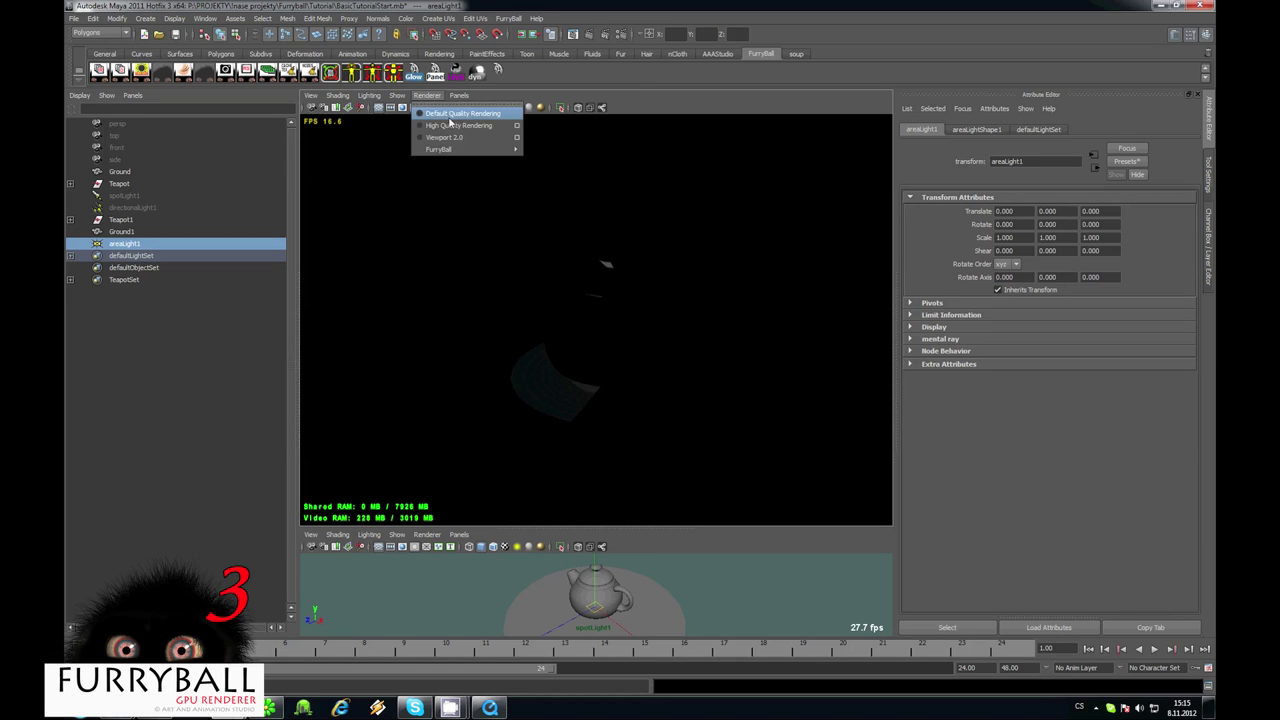
{"action": "left_click", "coordinate": [455, 107]}
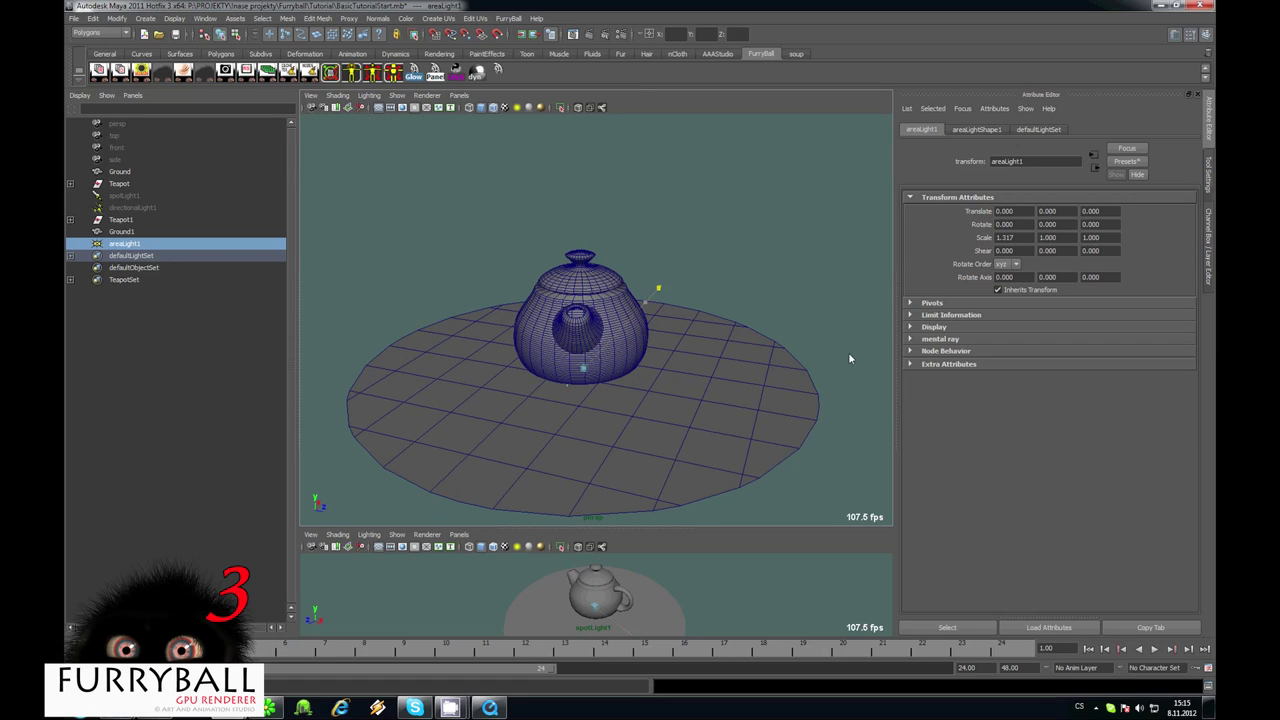
{"action": "left_click_drag", "start_coordinate": [700, 343], "coordinate": [911, 323], "text": "alt"}
Rotate the area light to about -24.8 in X and scale it to about 3.39, 2.45 and 2.45
{"action": "key", "text": "e"}
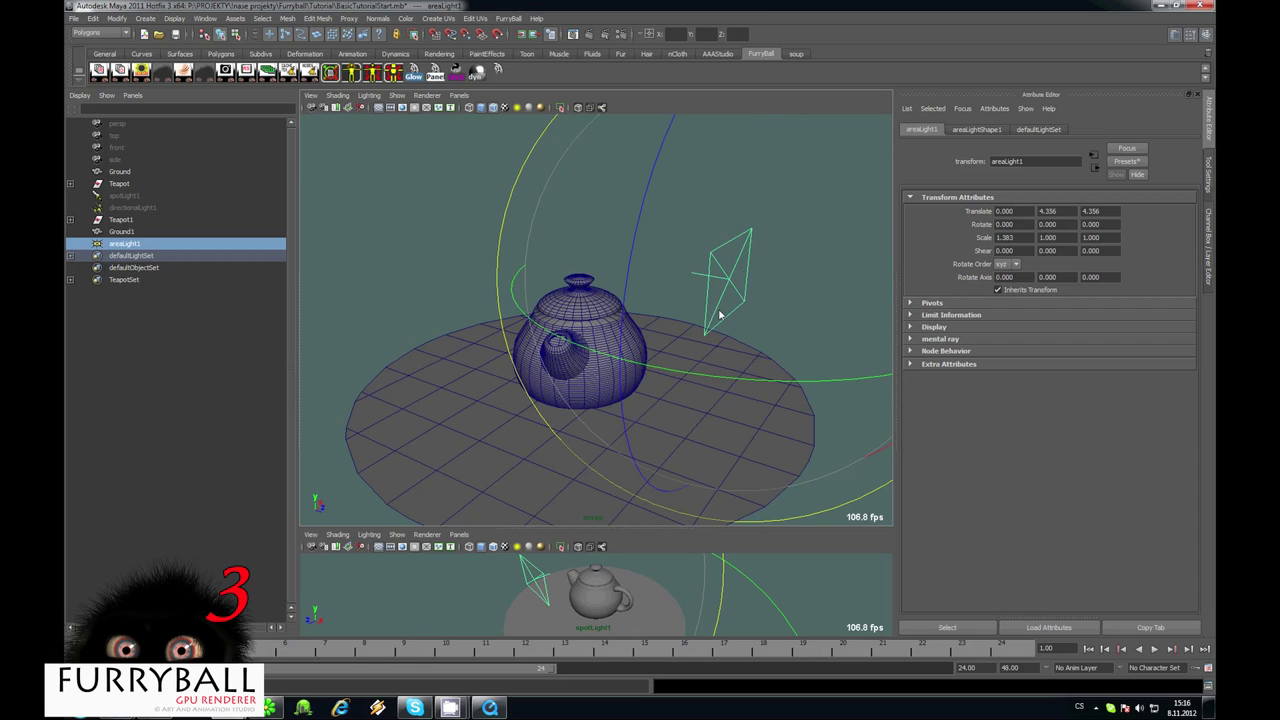
{"action": "left_click_drag", "start_coordinate": [688, 322], "coordinate": [555, 240], "text": "alt"}
{"action": "left_click_drag", "start_coordinate": [500, 208], "coordinate": [478, 294]}
{"action": "left_click_drag", "start_coordinate": [537, 303], "coordinate": [551, 284], "text": "alt"}
{"action": "key", "text": "r"}
{"action": "left_click_drag", "start_coordinate": [672, 260], "coordinate": [731, 301]}
{"action": "left_click_drag", "start_coordinate": [731, 301], "coordinate": [592, 277], "text": "alt"}
{"action": "right_click_drag", "start_coordinate": [592, 277], "coordinate": [614, 314], "text": "alt"}
{"action": "left_click_drag", "start_coordinate": [614, 314], "coordinate": [603, 308], "text": "alt"}
Switch the main viewport back to the FurryBall renderer and frame the teapot lit by the area light
{"action": "left_click", "coordinate": [427, 97]}
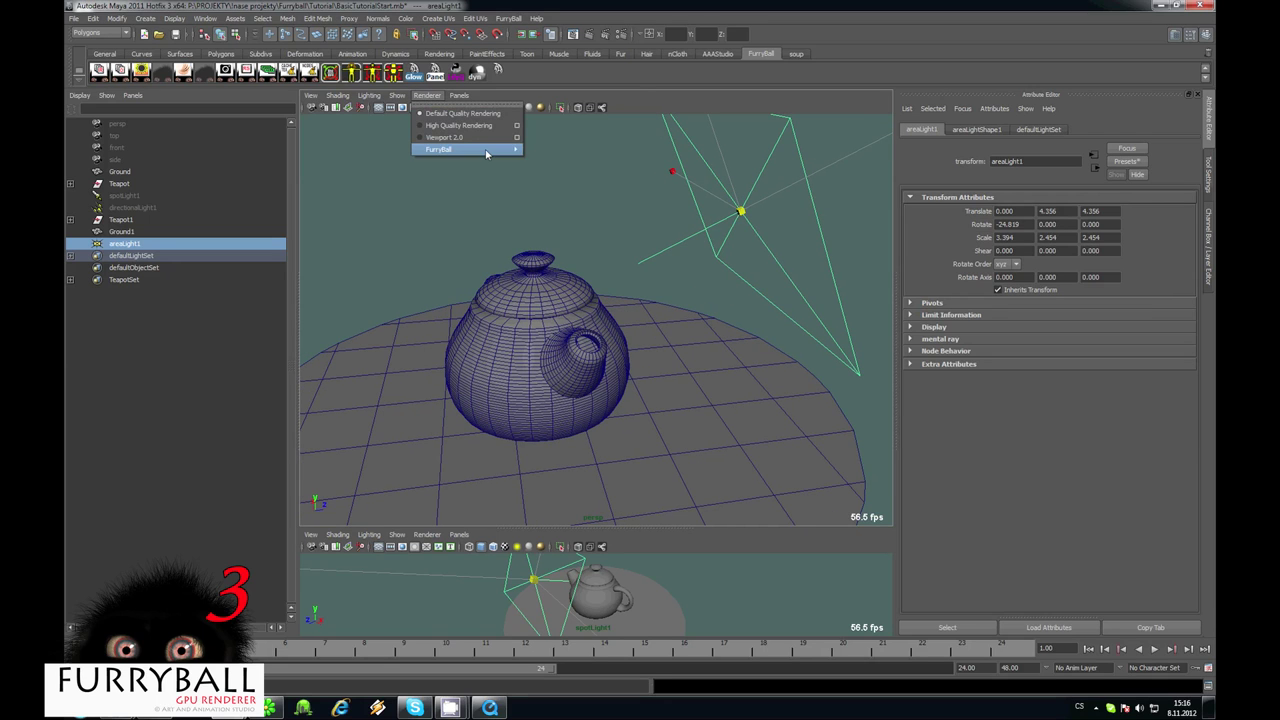
{"action": "mouse_move", "coordinate": [488, 150]}
{"action": "left_click", "coordinate": [554, 152]}
{"action": "left_click_drag", "start_coordinate": [655, 277], "coordinate": [606, 287], "text": "alt"}
{"action": "right_click_drag", "start_coordinate": [606, 287], "coordinate": [579, 241], "text": "alt"}
{"action": "left_click_drag", "start_coordinate": [579, 241], "coordinate": [577, 251], "text": "alt"}
Add new FurryBall light attributes to the area light
{"action": "left_click", "coordinate": [509, 19]}
{"action": "mouse_move", "coordinate": [571, 117]}
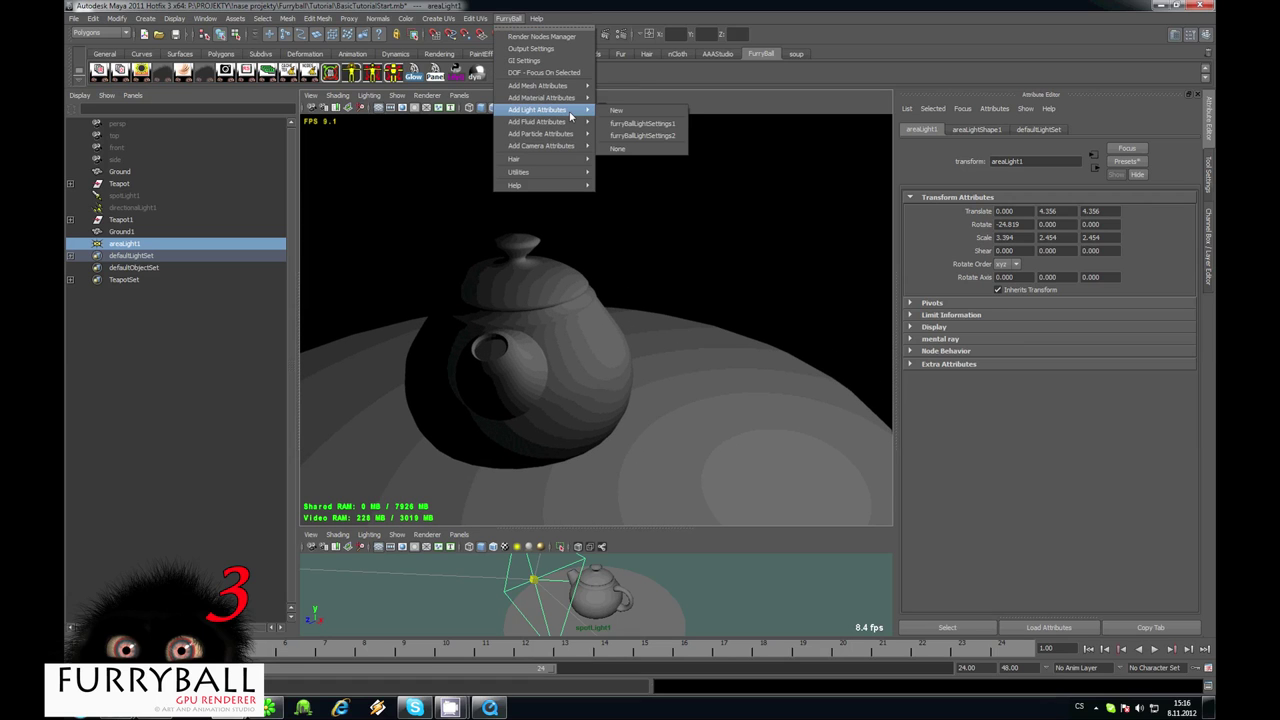
{"action": "left_click", "coordinate": [617, 110]}
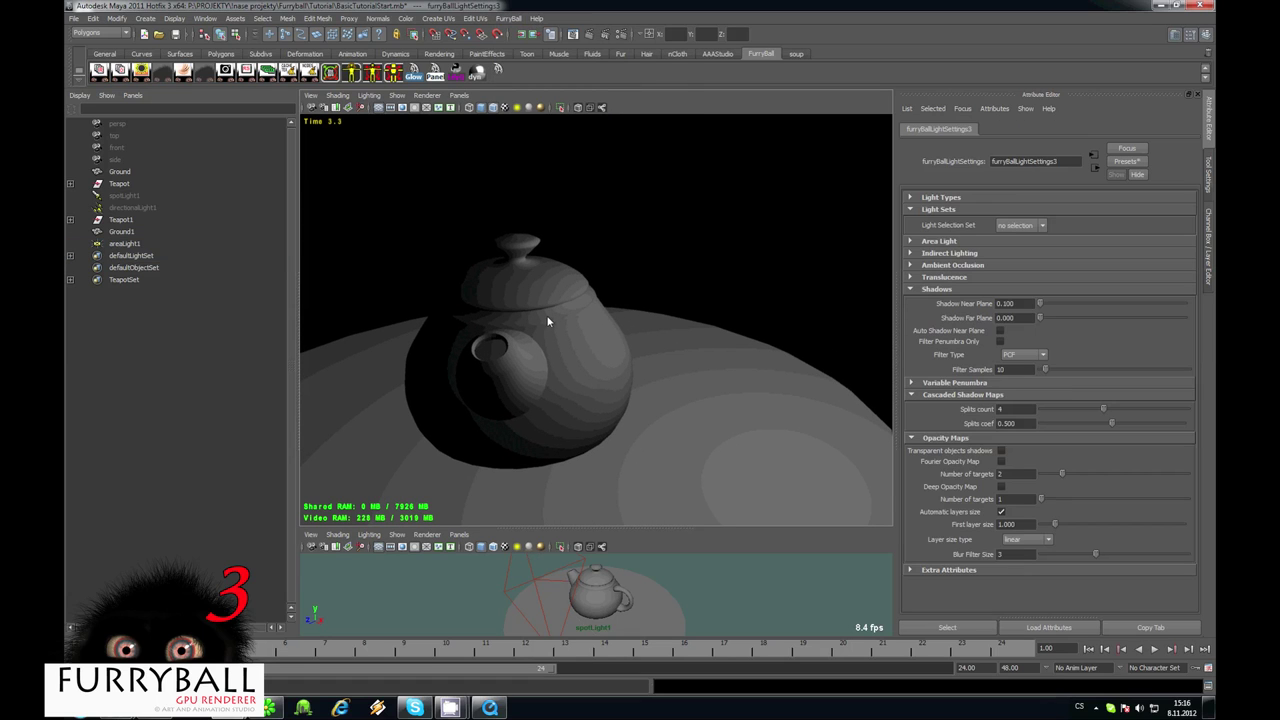
{"action": "left_click_drag", "start_coordinate": [559, 257], "coordinate": [662, 258], "text": "alt"}
Enable depth map shadows on the area light and inspect the lighting on the ground around the teapot
{"action": "left_click", "coordinate": [126, 245]}
{"action": "left_click", "coordinate": [982, 130]}
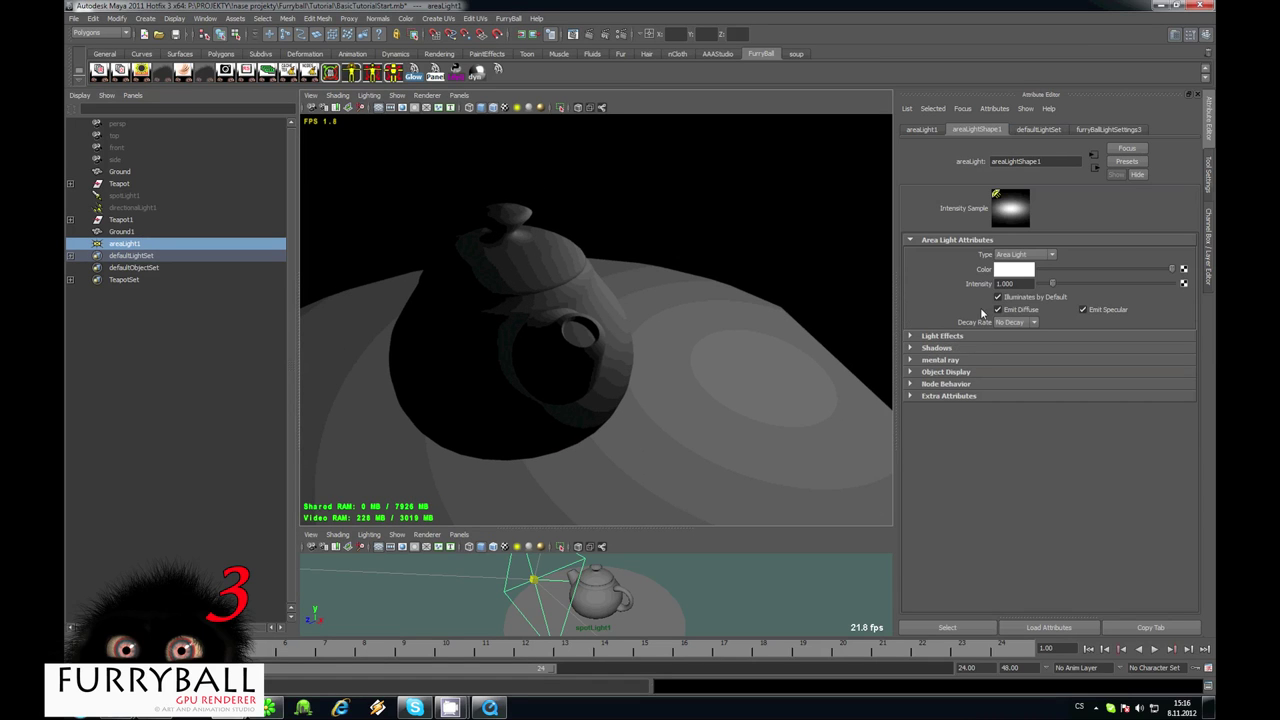
{"action": "left_click", "coordinate": [953, 347]}
{"action": "left_click", "coordinate": [998, 389]}
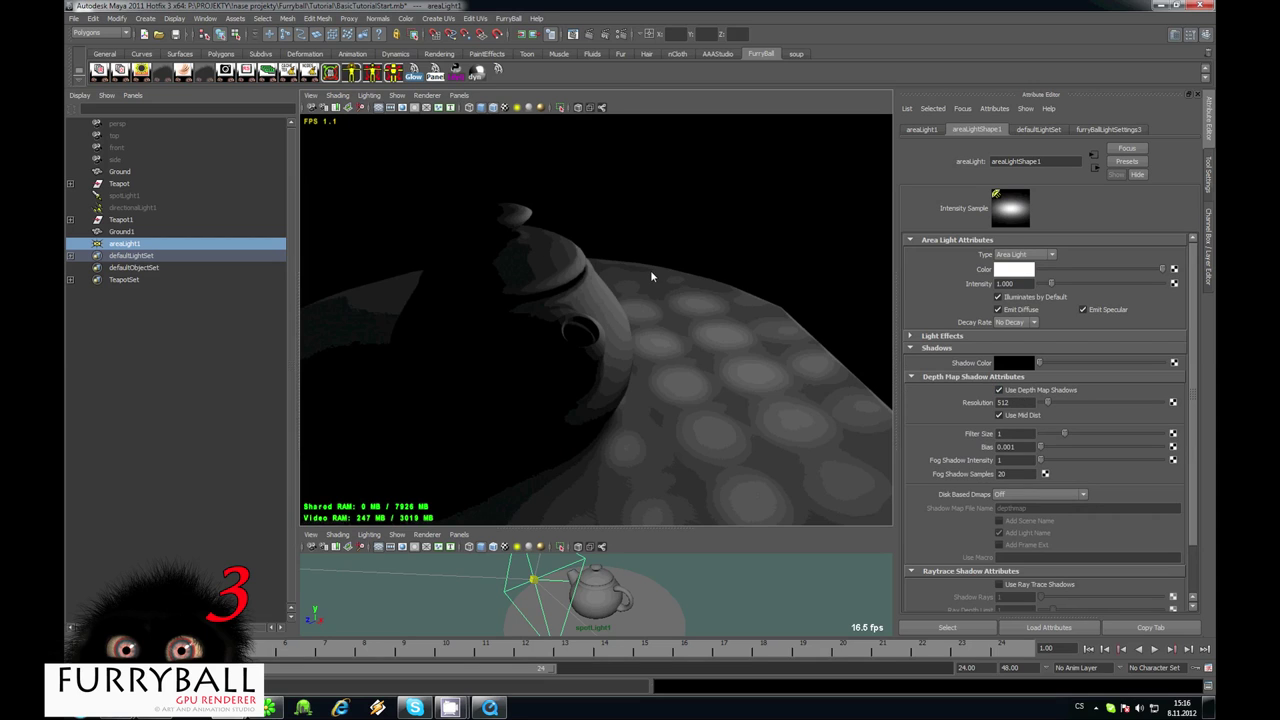
{"action": "left_click_drag", "start_coordinate": [652, 294], "coordinate": [626, 260], "text": "alt"}
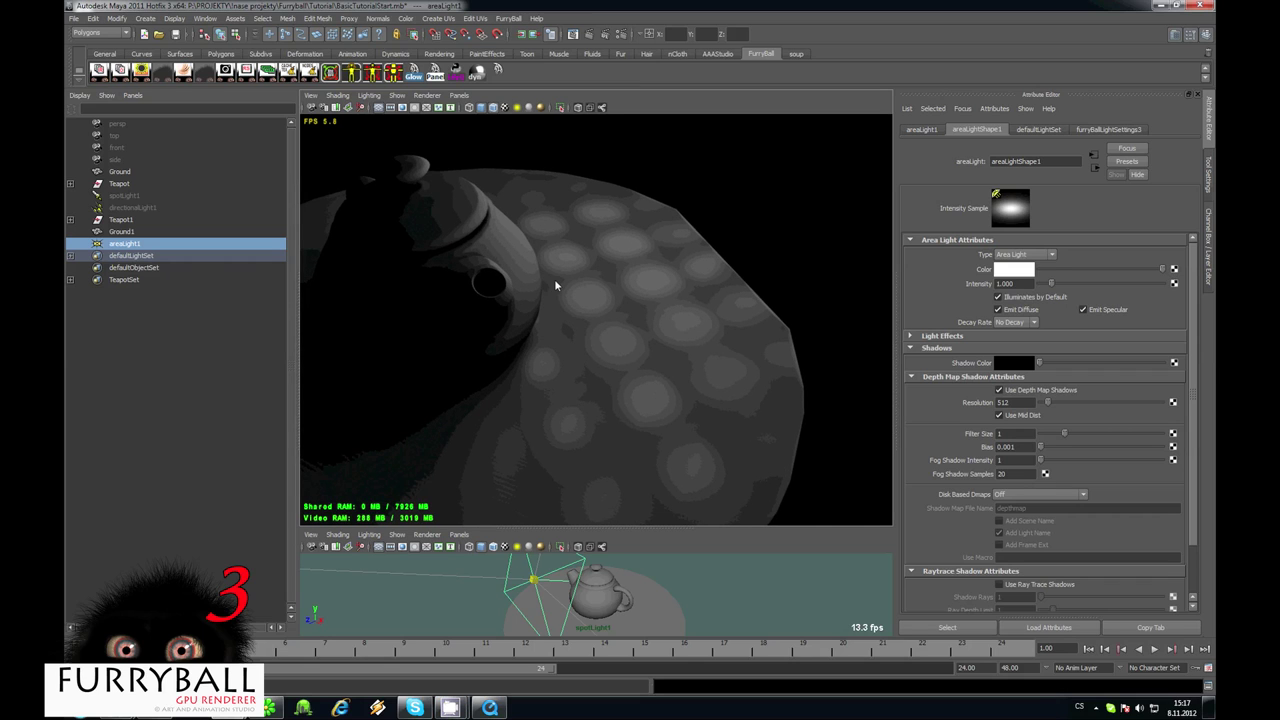
{"action": "mouse_move", "coordinate": [555, 285]}
{"action": "left_mouse_down", "text": "alt"}
{"action": "mouse_move", "coordinate": [583, 334]}
{"action": "mouse_move", "coordinate": [566, 374]}
{"action": "mouse_move", "coordinate": [591, 311]}
{"action": "mouse_move", "coordinate": [640, 289]}
{"action": "mouse_move", "coordinate": [620, 357]}
{"action": "mouse_move", "coordinate": [523, 349]}
{"action": "mouse_move", "coordinate": [572, 323]}
{"action": "mouse_move", "coordinate": [548, 288]}
{"action": "left_mouse_up", "text": "alt"}
{"action": "left_click_drag", "start_coordinate": [576, 435], "coordinate": [540, 362], "text": "alt"}
In the area light's FurryBall Area Light settings, set Number of Lights to 512
{"action": "left_click", "coordinate": [122, 248]}
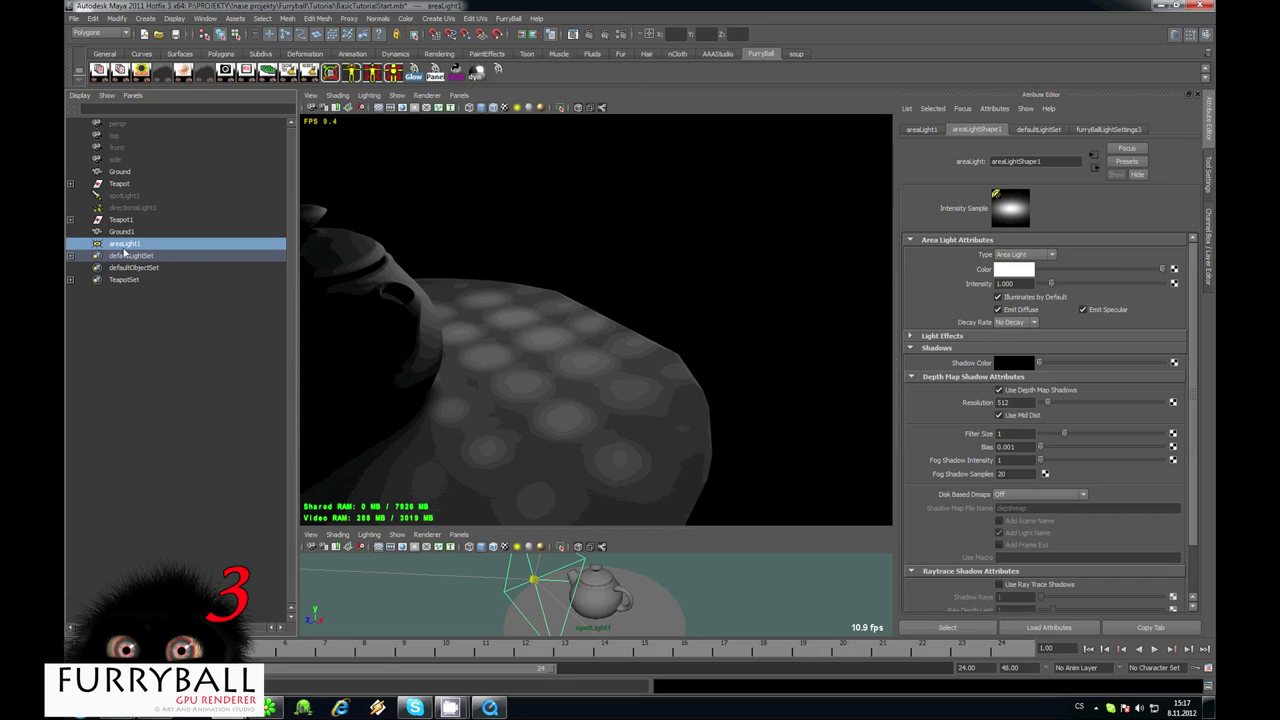
{"action": "left_click", "coordinate": [1105, 130]}
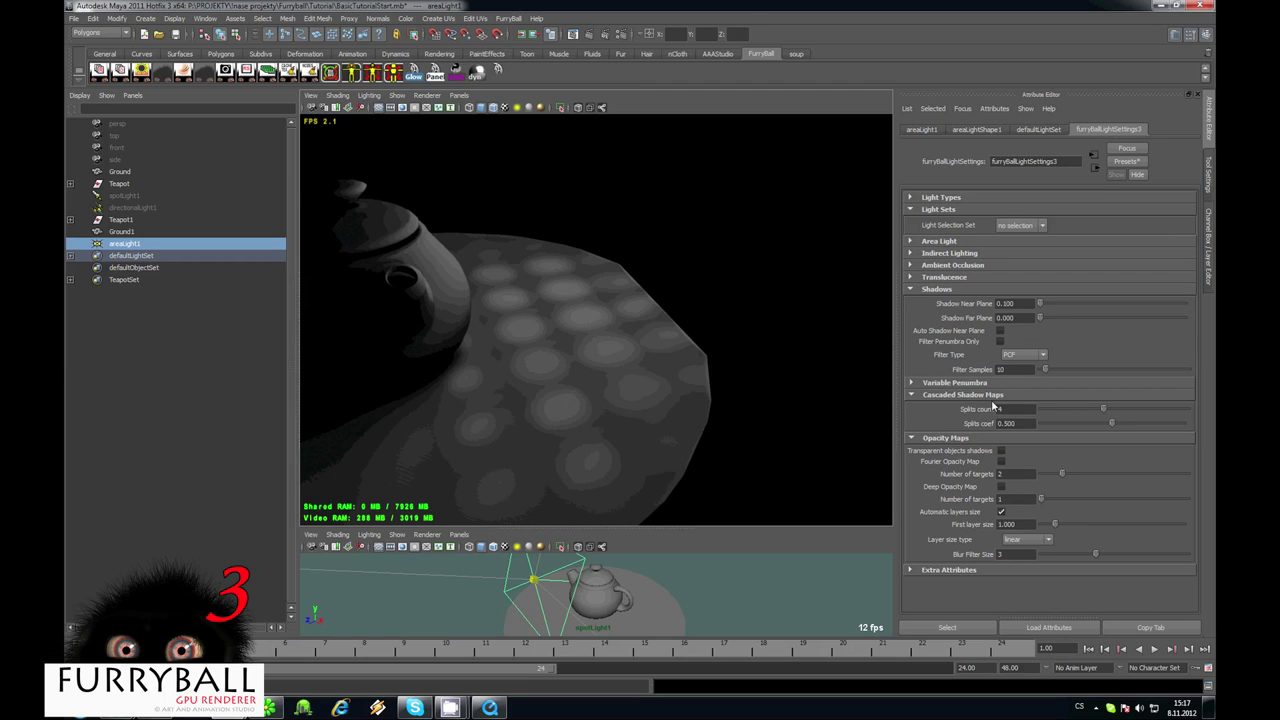
{"action": "left_click", "coordinate": [946, 438]}
{"action": "left_click", "coordinate": [955, 382]}
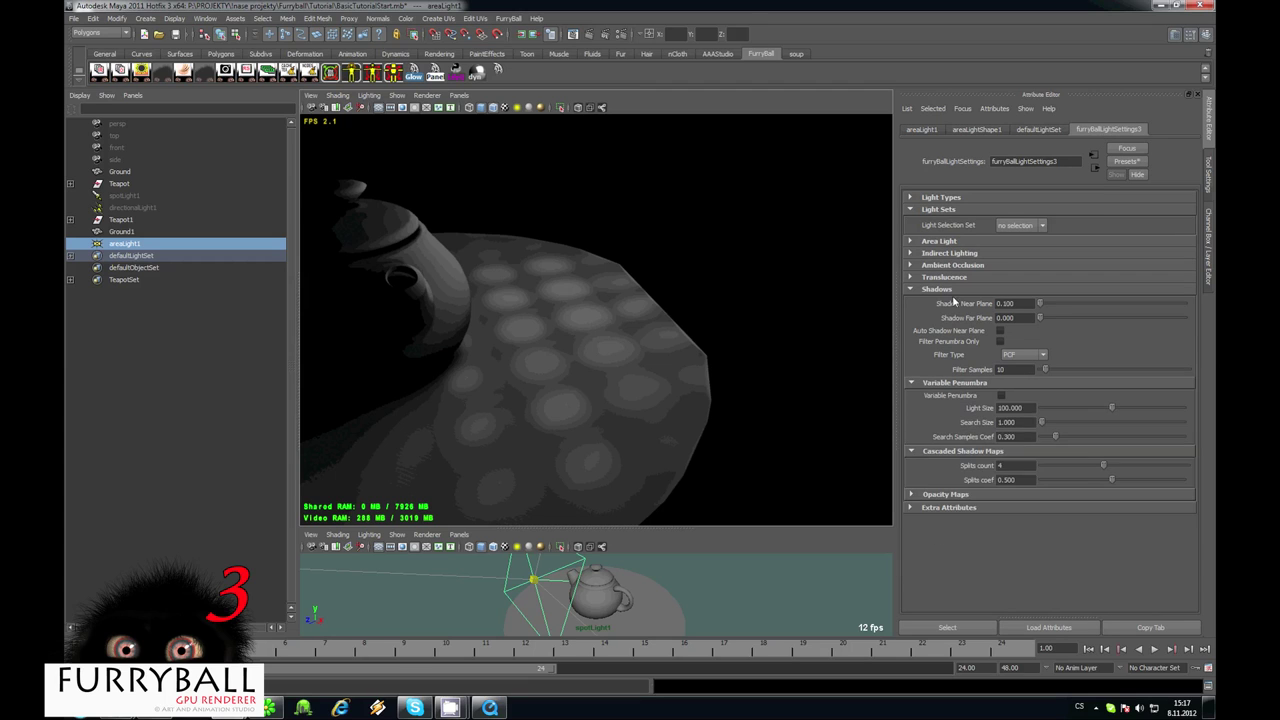
{"action": "left_click", "coordinate": [937, 289]}
{"action": "left_click", "coordinate": [940, 241]}
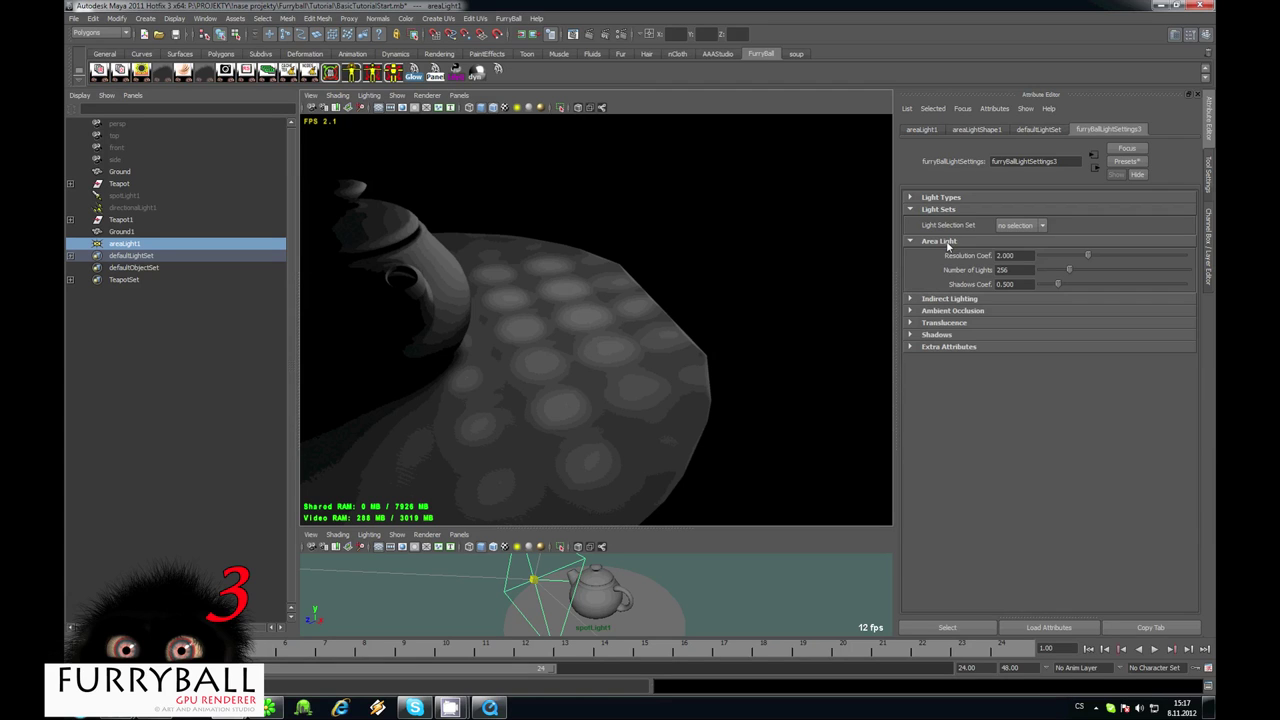
{"action": "double_click", "coordinate": [1024, 270]}
{"action": "type", "text": "512"}
{"action": "key", "text": "Return"}
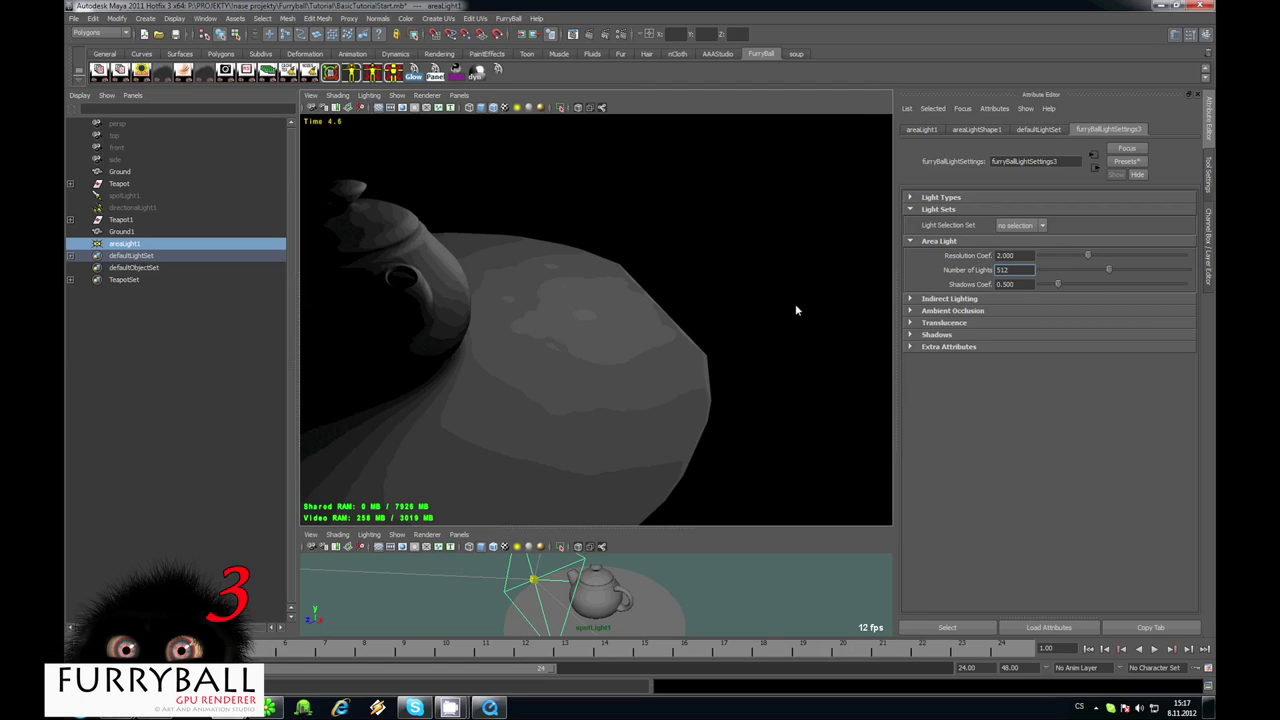
Try a Shadows Coef of 1 for the area light, returning it to 0.5 after comparing the shadows
{"action": "double_click", "coordinate": [1017, 286]}
{"action": "left_click_drag", "start_coordinate": [578, 326], "coordinate": [581, 255], "text": "alt"}
{"action": "scroll", "coordinate": [621, 307], "scroll_direction": "up", "scroll_amount": 3}
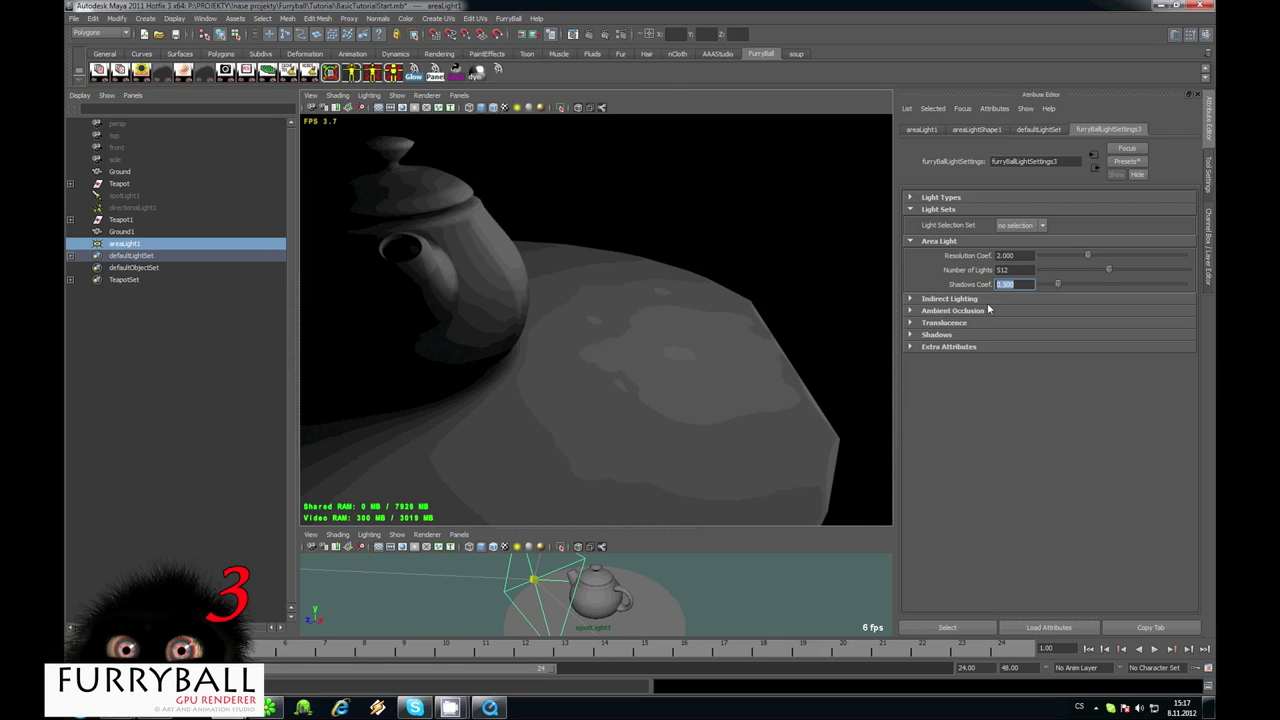
{"action": "type", "text": "1"}
{"action": "key", "text": "Return"}
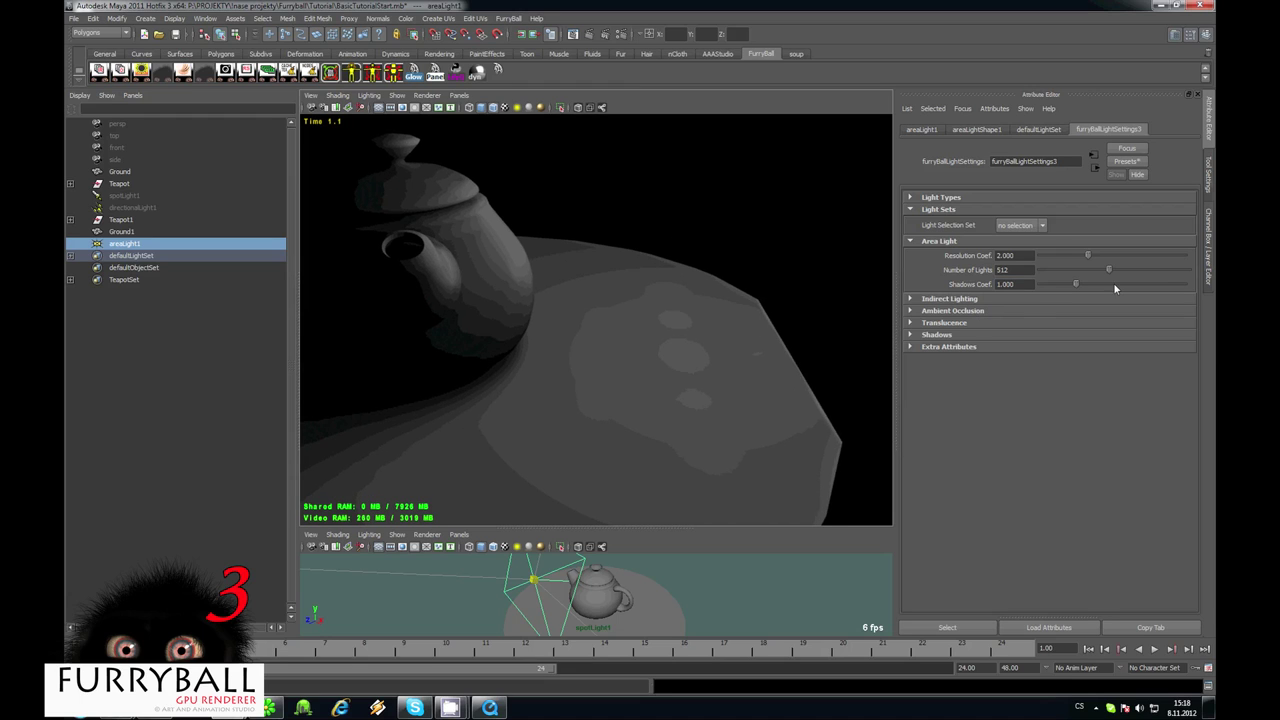
{"action": "left_click_drag", "start_coordinate": [1015, 286], "coordinate": [882, 290]}
{"action": "type", "text": "0.5"}
{"action": "key", "text": "Return"}
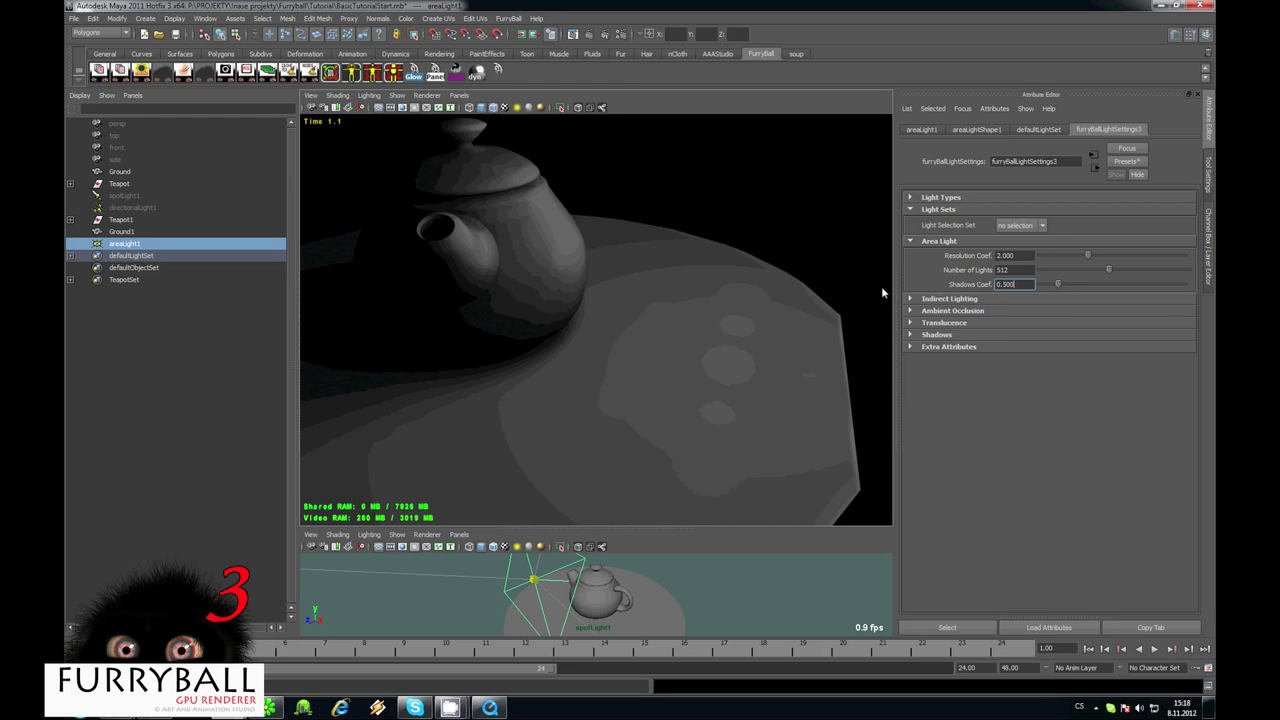
Inspect the area light's soft shadow around the teapot from farther away and other angles
{"action": "left_click", "coordinate": [1008, 258]}
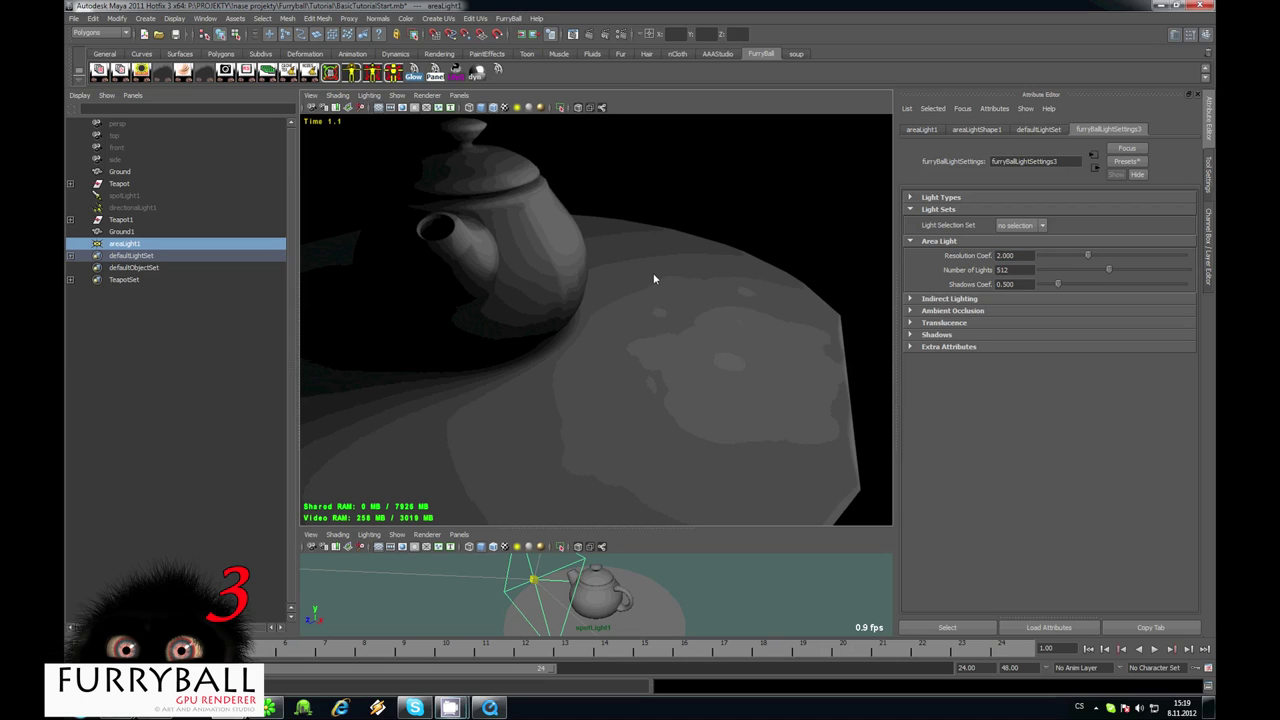
{"action": "right_click_drag", "start_coordinate": [551, 284], "coordinate": [588, 285], "text": "alt"}
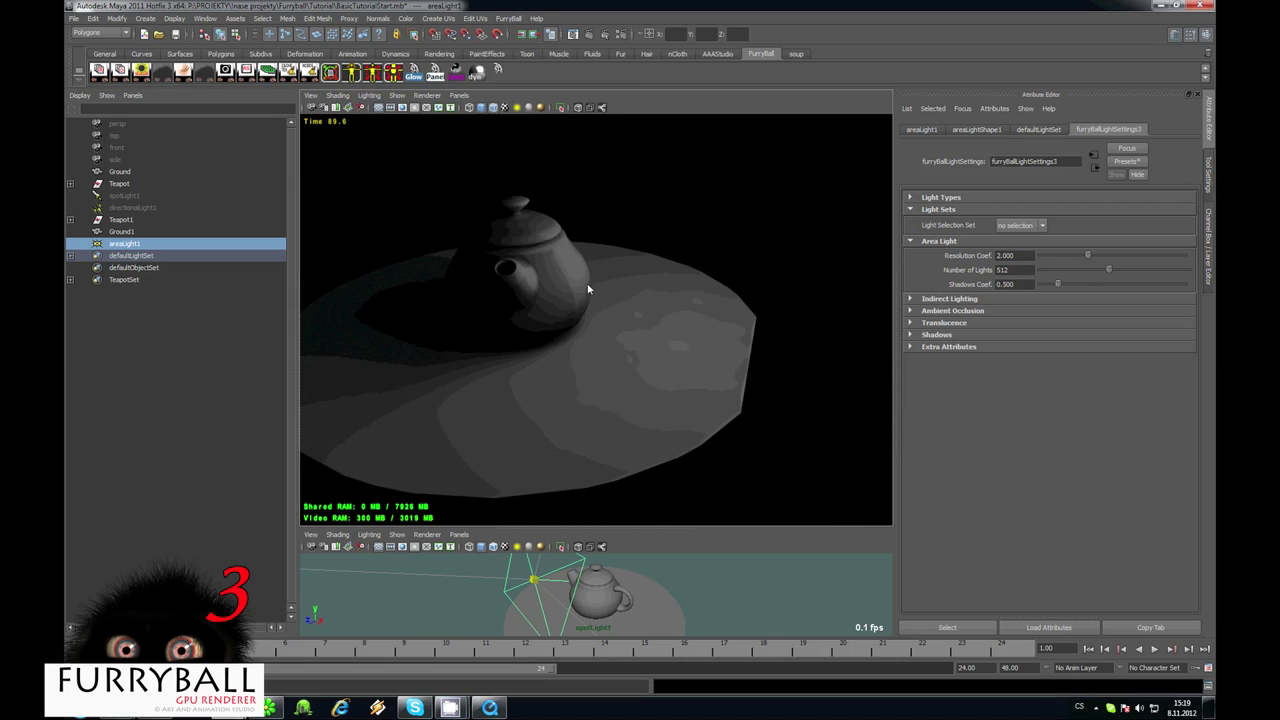
{"action": "left_click_drag", "start_coordinate": [588, 285], "coordinate": [527, 304], "text": "alt"}
{"action": "right_click_drag", "start_coordinate": [595, 304], "coordinate": [672, 289], "text": "alt"}
{"action": "left_click_drag", "start_coordinate": [673, 293], "coordinate": [600, 290], "text": "alt"}
Hide the area light and create a point light in the scene
{"action": "left_click", "coordinate": [131, 246]}
{"action": "key", "text": "ctrl+h"}
{"action": "left_click", "coordinate": [146, 19]}
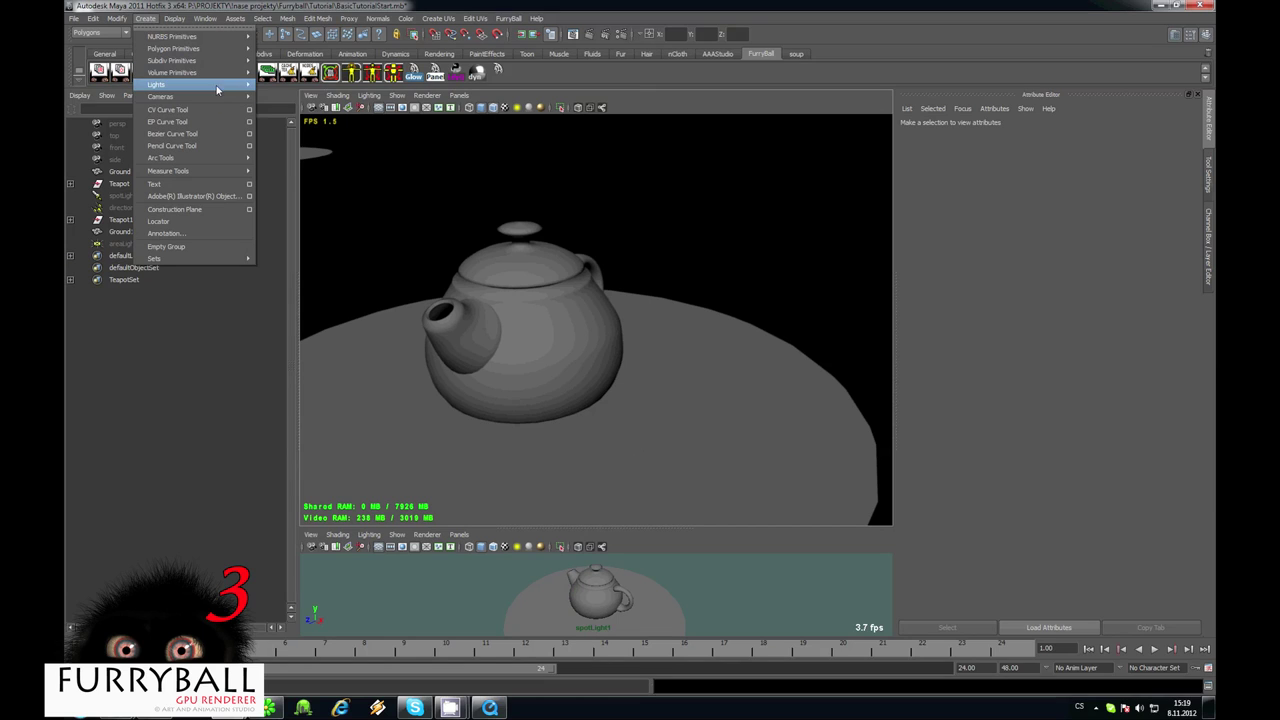
{"action": "mouse_move", "coordinate": [210, 84]}
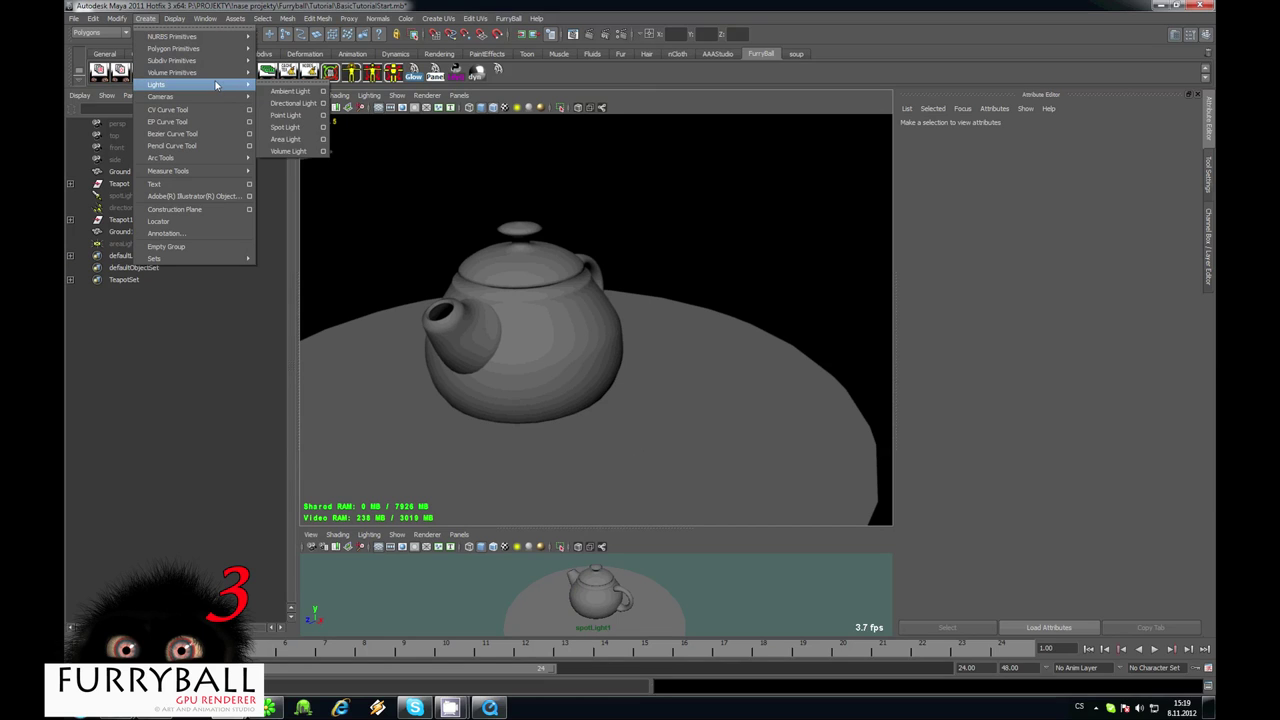
{"action": "left_click", "coordinate": [303, 117]}
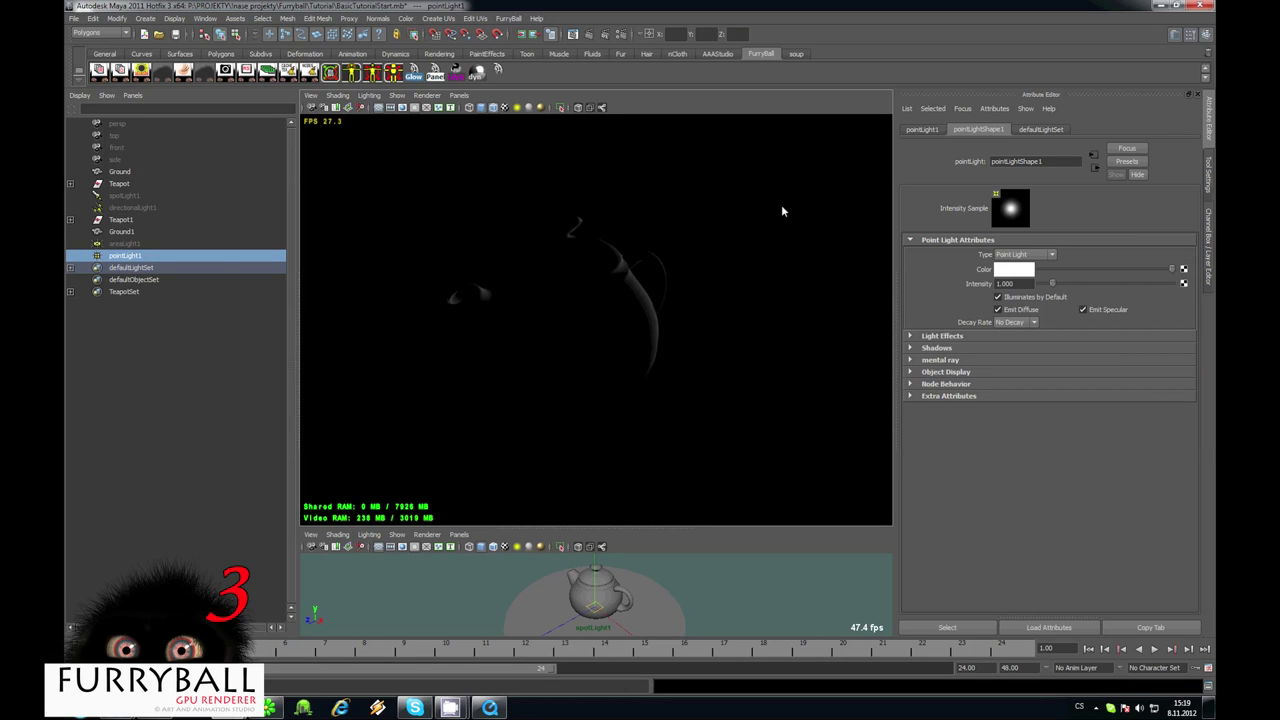
Switch the main viewport to Default Quality Rendering and place the point light above the ground on the teapot's handle side
{"action": "left_click", "coordinate": [434, 97]}
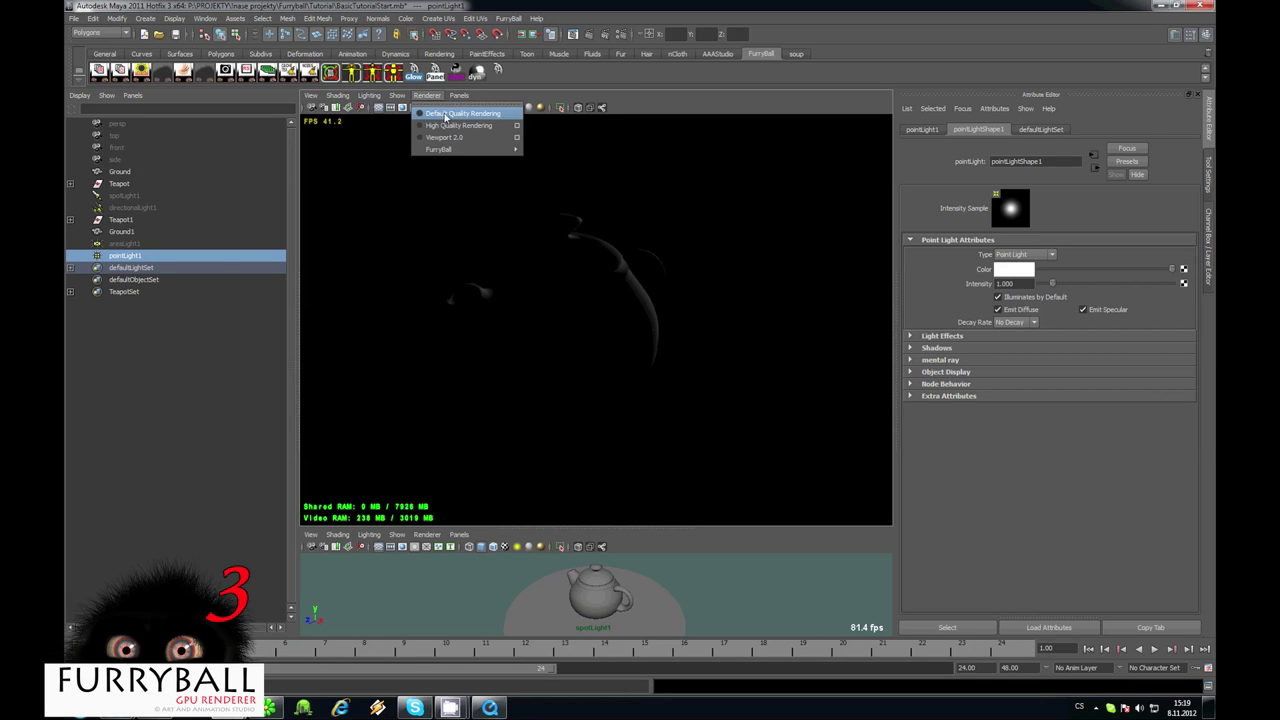
{"action": "left_click", "coordinate": [455, 114]}
{"action": "key", "text": "v"}
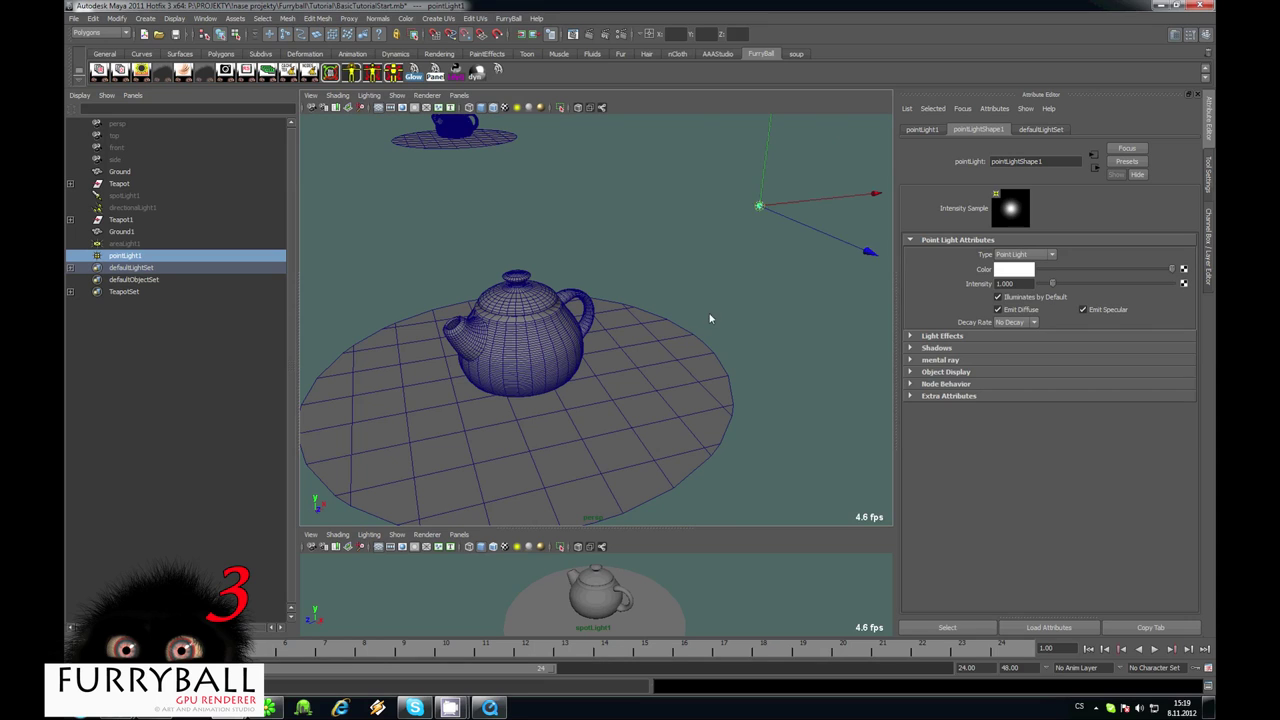
{"action": "middle_click_drag", "start_coordinate": [711, 320], "coordinate": [645, 343]}
{"action": "left_click_drag", "start_coordinate": [661, 318], "coordinate": [667, 209]}
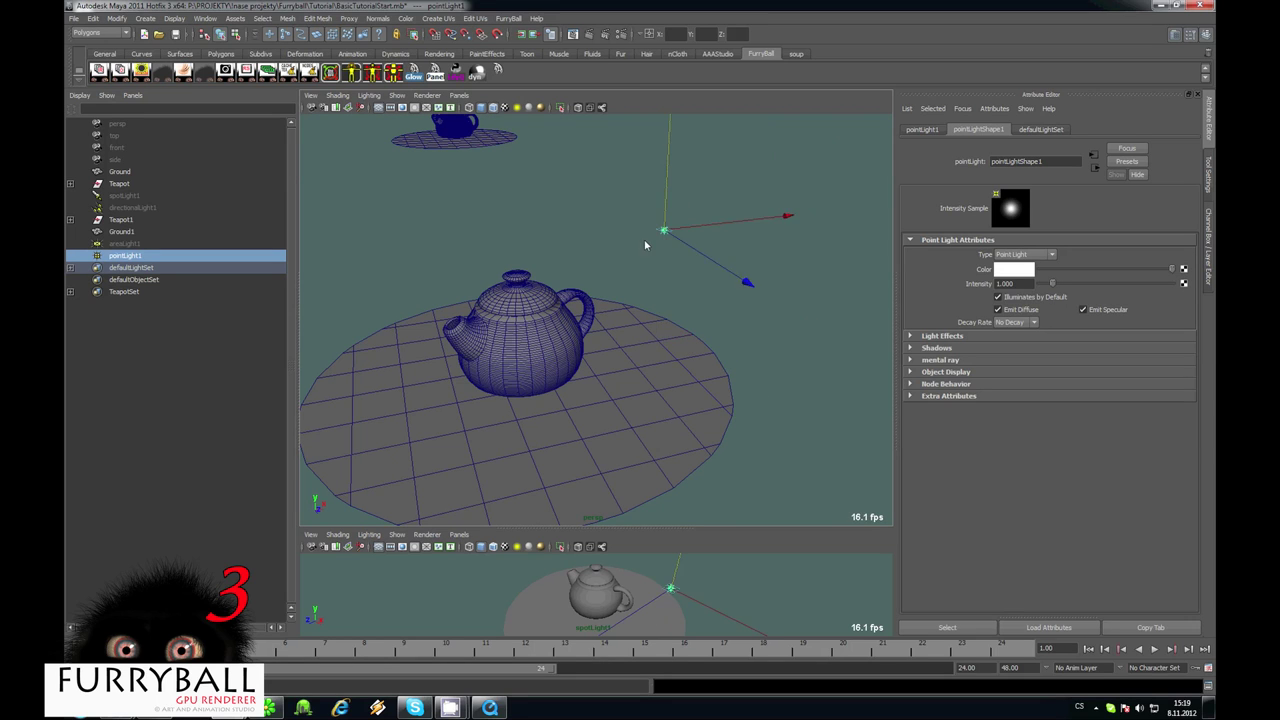
Switch the main viewport to the FurryBall Default renderer with the teapot framed more closely
{"action": "middle_click_drag", "start_coordinate": [646, 246], "coordinate": [600, 280], "text": "alt"}
{"action": "scroll", "coordinate": [600, 280], "scroll_direction": "up", "scroll_amount": 4}
{"action": "left_click", "coordinate": [425, 96]}
{"action": "mouse_move", "coordinate": [440, 149]}
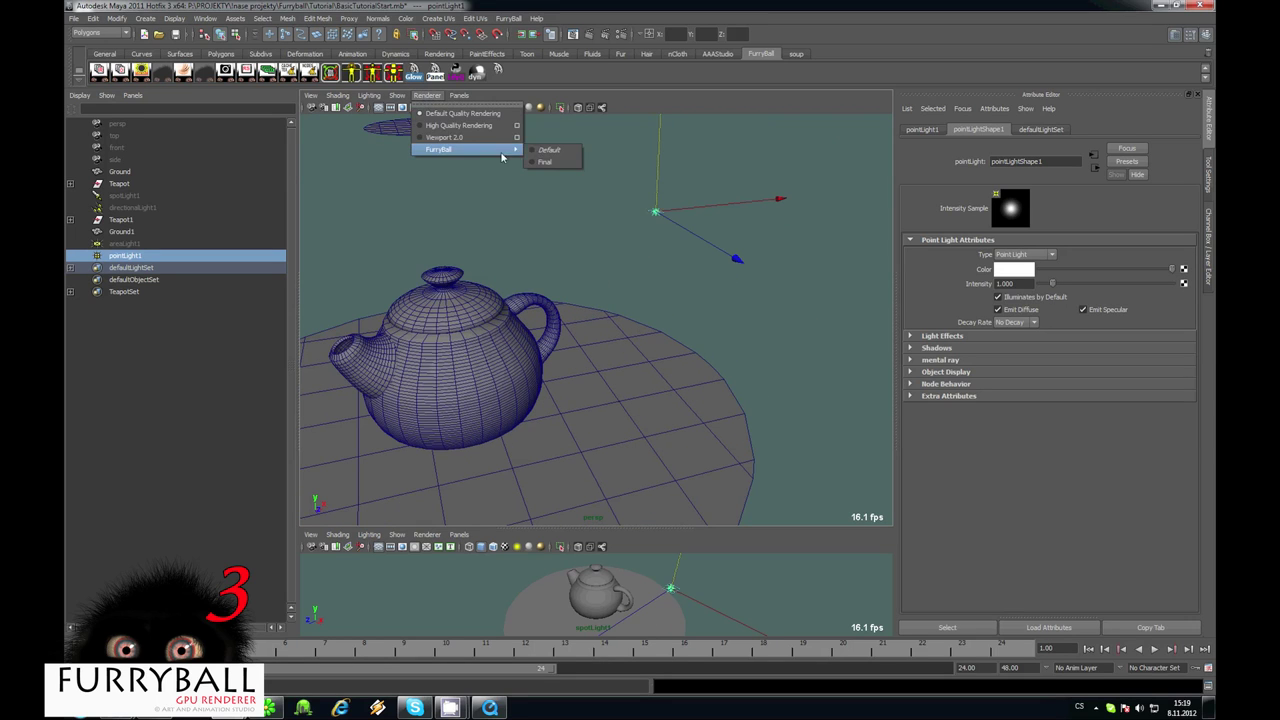
{"action": "left_click", "coordinate": [543, 150]}
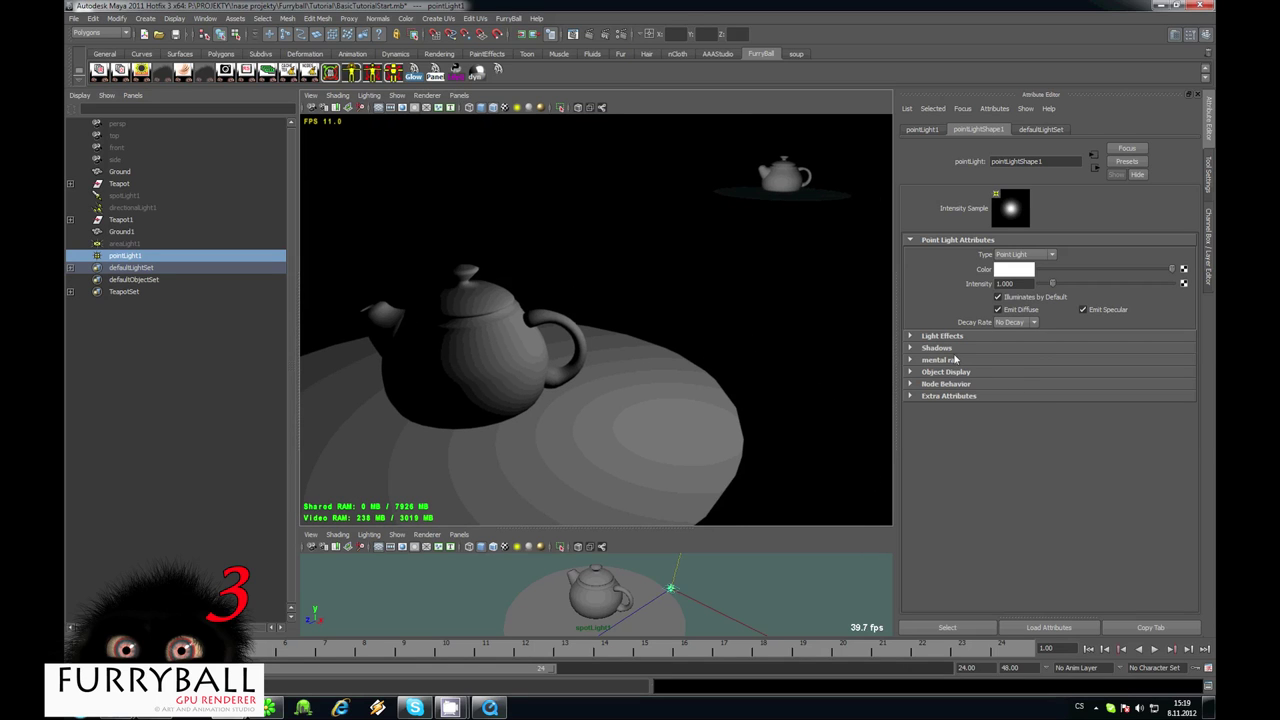
Enable depth map shadows for the point light and inspect the teapot's shadow from several angles
{"action": "left_click", "coordinate": [937, 347]}
{"action": "left_click", "coordinate": [998, 389]}
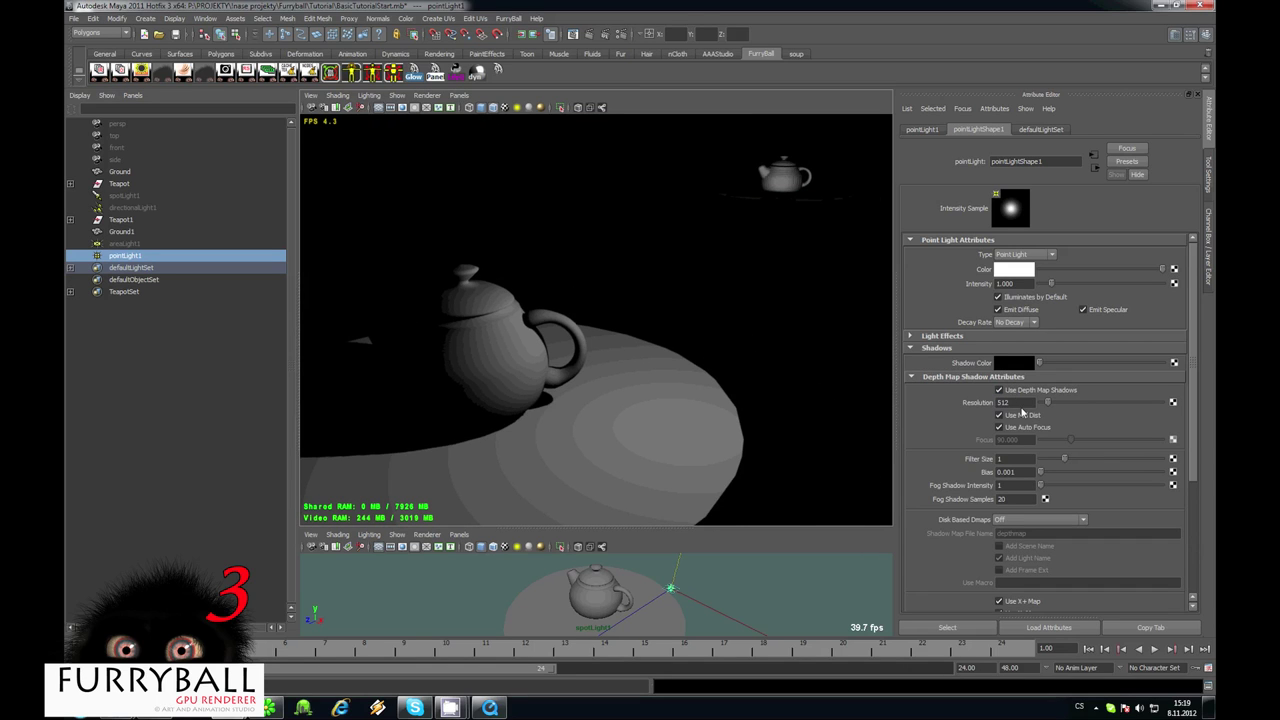
{"action": "left_click_drag", "start_coordinate": [540, 366], "coordinate": [556, 322], "text": "alt"}
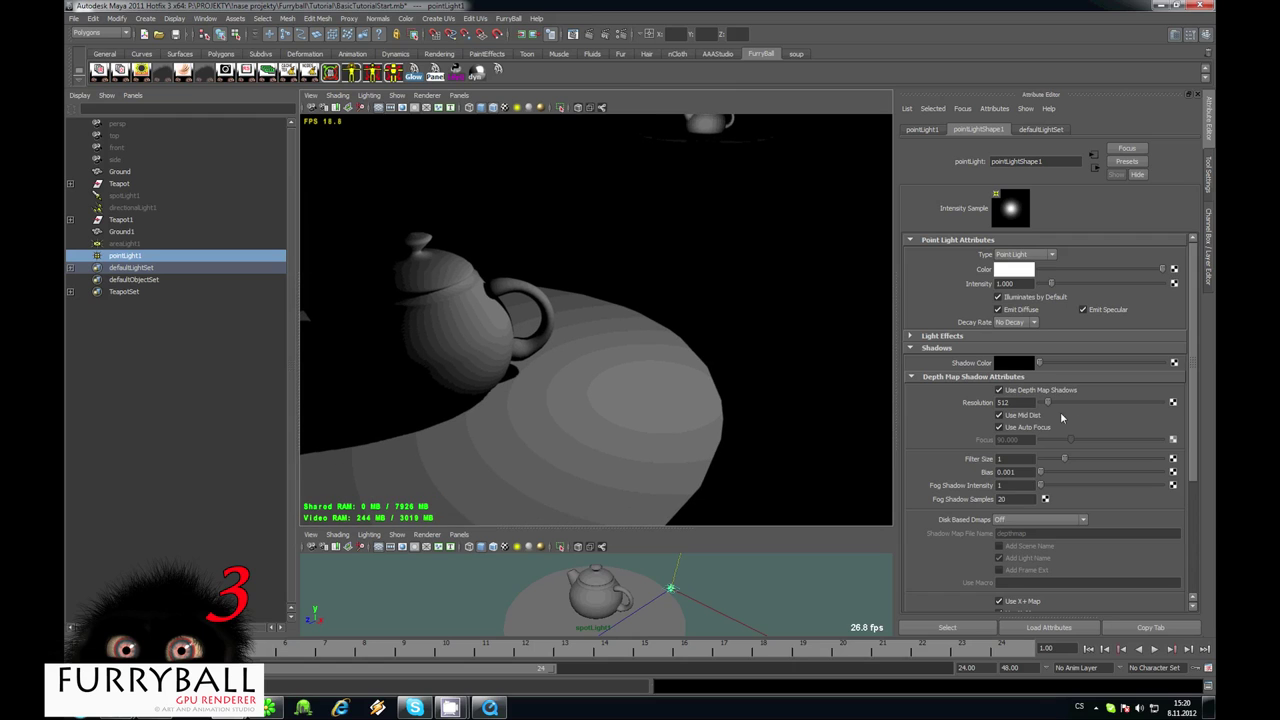
{"action": "left_click", "coordinate": [1020, 404]}
{"action": "left_click_drag", "start_coordinate": [538, 317], "coordinate": [708, 338], "text": "alt"}
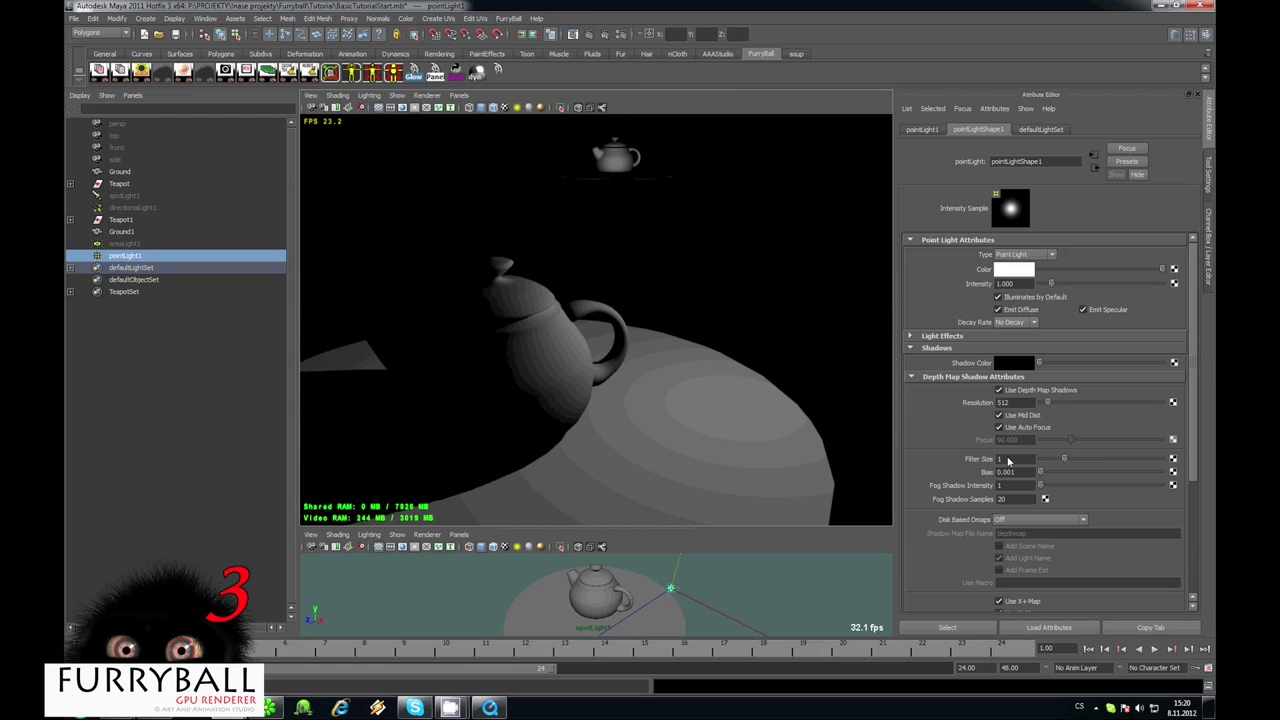
Soften the point light's shadow with a Filter Size of 10, and increase it to 25 after checking the render
{"action": "left_click_drag", "start_coordinate": [1008, 460], "coordinate": [987, 464]}
{"action": "type", "text": "10"}
{"action": "key", "text": "Return"}
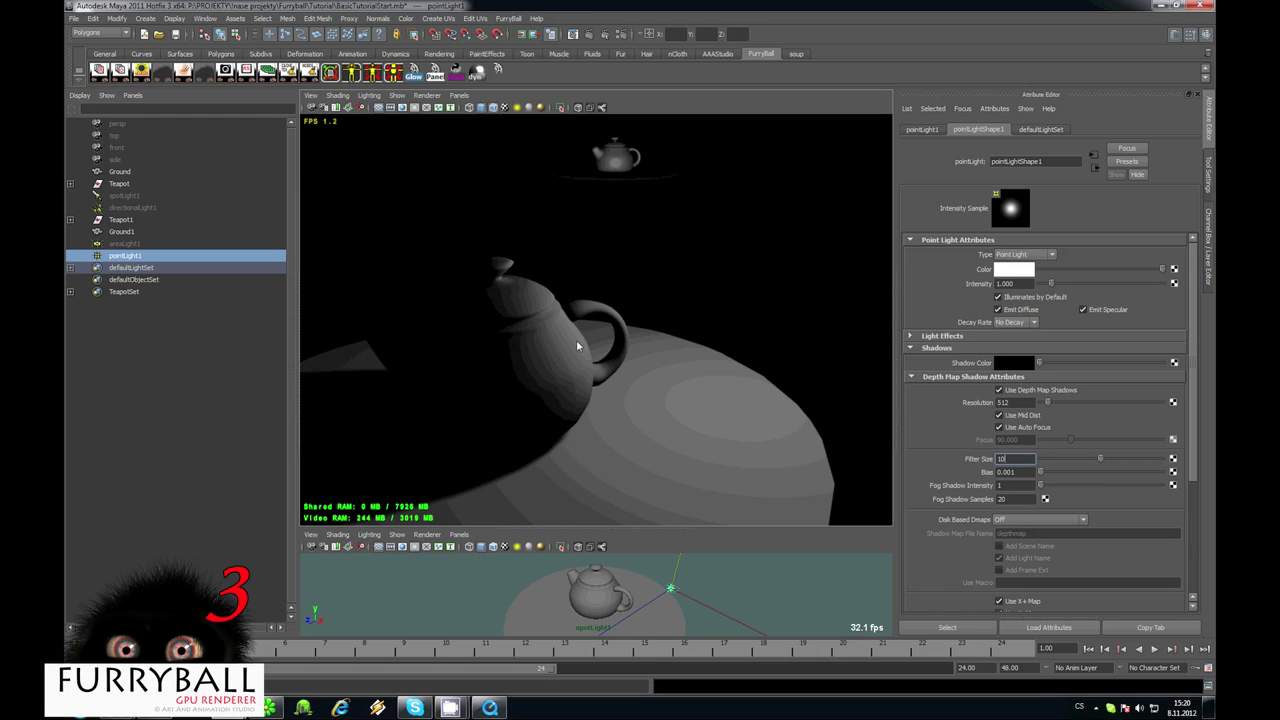
{"action": "left_click_drag", "start_coordinate": [586, 343], "coordinate": [636, 336], "text": "alt"}
{"action": "left_click_drag", "start_coordinate": [1024, 459], "coordinate": [738, 464]}
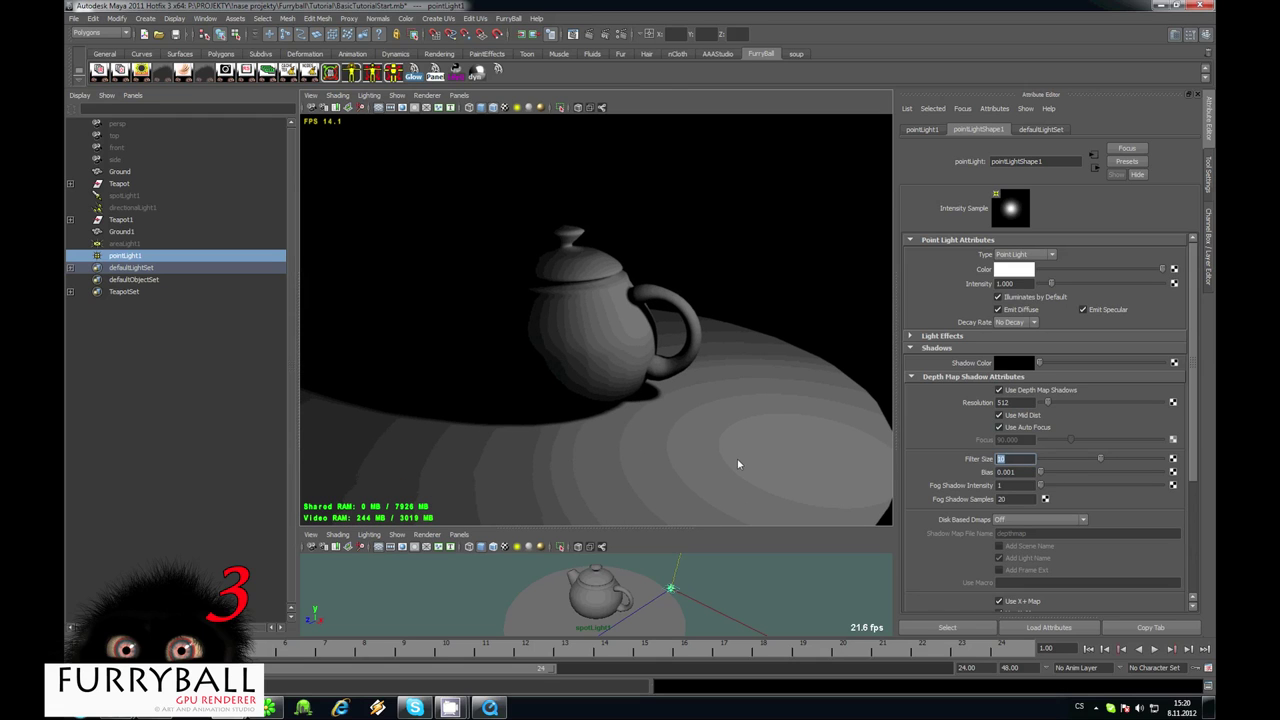
{"action": "type", "text": "25"}
{"action": "key", "text": "Return"}
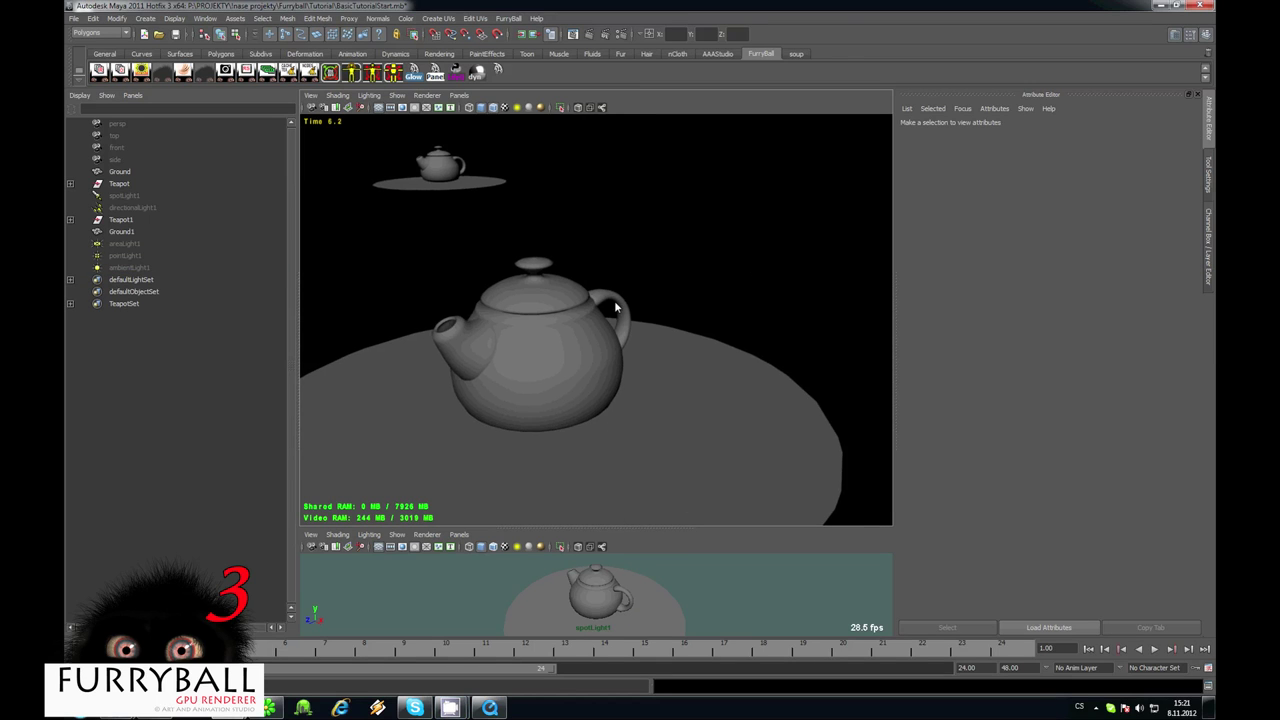
Switch the main viewport back to Default Quality Rendering
{"action": "left_click_drag", "start_coordinate": [614, 300], "coordinate": [566, 280], "text": "alt"}
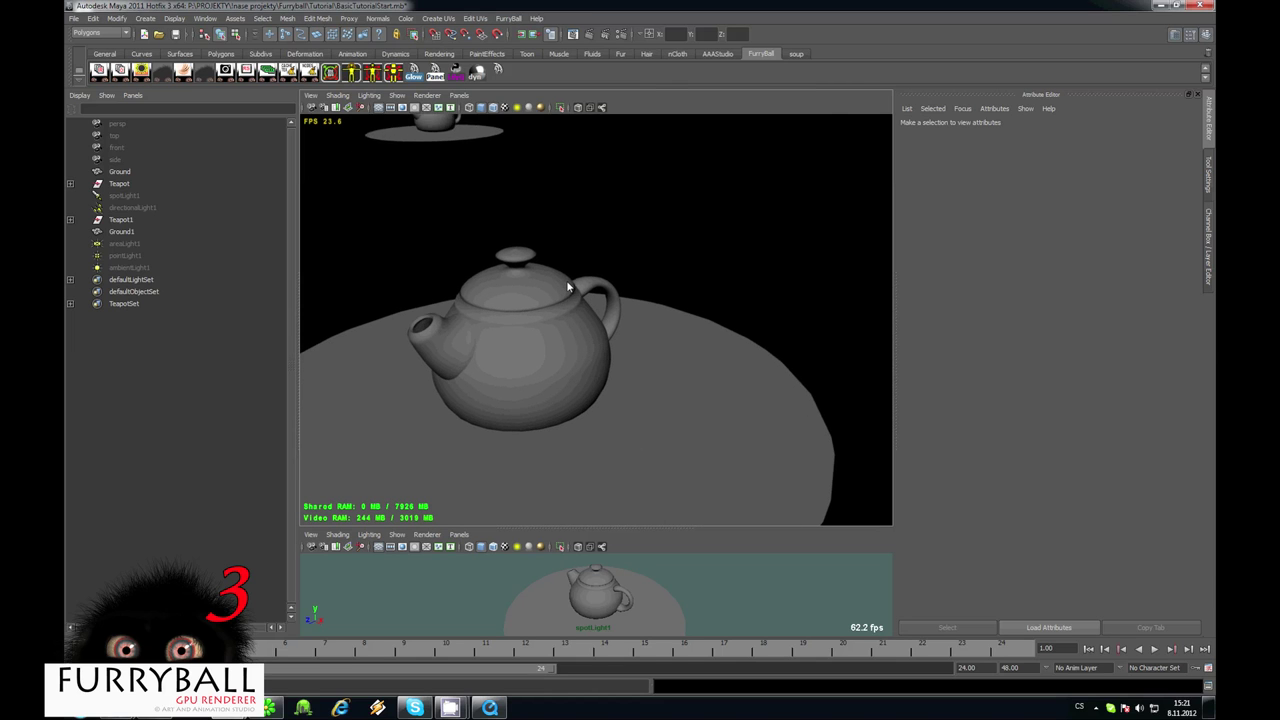
{"action": "left_click", "coordinate": [427, 95]}
{"action": "left_click", "coordinate": [435, 114]}
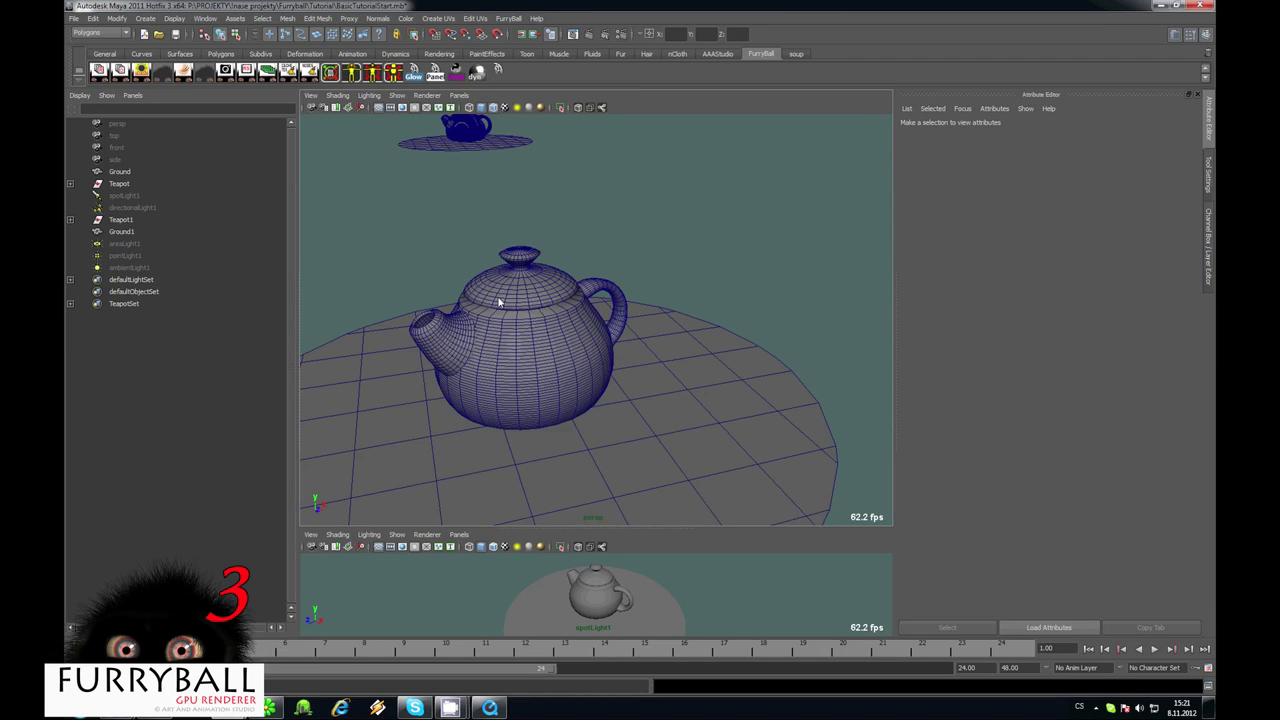
Duplicate the large teapot's body, lid, spout and handle, and move the copy above the ground on the handle side
{"action": "left_click", "coordinate": [567, 393]}
{"action": "left_click_drag", "start_coordinate": [567, 393], "coordinate": [488, 343], "text": "alt"}
{"action": "left_click", "coordinate": [451, 327], "text": "shift"}
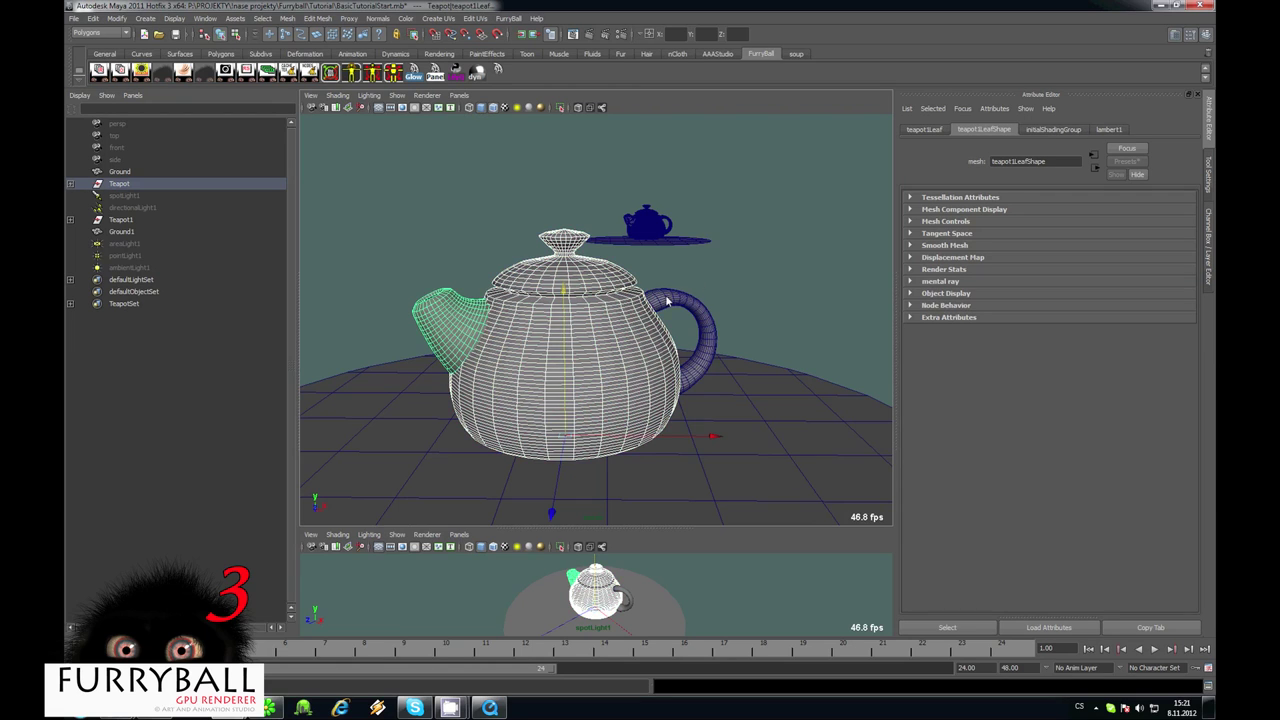
{"action": "left_click", "coordinate": [667, 298], "text": "shift"}
{"action": "left_click_drag", "start_coordinate": [650, 310], "coordinate": [701, 338], "text": "alt"}
{"action": "key", "text": "ctrl+d"}
{"action": "middle_click_drag", "start_coordinate": [613, 294], "coordinate": [605, 327], "text": "alt"}
{"action": "left_click_drag", "start_coordinate": [535, 326], "coordinate": [537, 190]}
Combine the duplicated teapot parts into a single polygon mesh
{"action": "left_click_drag", "start_coordinate": [585, 262], "coordinate": [948, 311], "text": "alt"}
{"action": "left_click_drag", "start_coordinate": [540, 345], "coordinate": [609, 360], "text": "alt"}
{"action": "right_click_drag", "start_coordinate": [609, 360], "coordinate": [400, 240], "text": "alt"}
{"action": "left_click_drag", "start_coordinate": [370, 205], "coordinate": [413, 198], "text": "alt"}
{"action": "left_click", "coordinate": [219, 54]}
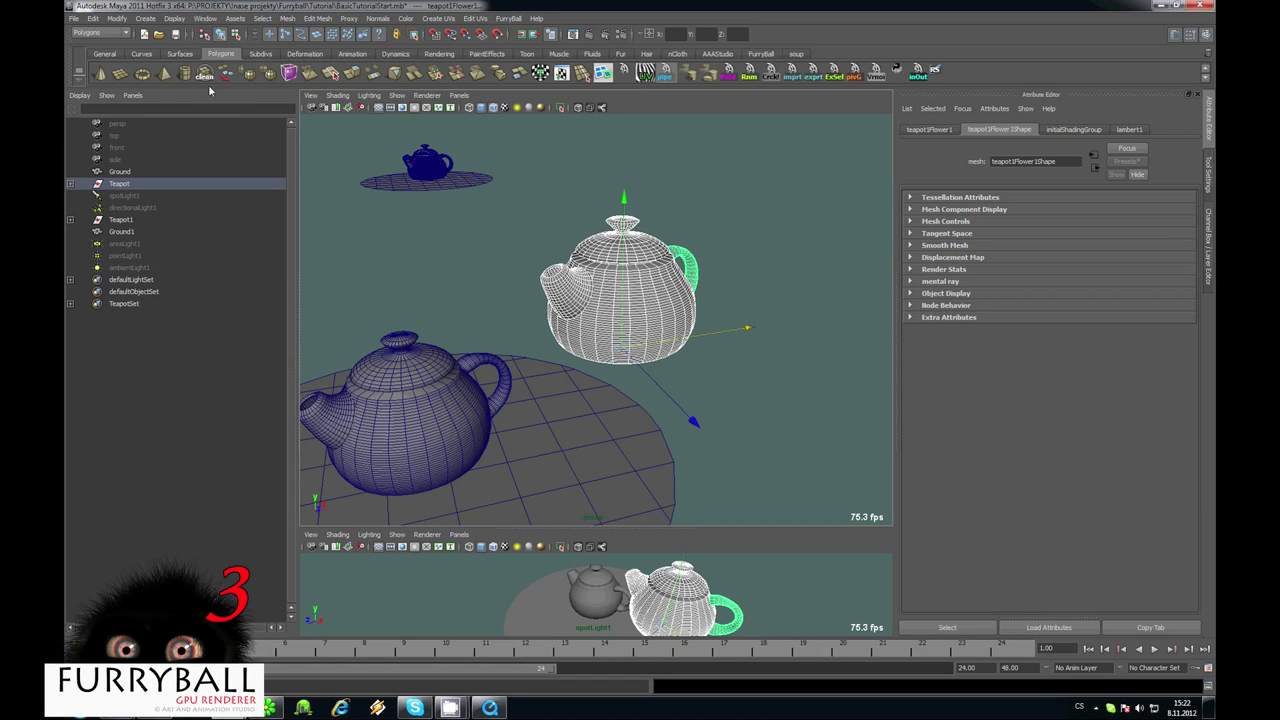
{"action": "left_click", "coordinate": [204, 76]}
{"action": "left_click_drag", "start_coordinate": [605, 280], "coordinate": [587, 270], "text": "alt"}
{"action": "right_click_drag", "start_coordinate": [586, 271], "coordinate": [624, 323], "text": "alt"}
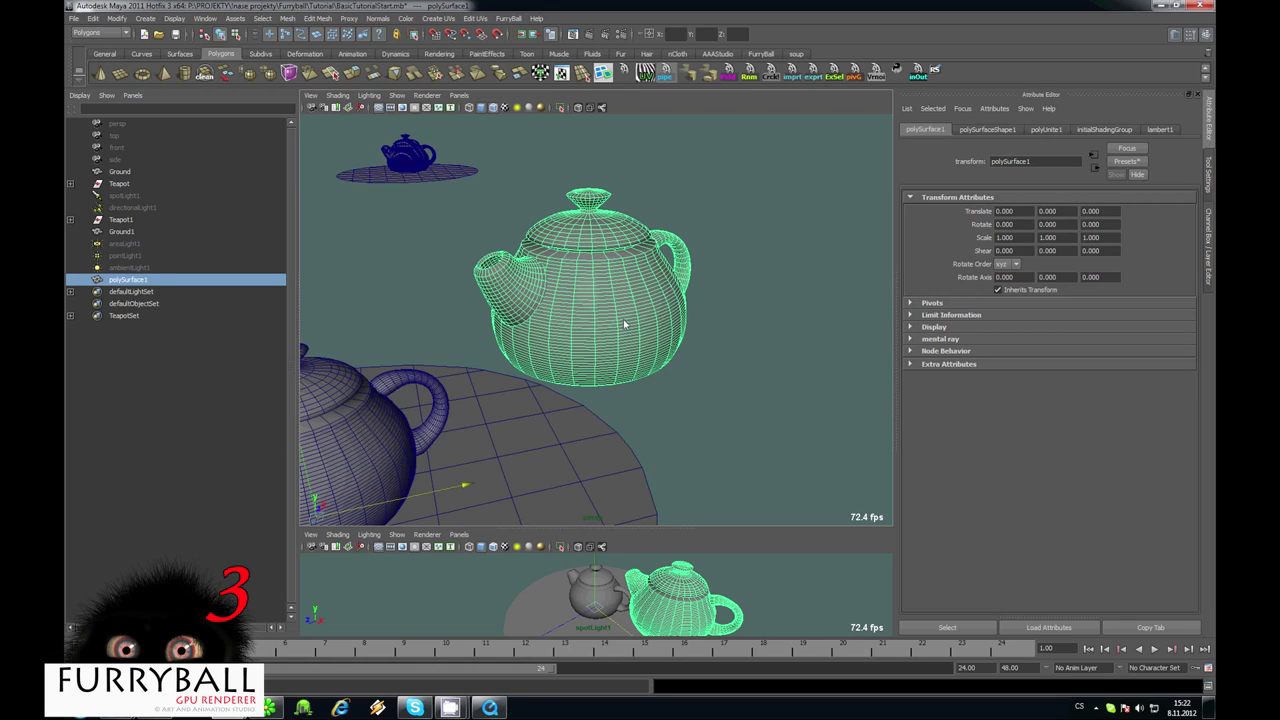
Delete the combined teapot's construction history and center its pivot
{"action": "key", "text": "alt+shift+d"}
{"action": "middle_click_drag", "start_coordinate": [367, 186], "coordinate": [407, 173], "text": "alt"}
{"action": "left_click", "coordinate": [119, 24]}
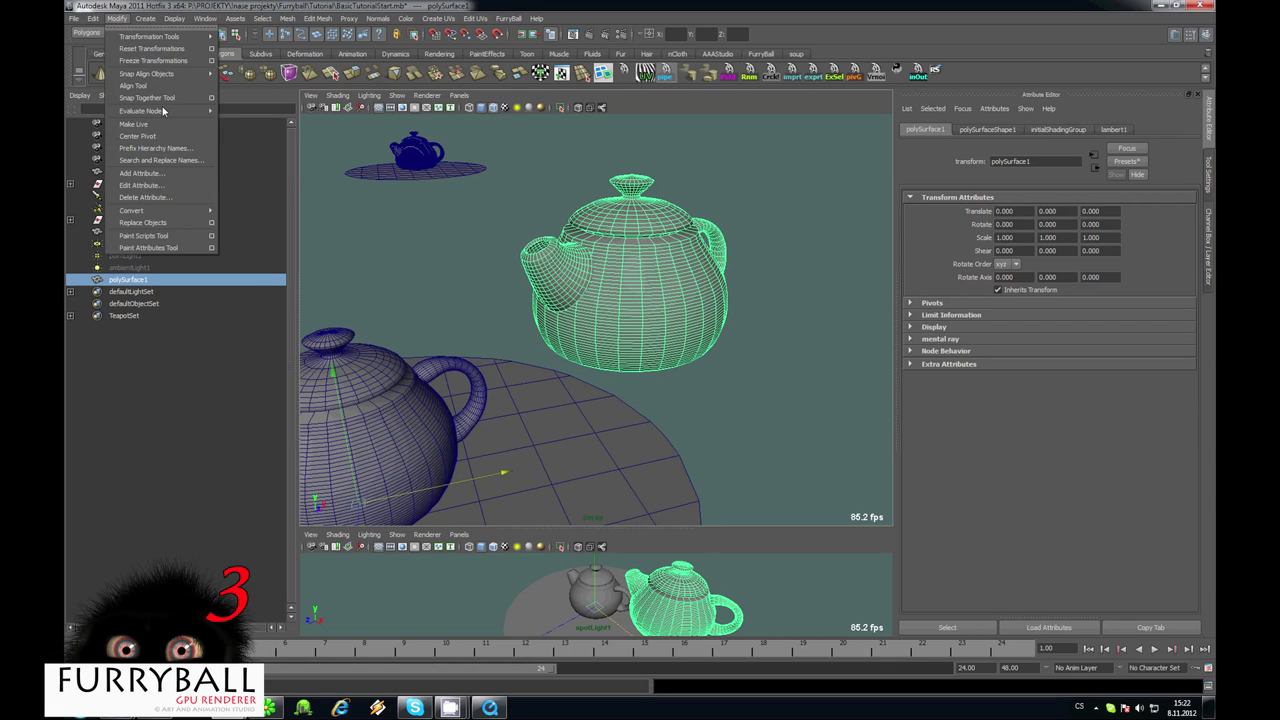
{"action": "left_click", "coordinate": [165, 137]}
Scale the combined teapot uniformly to about 0.518 of its size
{"action": "middle_click_drag", "start_coordinate": [777, 235], "coordinate": [641, 293]}
{"action": "mouse_move", "coordinate": [680, 285]}
{"action": "left_mouse_down", "text": "alt"}
{"action": "mouse_move", "coordinate": [626, 300]}
{"action": "mouse_move", "coordinate": [695, 270]}
{"action": "left_mouse_up", "text": "alt"}
{"action": "mouse_move", "coordinate": [695, 270]}
{"action": "middle_mouse_down", "text": "alt"}
{"action": "mouse_move", "coordinate": [614, 266]}
{"action": "mouse_move", "coordinate": [692, 258]}
{"action": "middle_mouse_up", "text": "alt"}
{"action": "key", "text": "w"}
{"action": "left_click_drag", "start_coordinate": [692, 258], "coordinate": [630, 270], "text": "alt"}
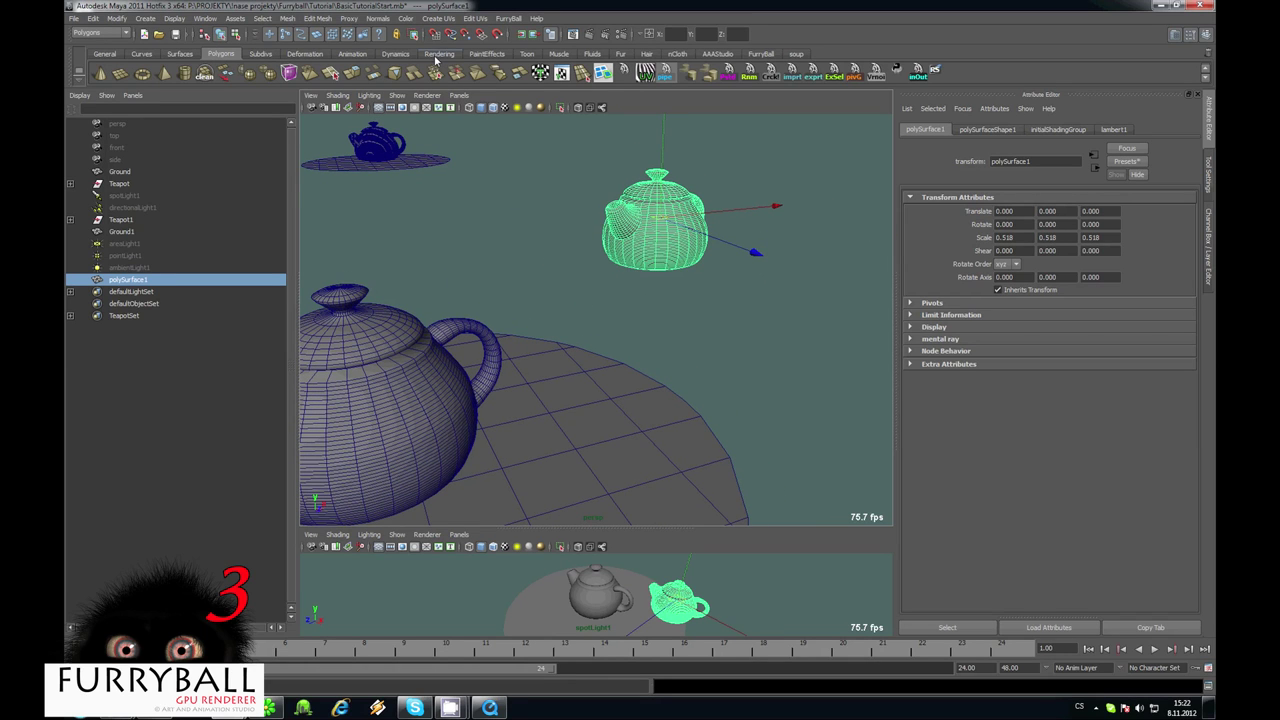
Assign a new Lambert material to the scaled teapot and switch the main viewport to the FurryBall Default renderer
{"action": "left_click", "coordinate": [437, 54]}
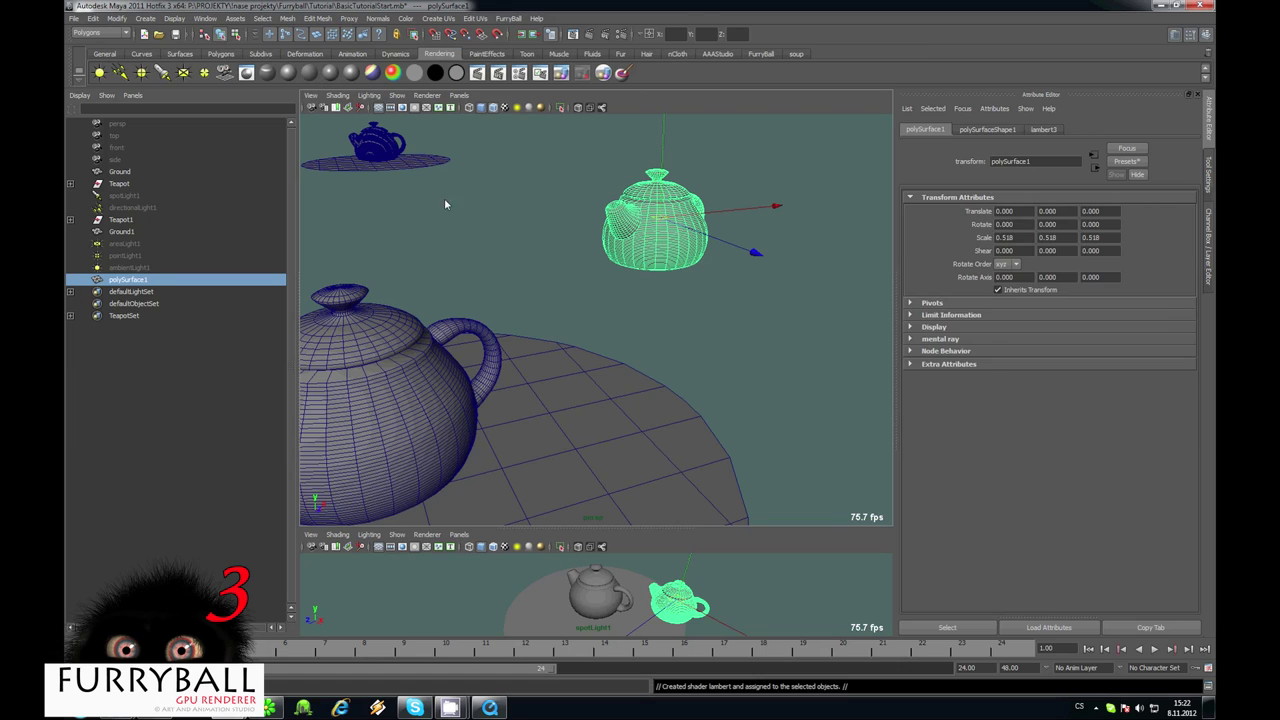
{"action": "left_click", "coordinate": [427, 95]}
{"action": "mouse_move", "coordinate": [494, 149]}
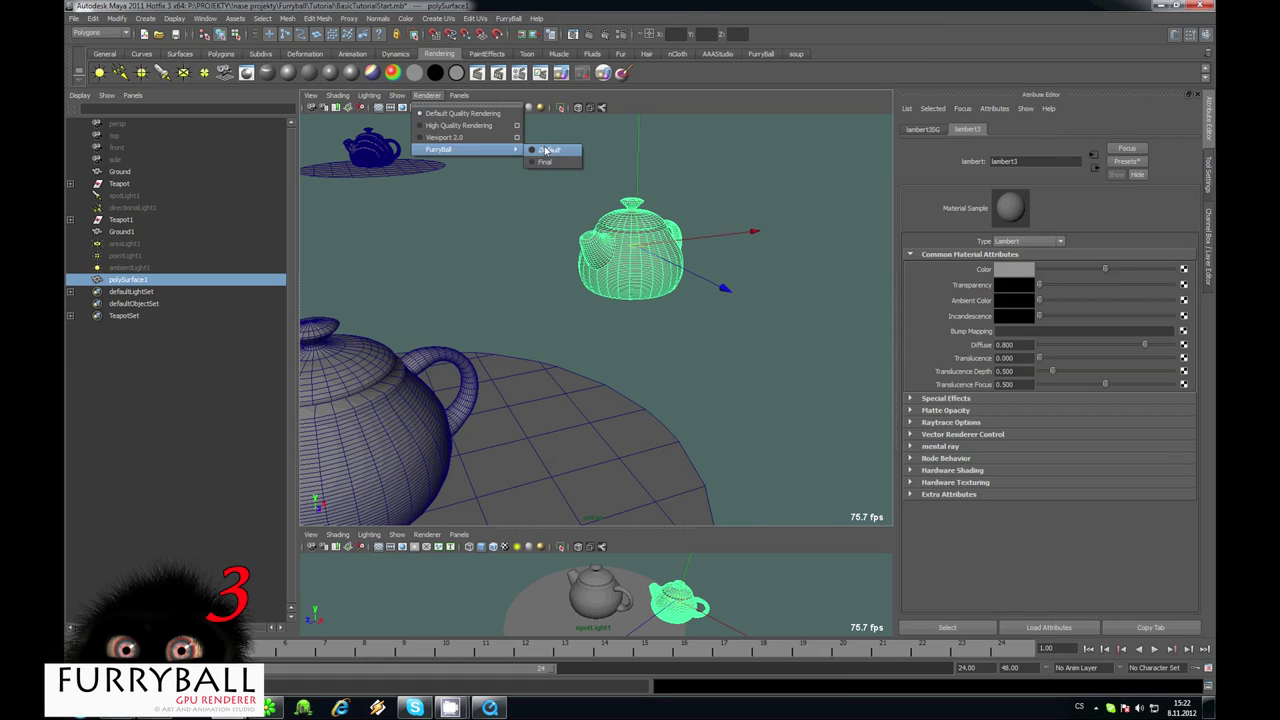
{"action": "left_click", "coordinate": [546, 154]}
{"action": "left_click_drag", "start_coordinate": [596, 273], "coordinate": [690, 355], "text": "alt"}
Set the new Lambert's color to black and its incandescence to full white
{"action": "left_click_drag", "start_coordinate": [1104, 269], "coordinate": [1039, 270]}
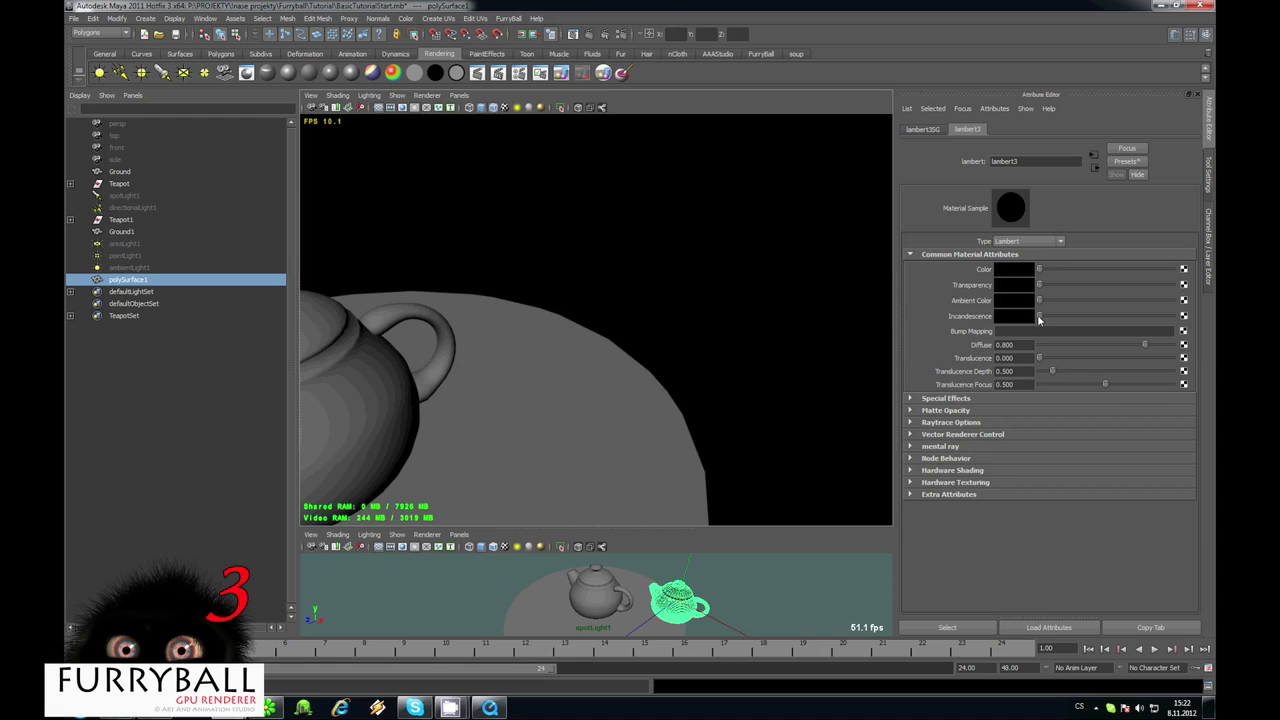
{"action": "left_click_drag", "start_coordinate": [1037, 314], "coordinate": [1172, 316]}
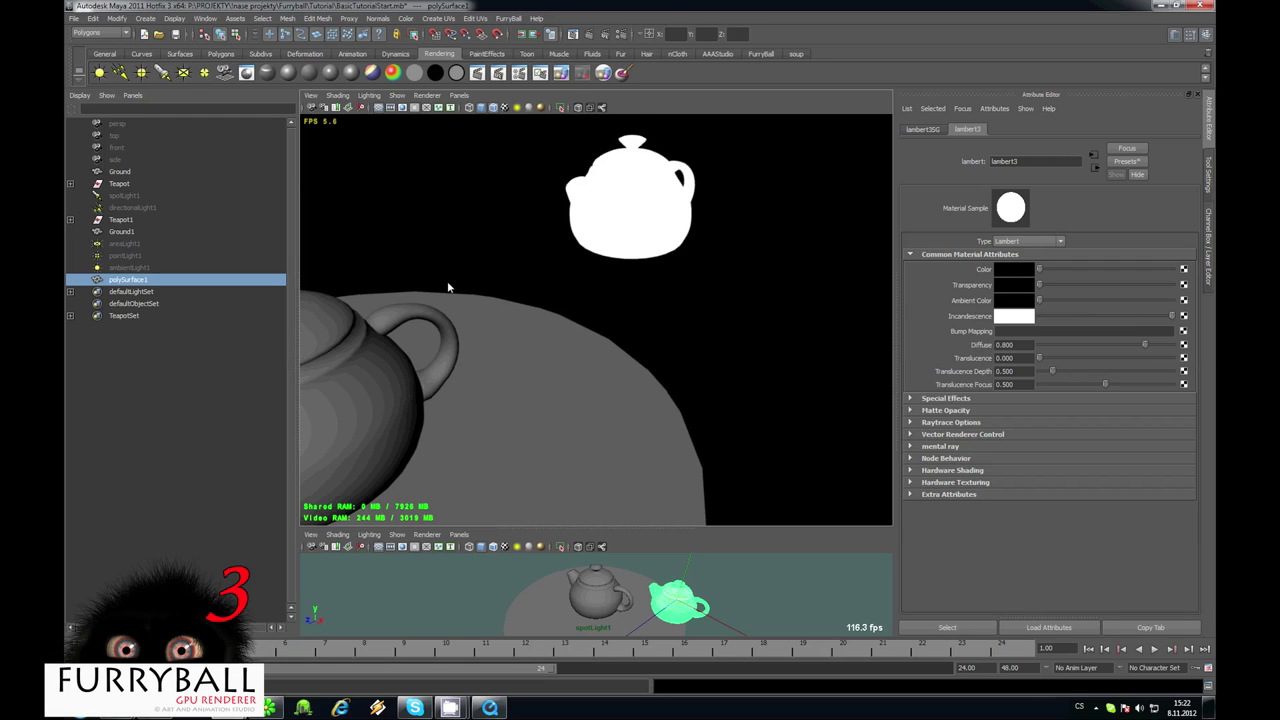
{"action": "left_click_drag", "start_coordinate": [448, 287], "coordinate": [580, 240], "text": "alt"}
Add new FurryBall mesh attributes to the glowing white teapot
{"action": "left_click", "coordinate": [643, 234]}
{"action": "left_click", "coordinate": [508, 18]}
{"action": "mouse_move", "coordinate": [545, 87]}
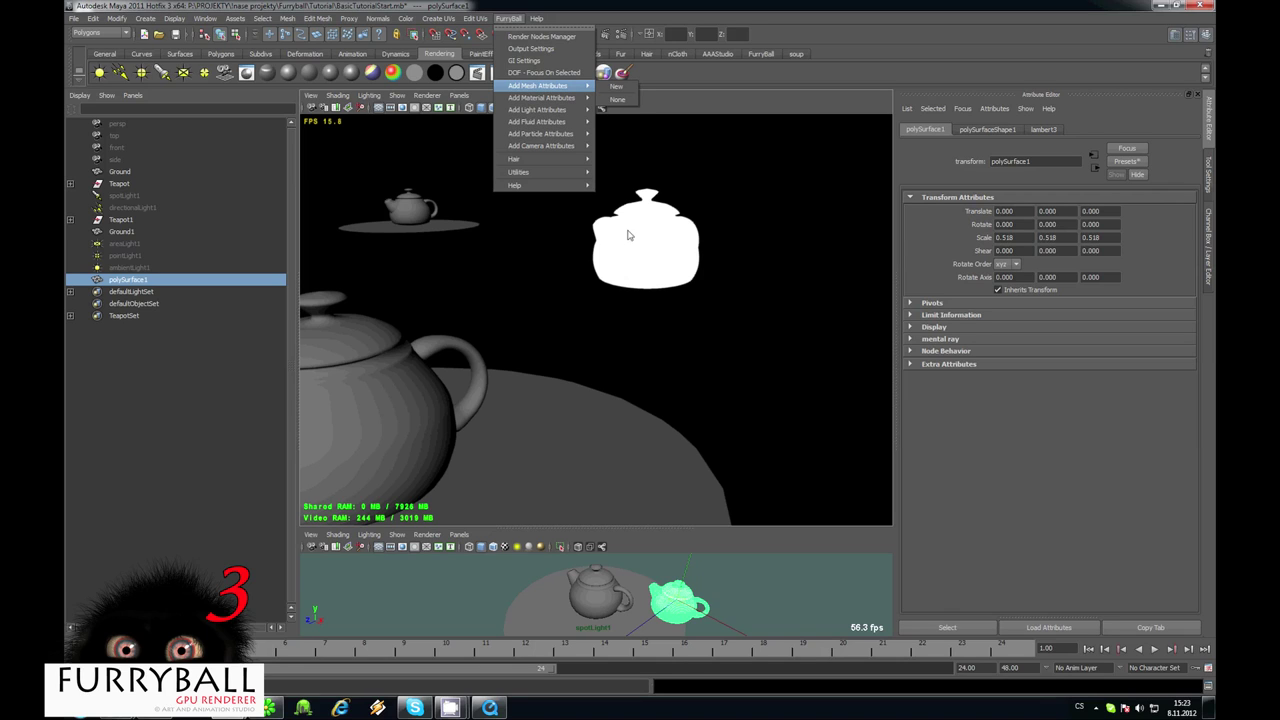
{"action": "left_click", "coordinate": [617, 93]}
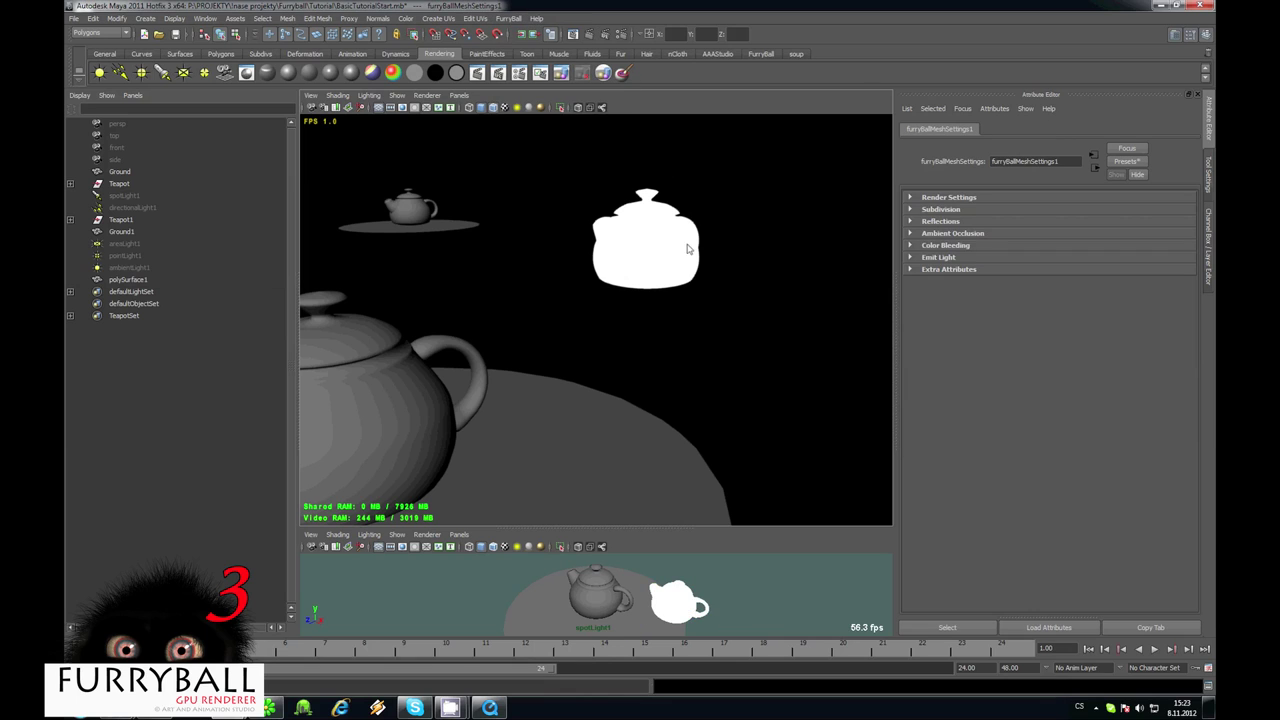
{"action": "left_click_drag", "start_coordinate": [627, 266], "coordinate": [658, 262], "text": "alt"}
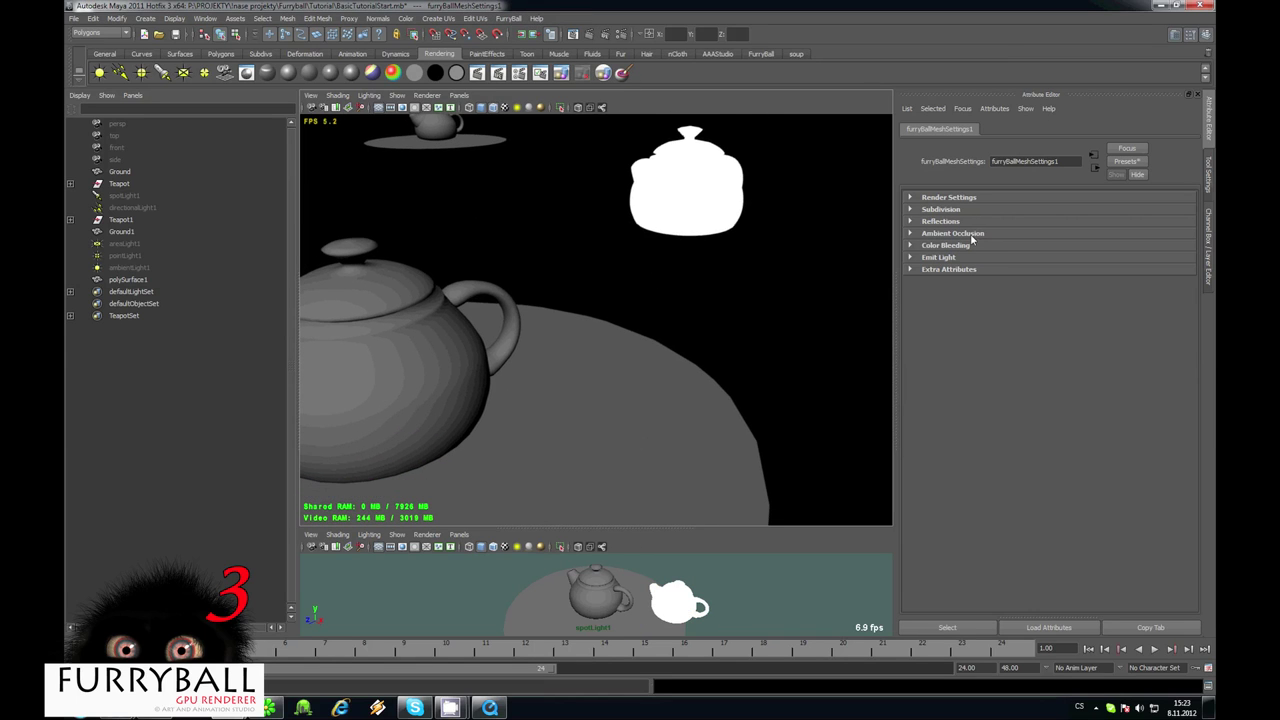
Enable Emit Light in the glowing teapot's mesh settings and view the lighting on the large teapot and ground
{"action": "left_click", "coordinate": [944, 259]}
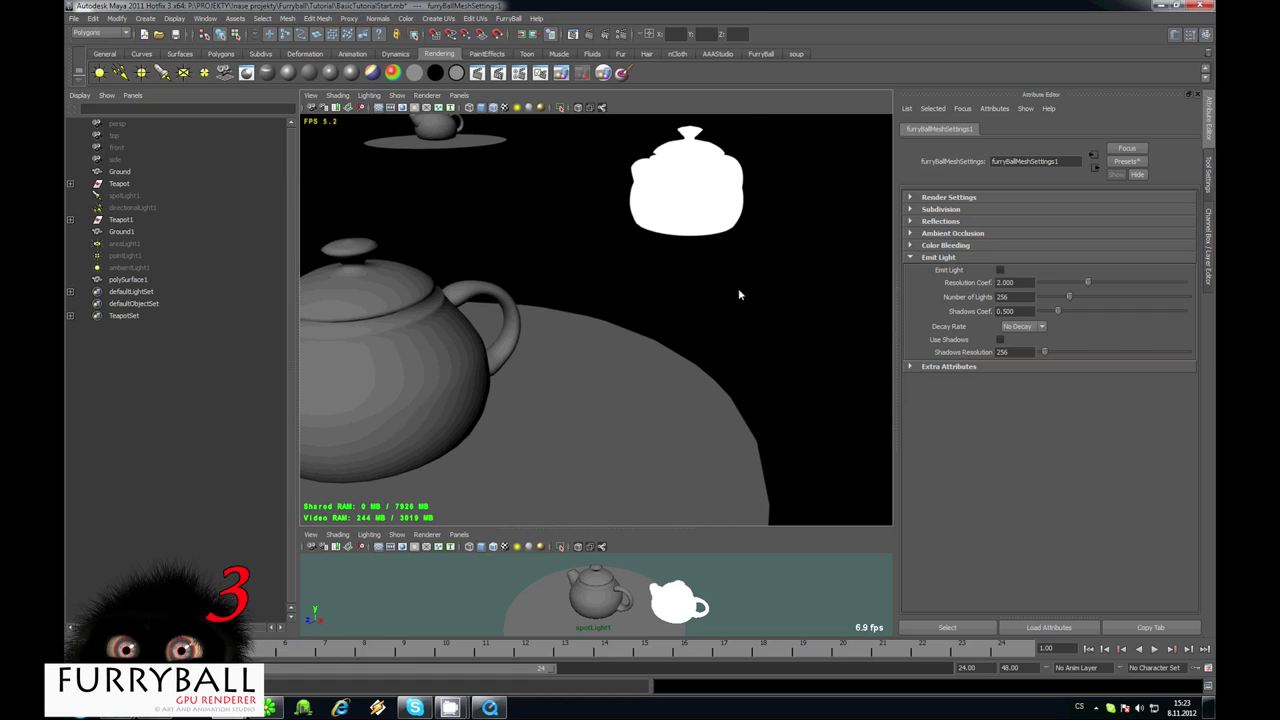
{"action": "left_click", "coordinate": [1000, 270]}
{"action": "left_click_drag", "start_coordinate": [711, 273], "coordinate": [626, 294], "text": "alt"}
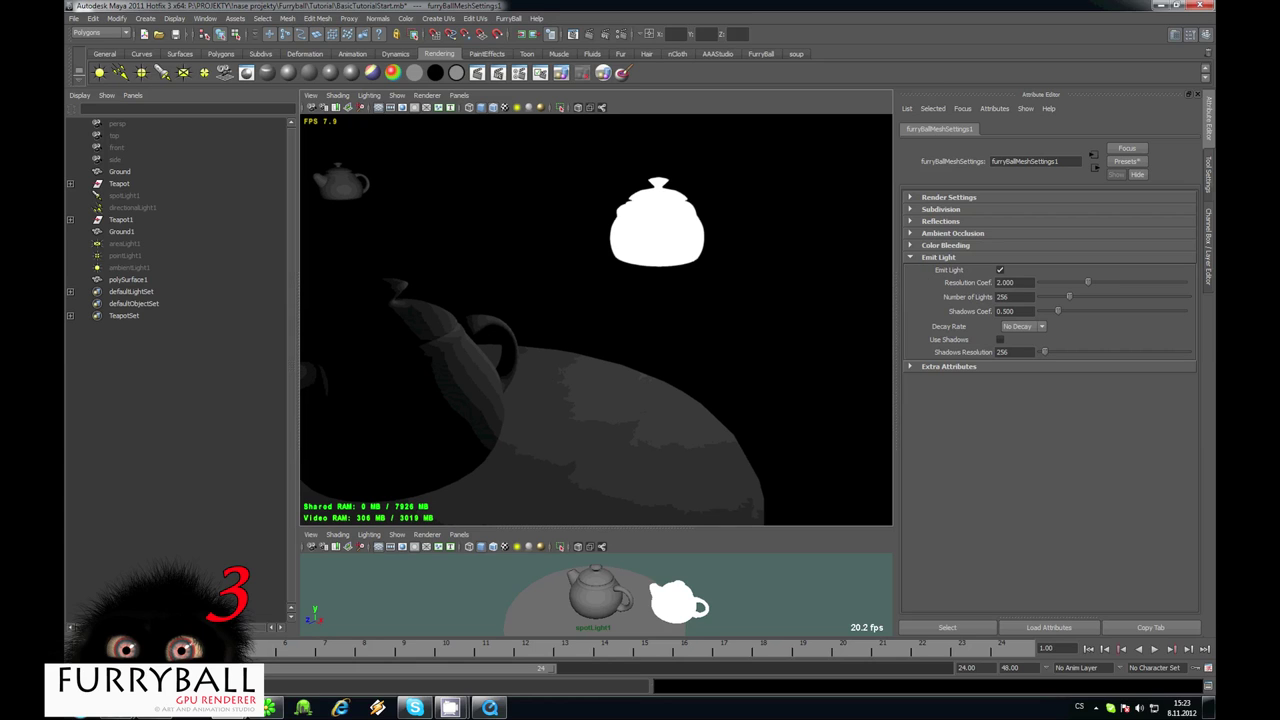
{"action": "mouse_move", "coordinate": [735, 310]}
{"action": "left_mouse_down", "text": "alt"}
{"action": "mouse_move", "coordinate": [704, 333]}
{"action": "mouse_move", "coordinate": [720, 330]}
{"action": "left_mouse_up", "text": "alt"}
Set the emitted light's decay rate to Linear and enable its shadows with a Shadows Resolution of 64
{"action": "left_click", "coordinate": [1022, 326]}
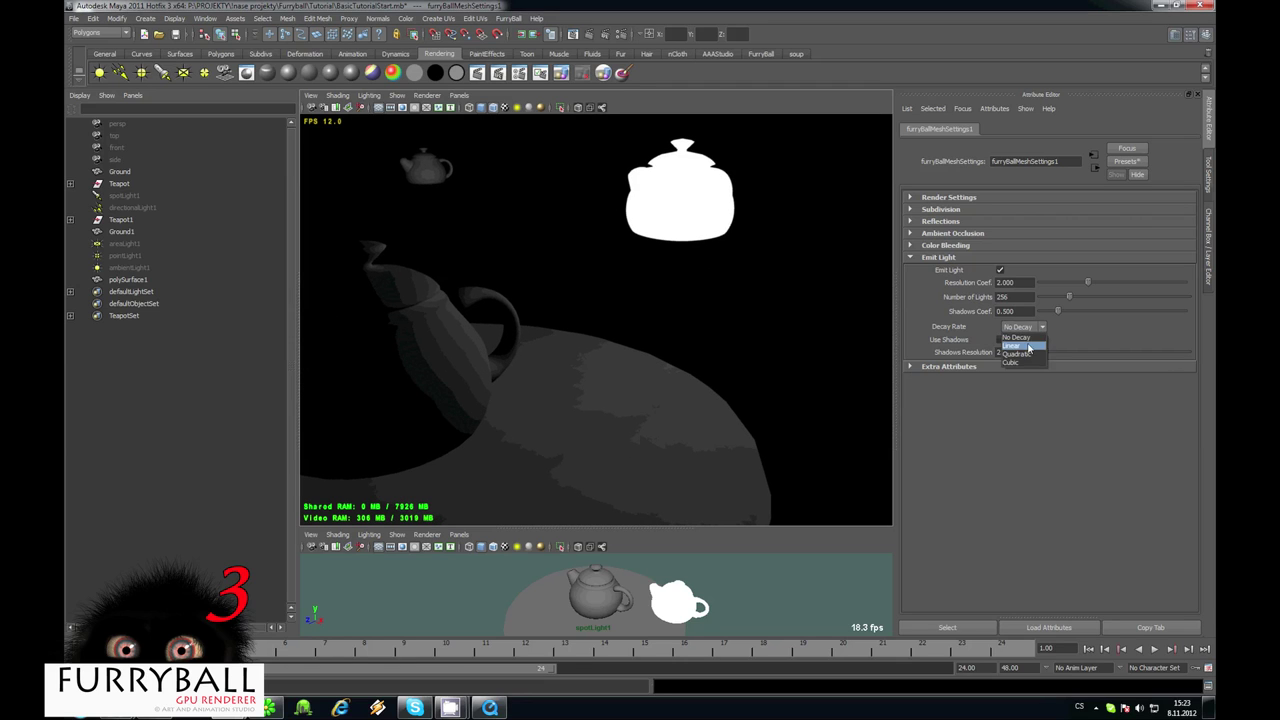
{"action": "left_click", "coordinate": [1026, 340]}
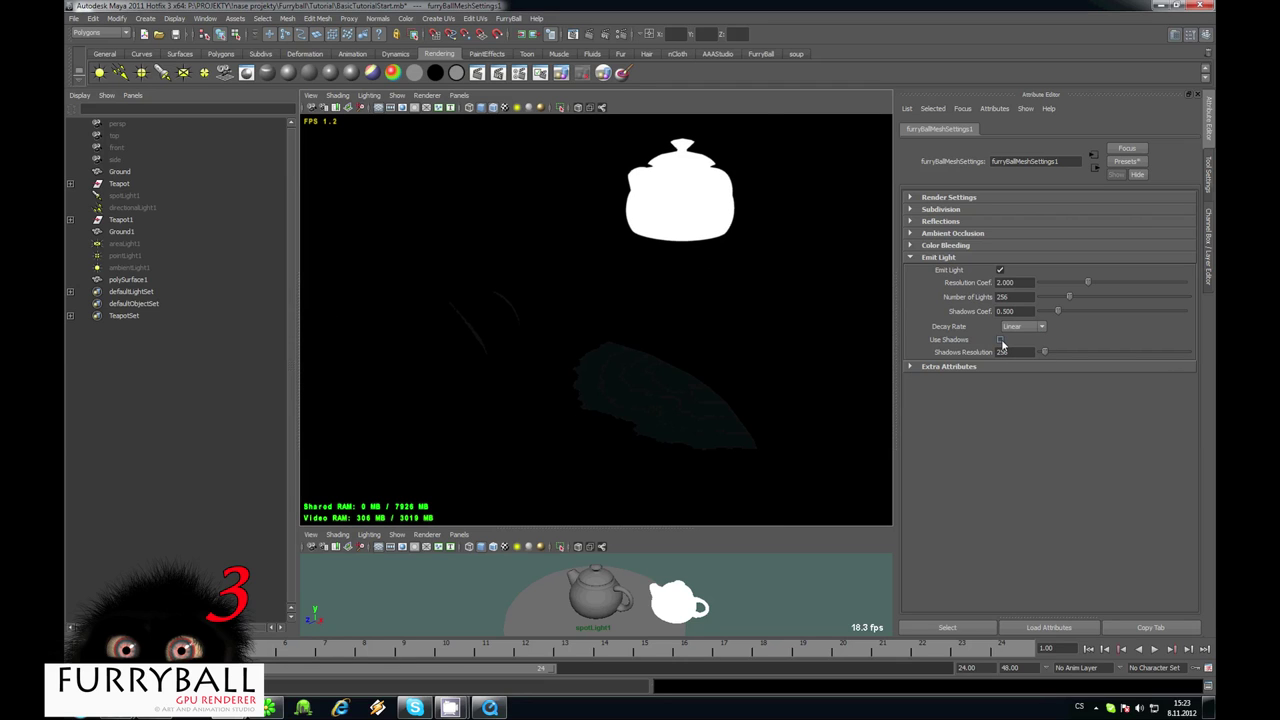
{"action": "left_click", "coordinate": [1000, 340]}
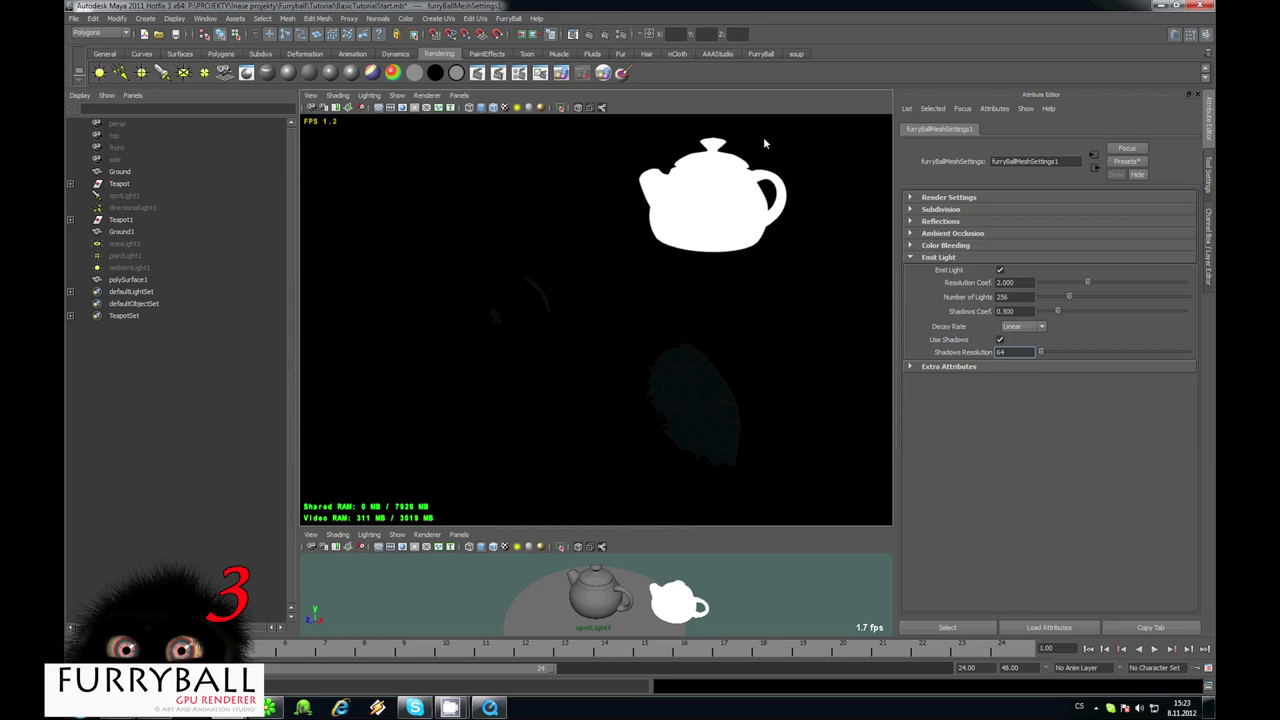
{"action": "middle_click_drag", "start_coordinate": [685, 229], "coordinate": [639, 279], "text": "alt"}
{"action": "scroll", "coordinate": [643, 284], "scroll_direction": "down", "scroll_amount": 4}
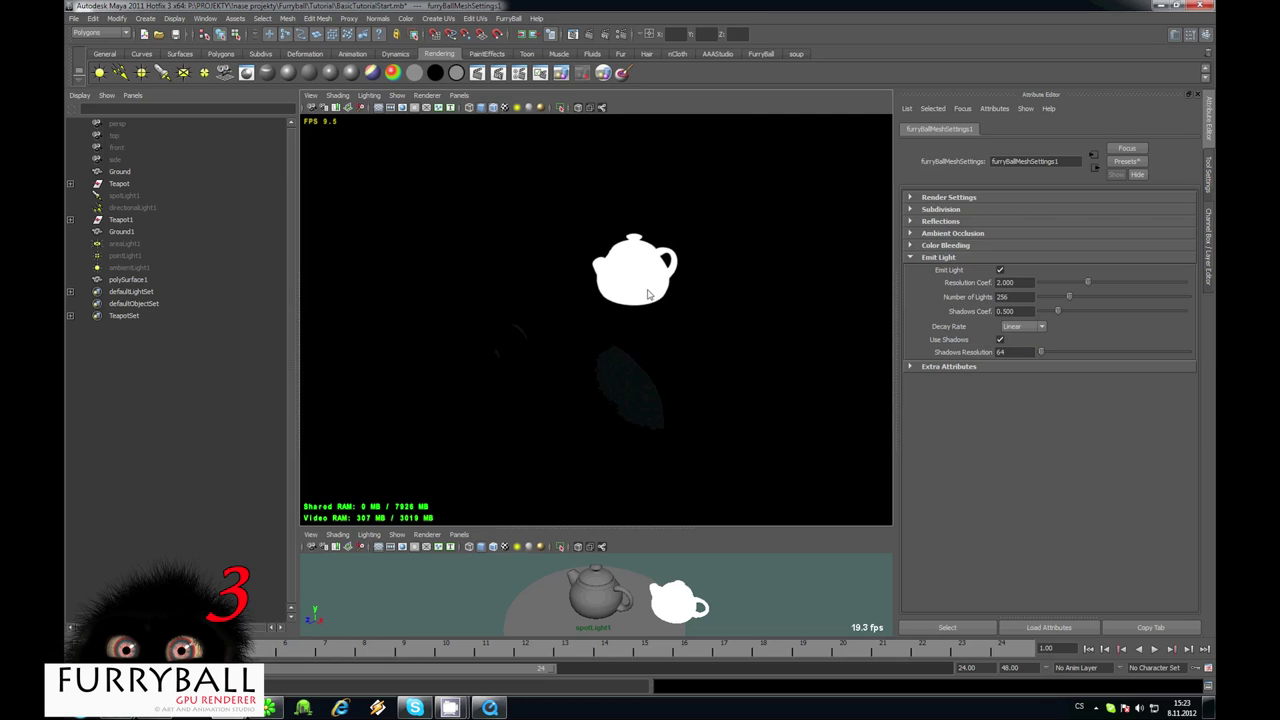
{"action": "left_click_drag", "start_coordinate": [650, 288], "coordinate": [702, 311], "text": "alt"}
Set the incandescence of the glowing teapot's Lambert material to an HSV value of 10
{"action": "left_click", "coordinate": [643, 212]}
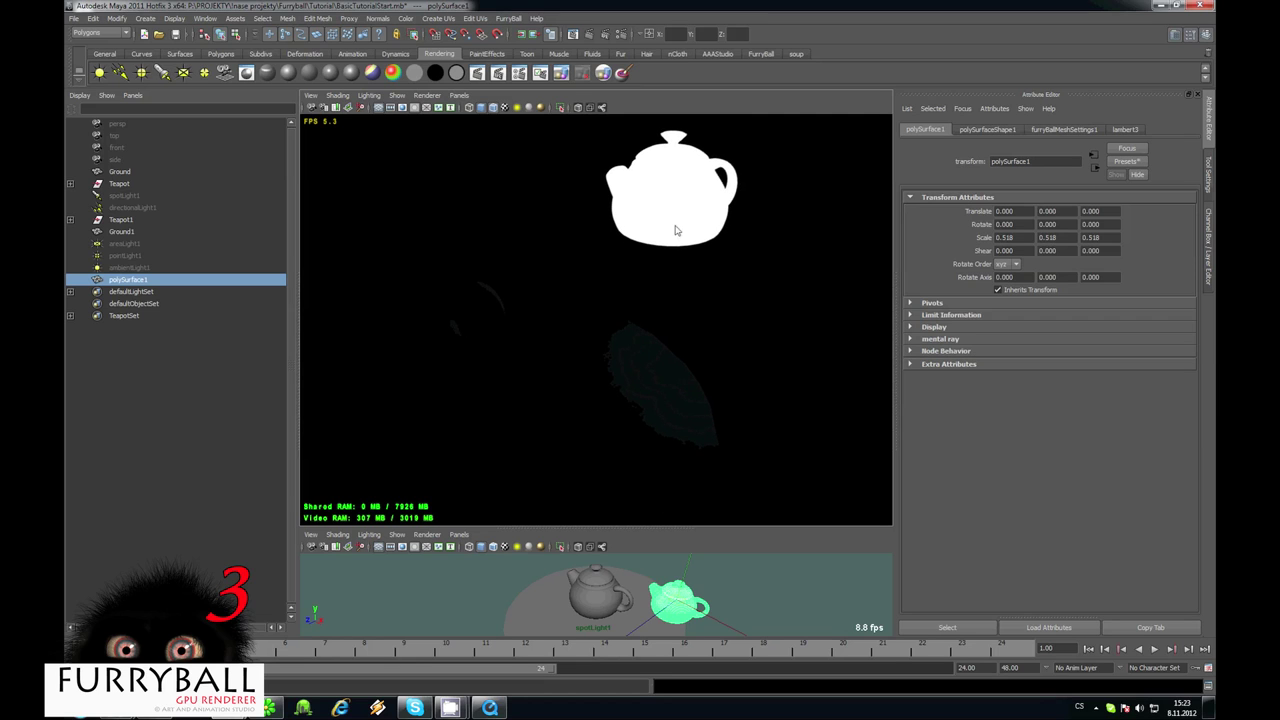
{"action": "scroll", "coordinate": [620, 241], "scroll_direction": "up", "scroll_amount": 4}
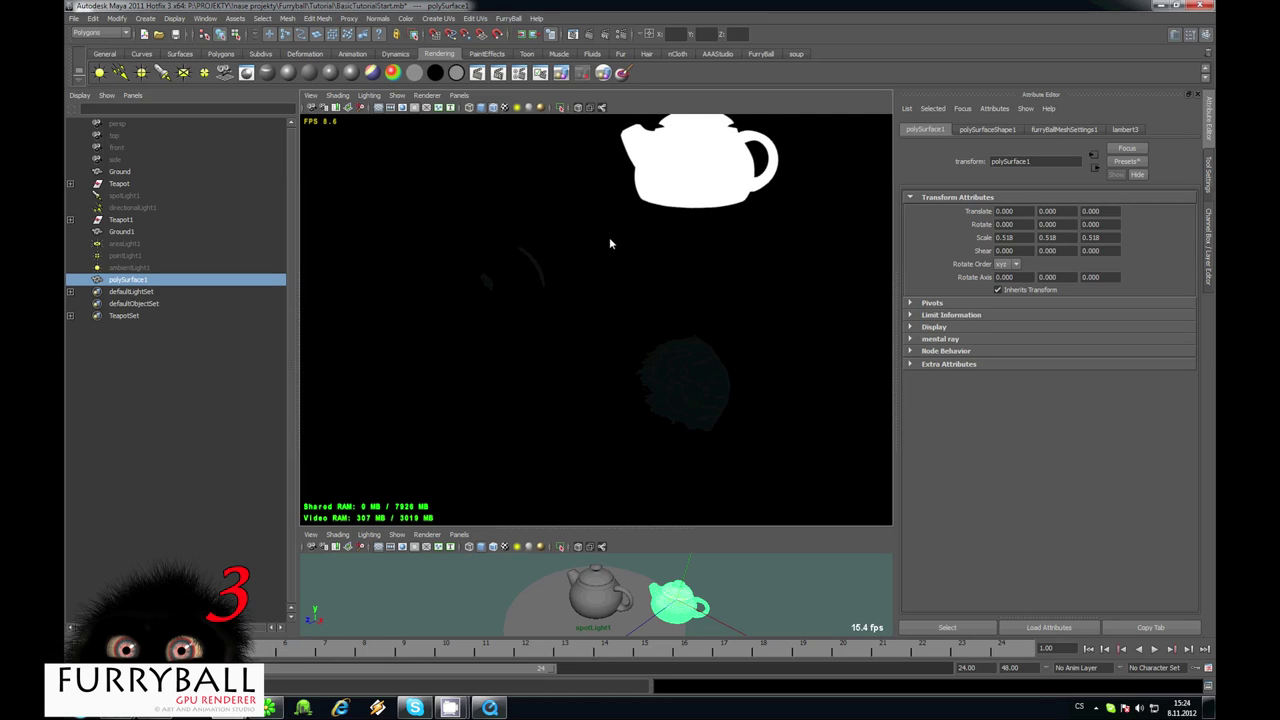
{"action": "scroll", "coordinate": [640, 250], "scroll_direction": "down", "scroll_amount": 2}
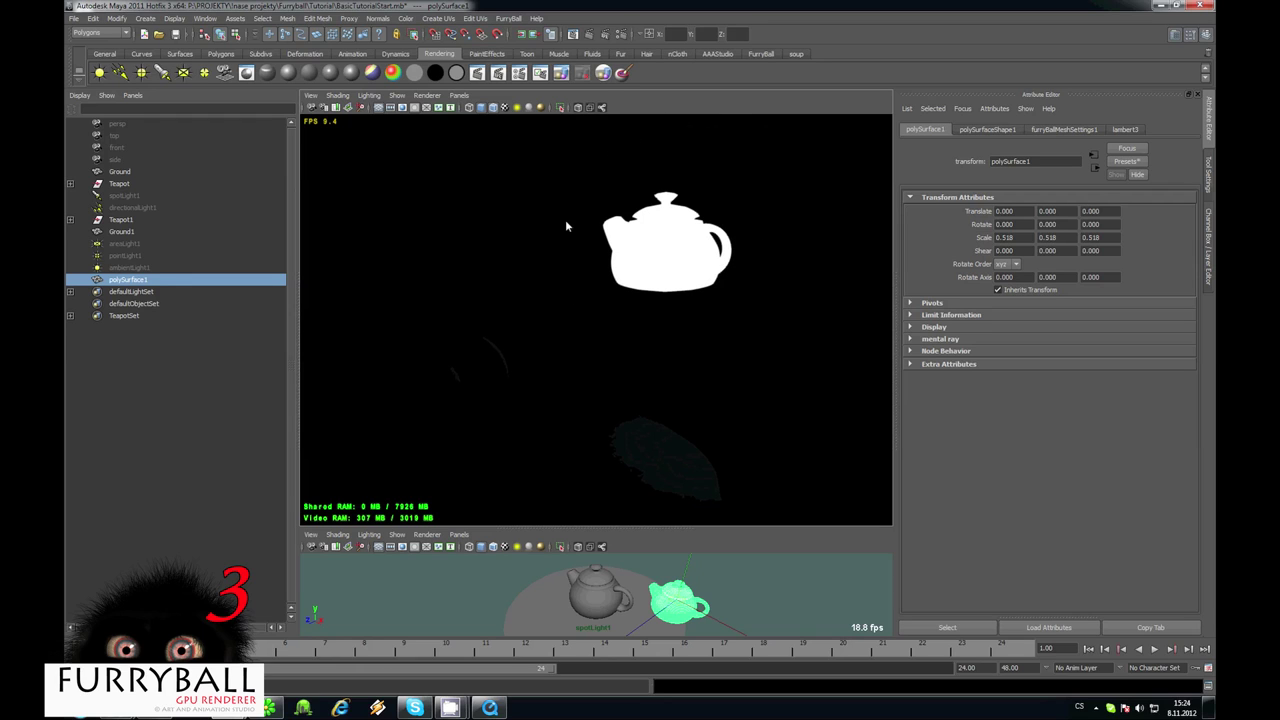
{"action": "left_click_drag", "start_coordinate": [595, 280], "coordinate": [580, 250], "text": "alt"}
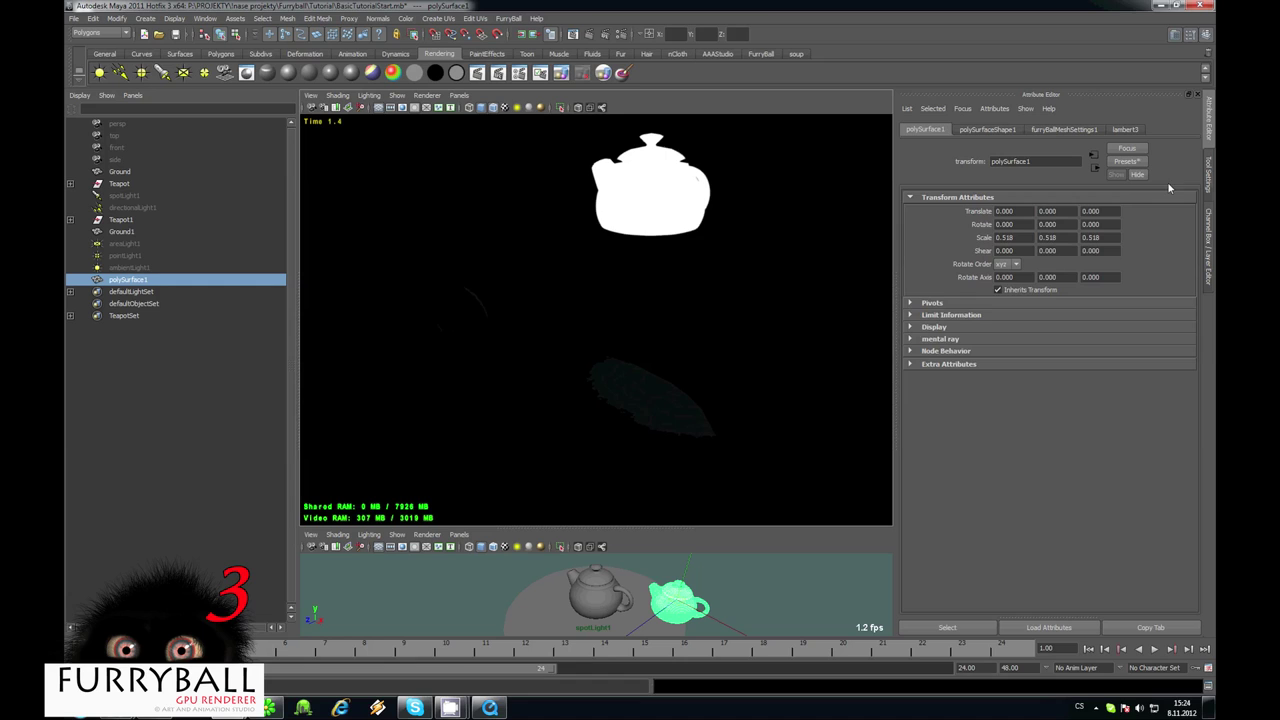
{"action": "left_click", "coordinate": [1133, 131]}
{"action": "left_click", "coordinate": [1014, 318]}
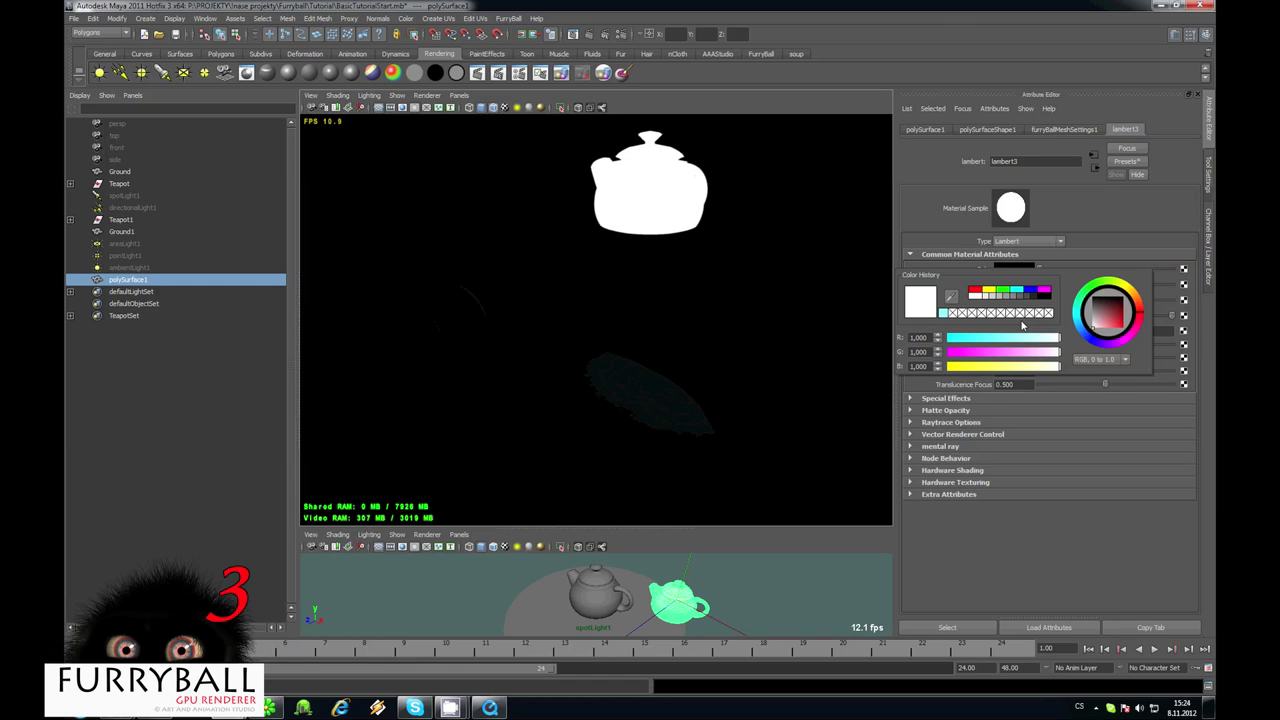
{"action": "left_click", "coordinate": [1100, 358]}
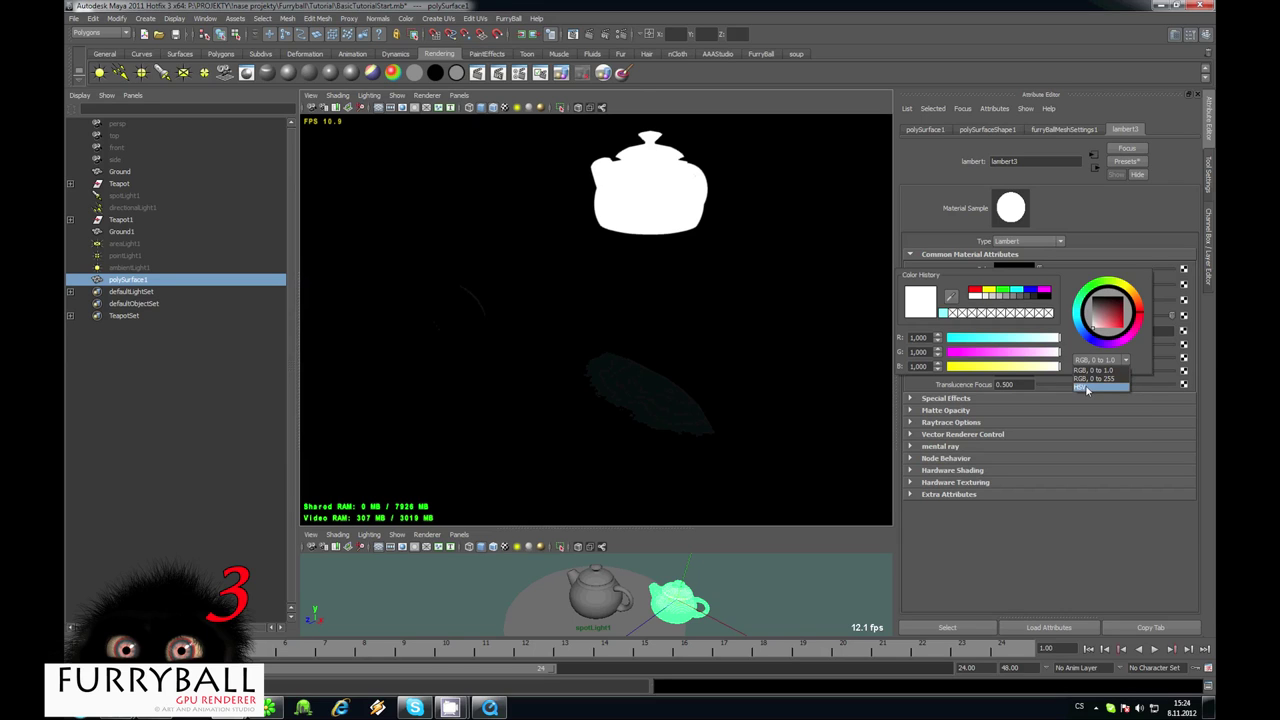
{"action": "left_click", "coordinate": [1087, 388]}
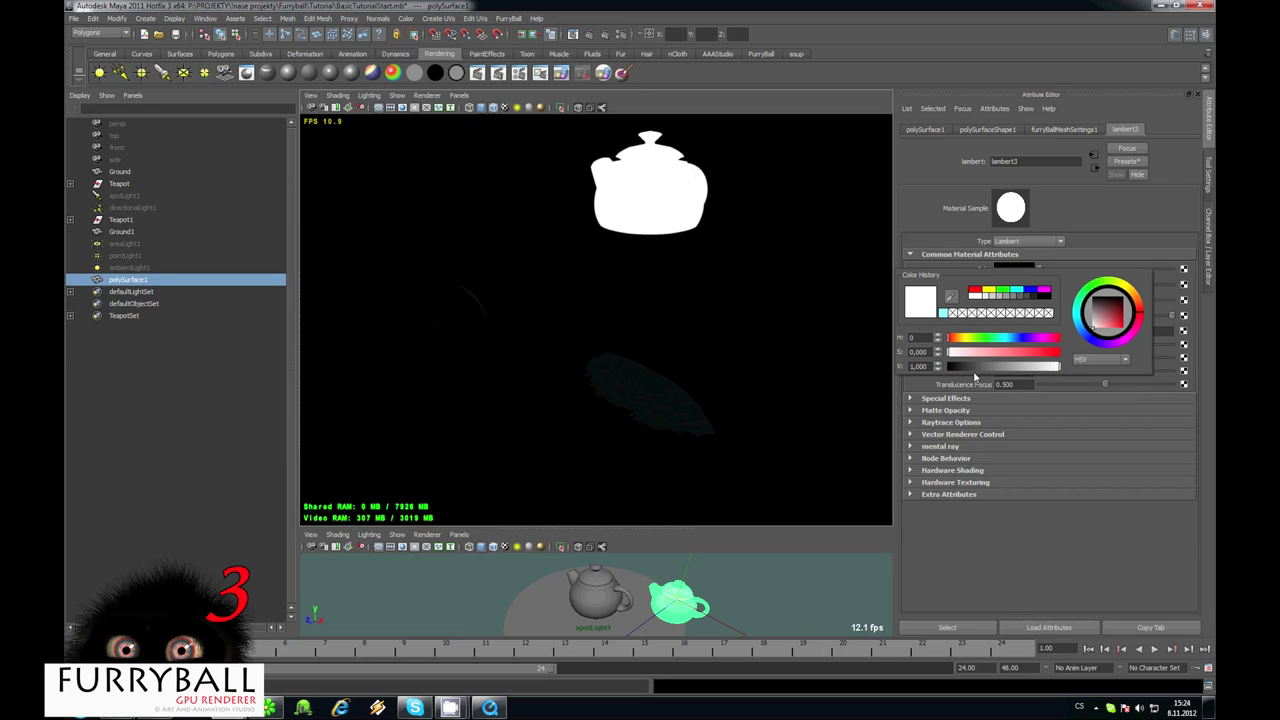
{"action": "left_click_drag", "start_coordinate": [931, 368], "coordinate": [910, 369]}
{"action": "type", "text": "10"}
{"action": "key", "text": "Return"}
Examine the light and shadows that the glowing teapot casts on the large teapot and ground from several angles
{"action": "middle_click_drag", "start_coordinate": [566, 266], "coordinate": [634, 294], "text": "alt"}
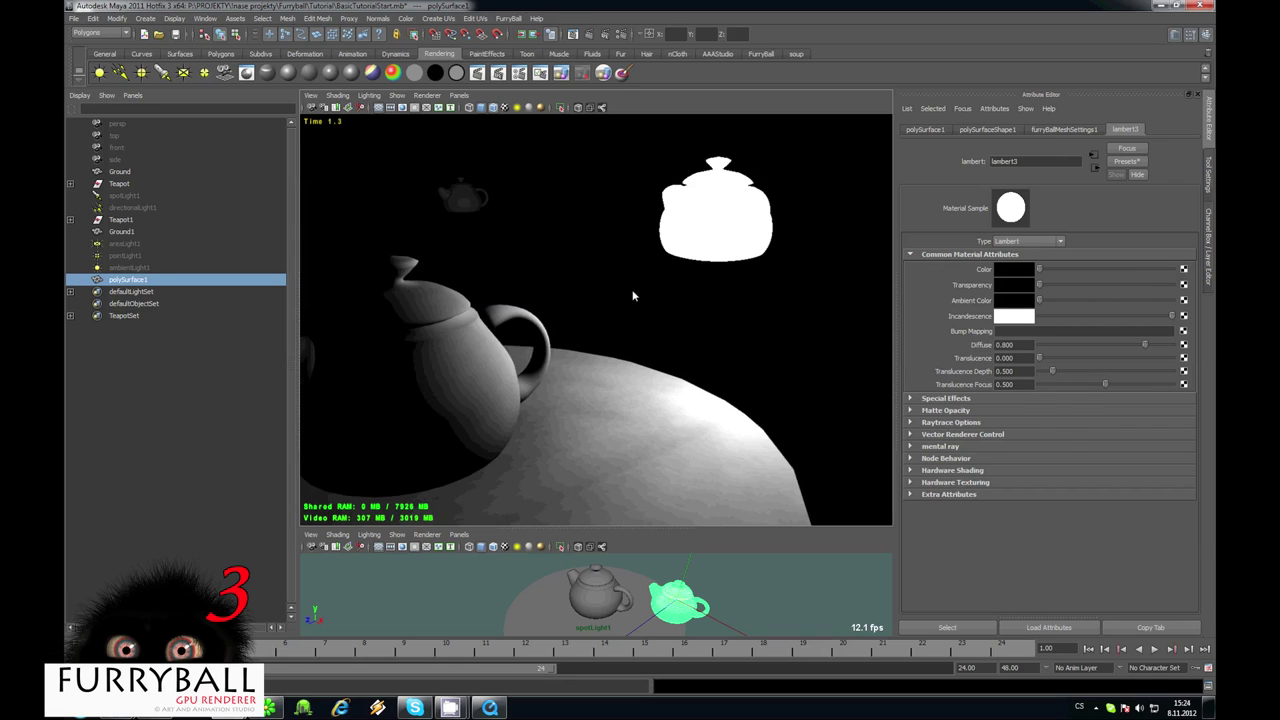
{"action": "left_click_drag", "start_coordinate": [634, 294], "coordinate": [596, 290], "text": "alt"}
{"action": "right_click_drag", "start_coordinate": [660, 292], "coordinate": [615, 290], "text": "alt"}
{"action": "middle_click_drag", "start_coordinate": [544, 256], "coordinate": [568, 226], "text": "alt"}
{"action": "right_click_drag", "start_coordinate": [600, 240], "coordinate": [890, 292], "text": "alt"}
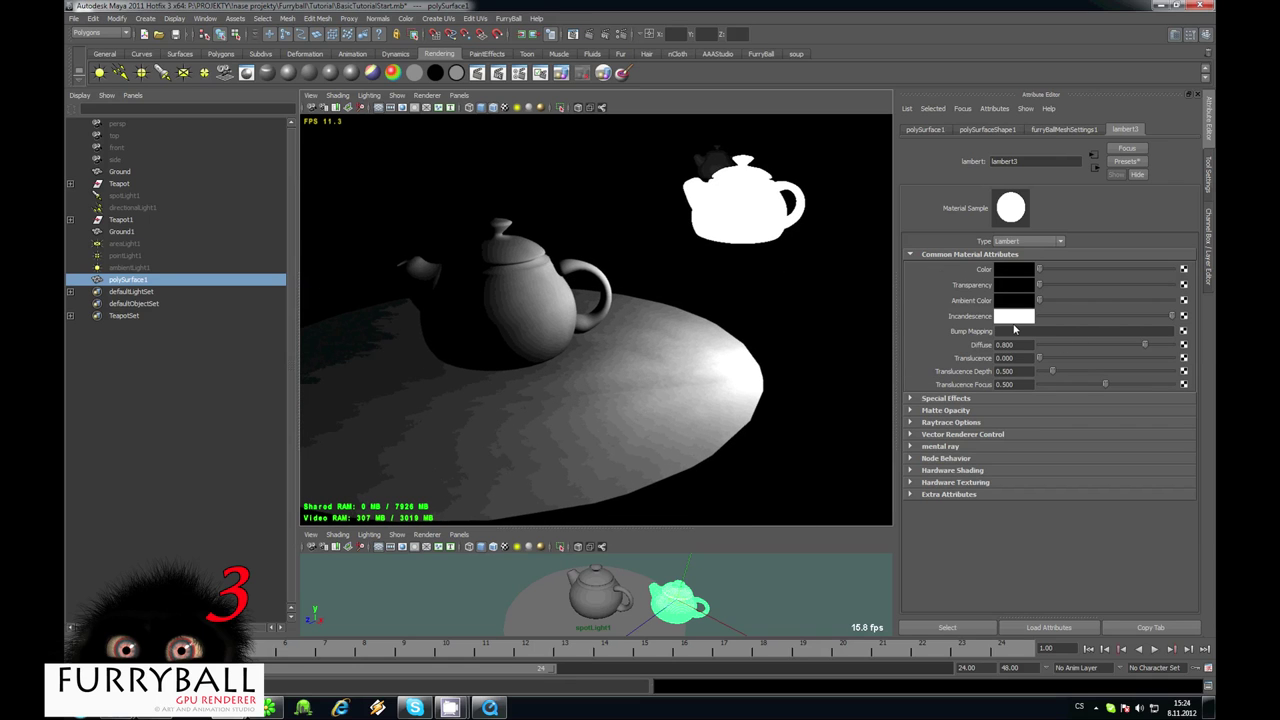
{"action": "left_click_drag", "start_coordinate": [575, 325], "coordinate": [731, 207], "text": "alt"}
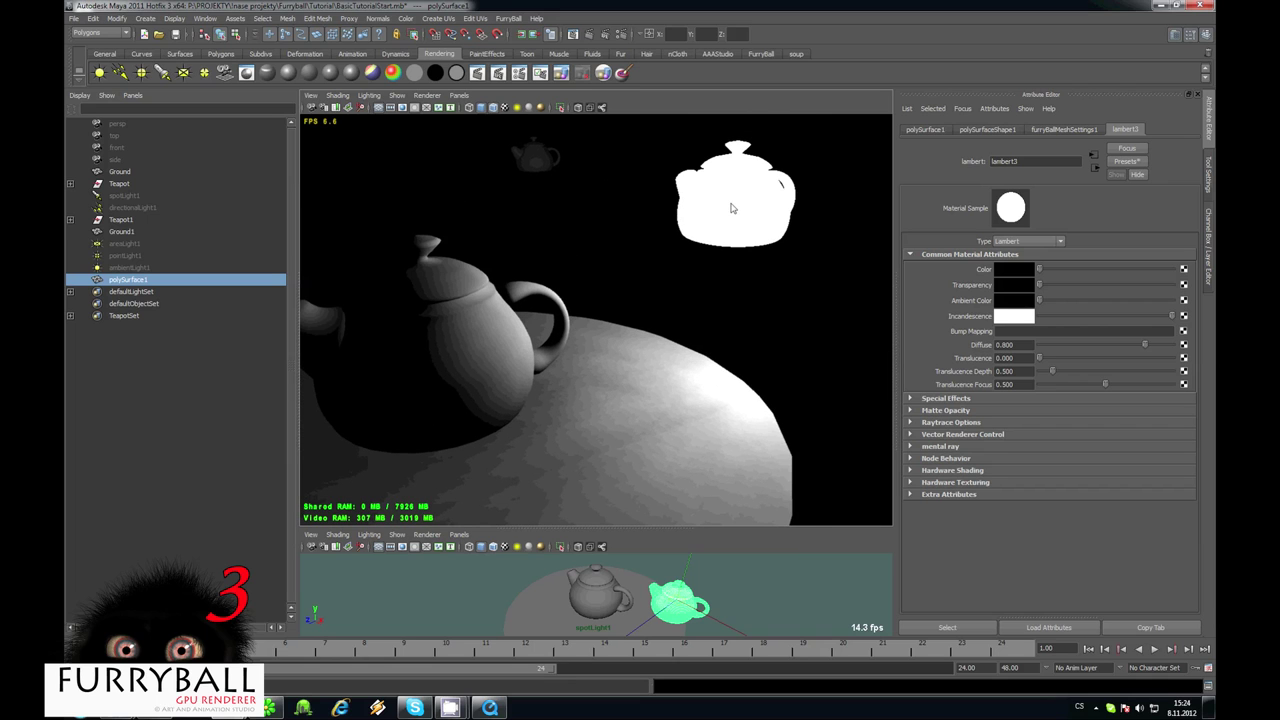
{"action": "left_click_drag", "start_coordinate": [731, 298], "coordinate": [722, 343], "text": "alt"}
{"action": "scroll", "coordinate": [722, 343], "scroll_direction": "up", "scroll_amount": 4}
{"action": "left_click_drag", "start_coordinate": [631, 332], "coordinate": [156, 262], "text": "alt"}
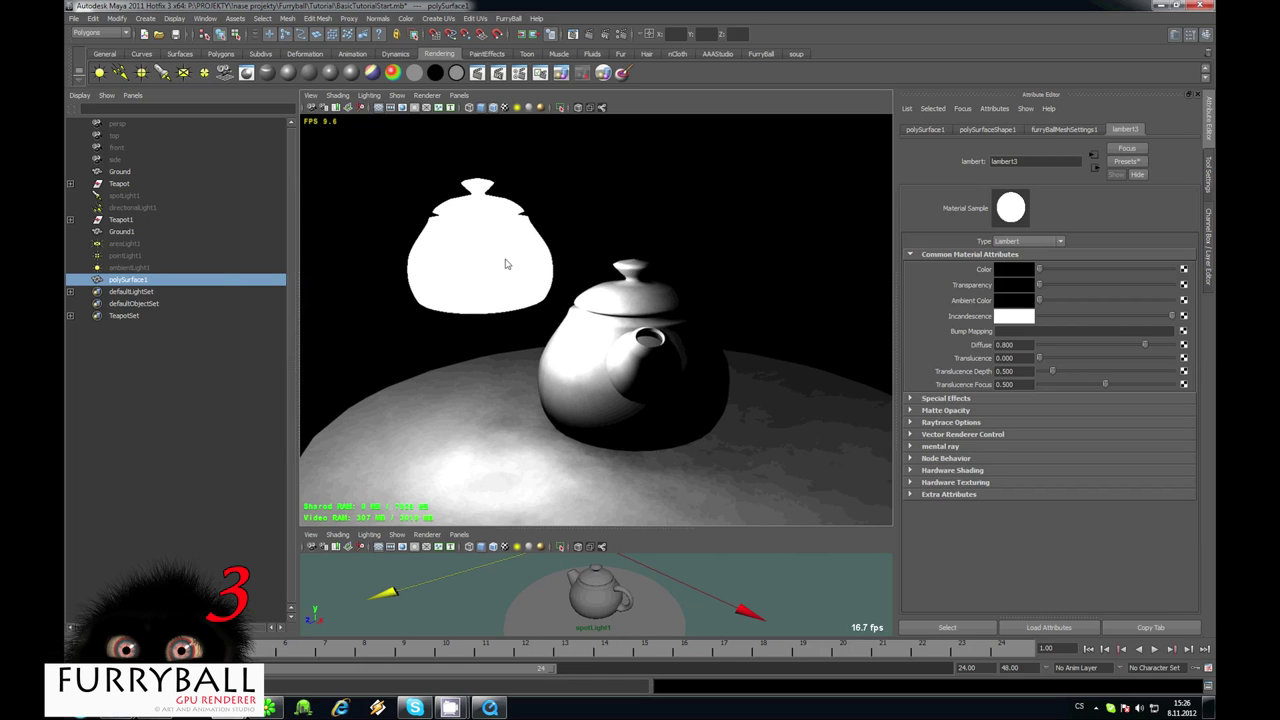
Hide the glowing teapot and make spotLight1 visible in the scene
{"action": "key", "text": "ctrl+h"}
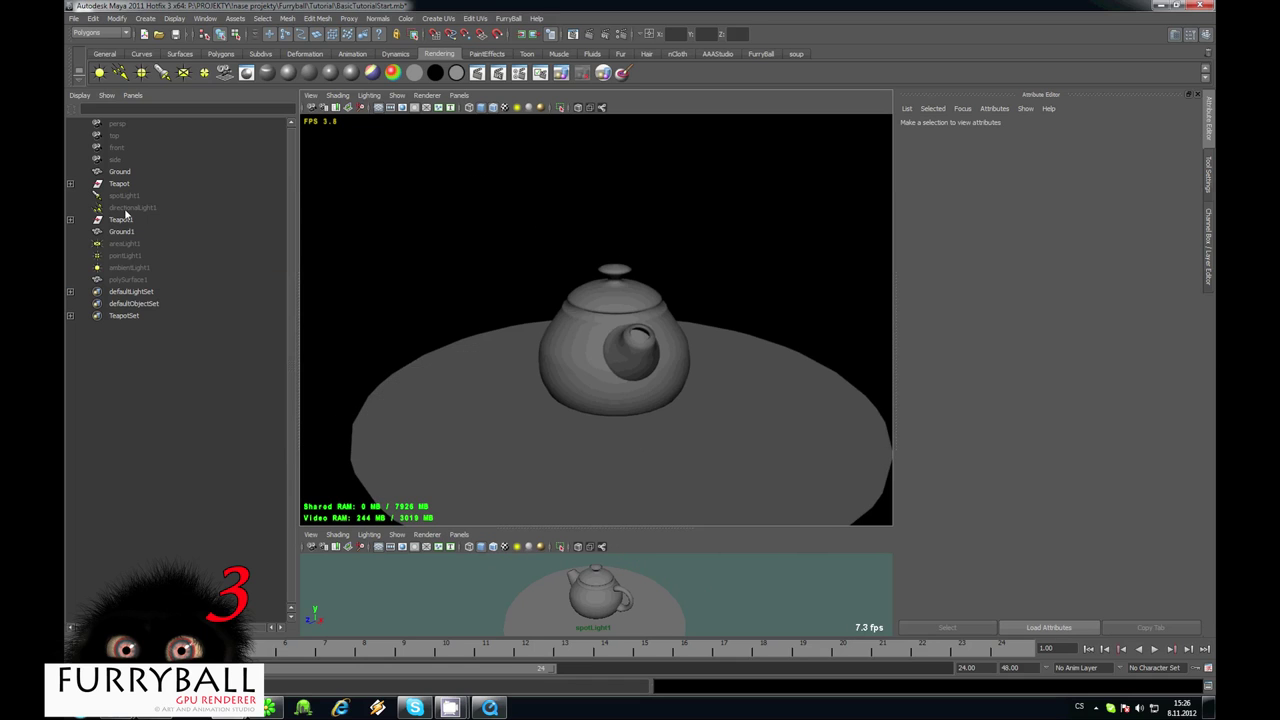
{"action": "left_click", "coordinate": [118, 196]}
{"action": "key", "text": "7"}
{"action": "left_click_drag", "start_coordinate": [545, 225], "coordinate": [640, 262], "text": "alt"}
Reduce the variable penumbra Light Size in spotLight1's FurryBall shadow settings to about 20
{"action": "left_click", "coordinate": [1157, 131]}
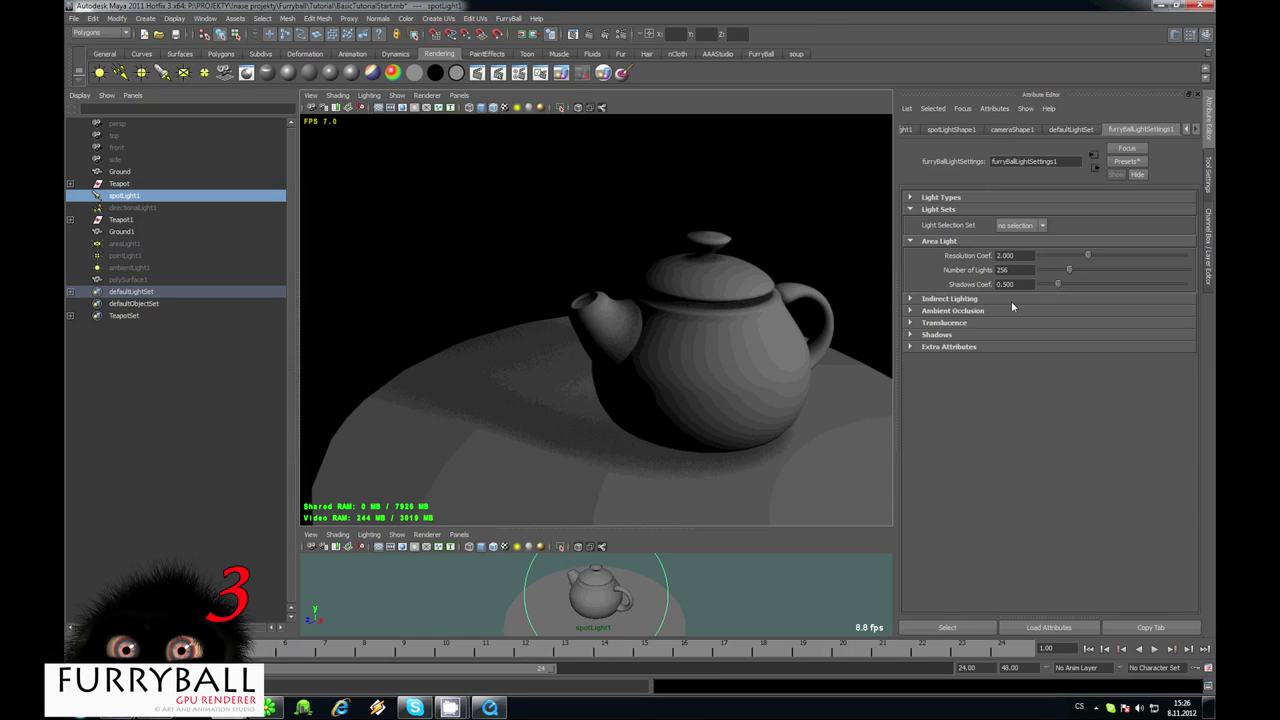
{"action": "left_click", "coordinate": [937, 335]}
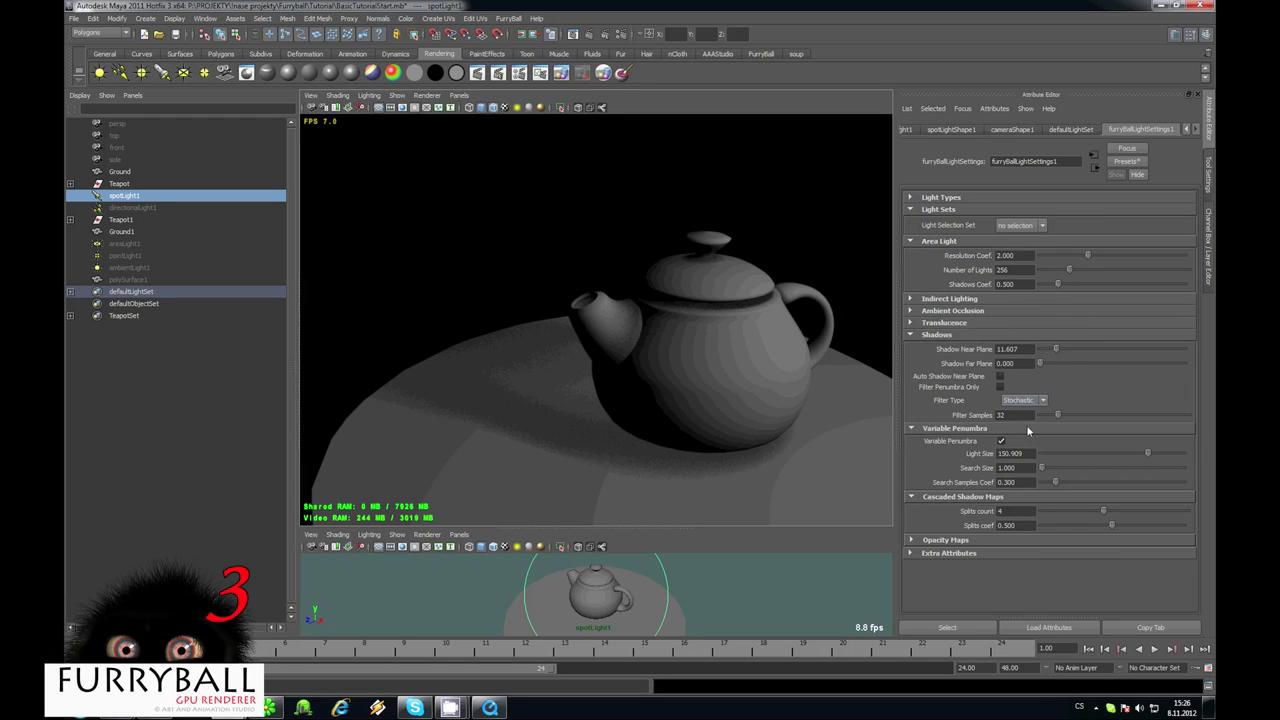
{"action": "left_click_drag", "start_coordinate": [1106, 460], "coordinate": [1057, 460]}
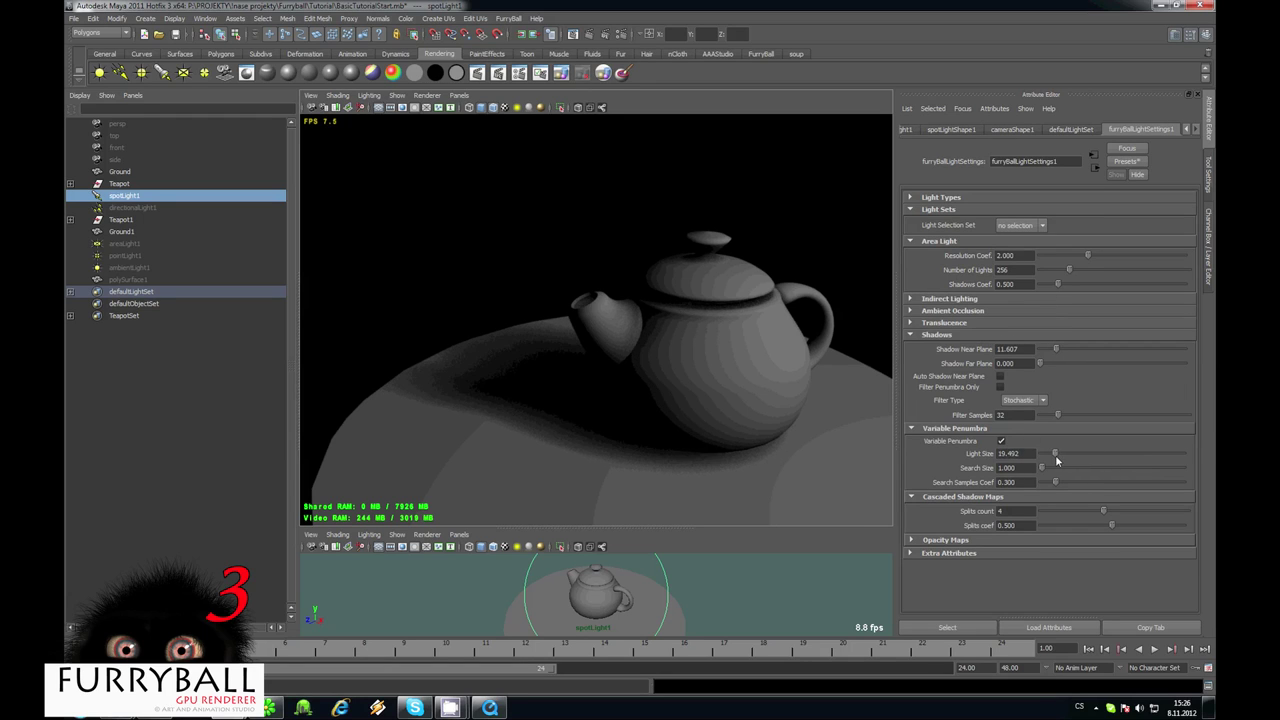
{"action": "left_click_drag", "start_coordinate": [619, 340], "coordinate": [715, 342], "text": "alt"}
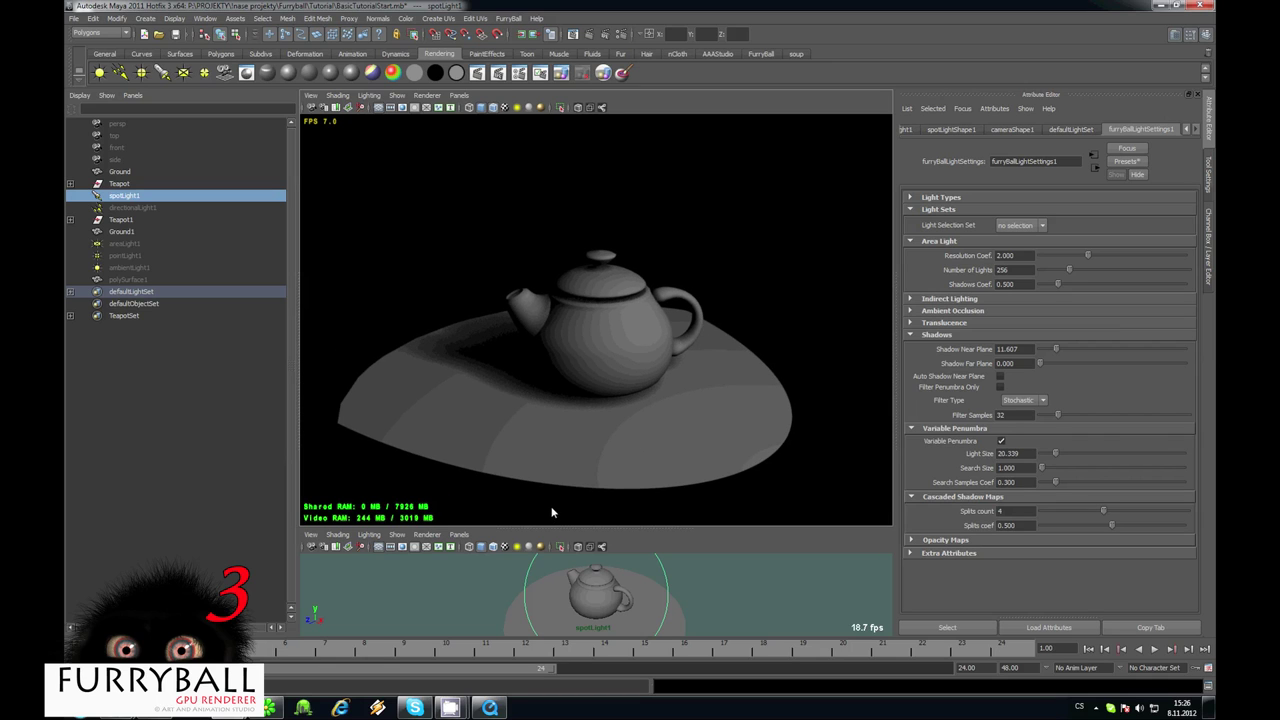
Duplicate spotLight1 and look through the copy to aim it at the large teapot from the spout side
{"action": "left_click_drag", "start_coordinate": [551, 528], "coordinate": [540, 440]}
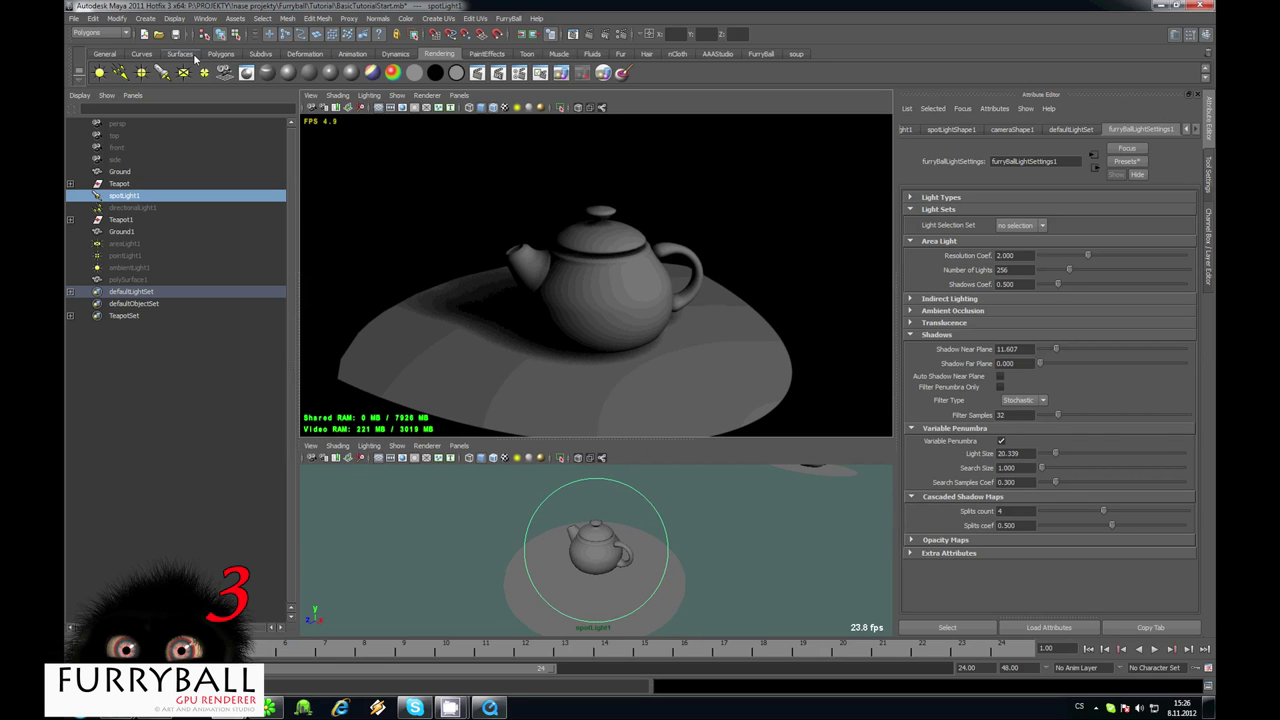
{"action": "left_click", "coordinate": [93, 18]}
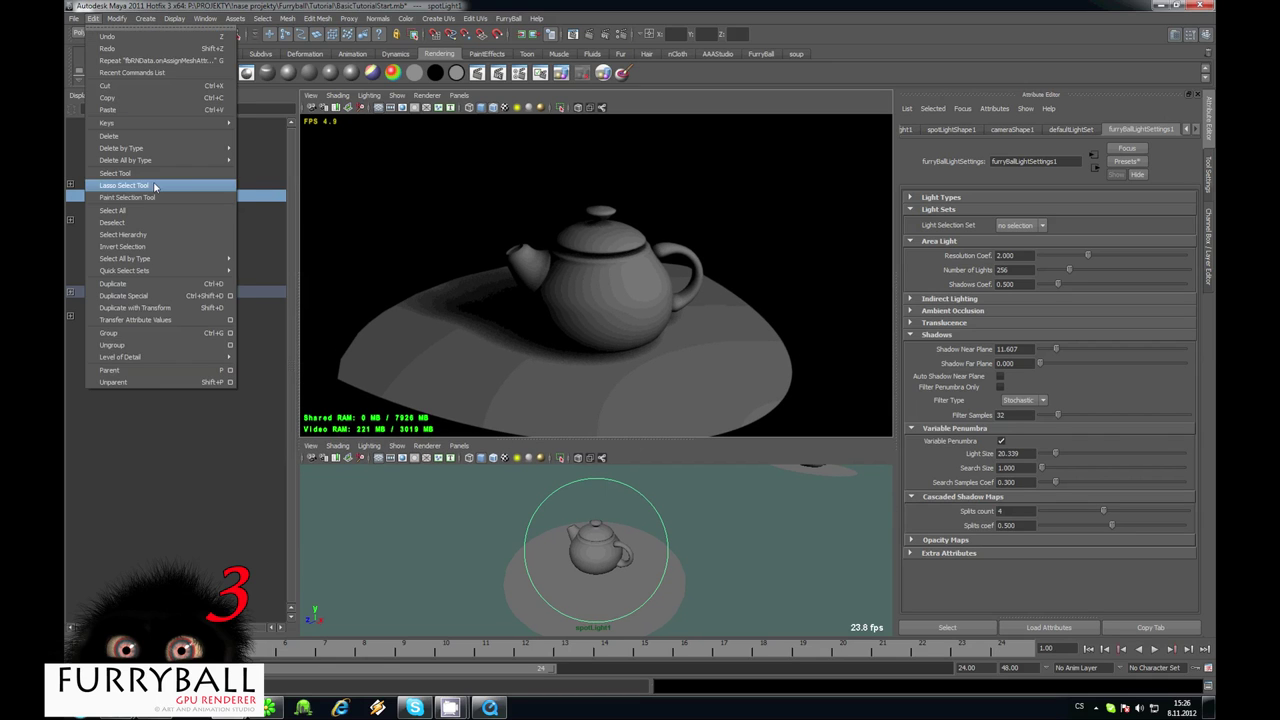
{"action": "left_click", "coordinate": [187, 289]}
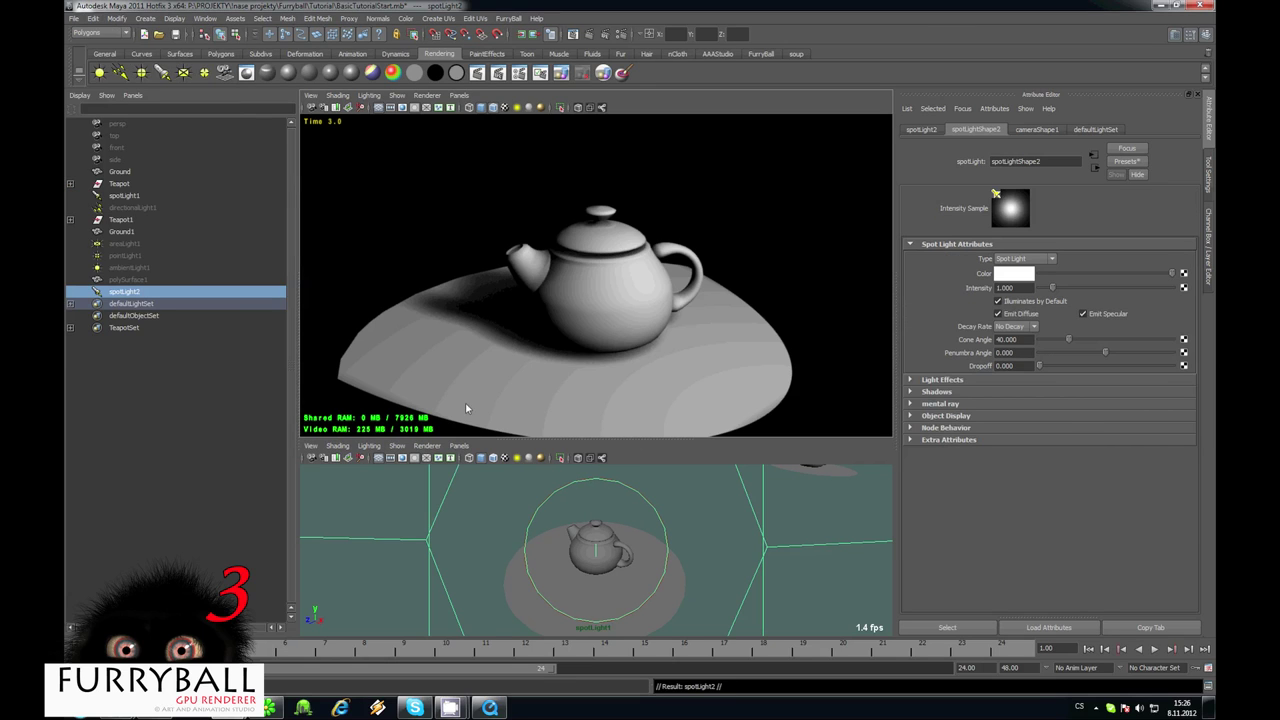
{"action": "left_click", "coordinate": [459, 446]}
{"action": "left_click", "coordinate": [500, 494]}
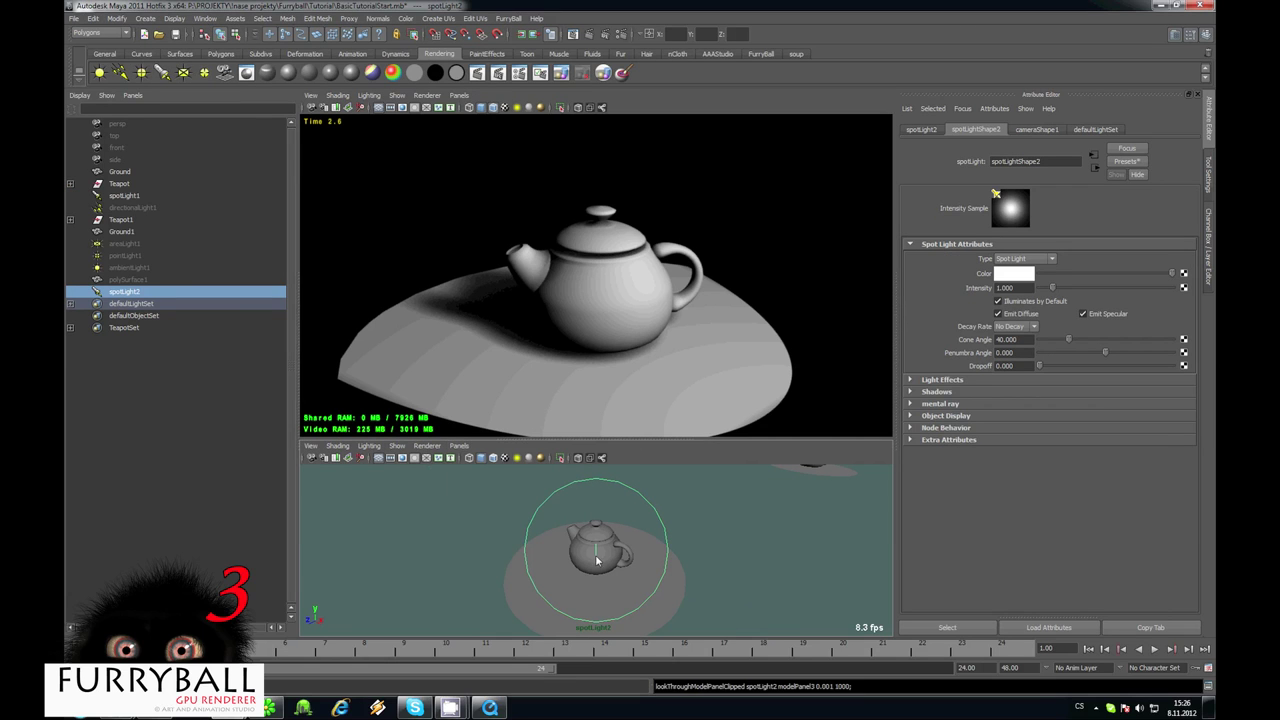
{"action": "left_click_drag", "start_coordinate": [596, 561], "coordinate": [632, 552], "text": "alt"}
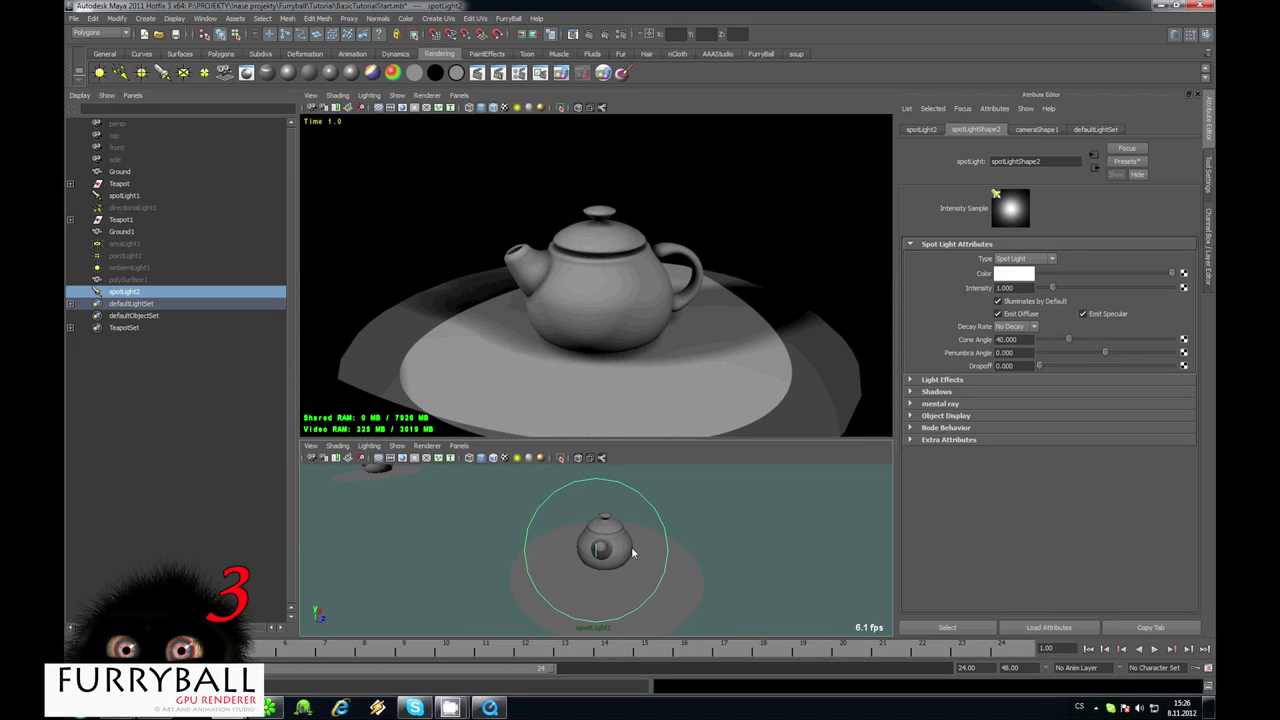
Assign the existing furryBallLightSettings1 to the duplicated spot light and view the two lights' shadows around the large teapot
{"action": "left_click", "coordinate": [508, 18]}
{"action": "mouse_move", "coordinate": [561, 110]}
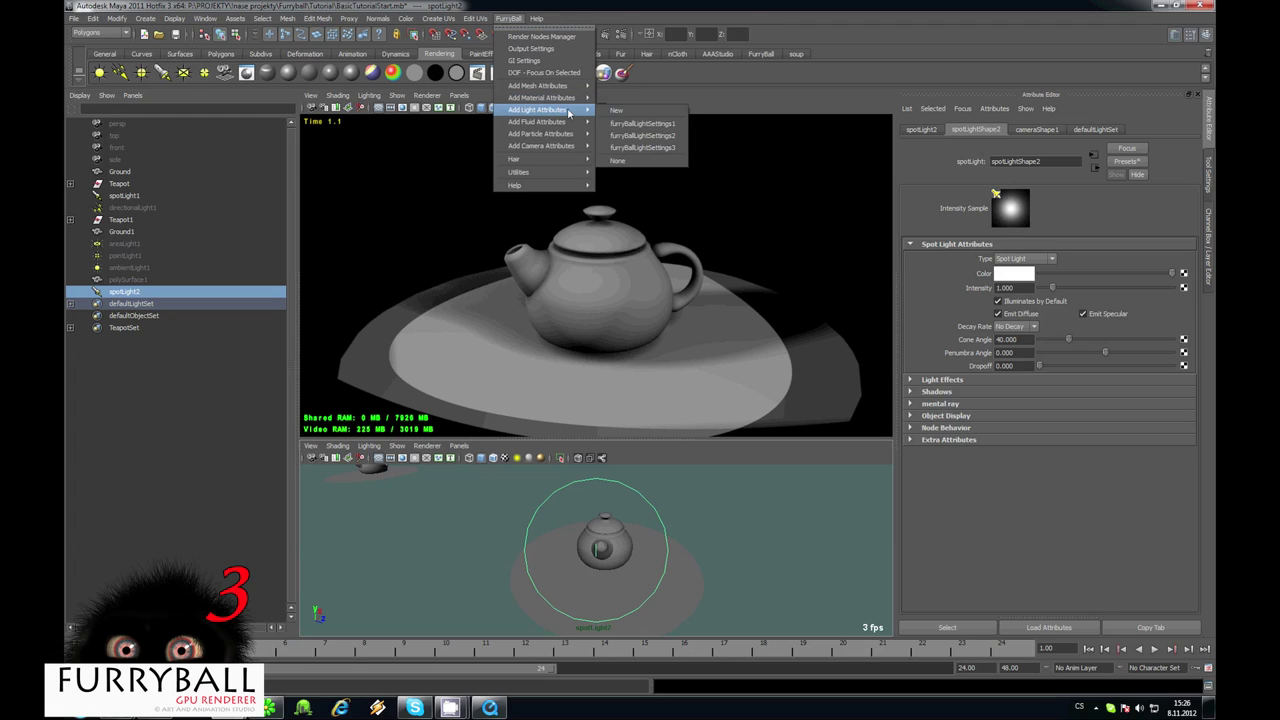
{"action": "left_click", "coordinate": [627, 124]}
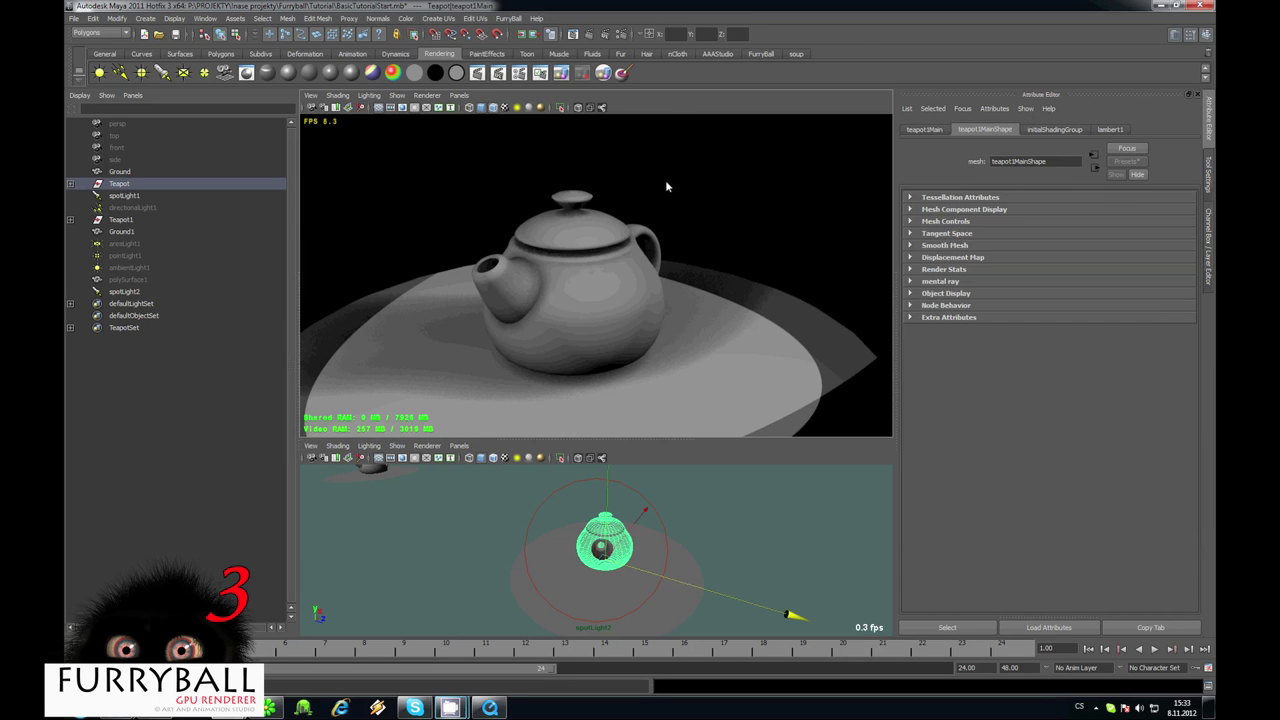
{"action": "right_click_drag", "start_coordinate": [592, 251], "coordinate": [634, 283], "text": "alt"}
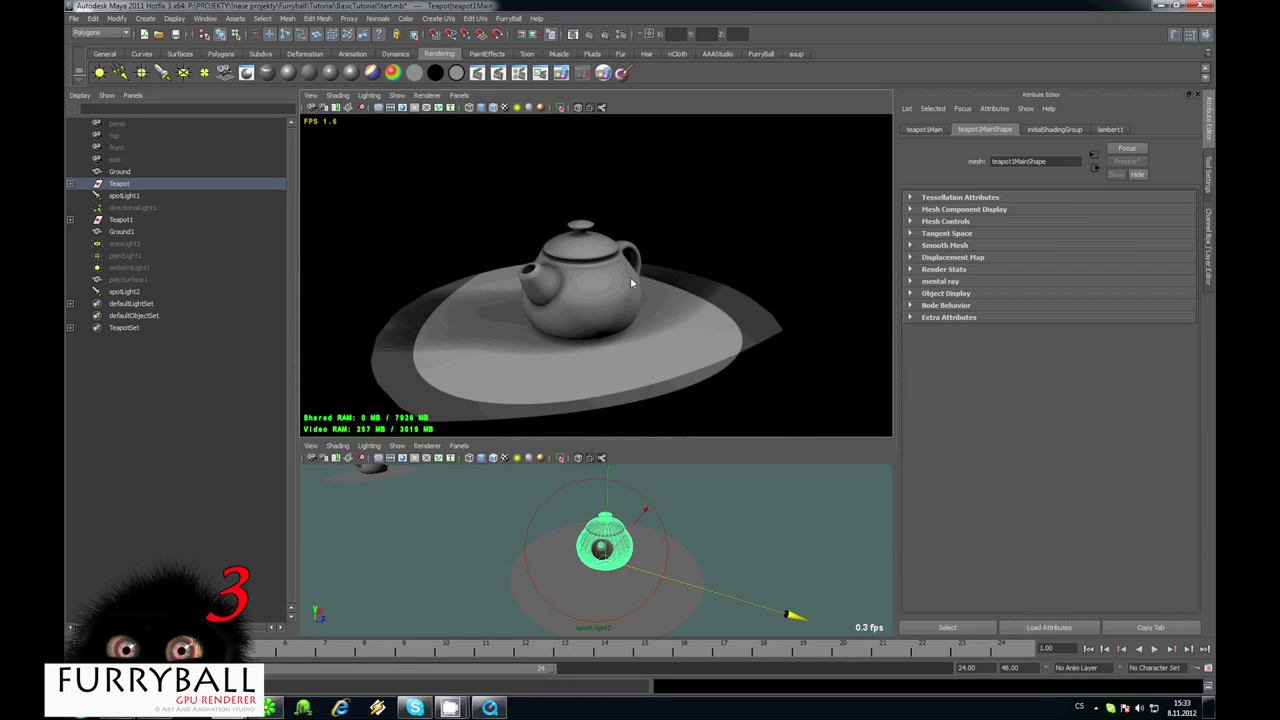
{"action": "left_click_drag", "start_coordinate": [634, 283], "coordinate": [712, 314], "text": "alt"}
{"action": "right_click_drag", "start_coordinate": [712, 314], "coordinate": [626, 274], "text": "alt"}
{"action": "left_click_drag", "start_coordinate": [626, 274], "coordinate": [586, 303], "text": "alt"}
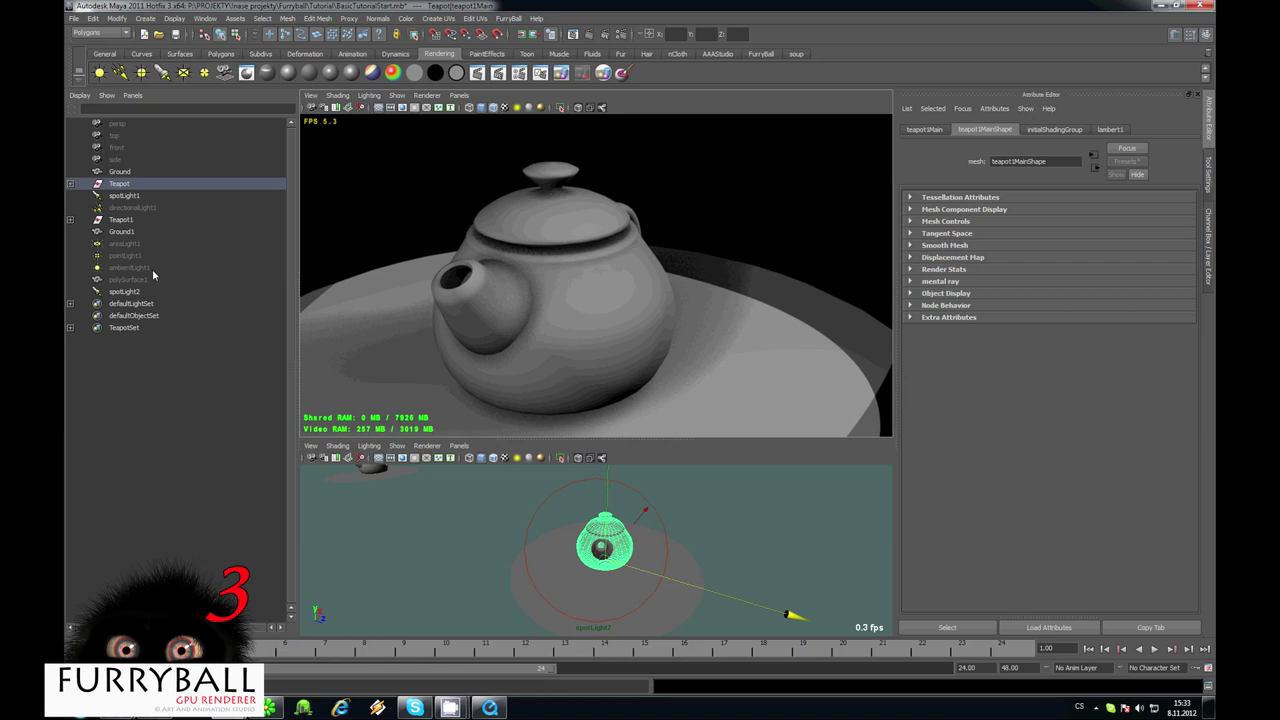
Hide the duplicated spot light, spotLight2
{"action": "left_click", "coordinate": [126, 291]}
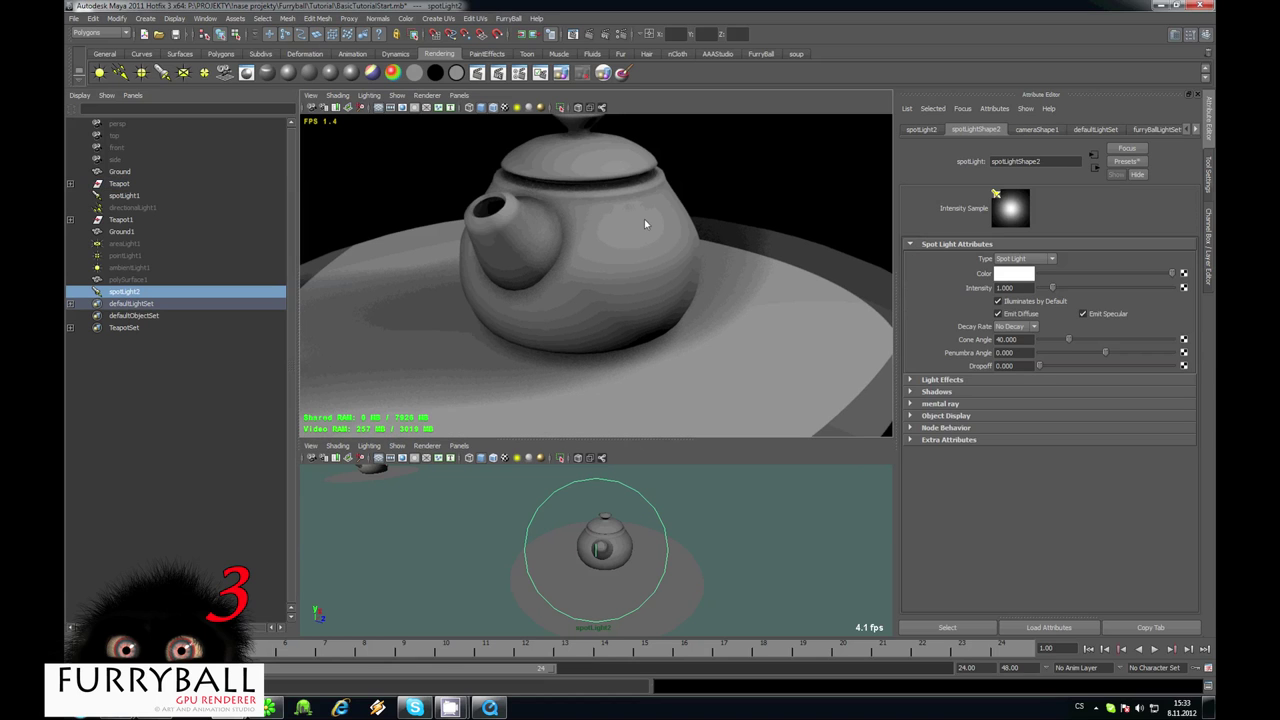
{"action": "key", "text": "ctrl+h"}
{"action": "left_click_drag", "start_coordinate": [622, 357], "coordinate": [645, 320], "text": "alt"}
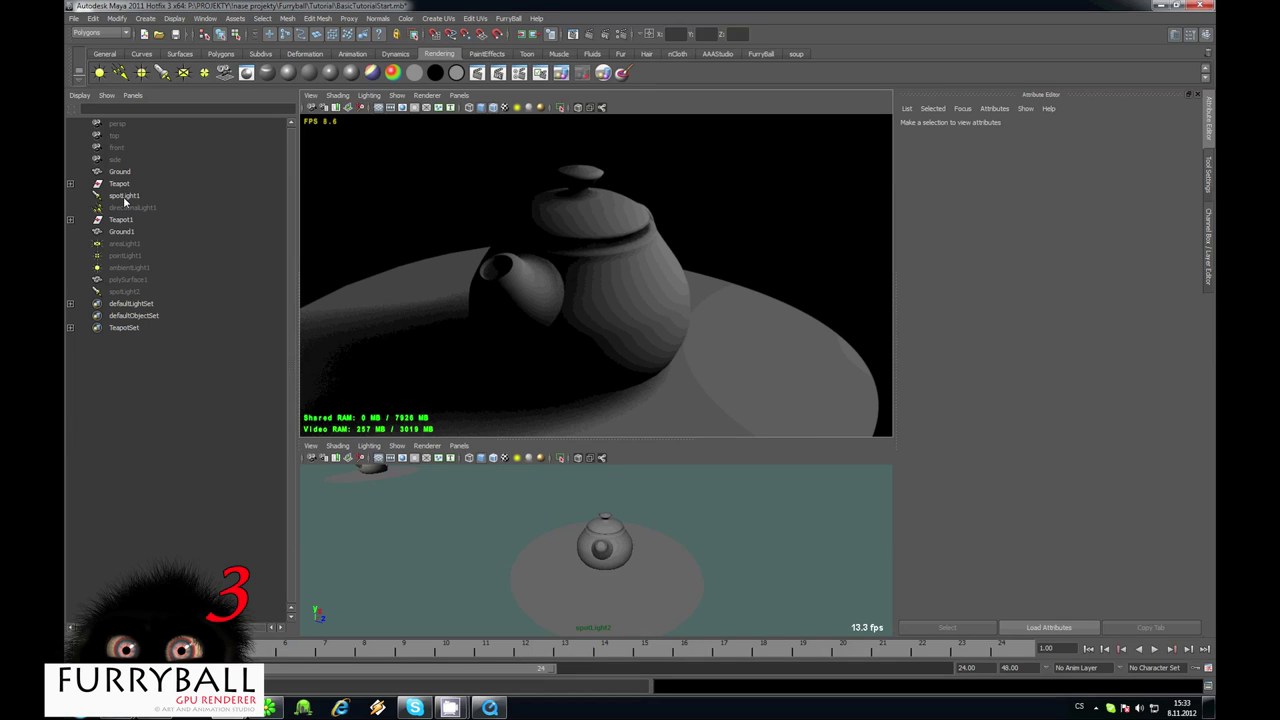
Enable Indirect Lighting in spotLight1's FurryBall light settings
{"action": "left_click", "coordinate": [124, 196]}
{"action": "left_click_drag", "start_coordinate": [609, 229], "coordinate": [630, 246], "text": "alt"}
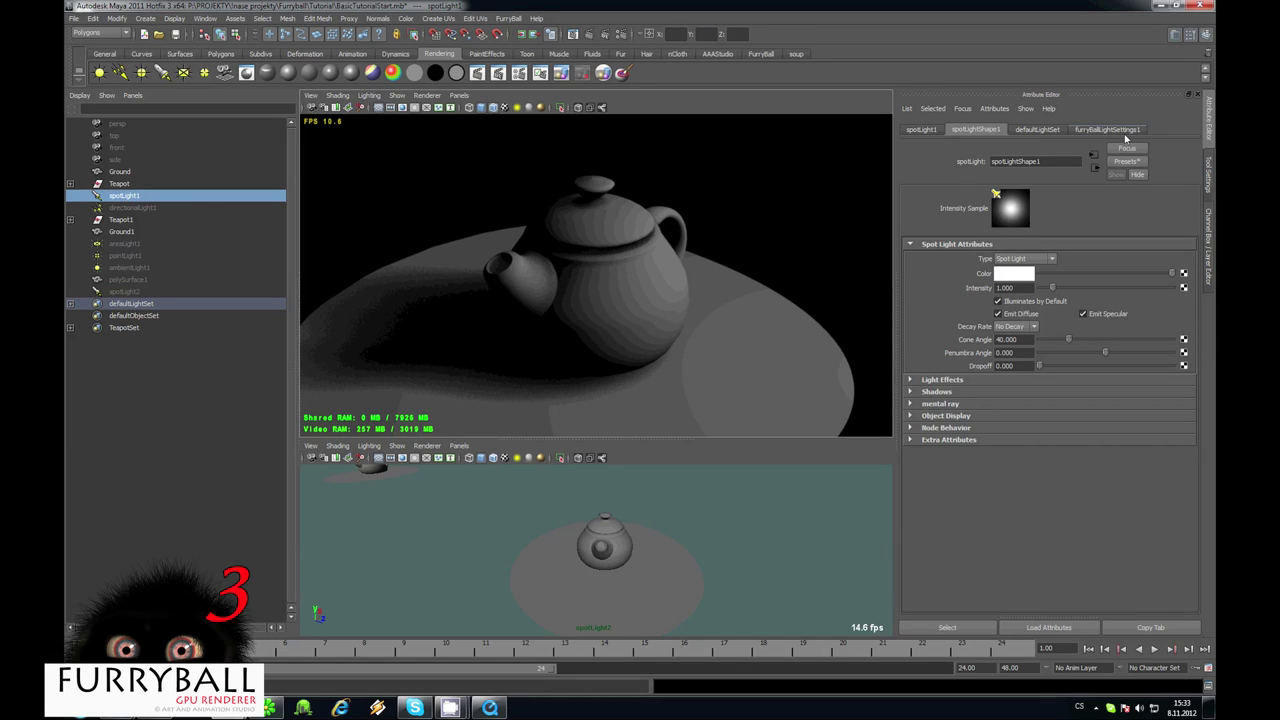
{"action": "left_click", "coordinate": [1108, 130]}
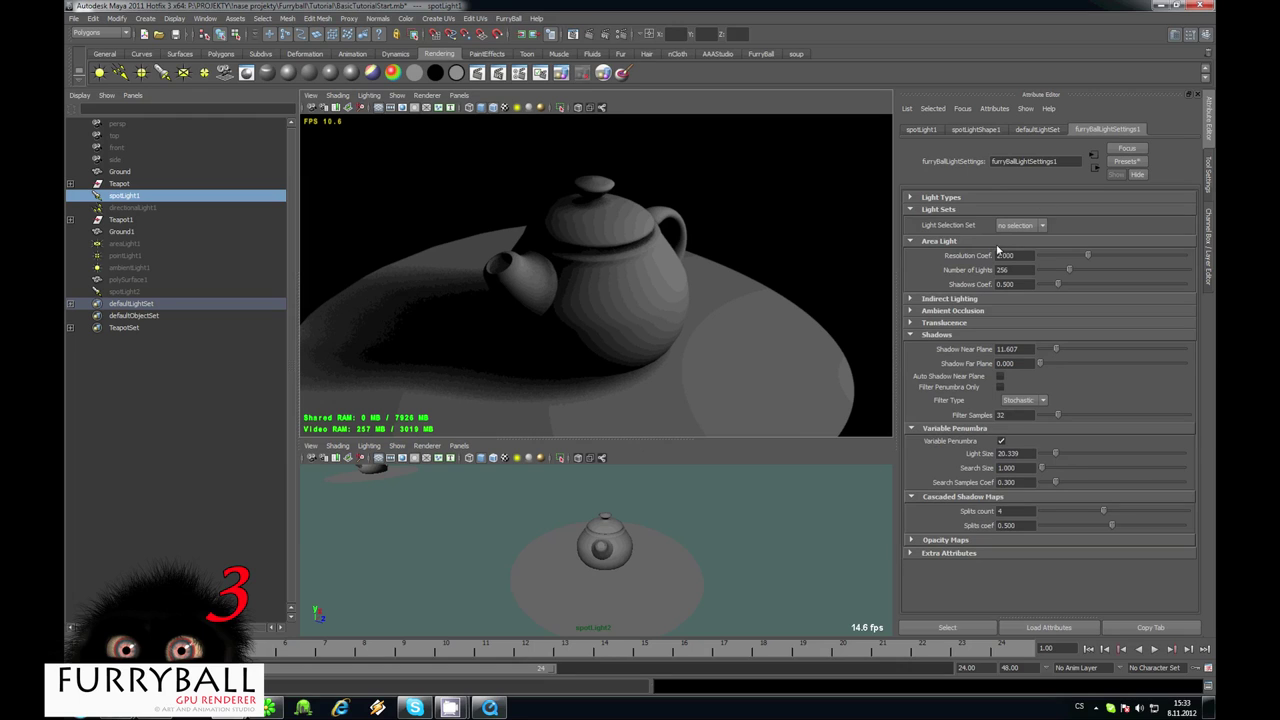
{"action": "left_click", "coordinate": [934, 210]}
{"action": "left_click", "coordinate": [942, 222]}
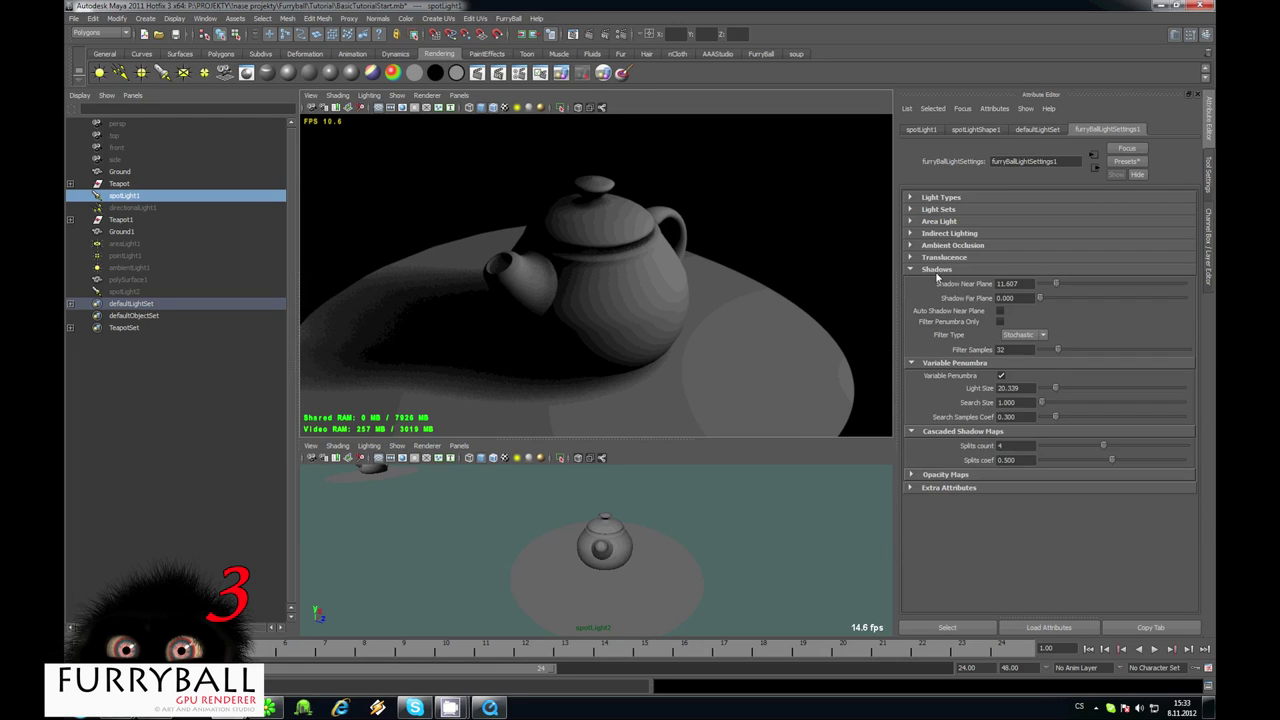
{"action": "left_click", "coordinate": [938, 270]}
{"action": "left_click", "coordinate": [946, 234]}
{"action": "left_click_drag", "start_coordinate": [690, 330], "coordinate": [648, 312], "text": "alt"}
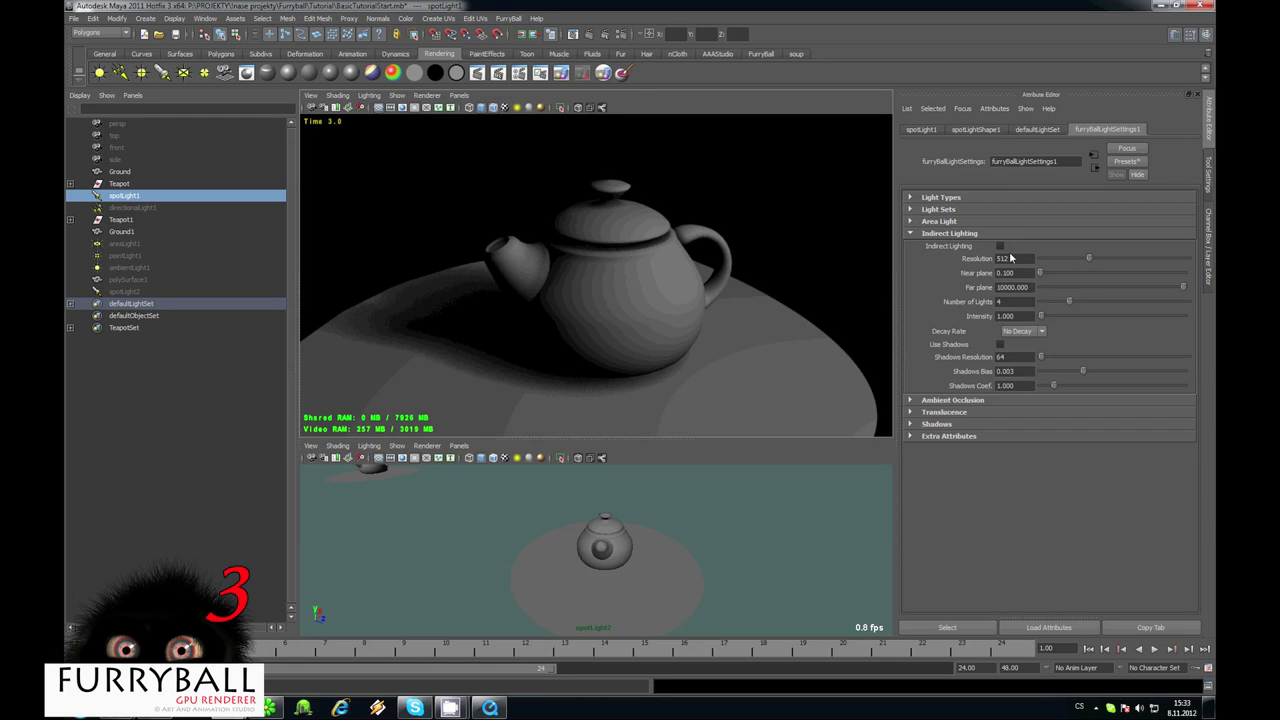
{"action": "left_click", "coordinate": [1000, 246]}
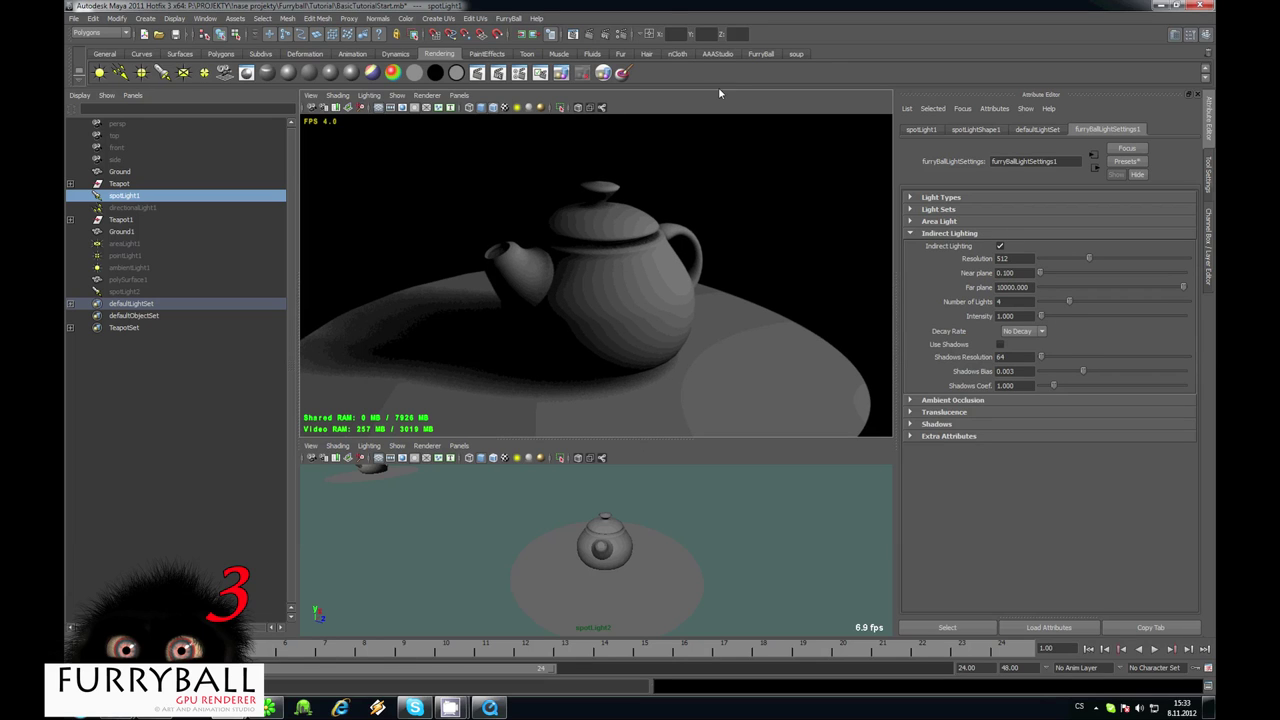
Enable the Indirect Lighting feature in the FurryBall render settings and view its effect on the teapot and ground
{"action": "left_click", "coordinate": [761, 53]}
{"action": "left_click", "coordinate": [246, 72]}
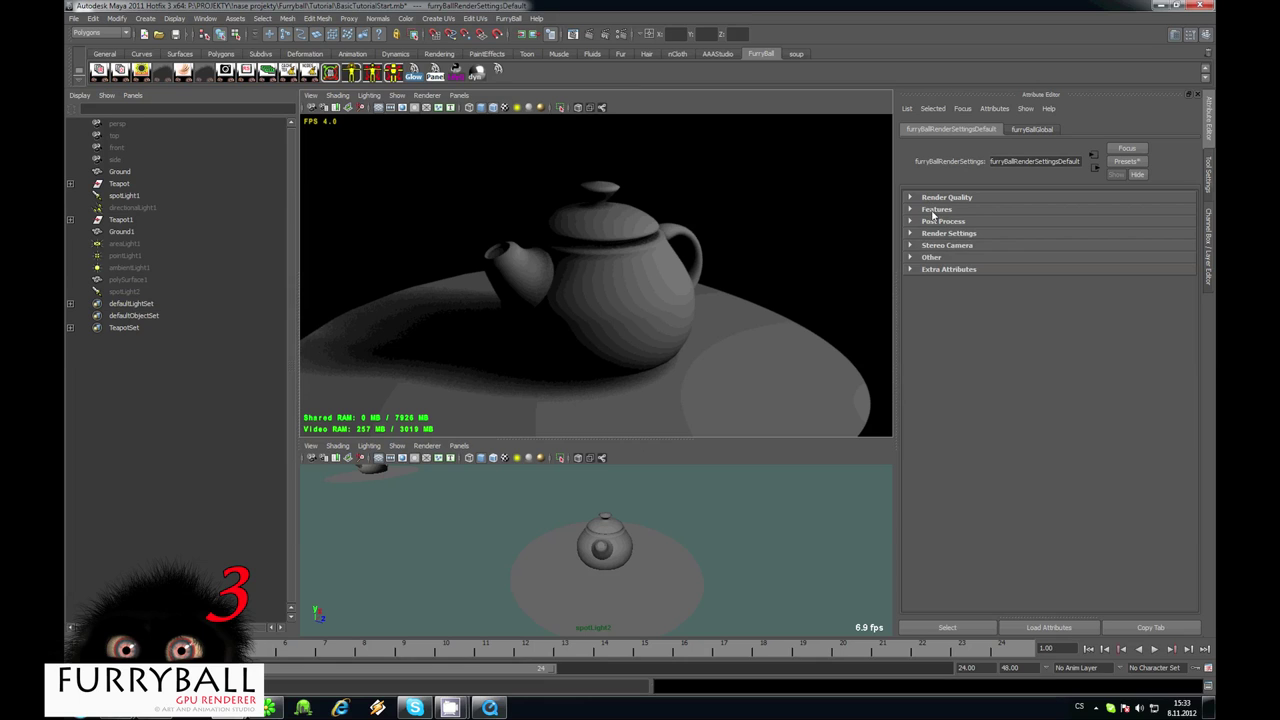
{"action": "left_click", "coordinate": [935, 209]}
{"action": "left_click", "coordinate": [1000, 265]}
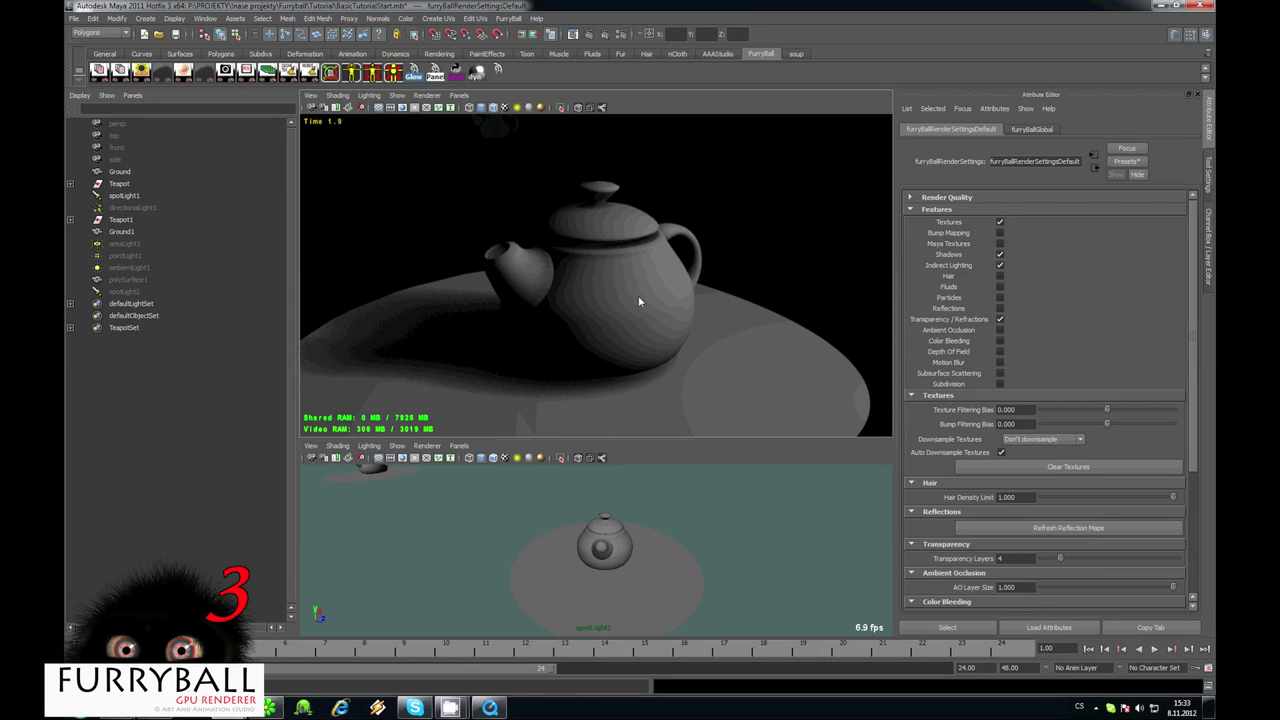
{"action": "left_click_drag", "start_coordinate": [643, 300], "coordinate": [486, 214], "text": "alt"}
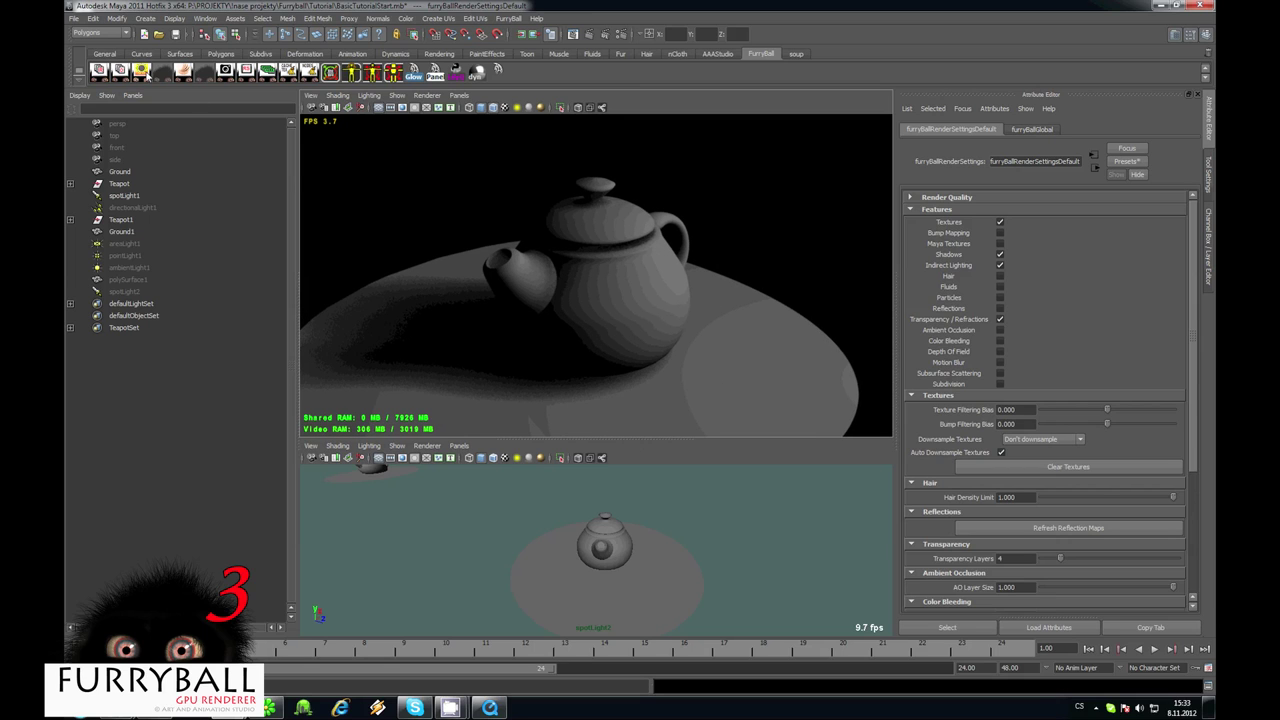
Try an indirect lighting Intensity of 50 in spotLight1's FurryBall light settings, settle on 10 and view the teapot
{"action": "left_click", "coordinate": [124, 196]}
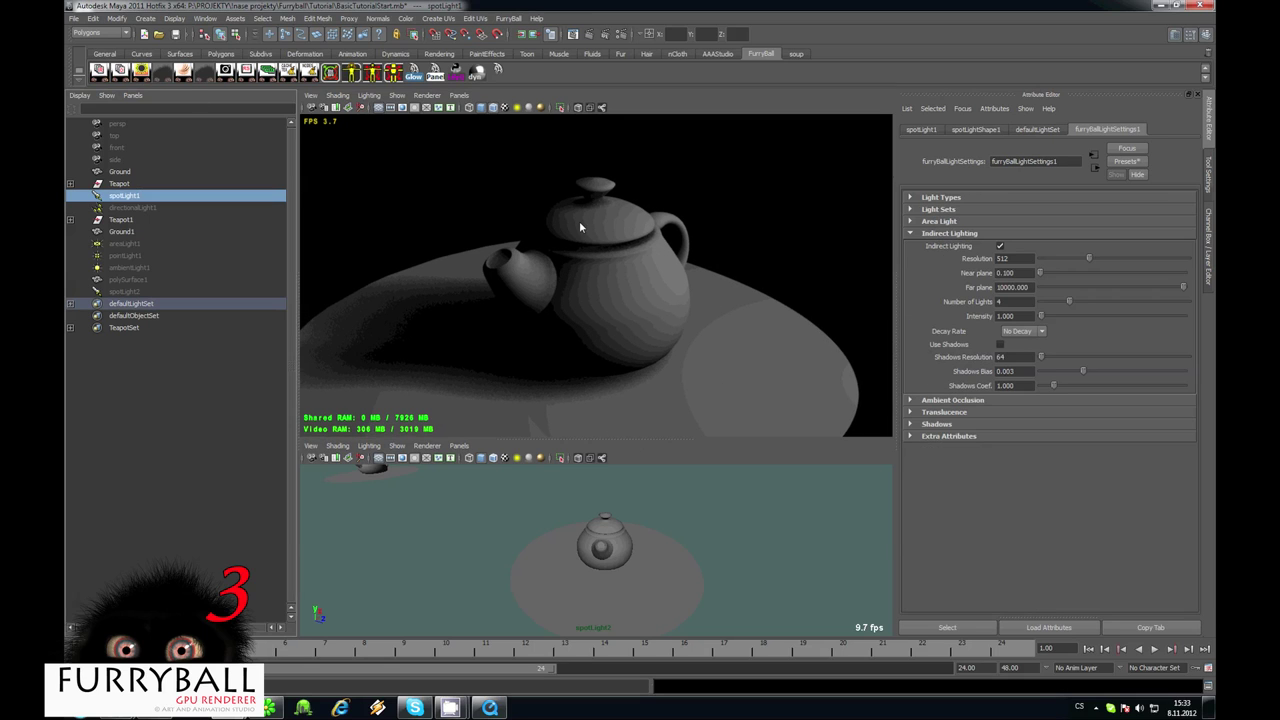
{"action": "left_click", "coordinate": [1015, 316]}
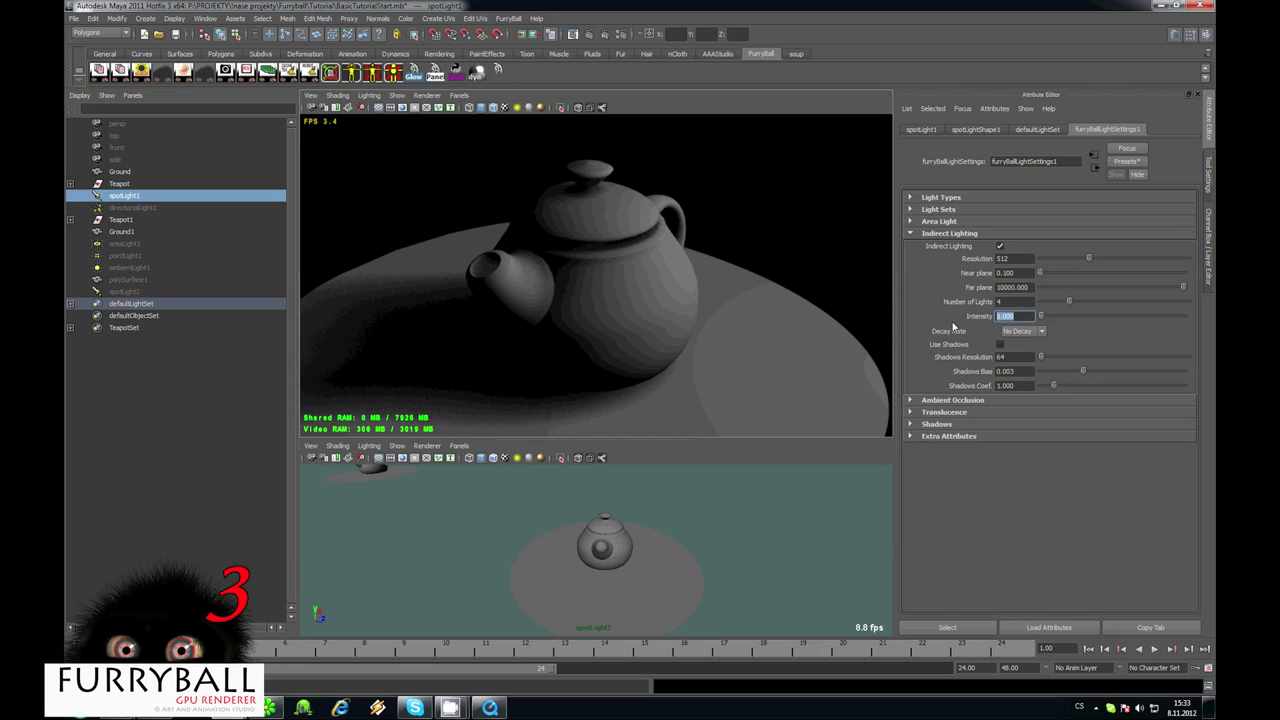
{"action": "type", "text": "50"}
{"action": "key", "text": "Return"}
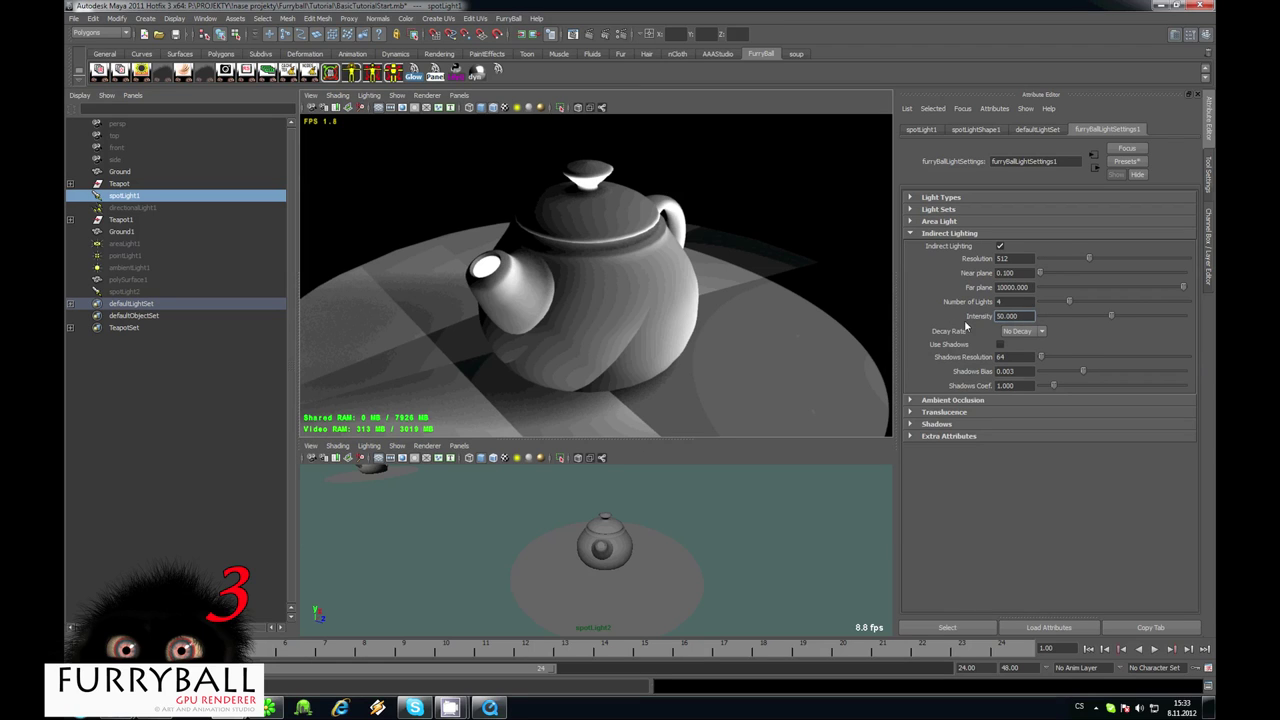
{"action": "left_click", "coordinate": [1024, 318]}
{"action": "type", "text": "10"}
{"action": "key", "text": "Return"}
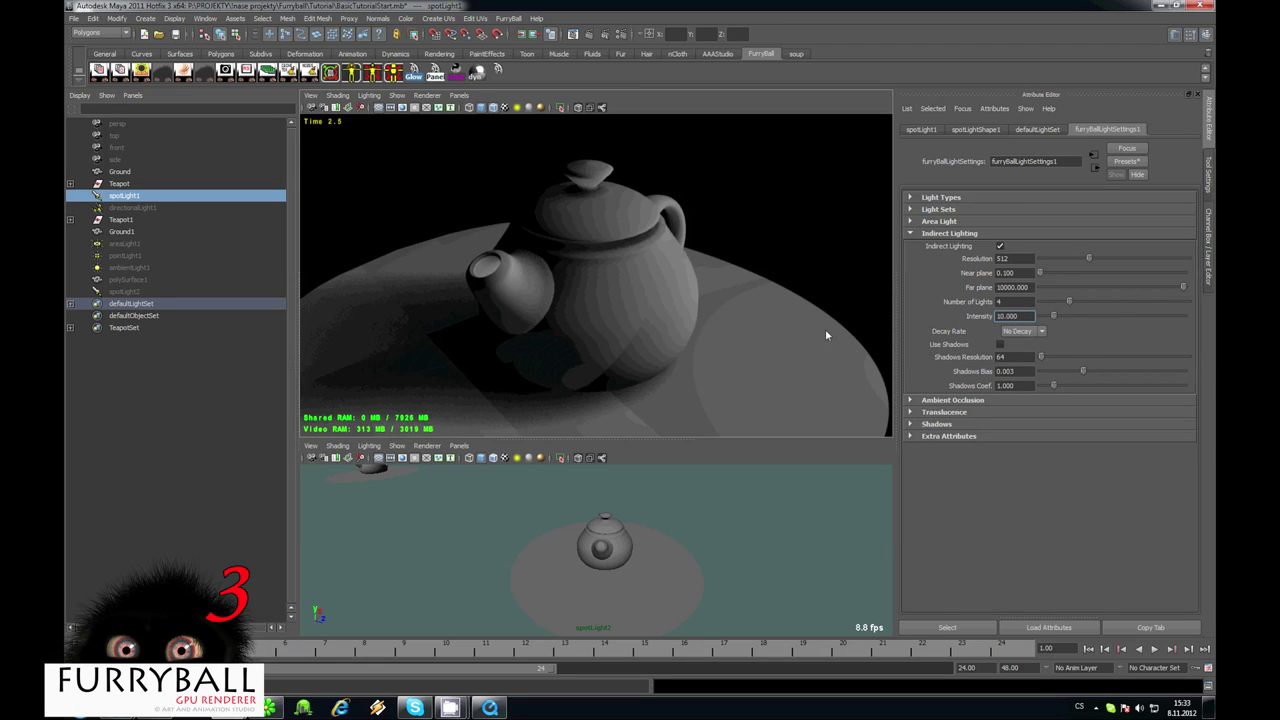
{"action": "left_click_drag", "start_coordinate": [692, 308], "coordinate": [660, 316], "text": "alt"}
{"action": "left_click_drag", "start_coordinate": [537, 298], "coordinate": [926, 300], "text": "alt"}
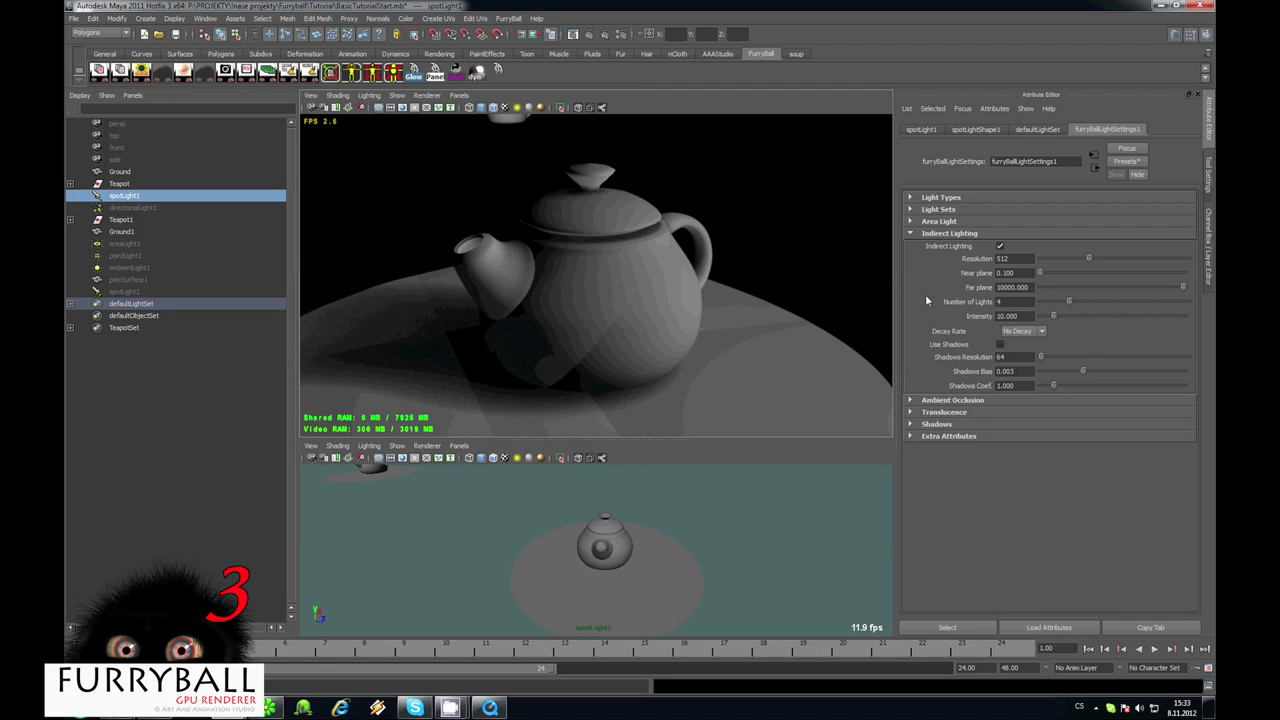
Set the Number of Lights for spotLight1's indirect lighting to 16
{"action": "left_click", "coordinate": [1016, 301]}
{"action": "key", "text": "Return"}
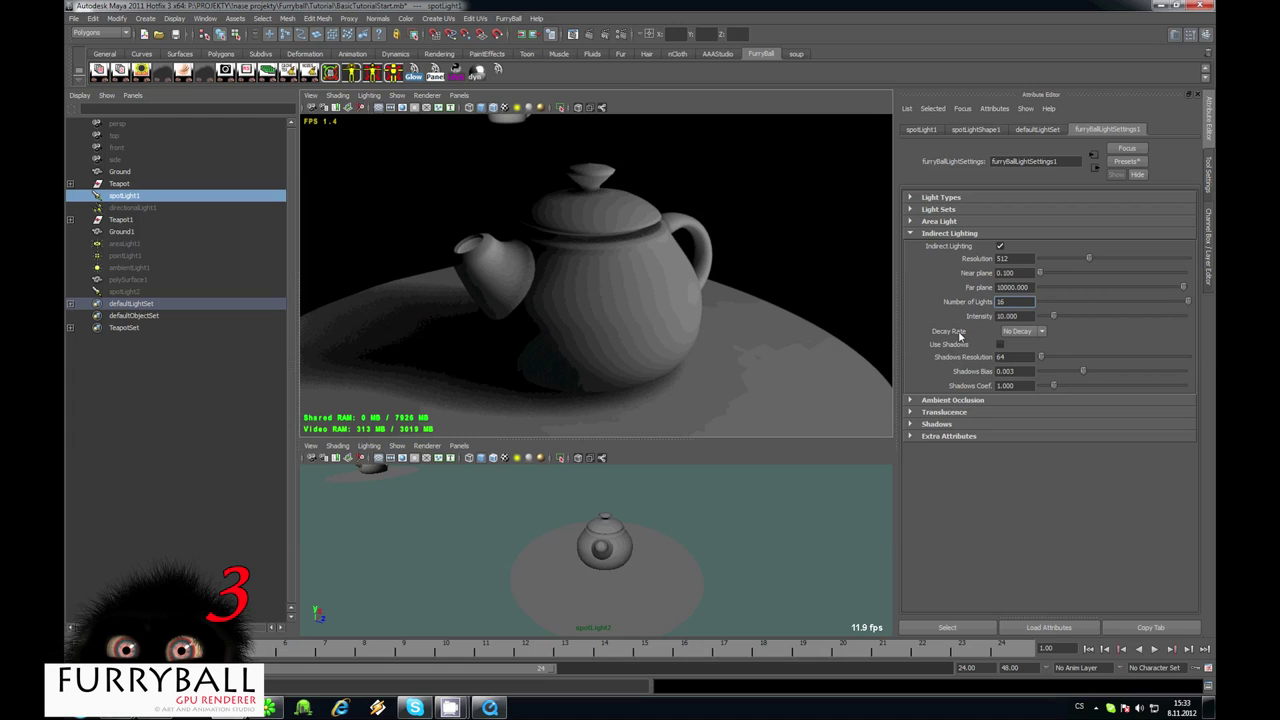
{"action": "left_click", "coordinate": [1020, 302]}
Assign a new Lambert material to the large teapot, colour it red and view the light bounced onto the ground
{"action": "left_click", "coordinate": [673, 332]}
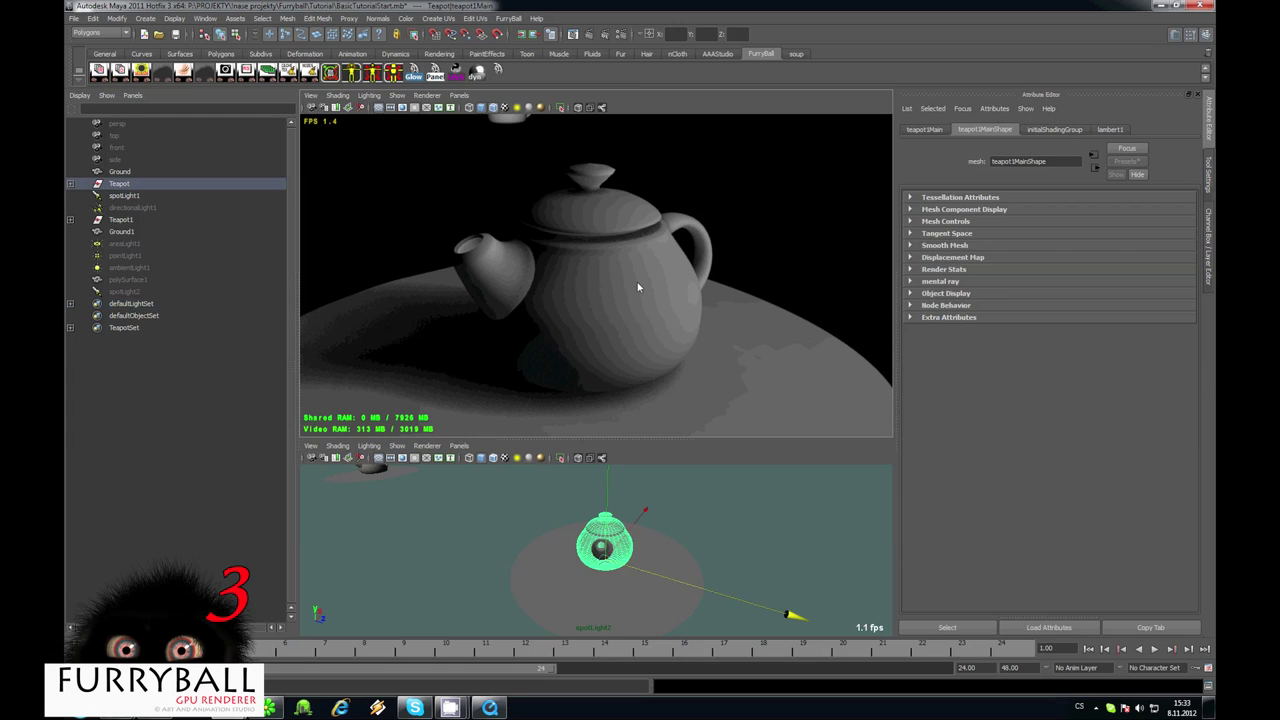
{"action": "left_click_drag", "start_coordinate": [648, 323], "coordinate": [545, 325], "text": "alt"}
{"action": "left_click", "coordinate": [726, 231]}
{"action": "left_click", "coordinate": [738, 218]}
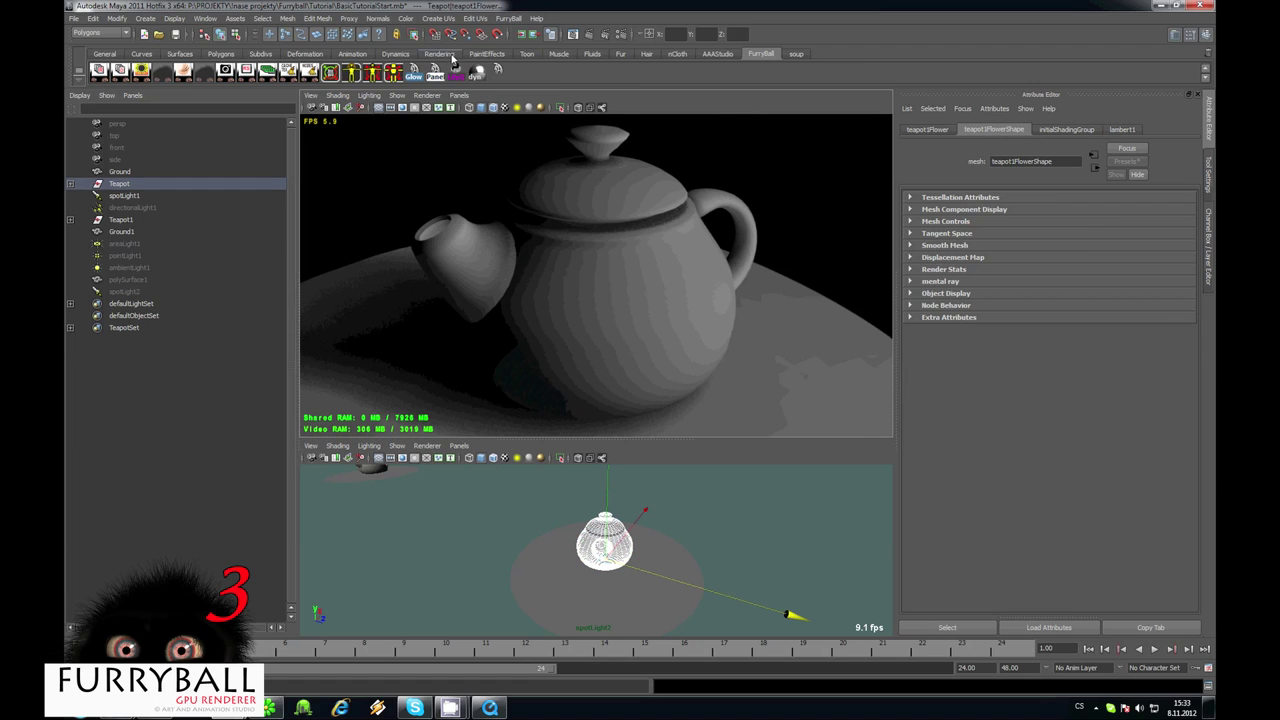
{"action": "left_click", "coordinate": [448, 56]}
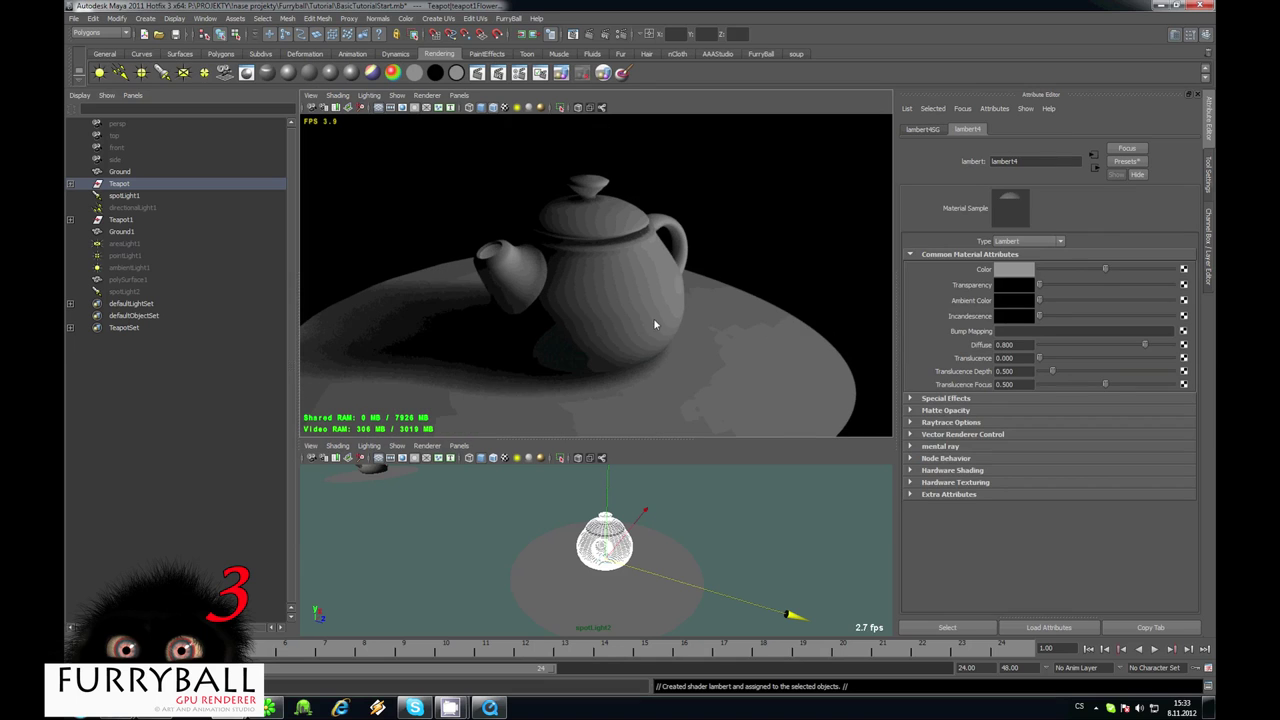
{"action": "left_click", "coordinate": [1027, 268]}
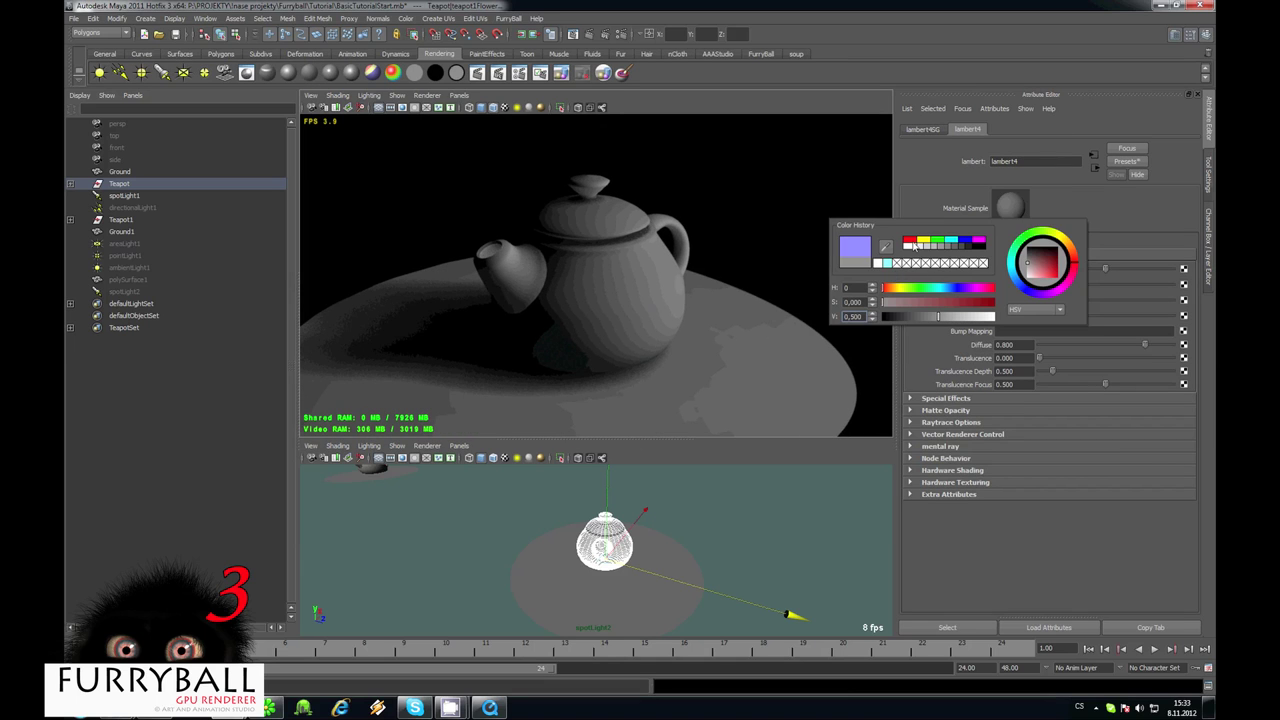
{"action": "left_click", "coordinate": [910, 243]}
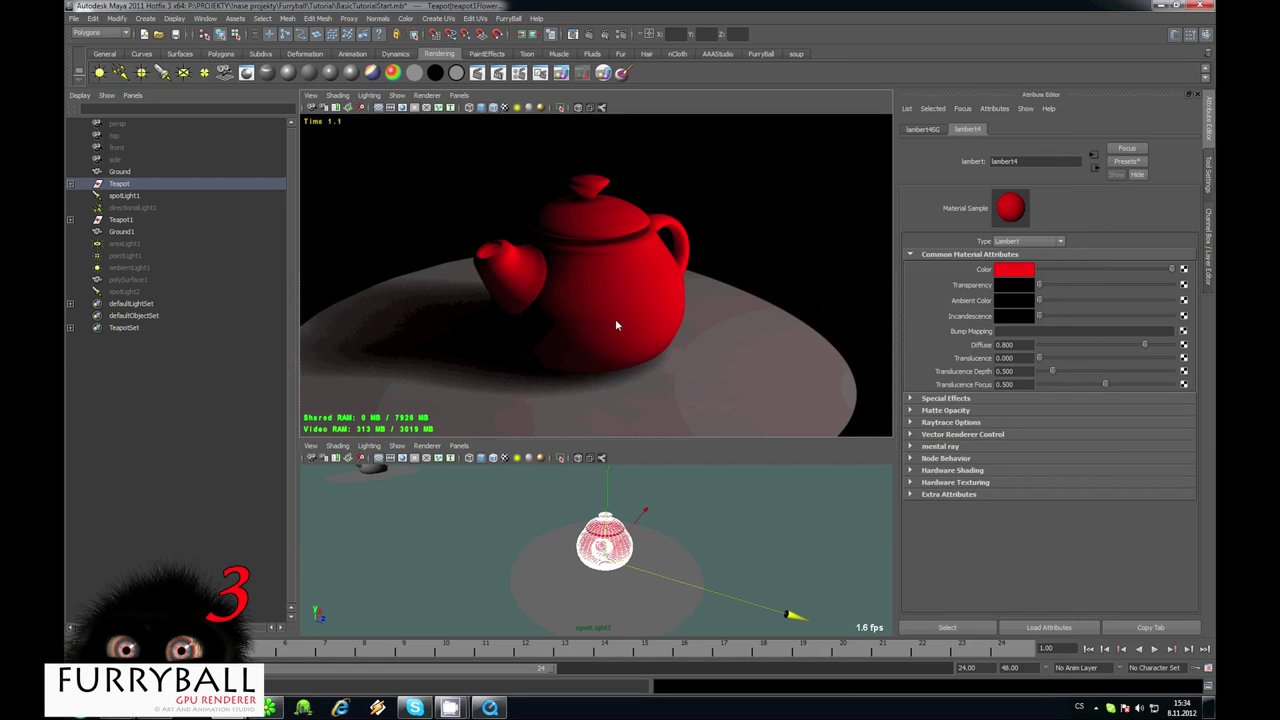
{"action": "left_click_drag", "start_coordinate": [615, 318], "coordinate": [767, 234], "text": "alt"}
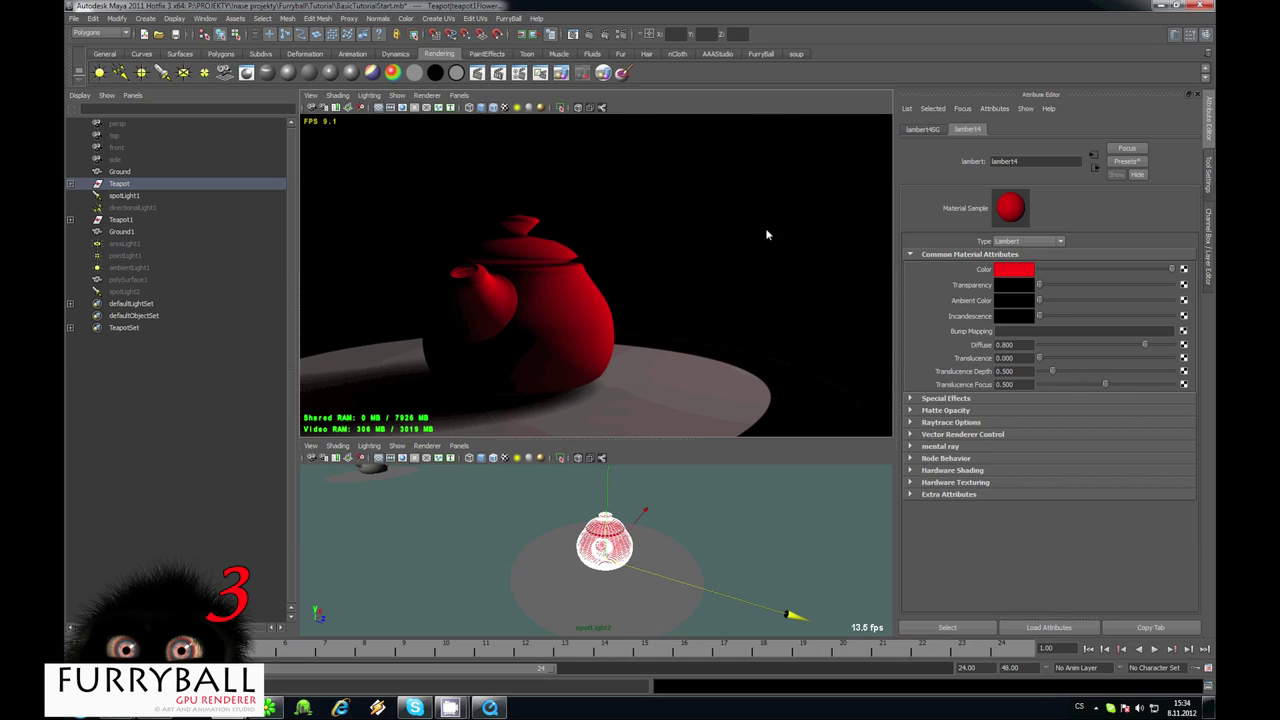
{"action": "left_click_drag", "start_coordinate": [537, 347], "coordinate": [576, 256], "text": "alt"}
{"action": "left_click_drag", "start_coordinate": [638, 350], "coordinate": [515, 300], "text": "alt"}
Set the Number of Lights to 32 in the Indirect Lighting section of spotLight1's FurryBall light settings
{"action": "left_click", "coordinate": [127, 196]}
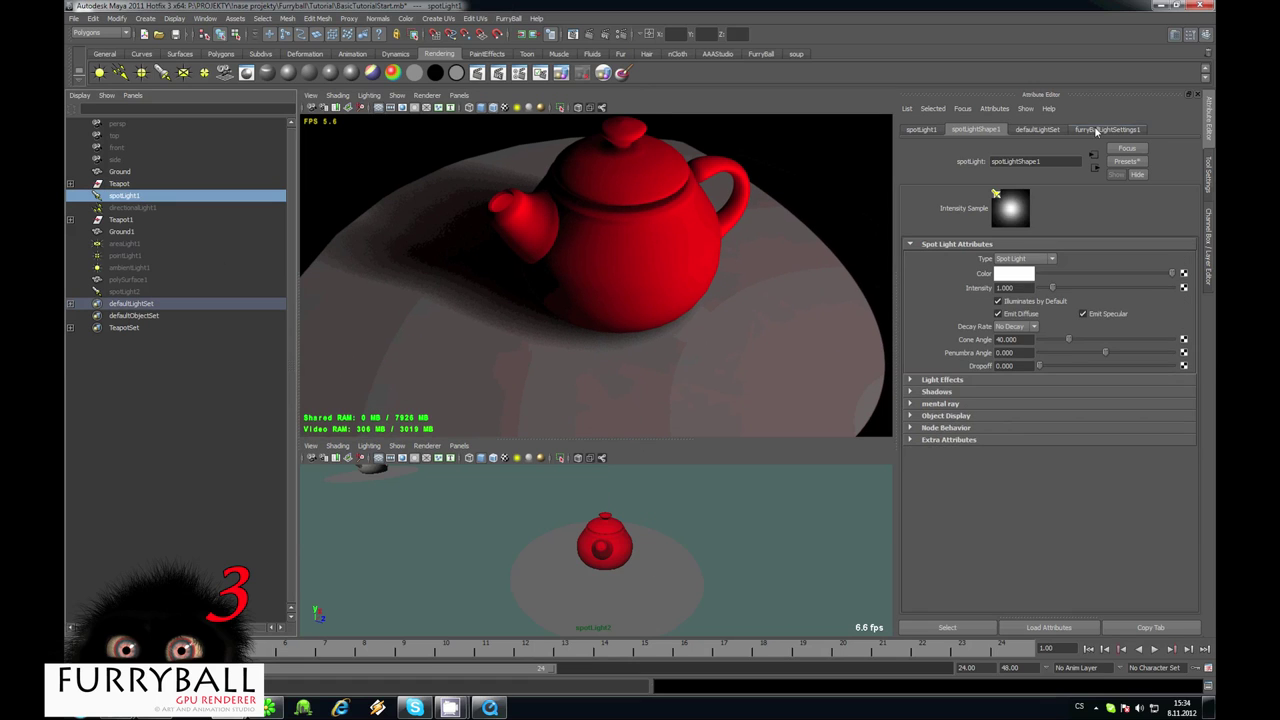
{"action": "left_click", "coordinate": [1102, 130]}
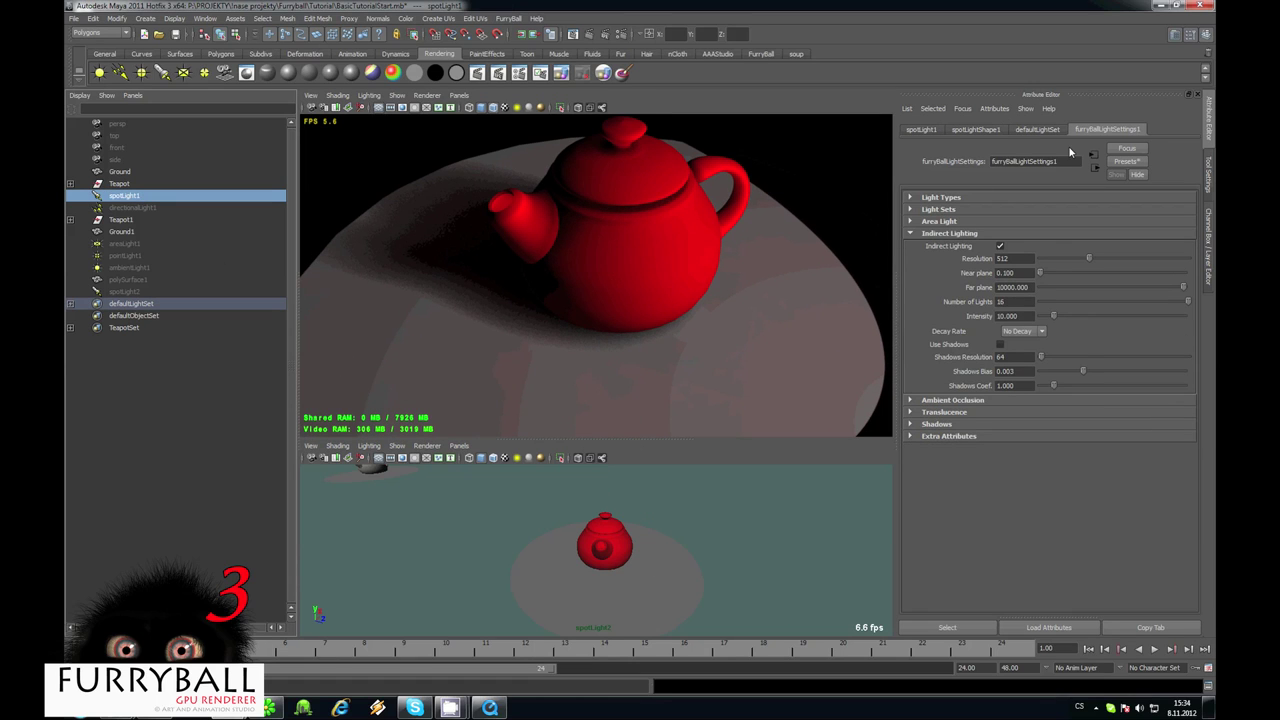
{"action": "left_click", "coordinate": [1032, 334]}
{"action": "left_click", "coordinate": [1028, 316]}
{"action": "left_click_drag", "start_coordinate": [671, 251], "coordinate": [689, 334], "text": "alt"}
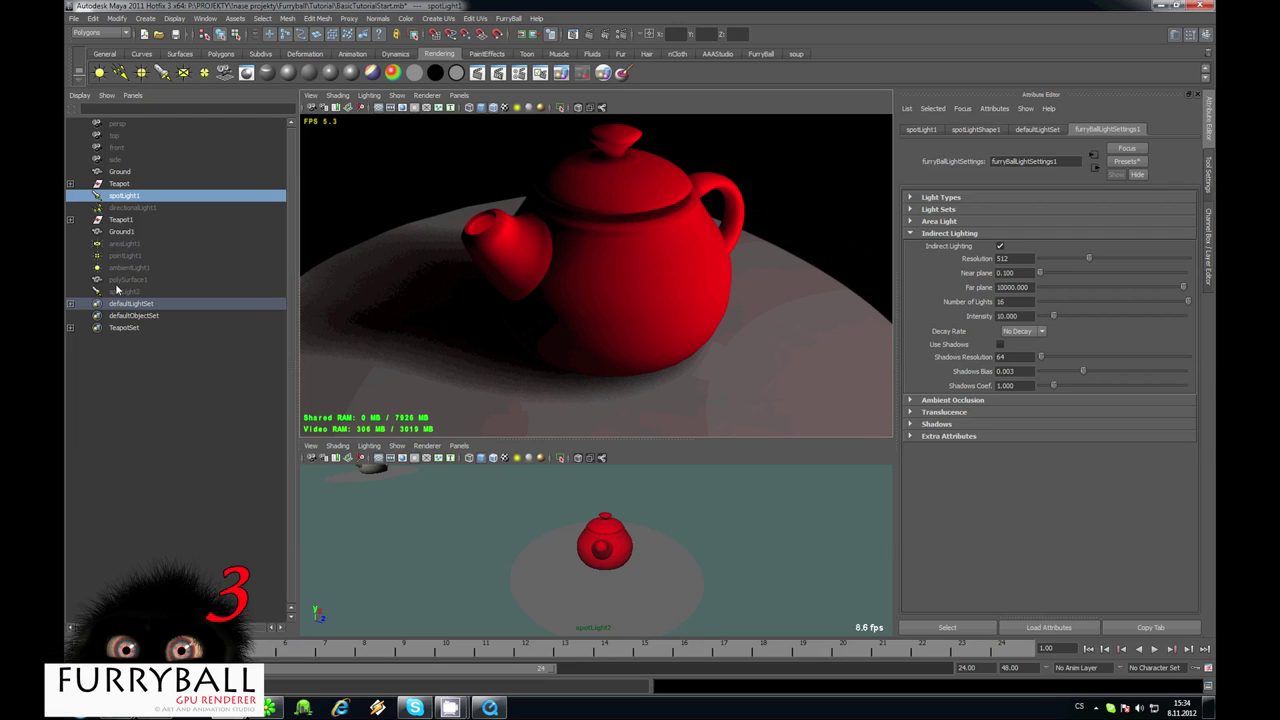
{"action": "mouse_move", "coordinate": [705, 274]}
{"action": "left_mouse_down", "text": "alt"}
{"action": "mouse_move", "coordinate": [640, 277]}
{"action": "mouse_move", "coordinate": [690, 280]}
{"action": "left_mouse_up", "text": "alt"}
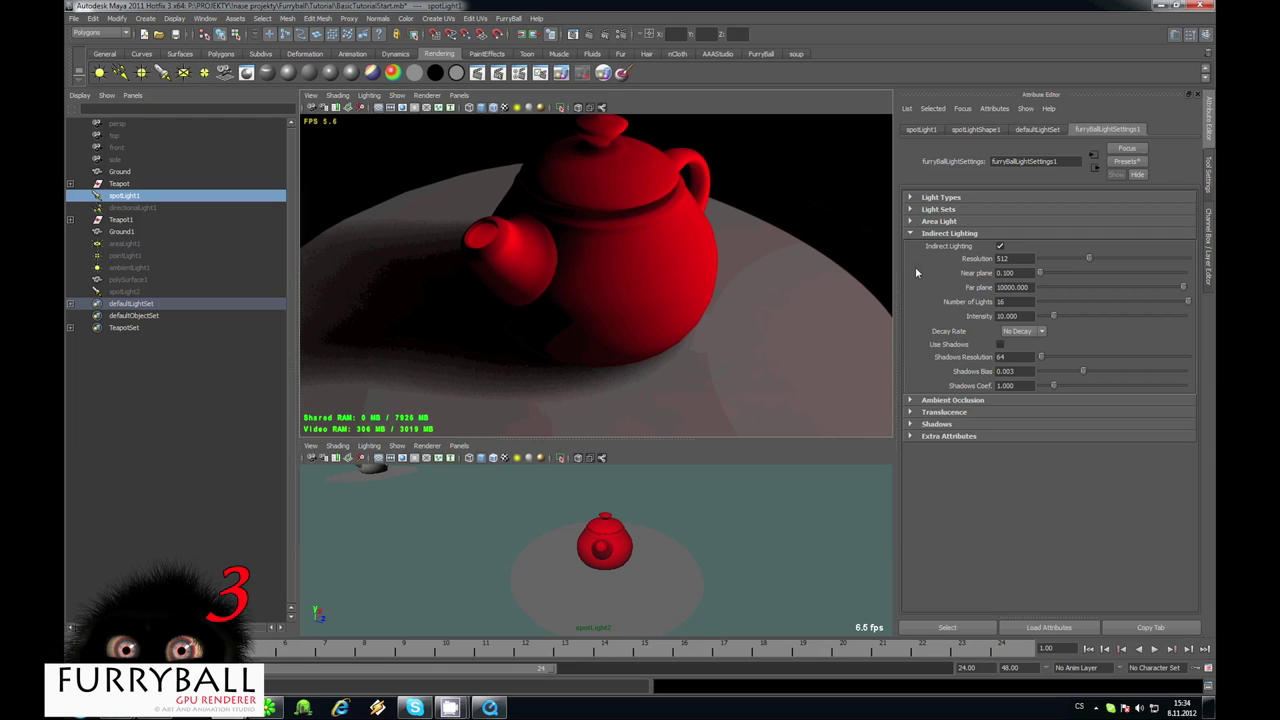
{"action": "double_click", "coordinate": [1012, 259]}
{"action": "double_click", "coordinate": [1018, 302]}
{"action": "type", "text": "32"}
{"action": "key", "text": "Return"}
{"action": "key", "text": "Tab"}
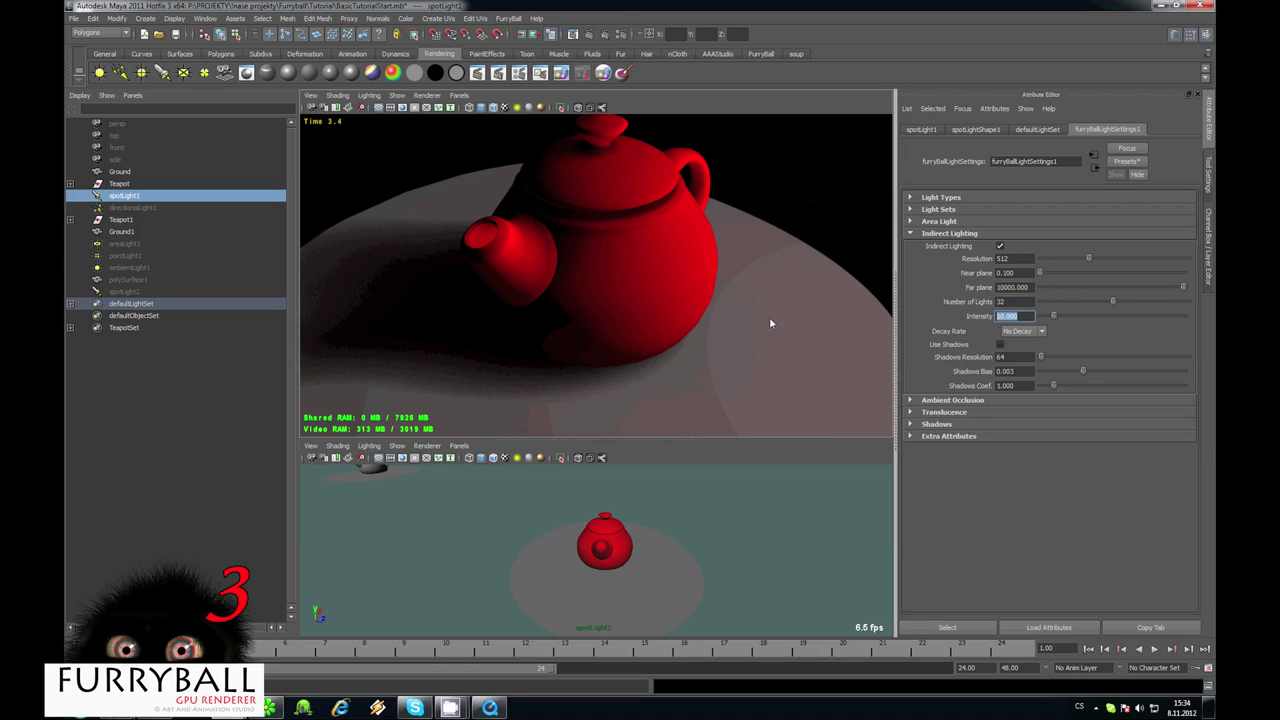
Turn on Use Shadows for spotLight1's indirect lighting, keeping the Decay Rate at No Decay
{"action": "left_click", "coordinate": [1021, 331]}
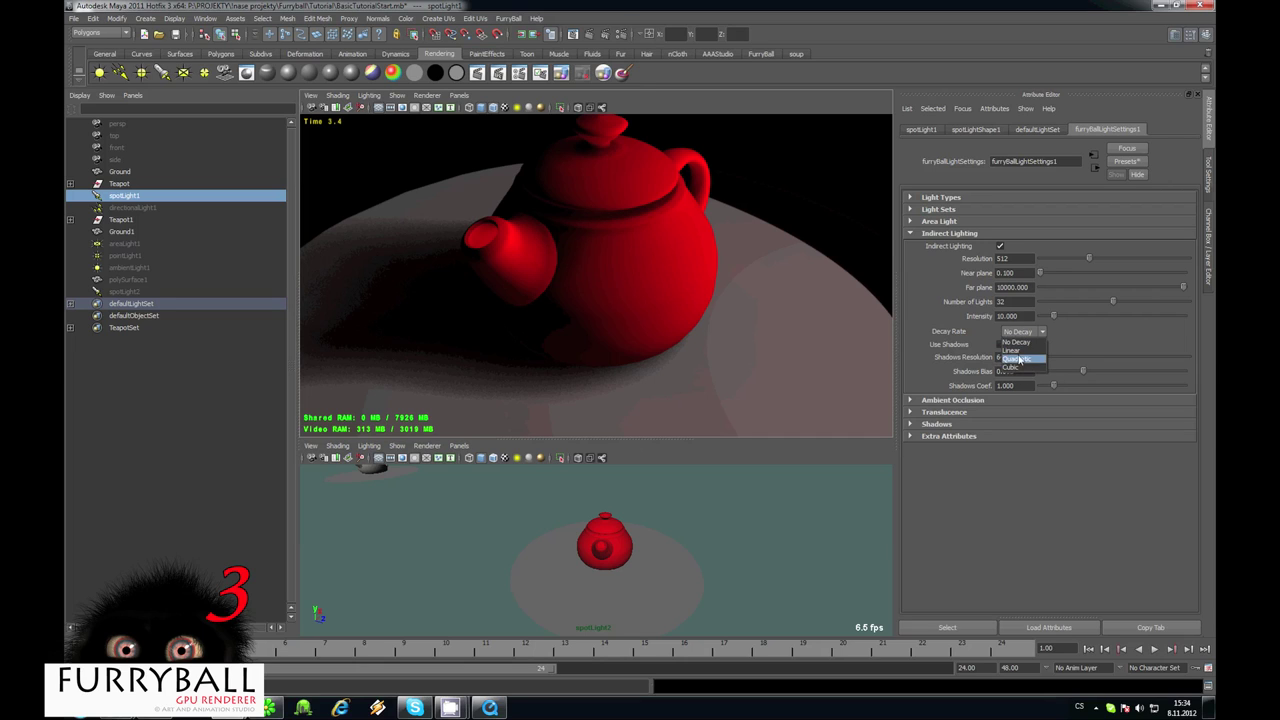
{"action": "left_click", "coordinate": [1050, 349]}
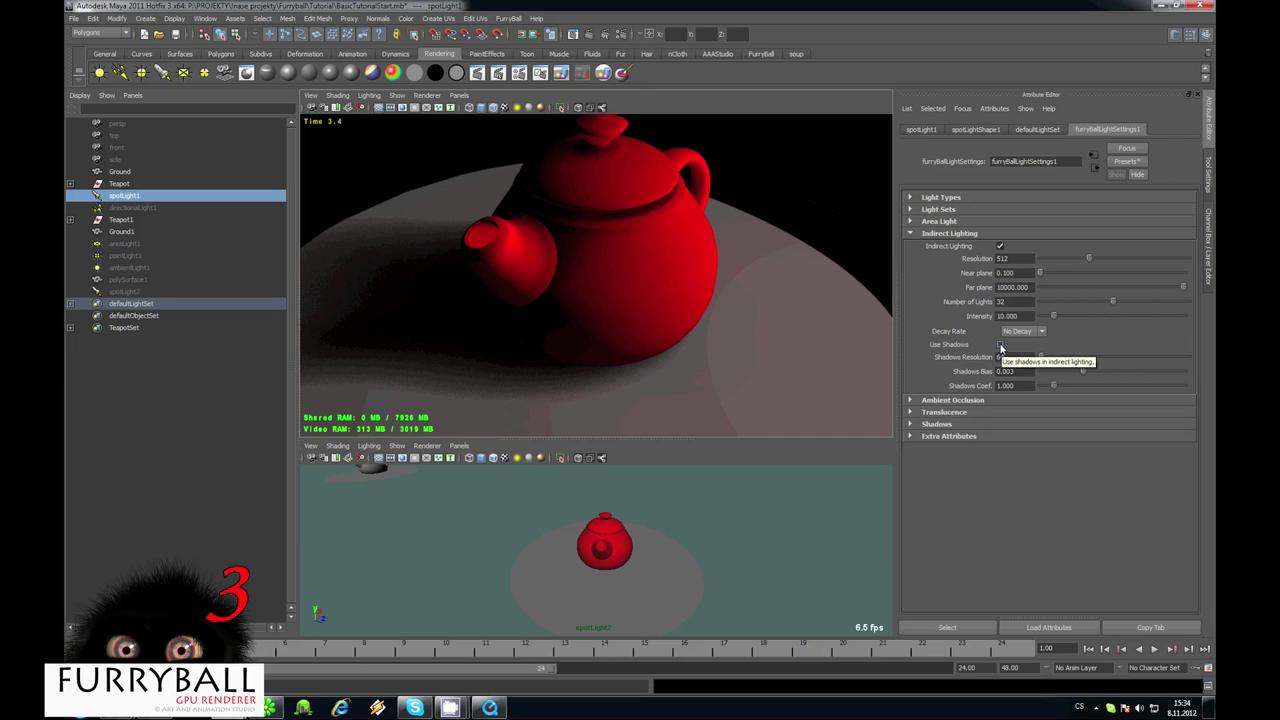
{"action": "left_click", "coordinate": [1000, 345]}
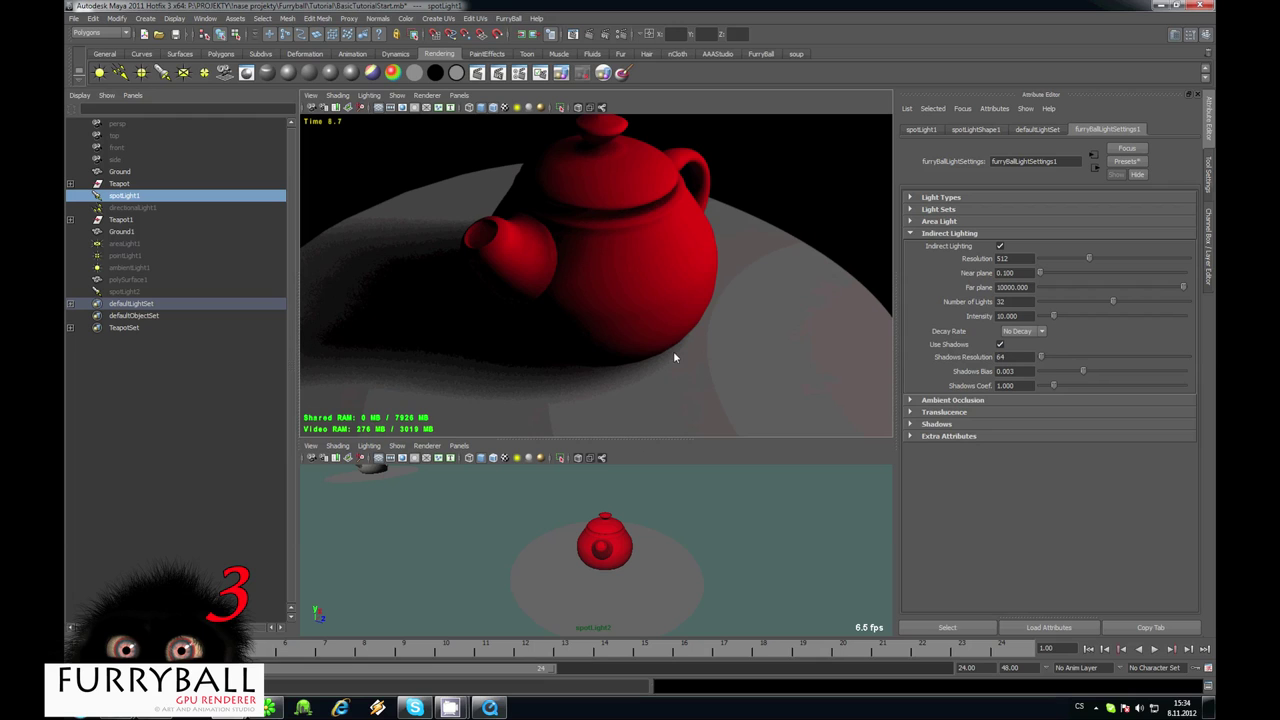
{"action": "left_click_drag", "start_coordinate": [717, 336], "coordinate": [720, 344], "text": "alt"}
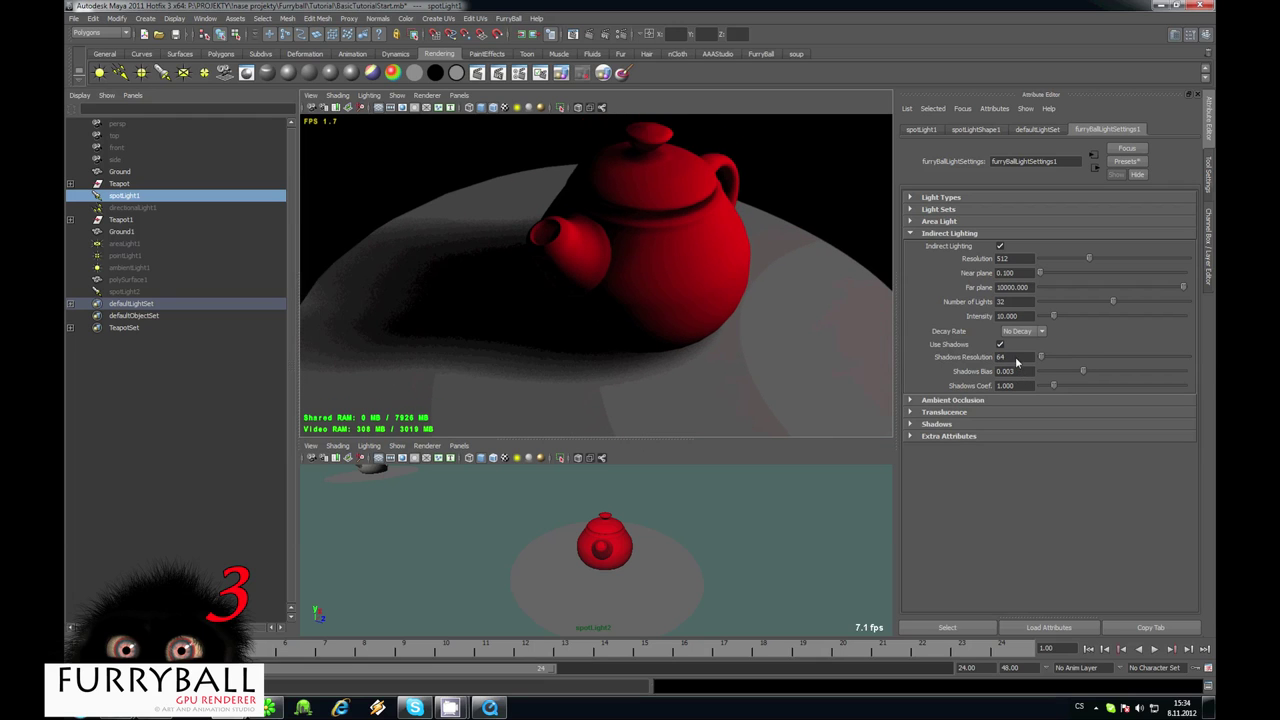
Set the indirect lighting Shadows Resolution to 128 and view the shading around the red teapot
{"action": "double_click", "coordinate": [1003, 357]}
{"action": "type", "text": "128"}
{"action": "left_click_drag", "start_coordinate": [768, 333], "coordinate": [700, 329], "text": "alt"}
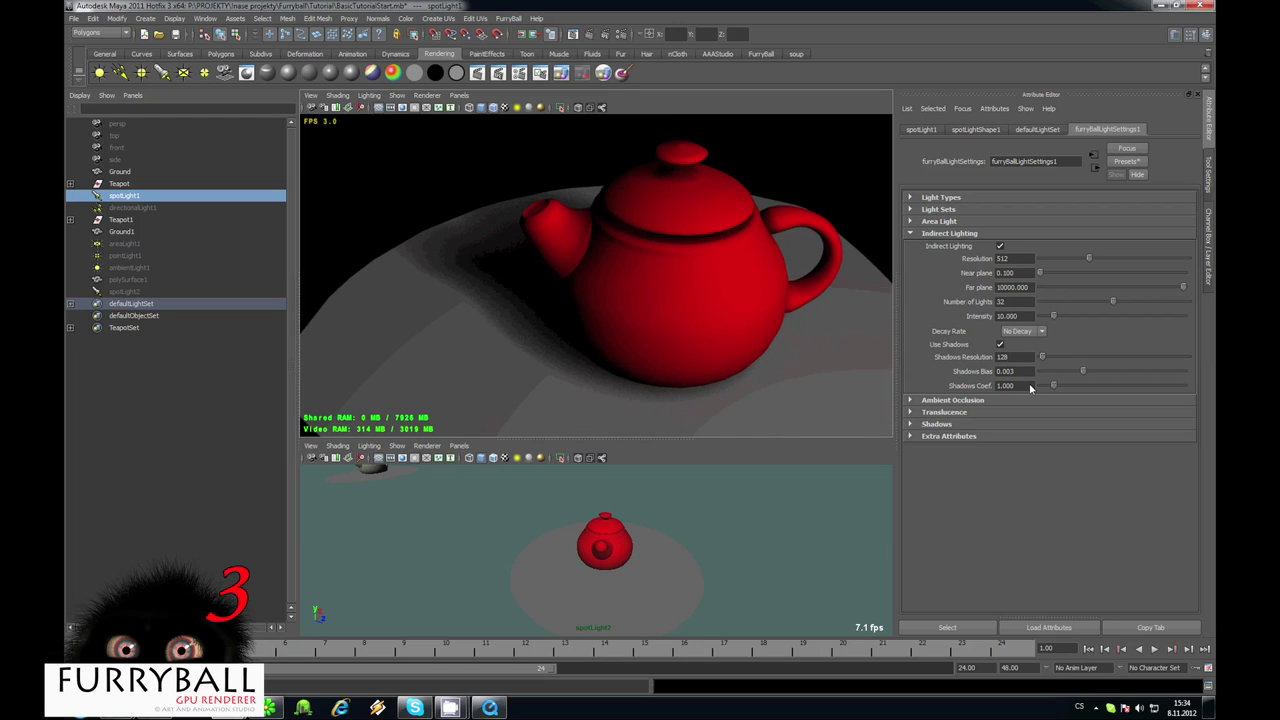
{"action": "left_click_drag", "start_coordinate": [518, 285], "coordinate": [888, 335], "text": "alt"}
{"action": "left_click_drag", "start_coordinate": [727, 293], "coordinate": [697, 349], "text": "alt"}
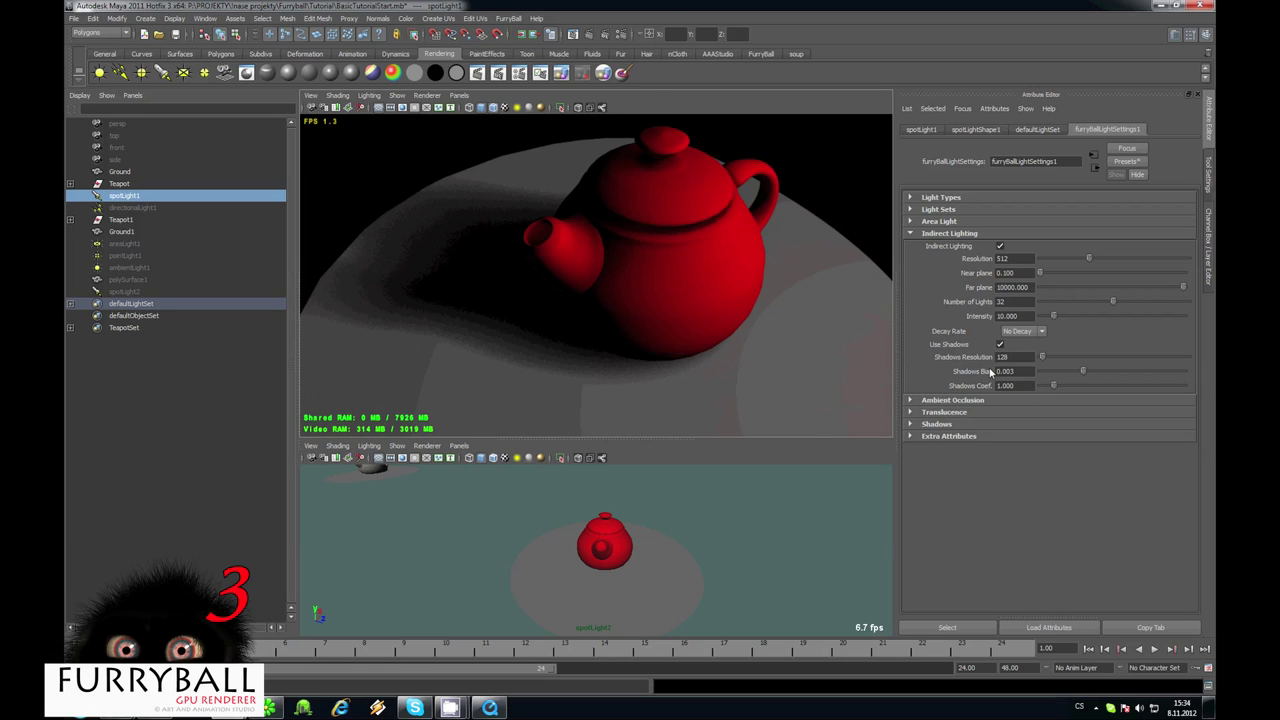
{"action": "left_click_drag", "start_coordinate": [856, 367], "coordinate": [851, 310], "text": "alt"}
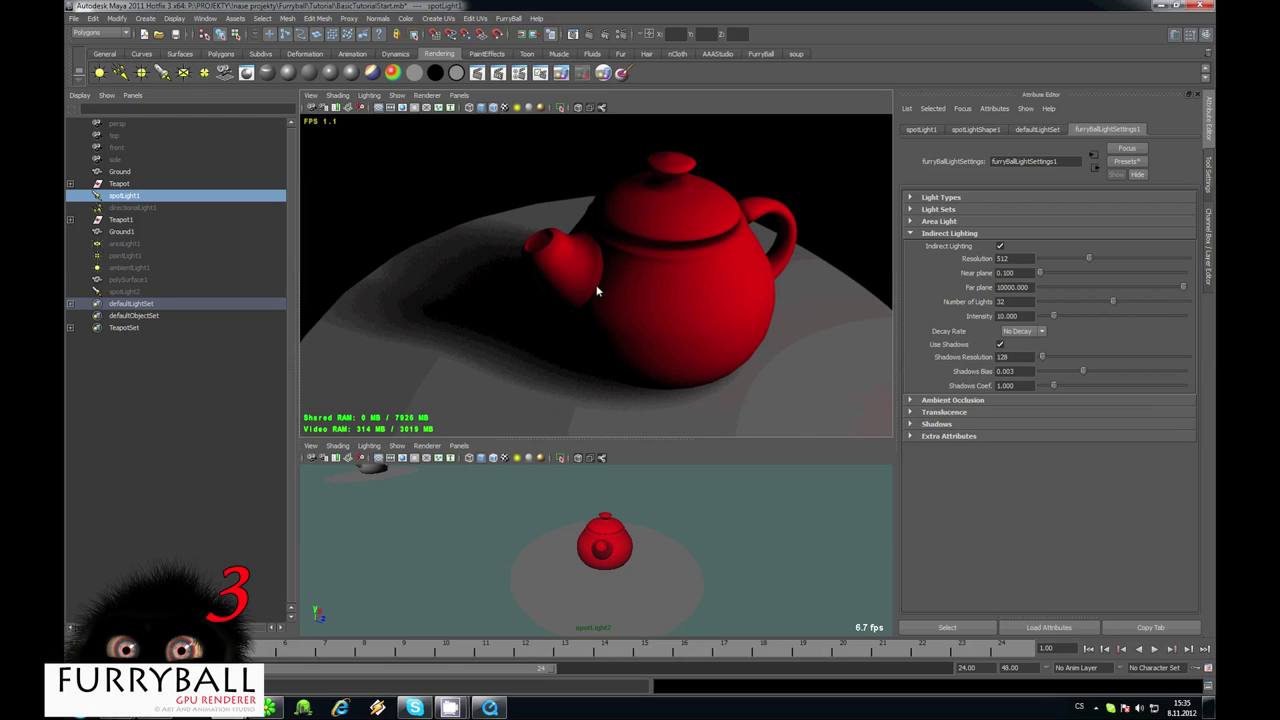
Try an indirect lighting Intensity of 50 with shadows enabled, and raise it to 120
{"action": "left_click_drag", "start_coordinate": [596, 285], "coordinate": [622, 252], "text": "alt"}
{"action": "double_click", "coordinate": [1030, 319]}
{"action": "type", "text": "50"}
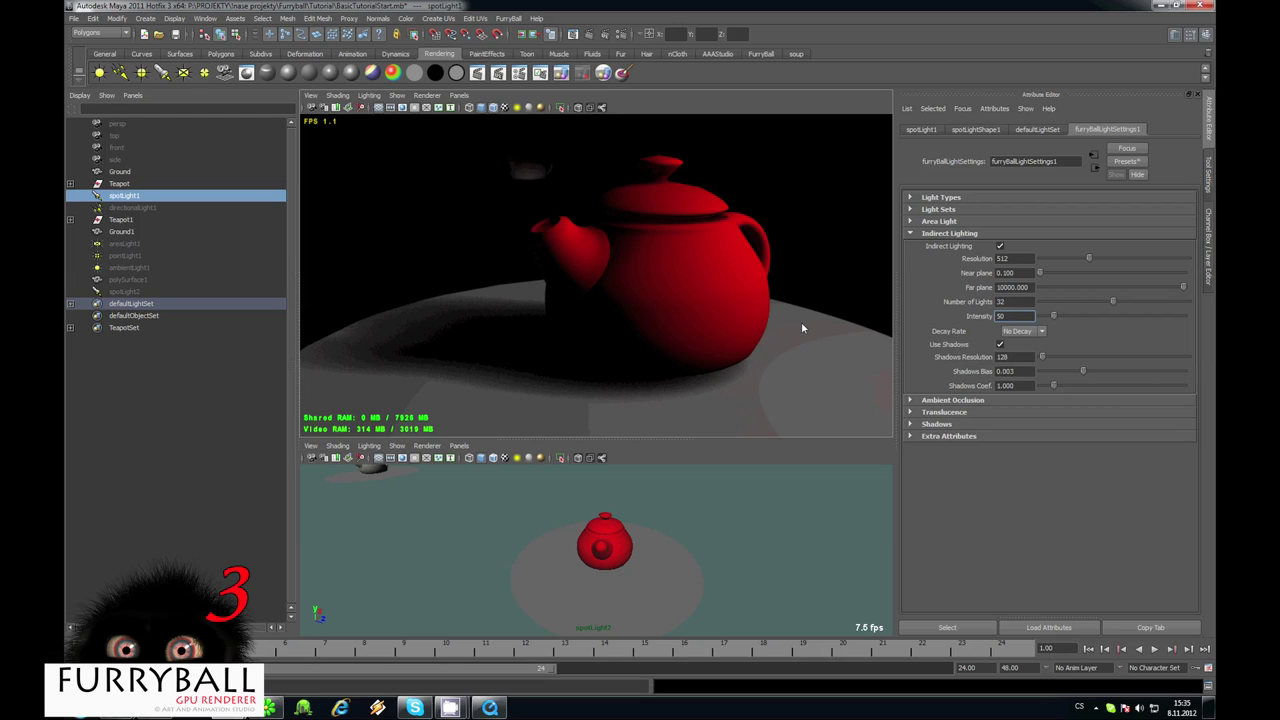
{"action": "key", "text": "Return"}
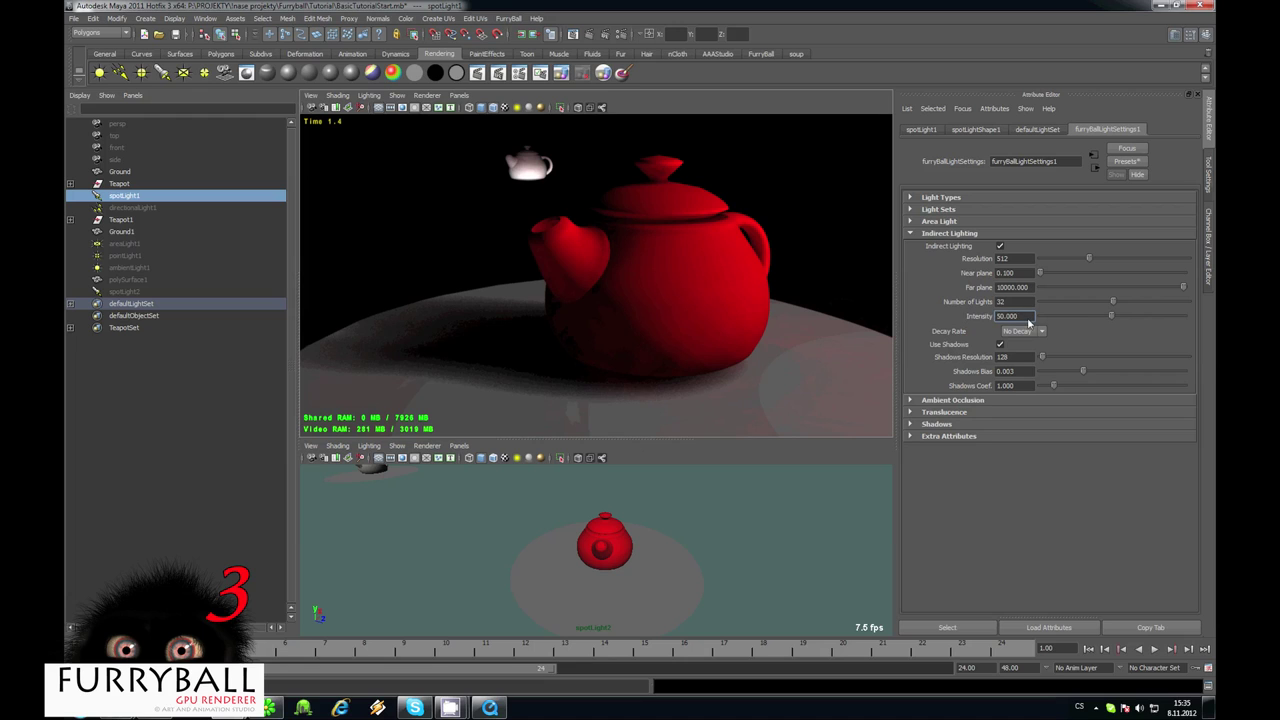
{"action": "left_click_drag", "start_coordinate": [1027, 321], "coordinate": [723, 362]}
{"action": "type", "text": "12"}
{"action": "left_click_drag", "start_coordinate": [797, 366], "coordinate": [677, 333], "text": "alt"}
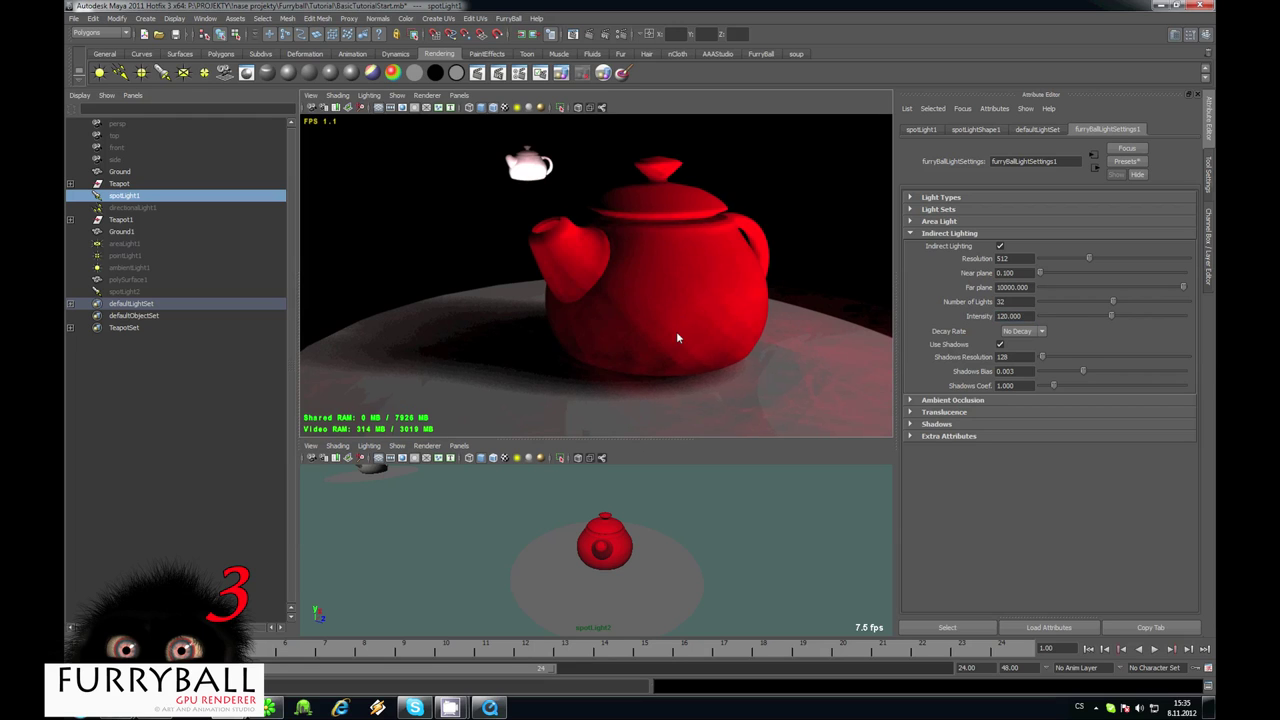
{"action": "scroll", "coordinate": [679, 334], "scroll_direction": "down", "scroll_amount": 4}
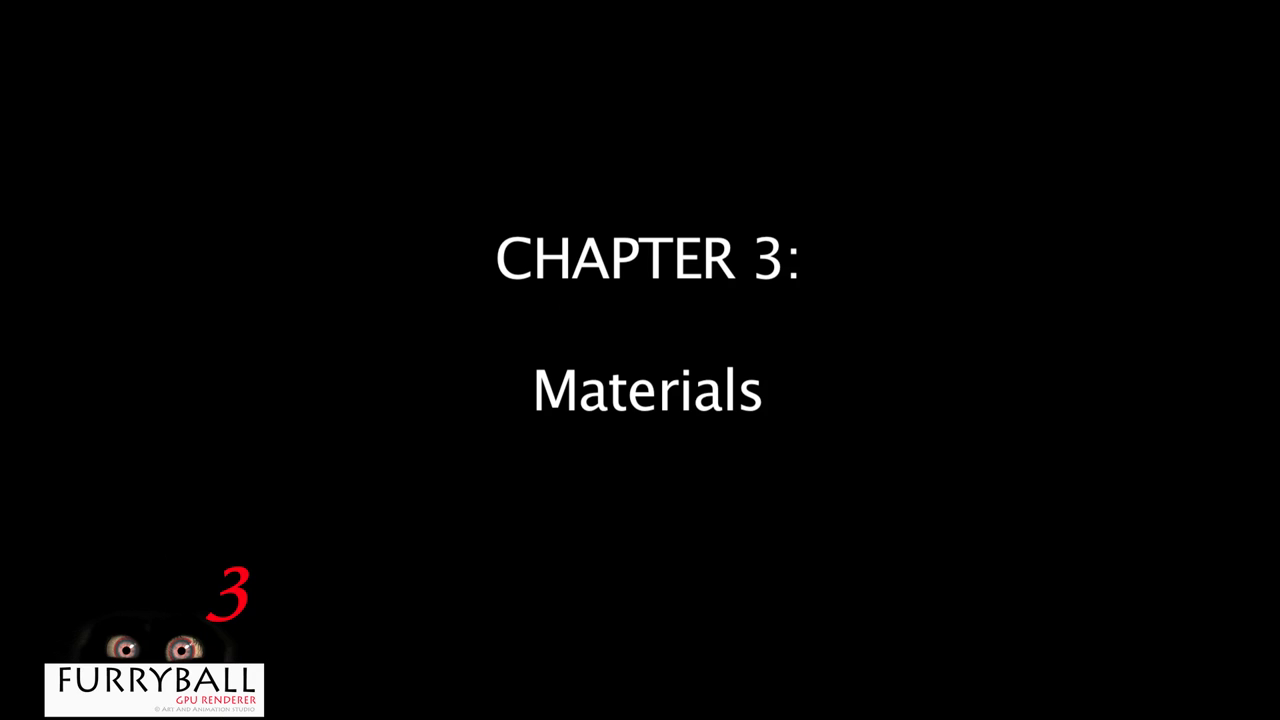
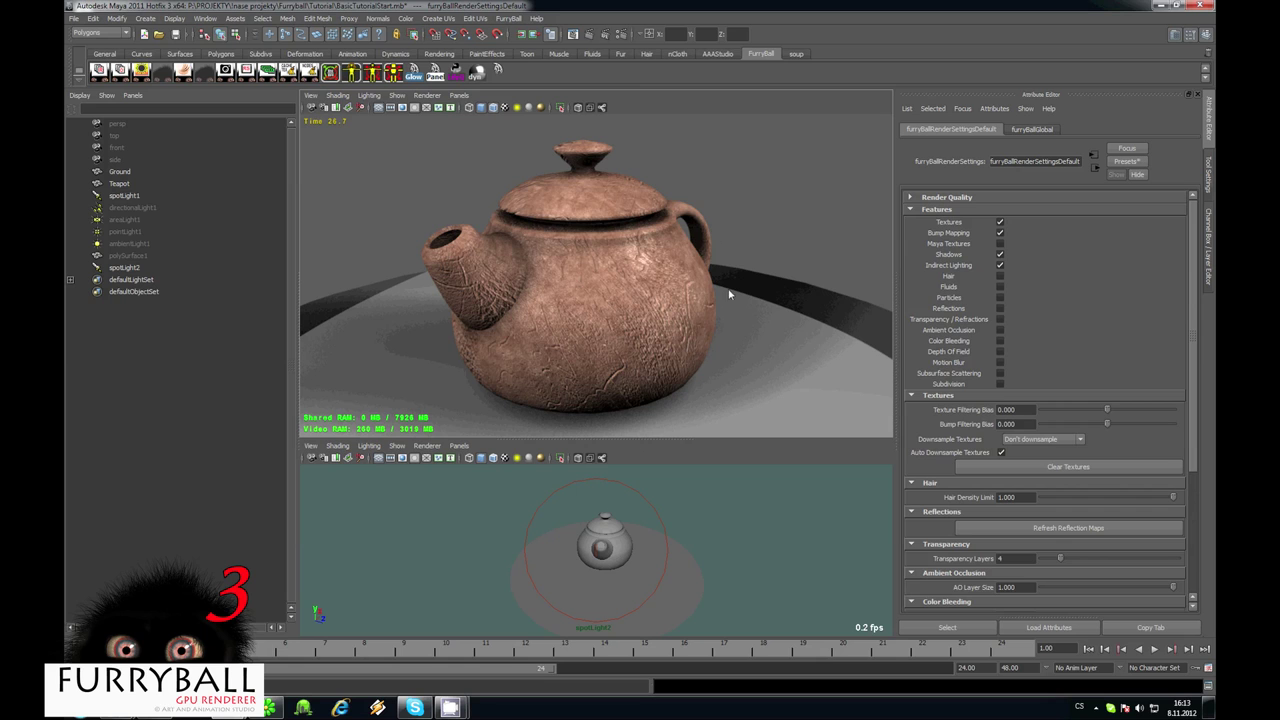
Select the textured teapot's phongE1 material and add new FurryBall material attributes to it
{"action": "left_click_drag", "start_coordinate": [622, 277], "coordinate": [603, 229], "text": "alt"}
{"action": "left_click", "coordinate": [603, 229]}
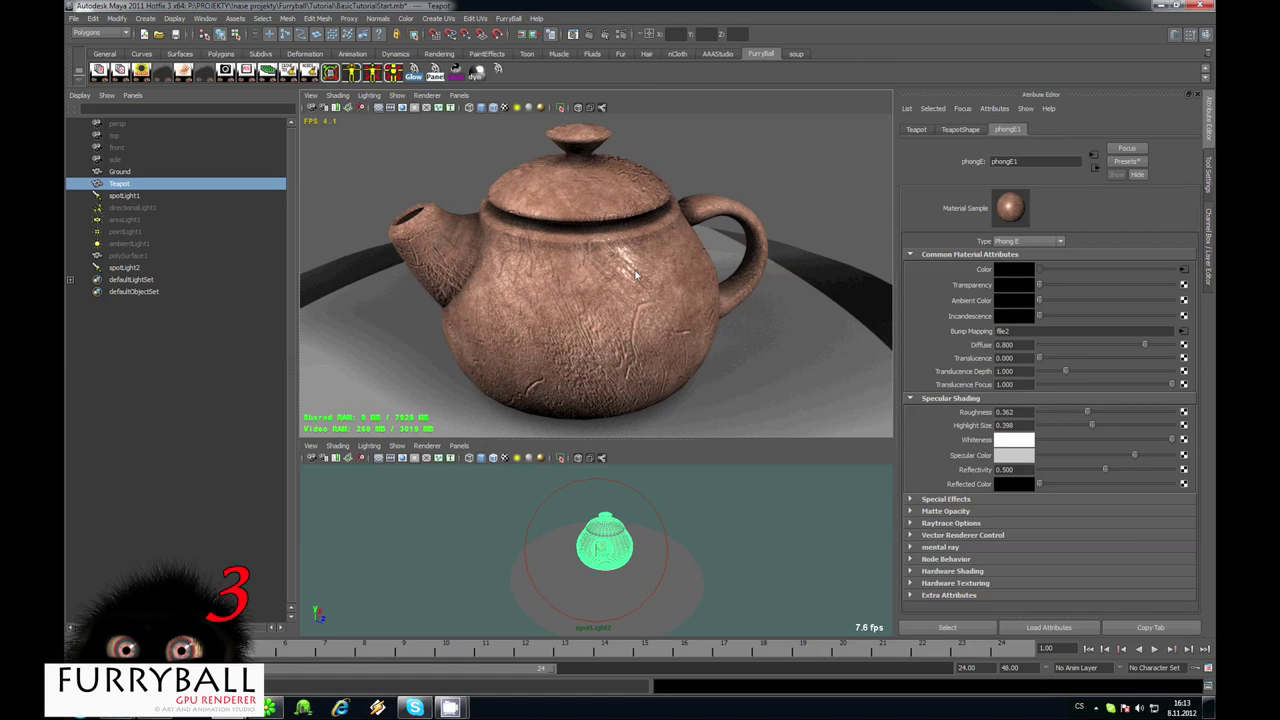
{"action": "left_click", "coordinate": [944, 627]}
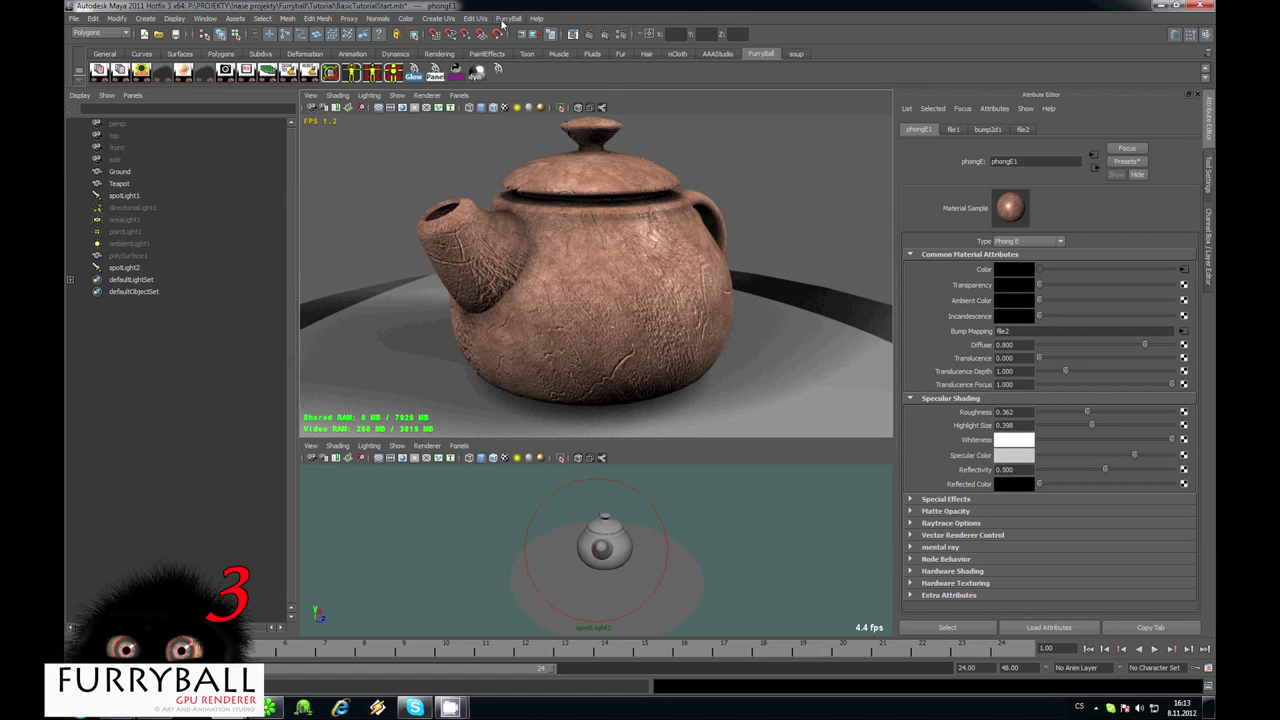
{"action": "left_click", "coordinate": [508, 19]}
{"action": "mouse_move", "coordinate": [549, 99]}
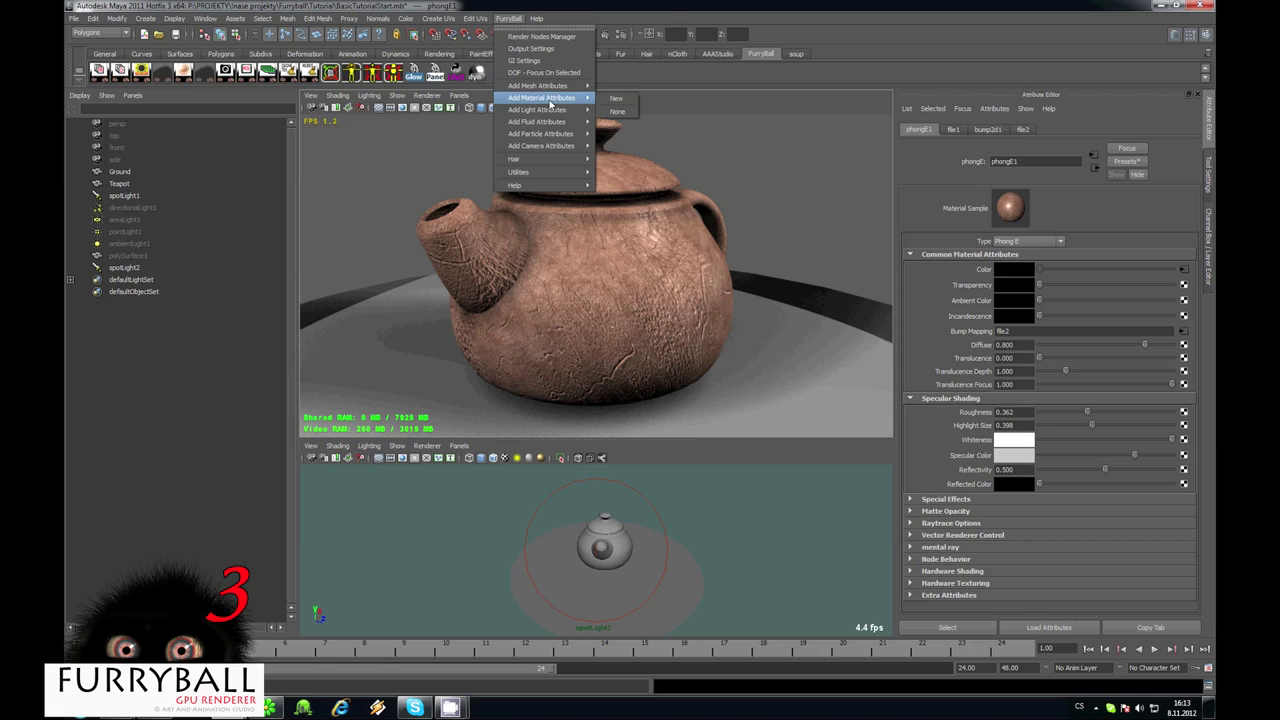
{"action": "left_click", "coordinate": [614, 102]}
{"action": "left_click_drag", "start_coordinate": [729, 182], "coordinate": [703, 184], "text": "alt"}
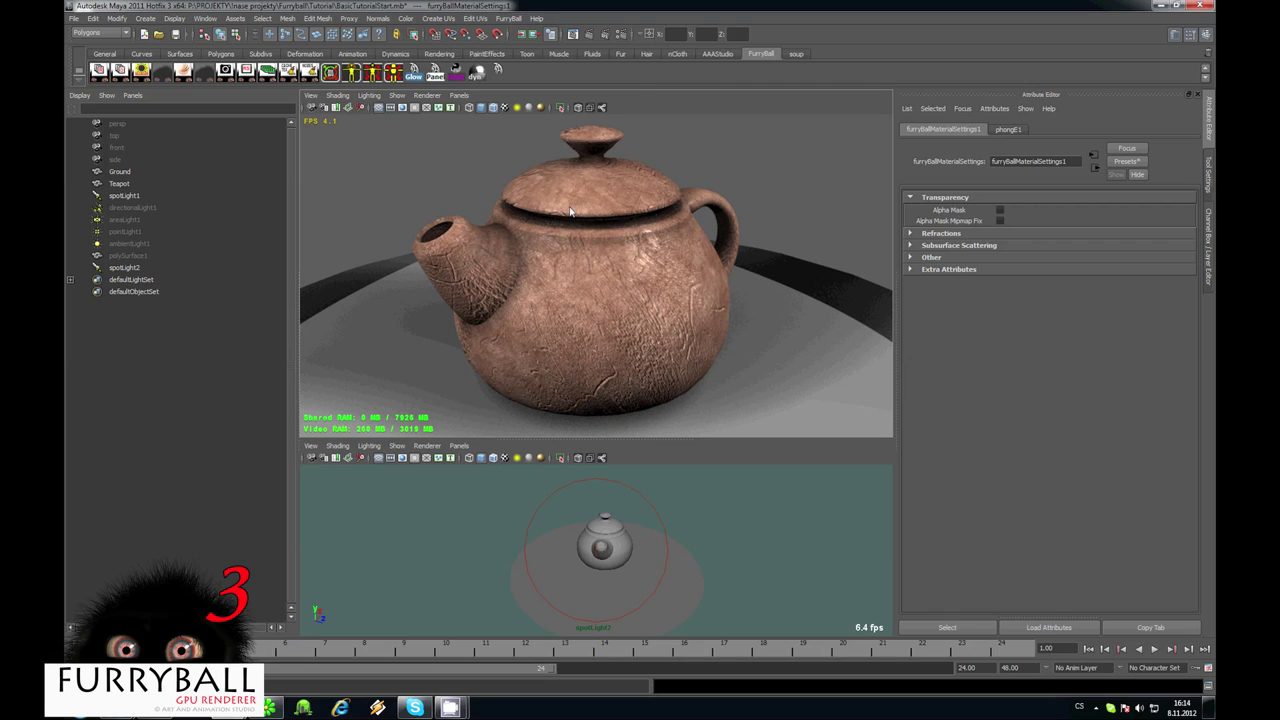
Copy the image path of the file texture connected to the teapot's phongE1 Color and return to the material
{"action": "left_click", "coordinate": [598, 196]}
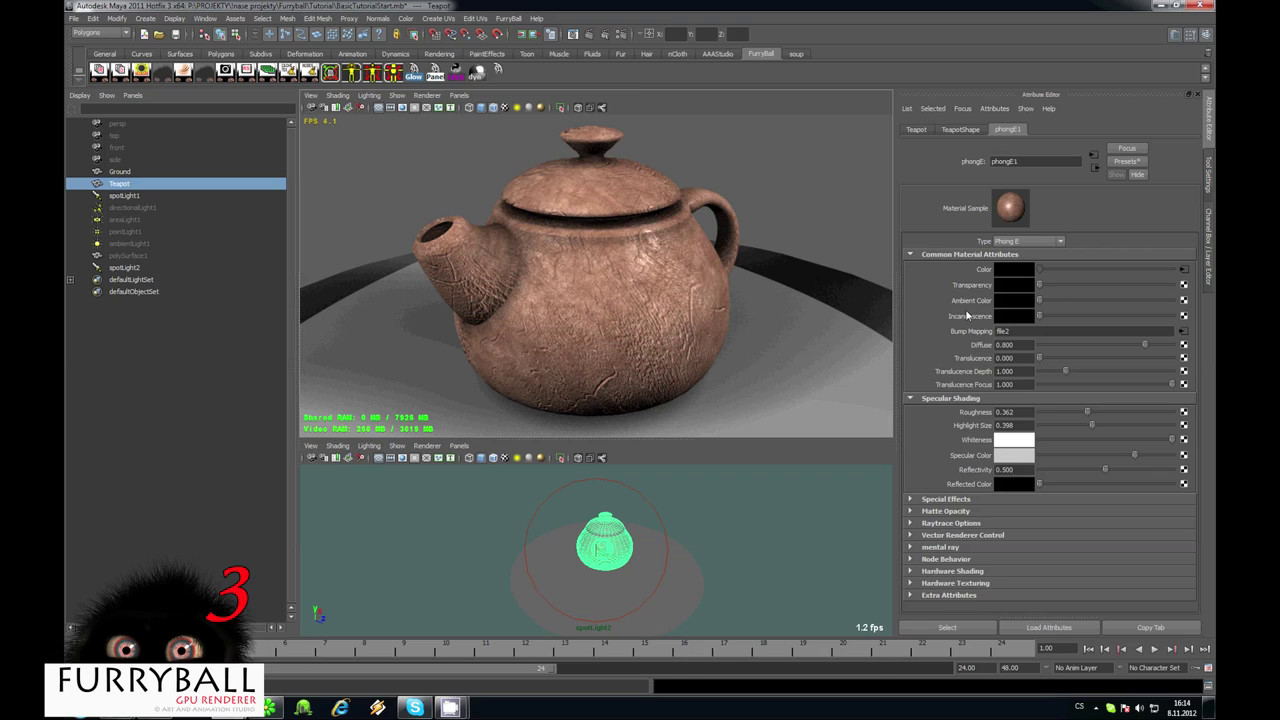
{"action": "left_click", "coordinate": [1184, 270]}
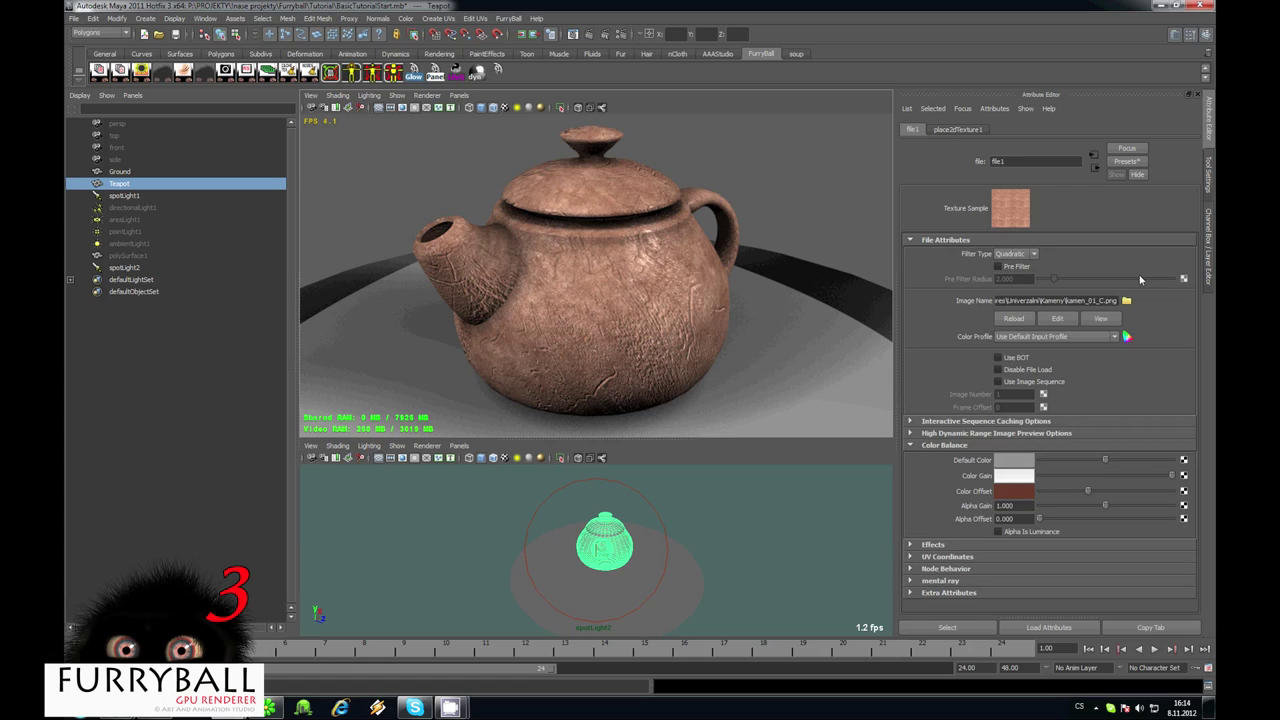
{"action": "left_click", "coordinate": [1041, 303]}
{"action": "key", "text": "ctrl+c"}
{"action": "left_click", "coordinate": [1094, 168]}
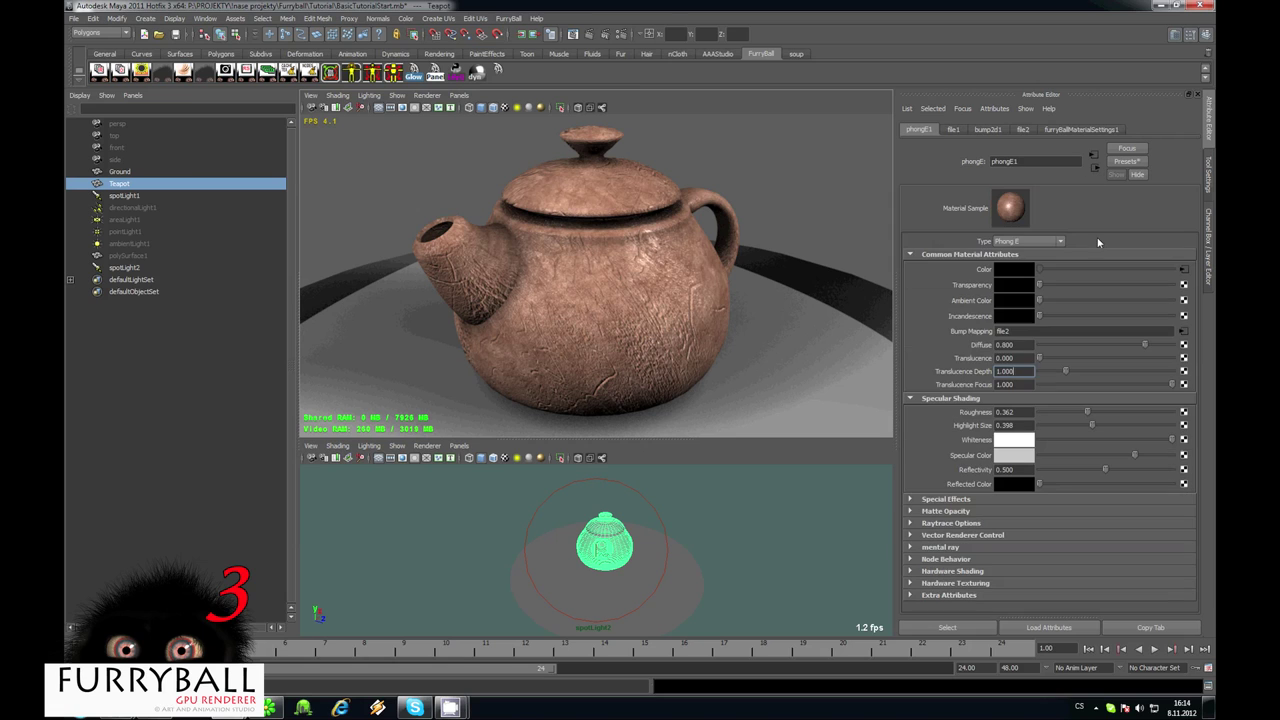
Connect a new file texture to phongE1's Transparency and load the copied kamen_01_C.png image path into it
{"action": "key", "text": "alt+Tab"}
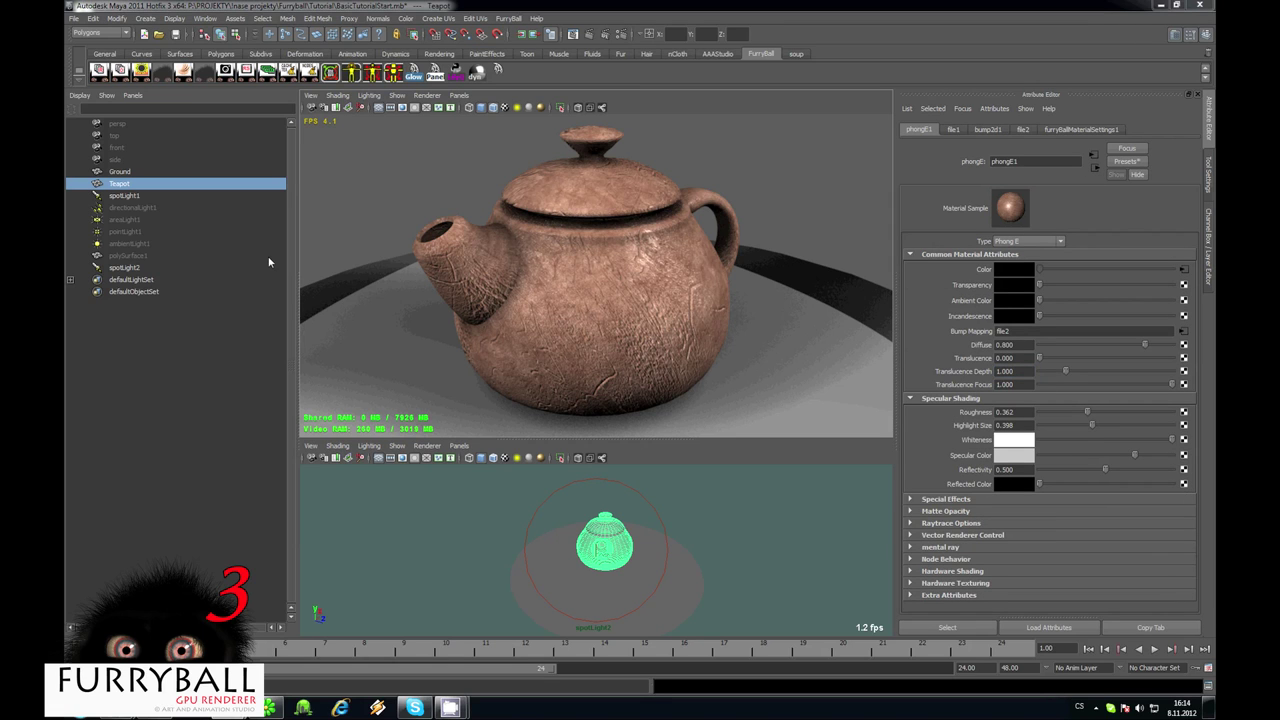
{"action": "left_click_drag", "start_coordinate": [66, 168], "coordinate": [530, 168]}
{"action": "left_click", "coordinate": [546, 259]}
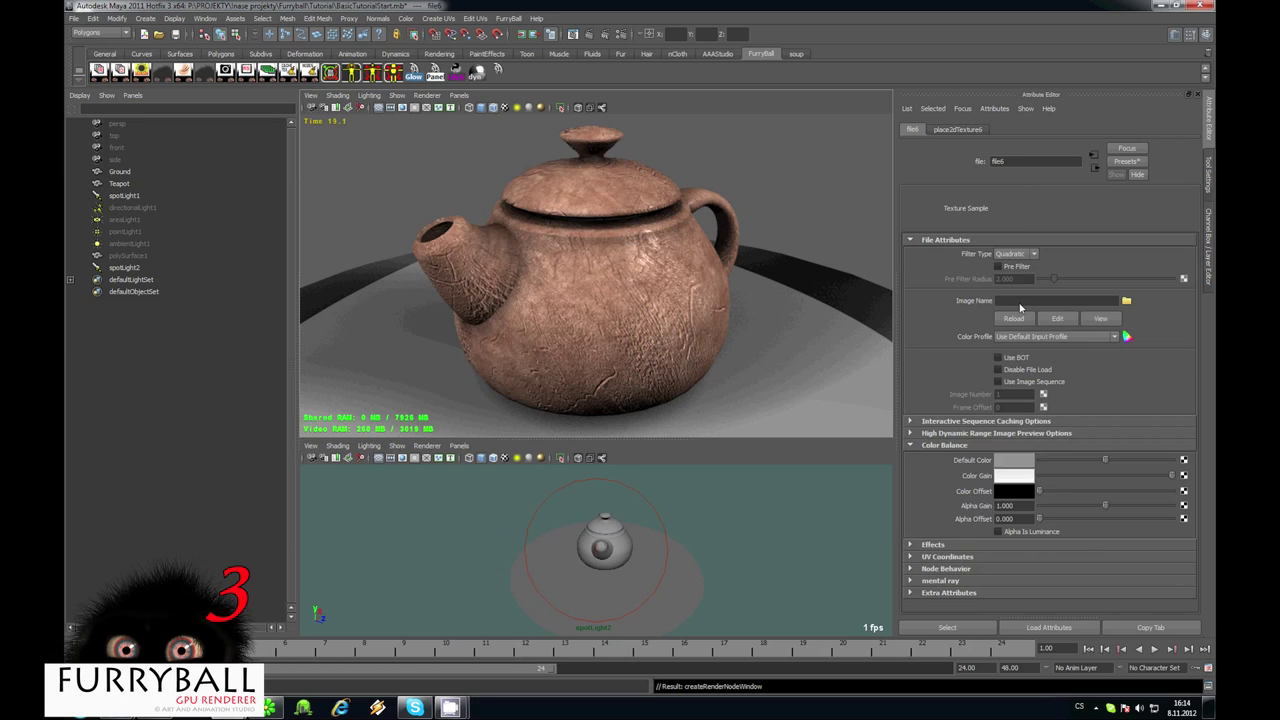
{"action": "left_click", "coordinate": [1020, 301]}
{"action": "key", "text": "ctrl+v"}
{"action": "key", "text": "Return"}
Enable Transparency / Refractions in the FurryBall render settings and inspect the teapot from several angles
{"action": "left_click_drag", "start_coordinate": [630, 277], "coordinate": [393, 37], "text": "alt"}
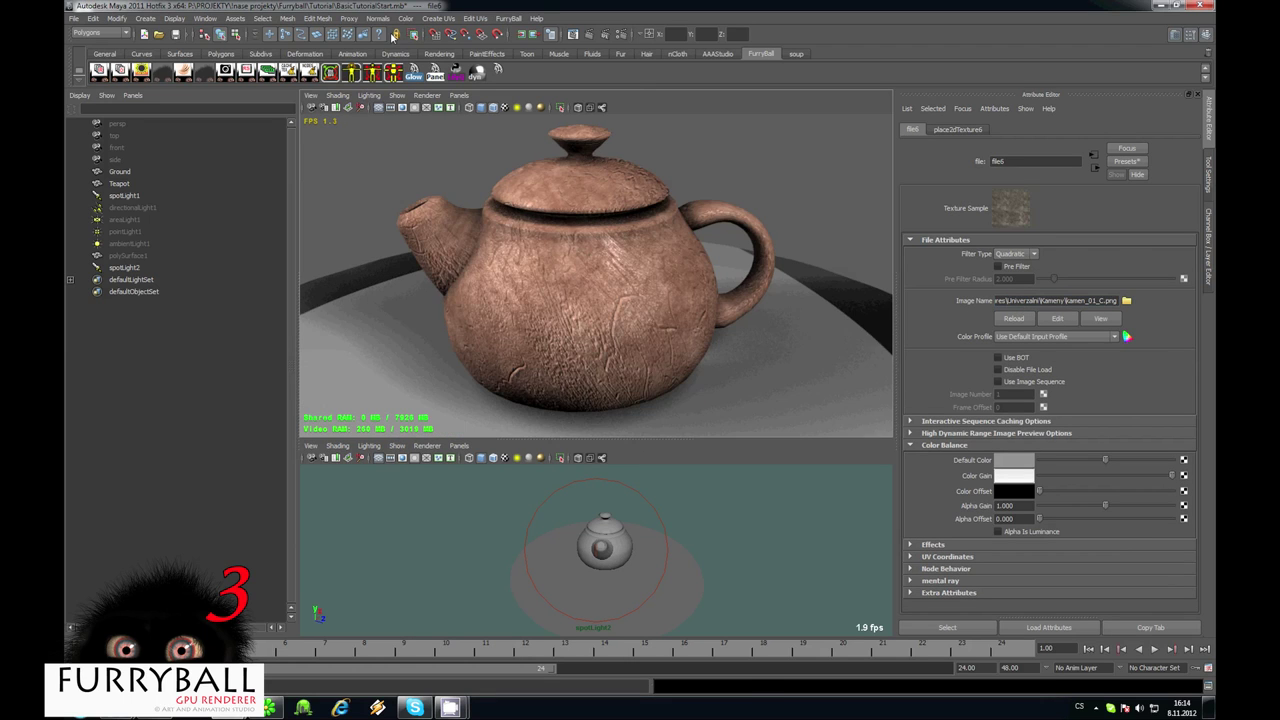
{"action": "left_click", "coordinate": [247, 73]}
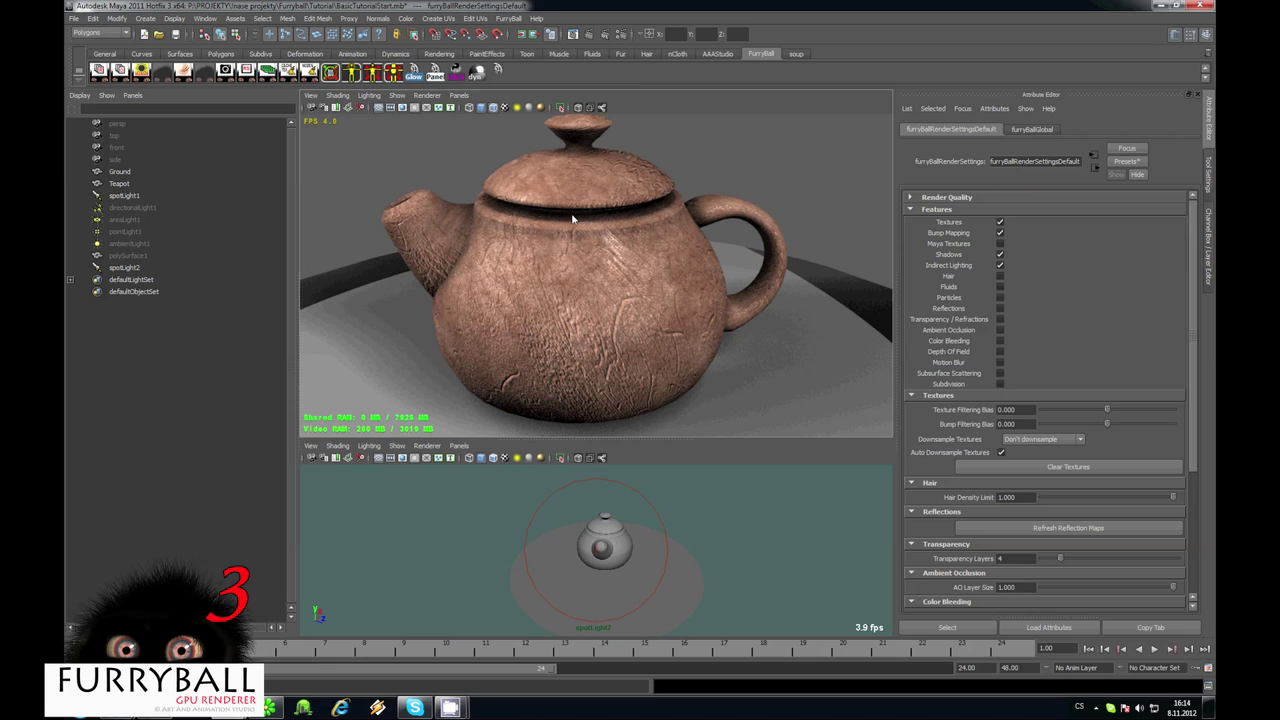
{"action": "left_click_drag", "start_coordinate": [573, 218], "coordinate": [785, 322], "text": "alt"}
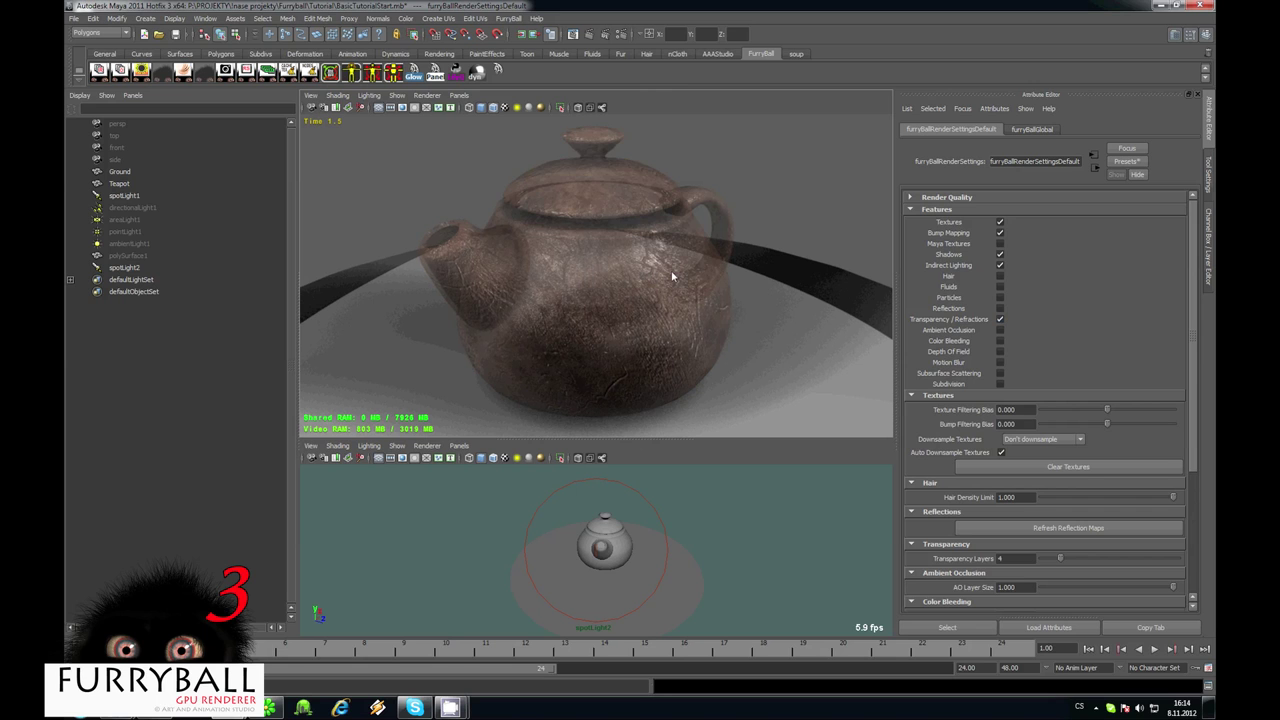
{"action": "left_click_drag", "start_coordinate": [672, 277], "coordinate": [546, 238], "text": "alt"}
{"action": "left_click_drag", "start_coordinate": [692, 258], "coordinate": [623, 215], "text": "alt"}
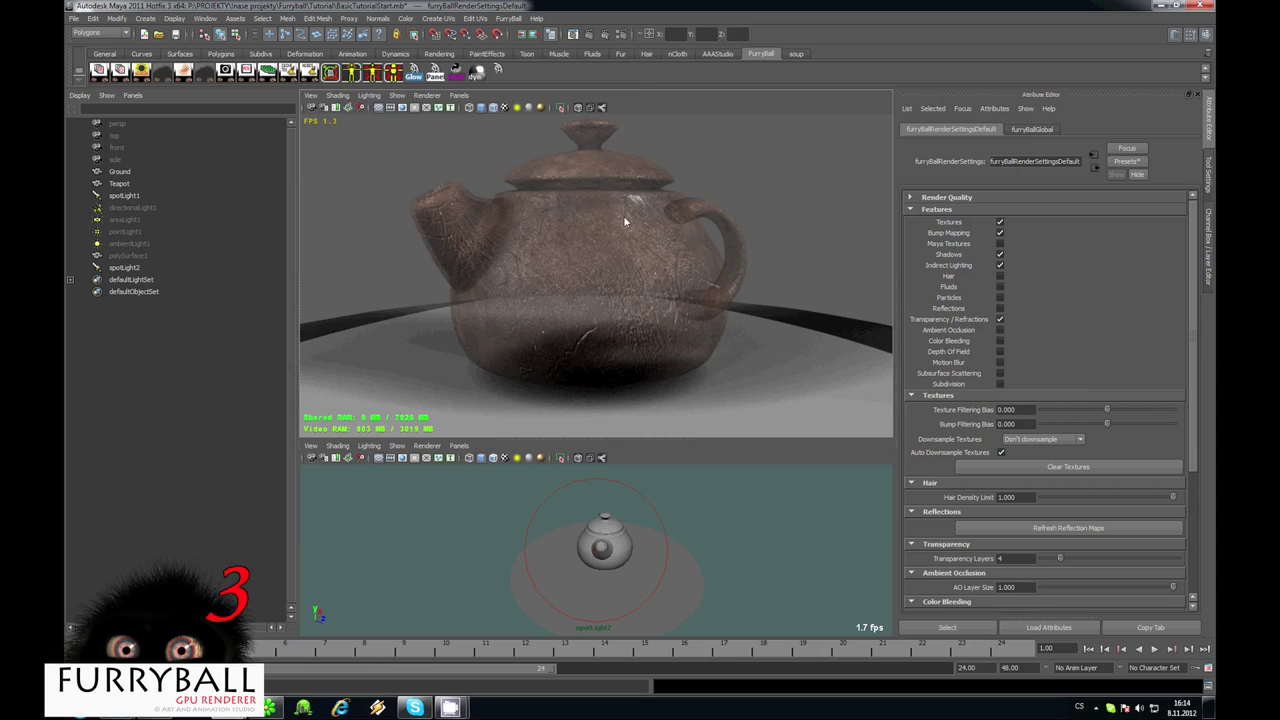
Turn on Alpha Mask in the FurryBall material settings of the teapot's phongE1 material
{"action": "left_click", "coordinate": [623, 215]}
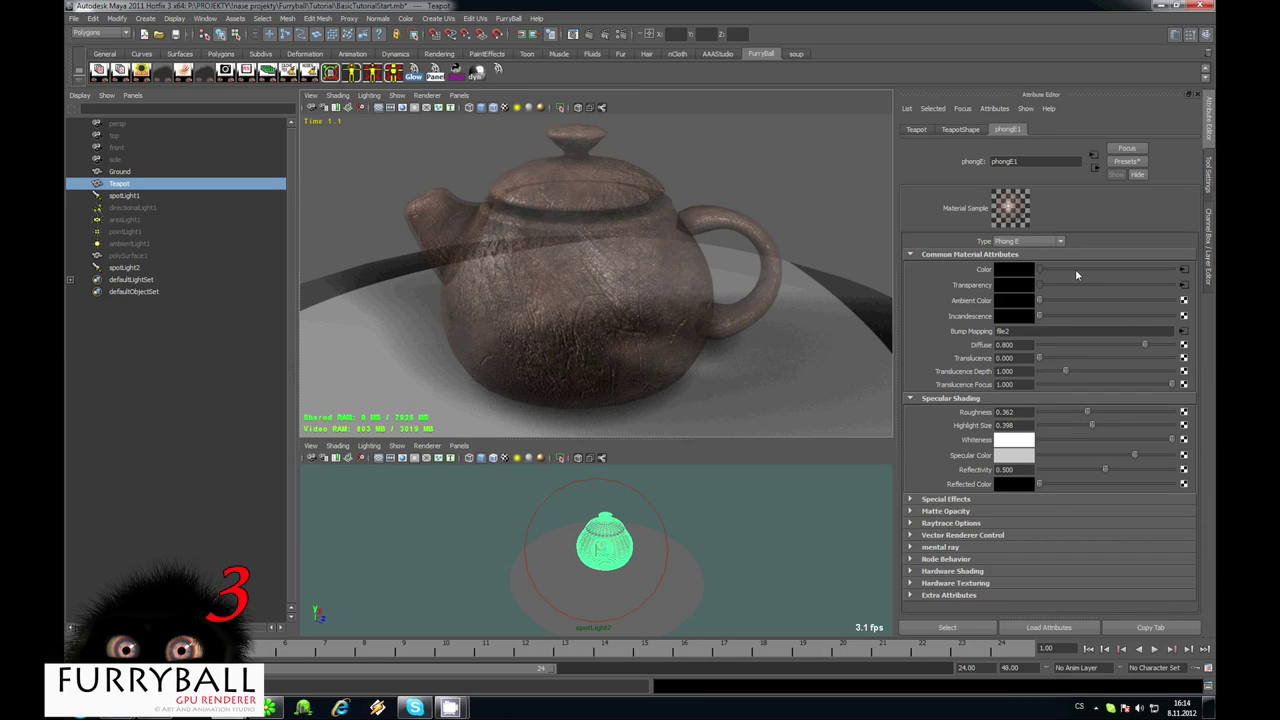
{"action": "left_click", "coordinate": [947, 627]}
{"action": "left_click", "coordinate": [1089, 129]}
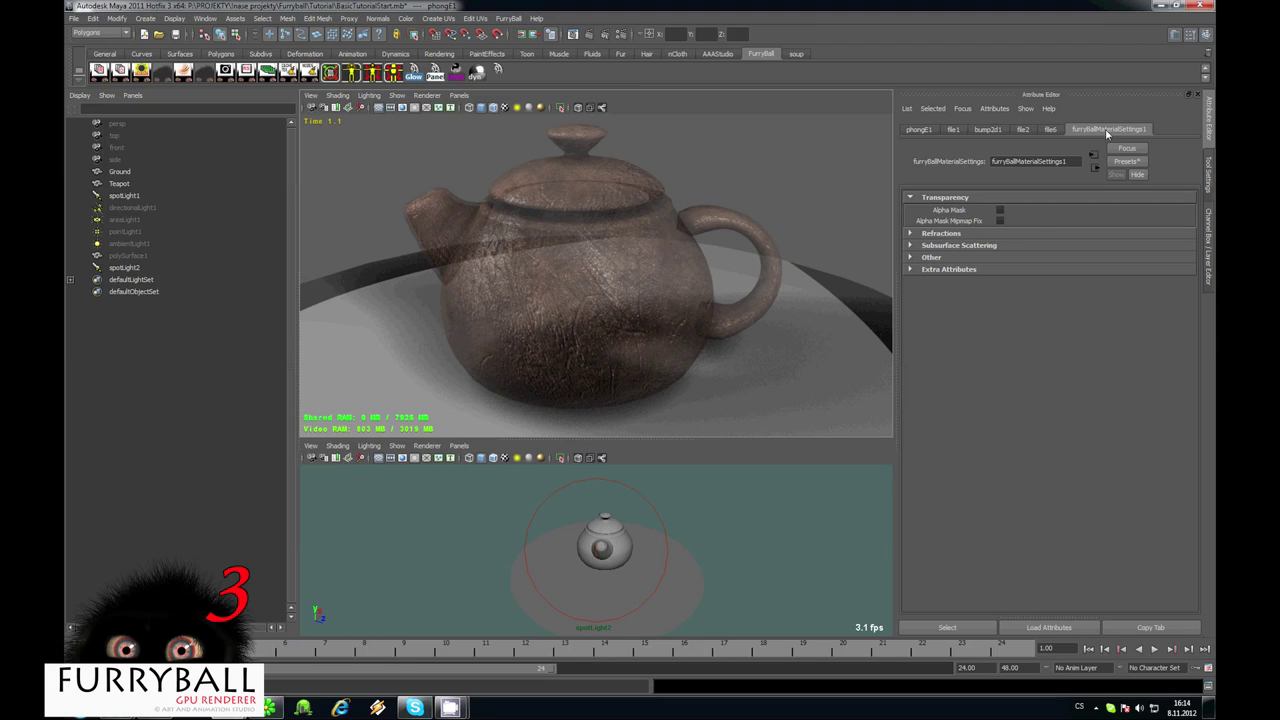
{"action": "left_click", "coordinate": [1001, 210]}
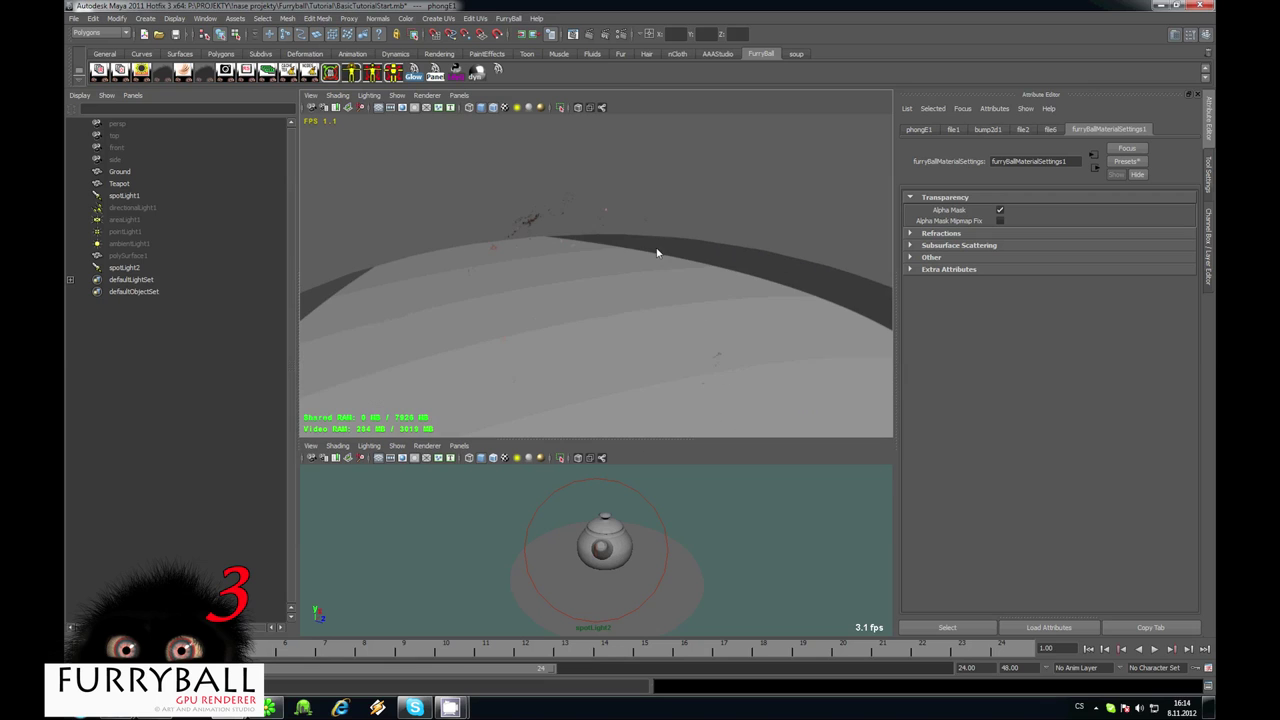
{"action": "mouse_move", "coordinate": [592, 216]}
{"action": "left_mouse_down", "text": "alt"}
{"action": "mouse_move", "coordinate": [580, 202]}
{"action": "mouse_move", "coordinate": [650, 212]}
{"action": "mouse_move", "coordinate": [577, 208]}
{"action": "left_mouse_up", "text": "alt"}
Raise the transparency texture's Color Offset to a dark grey and view the masked teapot from different angles
{"action": "left_click", "coordinate": [582, 202]}
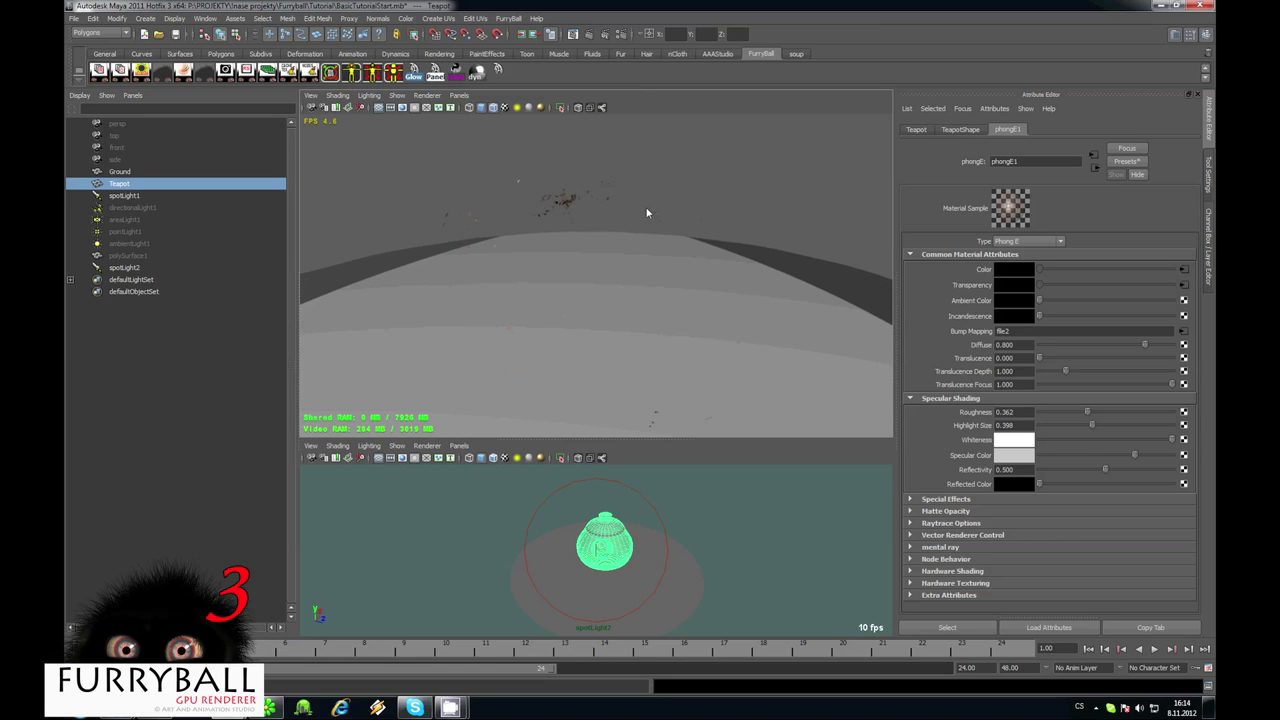
{"action": "left_click", "coordinate": [1182, 284]}
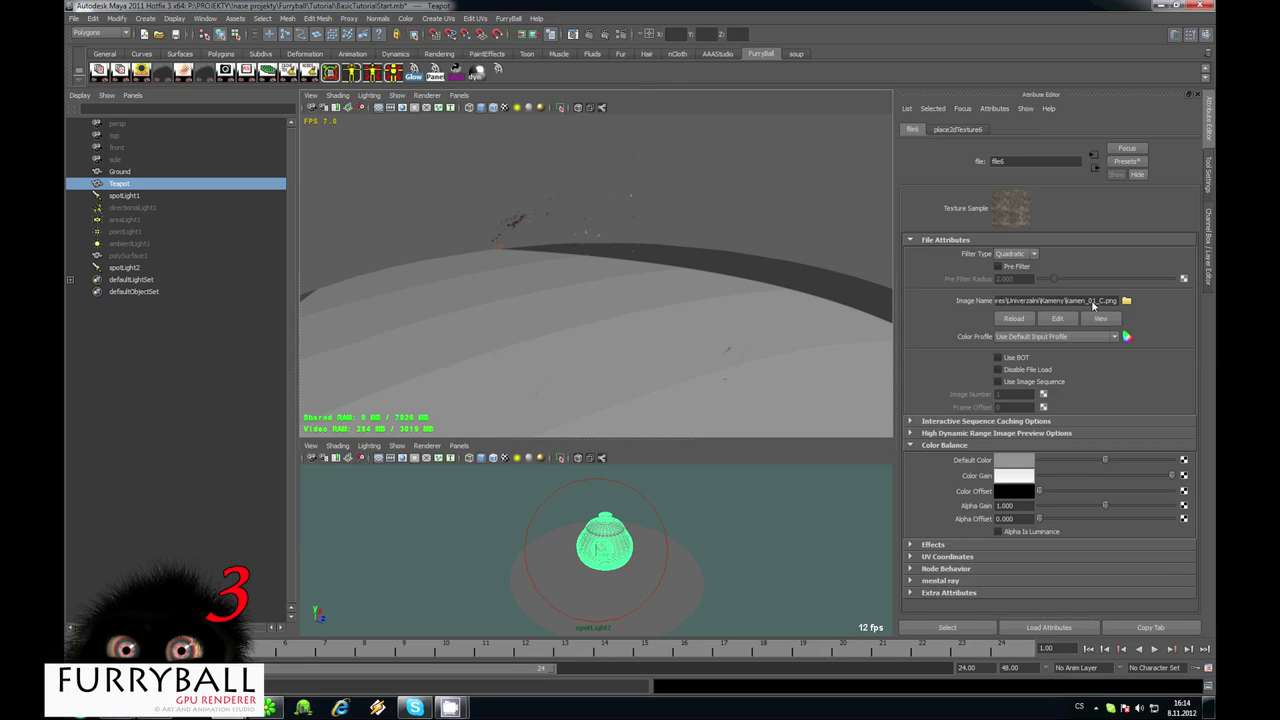
{"action": "mouse_move", "coordinate": [1045, 492]}
{"action": "left_mouse_down"}
{"action": "mouse_move", "coordinate": [1084, 491]}
{"action": "mouse_move", "coordinate": [1058, 491]}
{"action": "left_mouse_up"}
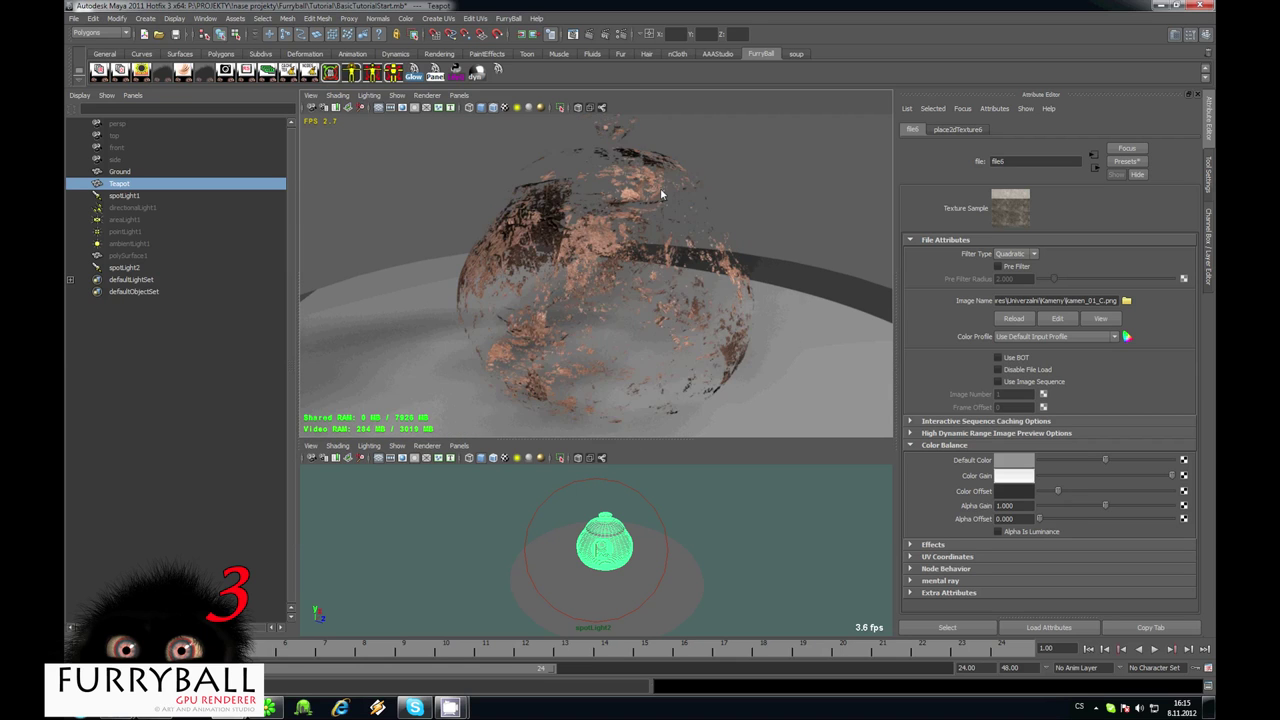
{"action": "left_click_drag", "start_coordinate": [614, 213], "coordinate": [595, 264], "text": "alt"}
{"action": "scroll", "coordinate": [627, 251], "scroll_direction": "down", "scroll_amount": 5}
{"action": "mouse_move", "coordinate": [1057, 491]}
{"action": "left_mouse_down"}
{"action": "mouse_move", "coordinate": [1075, 496]}
{"action": "mouse_move", "coordinate": [1058, 495]}
{"action": "left_mouse_up"}
{"action": "mouse_move", "coordinate": [681, 323]}
{"action": "left_mouse_down", "text": "alt"}
{"action": "mouse_move", "coordinate": [631, 309]}
{"action": "mouse_move", "coordinate": [630, 295]}
{"action": "mouse_move", "coordinate": [536, 299]}
{"action": "mouse_move", "coordinate": [644, 287]}
{"action": "mouse_move", "coordinate": [591, 279]}
{"action": "mouse_move", "coordinate": [688, 299]}
{"action": "left_mouse_up", "text": "alt"}
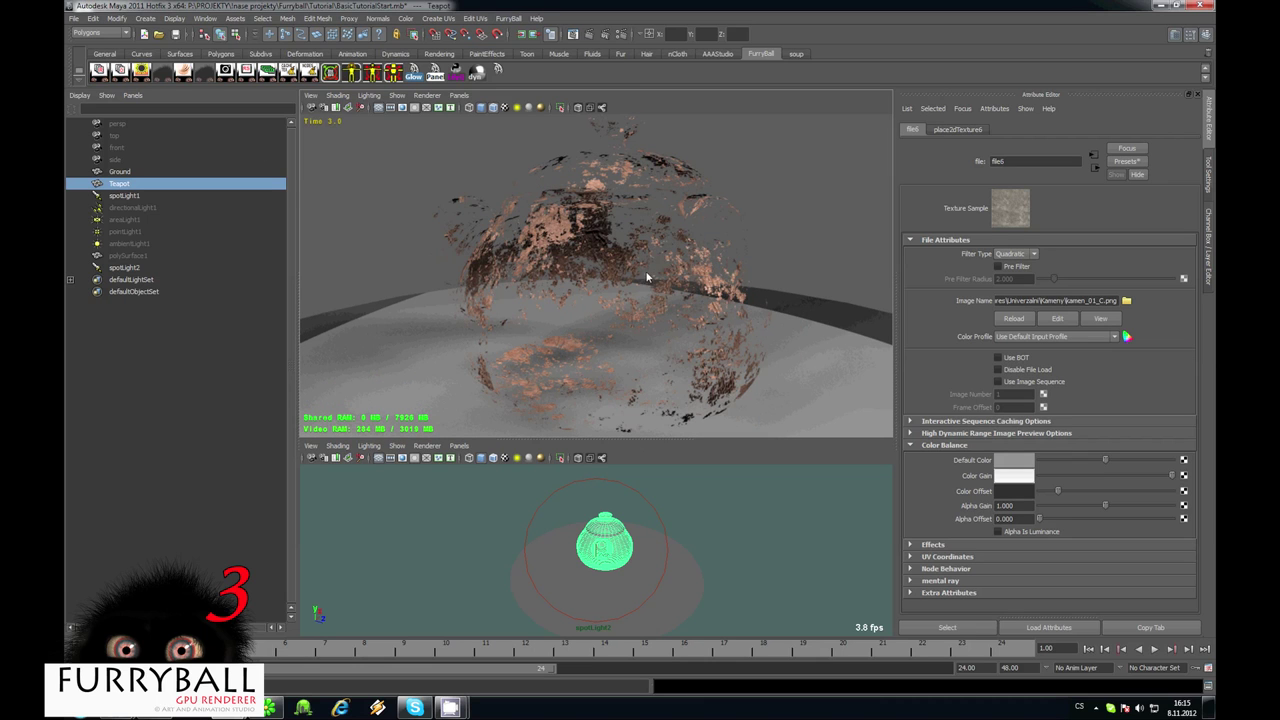
{"action": "mouse_move", "coordinate": [649, 278]}
{"action": "left_mouse_down", "text": "alt"}
{"action": "mouse_move", "coordinate": [602, 270]}
{"action": "mouse_move", "coordinate": [667, 312]}
{"action": "mouse_move", "coordinate": [636, 297]}
{"action": "left_mouse_up", "text": "alt"}
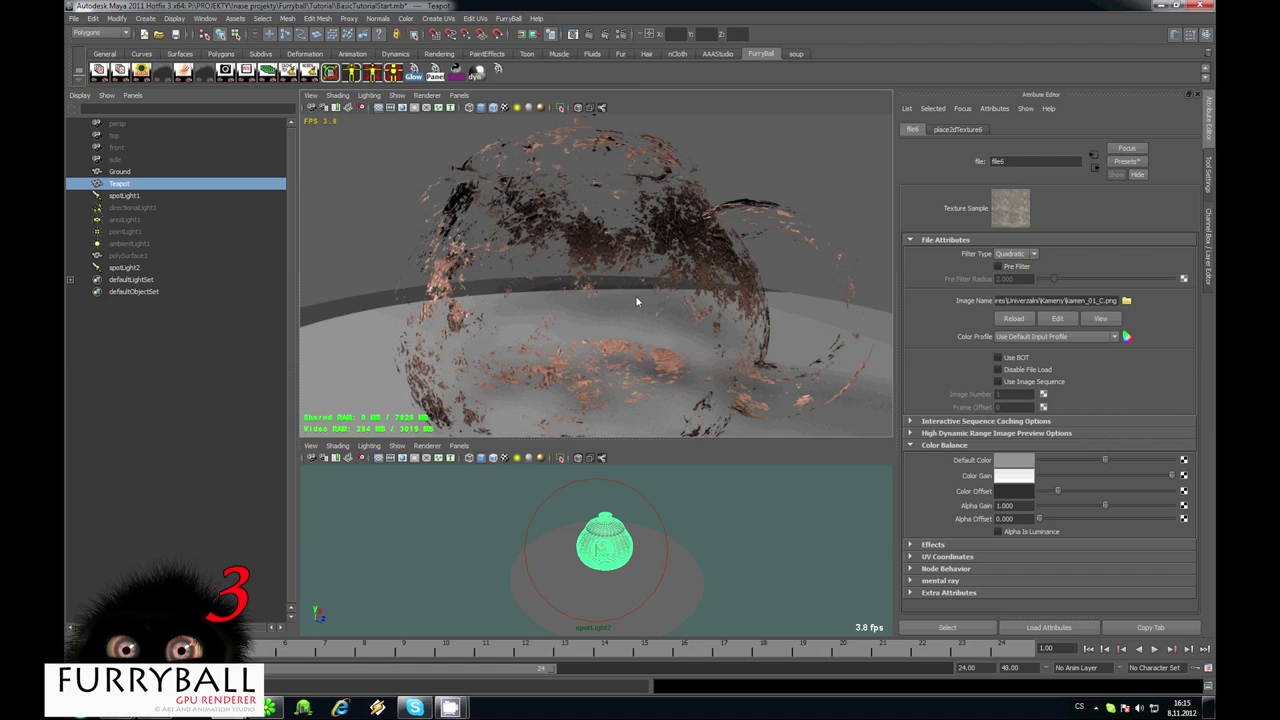
Raise the transparency texture's Color Offset further to a medium grey and look around the teapot
{"action": "left_click_drag", "start_coordinate": [1057, 492], "coordinate": [1112, 490]}
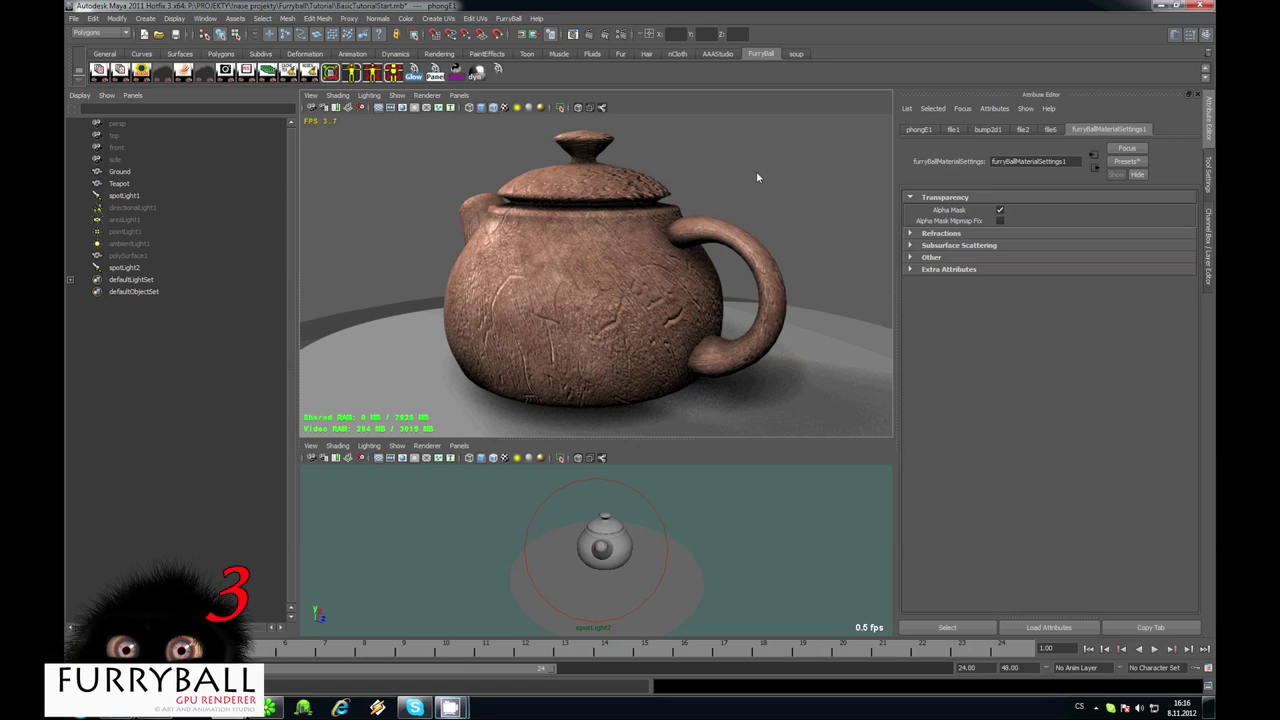
{"action": "left_click_drag", "start_coordinate": [682, 263], "coordinate": [968, 249], "text": "alt"}
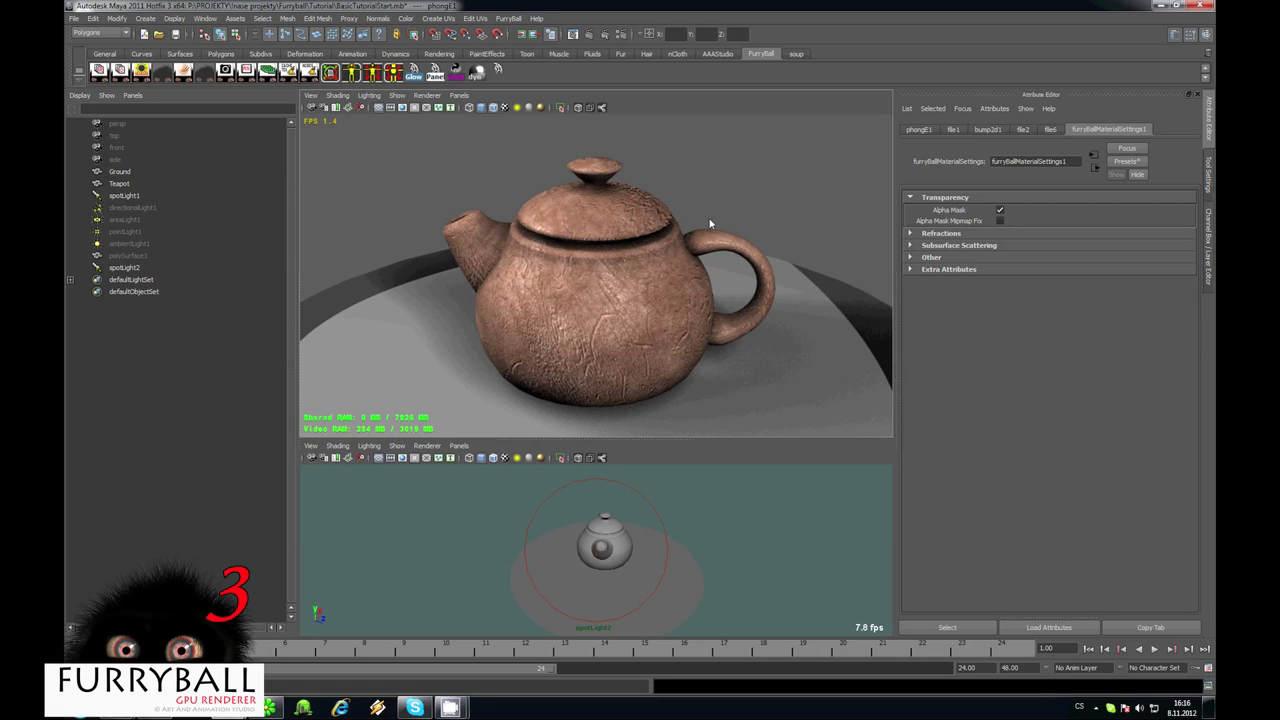
{"action": "right_click_drag", "start_coordinate": [711, 225], "coordinate": [988, 209], "text": "alt"}
Turn off Alpha Mask in phongE1's FurryBall material settings and view the teapot
{"action": "left_click", "coordinate": [1001, 211]}
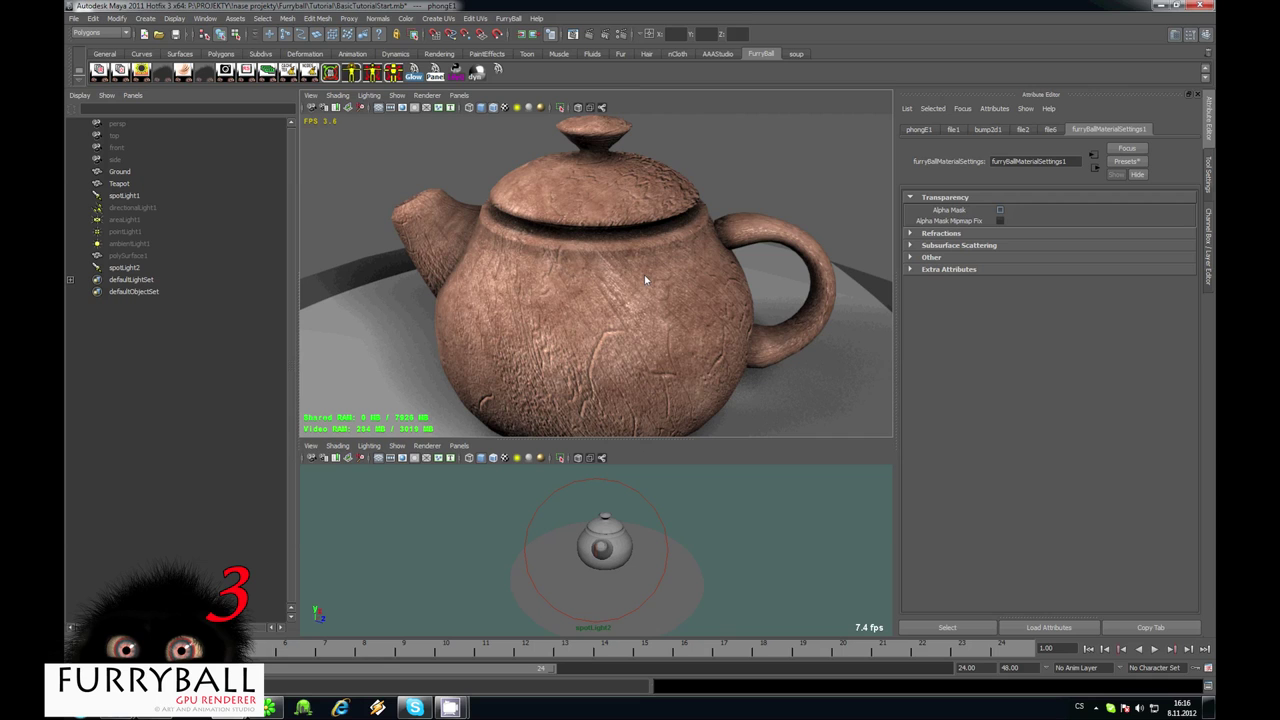
{"action": "right_click_drag", "start_coordinate": [628, 280], "coordinate": [566, 301], "text": "alt"}
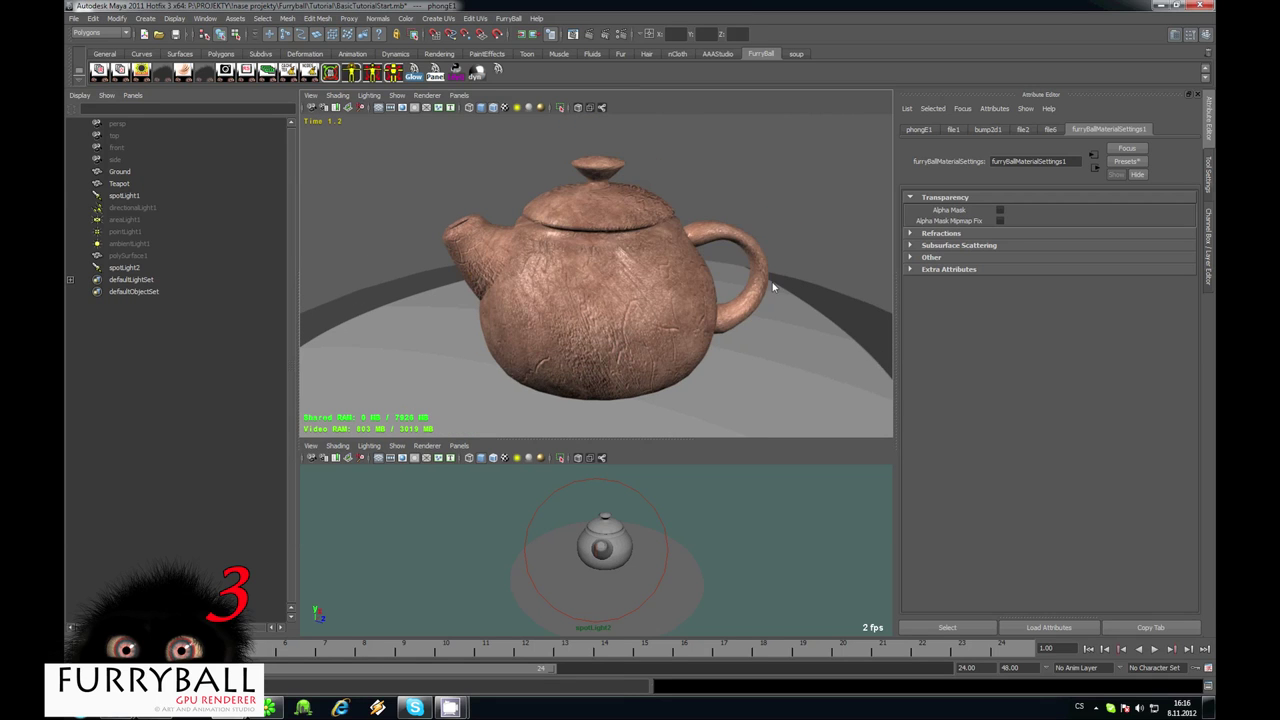
{"action": "left_click_drag", "start_coordinate": [773, 288], "coordinate": [635, 274], "text": "alt"}
Lower the Color Offset of the teapot's transparency texture to a near-black grey and inspect the semi-transparent surface
{"action": "left_click", "coordinate": [635, 274]}
{"action": "left_click", "coordinate": [1184, 286]}
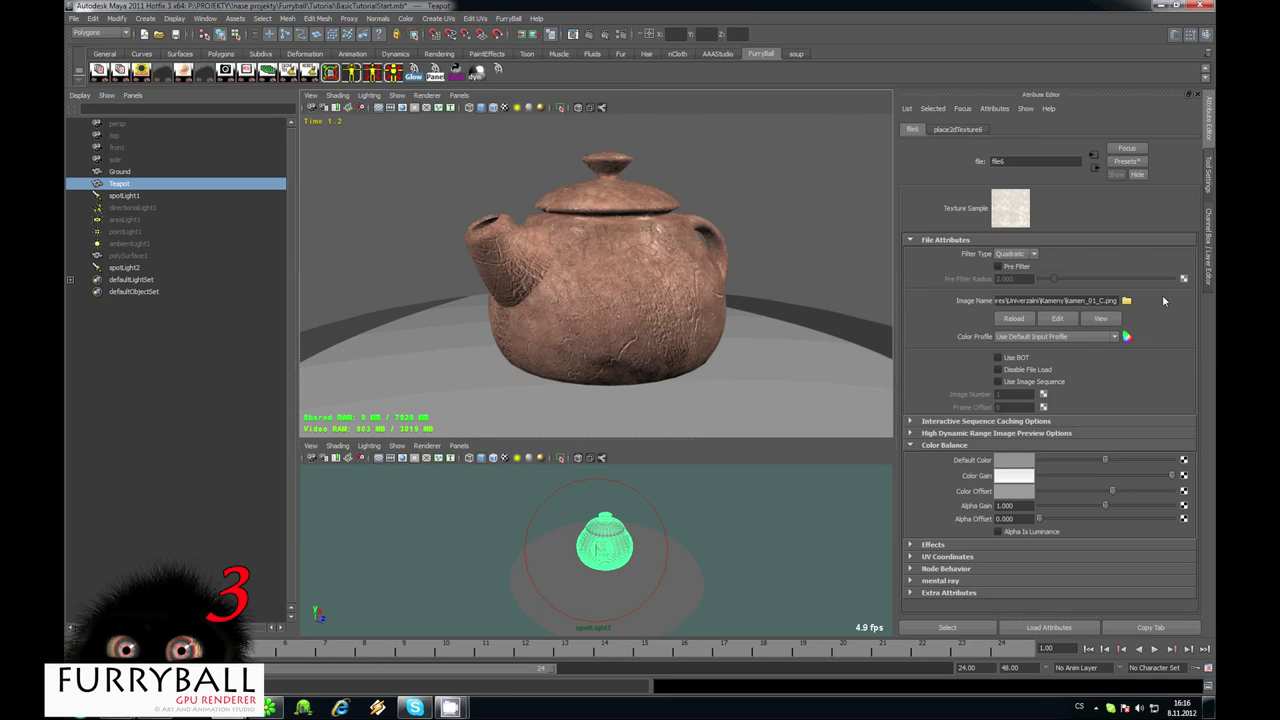
{"action": "left_click", "coordinate": [1083, 491]}
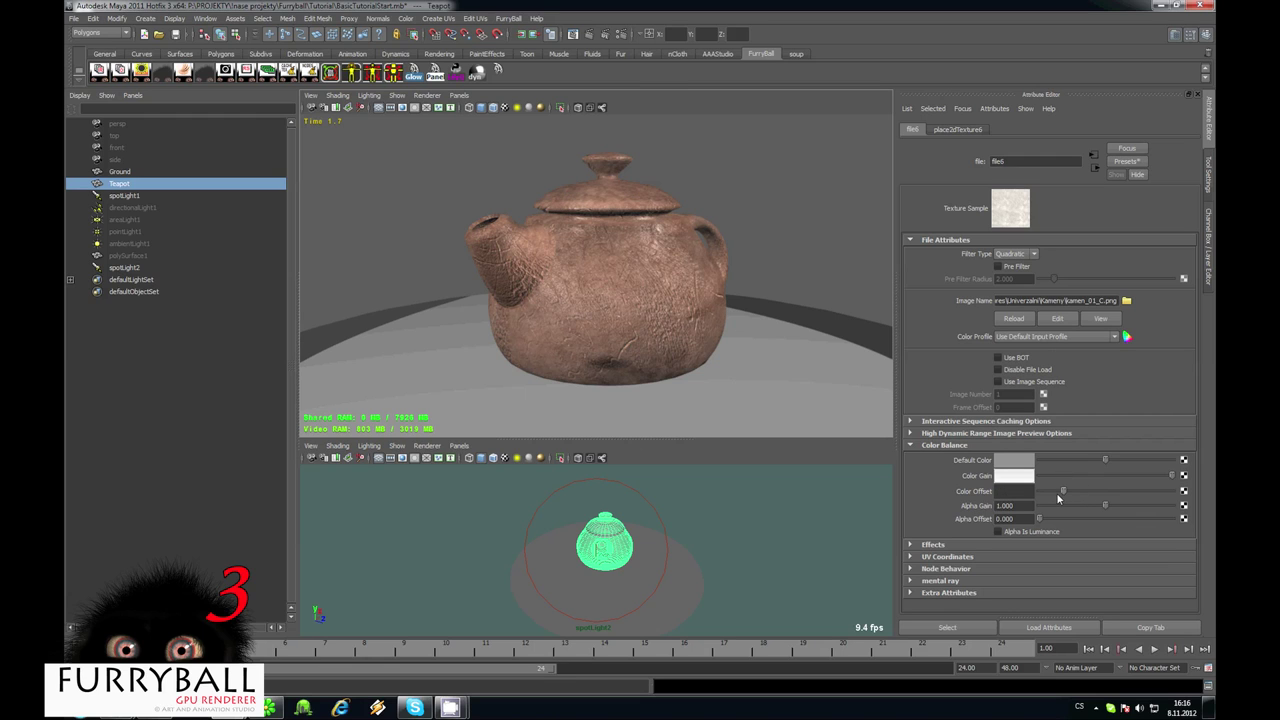
{"action": "left_click", "coordinate": [1048, 491]}
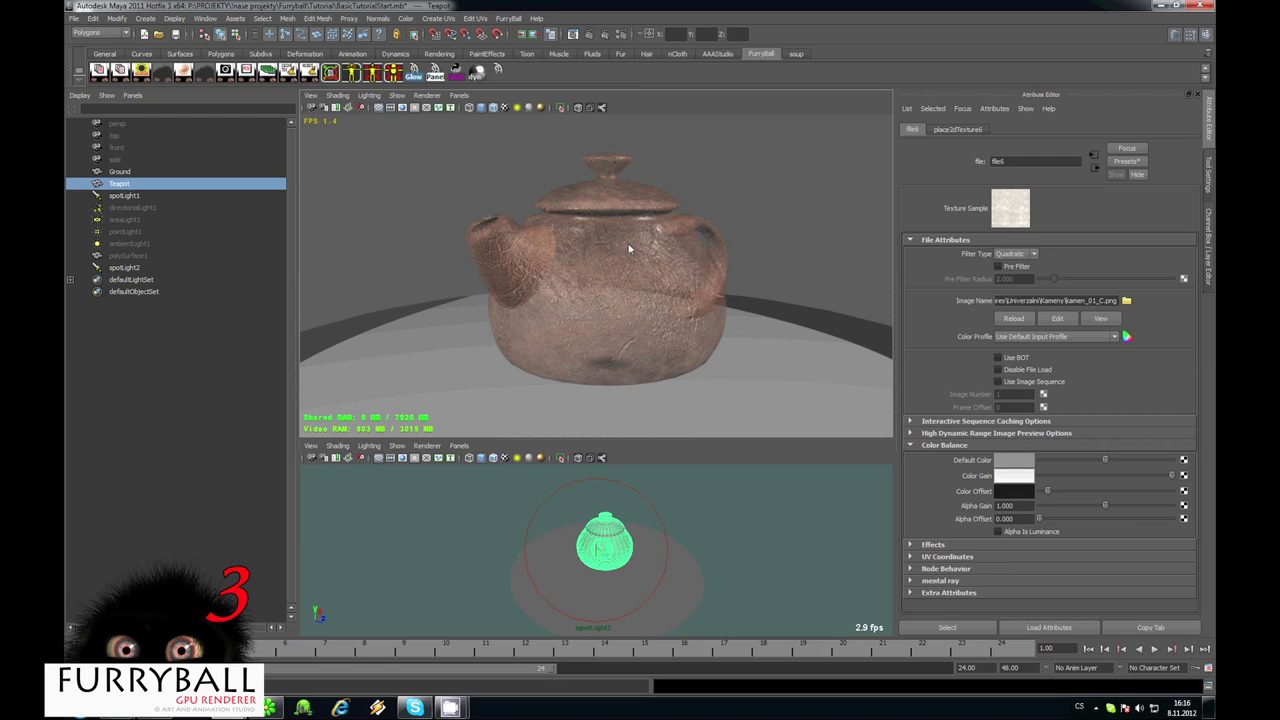
{"action": "scroll", "coordinate": [629, 249], "scroll_direction": "up", "scroll_amount": 1}
{"action": "left_click_drag", "start_coordinate": [630, 240], "coordinate": [733, 267], "text": "alt"}
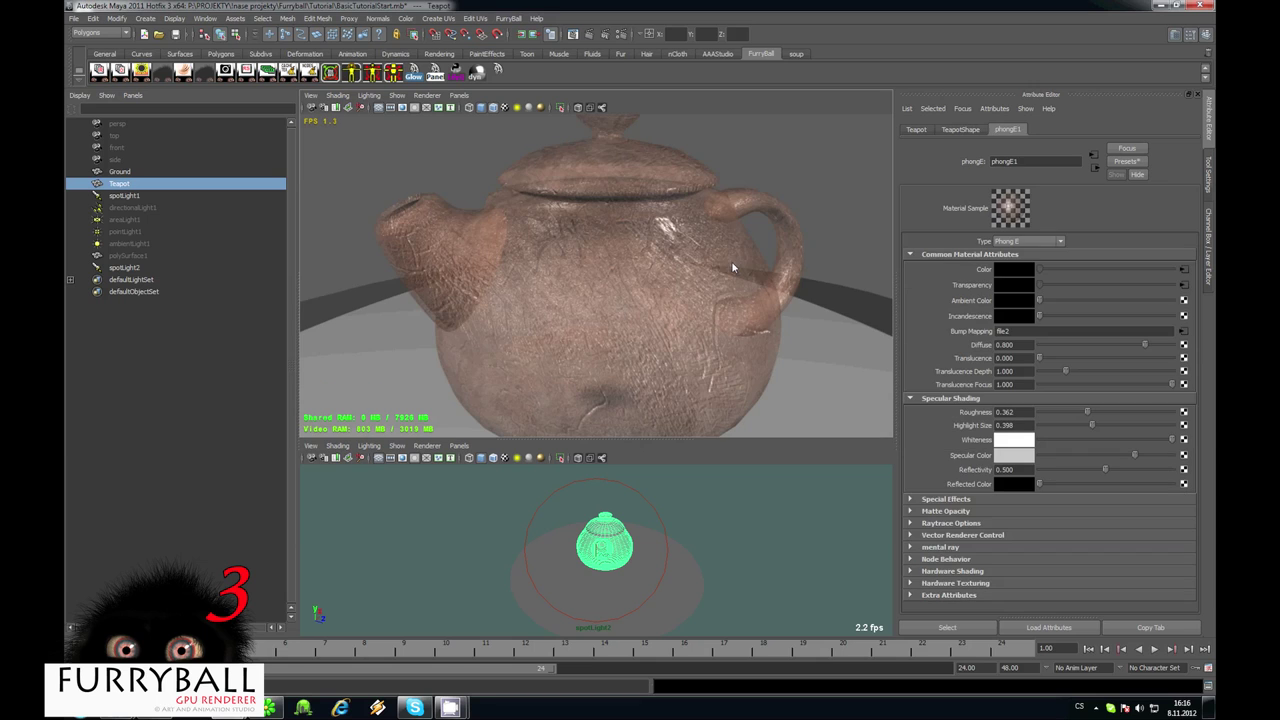
Open the Refractions settings in phongE1's FurryBall material settings and view the transparent teapot
{"action": "left_click", "coordinate": [950, 626]}
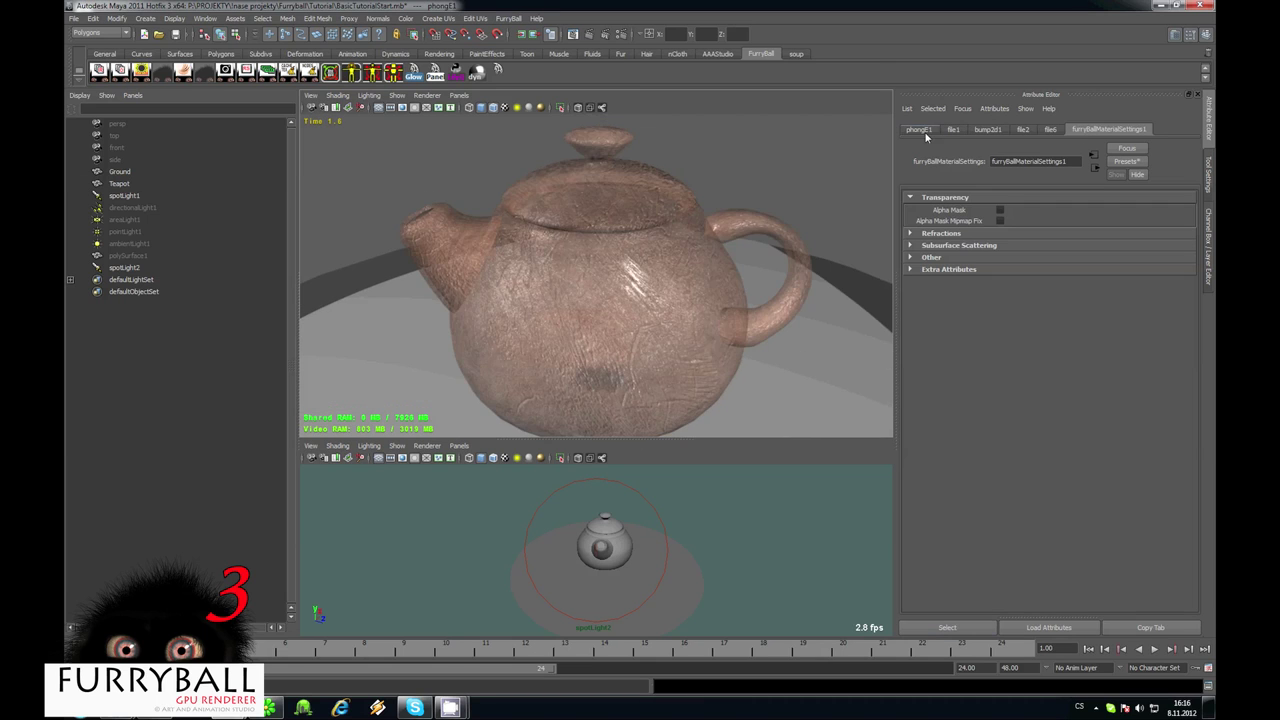
{"action": "left_click", "coordinate": [940, 233]}
{"action": "left_click_drag", "start_coordinate": [621, 292], "coordinate": [665, 304], "text": "alt"}
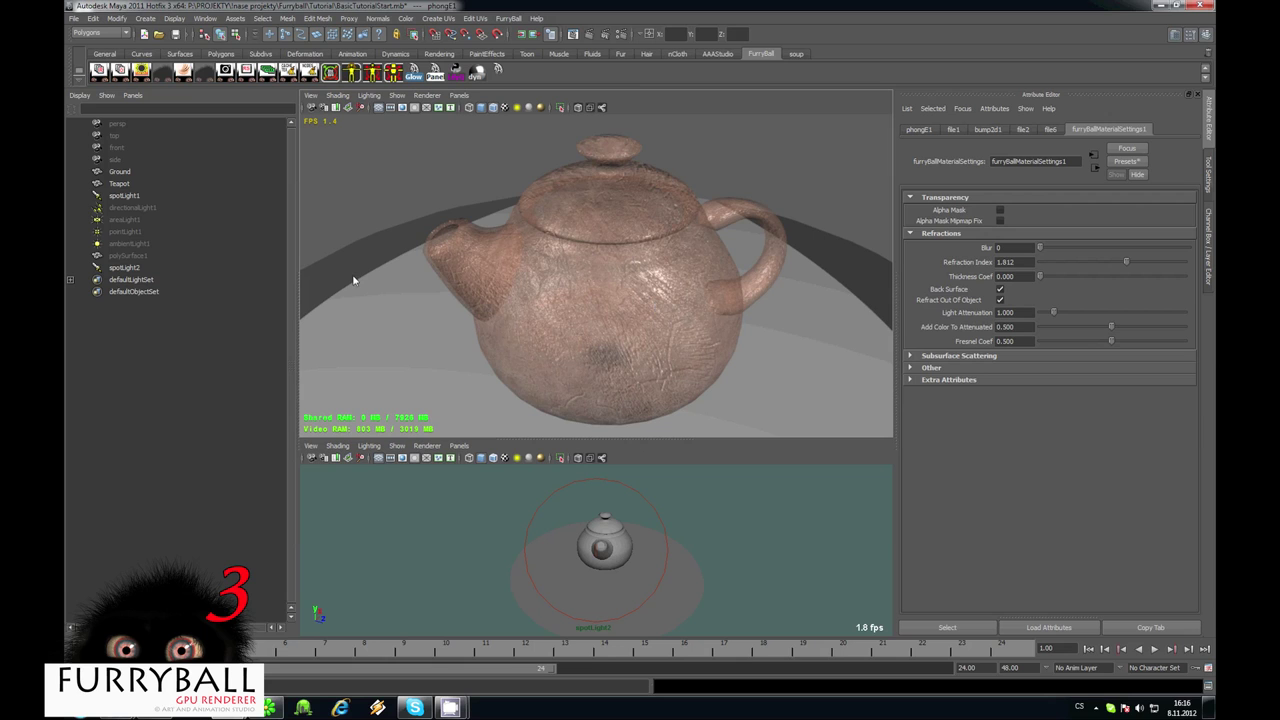
{"action": "left_click_drag", "start_coordinate": [354, 279], "coordinate": [594, 303], "text": "alt"}
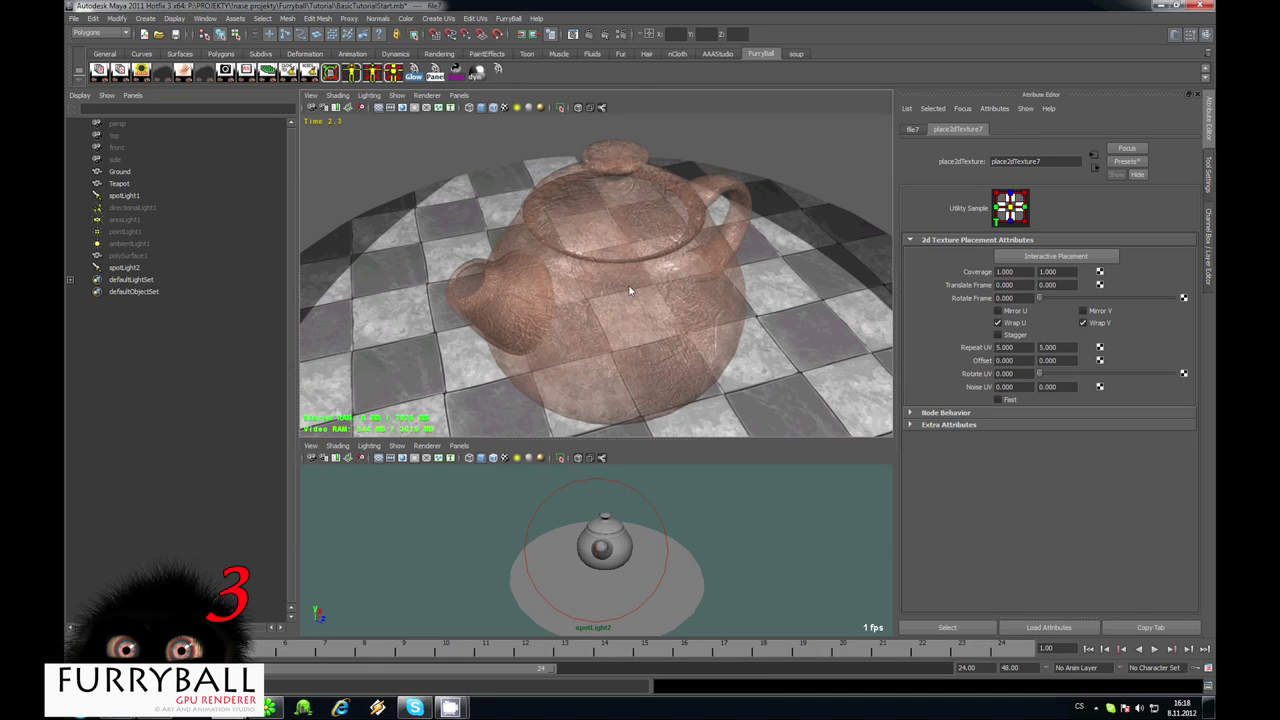
Set the Refraction Index of the teapot's FurryBall material settings to 1.913
{"action": "left_click_drag", "start_coordinate": [628, 290], "coordinate": [720, 300], "text": "alt"}
{"action": "left_click", "coordinate": [778, 314]}
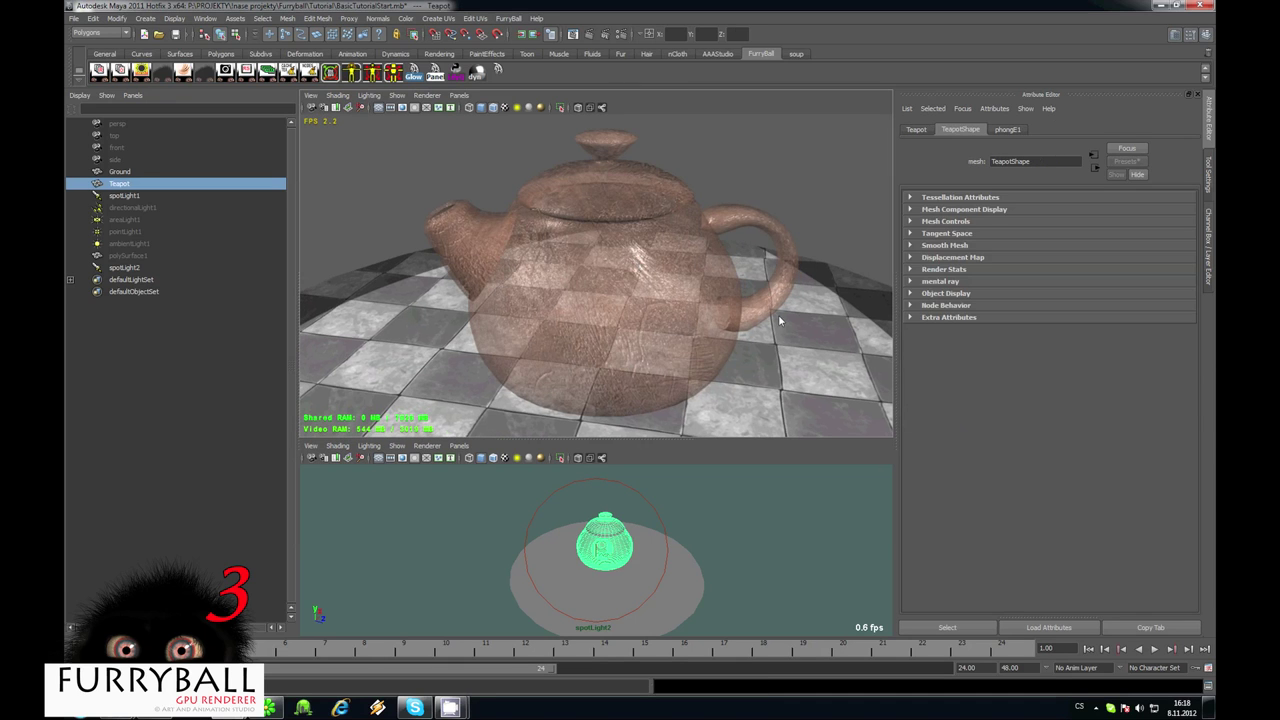
{"action": "left_click", "coordinate": [1010, 130]}
{"action": "left_click", "coordinate": [955, 627]}
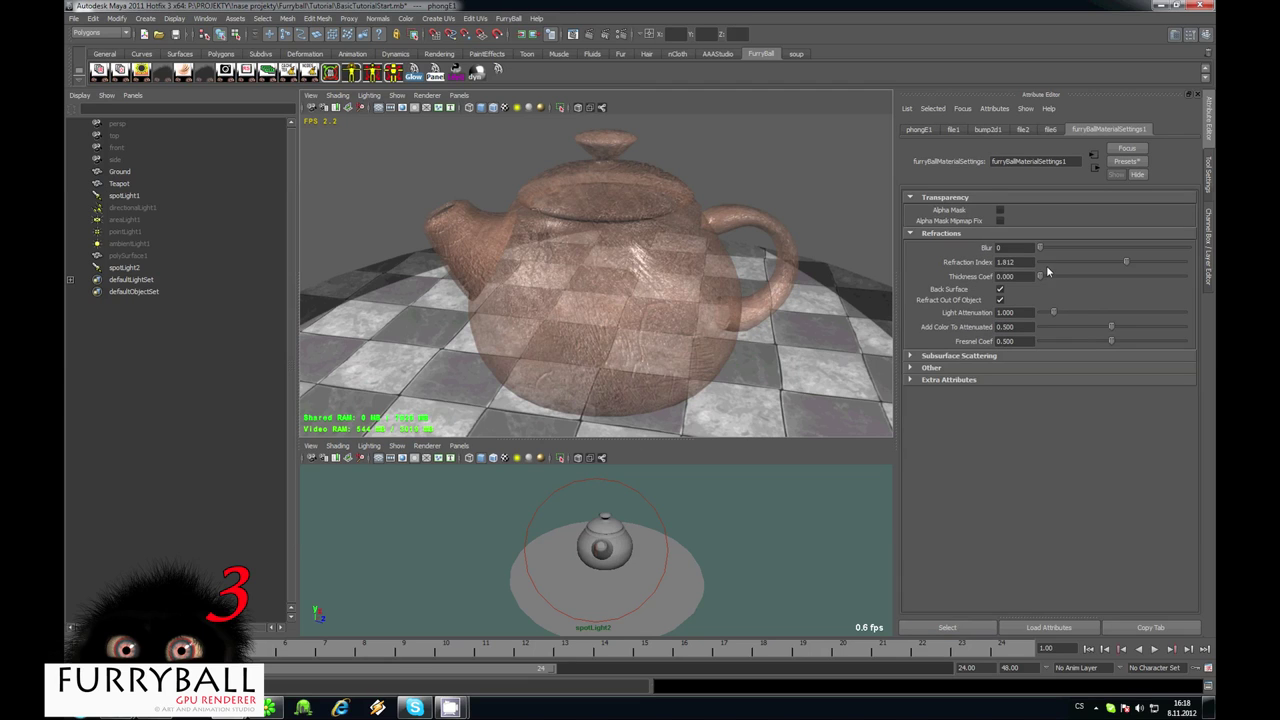
{"action": "left_click_drag", "start_coordinate": [1126, 262], "coordinate": [1132, 262]}
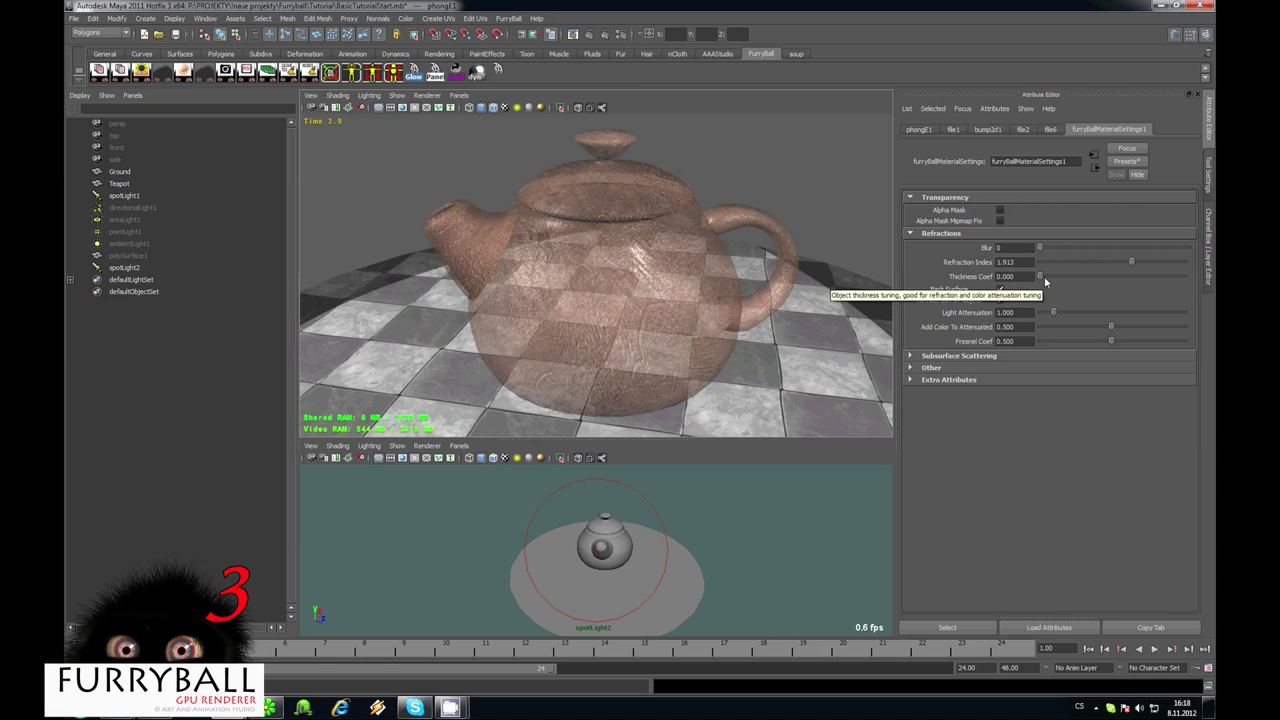
Set the refraction Thickness Coef to 0.250 and view the teapot over the tiled ground
{"action": "mouse_move", "coordinate": [1044, 276]}
{"action": "left_mouse_down"}
{"action": "mouse_move", "coordinate": [1069, 276]}
{"action": "mouse_move", "coordinate": [1050, 277]}
{"action": "left_mouse_up"}
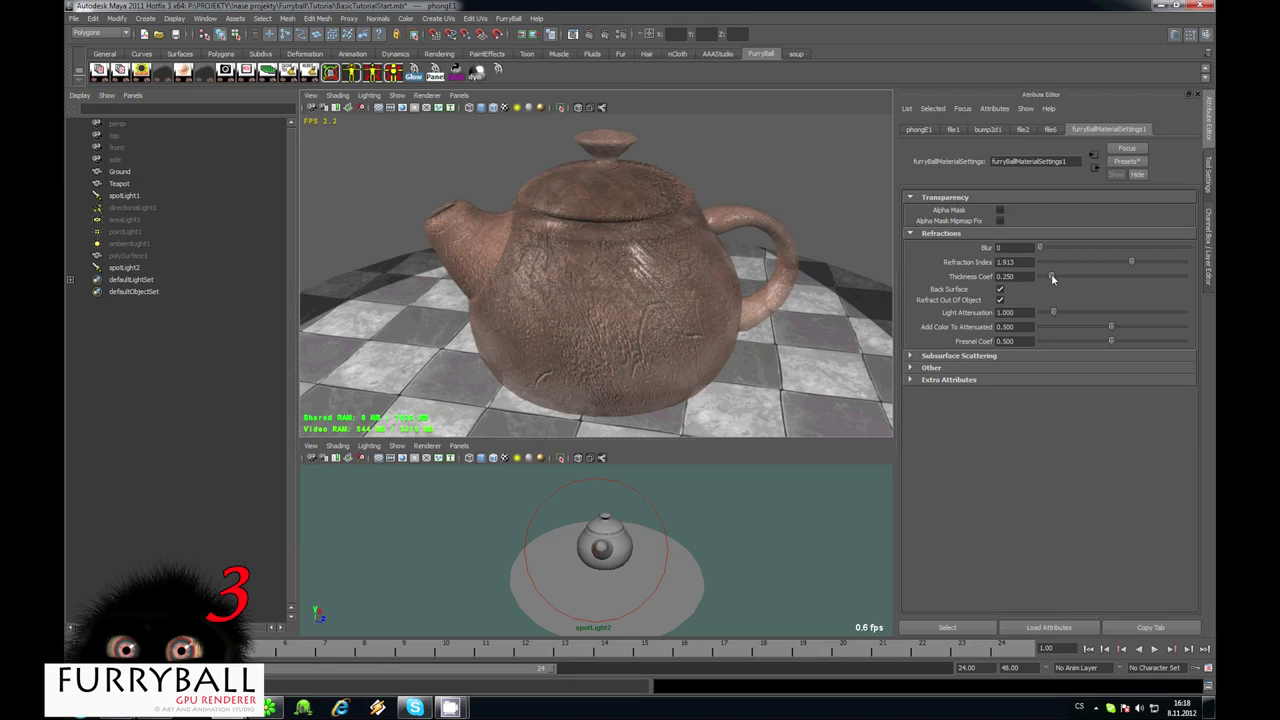
{"action": "left_click_drag", "start_coordinate": [659, 300], "coordinate": [798, 313], "text": "alt"}
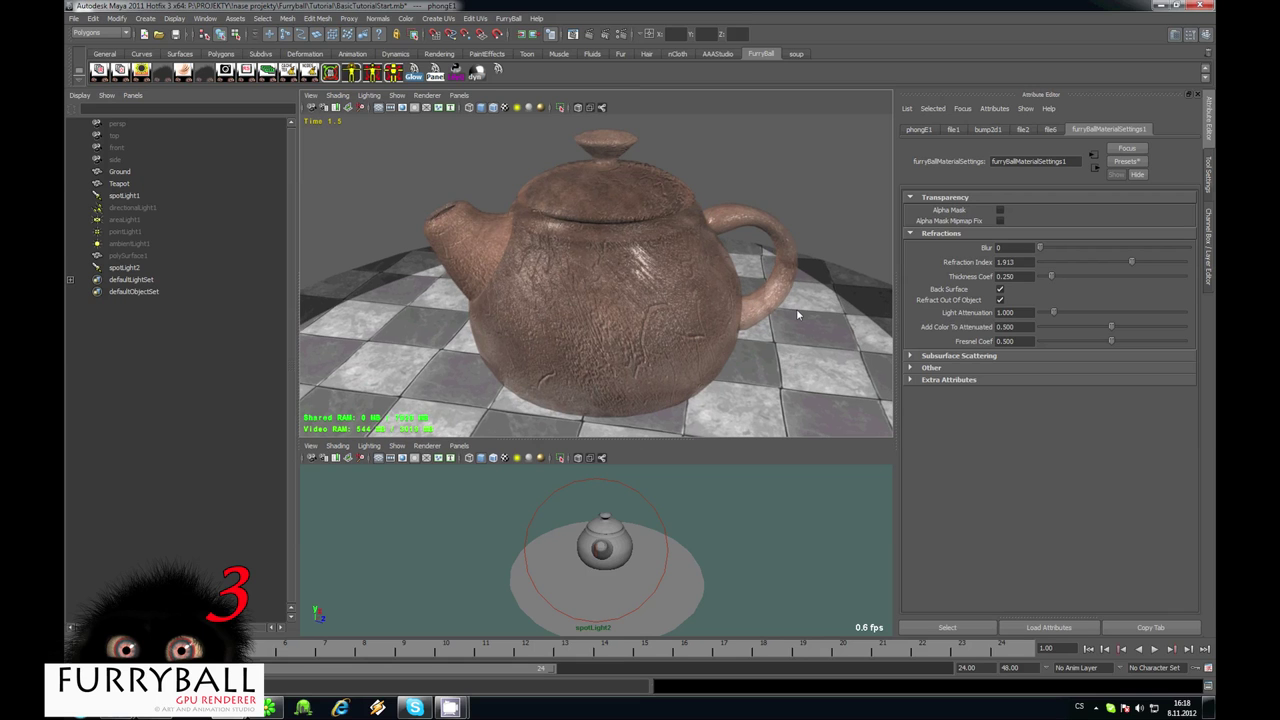
{"action": "left_click_drag", "start_coordinate": [715, 300], "coordinate": [820, 303], "text": "alt"}
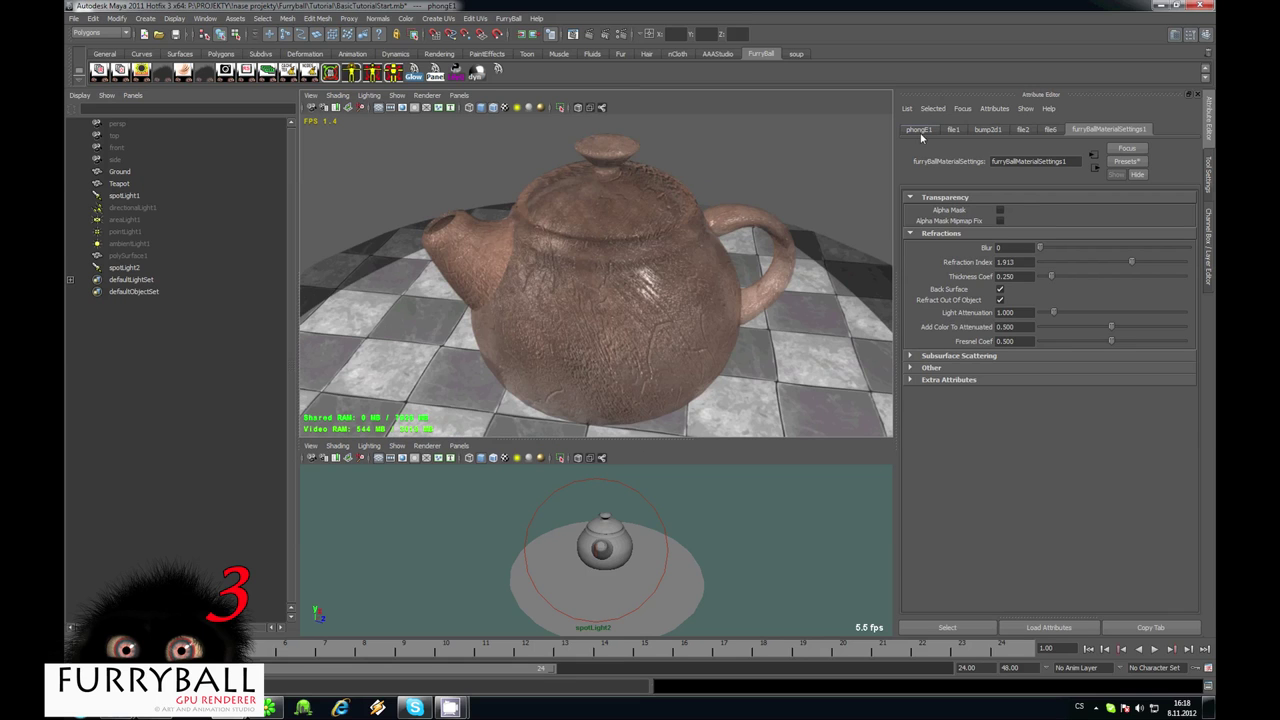
Set the Color Offset of phongE1's transparency texture to black and lower its Color Gain to near black
{"action": "left_click", "coordinate": [918, 129]}
{"action": "left_click", "coordinate": [1184, 285]}
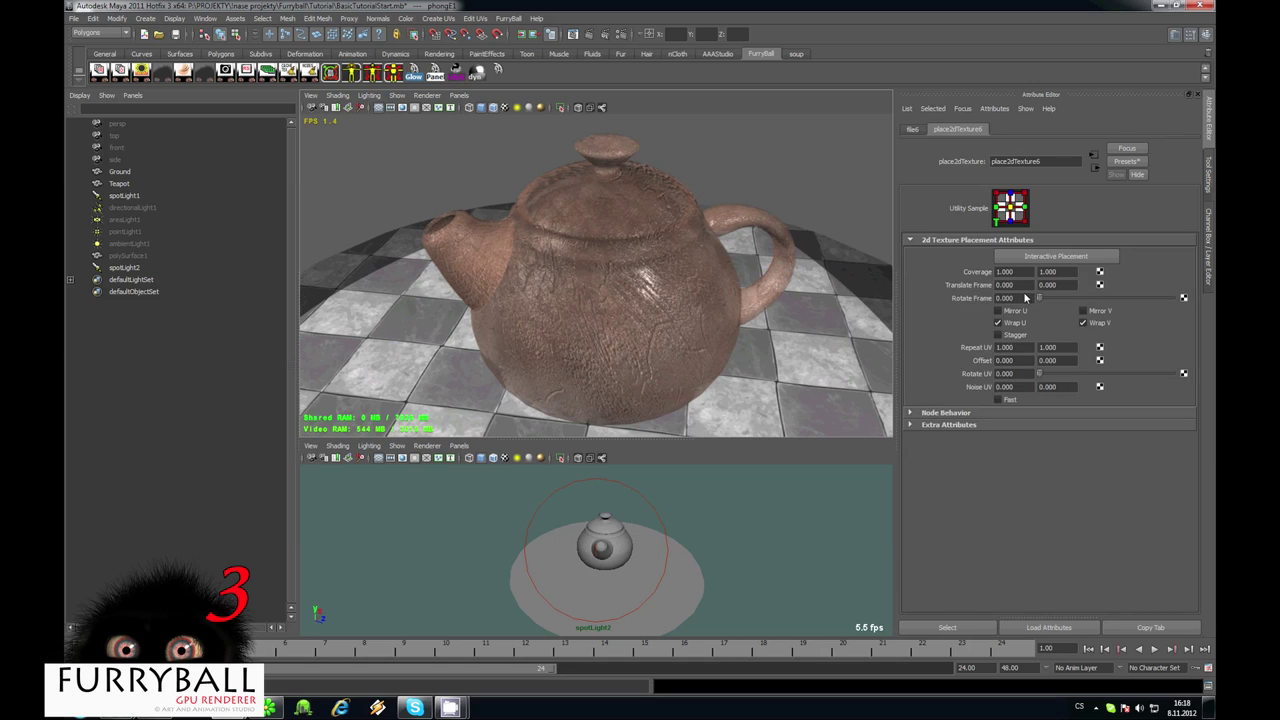
{"action": "left_click", "coordinate": [912, 130]}
{"action": "left_click_drag", "start_coordinate": [1048, 492], "coordinate": [1040, 492]}
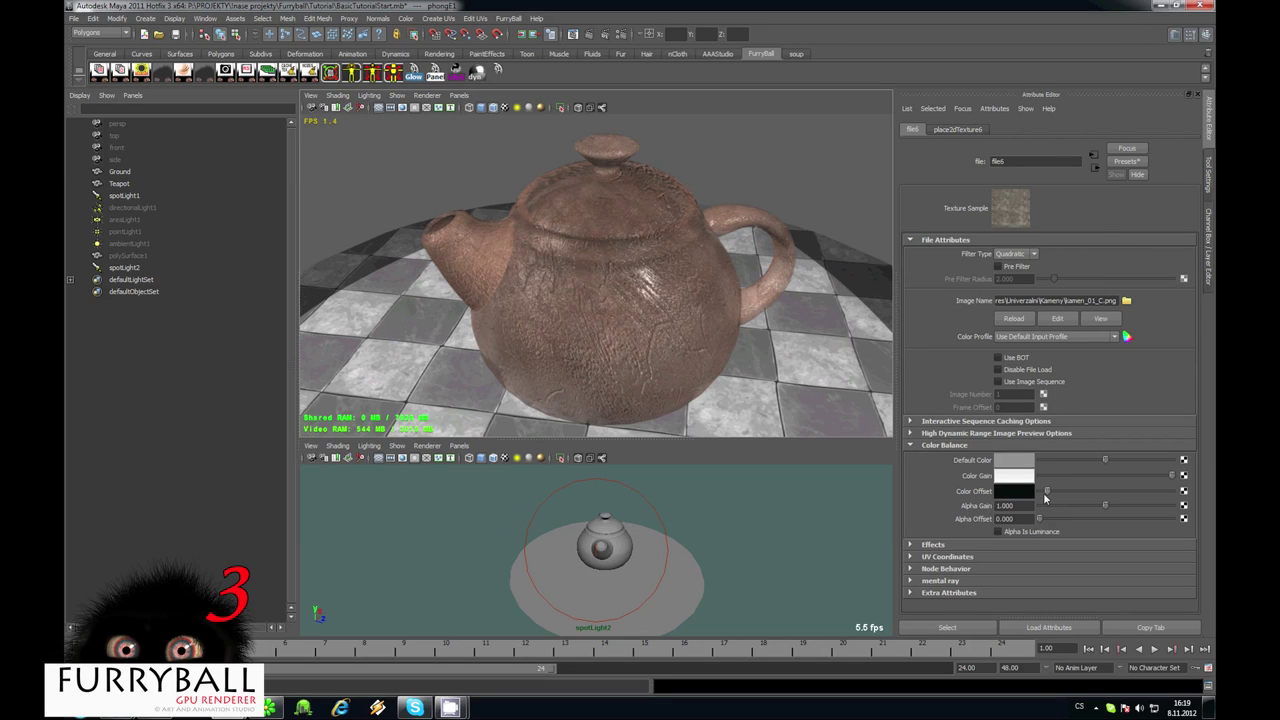
{"action": "left_click", "coordinate": [1136, 475]}
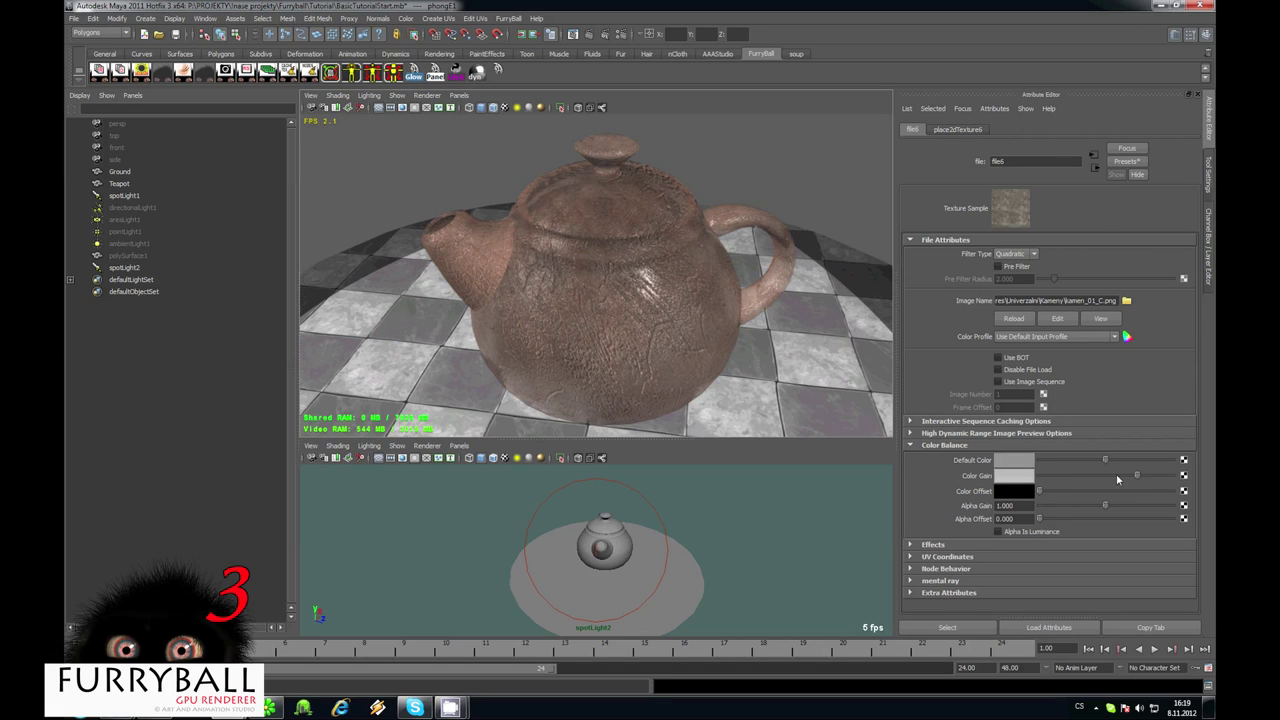
{"action": "left_click_drag", "start_coordinate": [1118, 477], "coordinate": [1045, 484]}
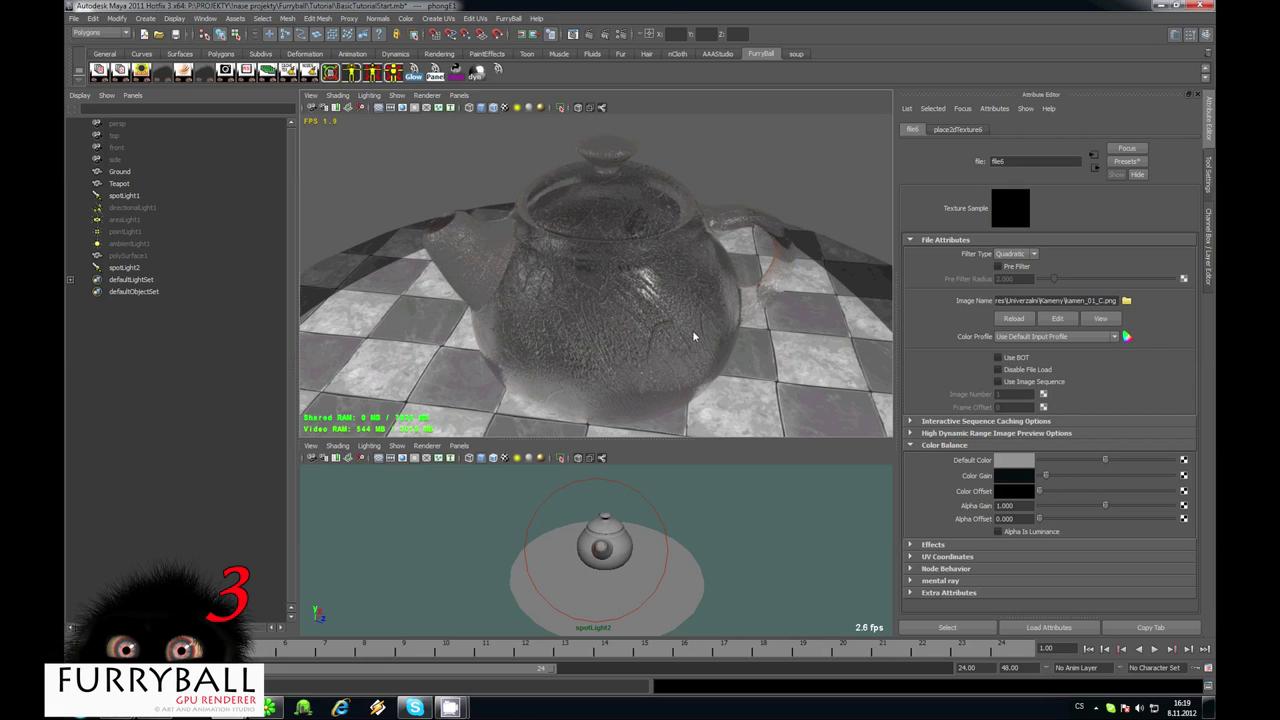
{"action": "left_click_drag", "start_coordinate": [699, 331], "coordinate": [654, 290], "text": "alt"}
In the teapot's FurryBall material settings, set the refraction Thickness Coef to 0.038 and the Refraction Index to 1.212
{"action": "left_click", "coordinate": [659, 289]}
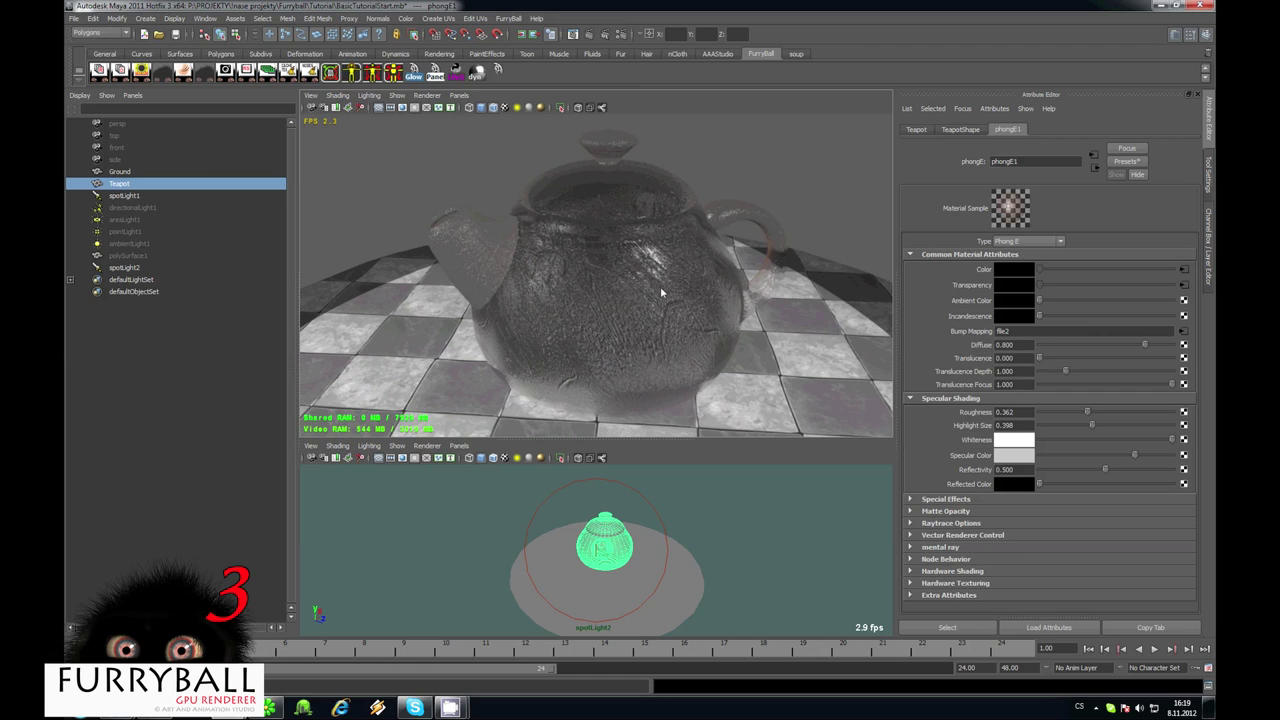
{"action": "left_click", "coordinate": [955, 627]}
{"action": "left_click", "coordinate": [1105, 130]}
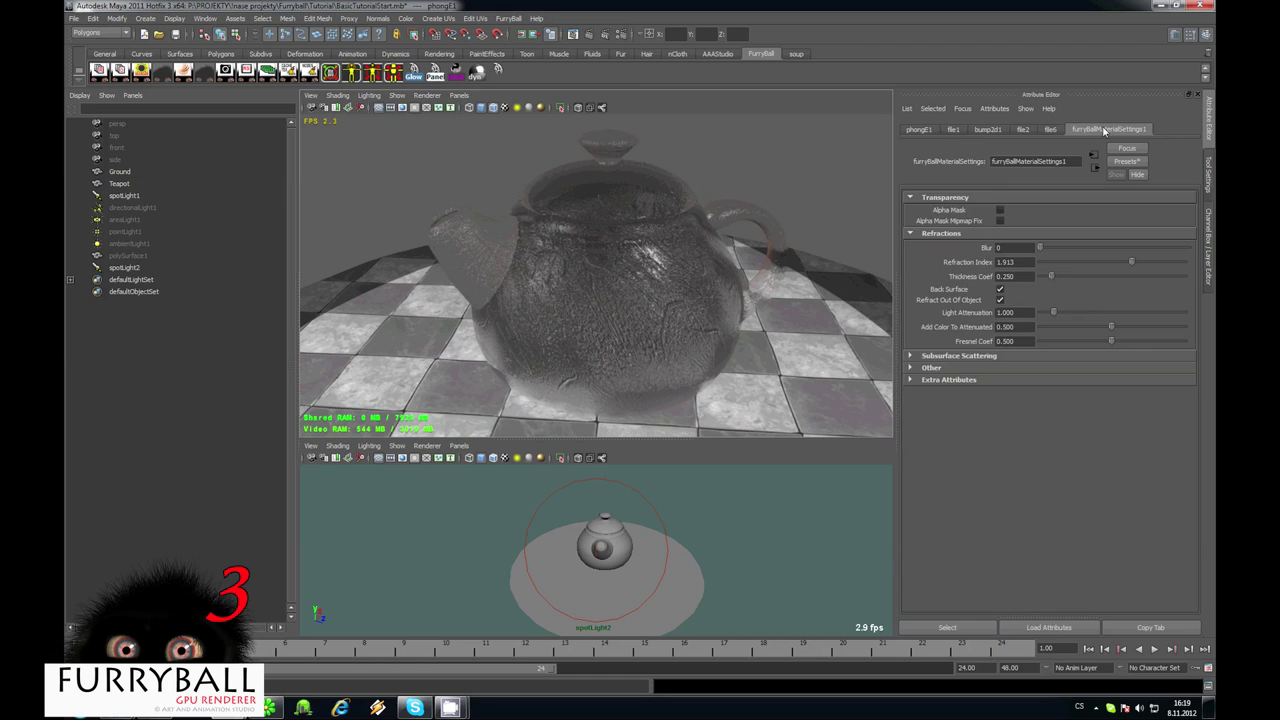
{"action": "left_click_drag", "start_coordinate": [1048, 278], "coordinate": [1041, 278]}
{"action": "left_click", "coordinate": [1100, 262]}
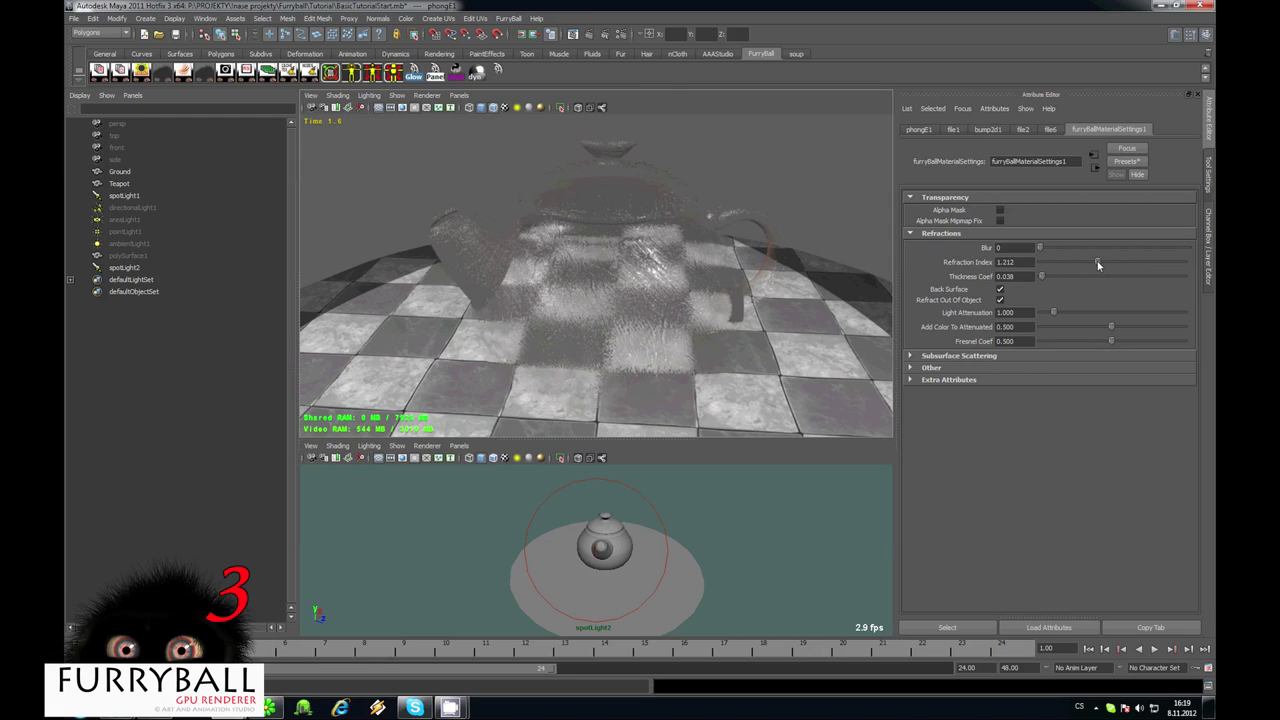
{"action": "left_click_drag", "start_coordinate": [652, 305], "coordinate": [735, 328], "text": "alt"}
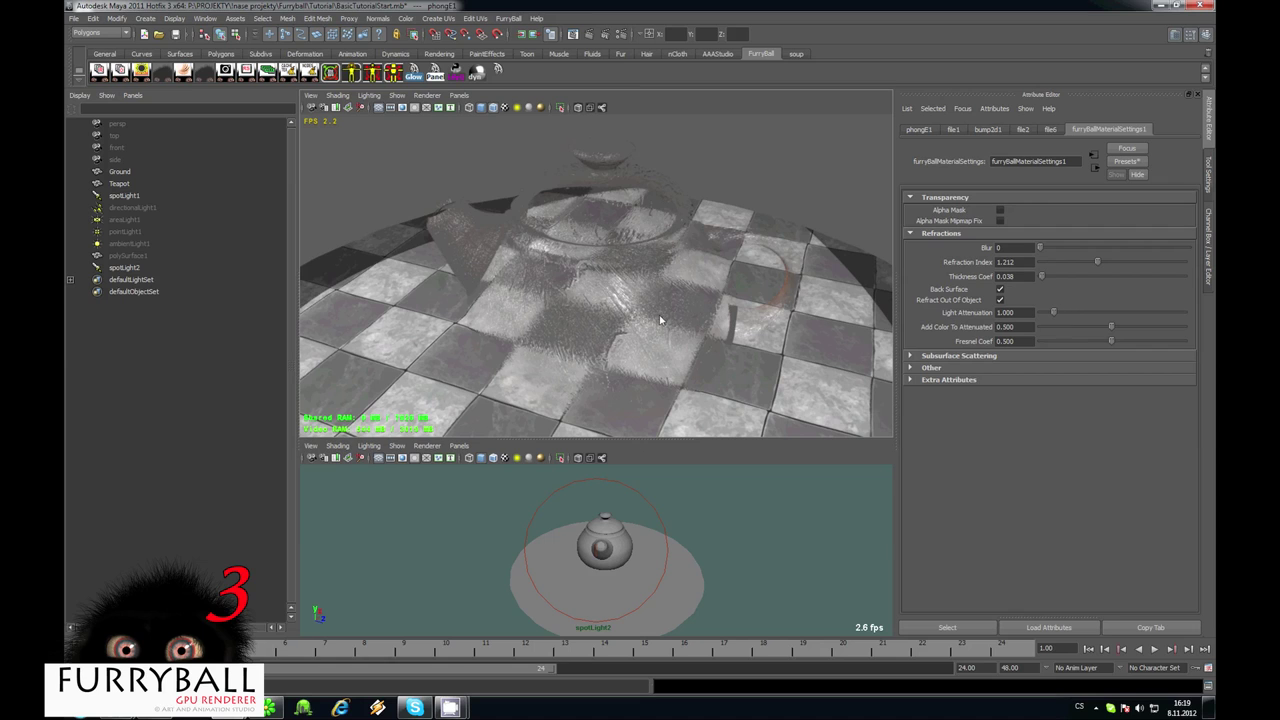
Set the refraction Light Attenuation to 6.958 and the Fresnel Coef to 1.000, and view the teapot from several sides
{"action": "left_click_drag", "start_coordinate": [1062, 313], "coordinate": [1140, 312]}
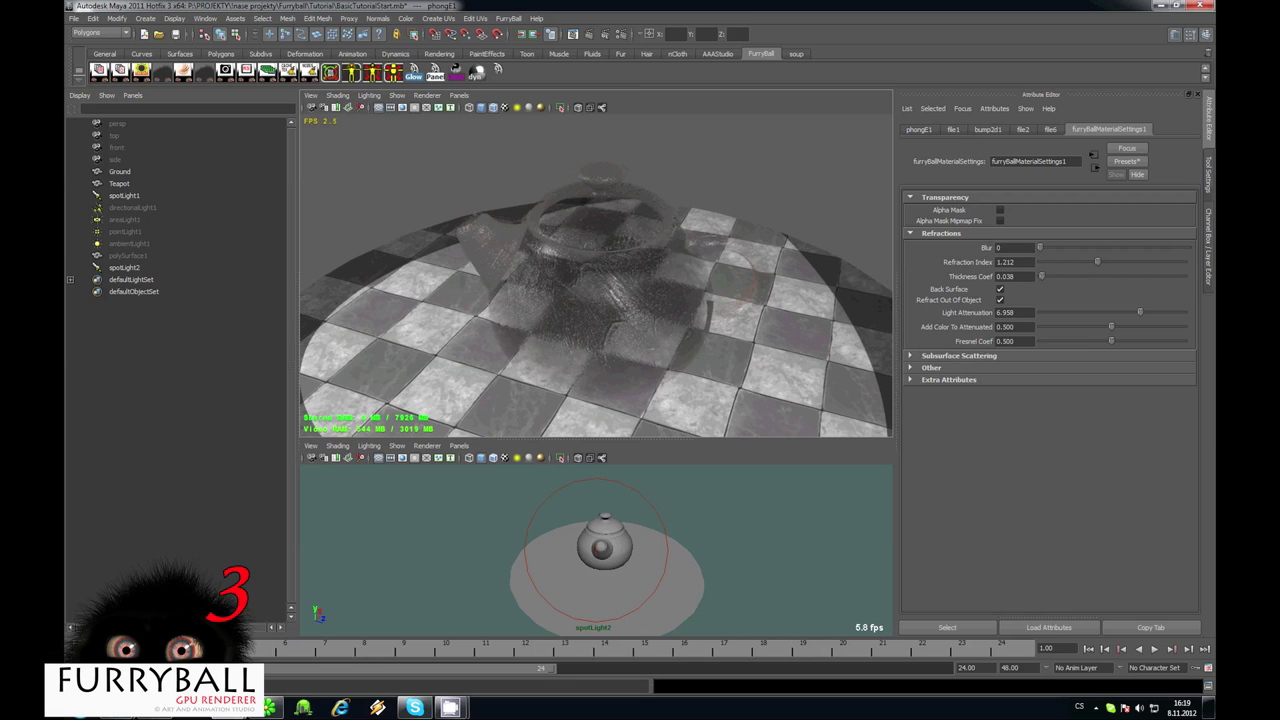
{"action": "scroll", "coordinate": [676, 318], "scroll_direction": "up", "scroll_amount": 4}
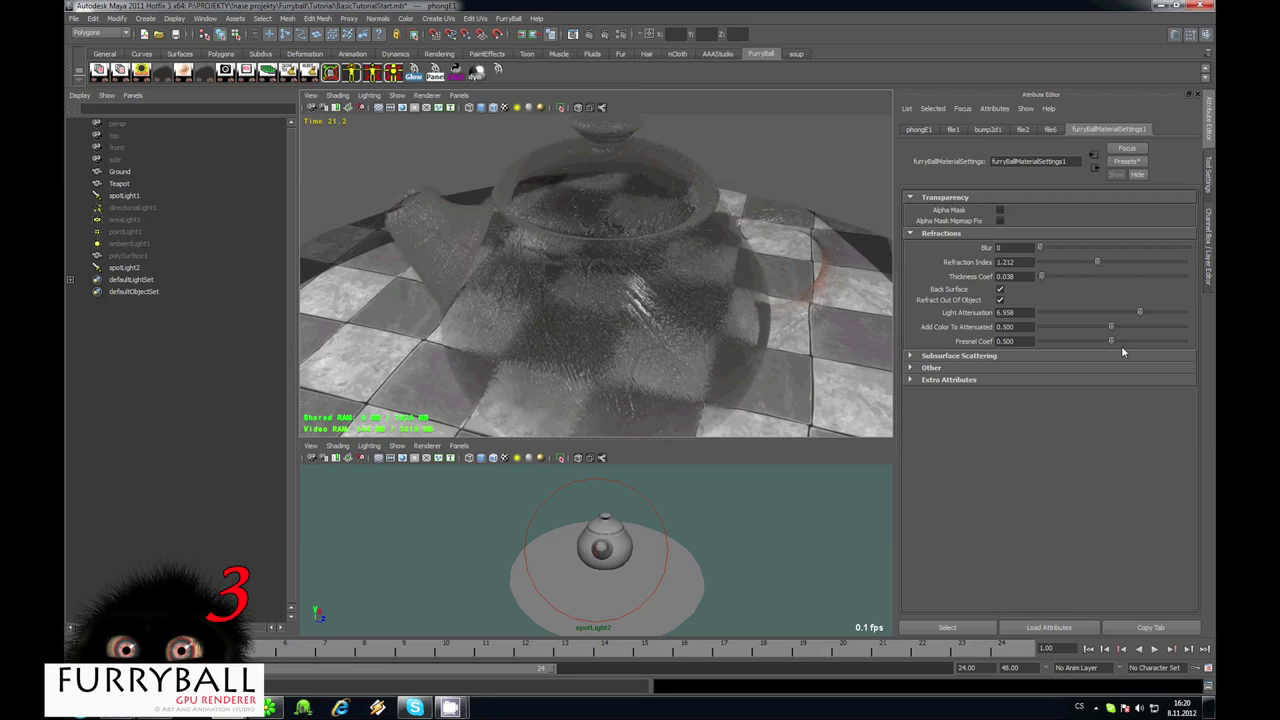
{"action": "left_click_drag", "start_coordinate": [1122, 350], "coordinate": [1145, 344]}
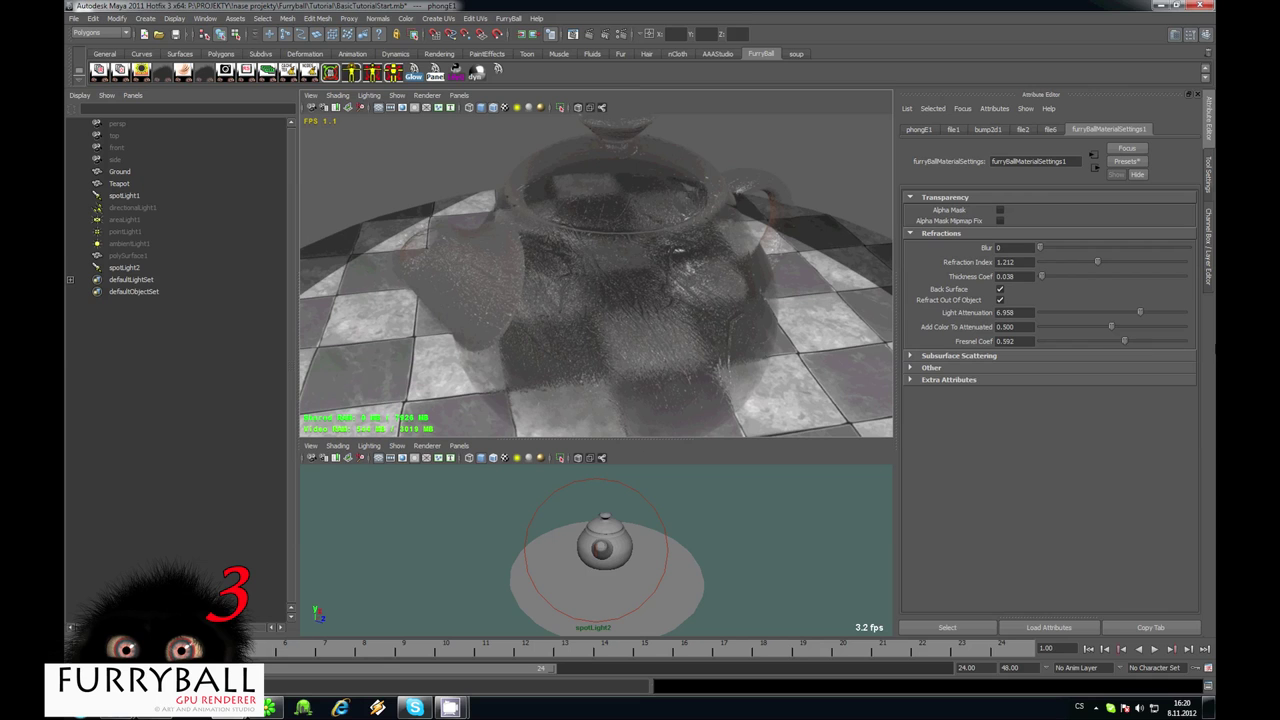
{"action": "left_click_drag", "start_coordinate": [602, 266], "coordinate": [614, 278], "text": "alt"}
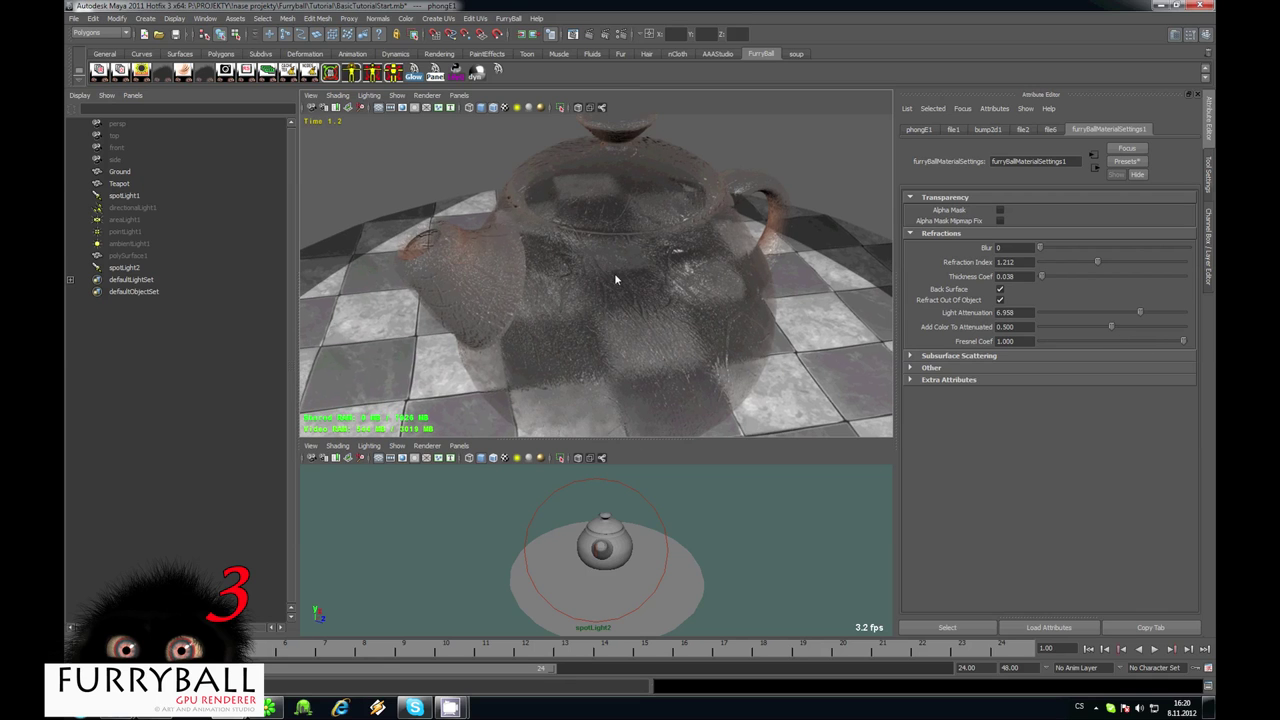
{"action": "right_click_drag", "start_coordinate": [614, 278], "coordinate": [557, 279], "text": "alt"}
{"action": "mouse_move", "coordinate": [557, 279]}
{"action": "left_mouse_down", "text": "alt"}
{"action": "mouse_move", "coordinate": [720, 324]}
{"action": "mouse_move", "coordinate": [1059, 333]}
{"action": "left_mouse_up", "text": "alt"}
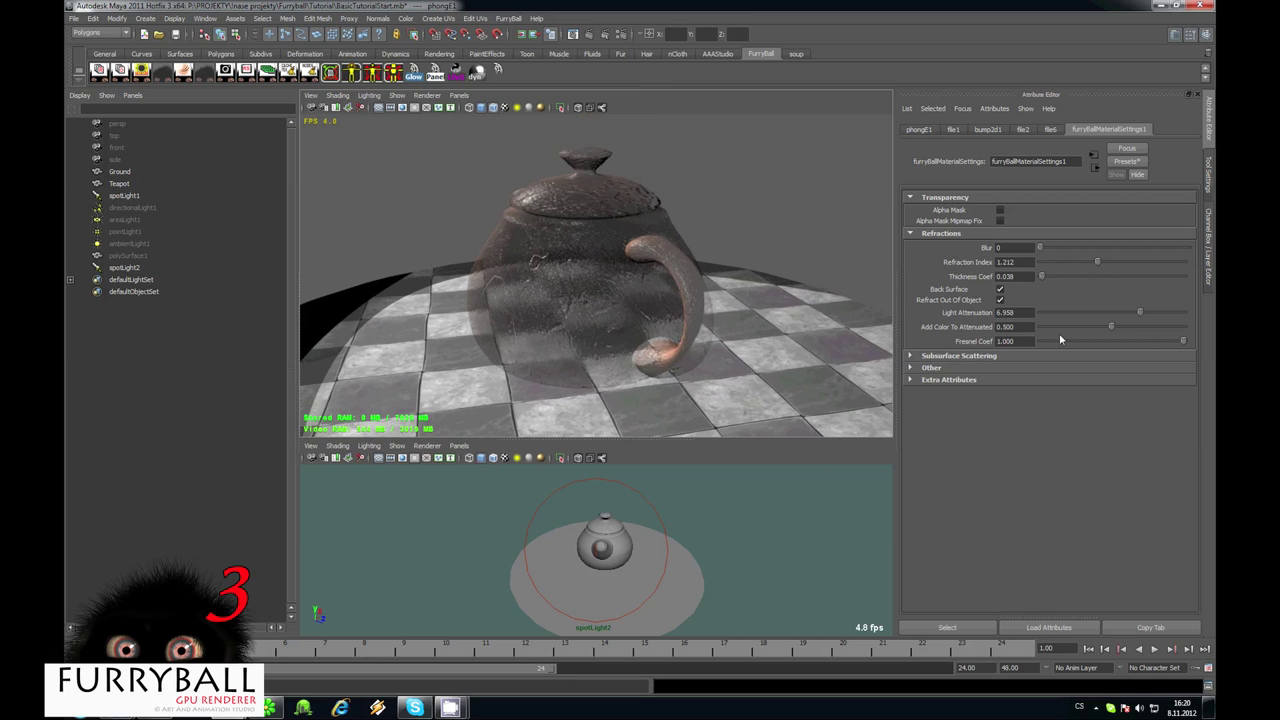
{"action": "mouse_move", "coordinate": [569, 335]}
{"action": "left_mouse_down", "text": "alt"}
{"action": "mouse_move", "coordinate": [780, 314]}
{"action": "mouse_move", "coordinate": [1018, 322]}
{"action": "left_mouse_up", "text": "alt"}
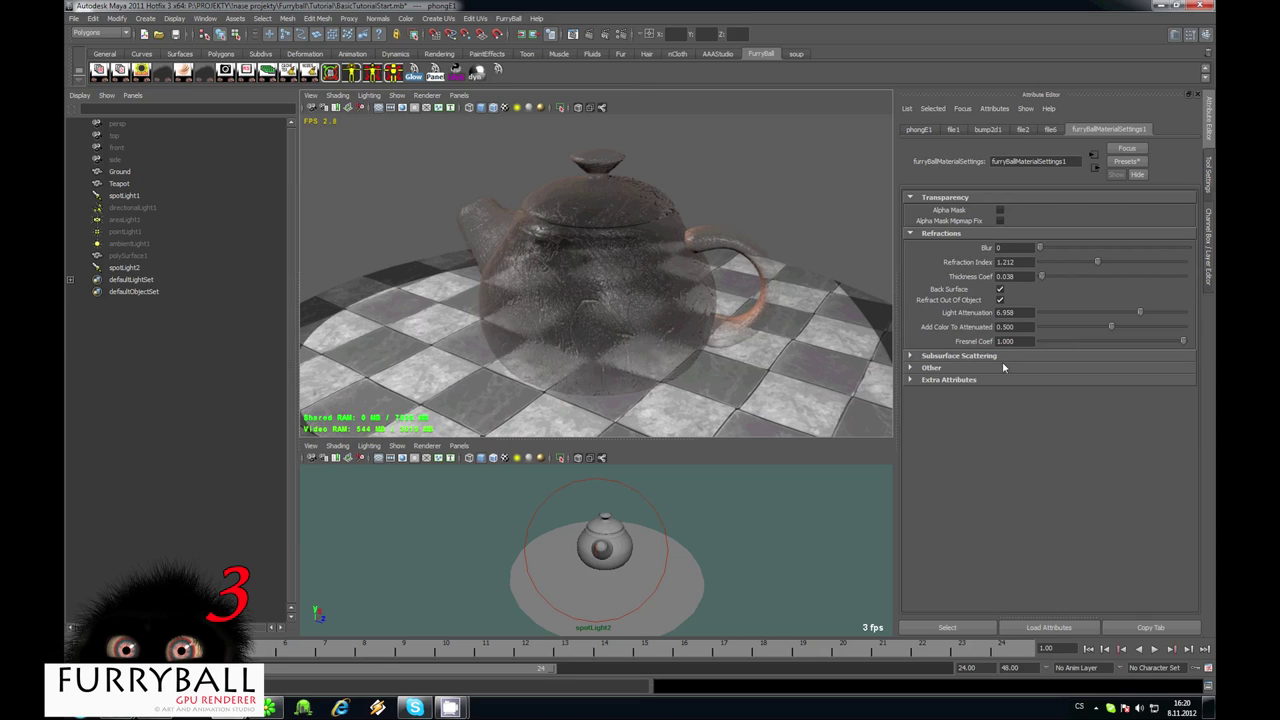
Try toggling the Back Surface and Refract Out Of Object refraction options and compare the look of the teapot
{"action": "left_click", "coordinate": [1000, 289]}
{"action": "left_click", "coordinate": [1000, 300]}
{"action": "left_click", "coordinate": [1000, 289]}
{"action": "left_click_drag", "start_coordinate": [661, 304], "coordinate": [224, 204], "text": "alt"}
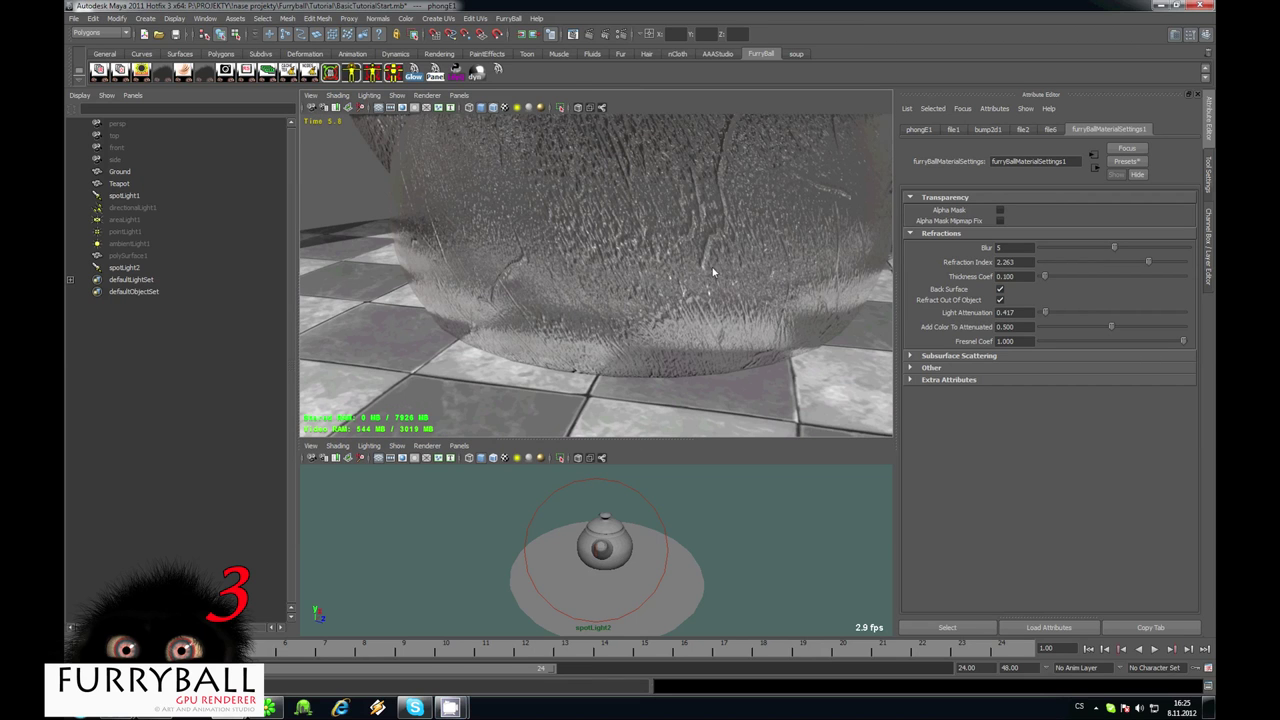
Disconnect the texture from the Transparency attribute of the teapot's phongE1 material
{"action": "scroll", "coordinate": [713, 268], "scroll_direction": "down", "scroll_amount": 5}
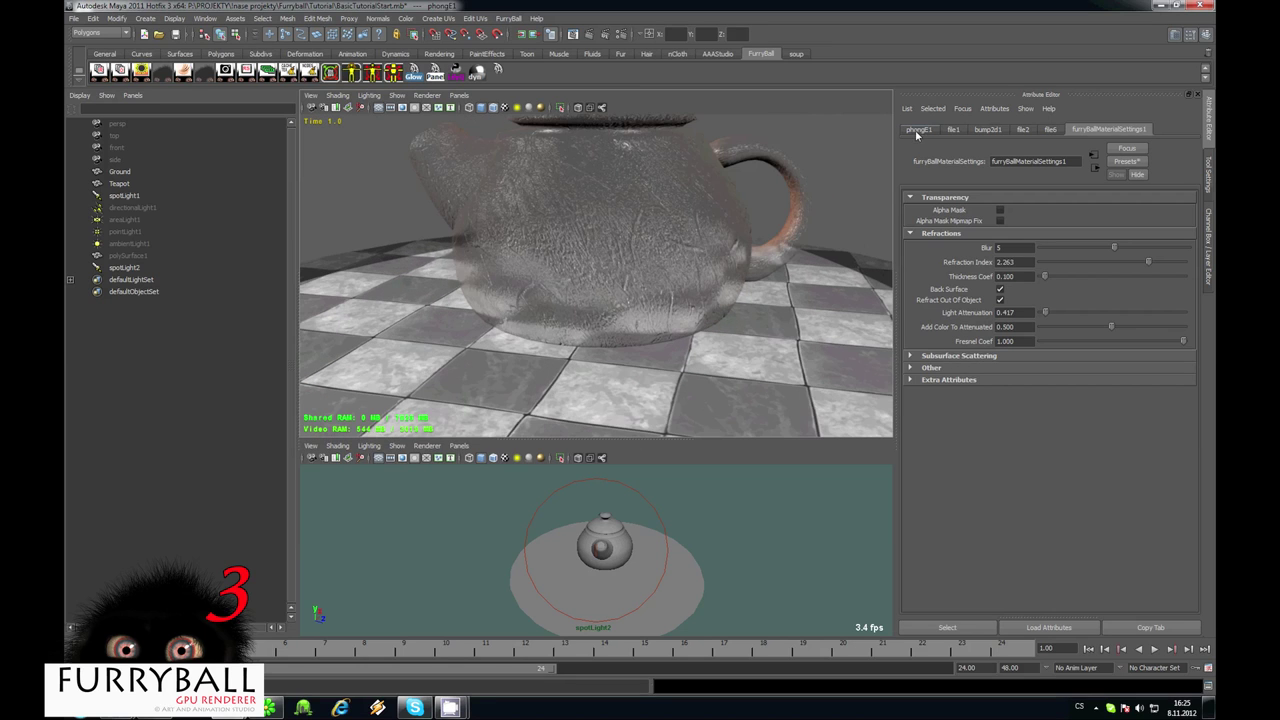
{"action": "left_click", "coordinate": [917, 131]}
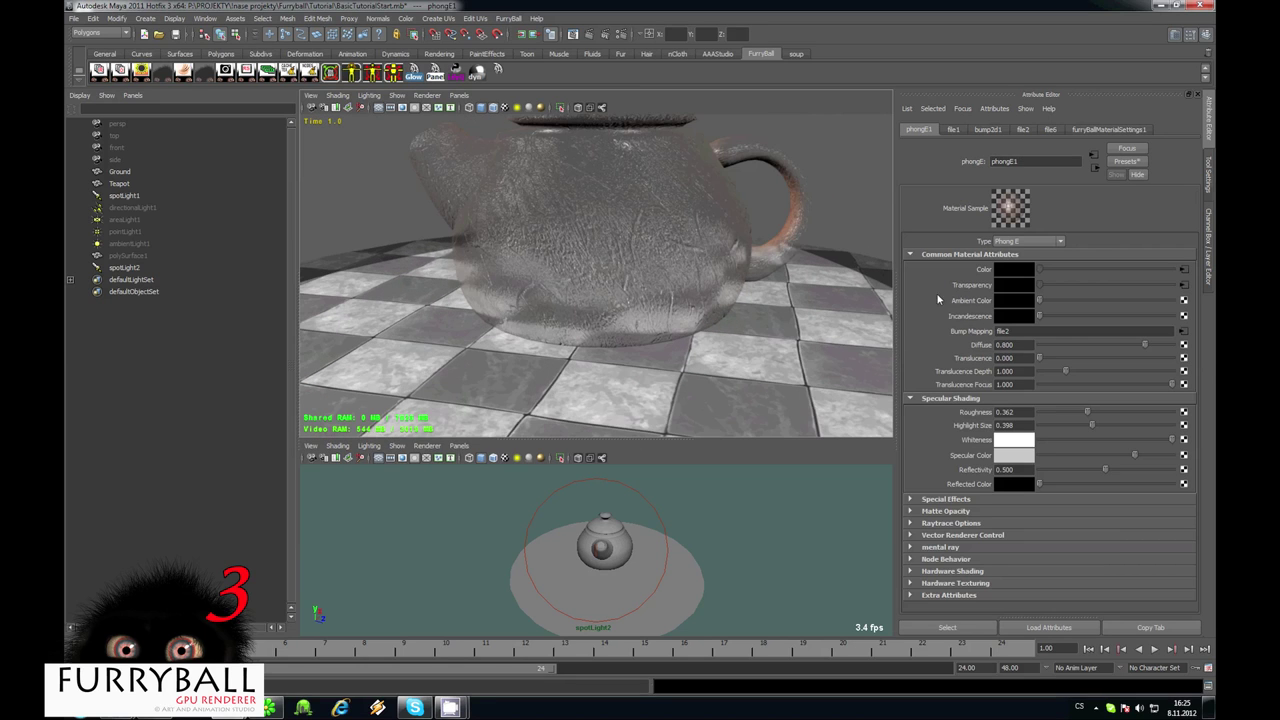
{"action": "right_click", "coordinate": [965, 287]}
{"action": "left_click", "coordinate": [1005, 316]}
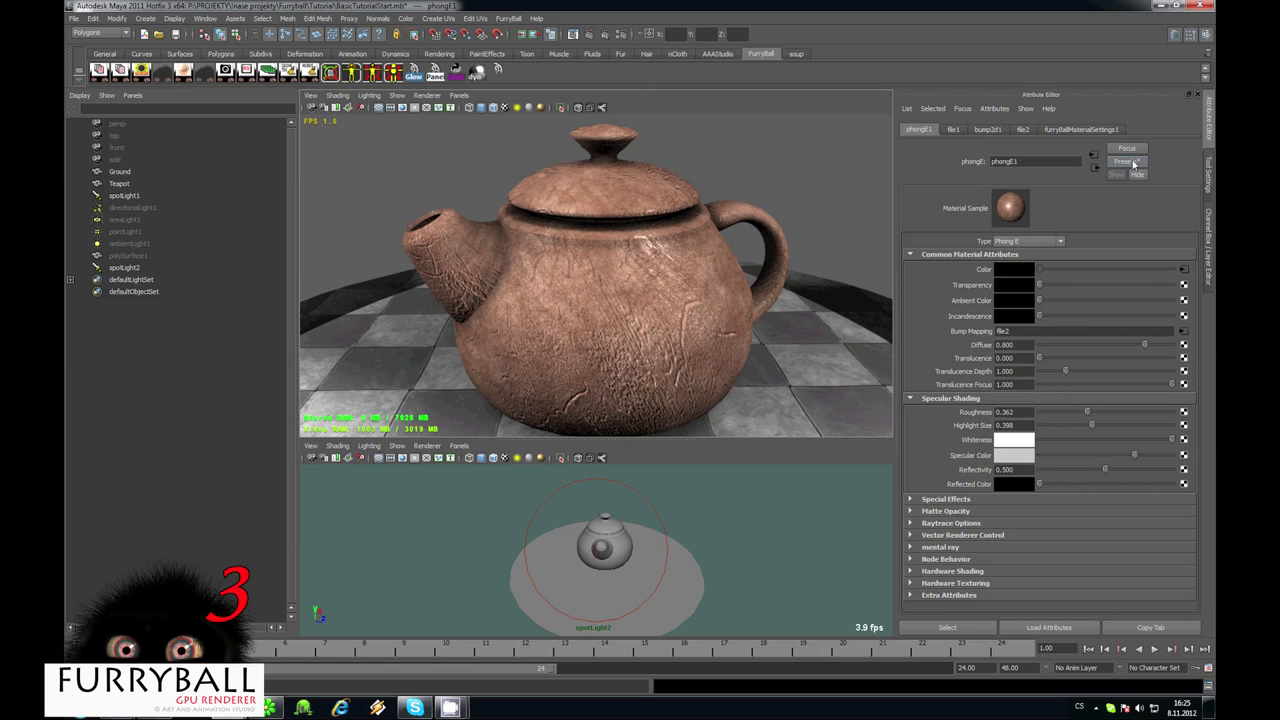
Enable Subsurface Scattering in phongE1's FurryBall material settings, with Human Skin as the basic material
{"action": "left_click", "coordinate": [1080, 129]}
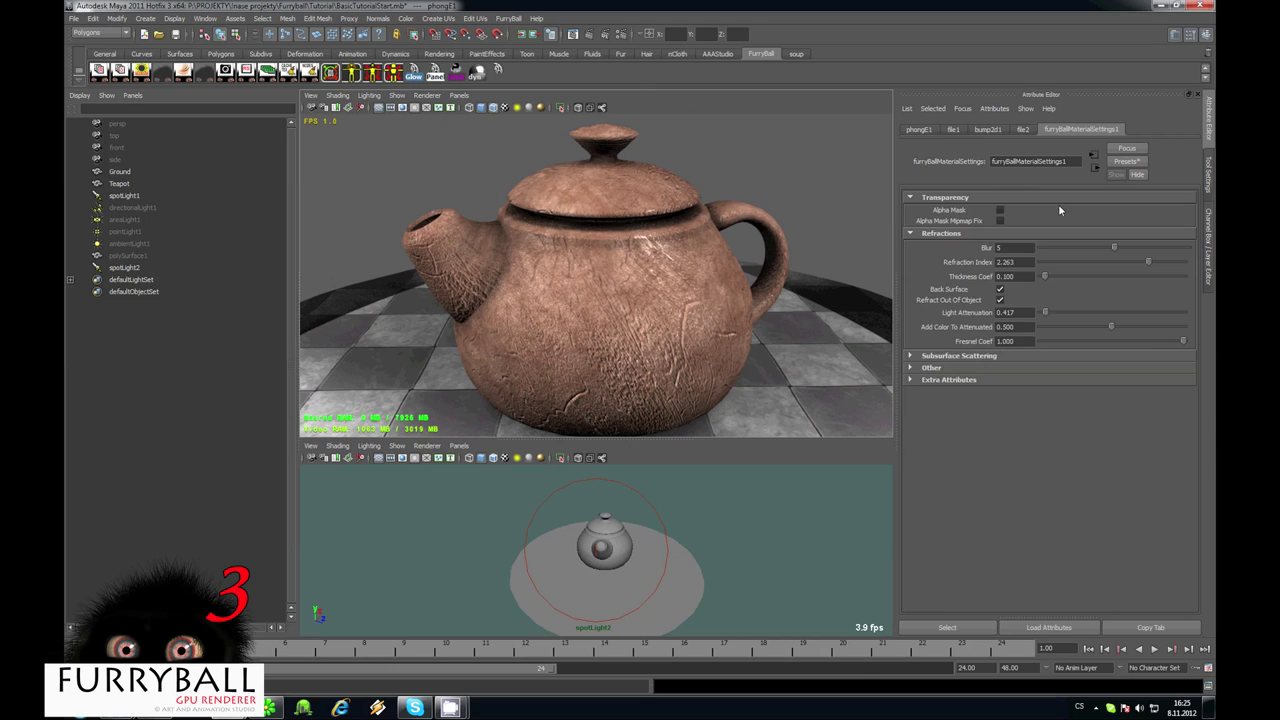
{"action": "left_click", "coordinate": [953, 234]}
{"action": "left_click", "coordinate": [955, 245]}
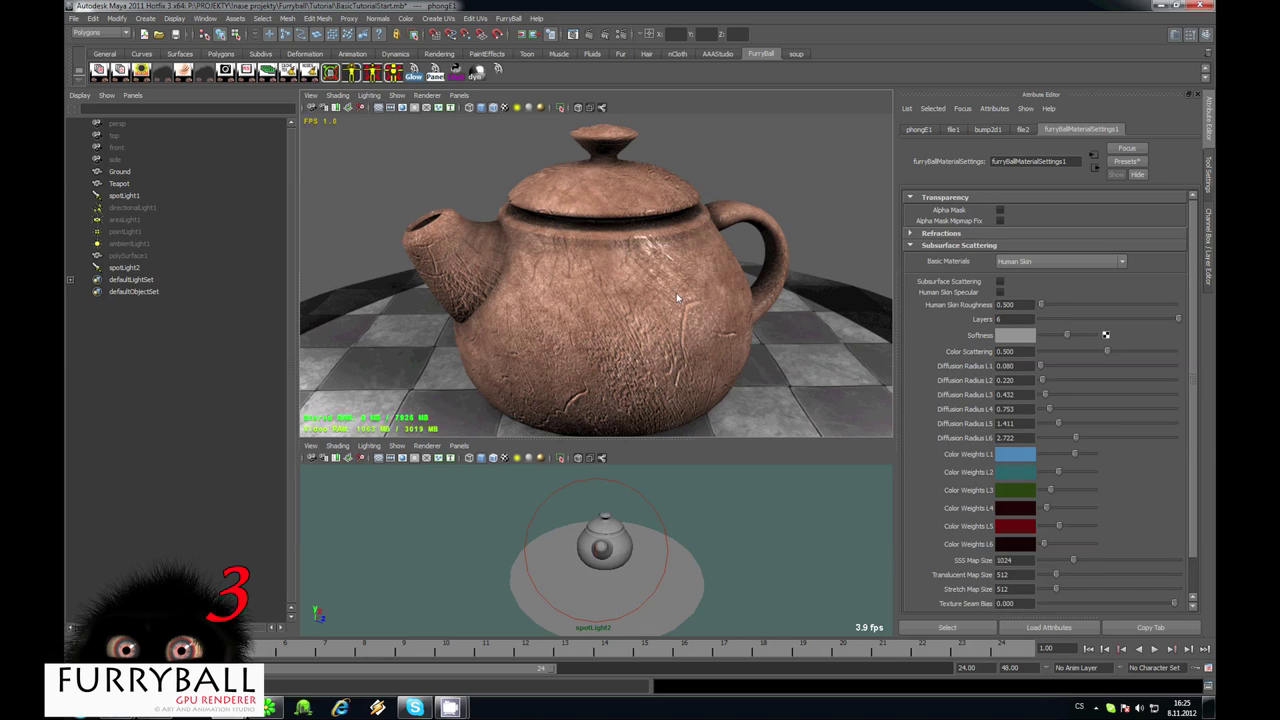
{"action": "left_click", "coordinate": [1000, 281]}
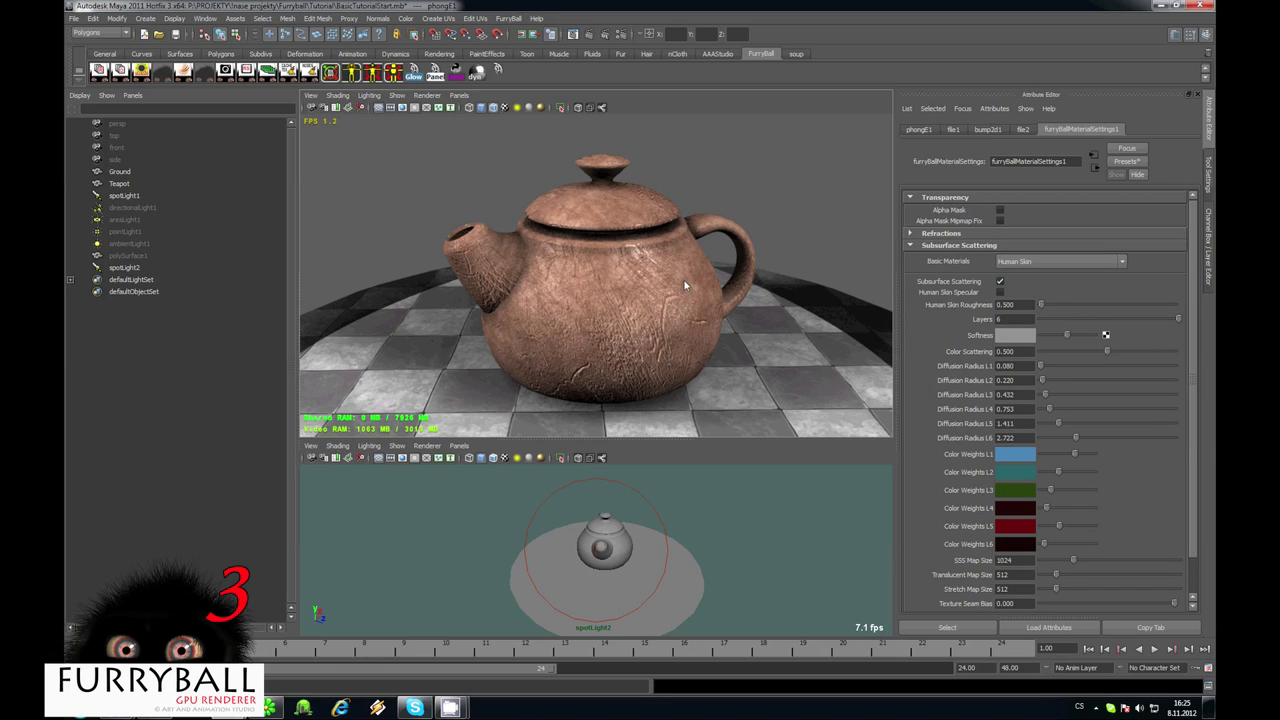
Enable the Subsurface Scattering feature in the FurryBall render settings and inspect the teapot's surface up close
{"action": "left_click", "coordinate": [252, 72]}
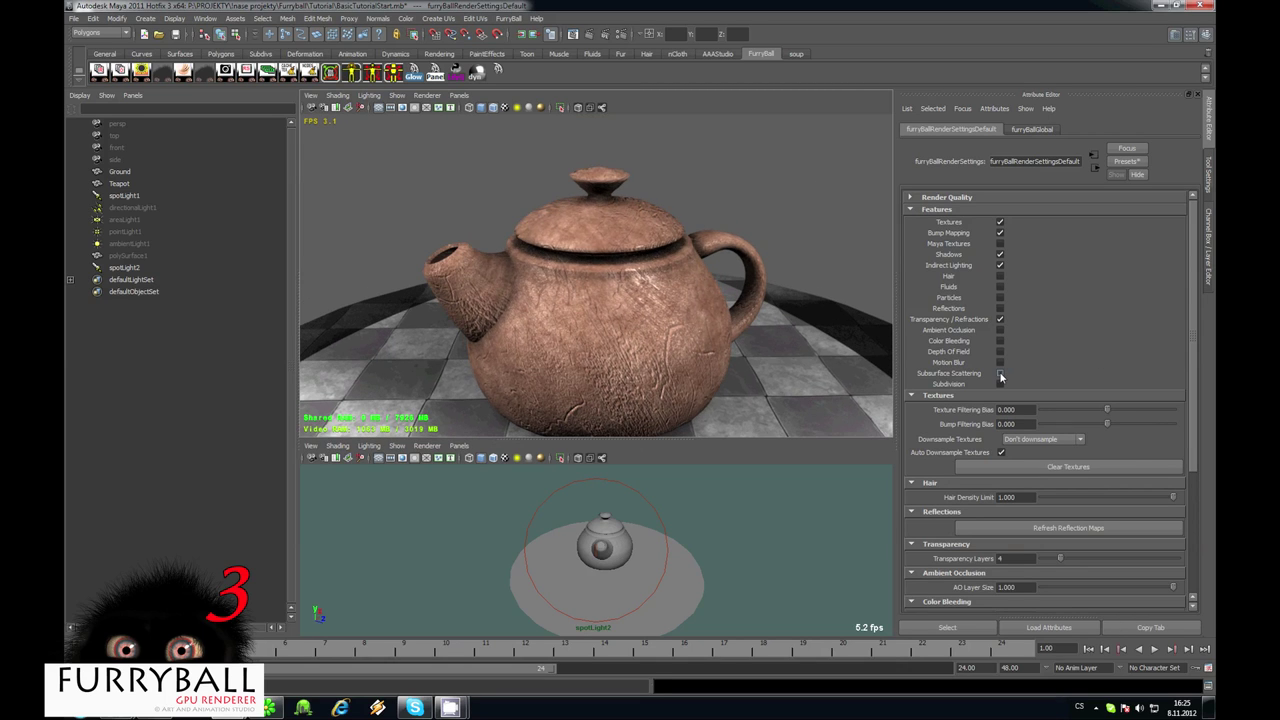
{"action": "middle_click_drag", "start_coordinate": [588, 350], "coordinate": [586, 276], "text": "alt"}
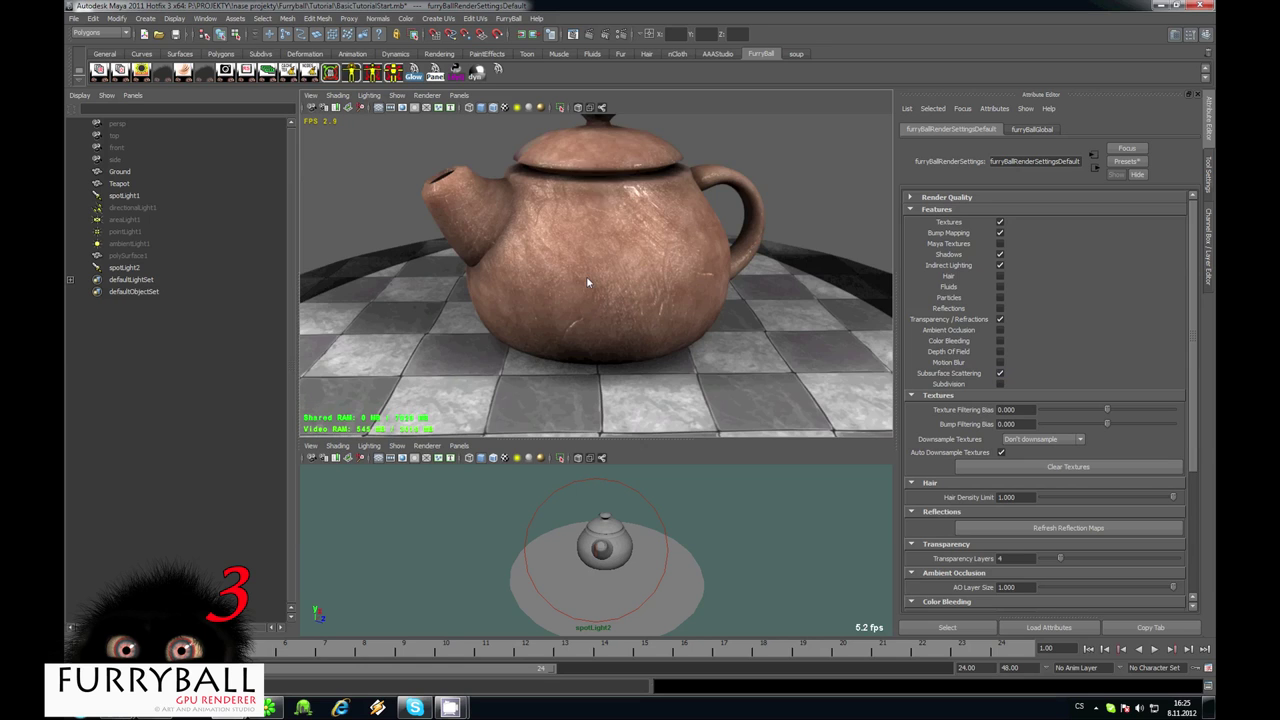
{"action": "scroll", "coordinate": [584, 272], "scroll_direction": "up", "scroll_amount": 3}
{"action": "left_click_drag", "start_coordinate": [577, 258], "coordinate": [668, 302], "text": "alt"}
{"action": "middle_click_drag", "start_coordinate": [608, 212], "coordinate": [638, 290], "text": "alt"}
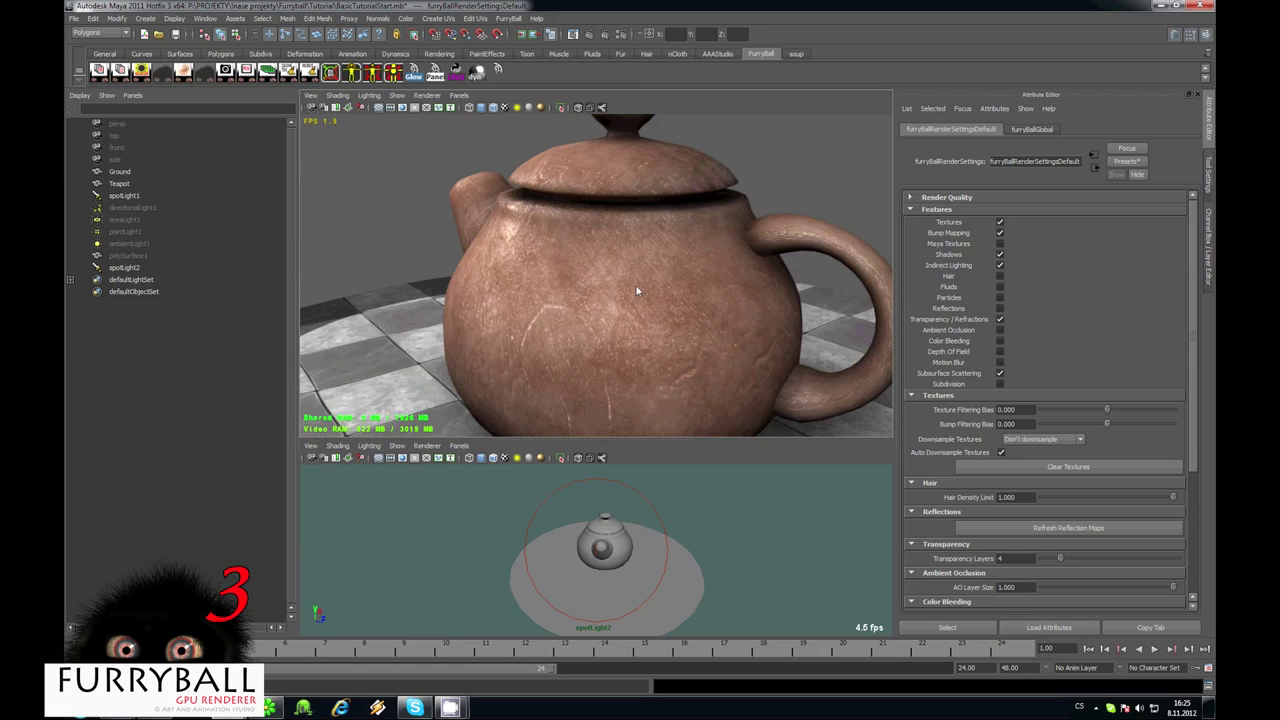
Apply the Wax basic material in the subsurface scattering settings of the teapot's material
{"action": "scroll", "coordinate": [632, 276], "scroll_direction": "down", "scroll_amount": 2}
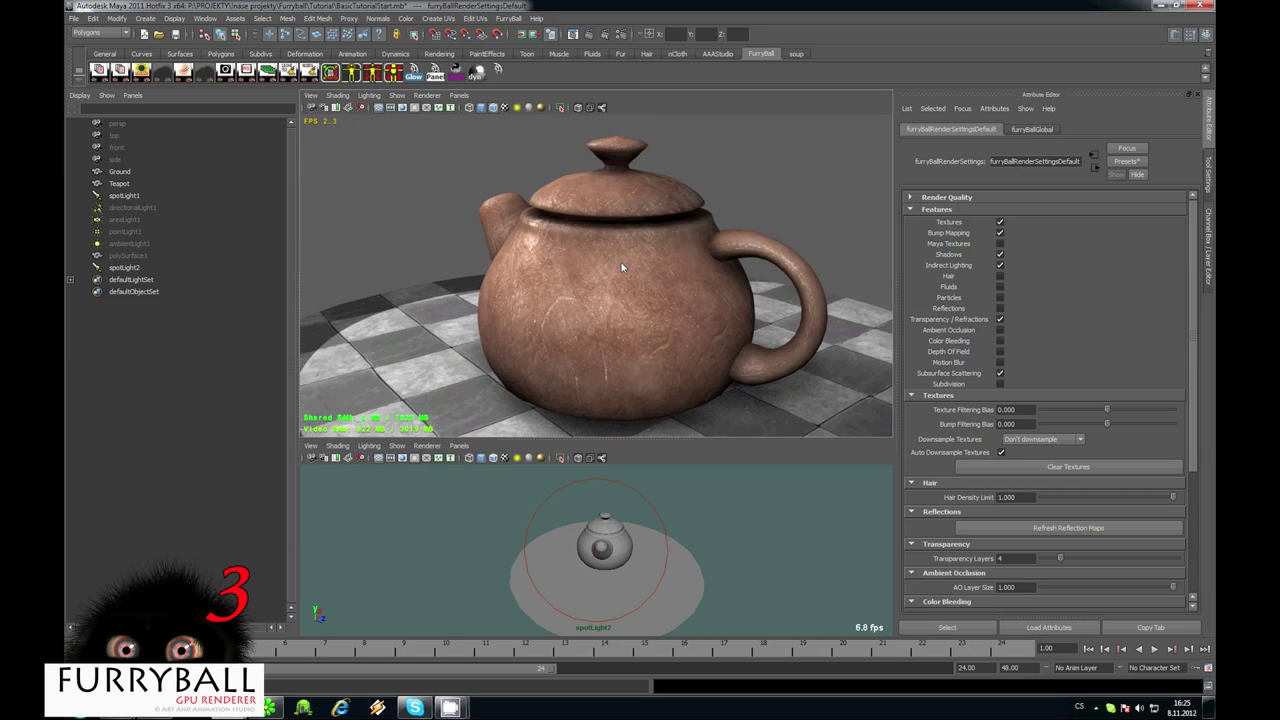
{"action": "left_click", "coordinate": [630, 206]}
{"action": "left_click", "coordinate": [948, 625]}
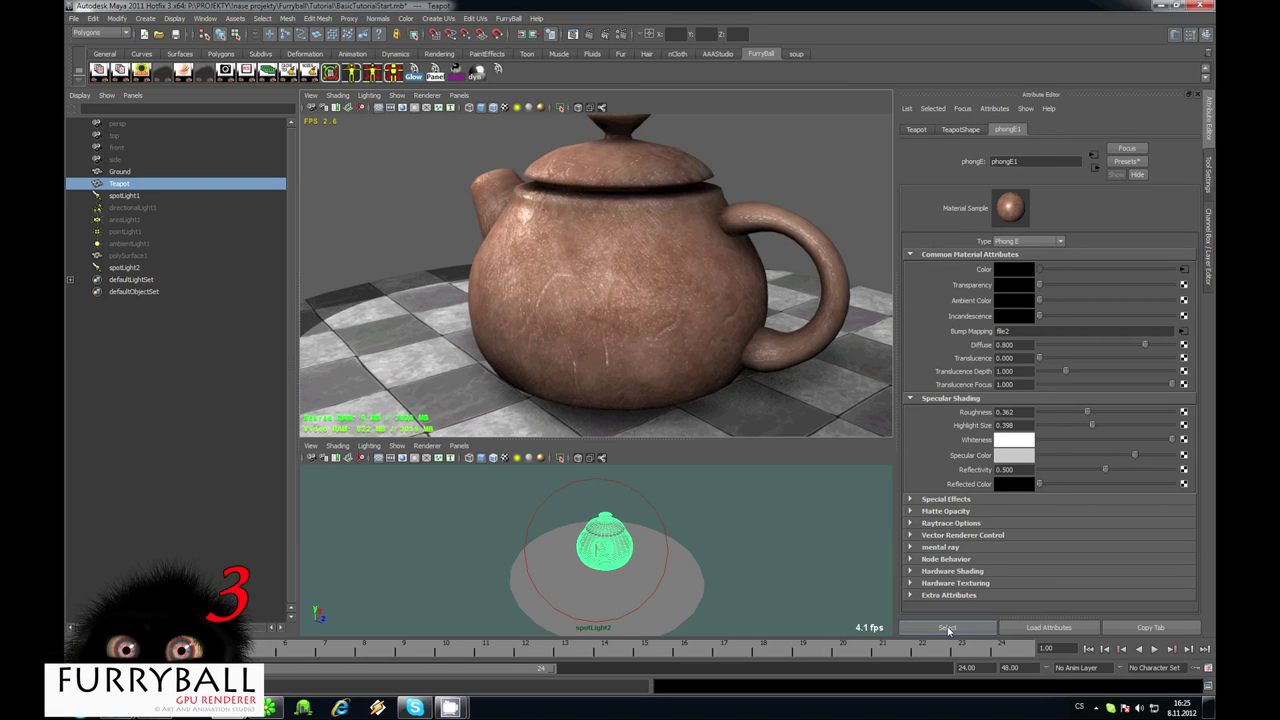
{"action": "left_click", "coordinate": [1022, 262]}
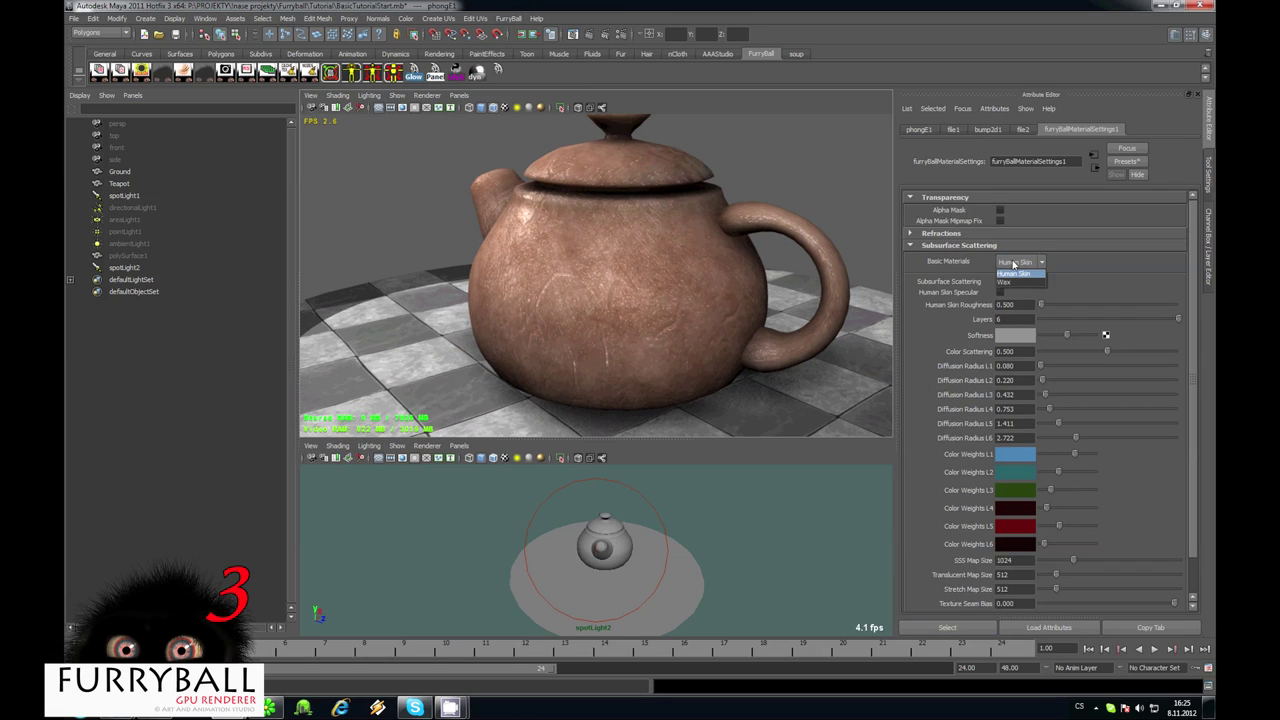
{"action": "left_click", "coordinate": [1016, 285]}
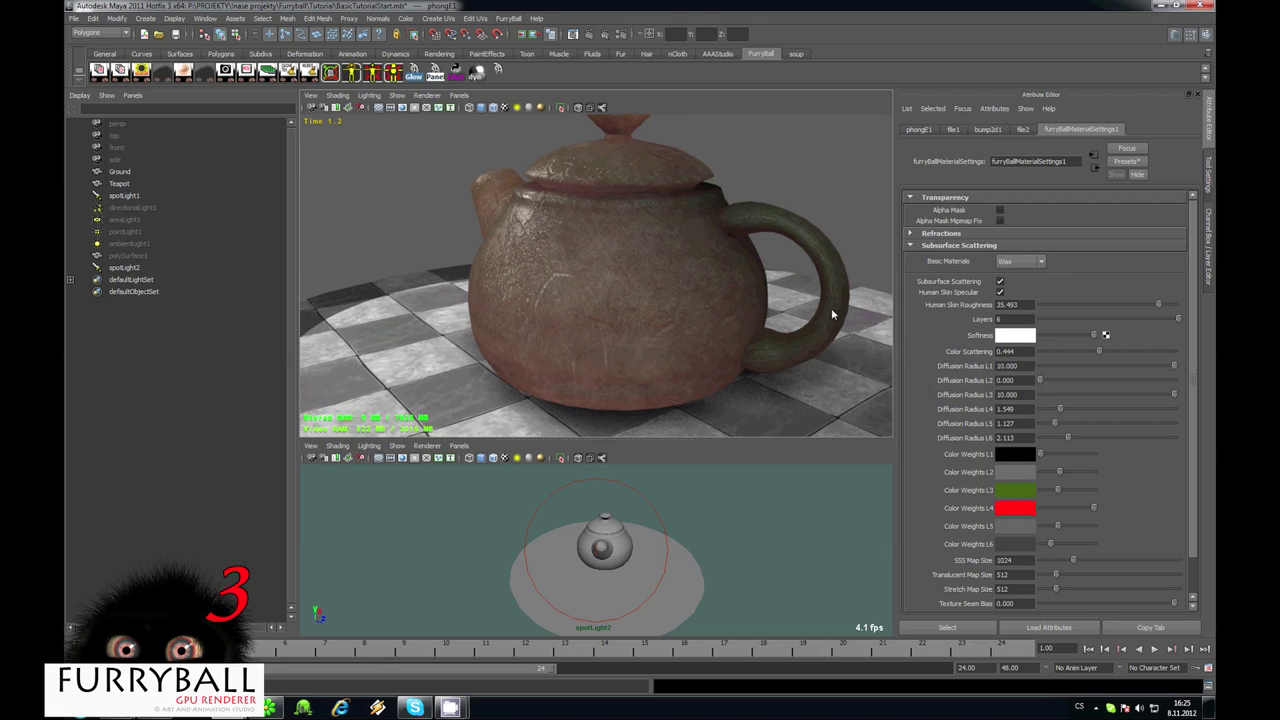
{"action": "left_click_drag", "start_coordinate": [834, 306], "coordinate": [870, 295], "text": "alt"}
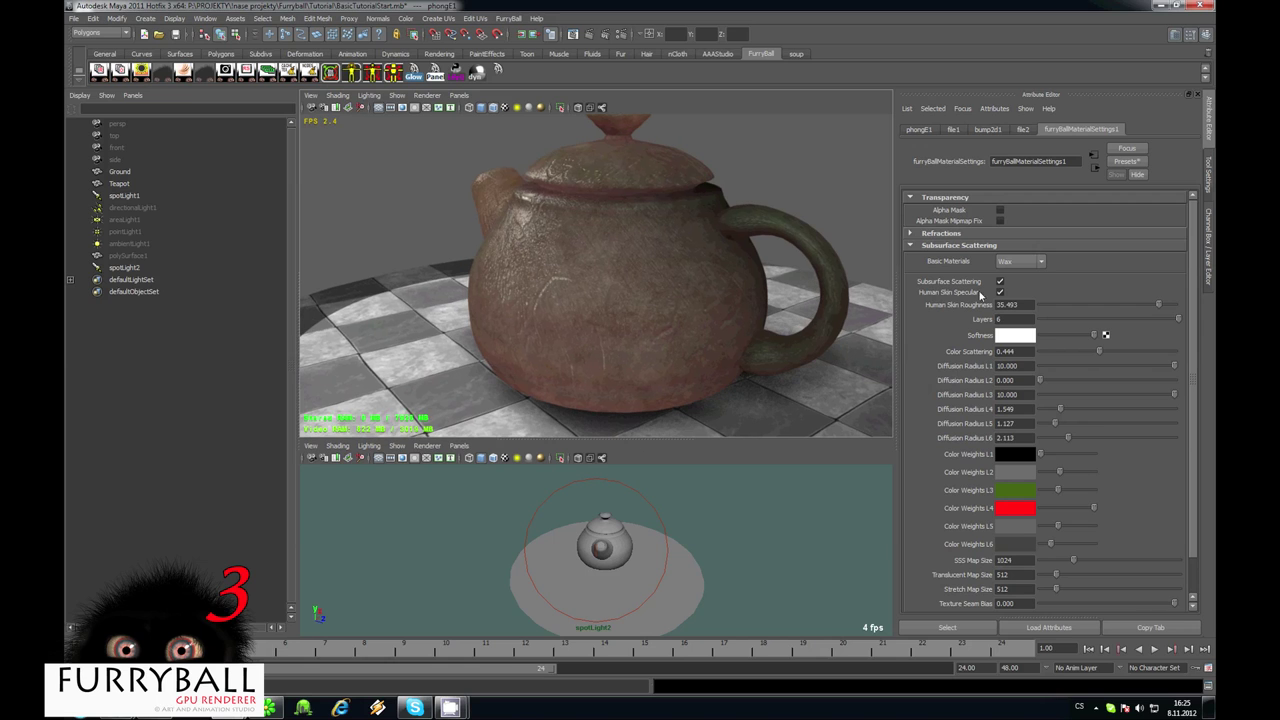
{"action": "scroll", "coordinate": [575, 270], "scroll_direction": "down", "scroll_amount": 3}
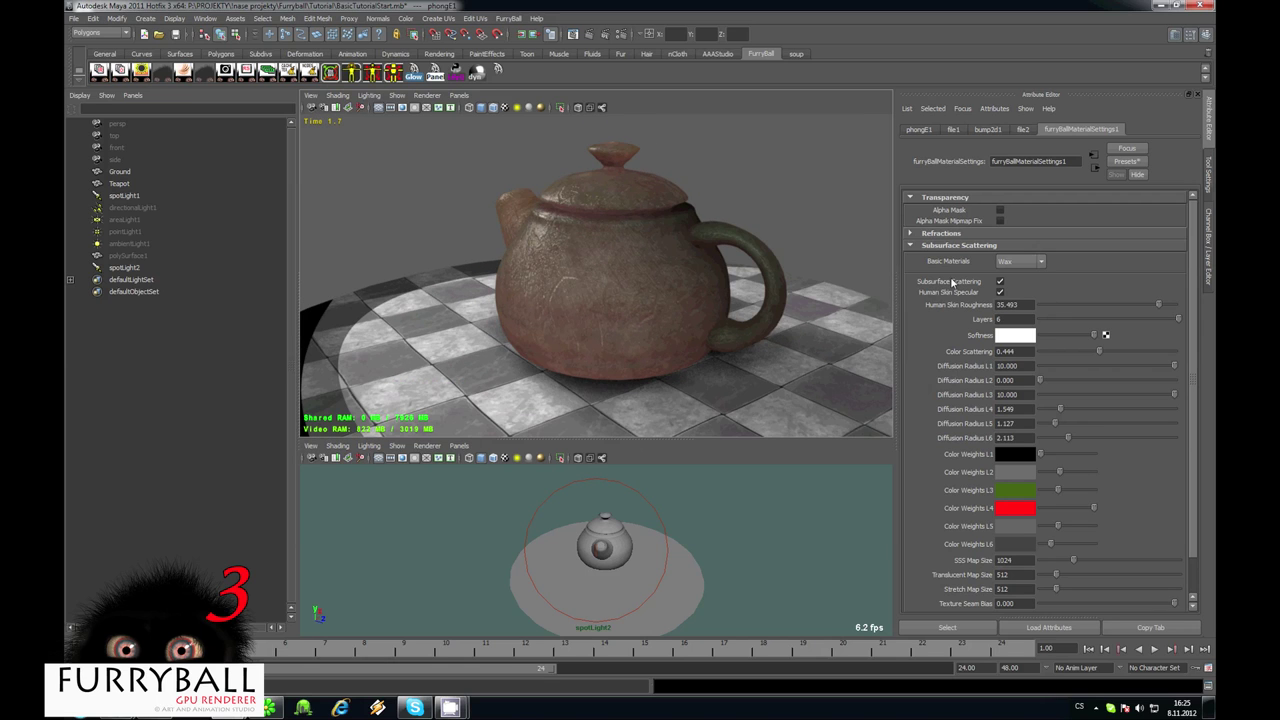
{"action": "left_click_drag", "start_coordinate": [654, 300], "coordinate": [672, 306], "text": "alt"}
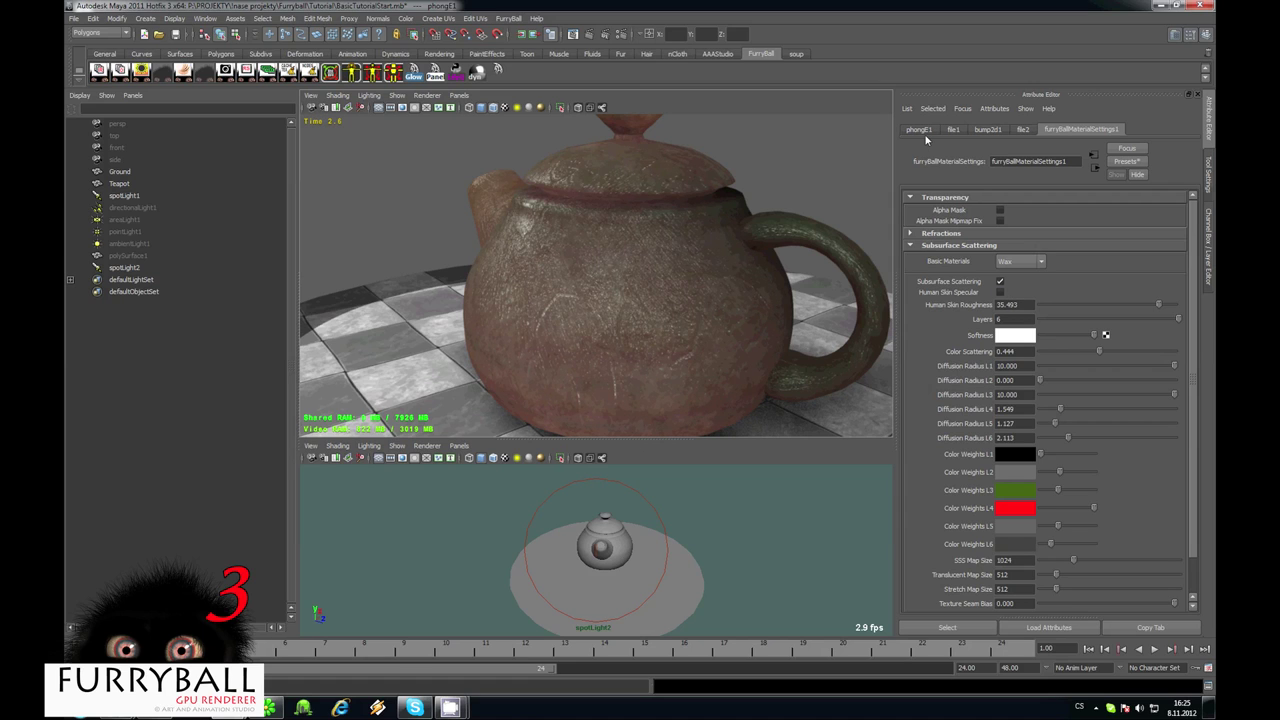
Turn on Human Skin Specular for the teapot material and set its SSS Map Size to 2048
{"action": "left_click", "coordinate": [1000, 292]}
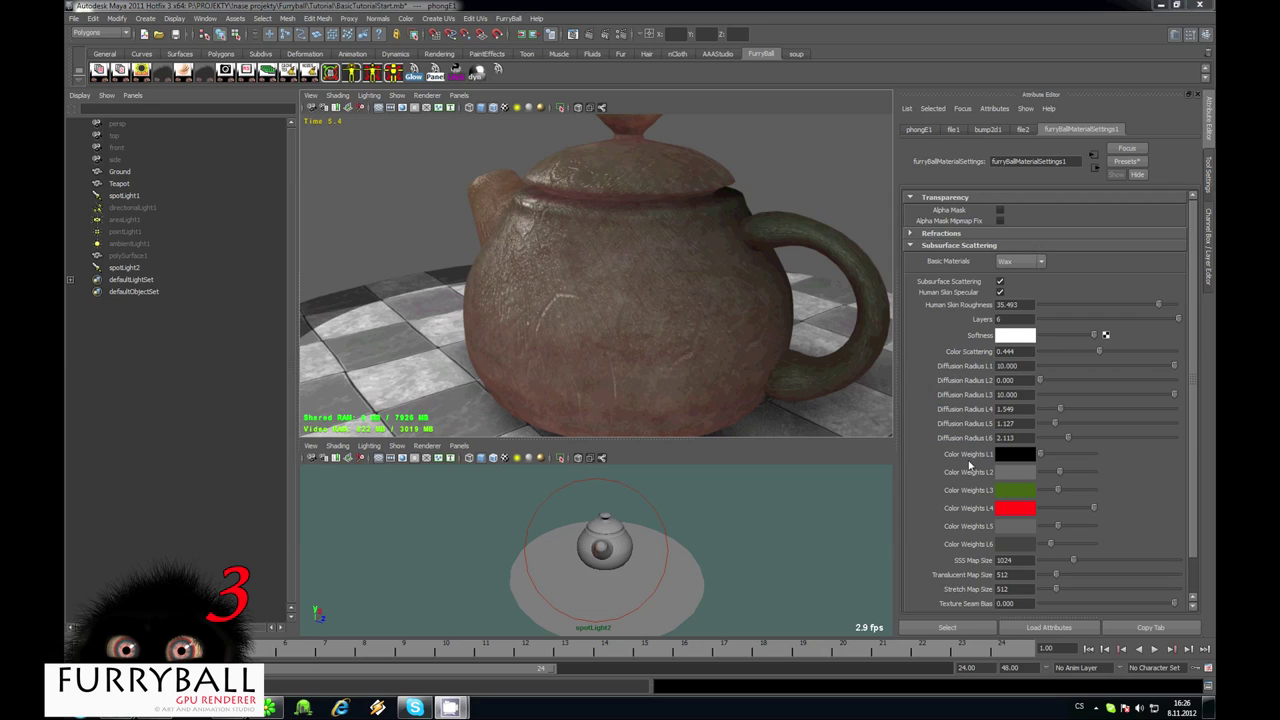
{"action": "double_click", "coordinate": [1023, 561]}
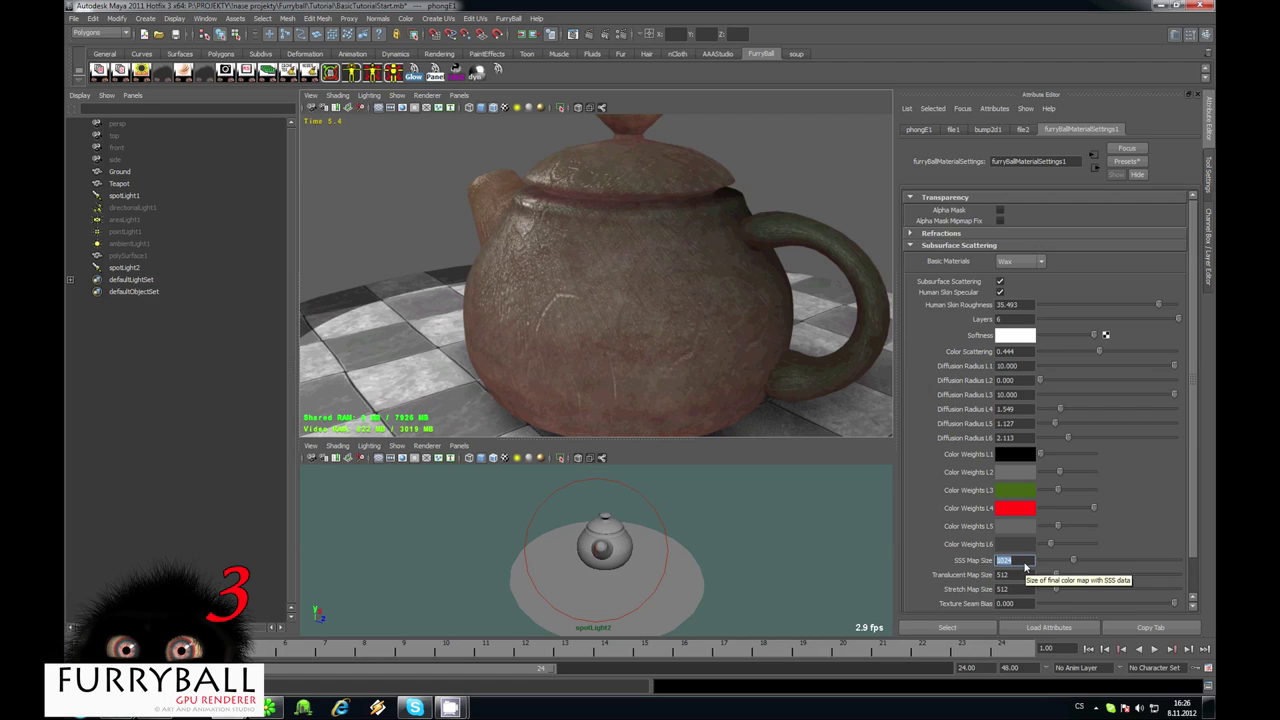
{"action": "type", "text": "2048"}
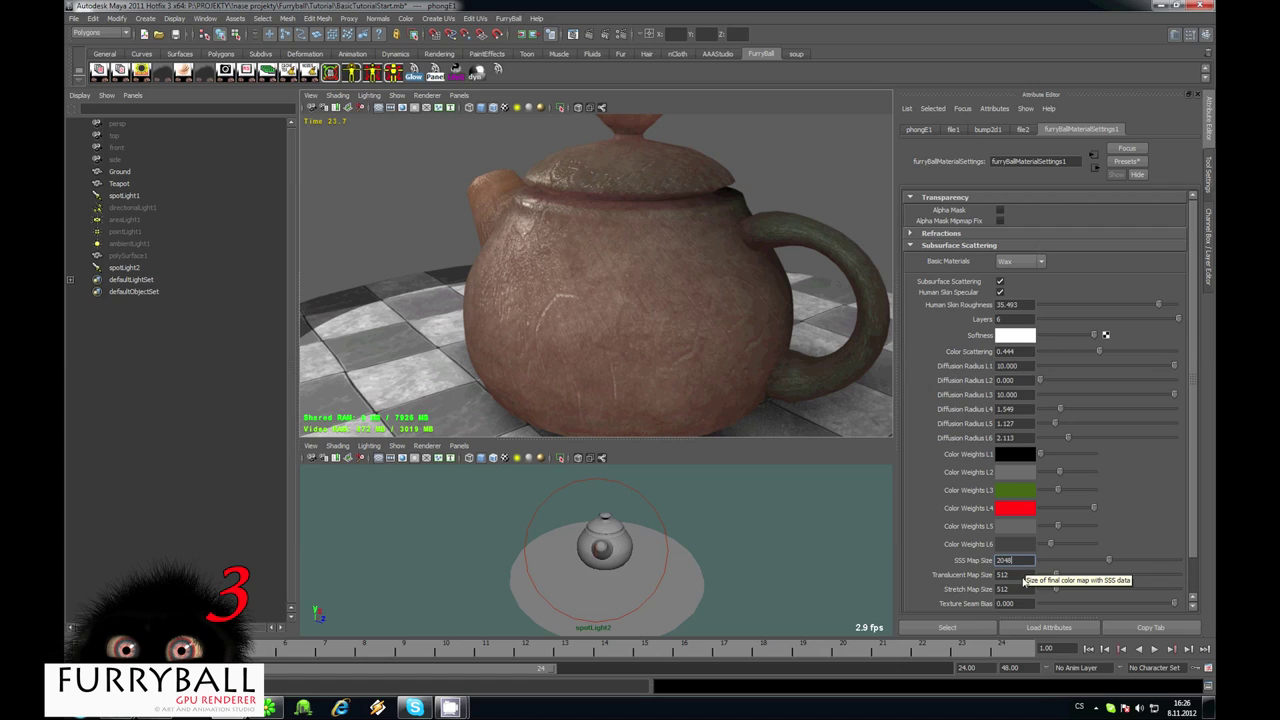
{"action": "key", "text": "Tab"}
{"action": "scroll", "coordinate": [1014, 589], "scroll_direction": "down", "scroll_amount": 2}
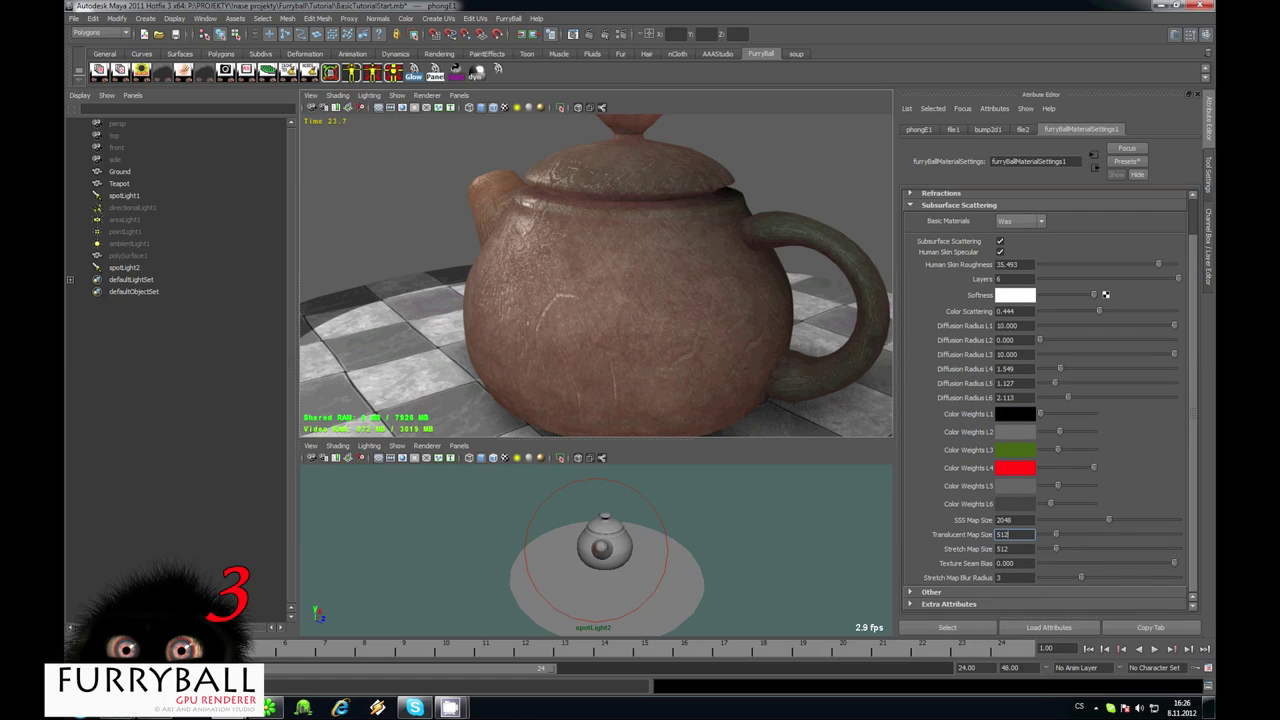
{"action": "left_click", "coordinate": [755, 266]}
{"action": "scroll", "coordinate": [762, 331], "scroll_direction": "down", "scroll_amount": 1}
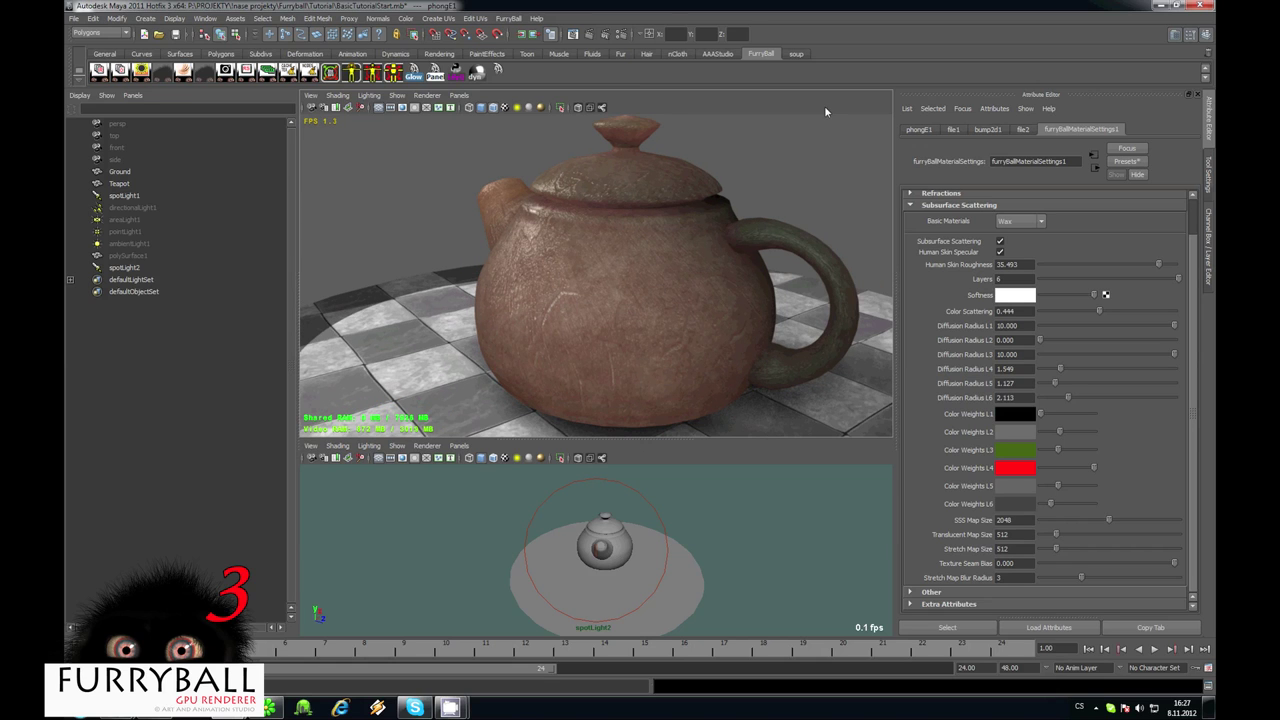
Copy the kamen_01_C.png image path from the file texture connected to the teapot material's Color
{"action": "scroll", "coordinate": [719, 296], "scroll_direction": "down", "scroll_amount": 2}
{"action": "middle_click_drag", "start_coordinate": [687, 245], "coordinate": [657, 250], "text": "alt"}
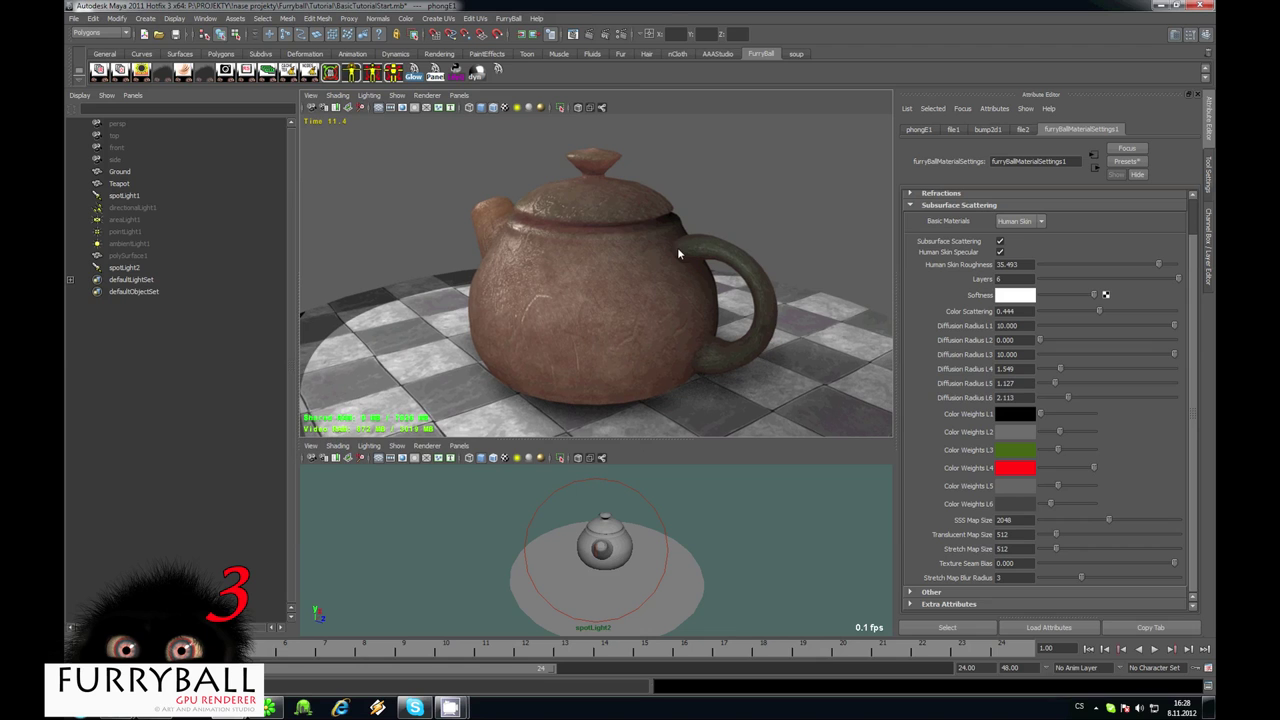
{"action": "left_click_drag", "start_coordinate": [677, 247], "coordinate": [603, 222], "text": "alt"}
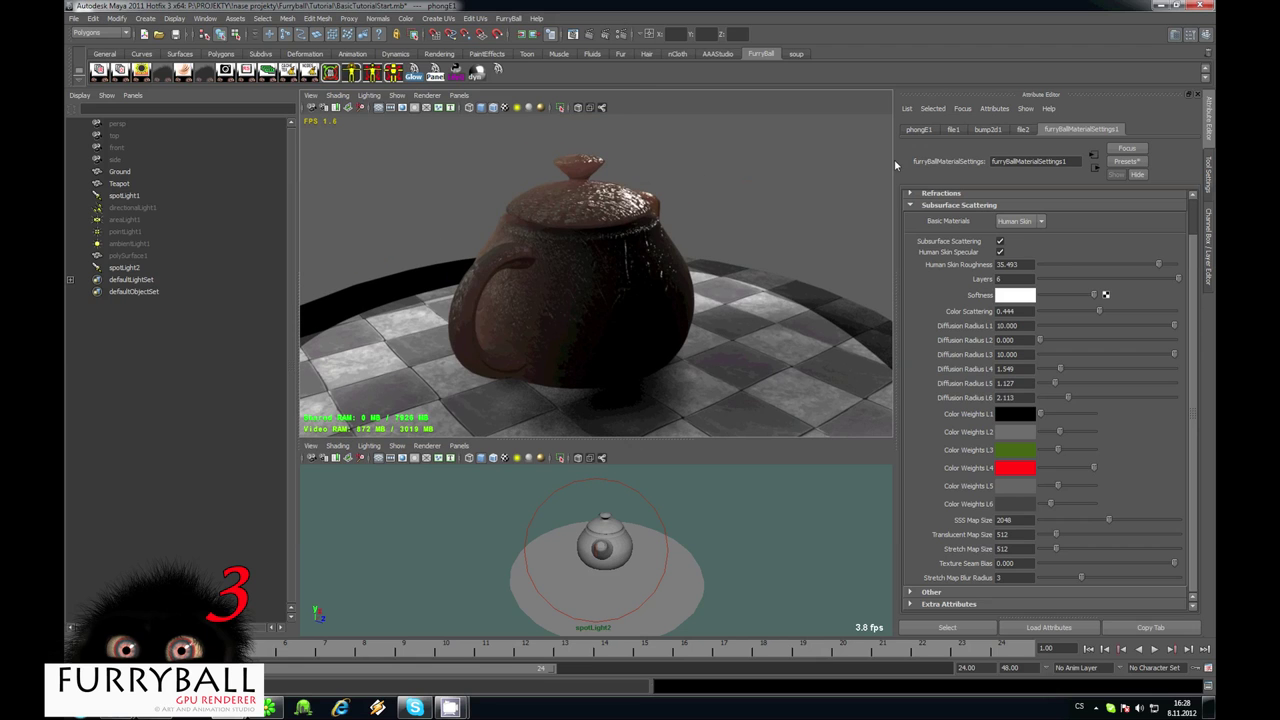
{"action": "left_click", "coordinate": [918, 130]}
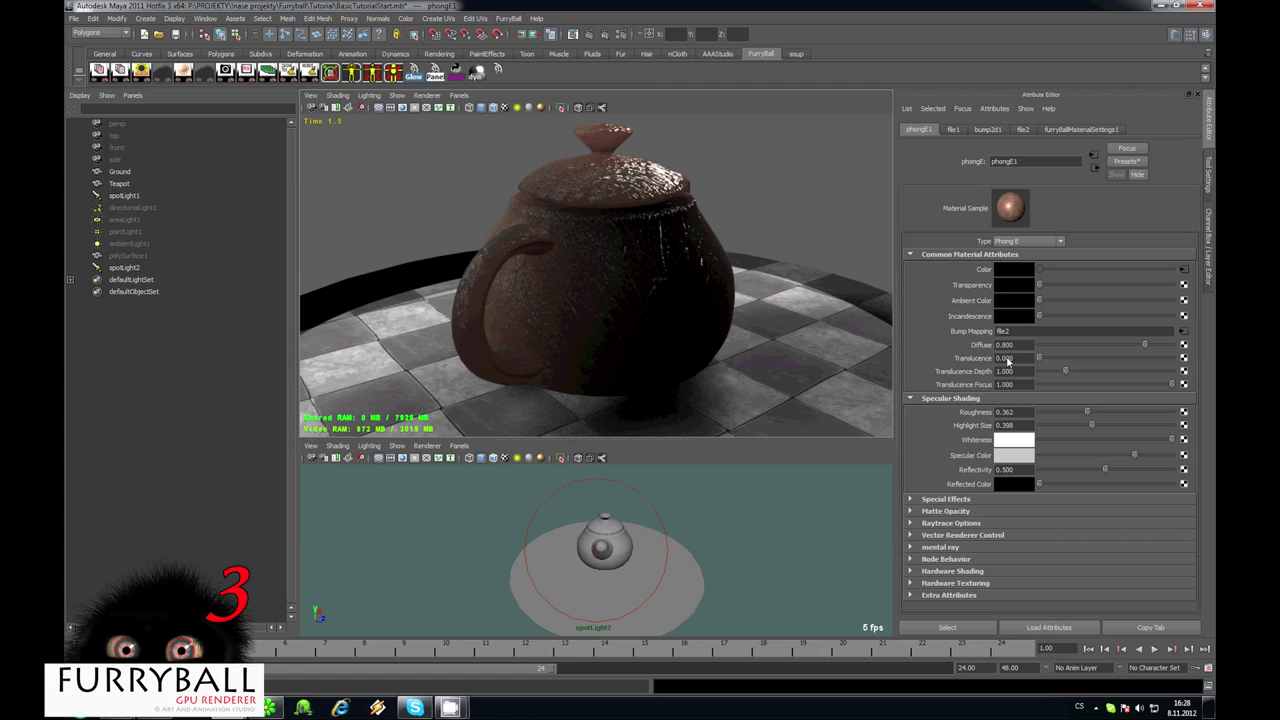
{"action": "left_click", "coordinate": [1182, 270]}
{"action": "triple_click", "coordinate": [1051, 305]}
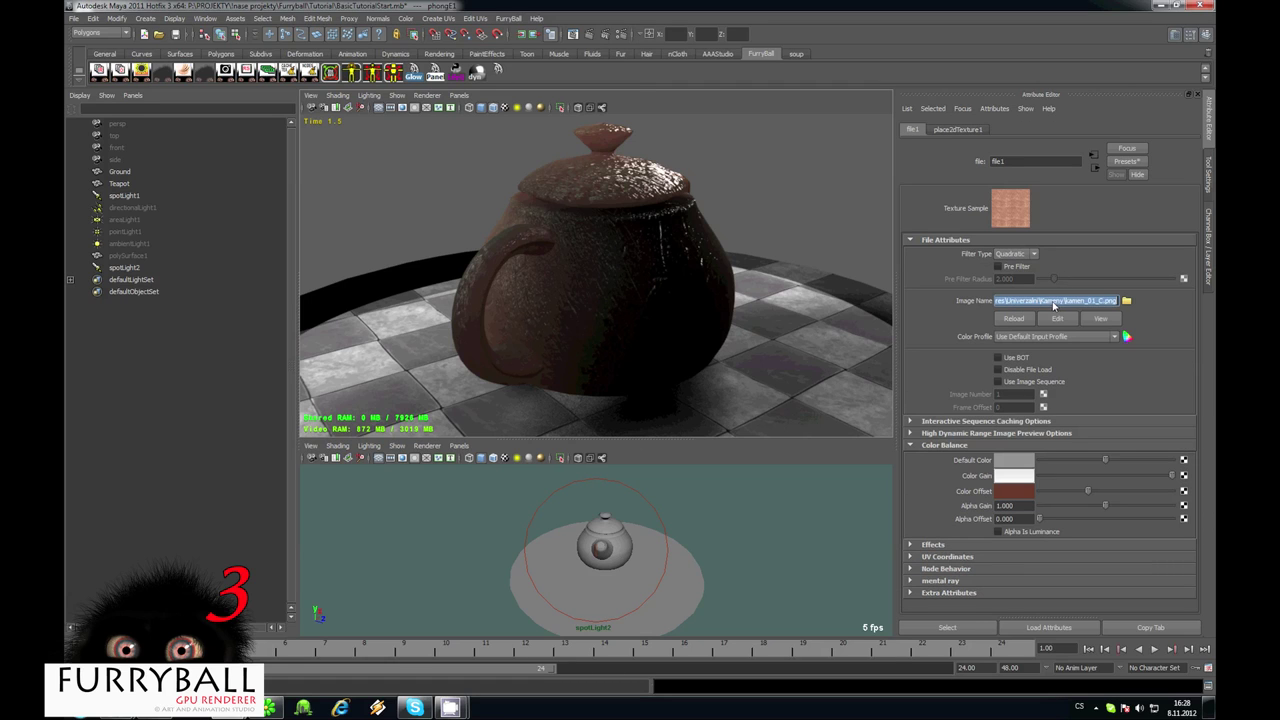
{"action": "left_click", "coordinate": [1093, 168]}
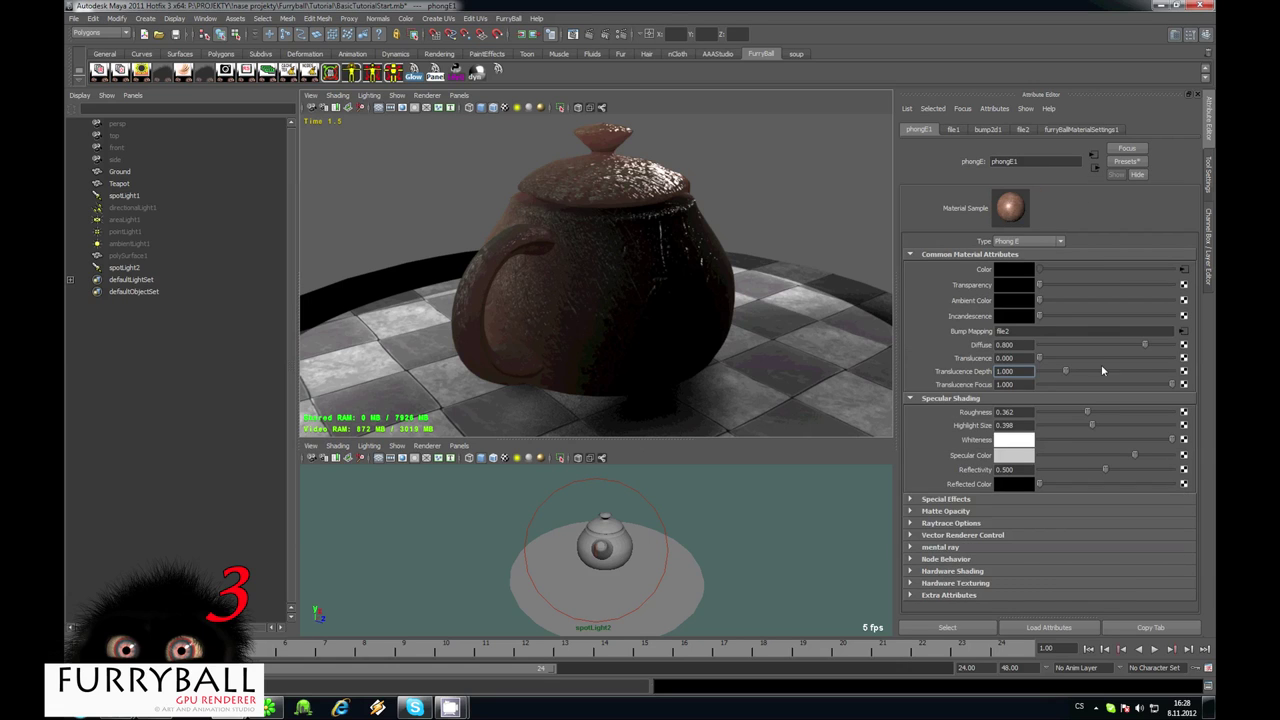
Connect a new file texture to the material's Translucence and paste the copied kamen_01_C.png path as its image name
{"action": "left_click", "coordinate": [1182, 370]}
{"action": "left_click", "coordinate": [518, 261]}
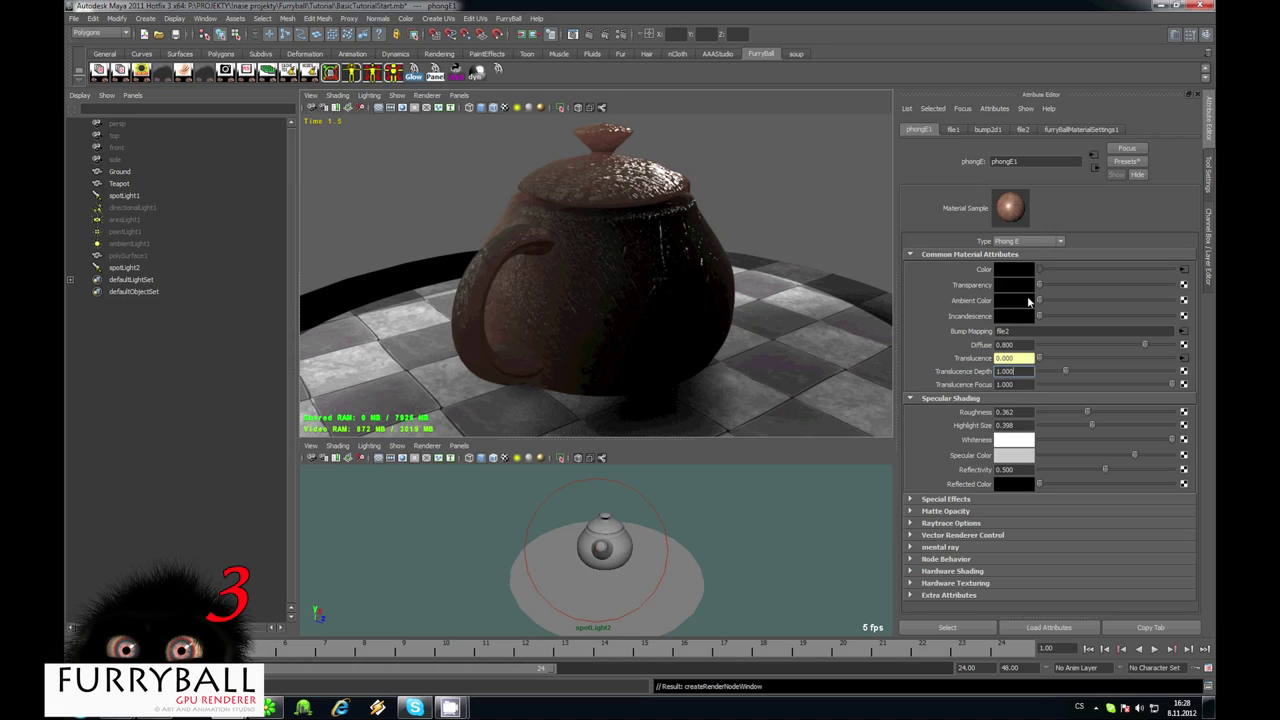
{"action": "key", "text": "ctrl+v"}
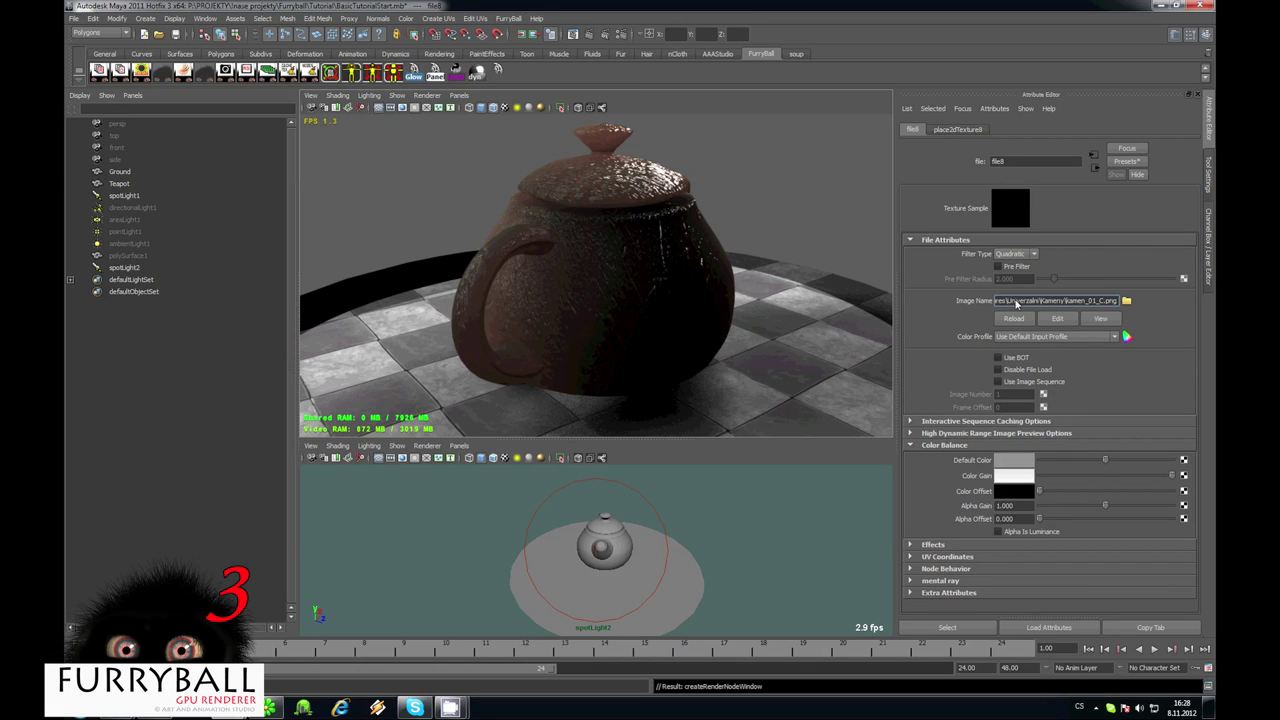
{"action": "key", "text": "Return"}
Set both Color Gain and Color Offset of the translucence texture to pure red
{"action": "left_click", "coordinate": [1020, 476]}
{"action": "left_click", "coordinate": [880, 428]}
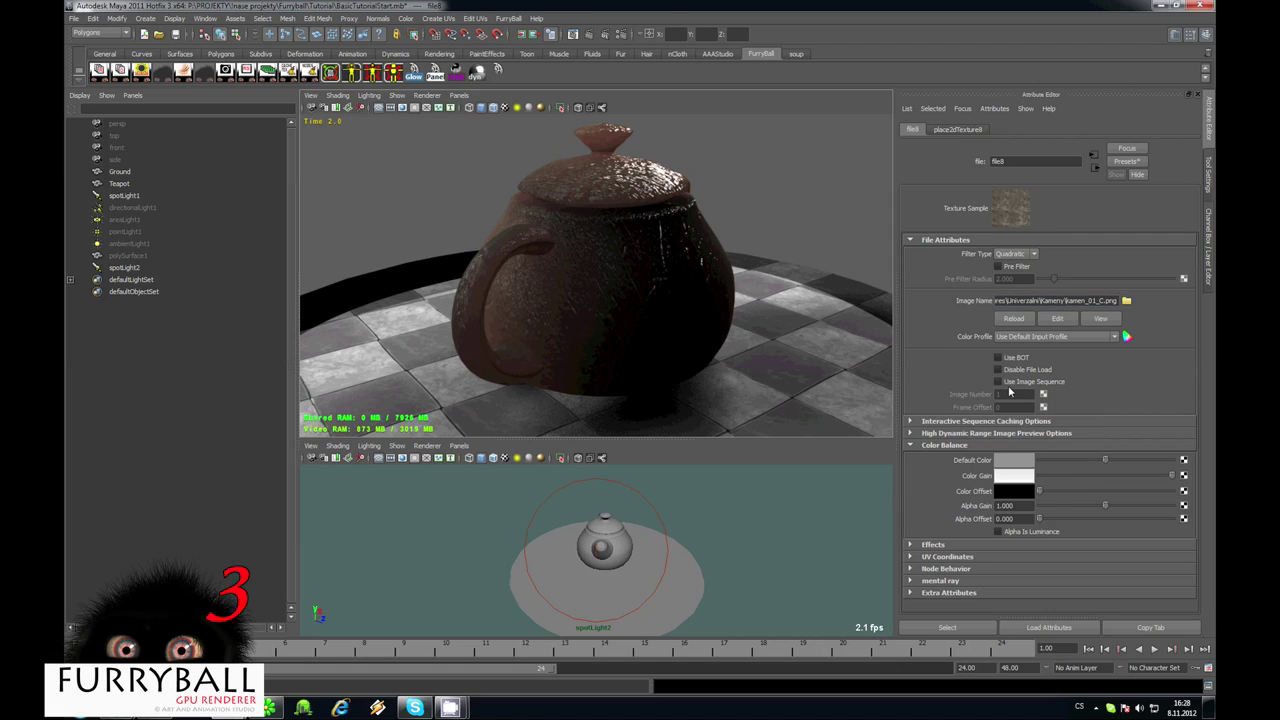
{"action": "left_click", "coordinate": [1015, 491]}
{"action": "left_click", "coordinate": [933, 486]}
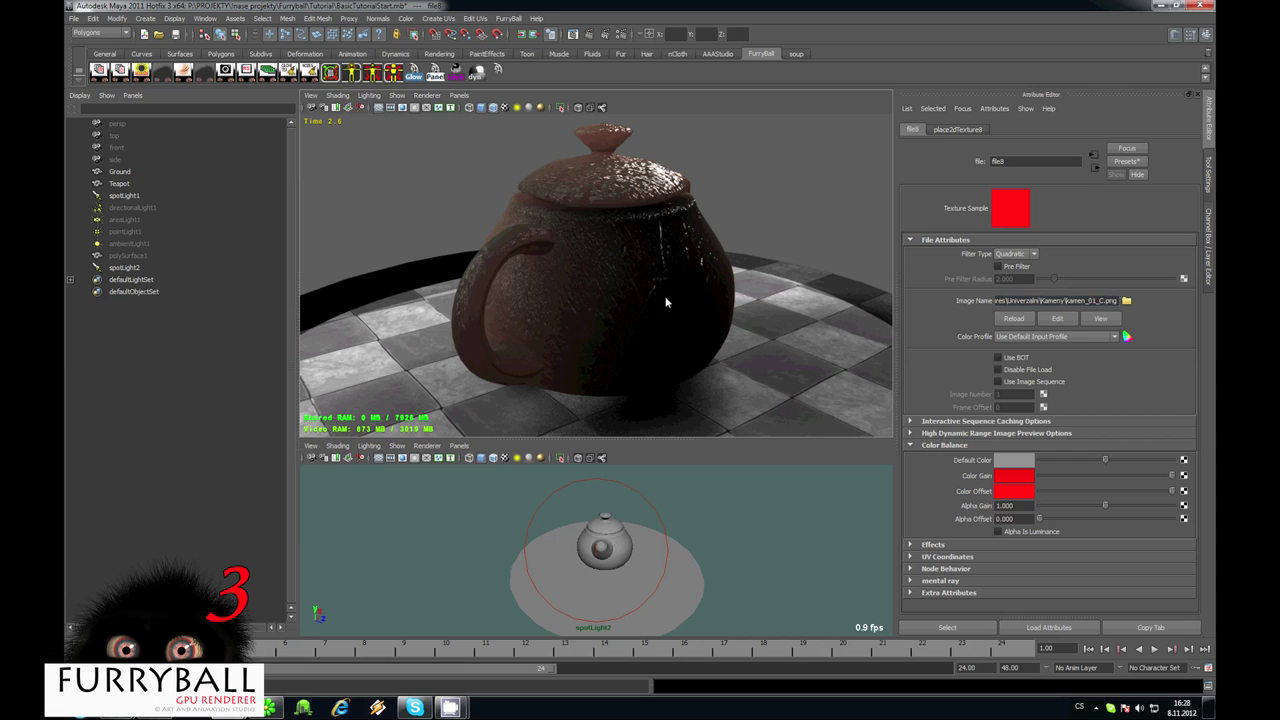
Enable translucence in the FurryBall light settings of spotLight1
{"action": "left_click_drag", "start_coordinate": [618, 278], "coordinate": [620, 266], "text": "alt"}
{"action": "right_click_drag", "start_coordinate": [620, 266], "coordinate": [642, 270], "text": "alt"}
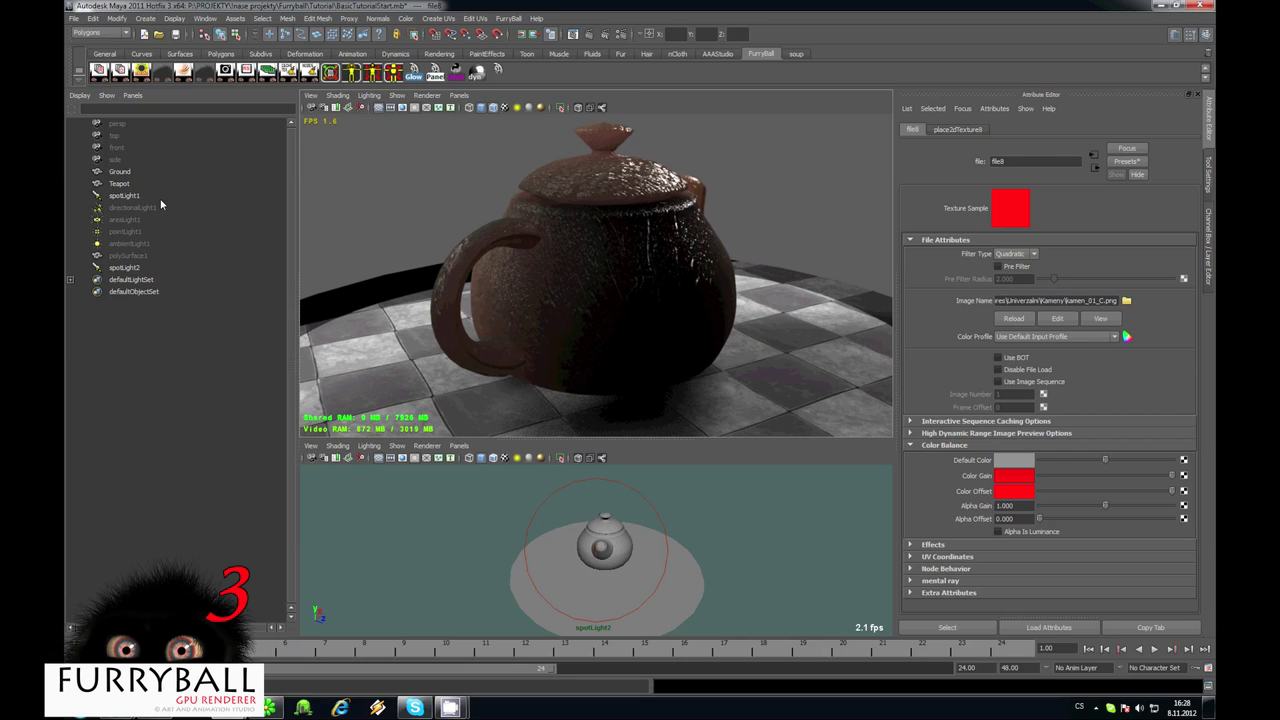
{"action": "left_click", "coordinate": [128, 196]}
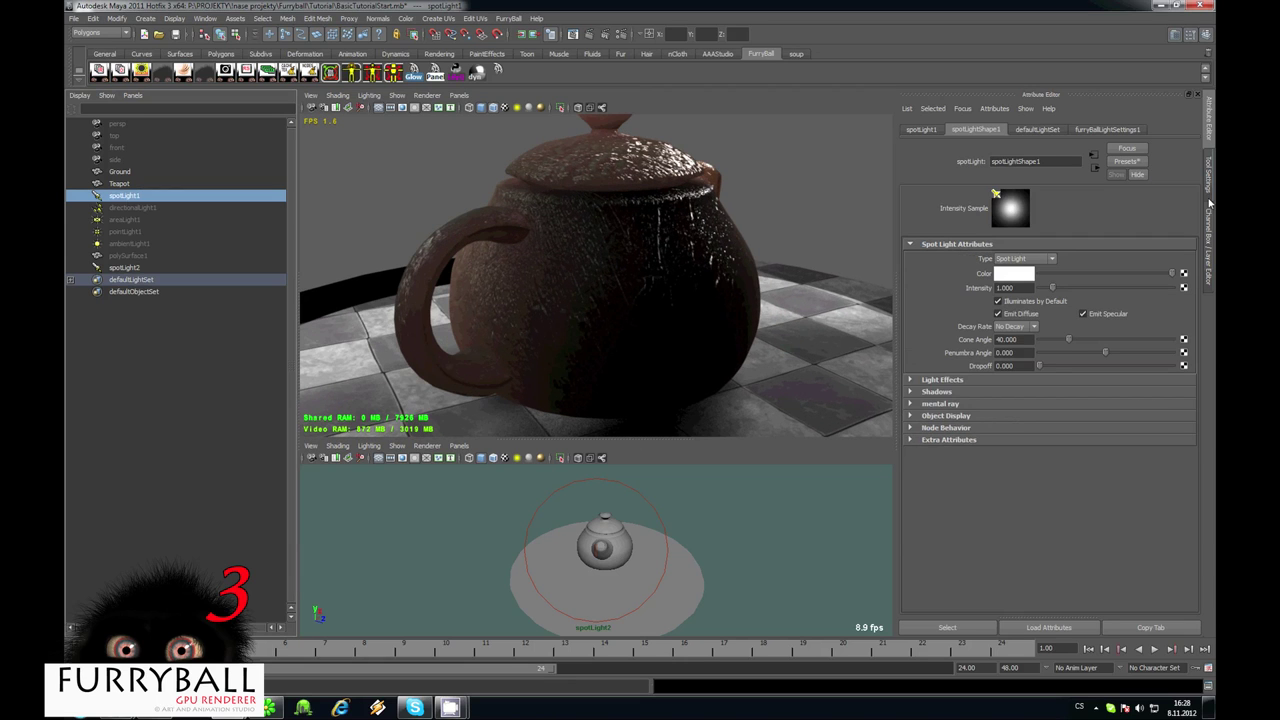
{"action": "left_click", "coordinate": [1104, 129]}
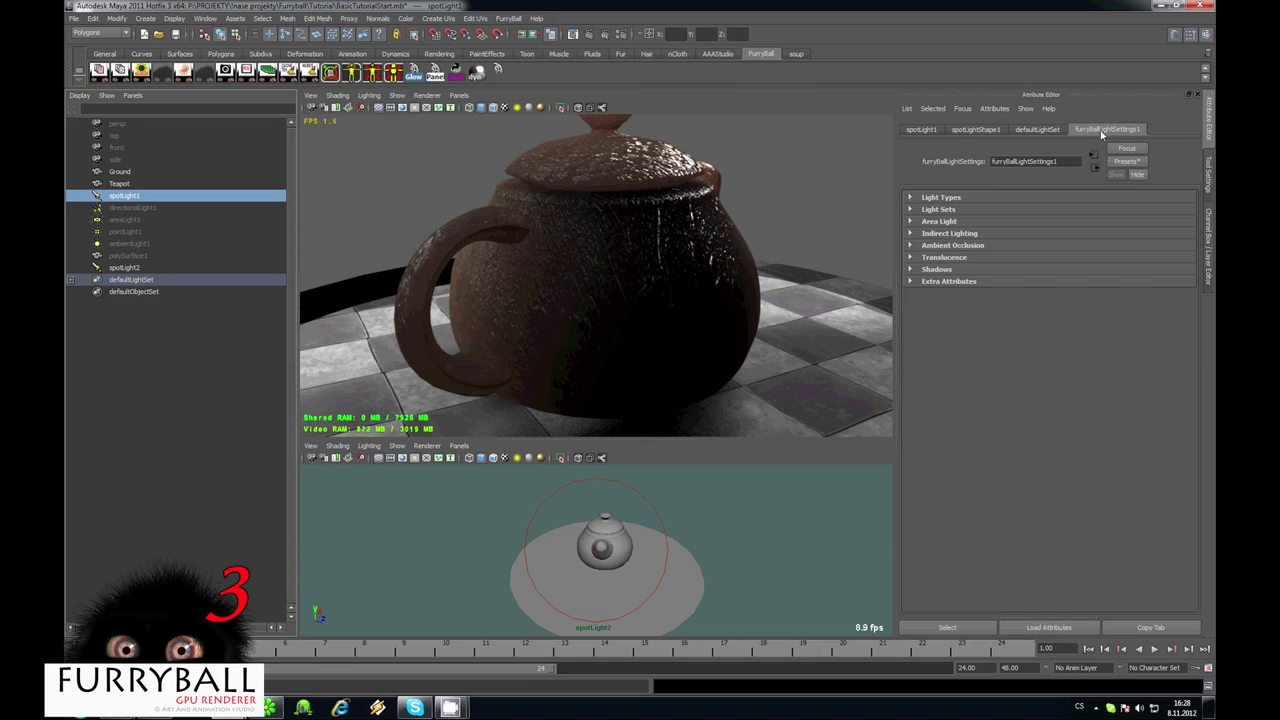
{"action": "left_click", "coordinate": [944, 258]}
{"action": "left_click", "coordinate": [1000, 270]}
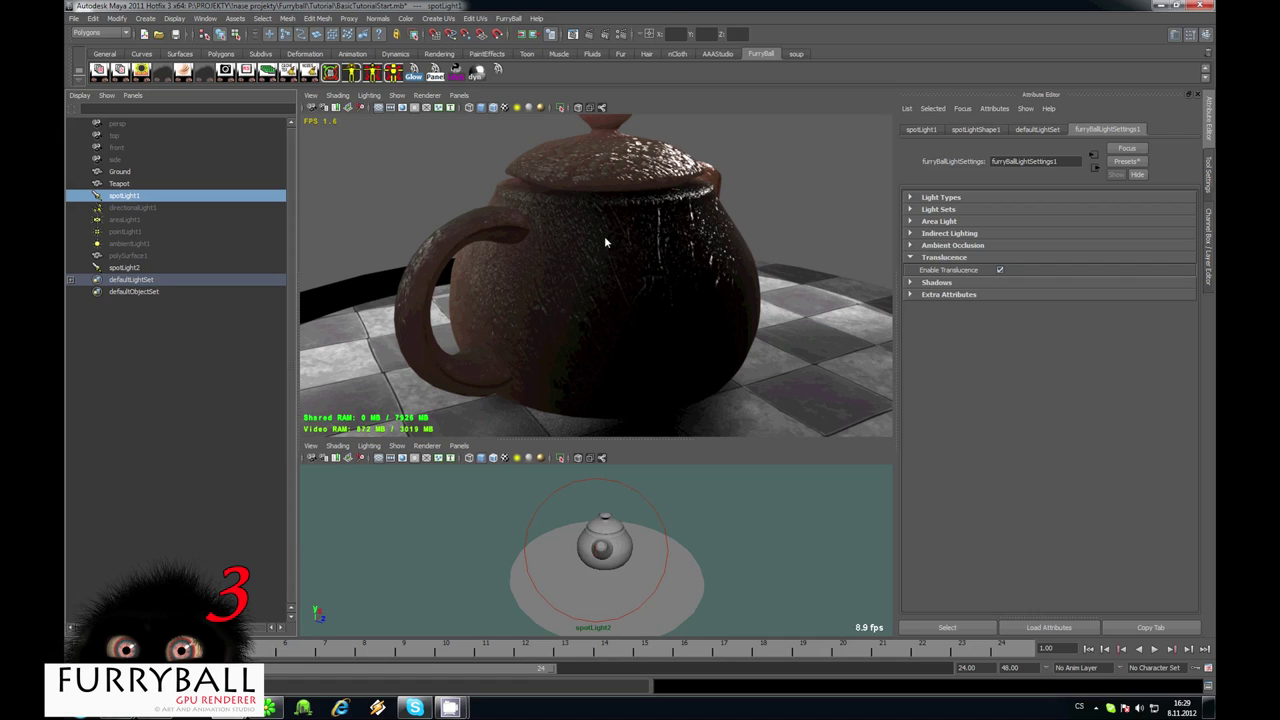
Set the Translucence Focus of the teapot's phongE1 material to 0.005
{"action": "left_click_drag", "start_coordinate": [604, 242], "coordinate": [648, 200], "text": "alt"}
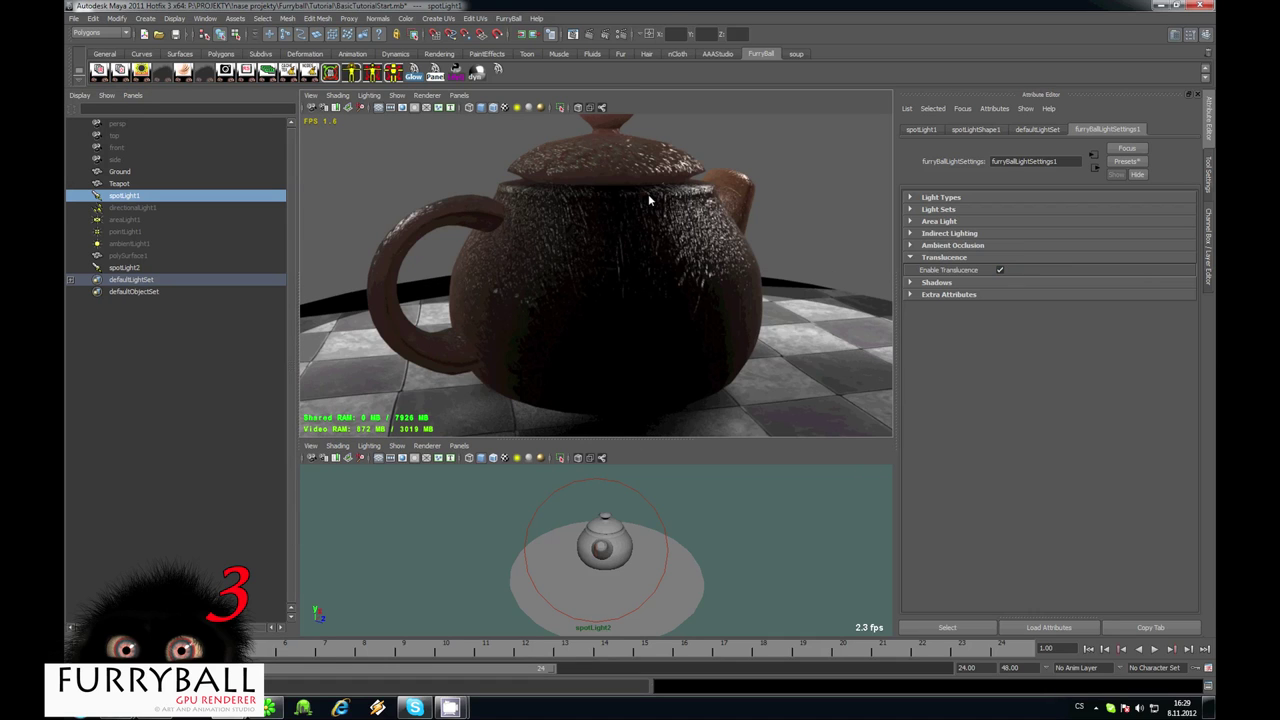
{"action": "left_click", "coordinate": [652, 180]}
{"action": "left_click", "coordinate": [1006, 129]}
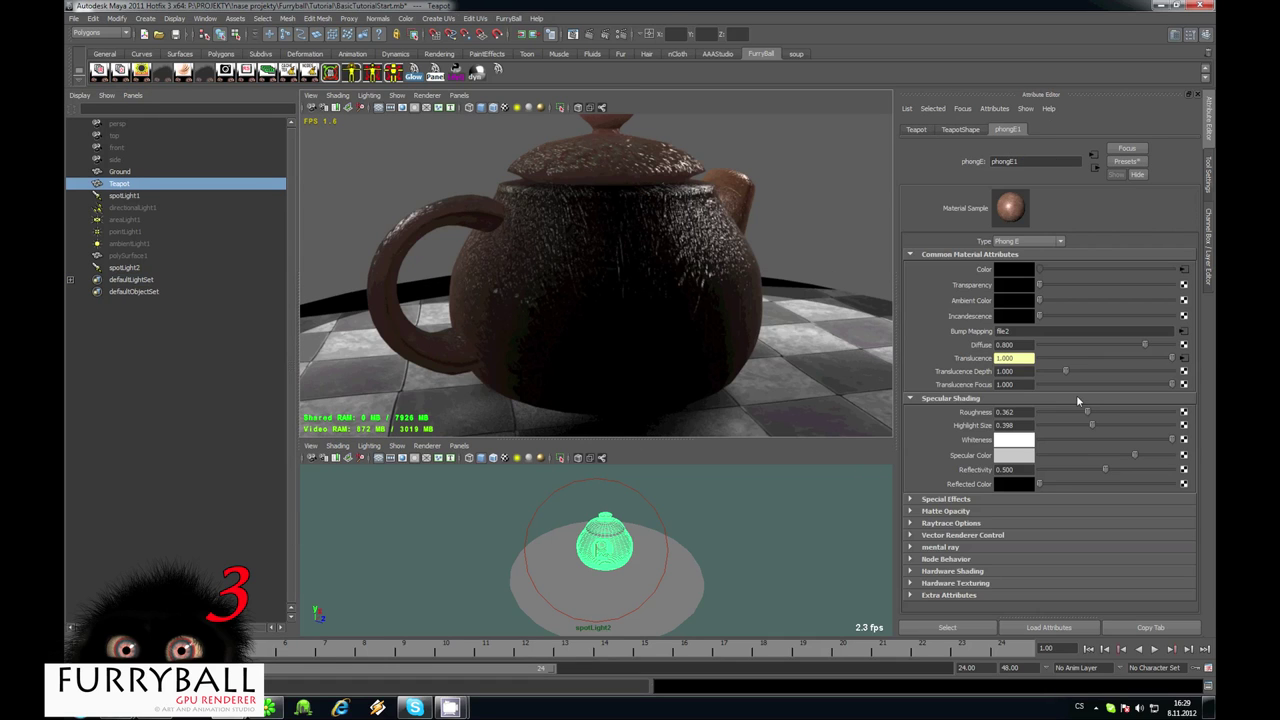
{"action": "left_click", "coordinate": [1002, 371]}
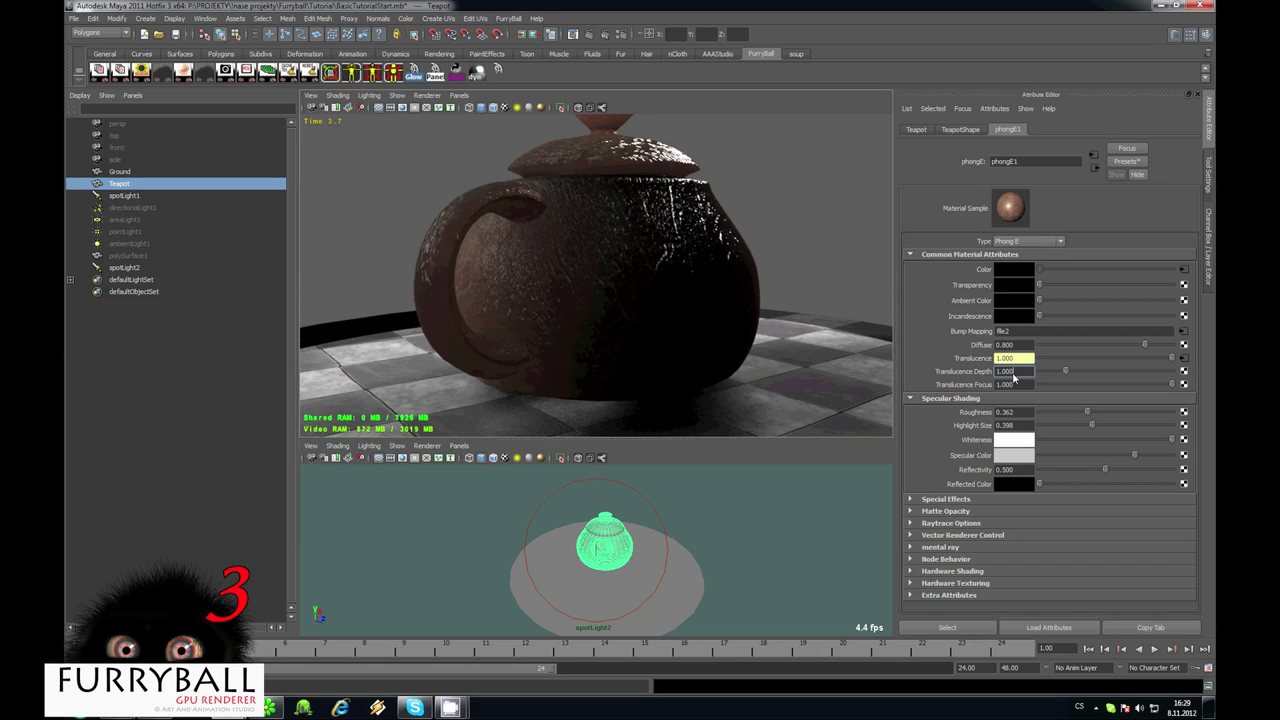
{"action": "double_click", "coordinate": [1017, 388]}
{"action": "type", "text": "0"}
{"action": "key", "text": "Return"}
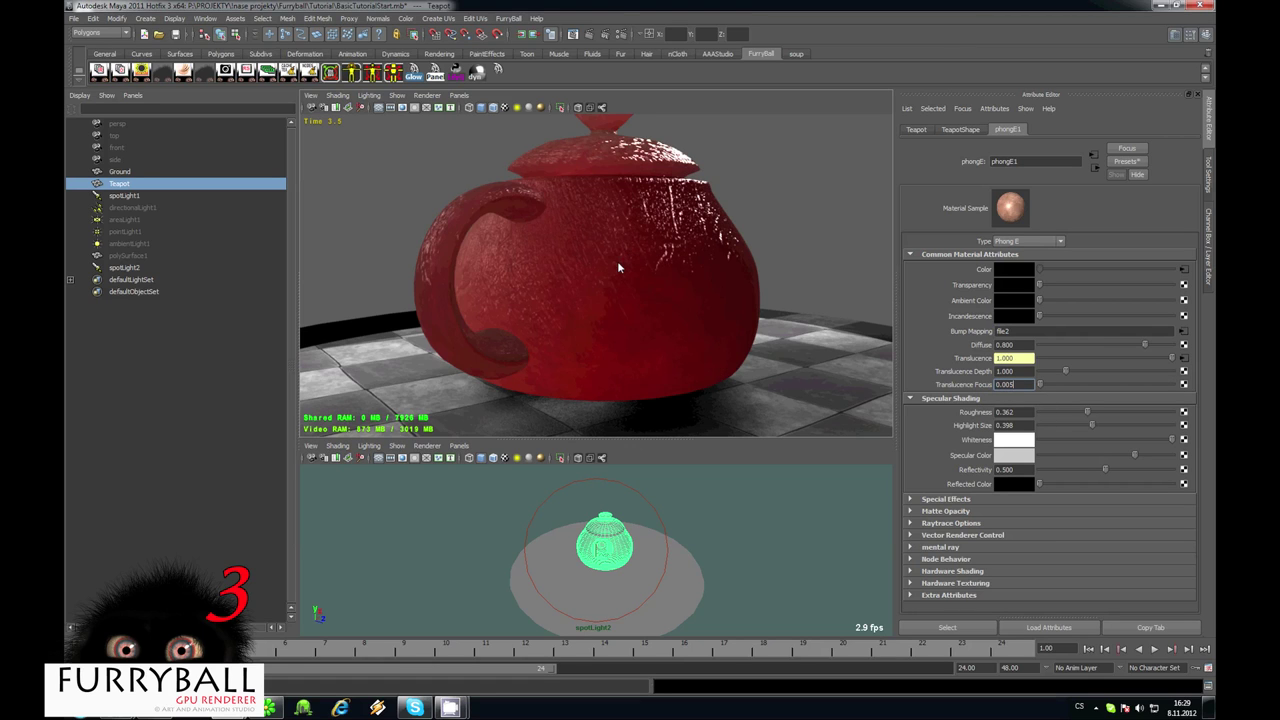
Set the teapot material's Translucence Depth to 5 and its Translucence Focus to 0.023
{"action": "left_click_drag", "start_coordinate": [618, 263], "coordinate": [700, 266], "text": "alt"}
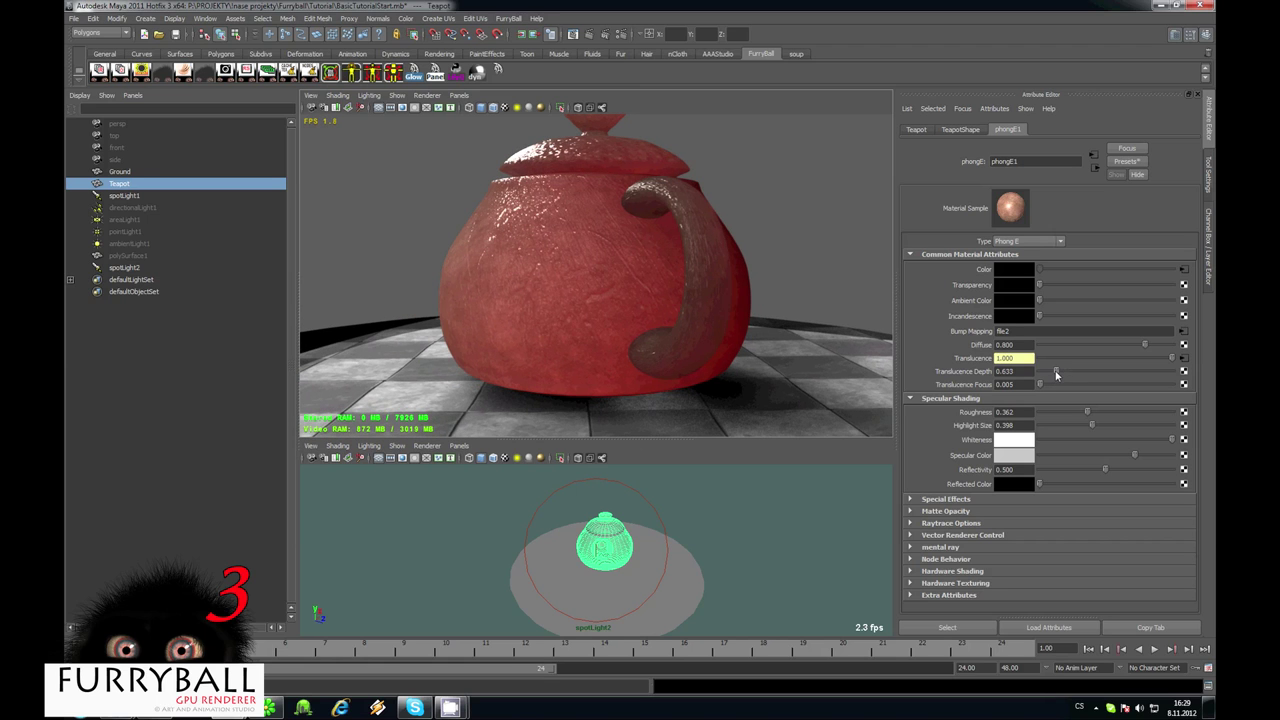
{"action": "left_click_drag", "start_coordinate": [1056, 371], "coordinate": [1053, 371]}
{"action": "left_click_drag", "start_coordinate": [647, 277], "coordinate": [651, 297], "text": "alt"}
{"action": "left_click_drag", "start_coordinate": [1054, 371], "coordinate": [1007, 396]}
{"action": "type", "text": "23"}
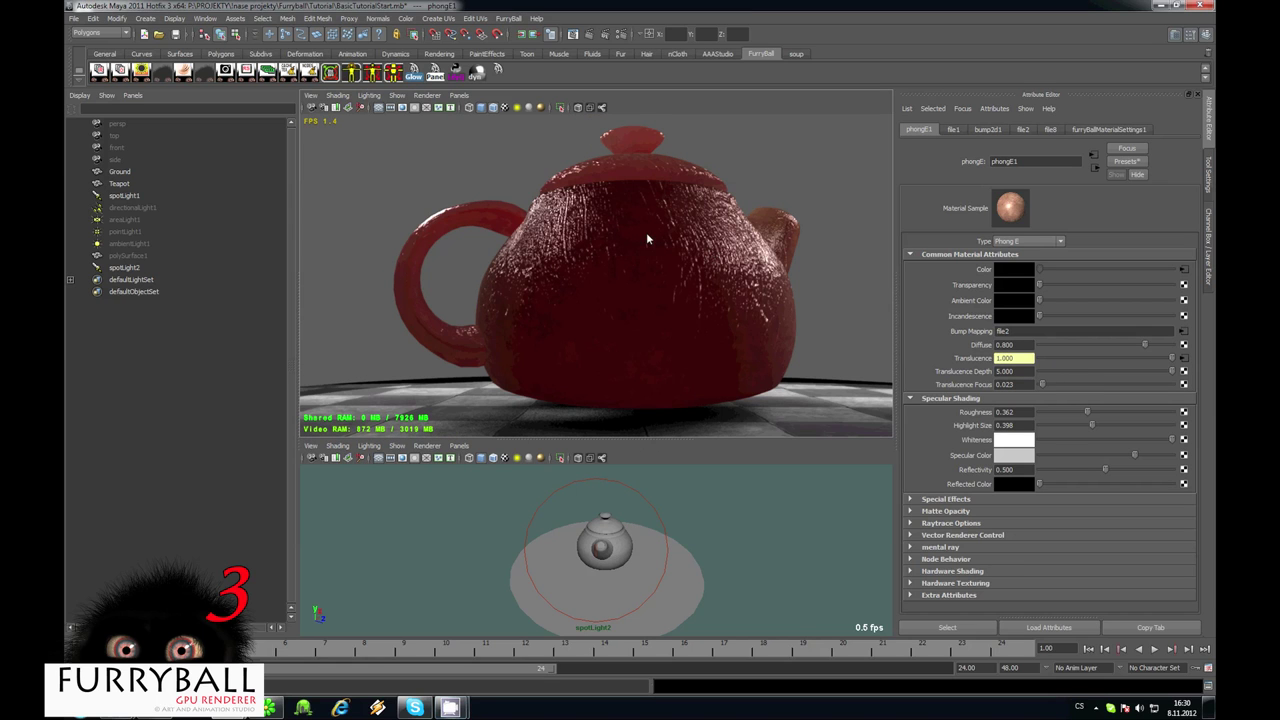
Raise Velvet Strength to about 0.962 in the teapot material's FurryBall settings
{"action": "left_click_drag", "start_coordinate": [642, 257], "coordinate": [676, 236], "text": "alt"}
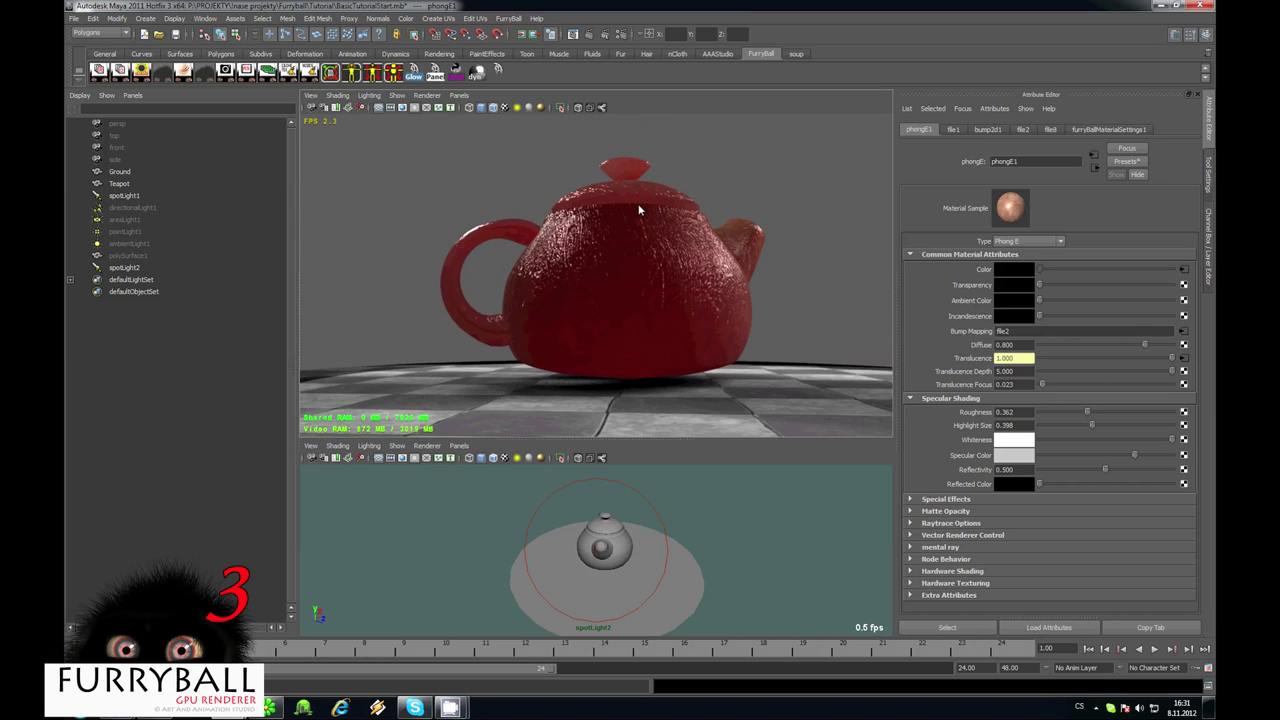
{"action": "scroll", "coordinate": [676, 236], "scroll_direction": "up", "scroll_amount": 5}
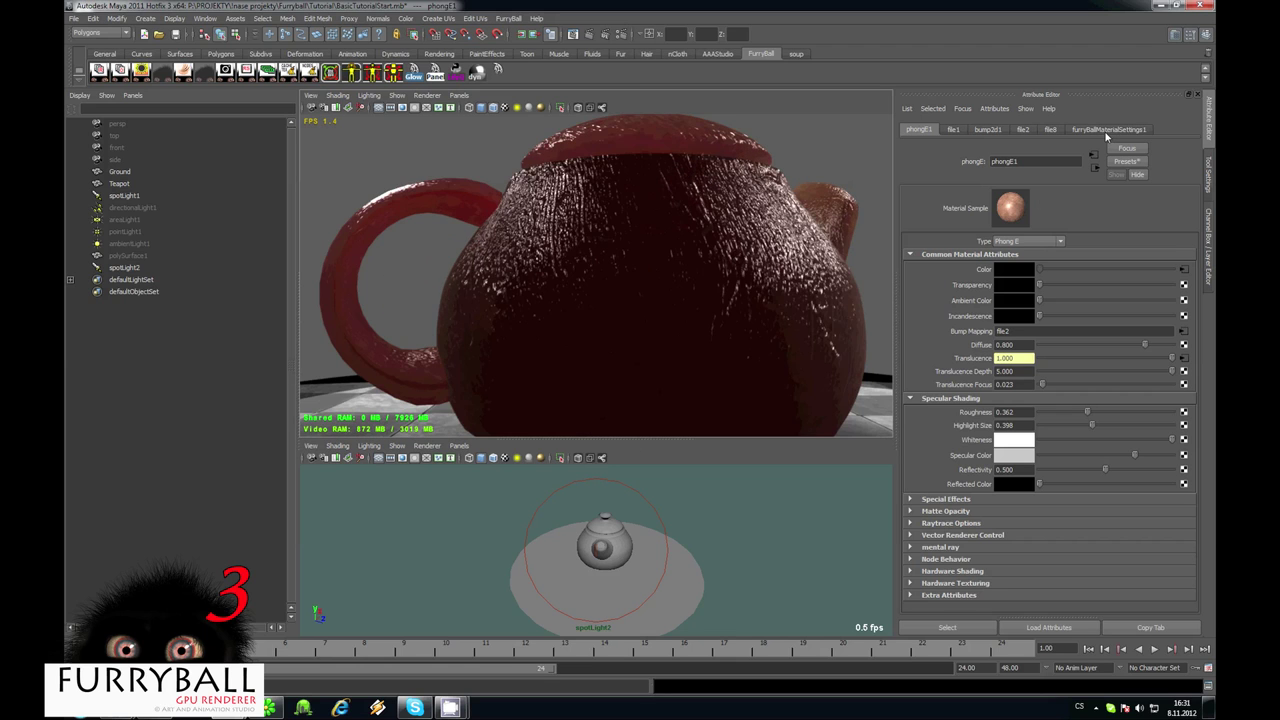
{"action": "left_click", "coordinate": [1108, 129]}
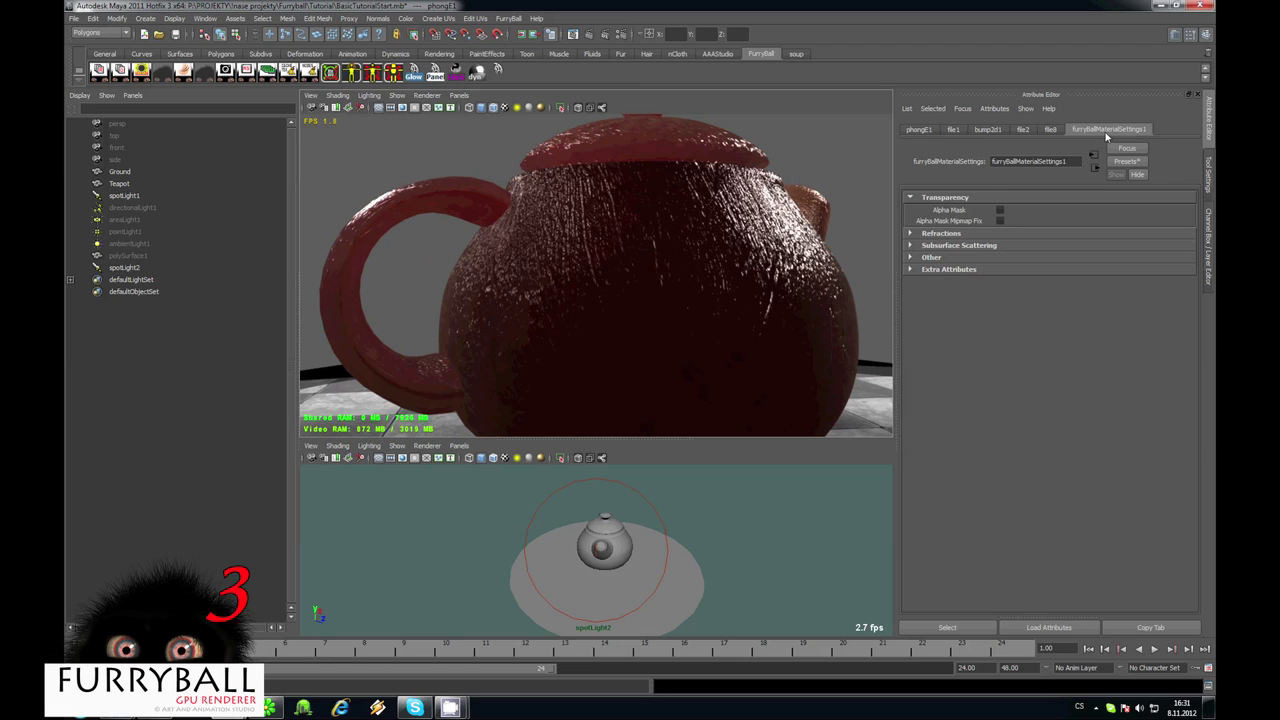
{"action": "left_click", "coordinate": [933, 258]}
{"action": "left_click_drag", "start_coordinate": [1044, 271], "coordinate": [1087, 272]}
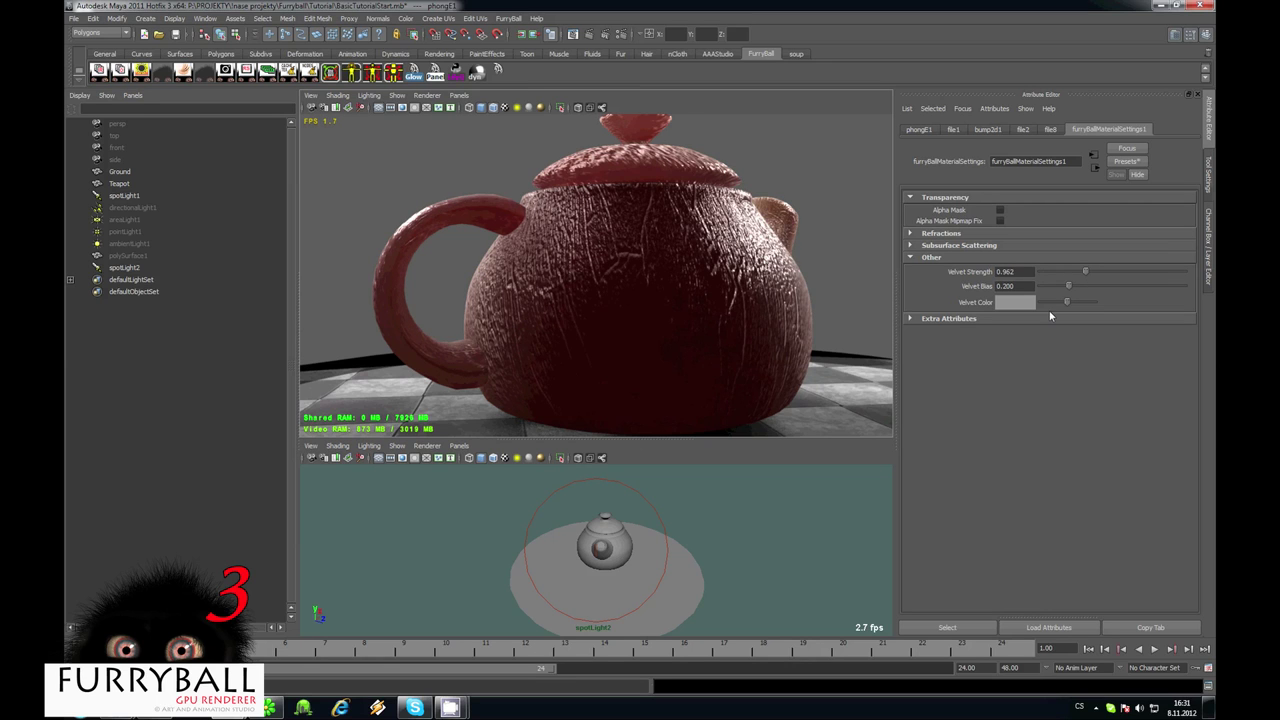
Lower the teapot material's Velvet Strength to about 0.525 and adjust the brightness of its grey Velvet Color
{"action": "left_click", "coordinate": [1057, 300]}
{"action": "left_click", "coordinate": [1065, 272]}
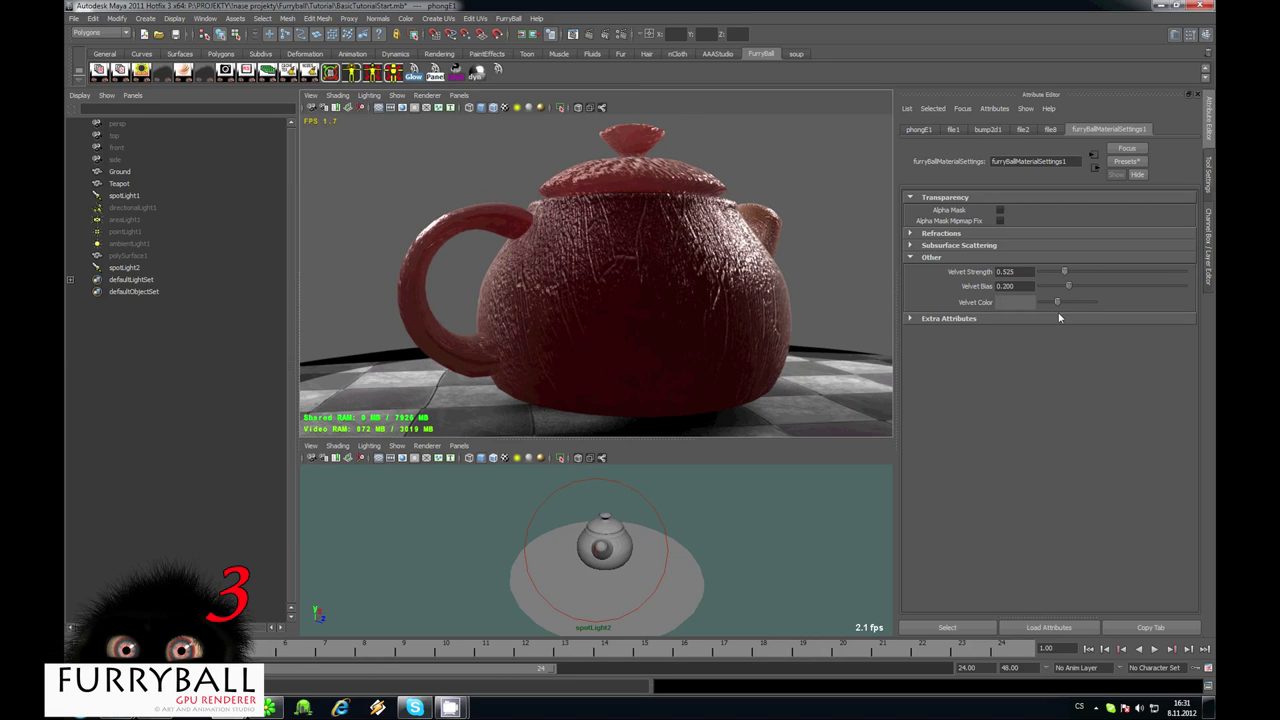
{"action": "left_click_drag", "start_coordinate": [1065, 303], "coordinate": [1073, 300]}
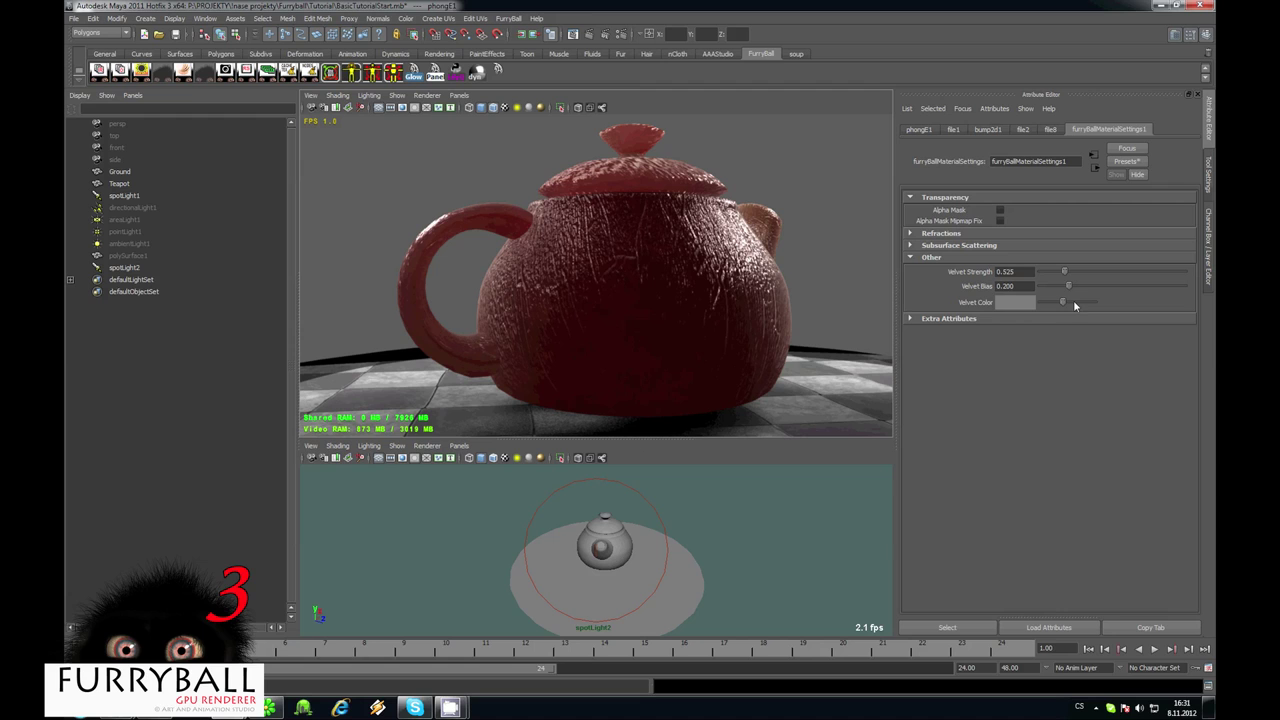
Change the teapot material's Velvet Color to a dark blue
{"action": "left_click", "coordinate": [1015, 302]}
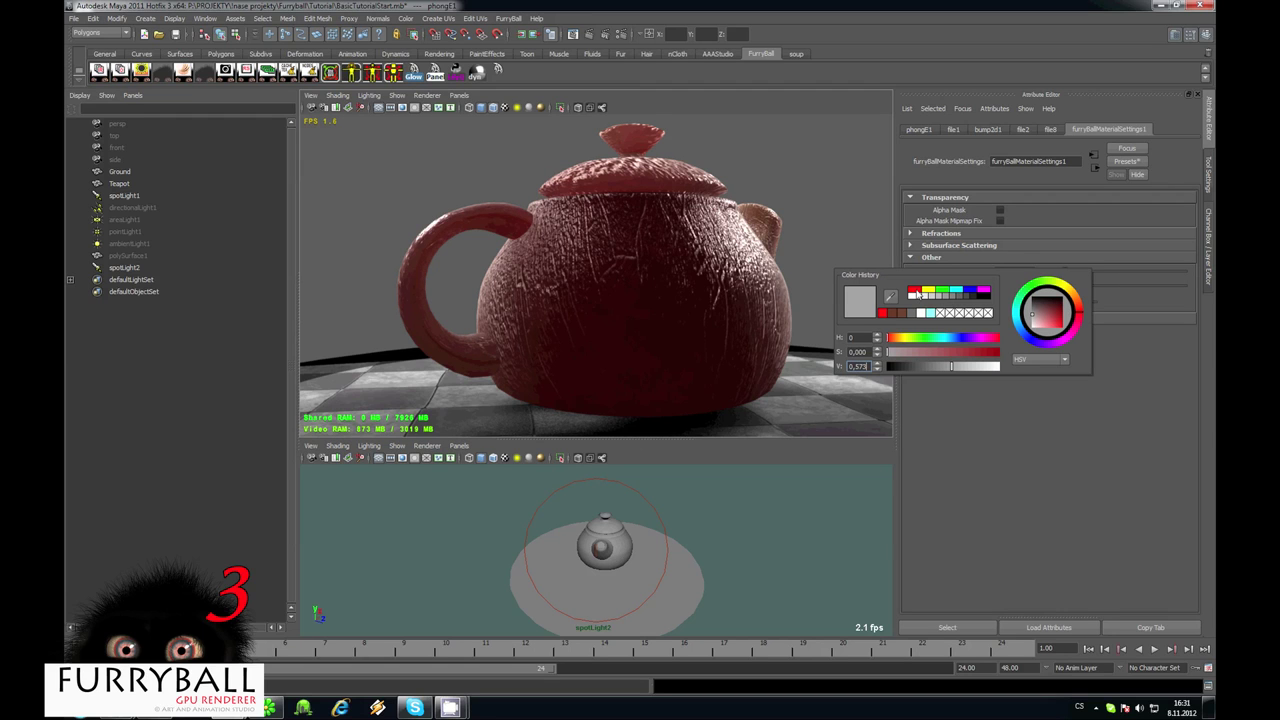
{"action": "left_click", "coordinate": [914, 291]}
{"action": "left_click", "coordinate": [1023, 338]}
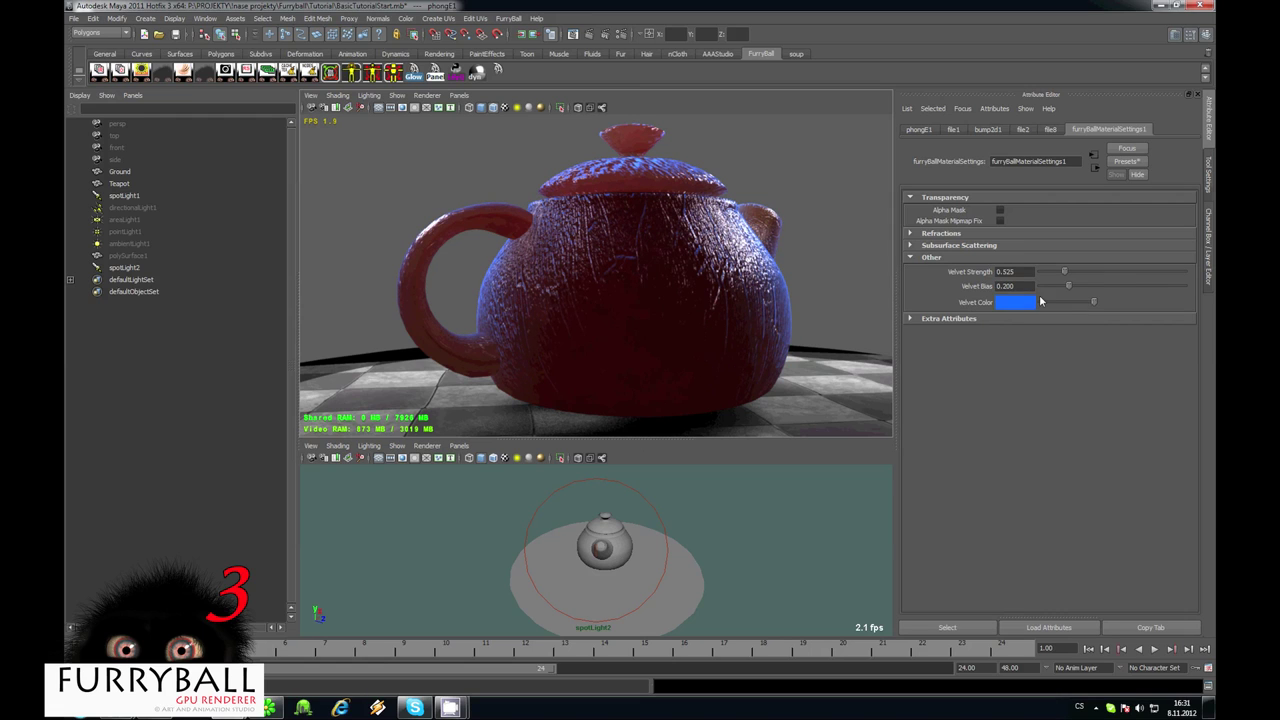
{"action": "left_click", "coordinate": [1056, 302]}
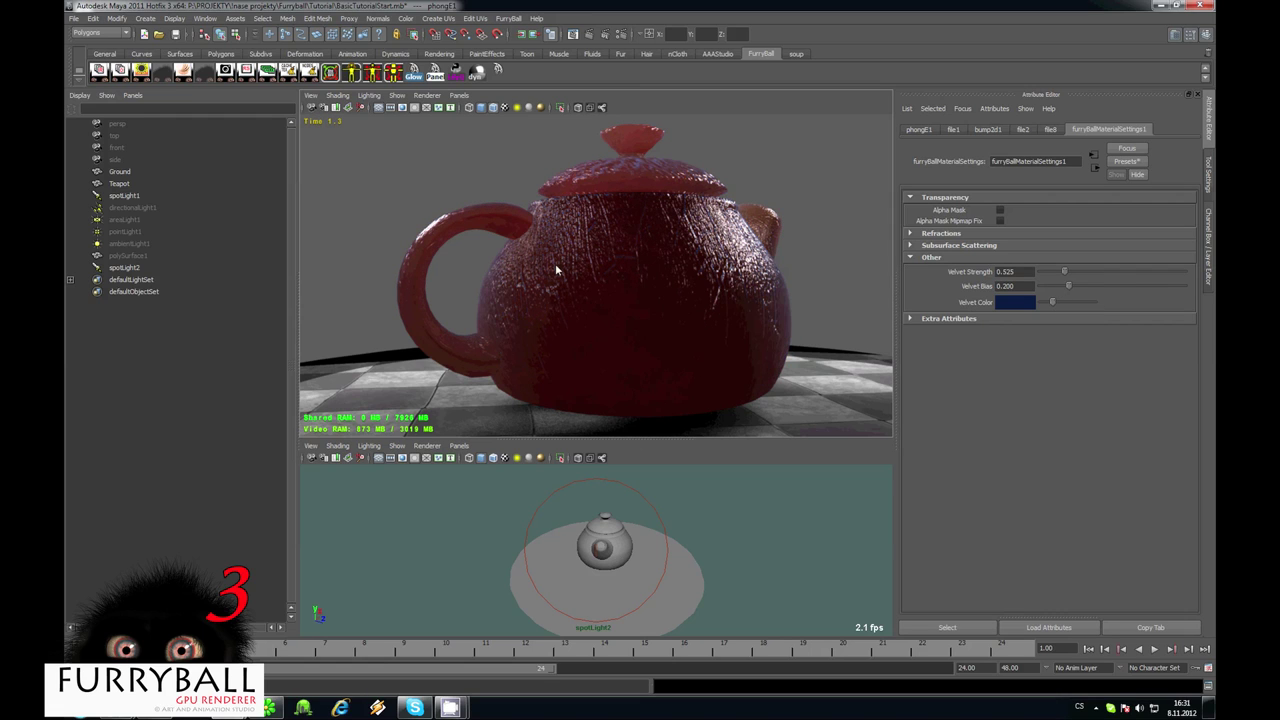
Examine the teapot's velvet shading from several sides and open the FurryBall render settings
{"action": "left_click_drag", "start_coordinate": [667, 275], "coordinate": [710, 279], "text": "alt"}
{"action": "right_click_drag", "start_coordinate": [709, 280], "coordinate": [691, 293], "text": "alt"}
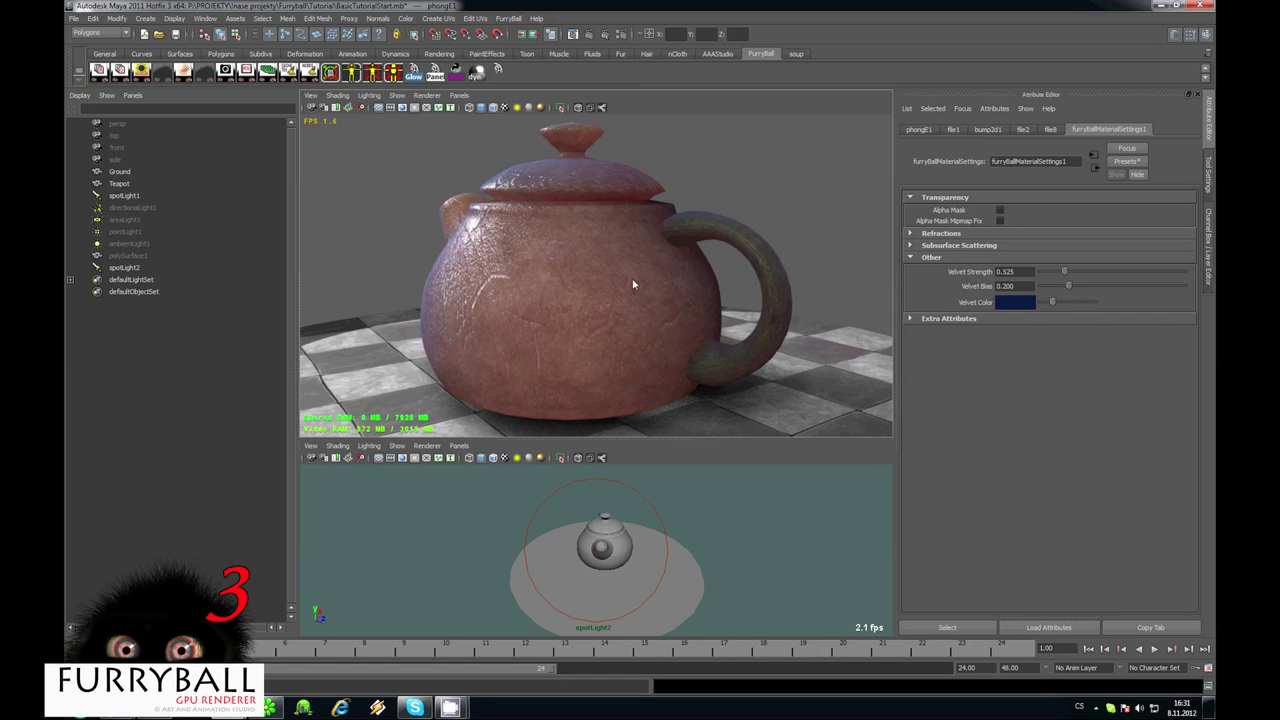
{"action": "left_click_drag", "start_coordinate": [691, 293], "coordinate": [580, 286], "text": "alt"}
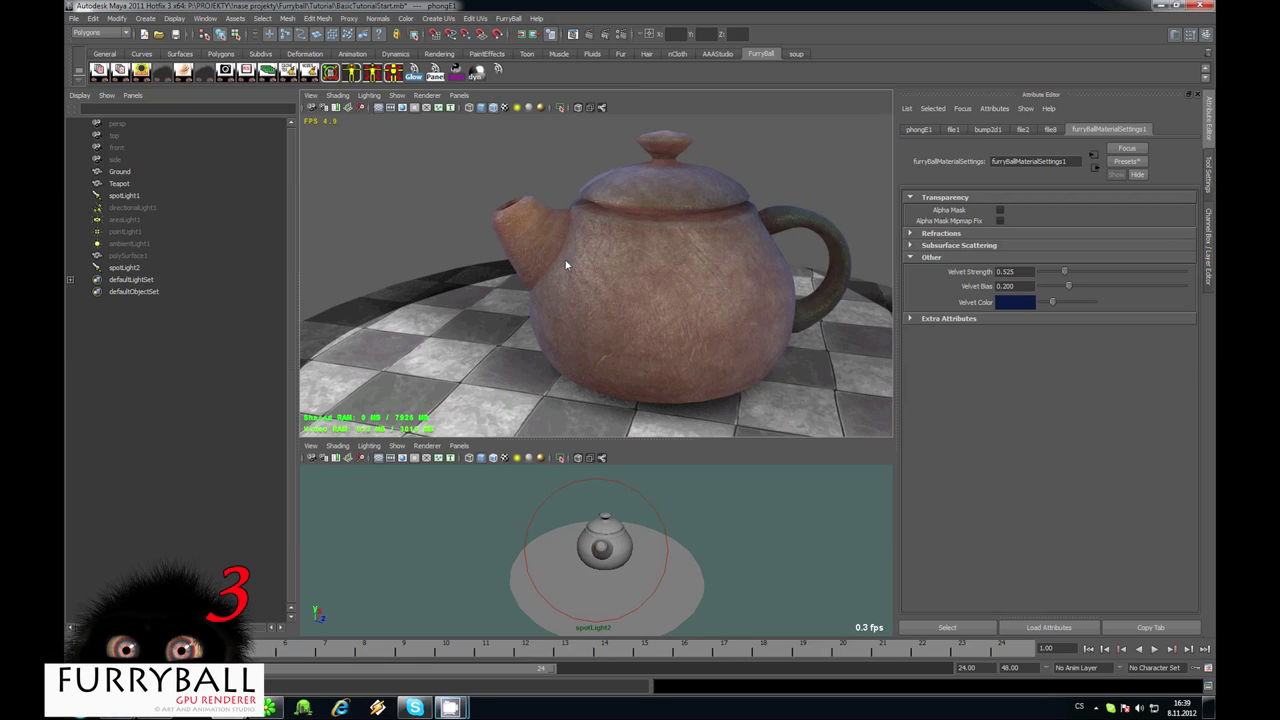
{"action": "left_click_drag", "start_coordinate": [564, 258], "coordinate": [690, 290], "text": "alt"}
{"action": "left_click", "coordinate": [250, 80]}
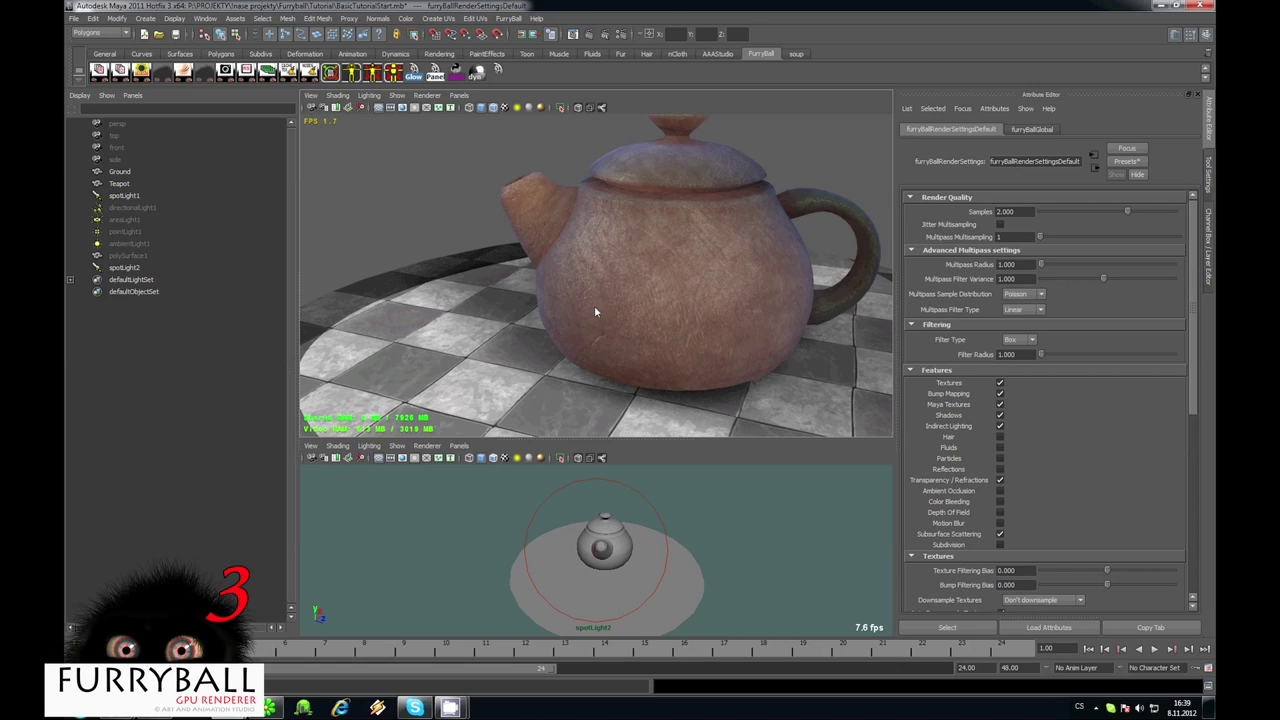
{"action": "scroll", "coordinate": [645, 338], "scroll_direction": "down", "scroll_amount": 2}
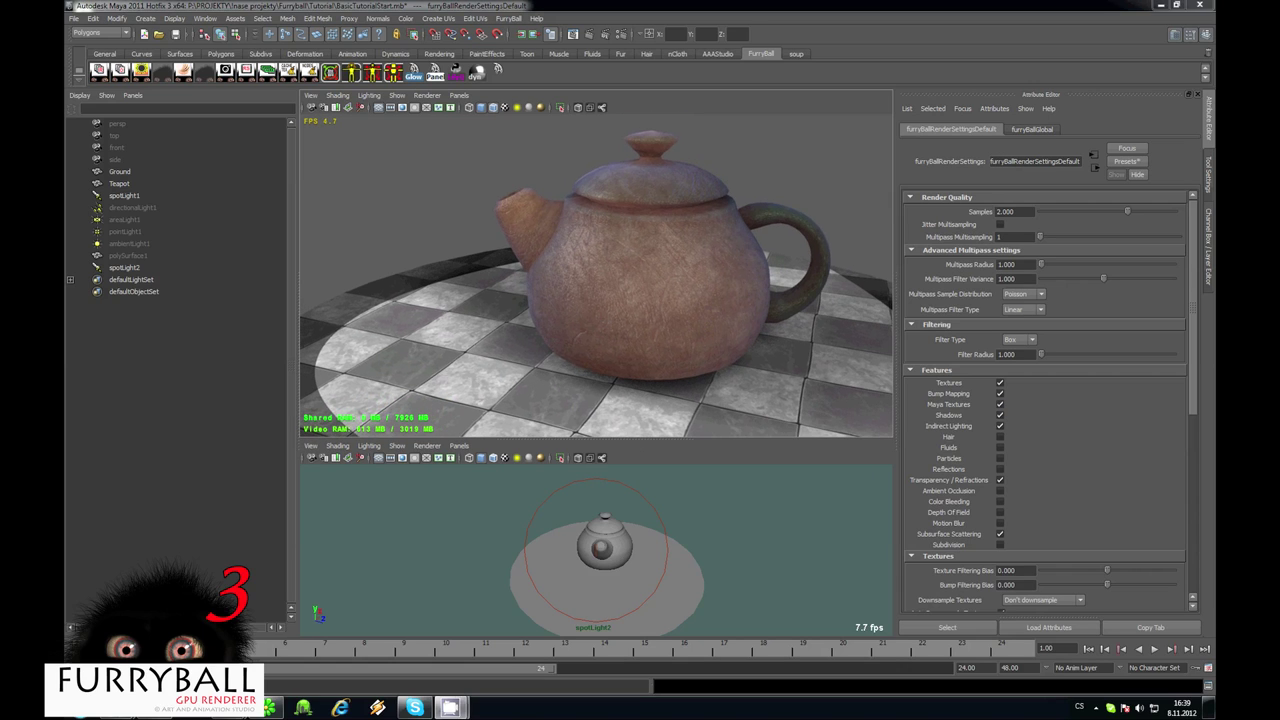
{"action": "left_click_drag", "start_coordinate": [490, 322], "coordinate": [494, 350], "text": "alt"}
Break the texture connections on the Transparency and Color of the Ground's lambert1 material
{"action": "left_click", "coordinate": [494, 350]}
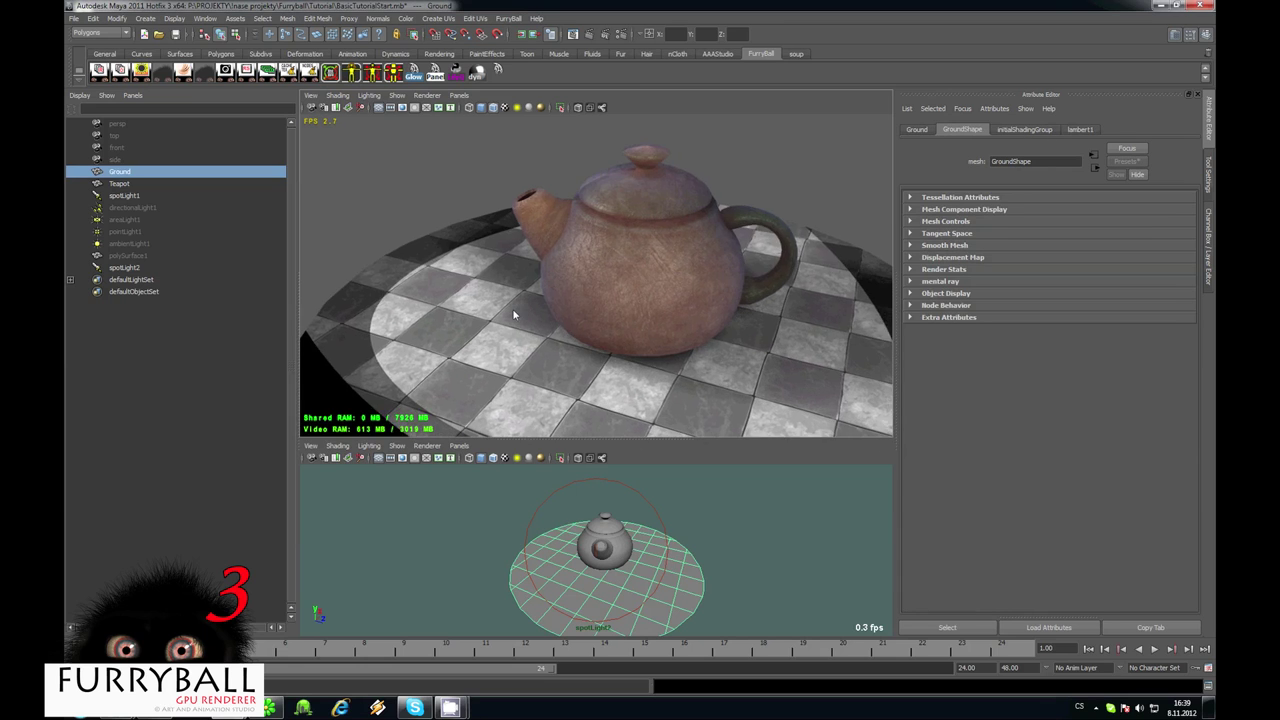
{"action": "scroll", "coordinate": [514, 311], "scroll_direction": "up", "scroll_amount": 4}
{"action": "left_click", "coordinate": [1092, 131]}
{"action": "scroll", "coordinate": [553, 325], "scroll_direction": "down", "scroll_amount": 3}
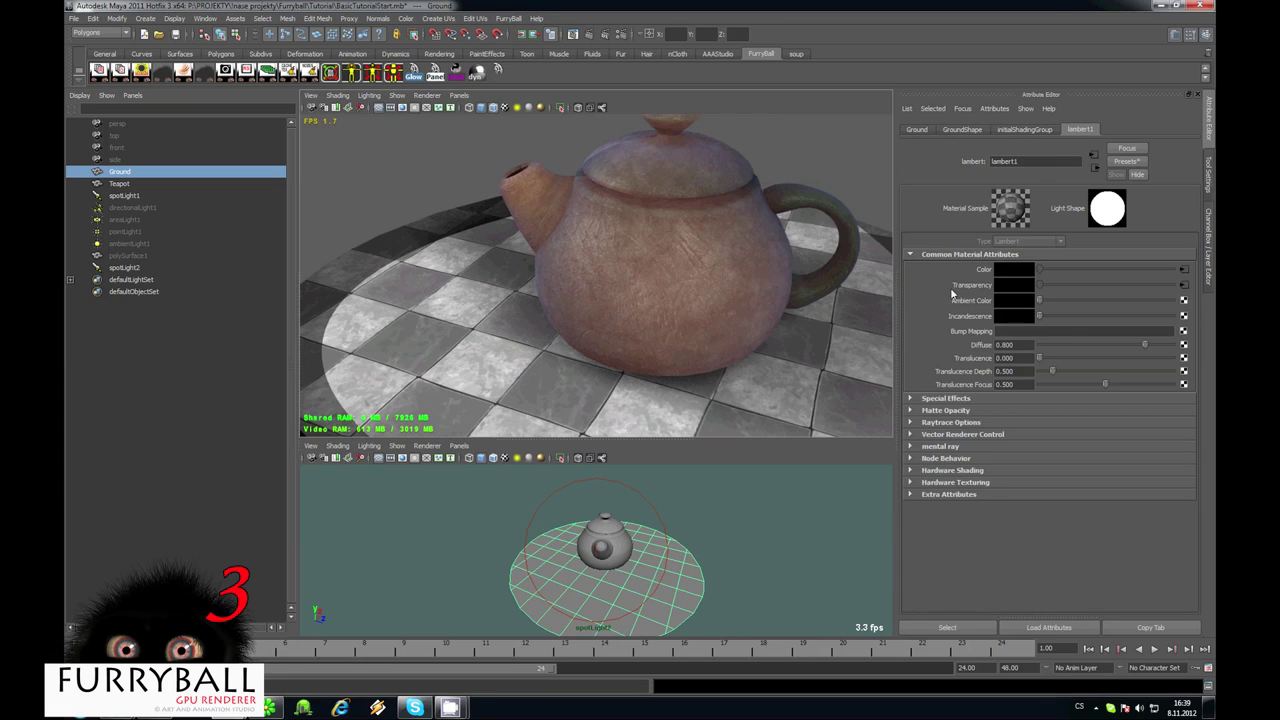
{"action": "right_click", "coordinate": [981, 287]}
{"action": "left_click", "coordinate": [1019, 315]}
{"action": "right_click", "coordinate": [987, 270]}
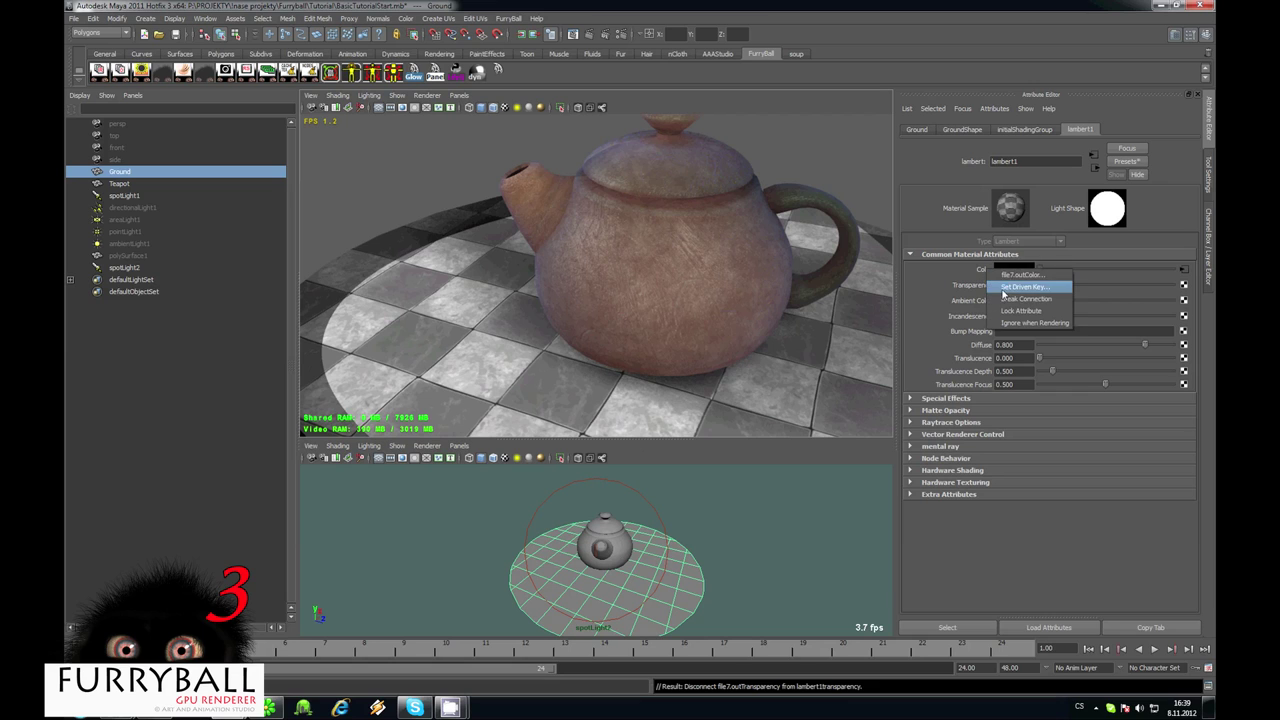
{"action": "left_click", "coordinate": [1019, 299]}
Map a Water texture to the ground material's Color and set its Maya Textures Max Res to 512
{"action": "left_click", "coordinate": [1183, 269]}
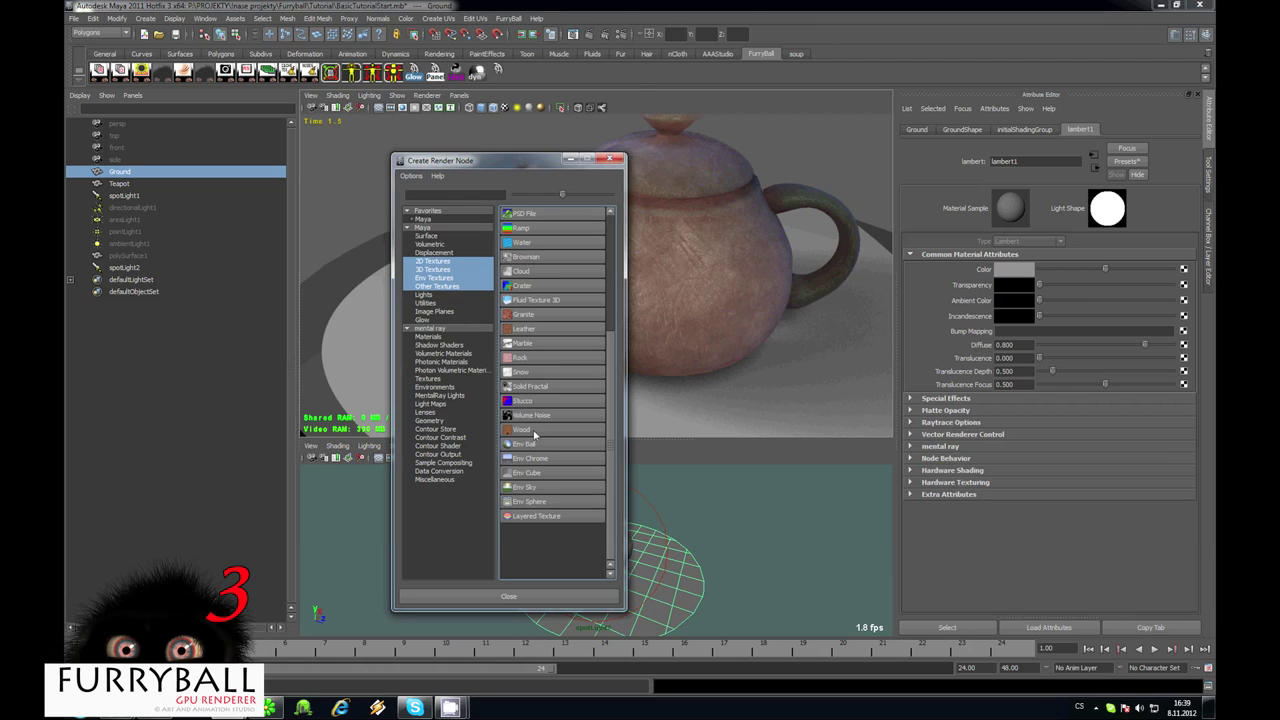
{"action": "left_click", "coordinate": [523, 245]}
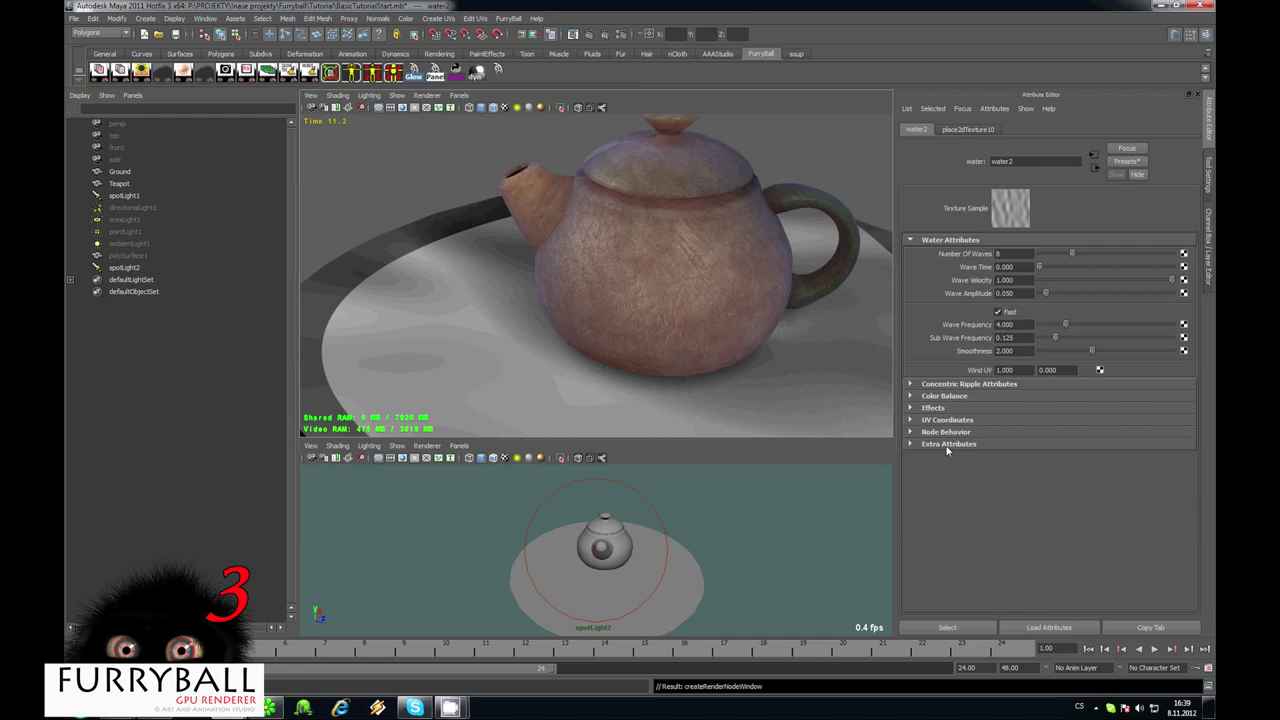
{"action": "left_click", "coordinate": [946, 446]}
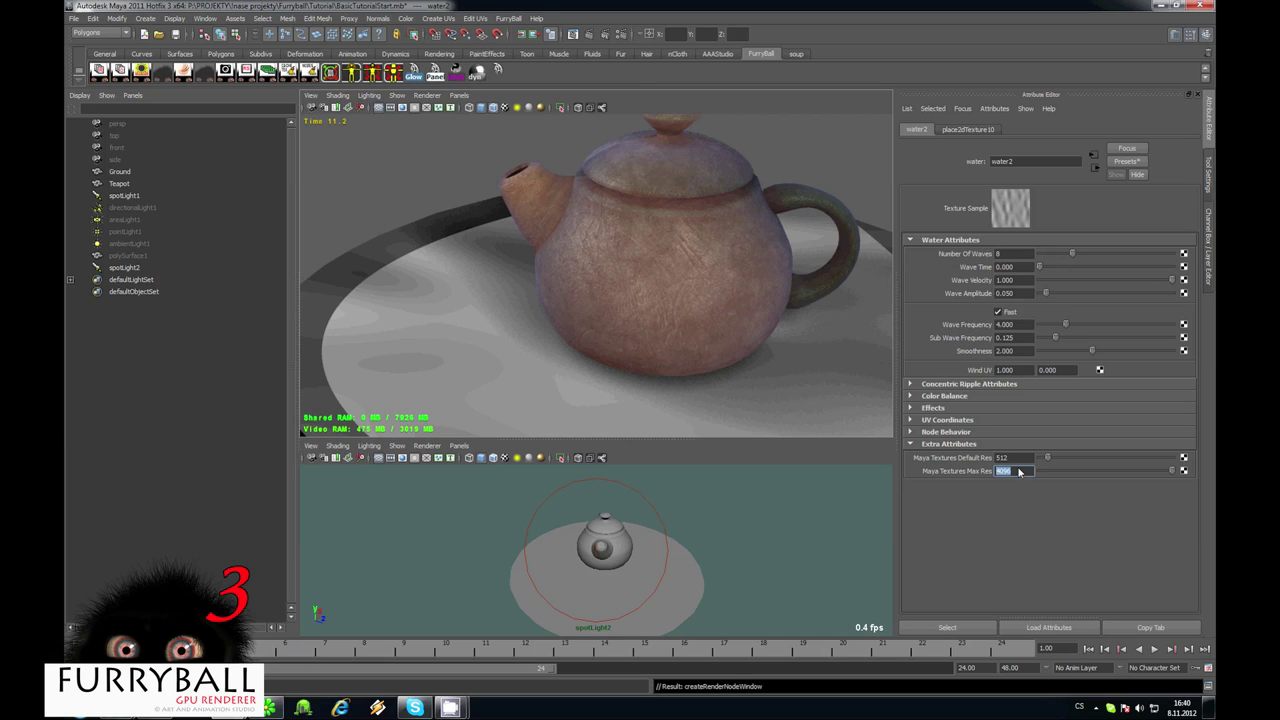
{"action": "type", "text": "512"}
Set the water texture's Wave Frequency to about 18.009 and Wave Amplitude to about 0.412, and slightly raise its Sub Wave Frequency
{"action": "left_click_drag", "start_coordinate": [1065, 324], "coordinate": [1156, 324]}
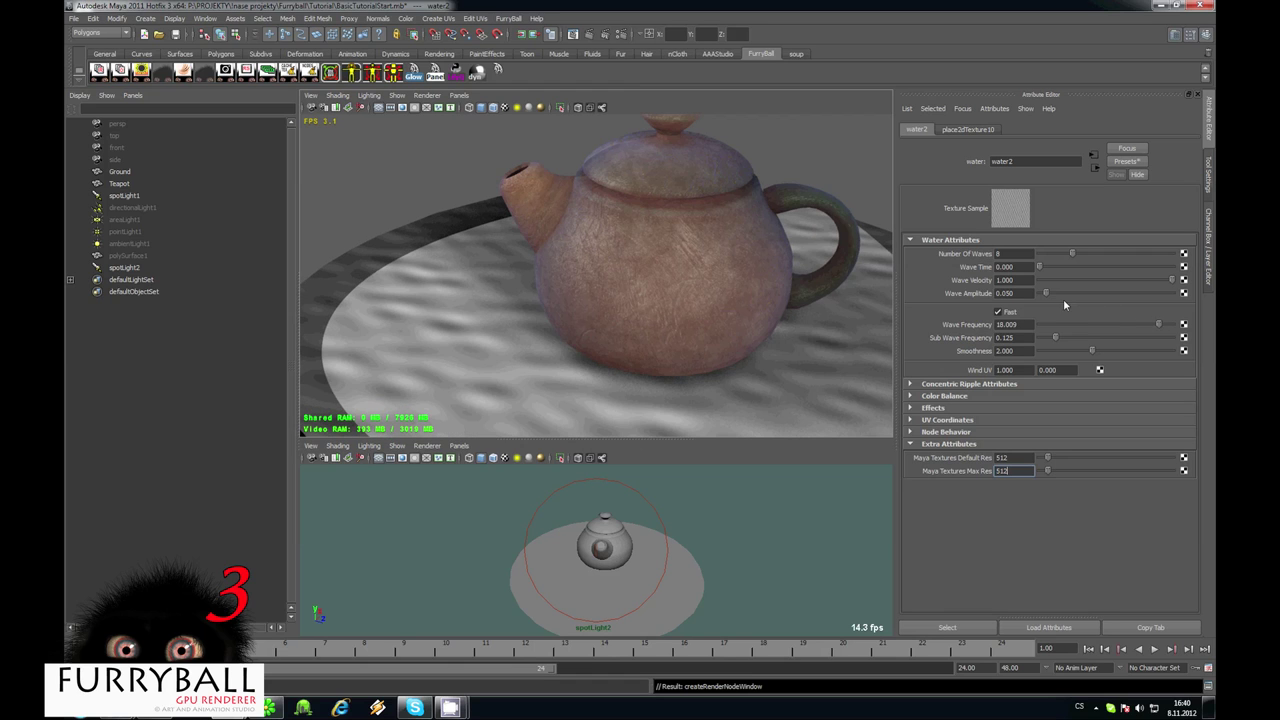
{"action": "left_click_drag", "start_coordinate": [1053, 293], "coordinate": [1094, 292]}
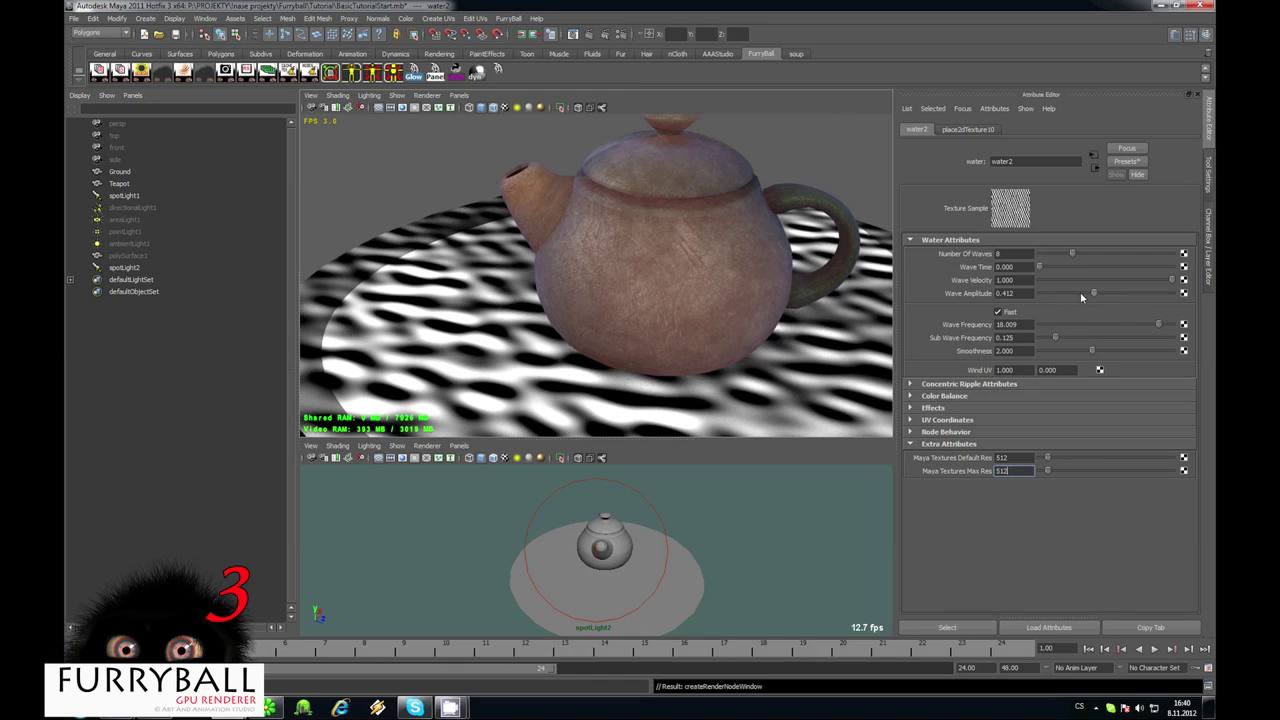
{"action": "mouse_move", "coordinate": [1055, 337]}
{"action": "left_mouse_down"}
{"action": "mouse_move", "coordinate": [1113, 338]}
{"action": "mouse_move", "coordinate": [1062, 338]}
{"action": "left_mouse_up"}
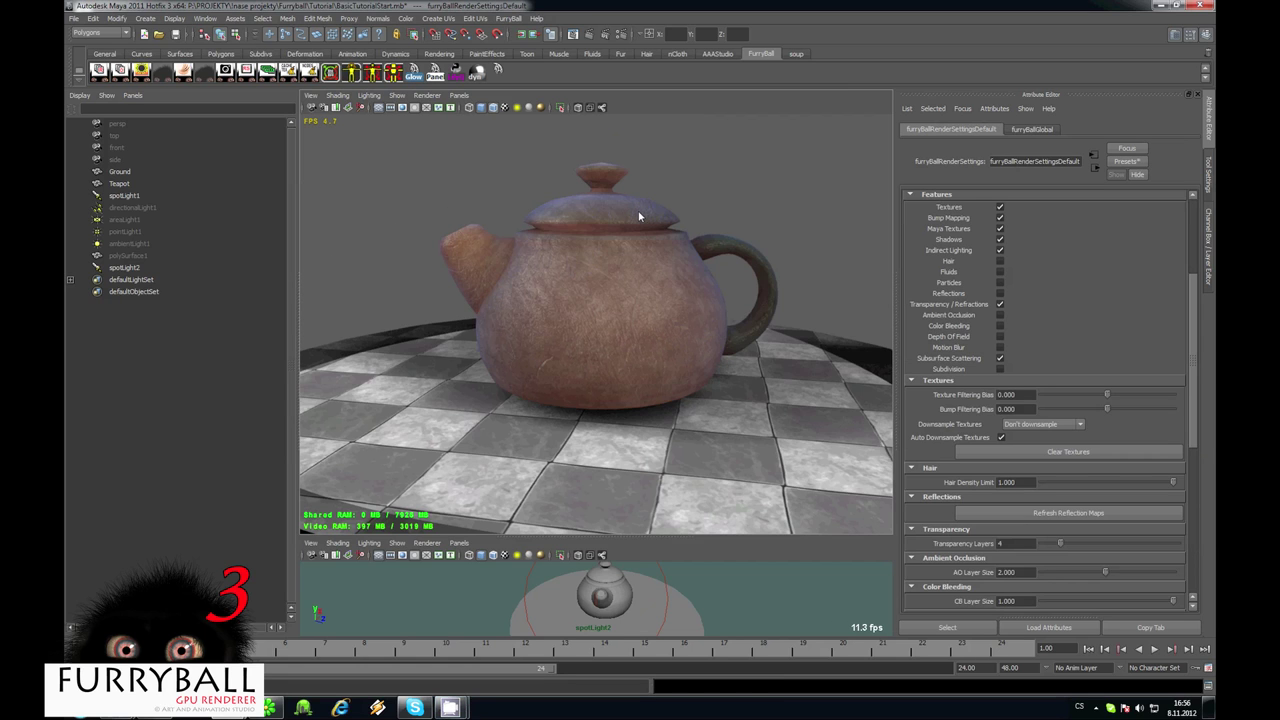
Switch the teapot's perspective view from FurryBall to Default Quality Rendering
{"action": "left_click_drag", "start_coordinate": [559, 308], "coordinate": [538, 286], "text": "alt"}
{"action": "right_click_drag", "start_coordinate": [538, 286], "coordinate": [612, 307], "text": "alt"}
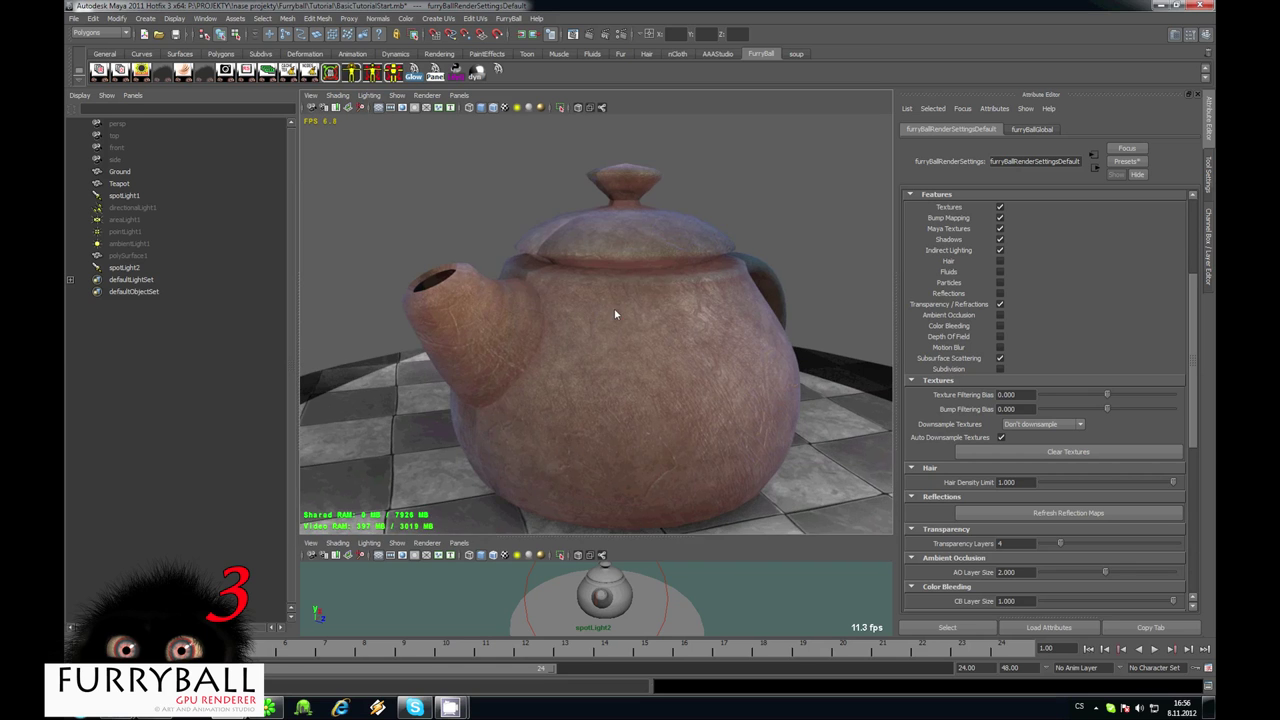
{"action": "middle_click_drag", "start_coordinate": [612, 307], "coordinate": [545, 306], "text": "alt"}
{"action": "left_click_drag", "start_coordinate": [546, 311], "coordinate": [464, 140], "text": "alt"}
{"action": "scroll", "coordinate": [464, 138], "scroll_direction": "up", "scroll_amount": 1}
{"action": "left_click", "coordinate": [429, 96]}
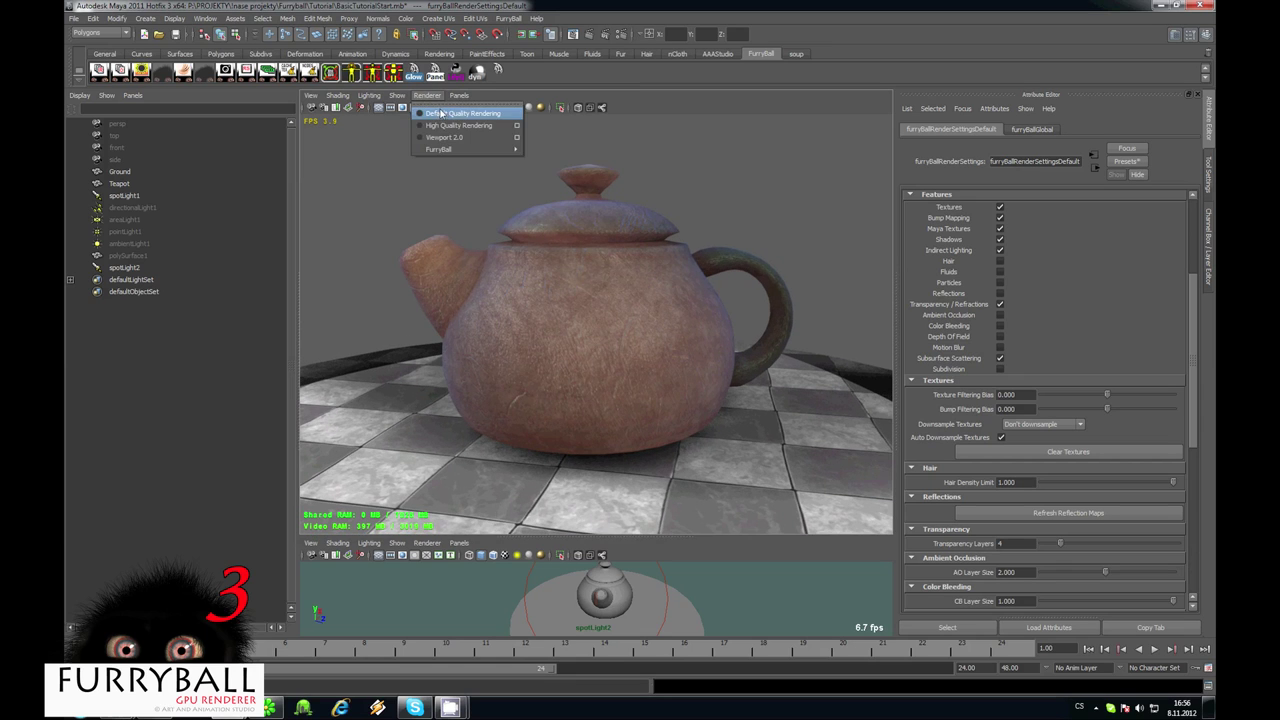
{"action": "left_click", "coordinate": [441, 113]}
Open the Hypershade and create a FurryBall Car Paint material
{"action": "key", "text": "space"}
{"action": "left_click", "coordinate": [622, 180]}
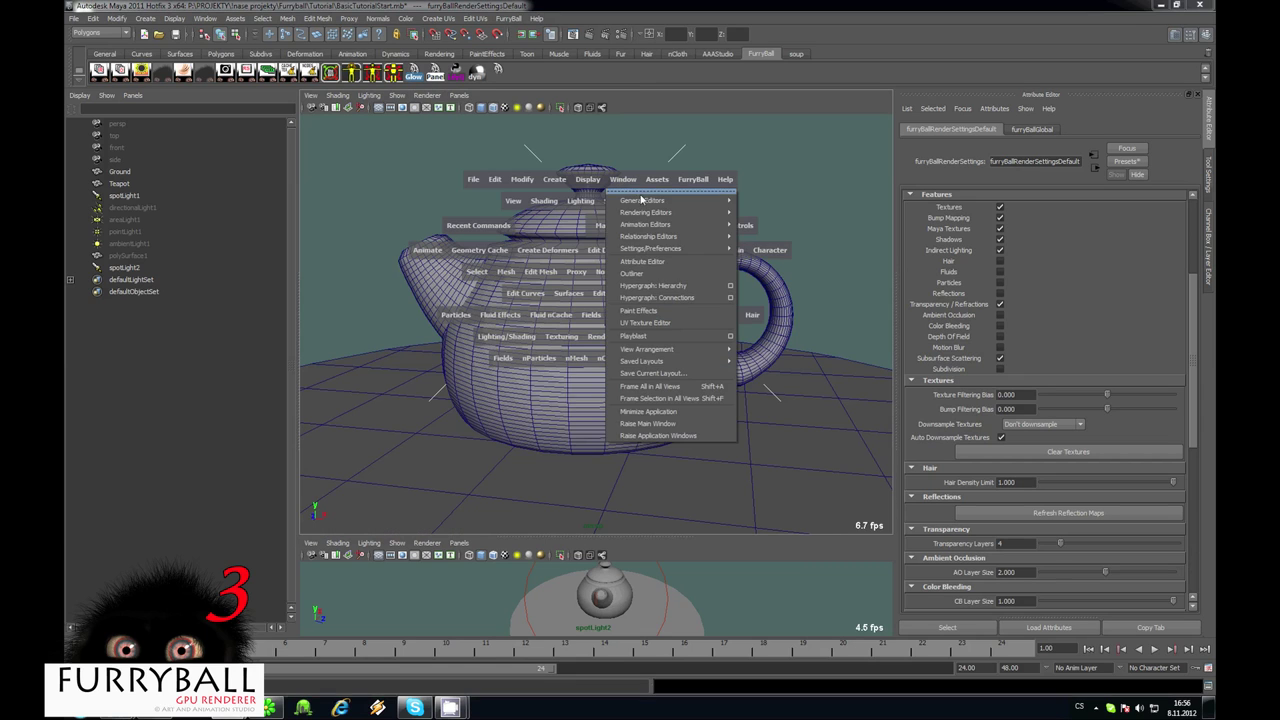
{"action": "mouse_move", "coordinate": [658, 212]}
{"action": "left_click", "coordinate": [809, 249]}
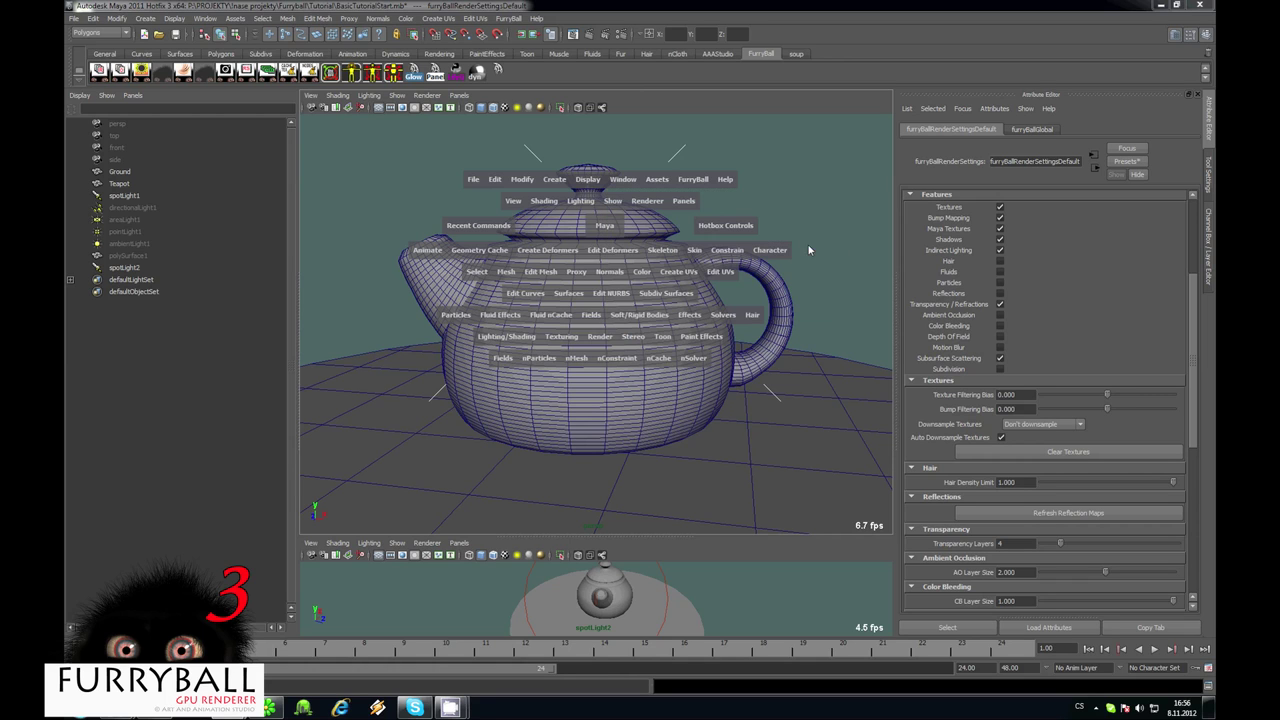
{"action": "key", "text": "space"}
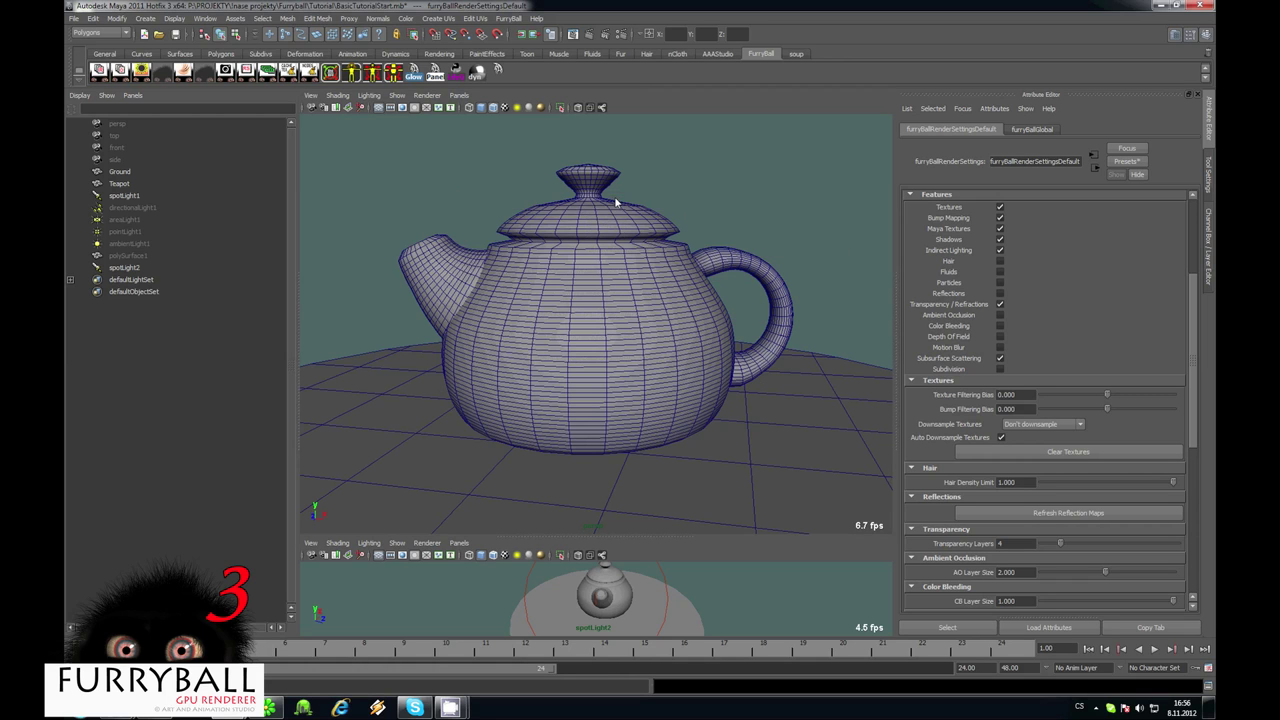
{"action": "left_click_drag", "start_coordinate": [66, 200], "coordinate": [529, 5]}
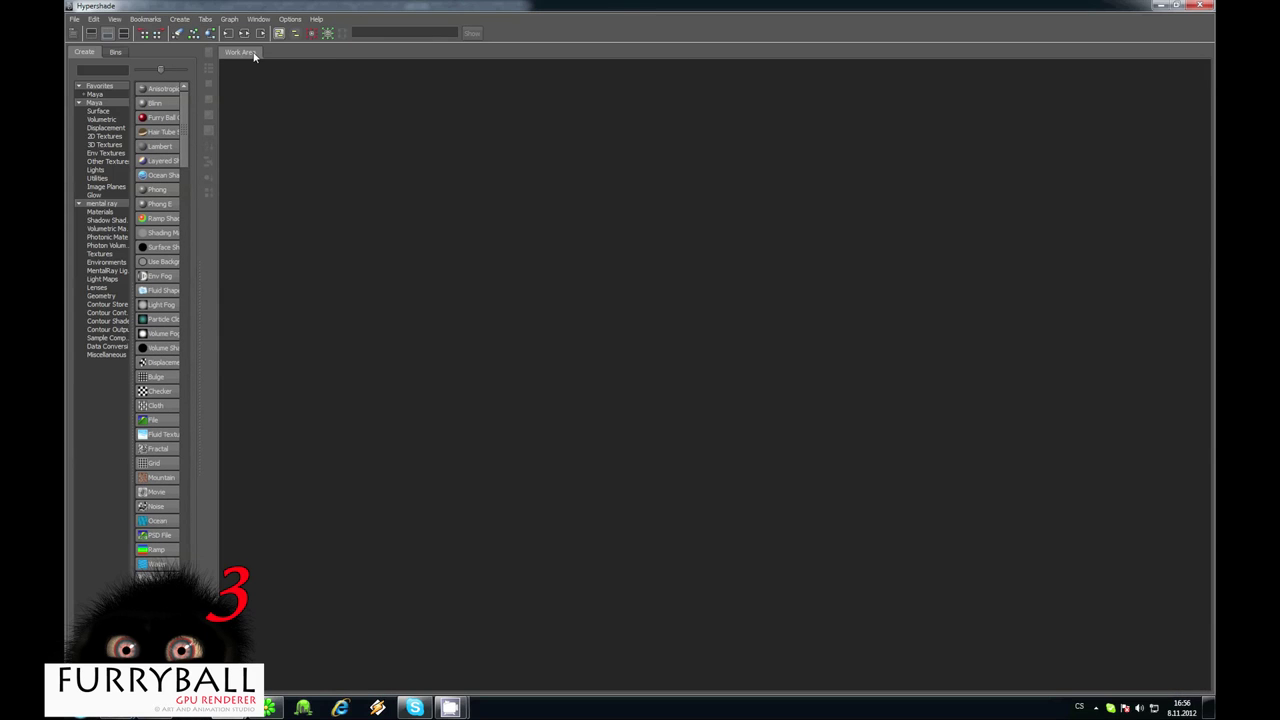
{"action": "left_click", "coordinate": [163, 118]}
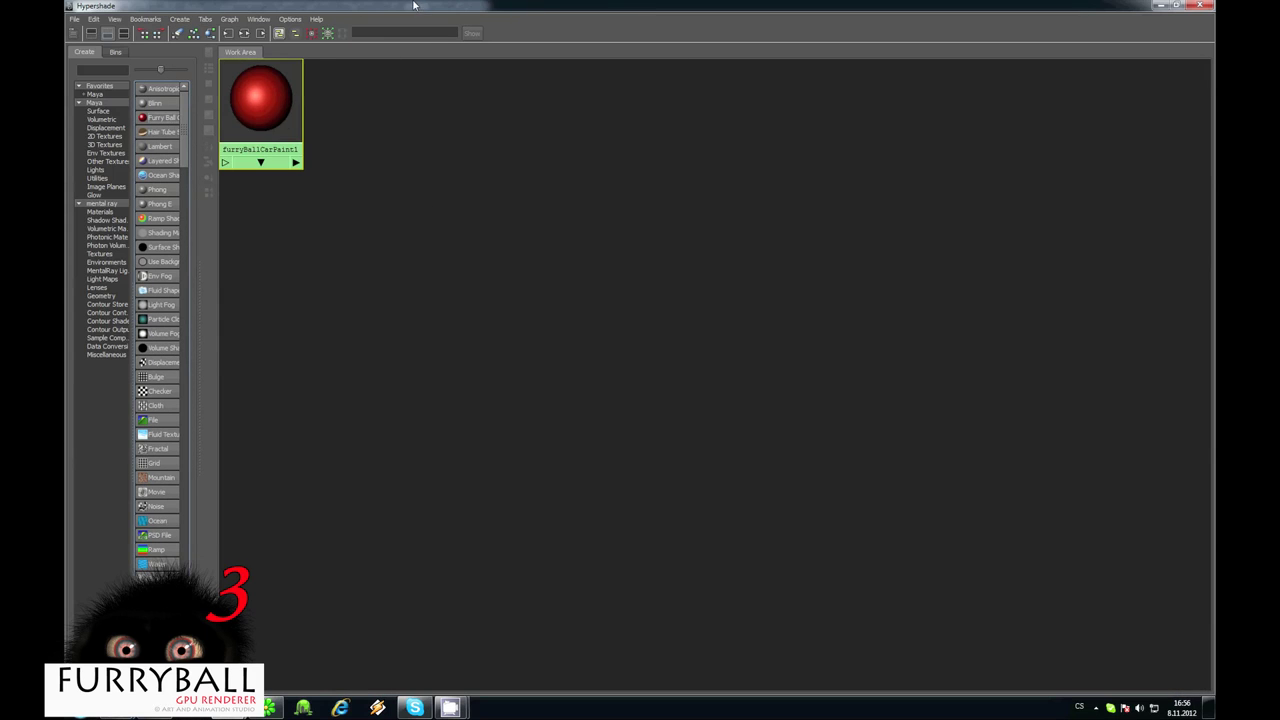
Assign the furryBallCarPaint1 material to the Teapot, minimize the Hypershade and show the material's attributes
{"action": "double_click", "coordinate": [417, 7]}
{"action": "left_click", "coordinate": [580, 294]}
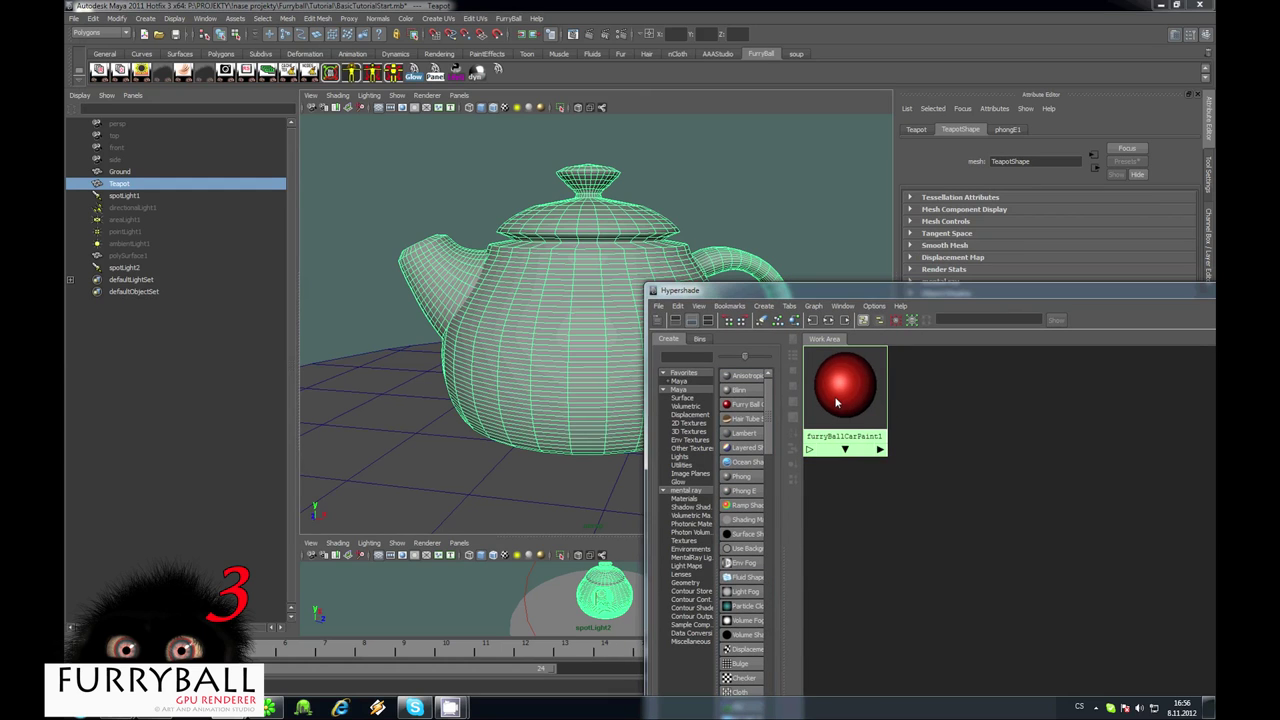
{"action": "right_click", "coordinate": [834, 364]}
{"action": "left_click", "coordinate": [836, 366]}
{"action": "left_click_drag", "start_coordinate": [765, 290], "coordinate": [212, 222]}
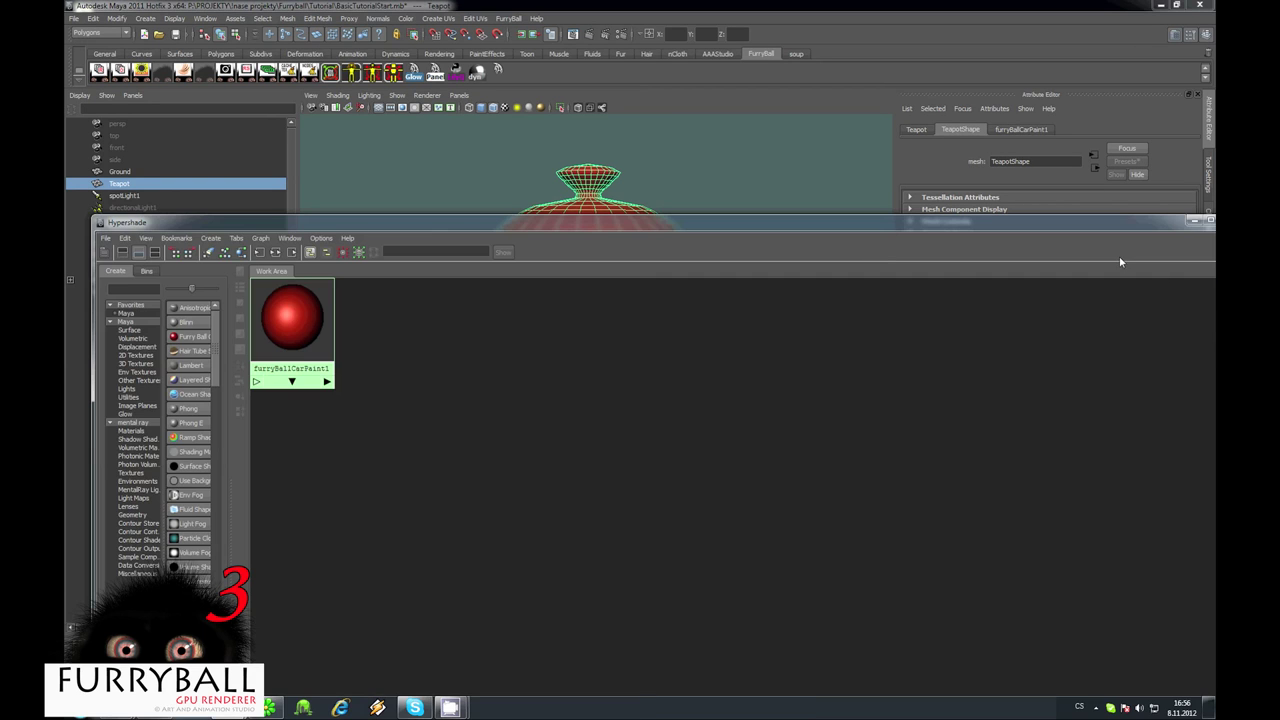
{"action": "left_click", "coordinate": [1193, 221]}
{"action": "left_click", "coordinate": [1021, 129]}
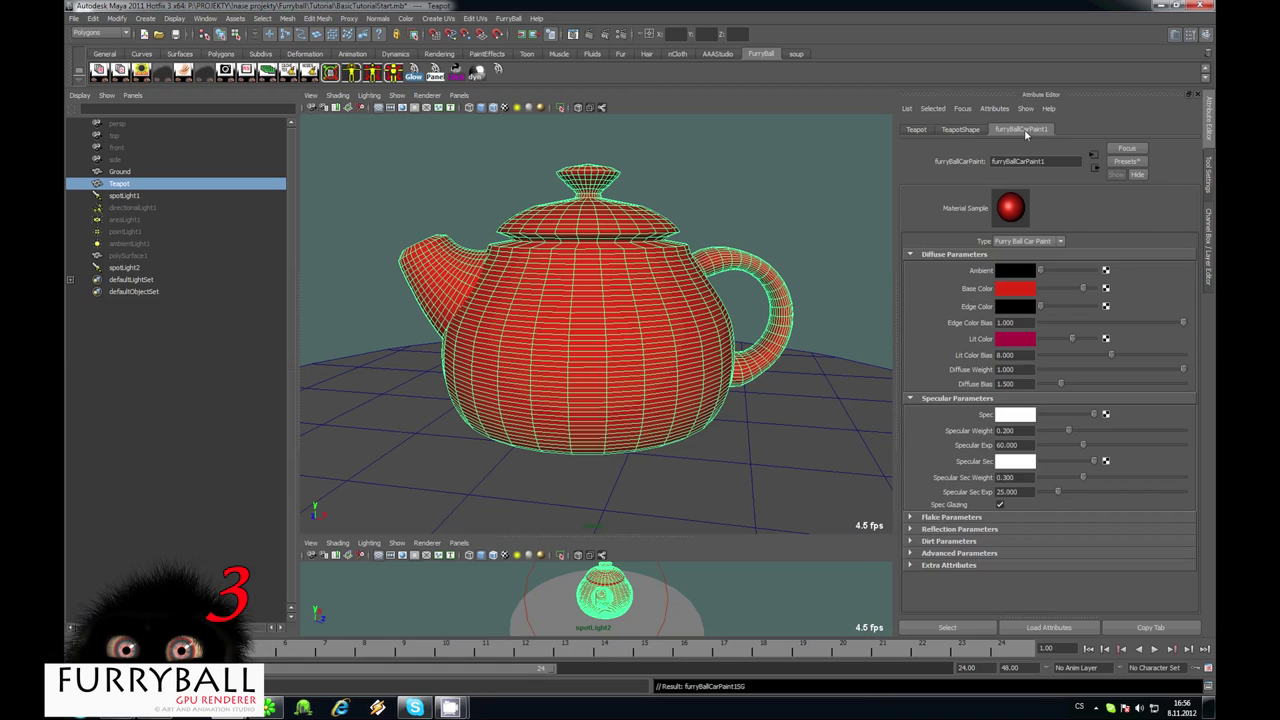
Deselect the teapot and set the perspective view's renderer to FurryBall Default
{"action": "left_click", "coordinate": [745, 198]}
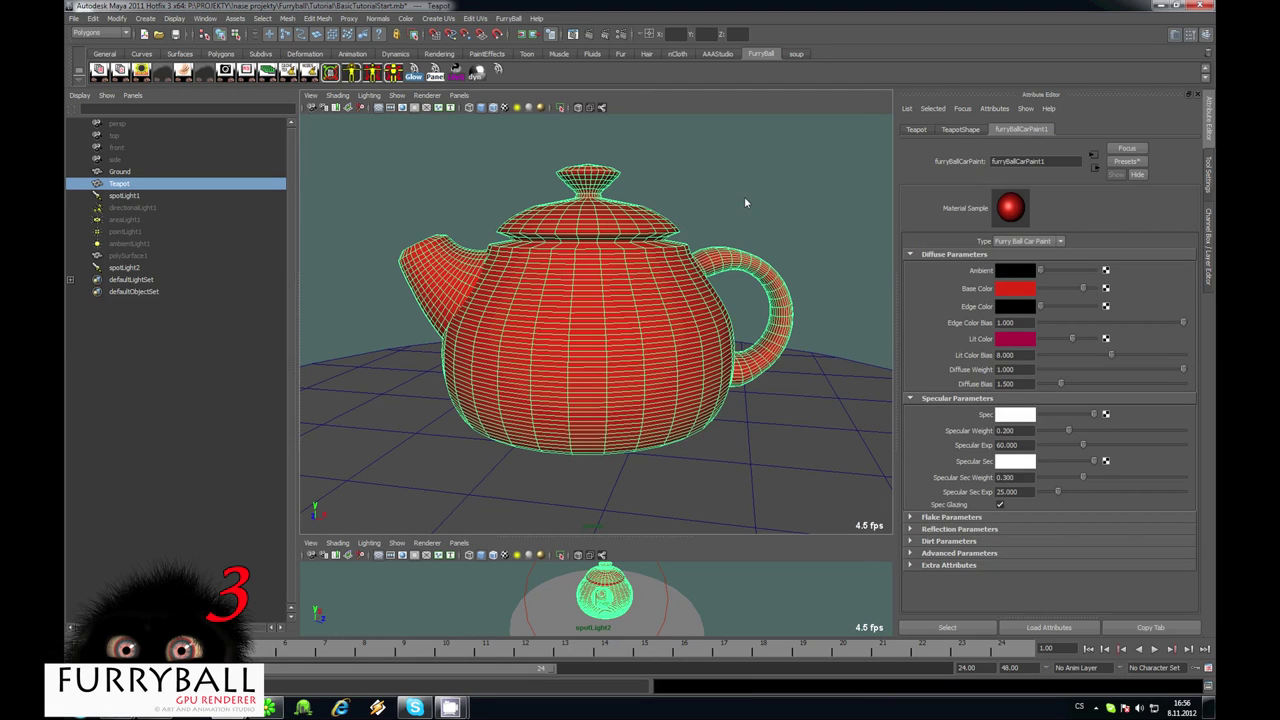
{"action": "middle_click_drag", "start_coordinate": [704, 194], "coordinate": [671, 195], "text": "alt"}
{"action": "left_click", "coordinate": [427, 95]}
{"action": "mouse_move", "coordinate": [475, 150]}
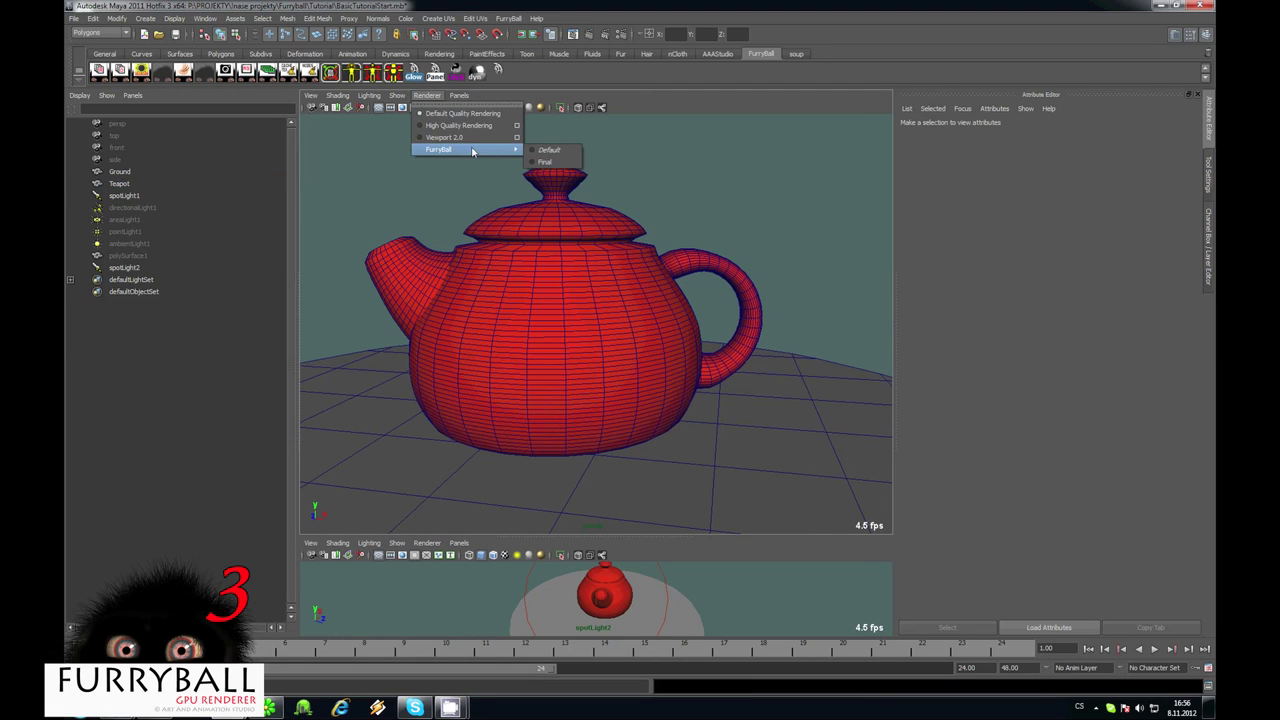
{"action": "left_click", "coordinate": [540, 150]}
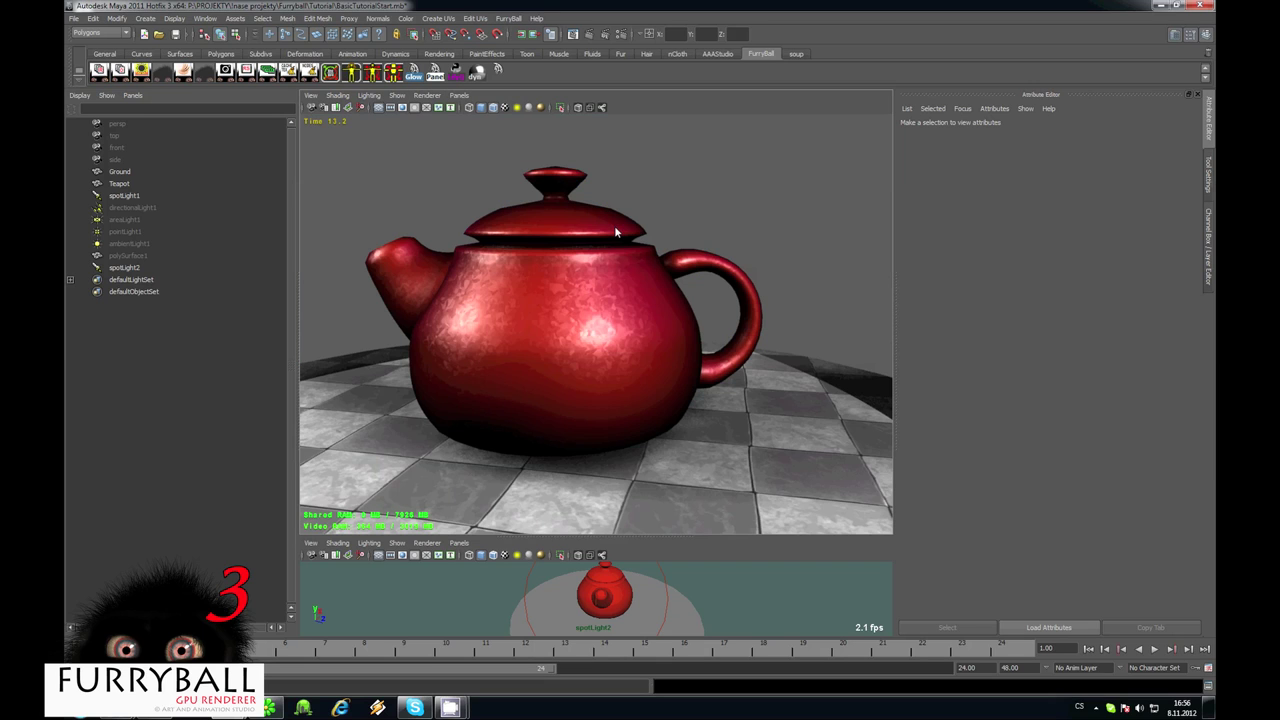
Select the teapot and examine its car paint shading and highlights from several sides and distances
{"action": "left_click_drag", "start_coordinate": [609, 306], "coordinate": [604, 279], "text": "alt"}
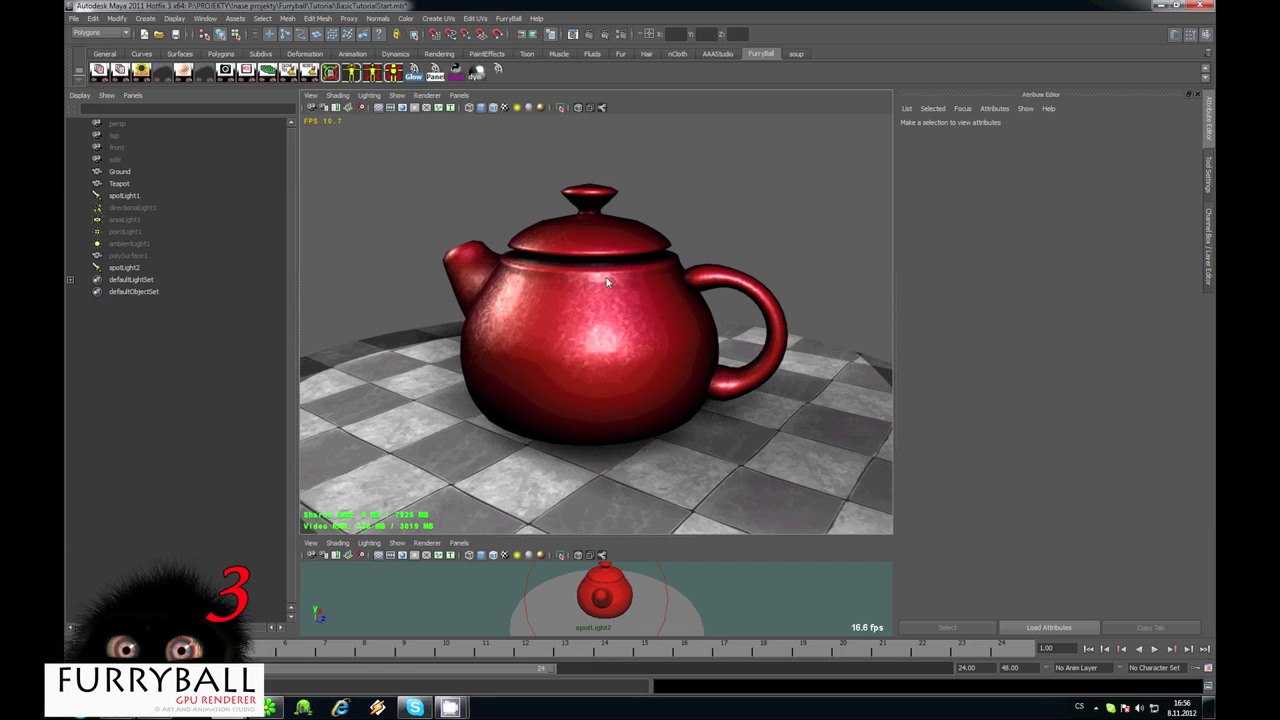
{"action": "left_click", "coordinate": [669, 284]}
{"action": "left_click_drag", "start_coordinate": [701, 284], "coordinate": [889, 276], "text": "alt"}
{"action": "left_click_drag", "start_coordinate": [713, 256], "coordinate": [629, 257], "text": "alt"}
{"action": "right_click_drag", "start_coordinate": [629, 257], "coordinate": [636, 300], "text": "alt"}
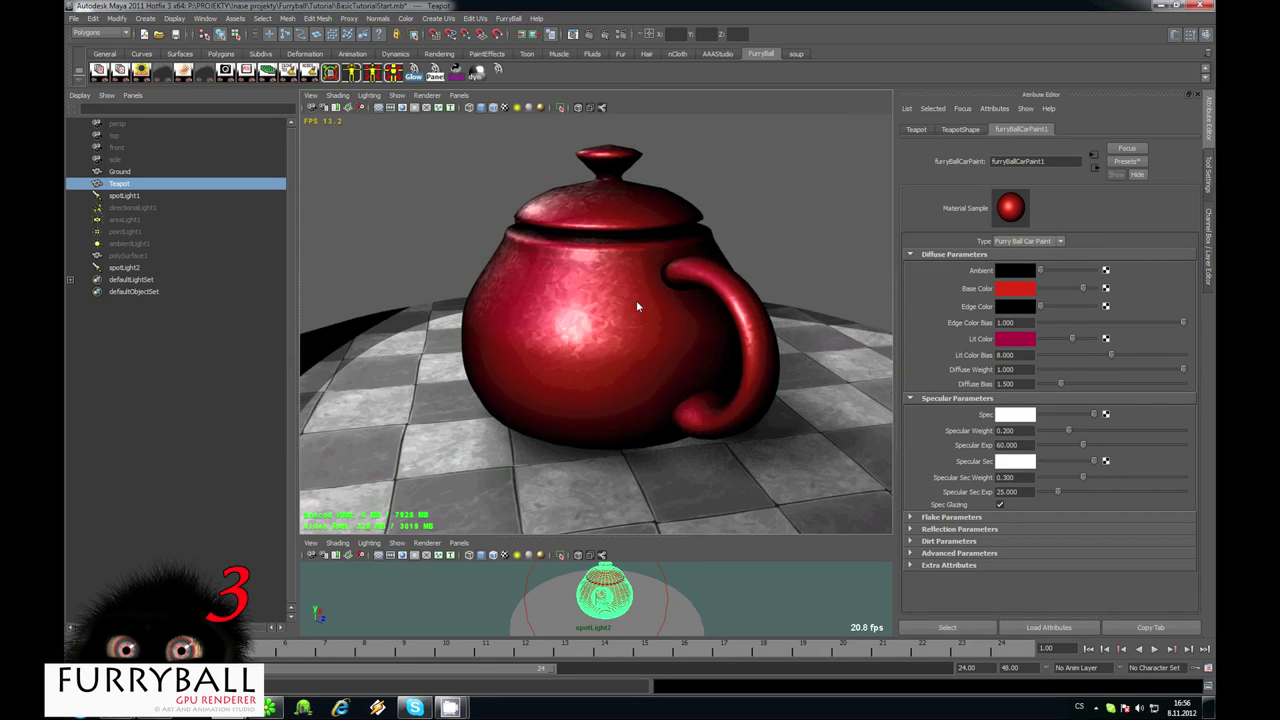
{"action": "left_click_drag", "start_coordinate": [636, 300], "coordinate": [583, 329], "text": "alt"}
{"action": "right_click_drag", "start_coordinate": [583, 329], "coordinate": [623, 329], "text": "alt"}
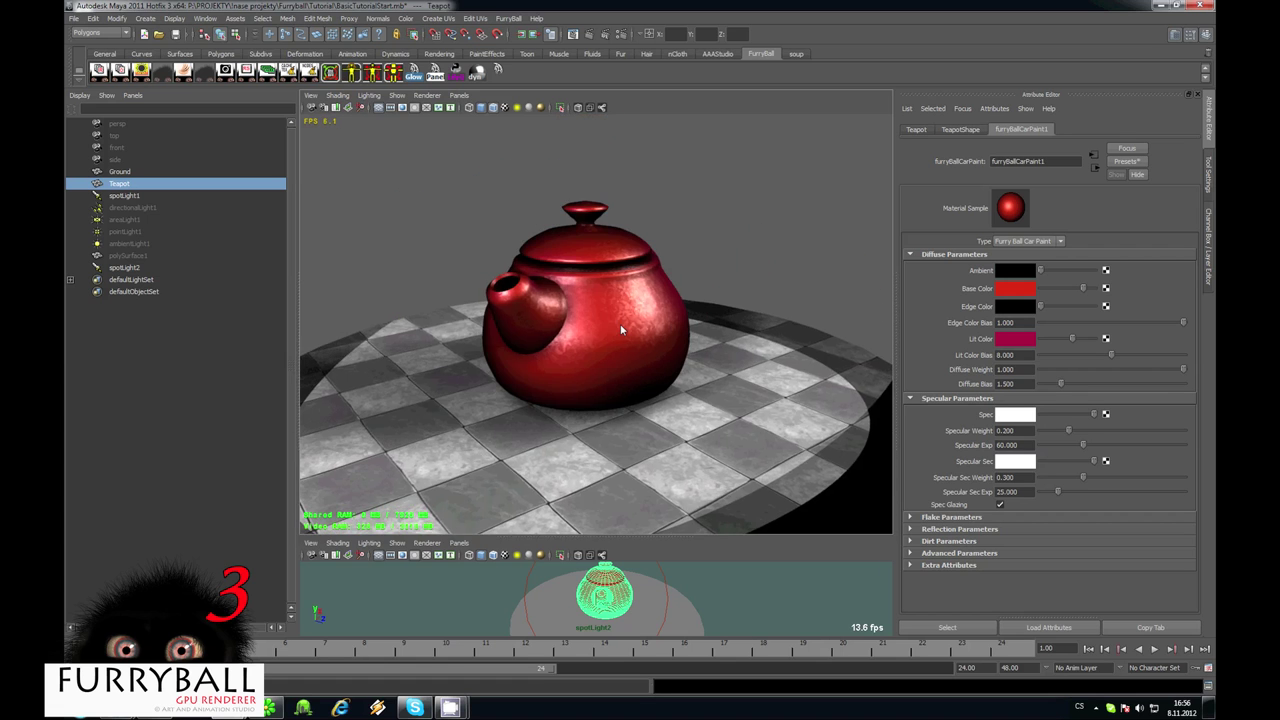
{"action": "left_click_drag", "start_coordinate": [623, 329], "coordinate": [534, 324], "text": "alt"}
{"action": "right_click_drag", "start_coordinate": [534, 324], "coordinate": [630, 353], "text": "alt"}
{"action": "left_click_drag", "start_coordinate": [630, 352], "coordinate": [620, 314], "text": "alt"}
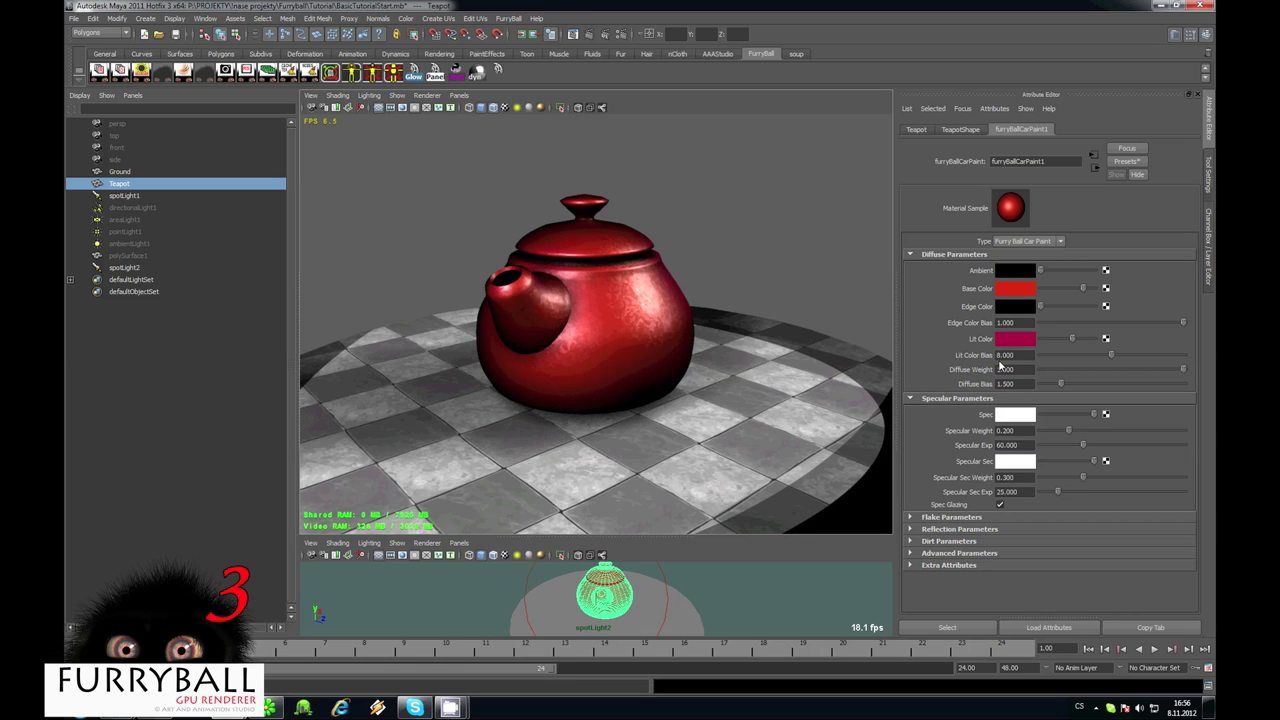
Examine the car paint material's flake, reflection, dirt and advanced parameters along with its diffuse and specular settings
{"action": "left_click", "coordinate": [950, 517]}
{"action": "scroll", "coordinate": [933, 303], "scroll_direction": "down", "scroll_amount": 3}
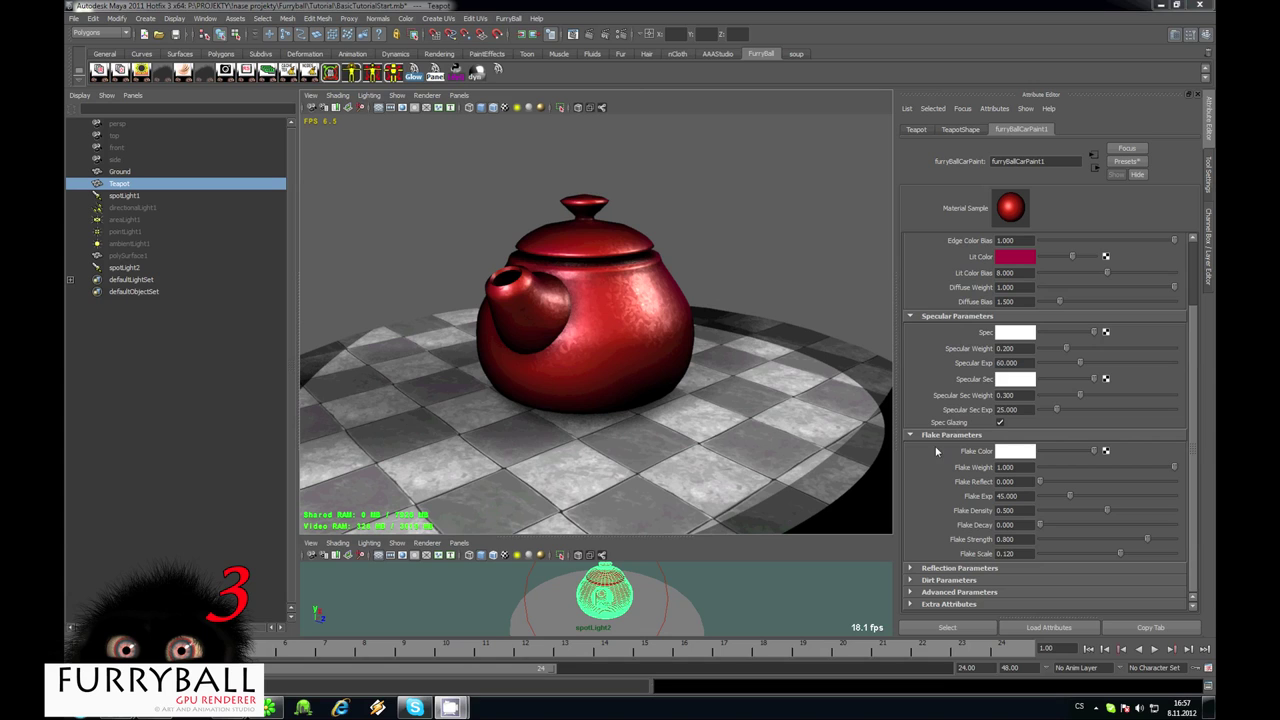
{"action": "left_click", "coordinate": [945, 568]}
{"action": "scroll", "coordinate": [965, 521], "scroll_direction": "down", "scroll_amount": 1}
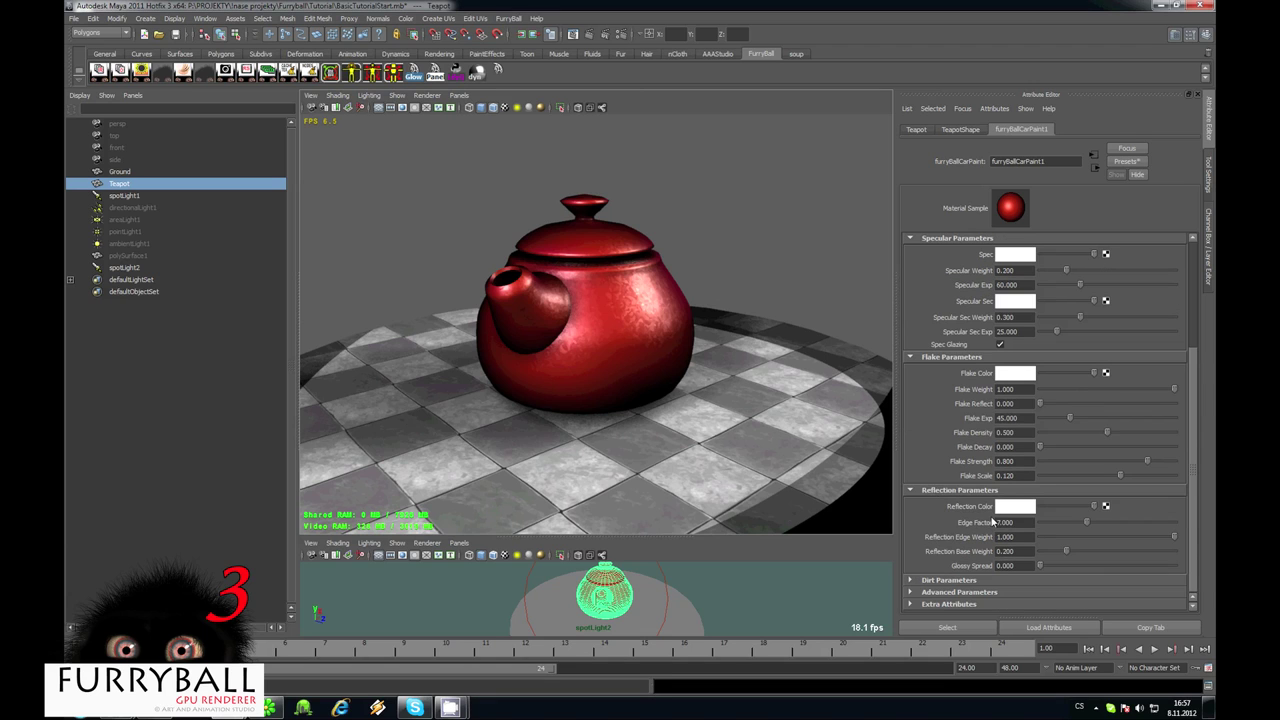
{"action": "left_click", "coordinate": [945, 491]}
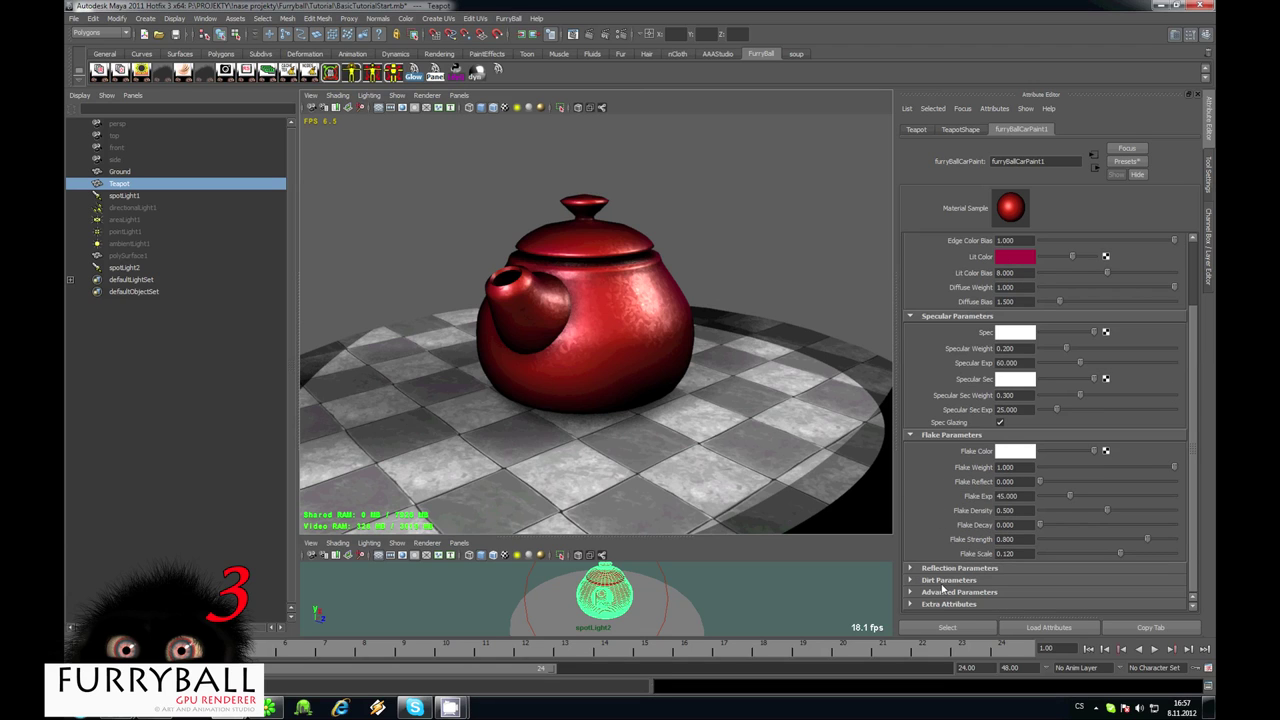
{"action": "left_click", "coordinate": [942, 581]}
{"action": "scroll", "coordinate": [941, 582], "scroll_direction": "down", "scroll_amount": 1}
{"action": "left_click", "coordinate": [954, 596]}
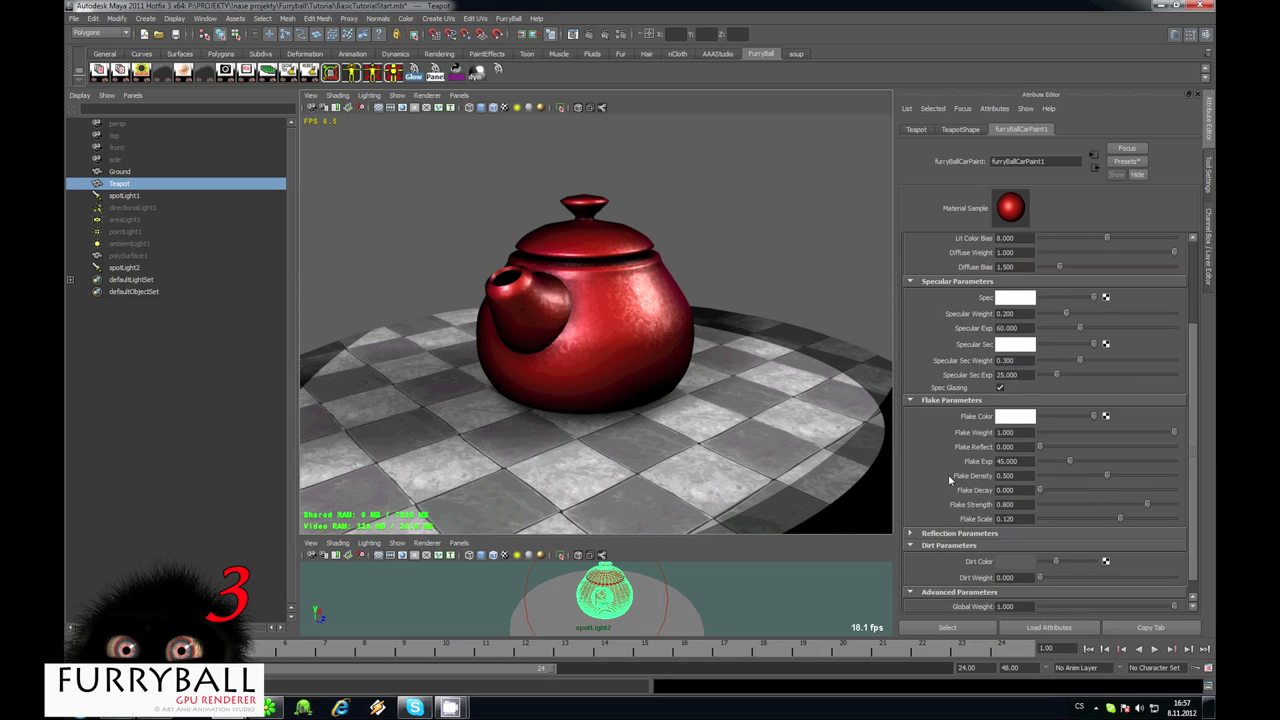
{"action": "scroll", "coordinate": [946, 489], "scroll_direction": "up", "scroll_amount": 2}
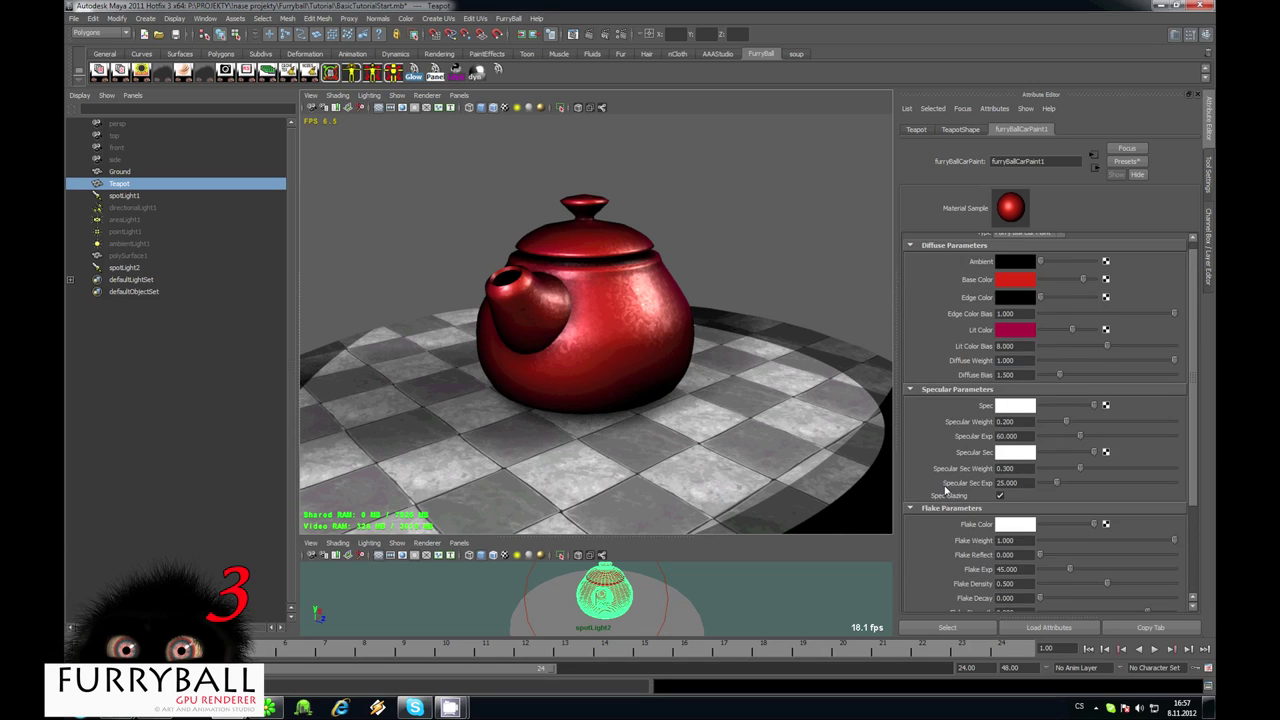
{"action": "left_click", "coordinate": [934, 399]}
{"action": "left_click", "coordinate": [937, 411]}
{"action": "left_click", "coordinate": [1048, 306]}
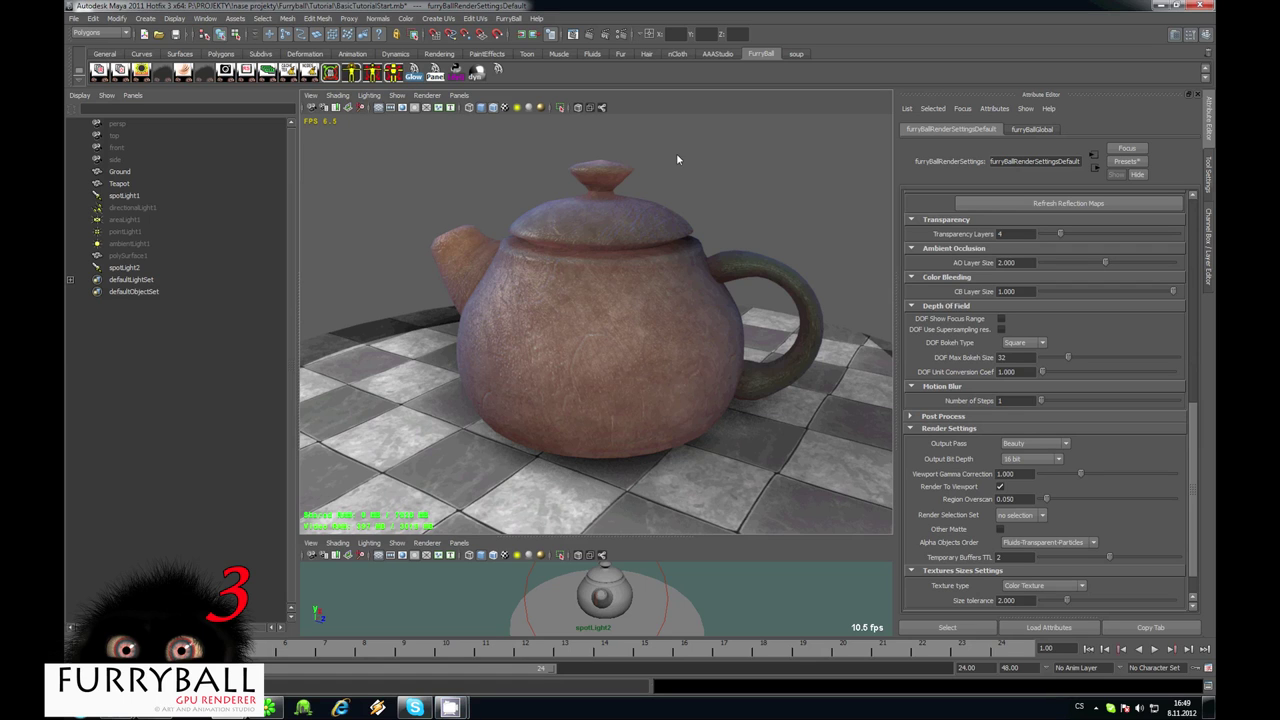
Enable Ambient Occlusion and Color Bleeding among the features in the FurryBall render settings
{"action": "scroll", "coordinate": [600, 226], "scroll_direction": "down", "scroll_amount": 3}
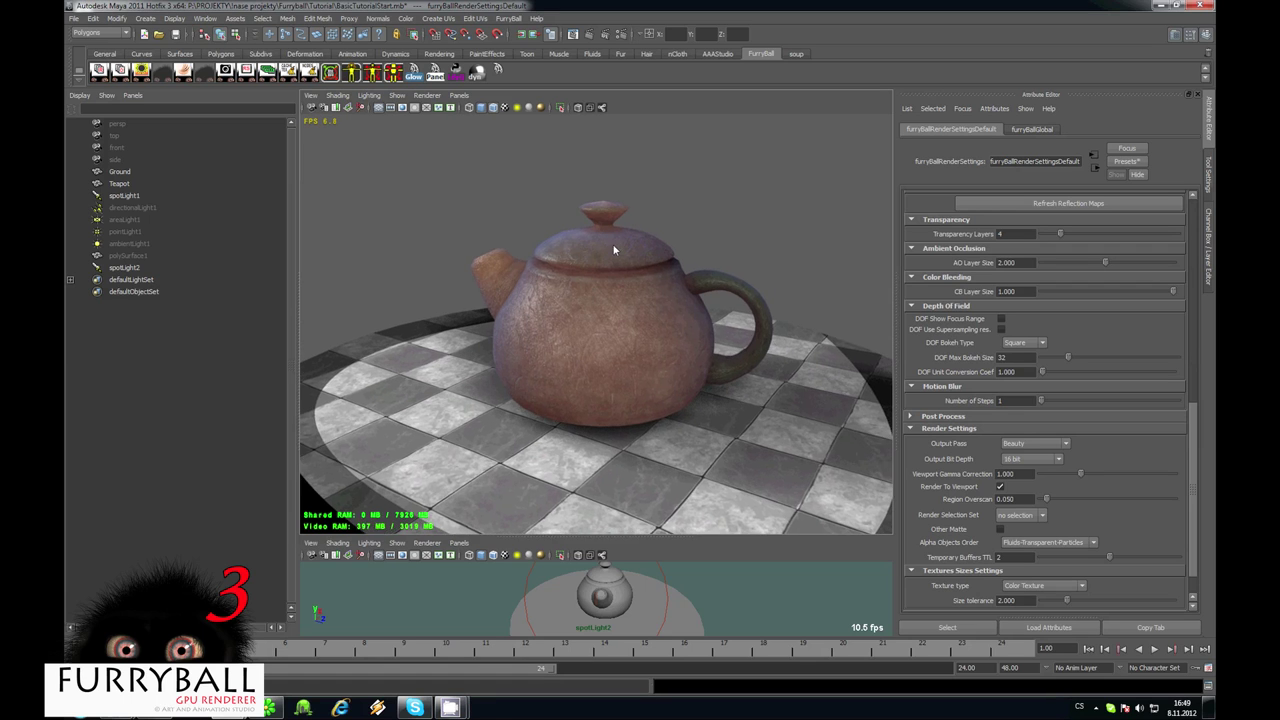
{"action": "scroll", "coordinate": [614, 250], "scroll_direction": "up", "scroll_amount": 4}
{"action": "left_click_drag", "start_coordinate": [1196, 428], "coordinate": [1195, 279]}
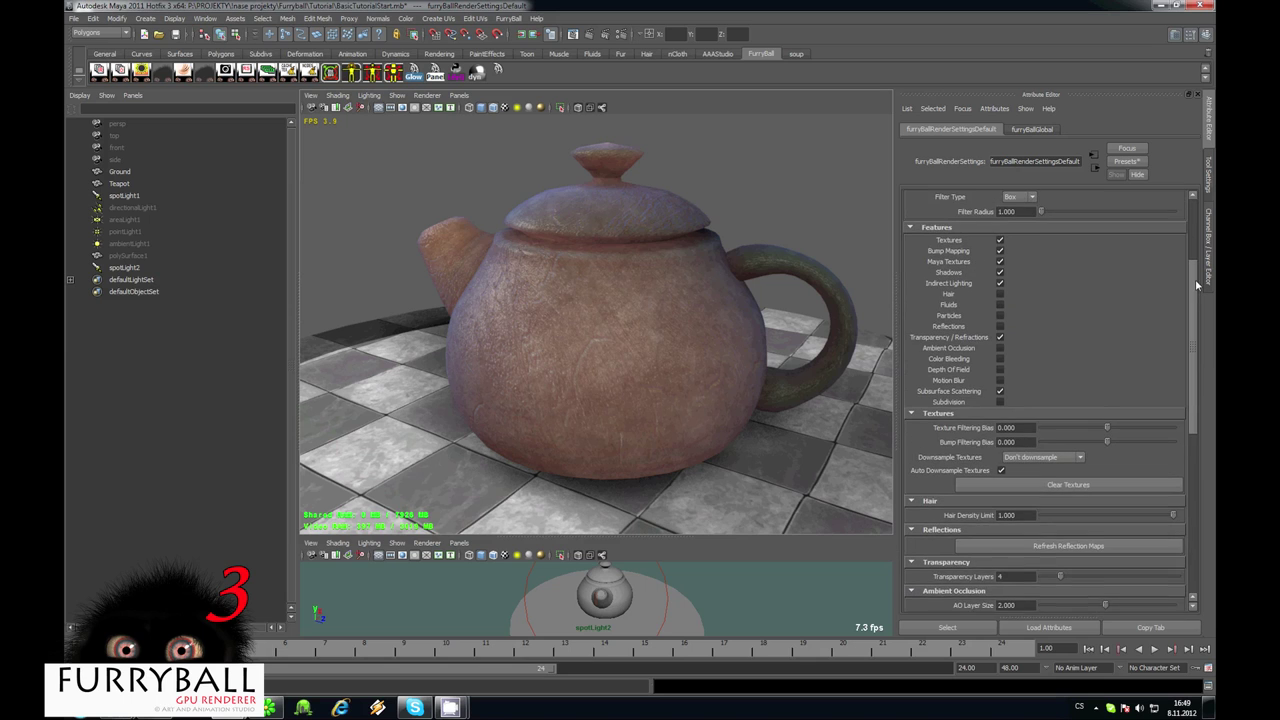
{"action": "middle_click_drag", "start_coordinate": [598, 281], "coordinate": [562, 299], "text": "alt"}
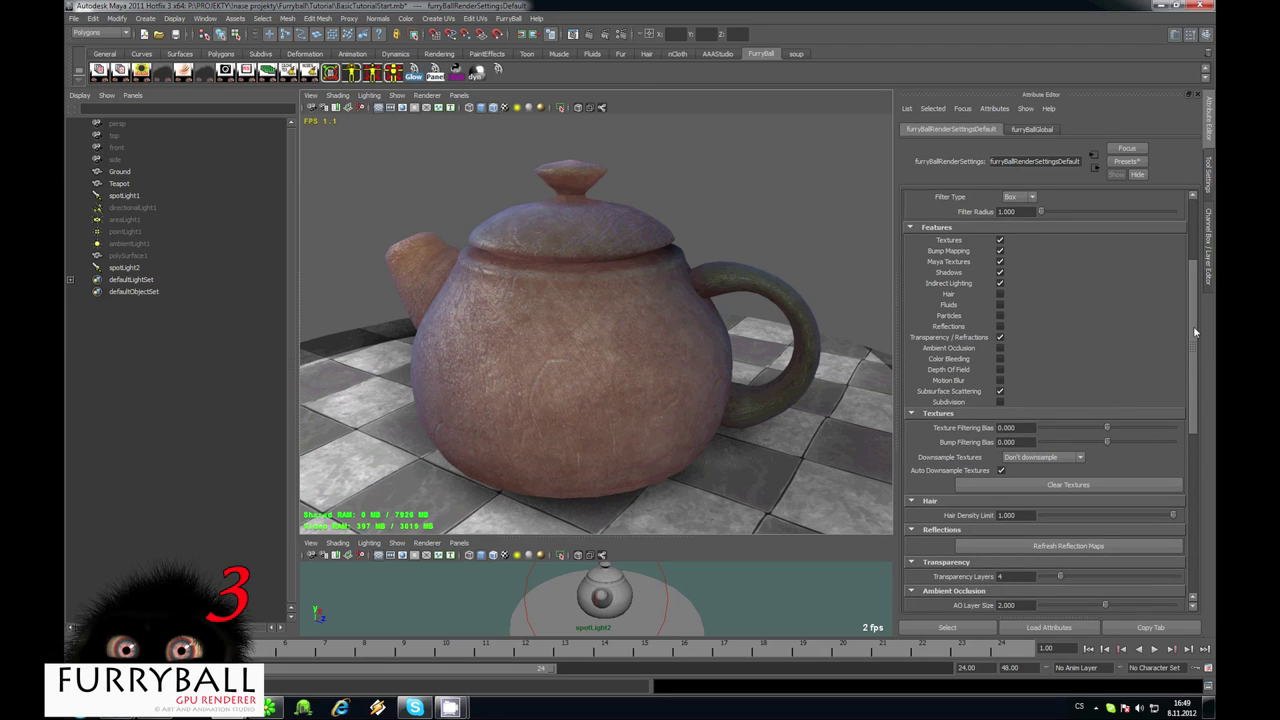
{"action": "left_click_drag", "start_coordinate": [1195, 332], "coordinate": [1196, 266]}
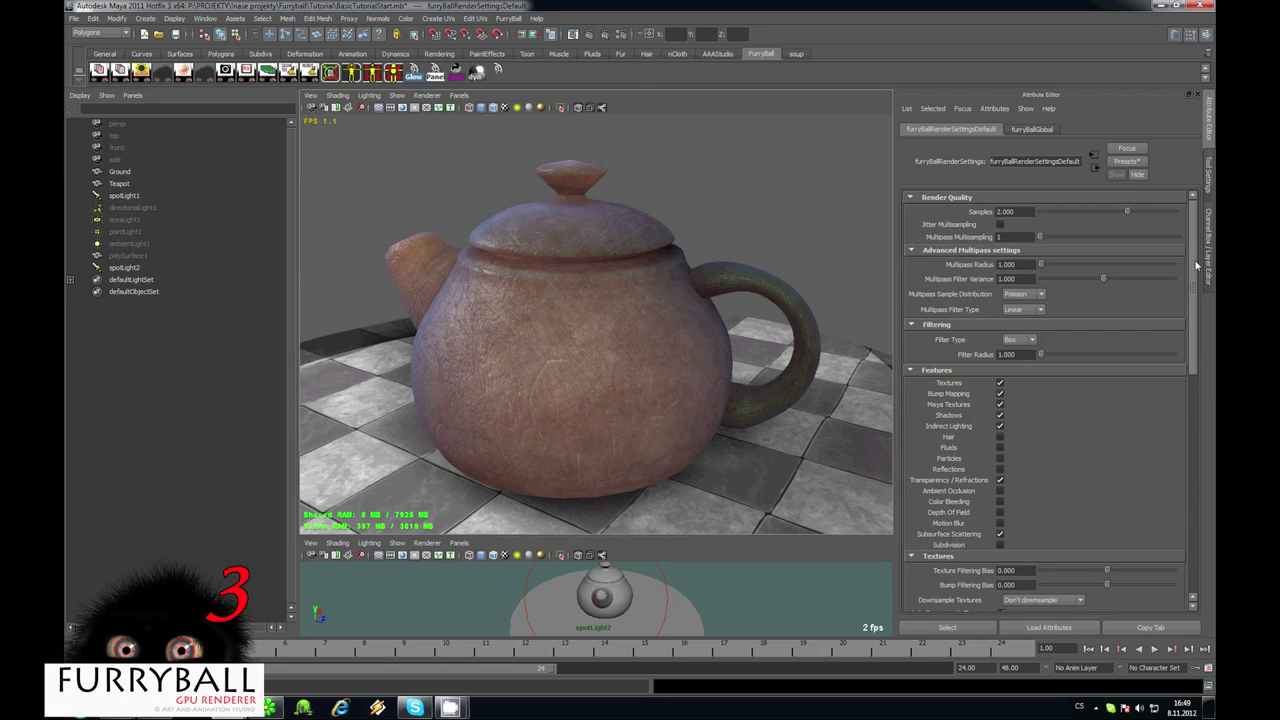
{"action": "left_click", "coordinate": [1000, 491]}
{"action": "left_click", "coordinate": [1000, 501]}
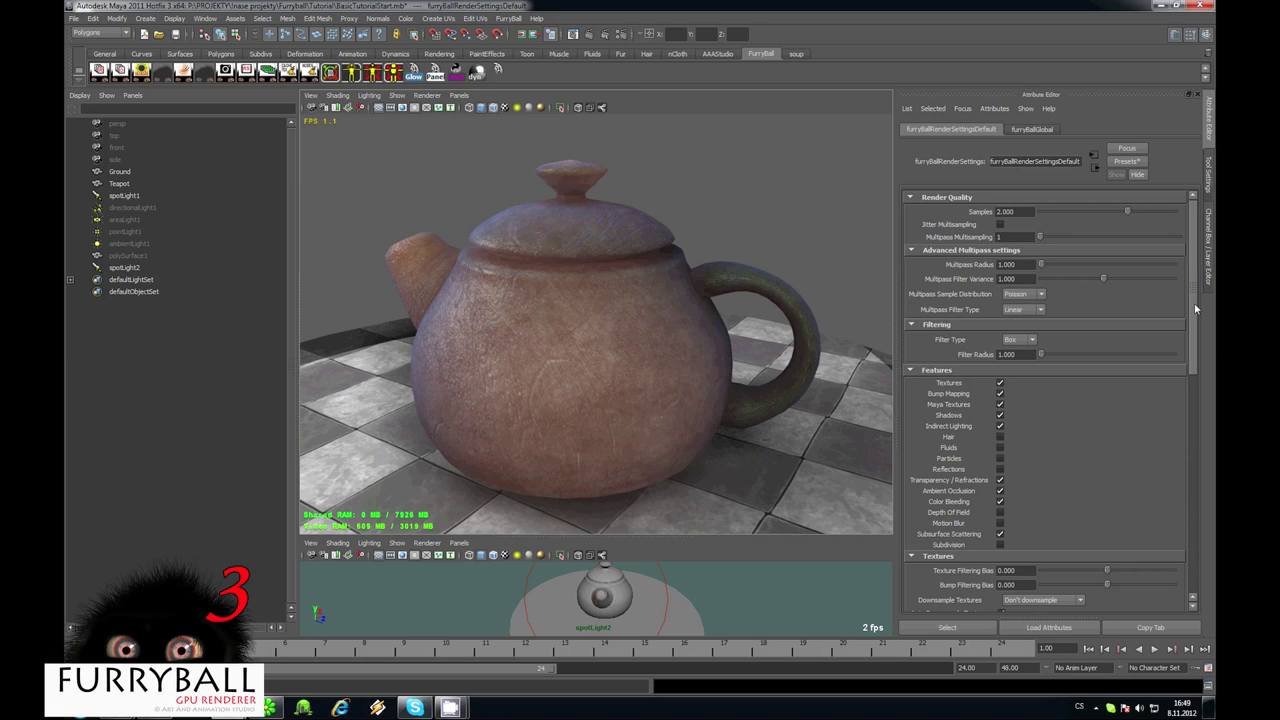
Set the render settings' Output Pass to Ambient Occlusion and orbit the teapot to inspect the pass
{"action": "left_click_drag", "start_coordinate": [1195, 308], "coordinate": [1159, 483]}
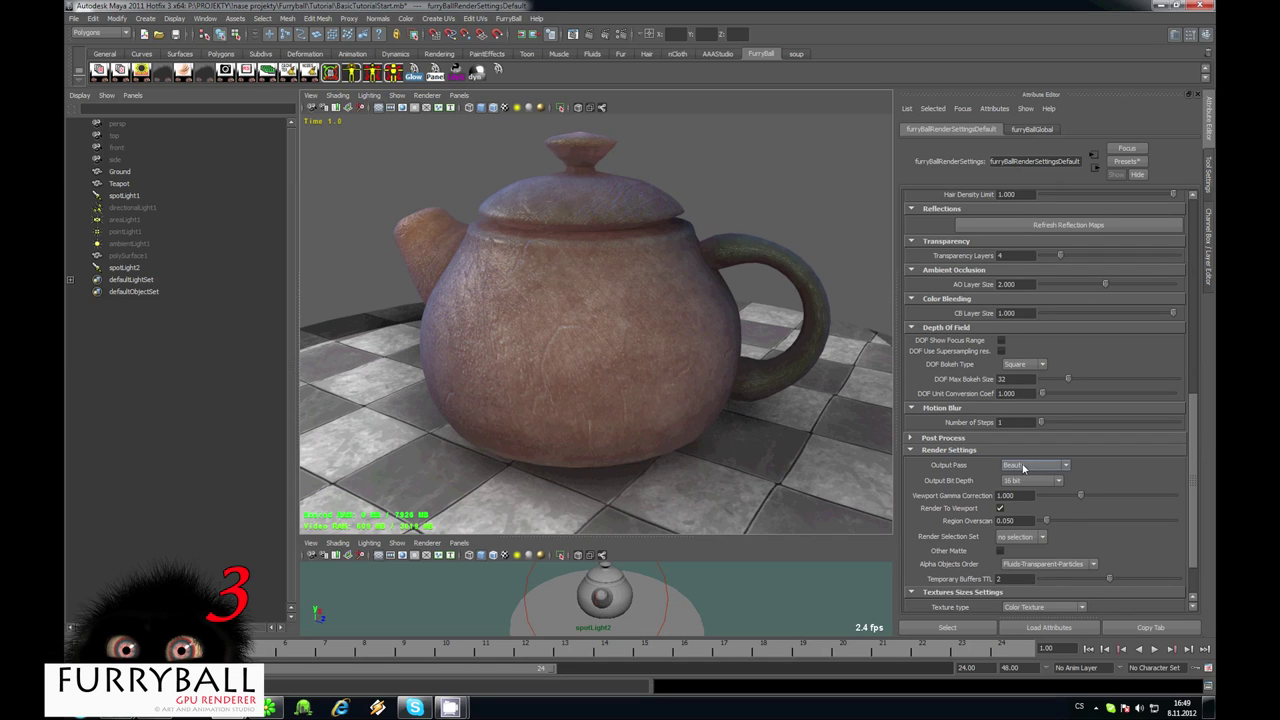
{"action": "left_click", "coordinate": [1024, 467]}
{"action": "left_click", "coordinate": [1035, 538]}
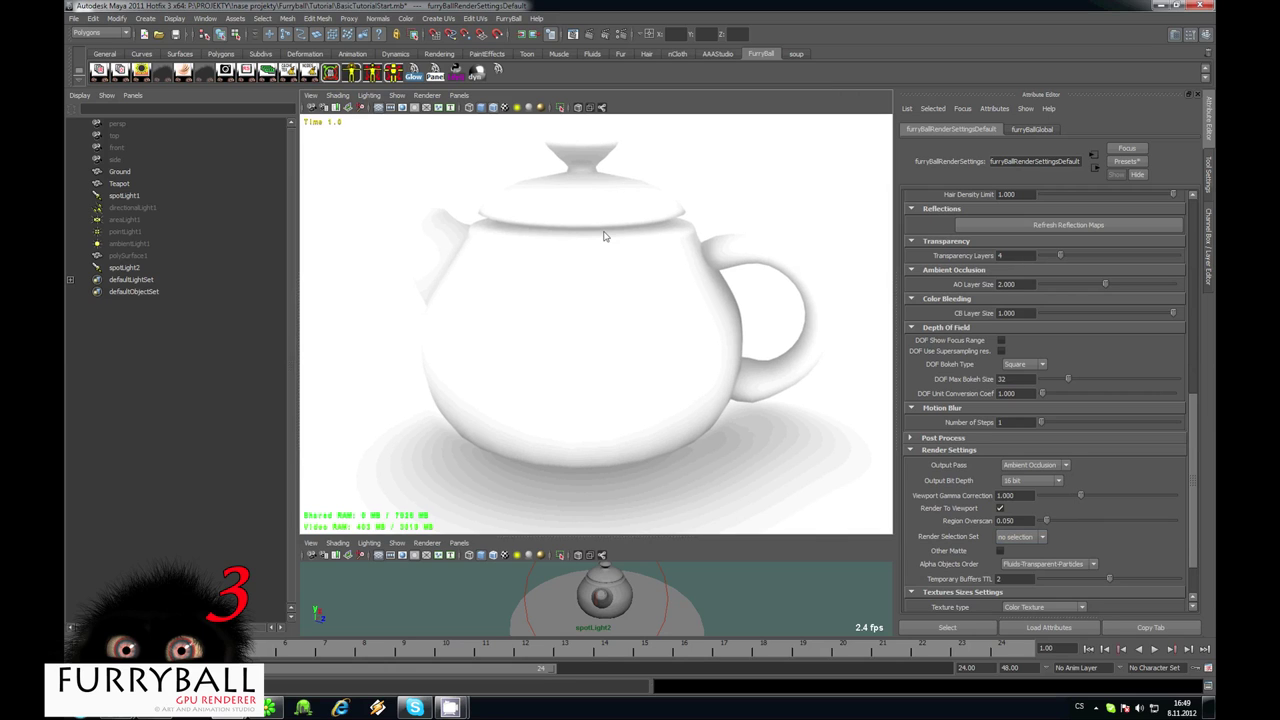
{"action": "left_click_drag", "start_coordinate": [604, 236], "coordinate": [594, 251], "text": "alt"}
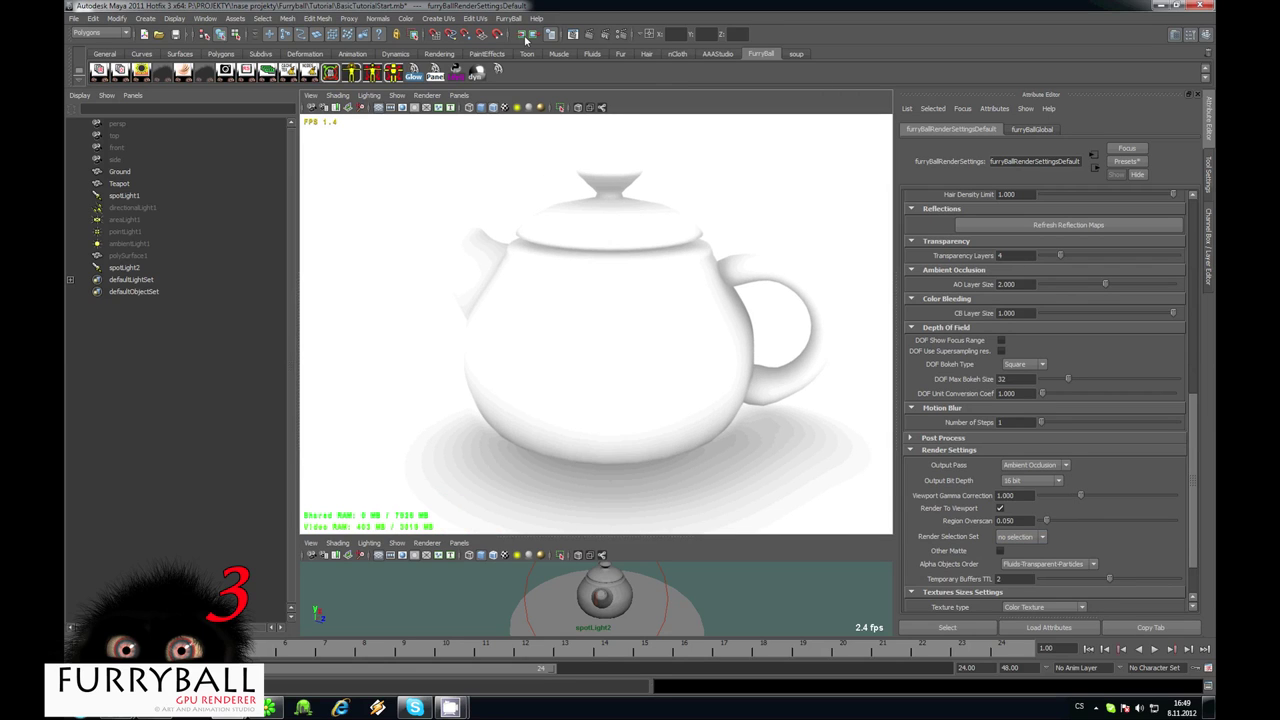
Open the FurryBall GI Settings and set the AO Post Apply Intensity to 2
{"action": "left_click", "coordinate": [512, 20]}
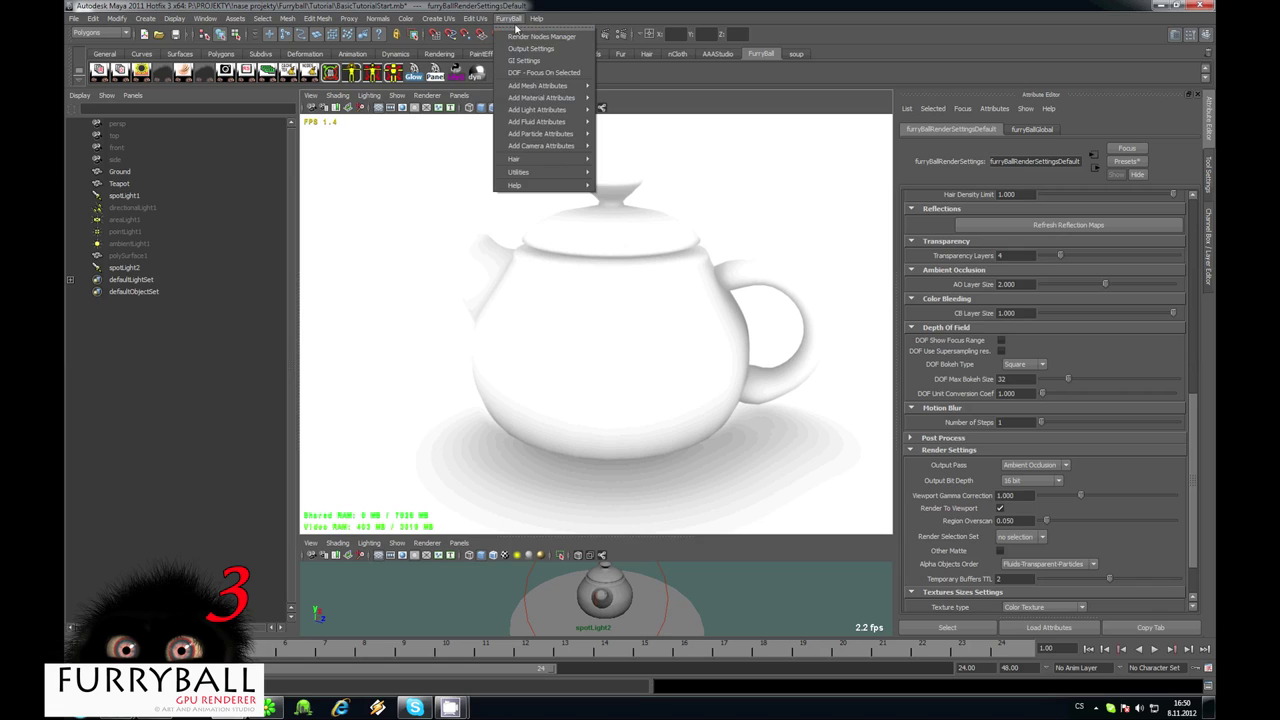
{"action": "left_click", "coordinate": [524, 60]}
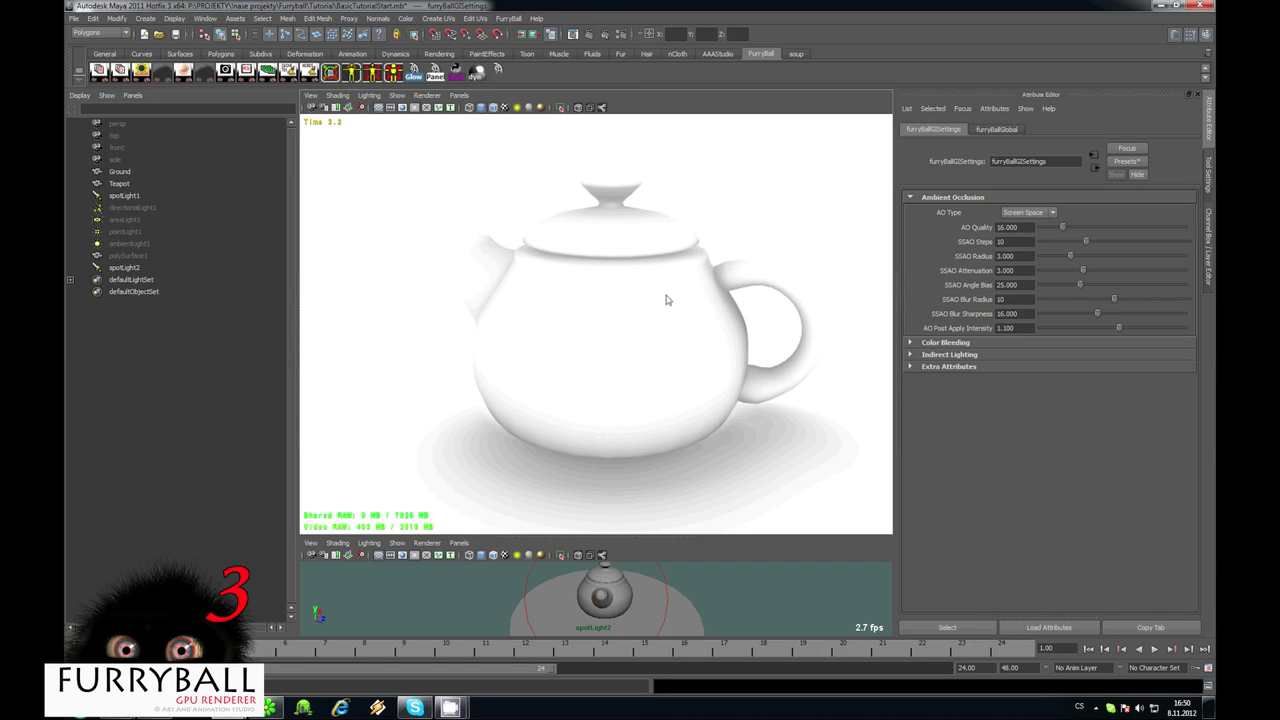
{"action": "left_click", "coordinate": [1002, 243]}
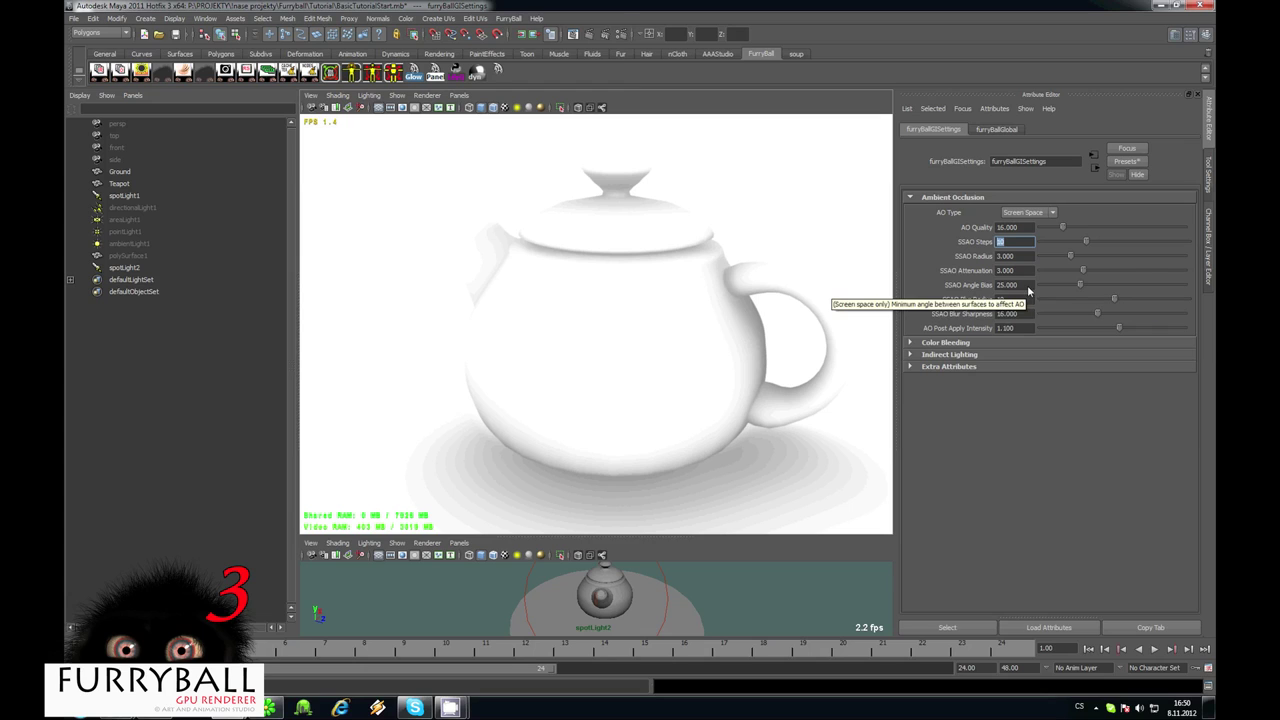
{"action": "left_click", "coordinate": [1010, 285]}
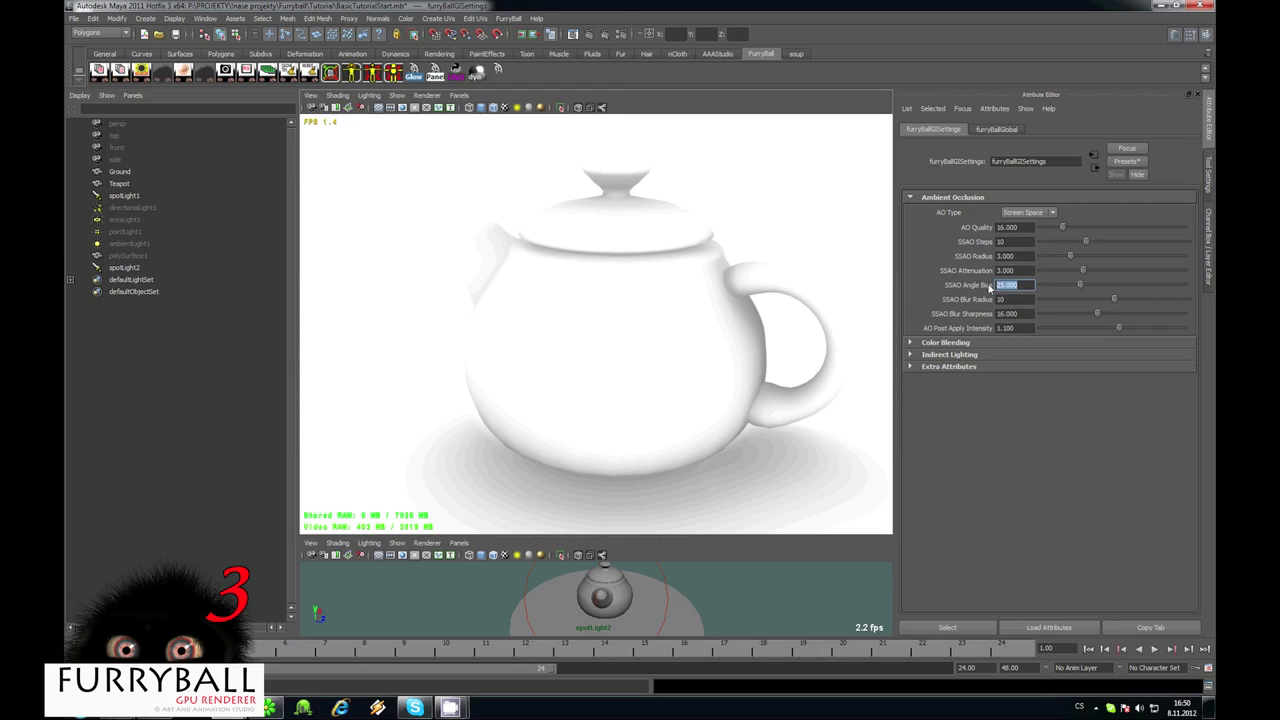
{"action": "left_click", "coordinate": [1007, 329]}
{"action": "type", "text": "2"}
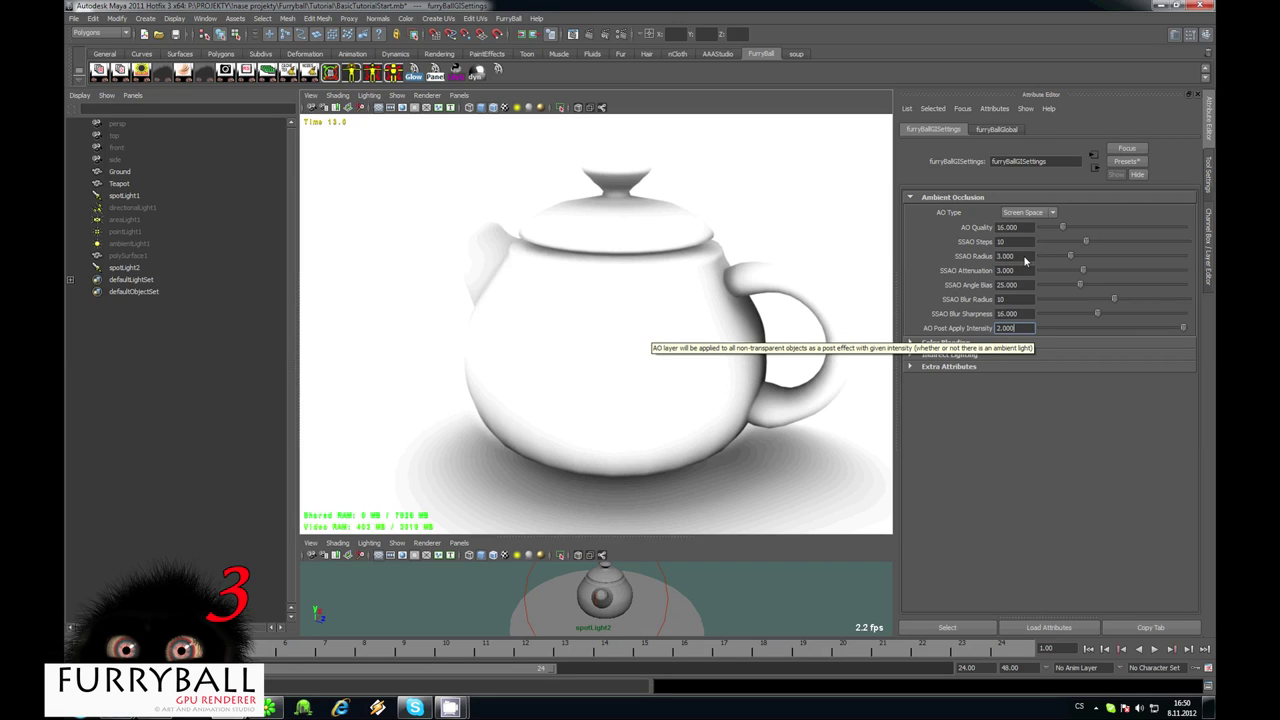
Try an SSAO Radius of 1 and set it back to 3
{"action": "left_click", "coordinate": [1005, 256]}
{"action": "type", "text": "1"}
{"action": "key", "text": "Return"}
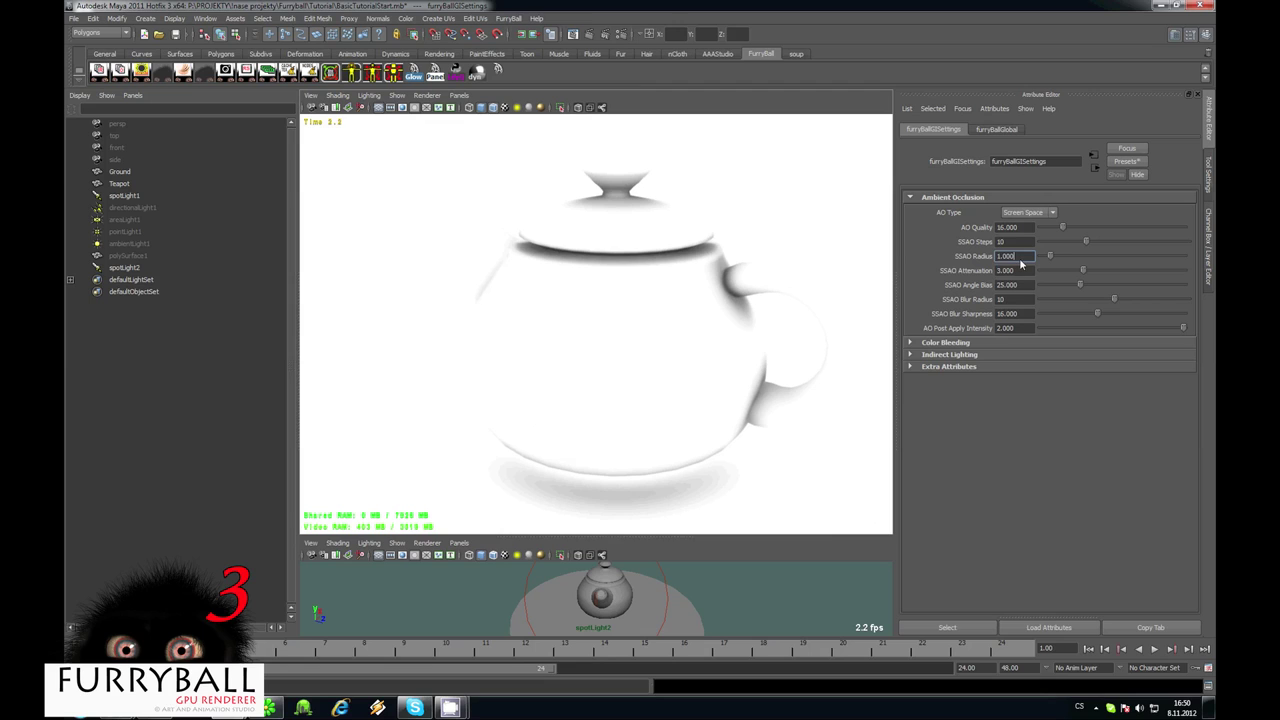
{"action": "left_click_drag", "start_coordinate": [1020, 260], "coordinate": [848, 270]}
{"action": "type", "text": "3"}
{"action": "key", "text": "Return"}
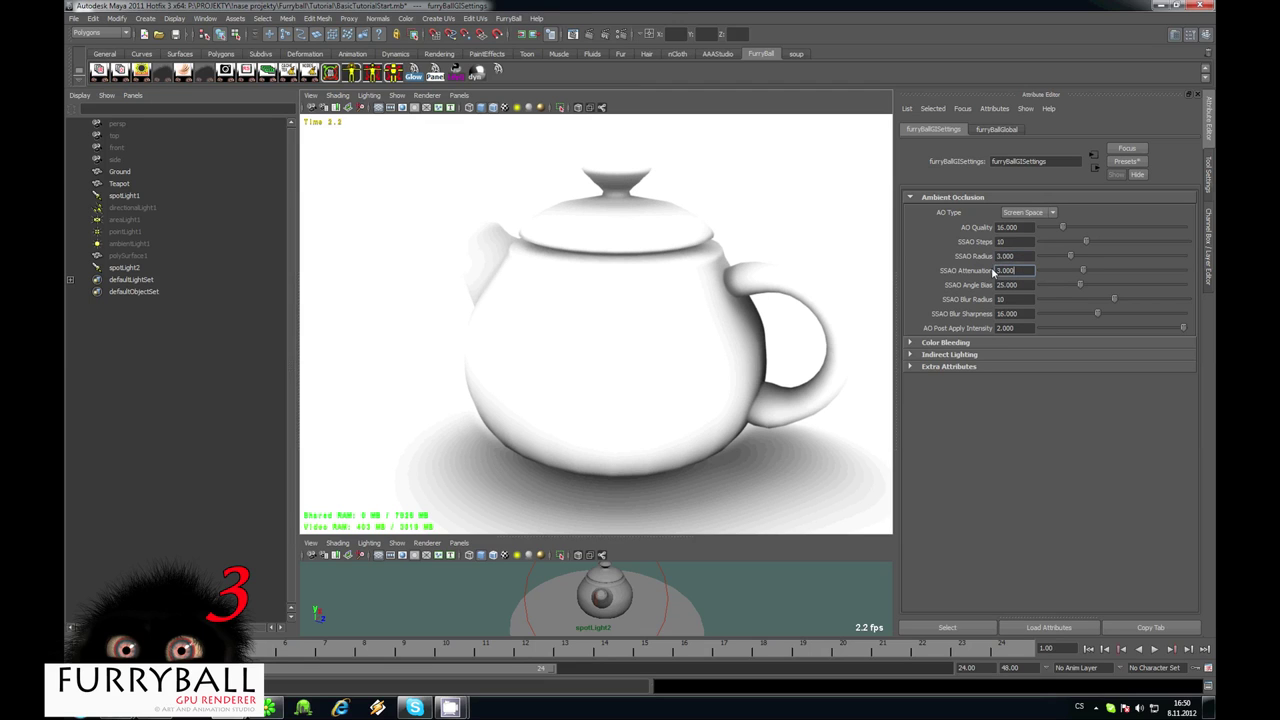
Try an SSAO Attenuation of 5, raise it to 10 and check the occlusion from a different distance
{"action": "left_click", "coordinate": [1018, 271]}
{"action": "type", "text": "5"}
{"action": "key", "text": "Return"}
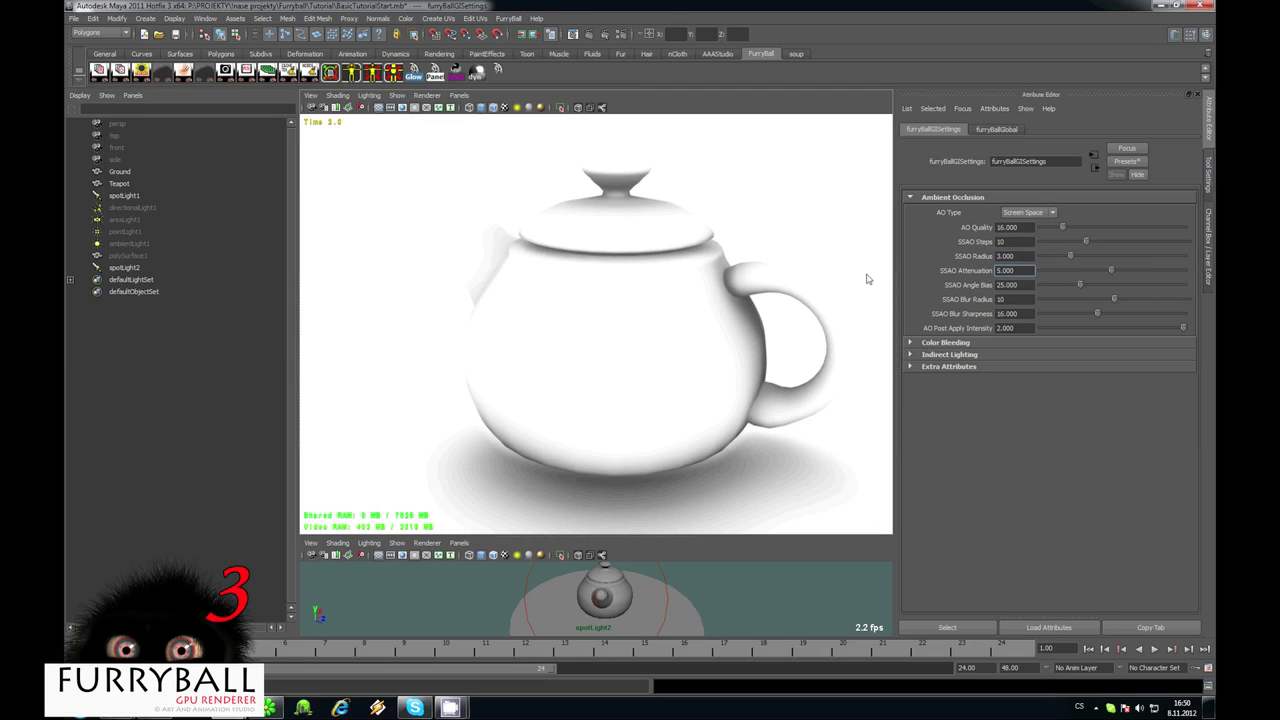
{"action": "type", "text": "10"}
{"action": "key", "text": "Return"}
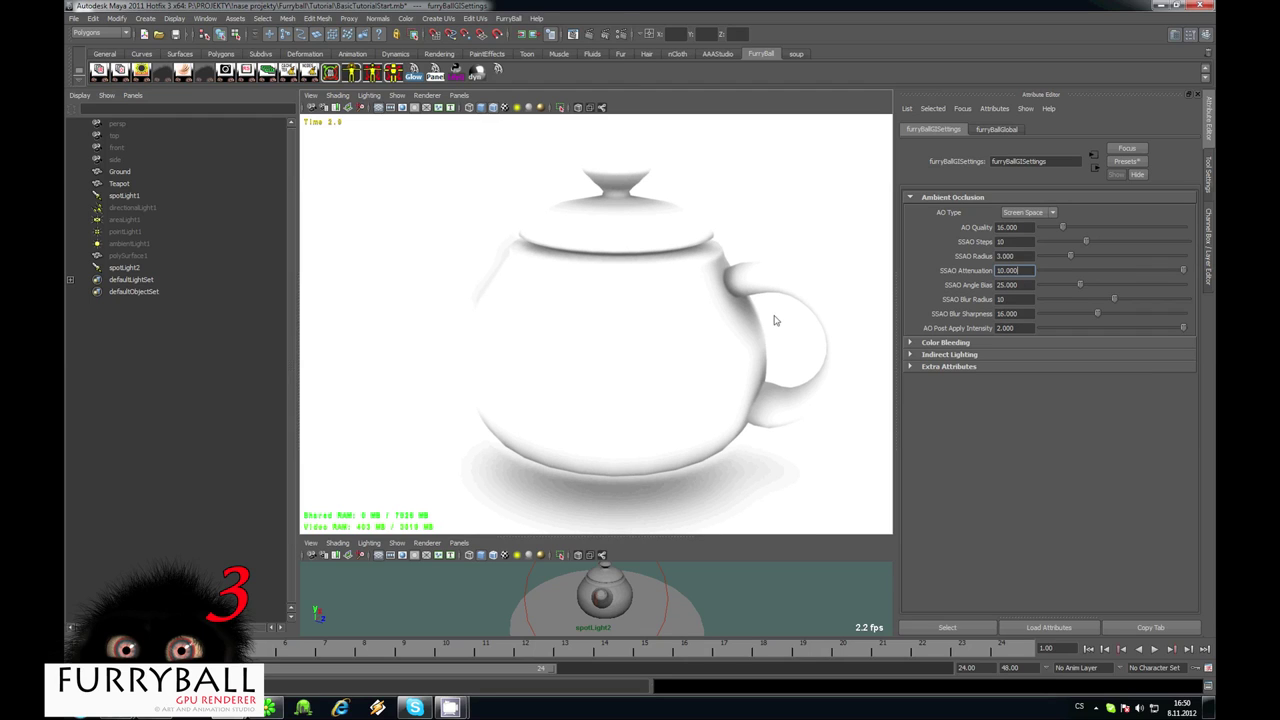
{"action": "right_click_drag", "start_coordinate": [678, 353], "coordinate": [655, 319], "text": "alt"}
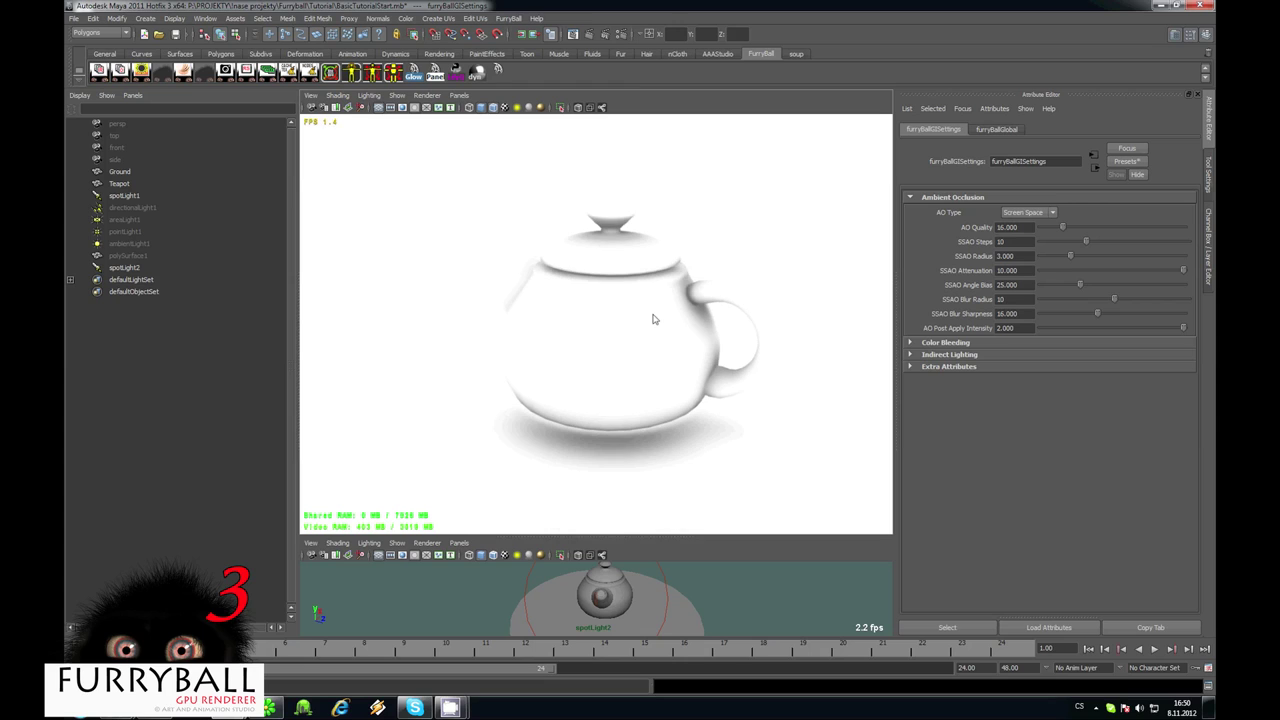
{"action": "scroll", "coordinate": [834, 331], "scroll_direction": "up", "scroll_amount": 2}
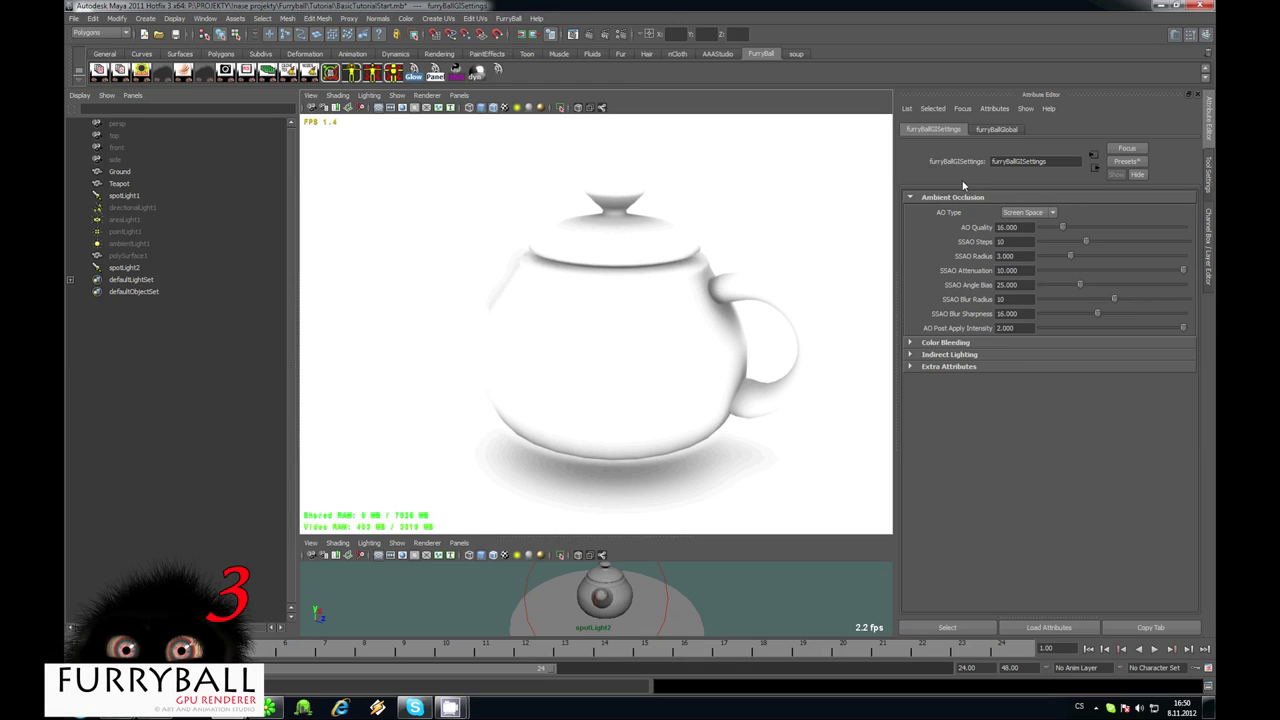
Collapse the Ambient Occlusion settings, return to the render settings and set the Output Pass to Color Bleeding
{"action": "left_click", "coordinate": [945, 197]}
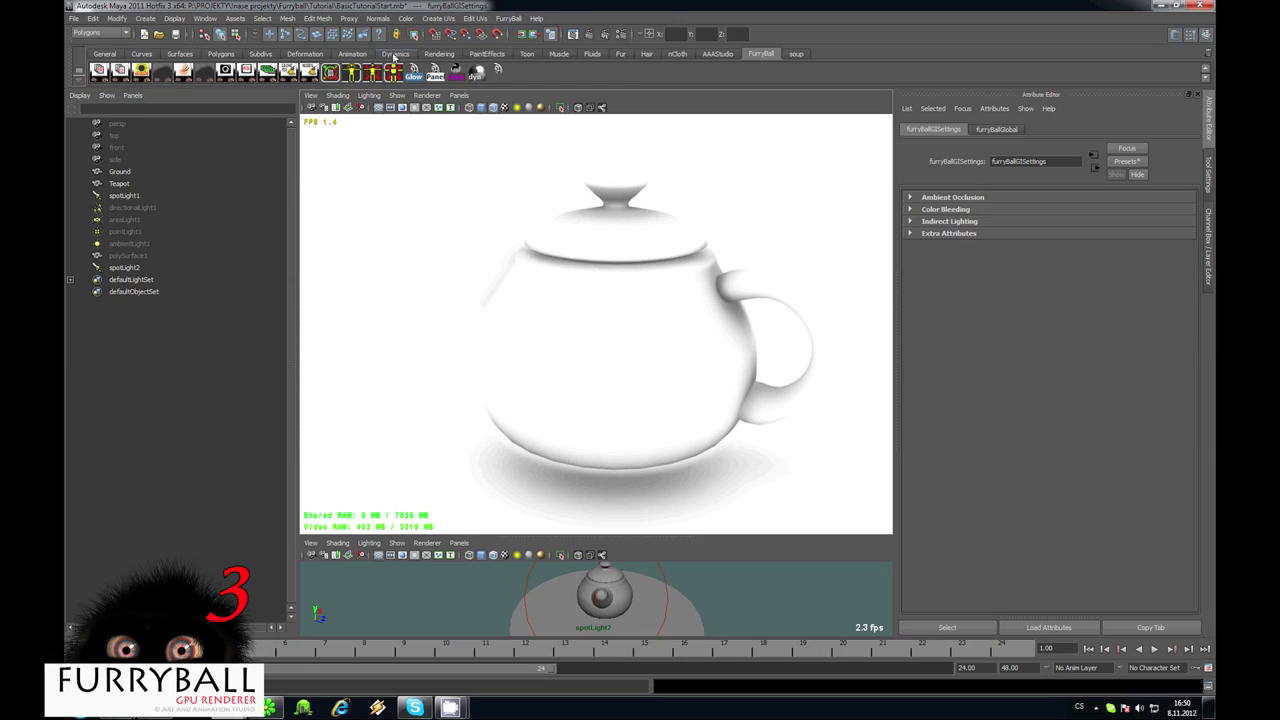
{"action": "left_click", "coordinate": [248, 74]}
{"action": "left_click", "coordinate": [1035, 465]}
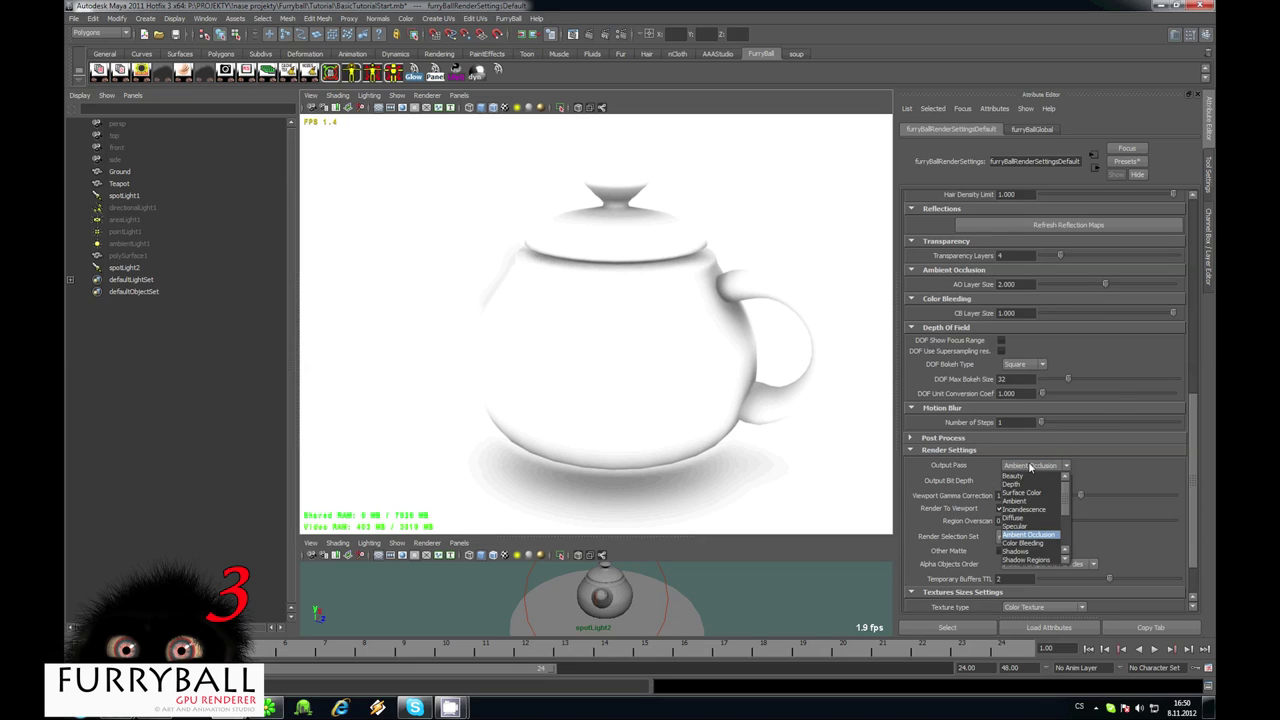
{"action": "left_click", "coordinate": [1025, 543]}
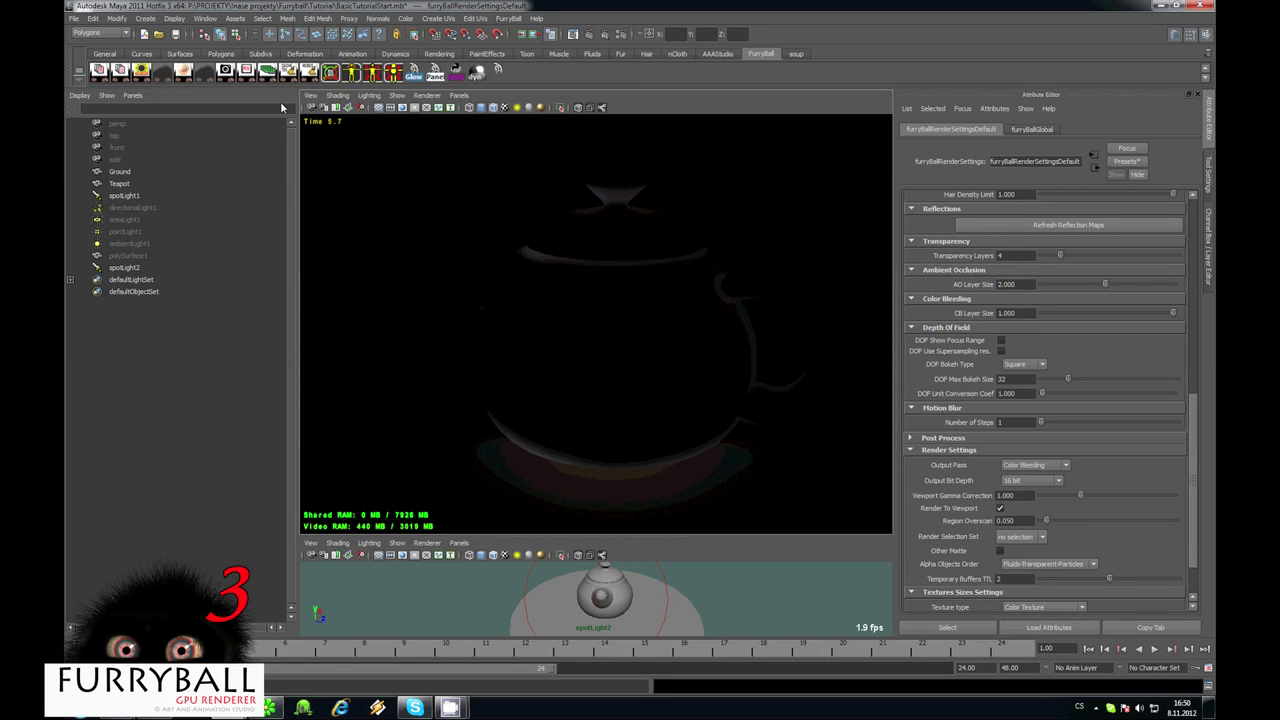
Open the FurryBall GI Settings, expand Color Bleeding and set the CB Radius to 10
{"action": "left_click", "coordinate": [509, 18]}
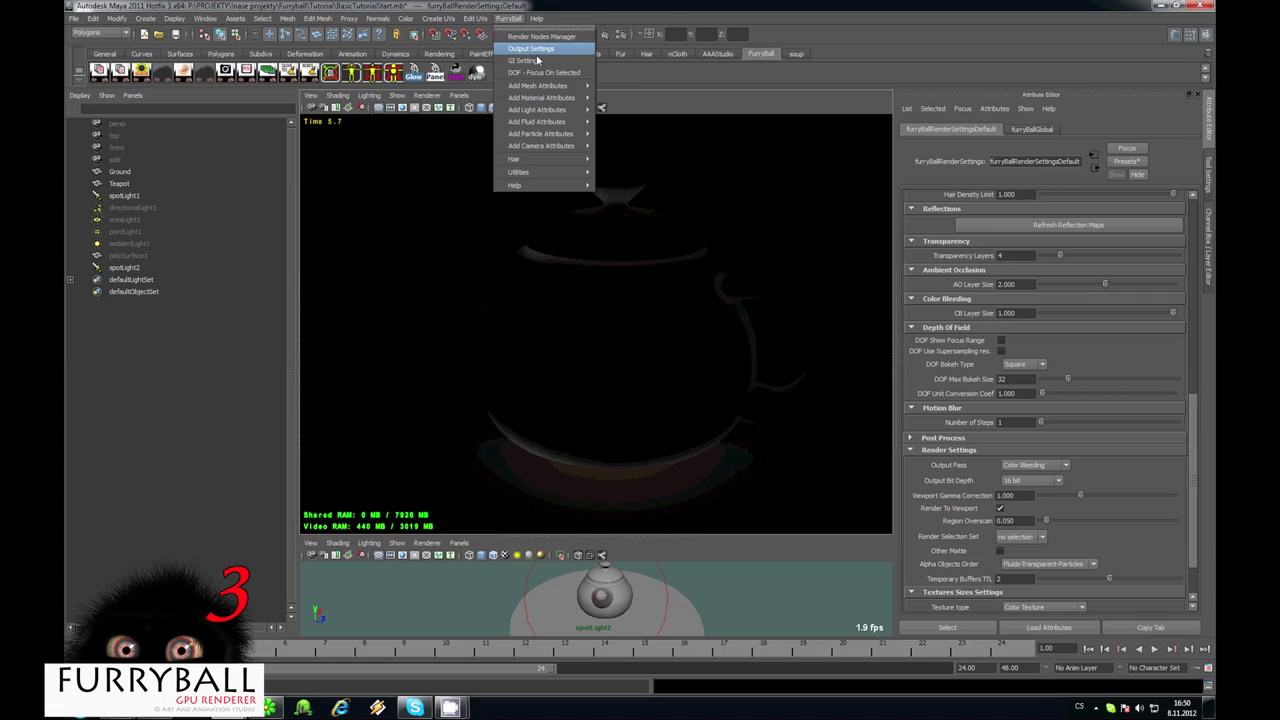
{"action": "left_click", "coordinate": [522, 61]}
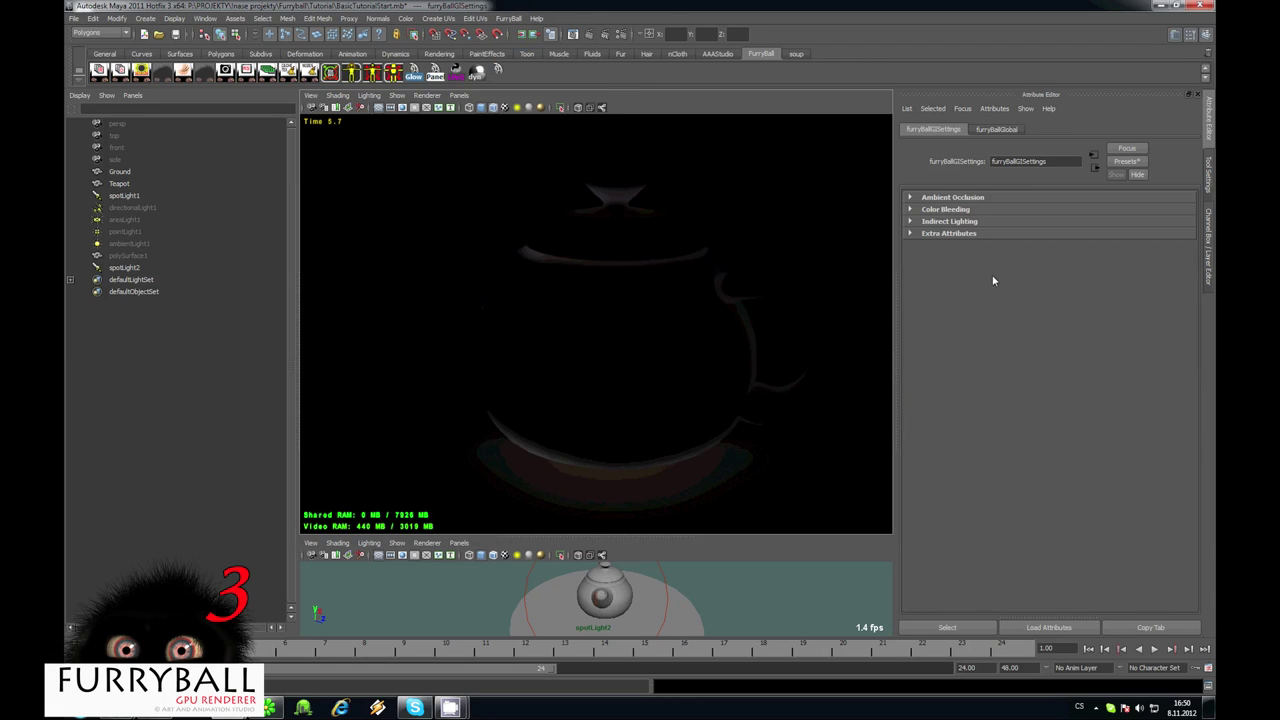
{"action": "left_click", "coordinate": [950, 210]}
{"action": "left_click_drag", "start_coordinate": [1017, 253], "coordinate": [870, 265]}
{"action": "type", "text": "10"}
{"action": "key", "text": "Return"}
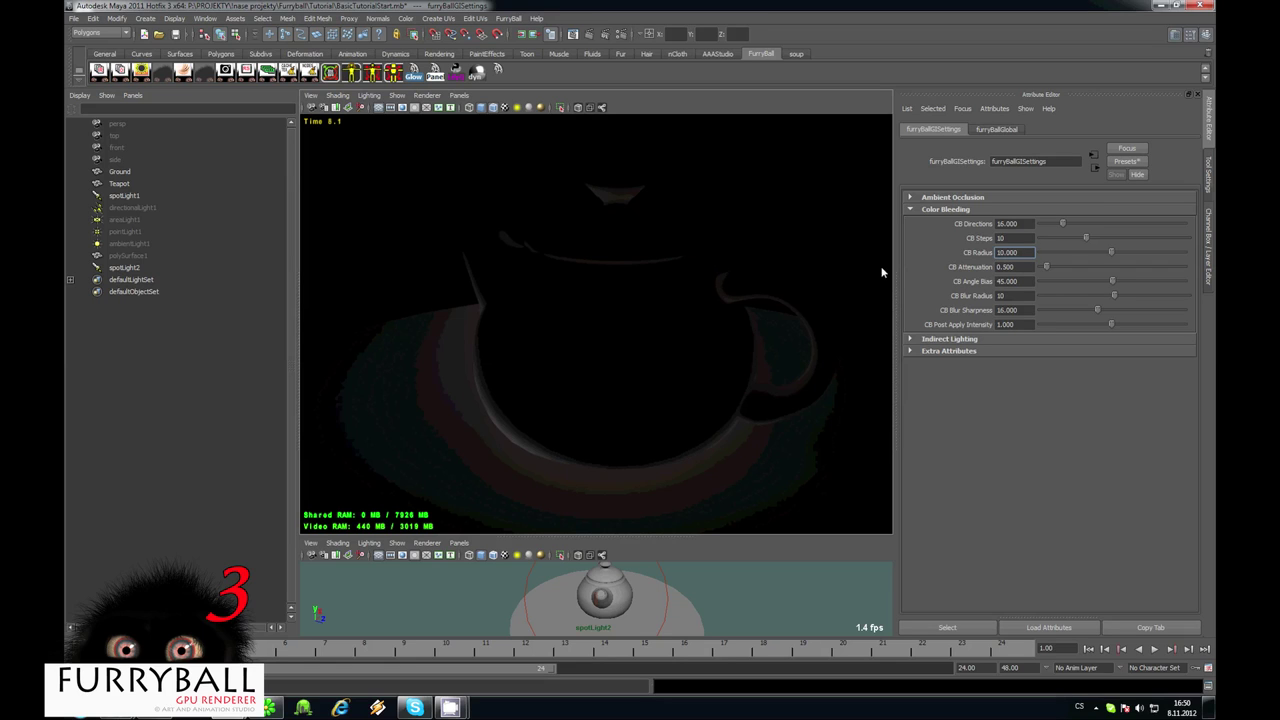
Set the CB Angle Bias to 5, Radius and Blur Radius to 15, Attenuation to 3 and Post Apply Intensity to 0.3
{"action": "left_click", "coordinate": [1018, 281]}
{"action": "type", "text": "5"}
{"action": "key", "text": "Return"}
{"action": "left_click", "coordinate": [1020, 325]}
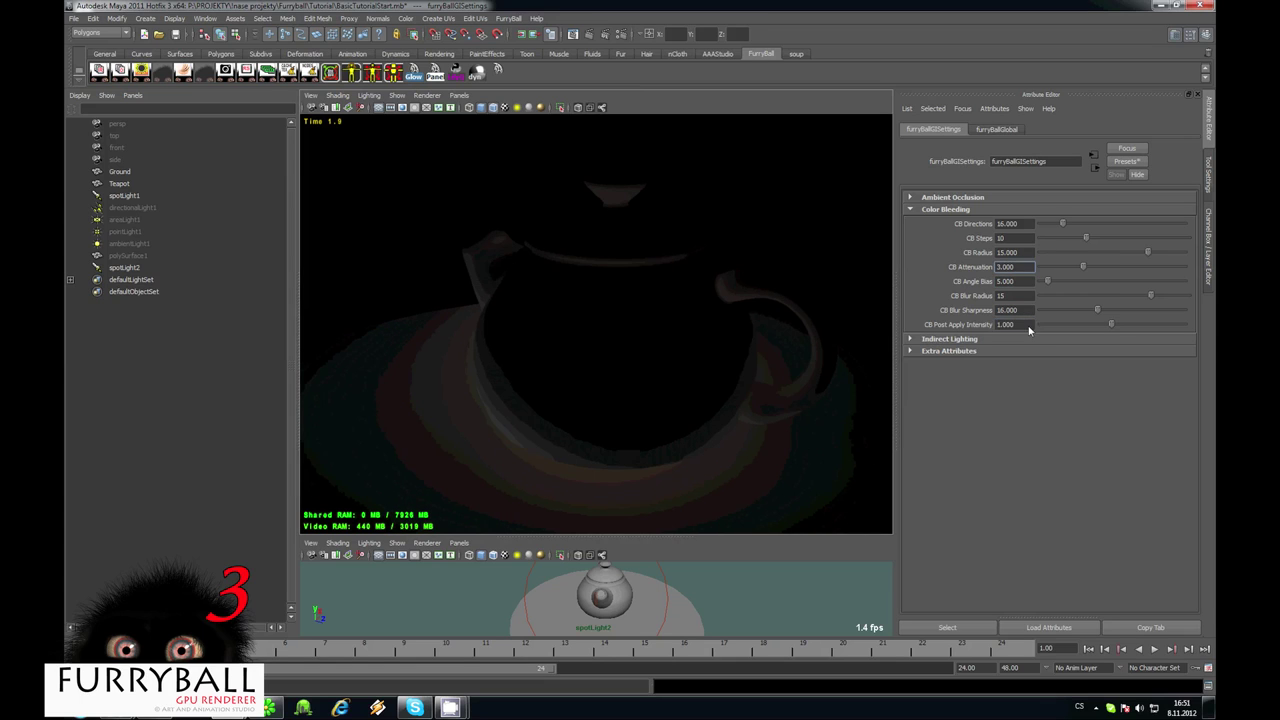
{"action": "type", "text": "0.300"}
{"action": "key", "text": "Return"}
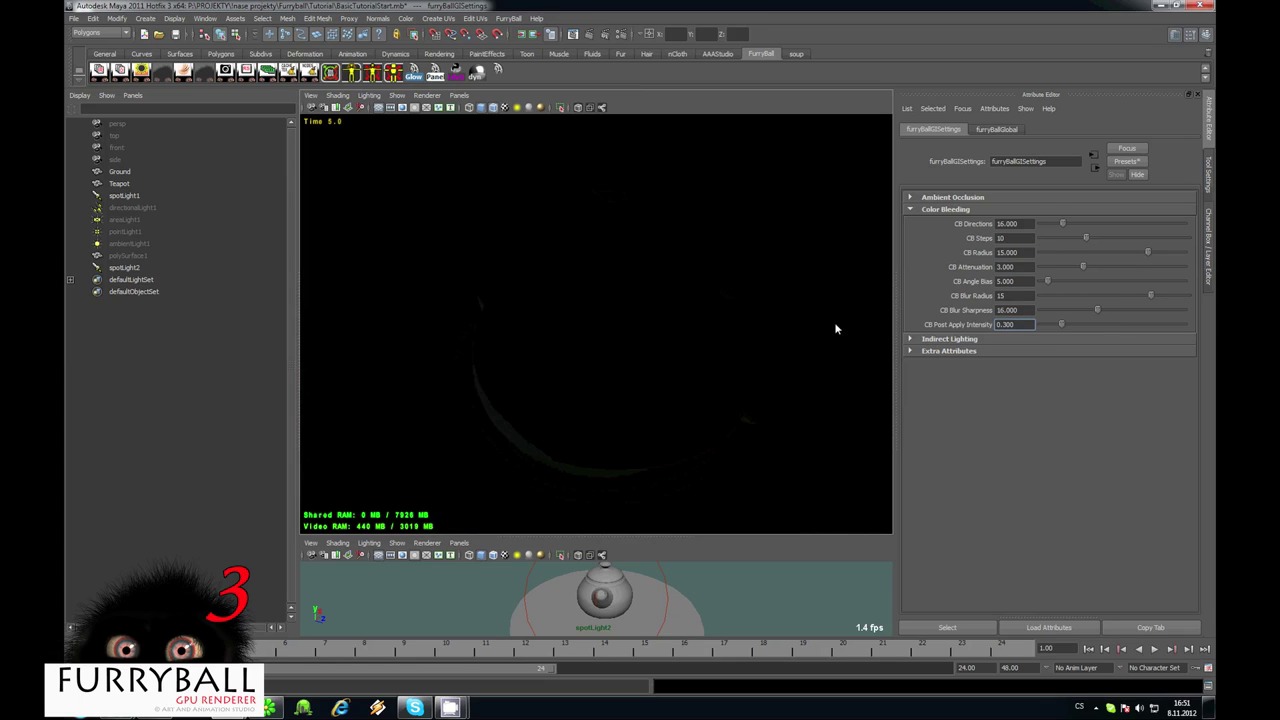
{"action": "double_click", "coordinate": [1006, 325]}
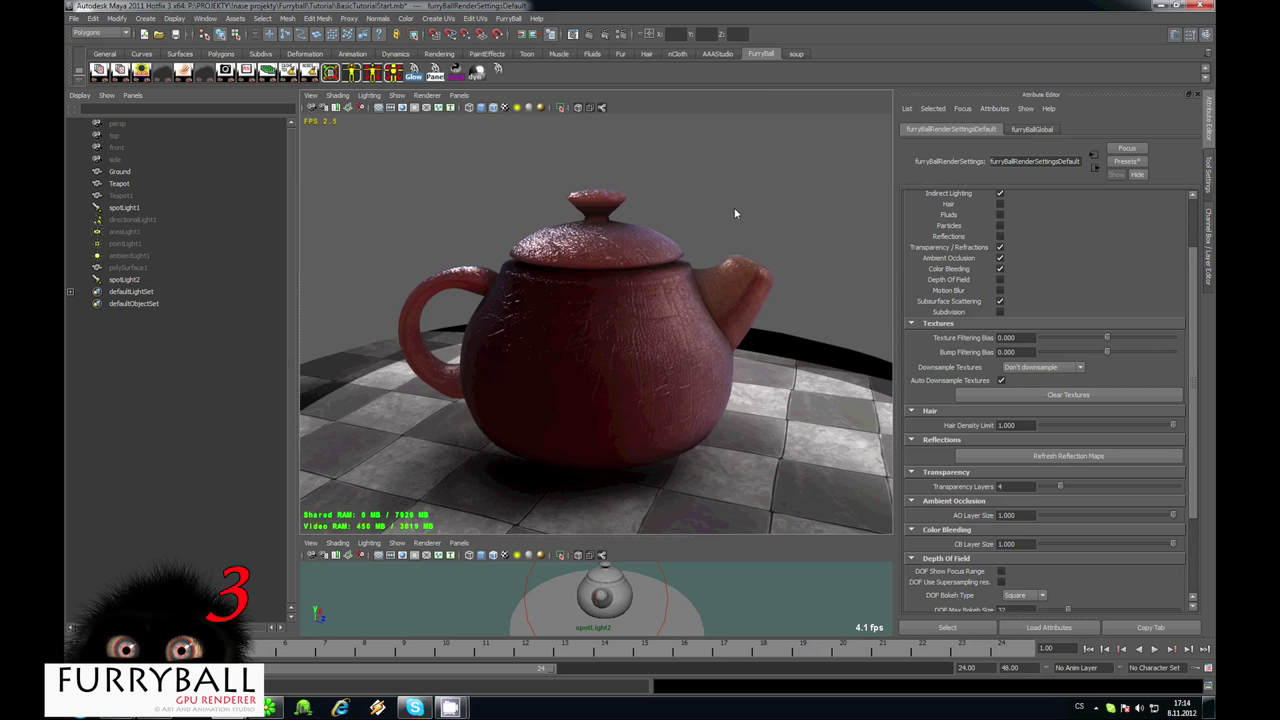
Select the teapot and add new FurryBall mesh attributes to it
{"action": "mouse_move", "coordinate": [763, 237]}
{"action": "left_mouse_down", "text": "alt"}
{"action": "mouse_move", "coordinate": [719, 286]}
{"action": "mouse_move", "coordinate": [640, 296]}
{"action": "left_mouse_up", "text": "alt"}
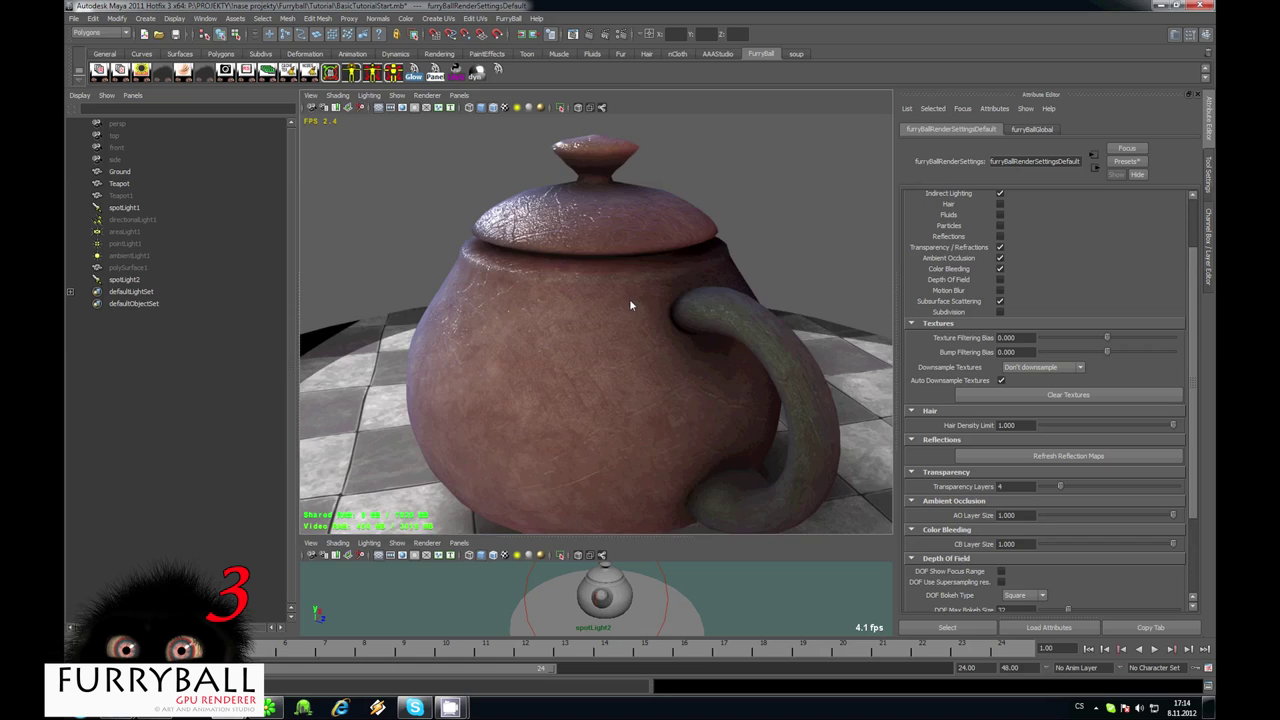
{"action": "left_click_drag", "start_coordinate": [631, 297], "coordinate": [586, 131], "text": "alt"}
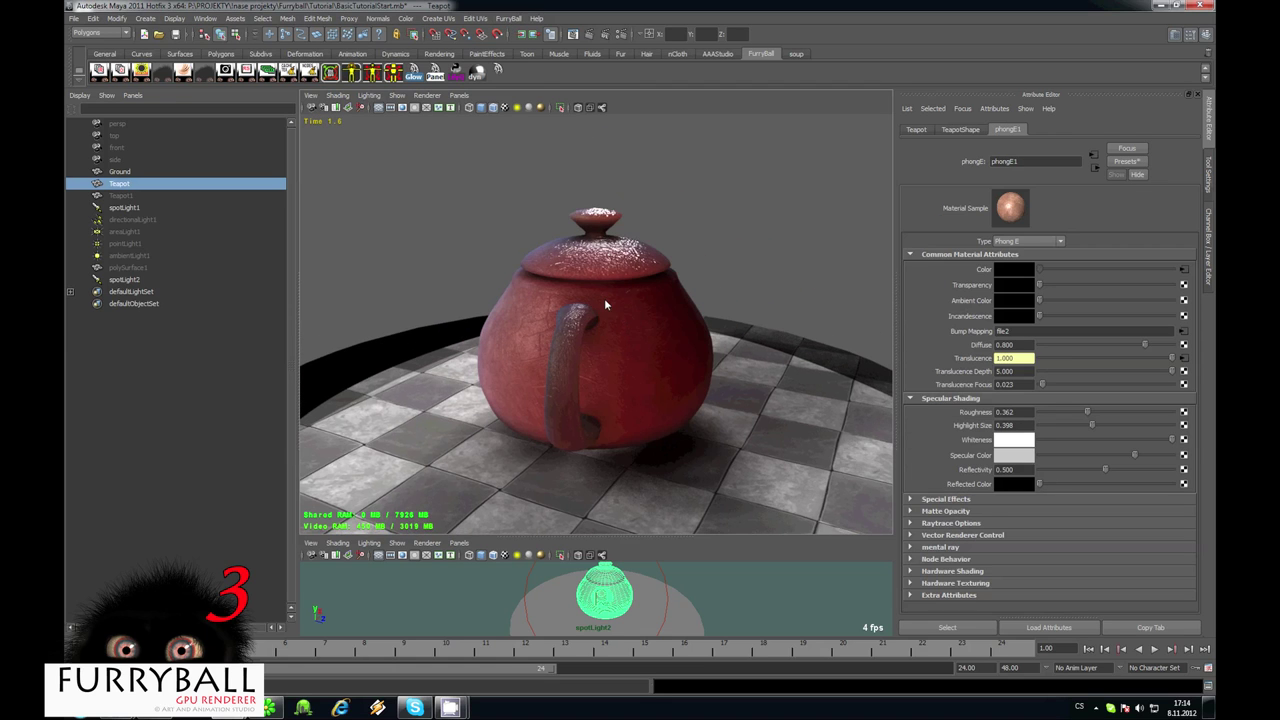
{"action": "scroll", "coordinate": [603, 306], "scroll_direction": "up", "scroll_amount": 2}
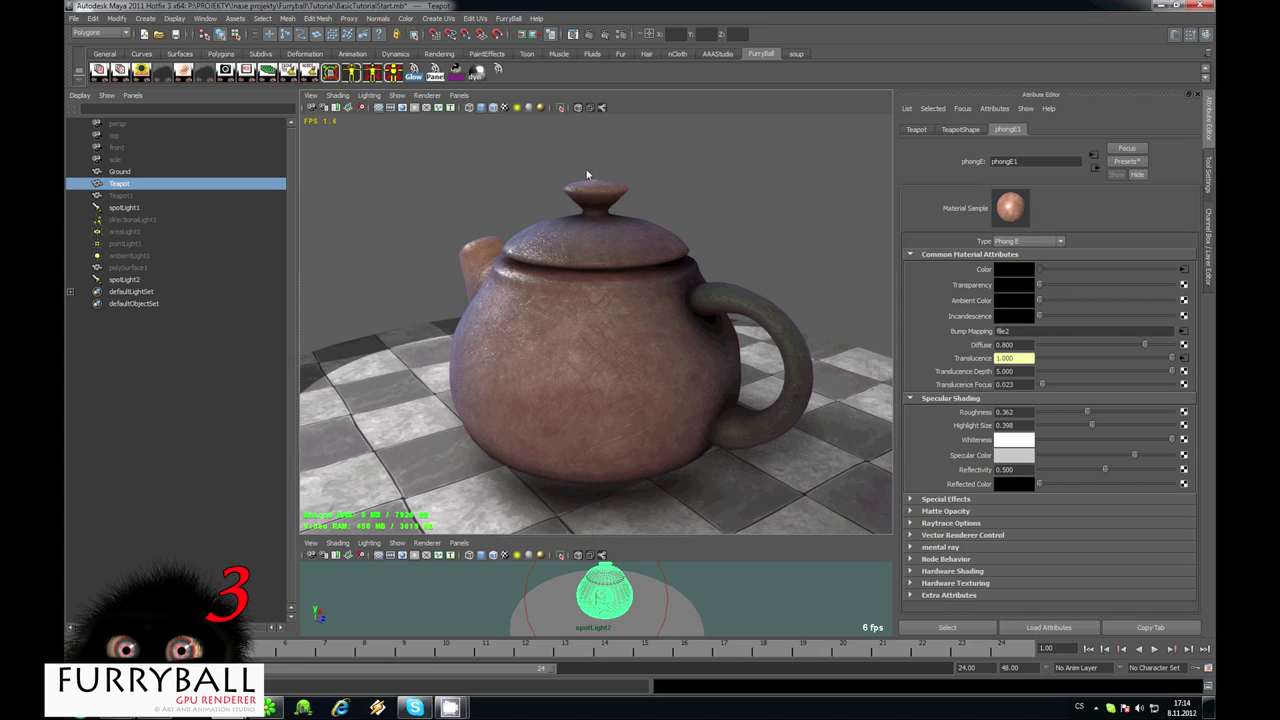
{"action": "left_click", "coordinate": [507, 19]}
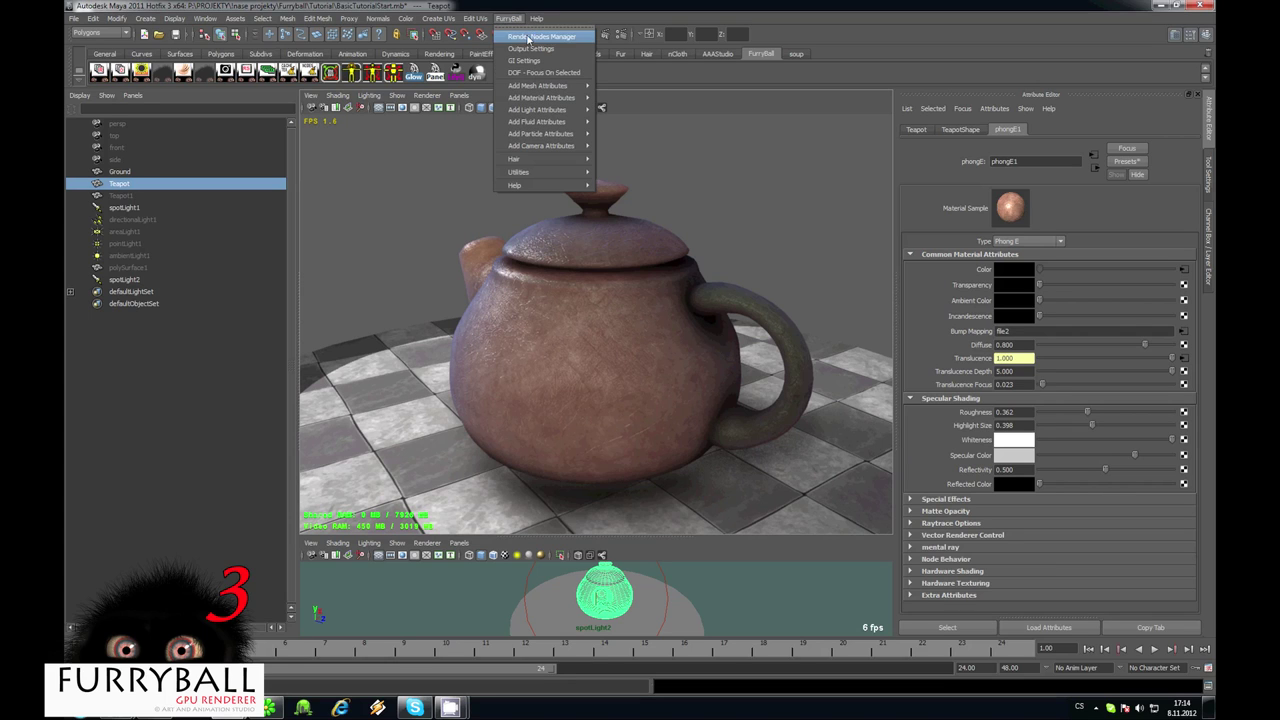
{"action": "mouse_move", "coordinate": [547, 88]}
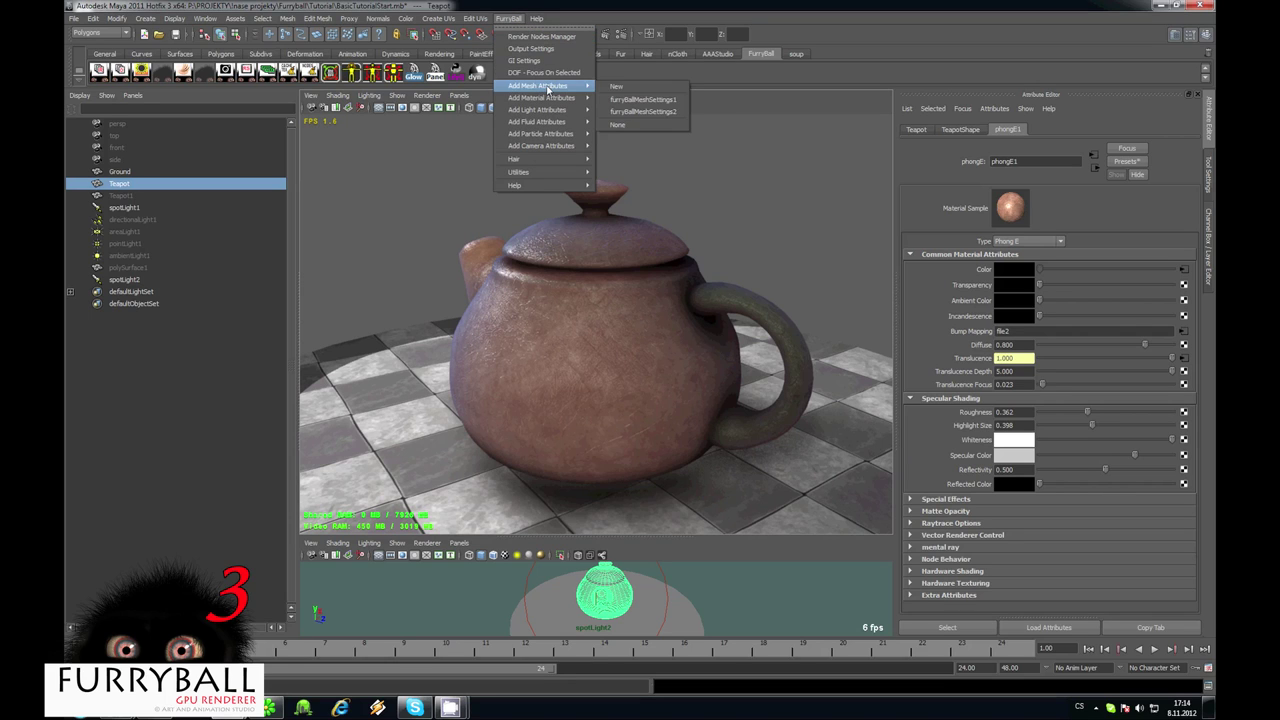
{"action": "left_click", "coordinate": [617, 87]}
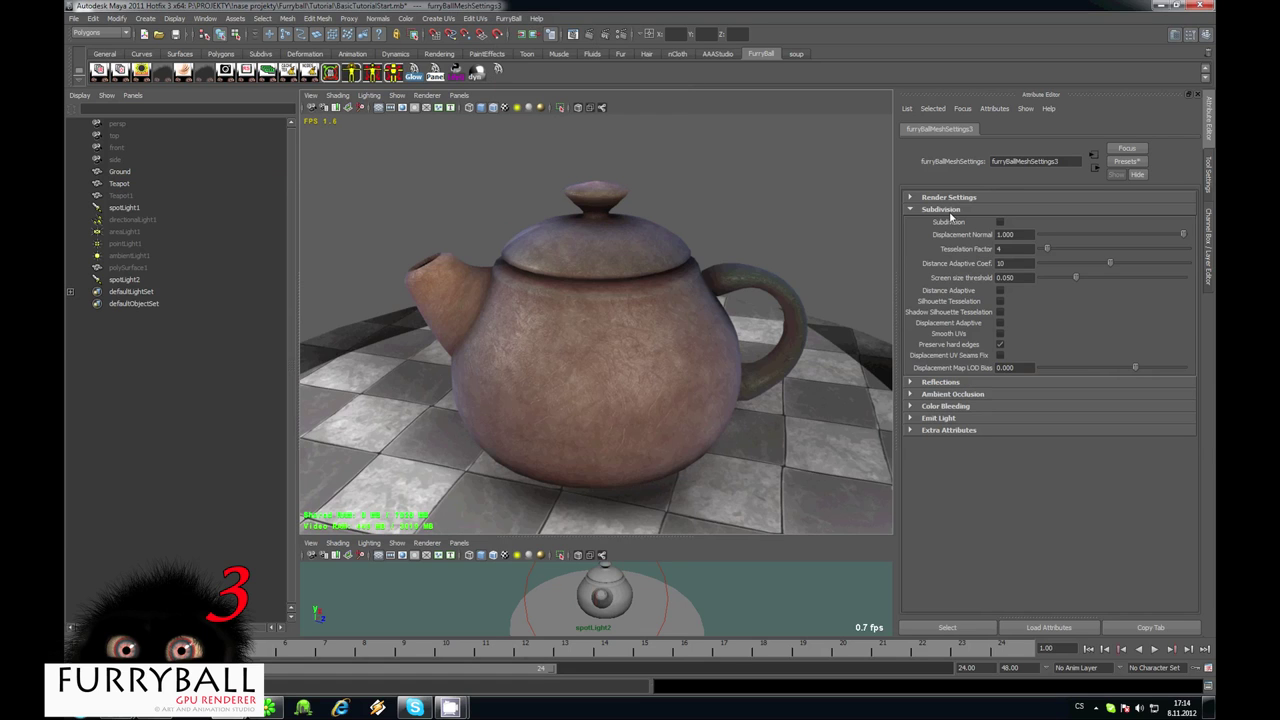
Collapse Subdivision in the new mesh settings, examine the Render Settings options such as Always solid in DoF, and collapse them again
{"action": "left_click", "coordinate": [950, 209]}
{"action": "left_click", "coordinate": [950, 198]}
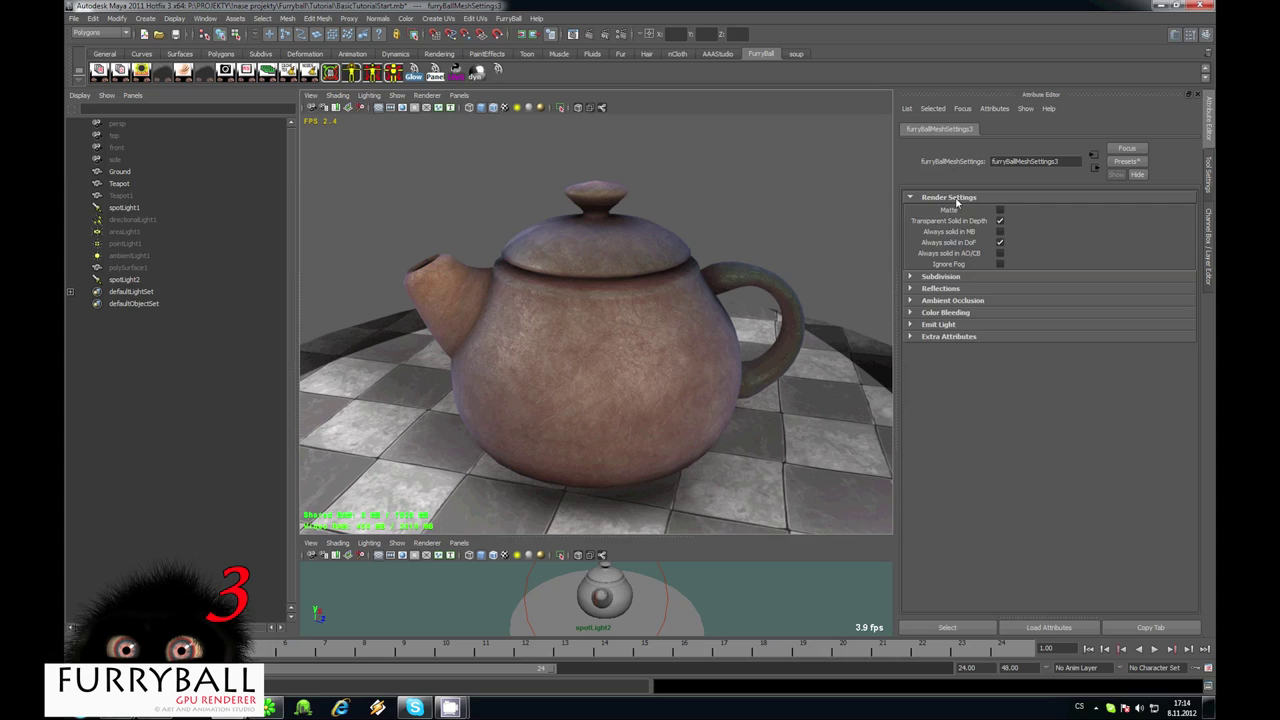
{"action": "left_click", "coordinate": [1001, 242]}
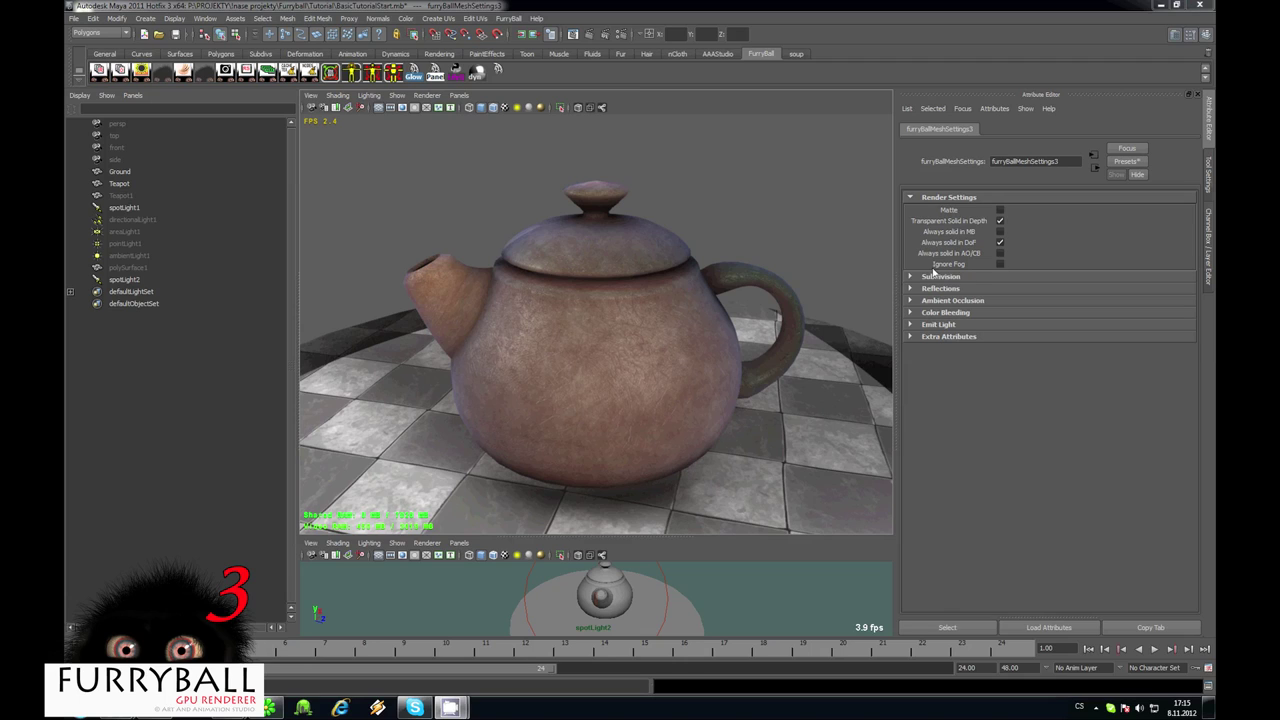
{"action": "left_click", "coordinate": [999, 241]}
{"action": "left_click", "coordinate": [932, 197]}
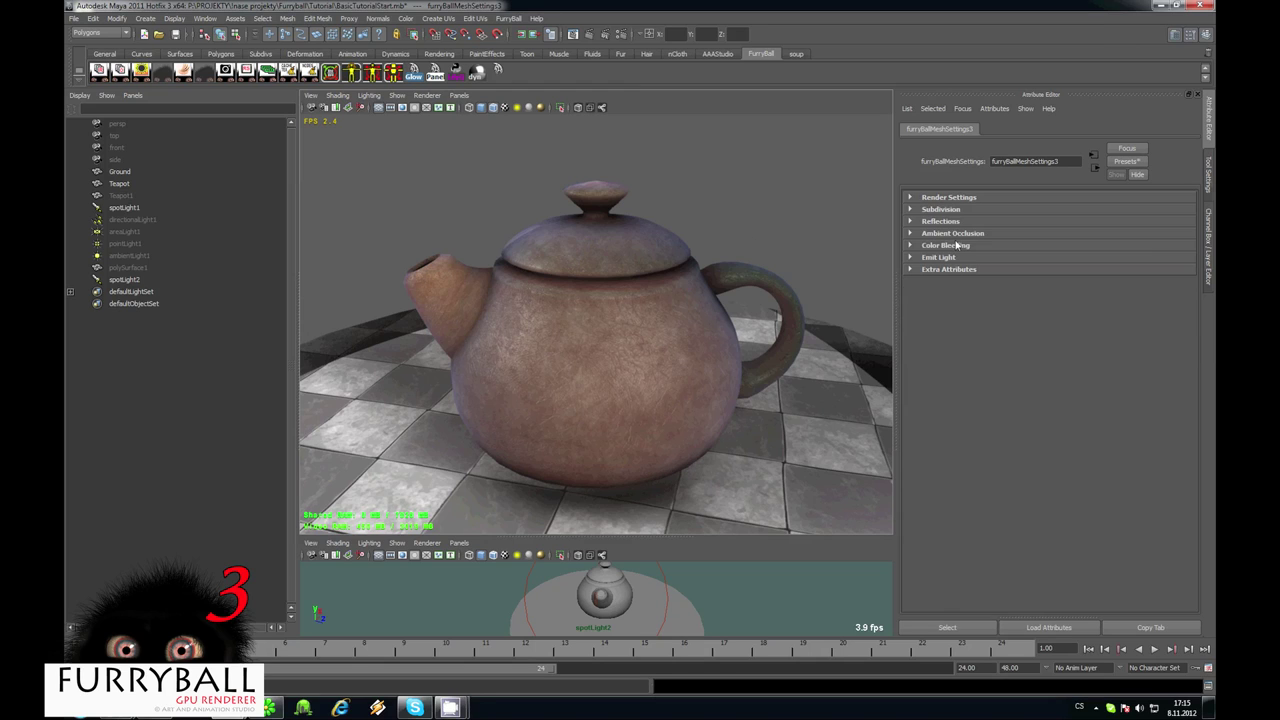
Examine the per-mesh Ambient Occlusion, Color Bleeding and Emit Light settings
{"action": "left_click", "coordinate": [946, 234]}
{"action": "left_click", "coordinate": [948, 277]}
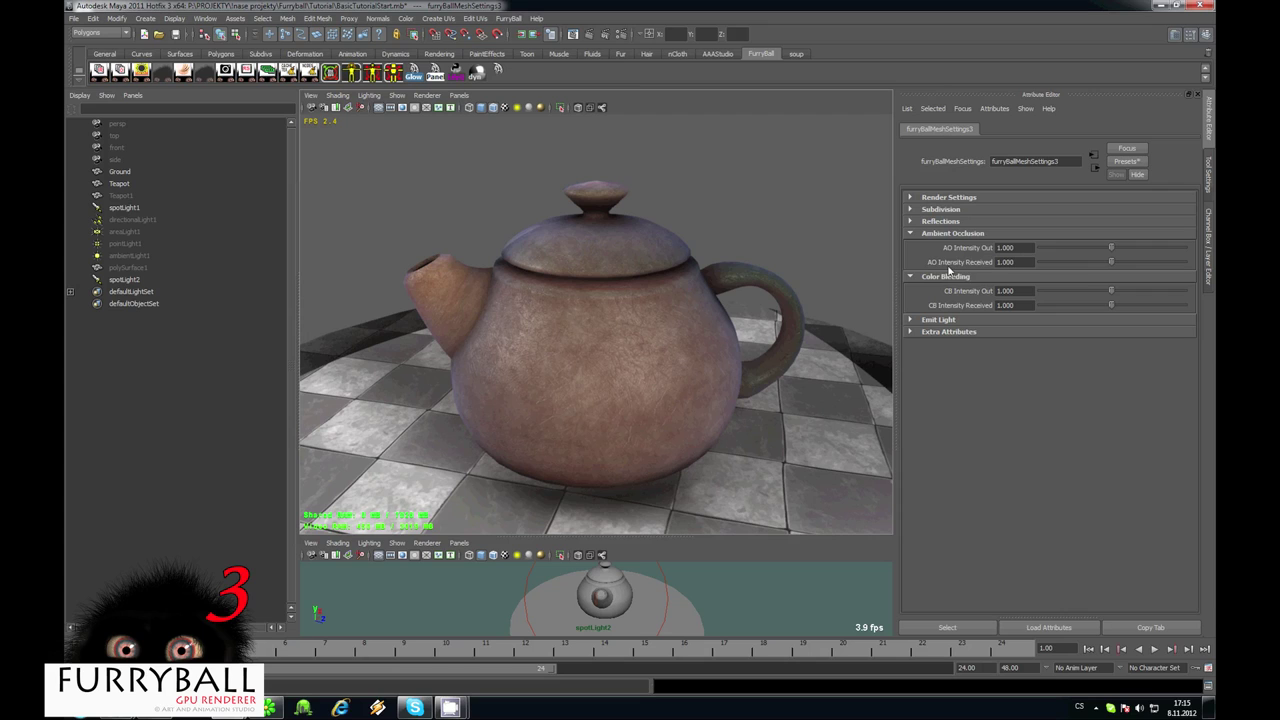
{"action": "left_click", "coordinate": [936, 278]}
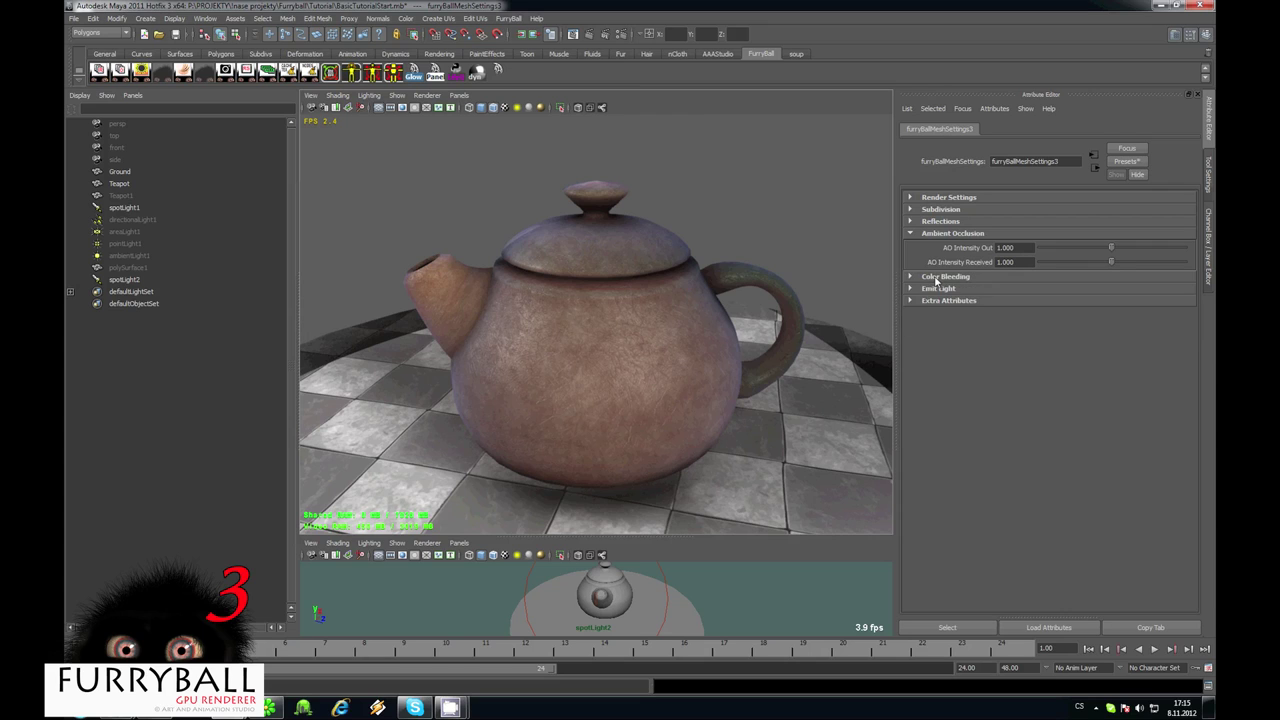
{"action": "left_click", "coordinate": [936, 278]}
{"action": "left_click", "coordinate": [940, 320]}
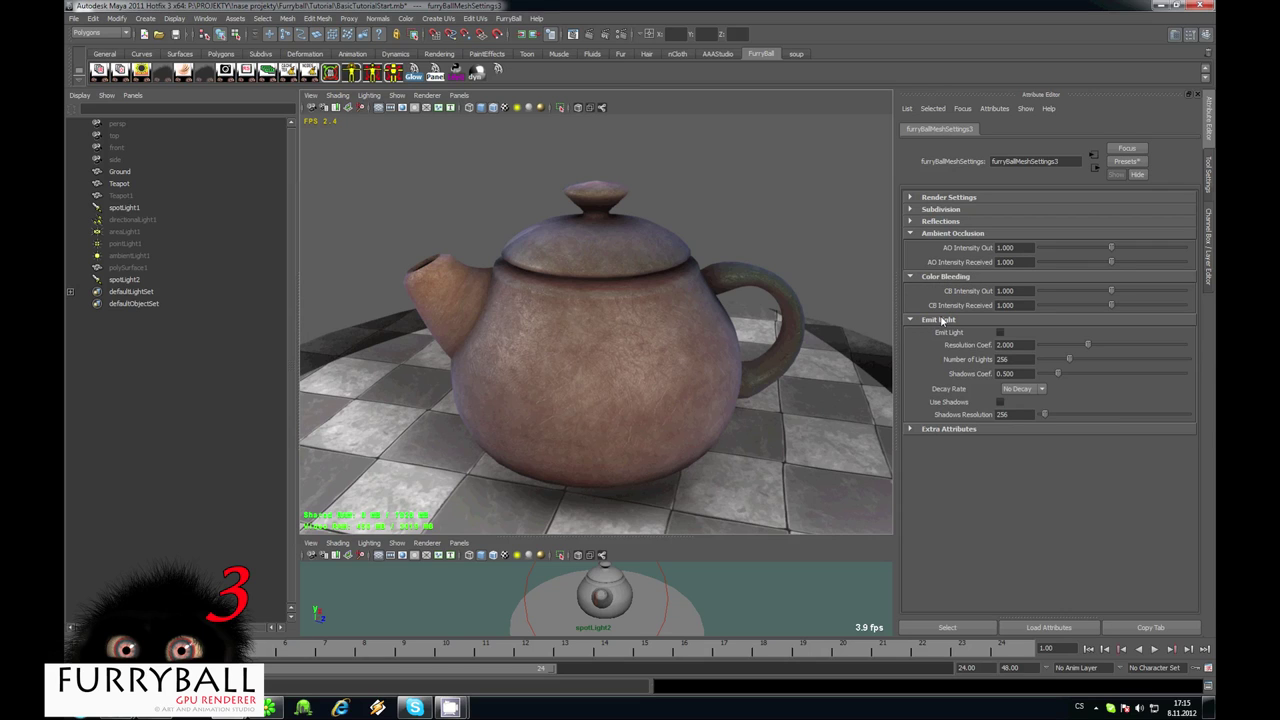
{"action": "left_click", "coordinate": [950, 320]}
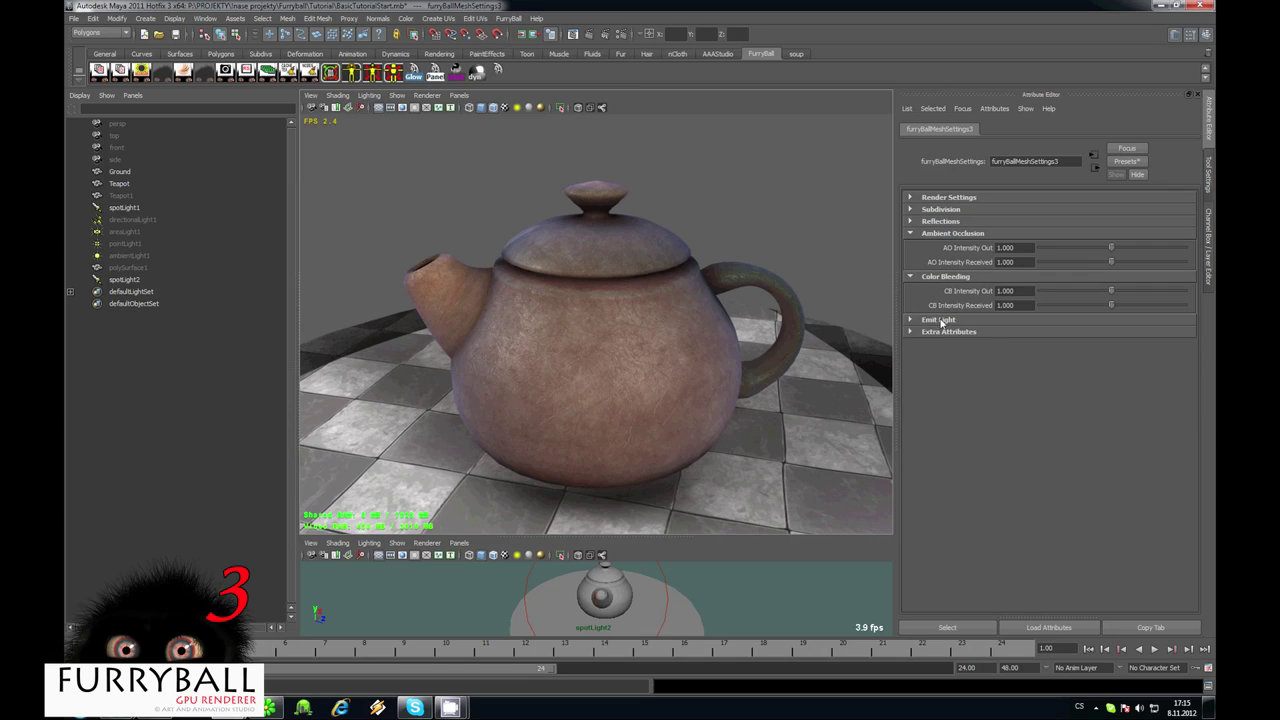
{"action": "left_click", "coordinate": [912, 320]}
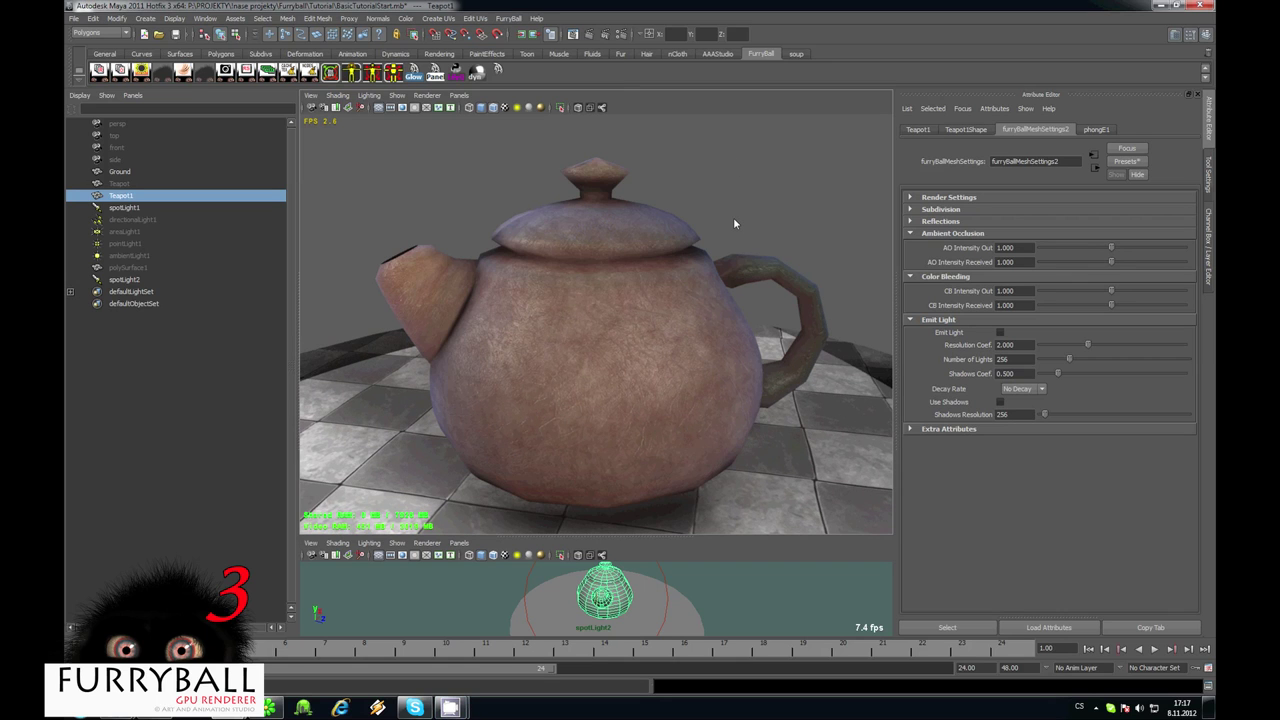
Collapse Teapot1's Emit Light, Color Bleeding and Ambient Occlusion settings, expand Subdivision and set the Tesselation Factor to 1
{"action": "right_click_drag", "start_coordinate": [658, 275], "coordinate": [677, 304], "text": "alt"}
{"action": "left_click", "coordinate": [966, 319]}
{"action": "left_click", "coordinate": [960, 277]}
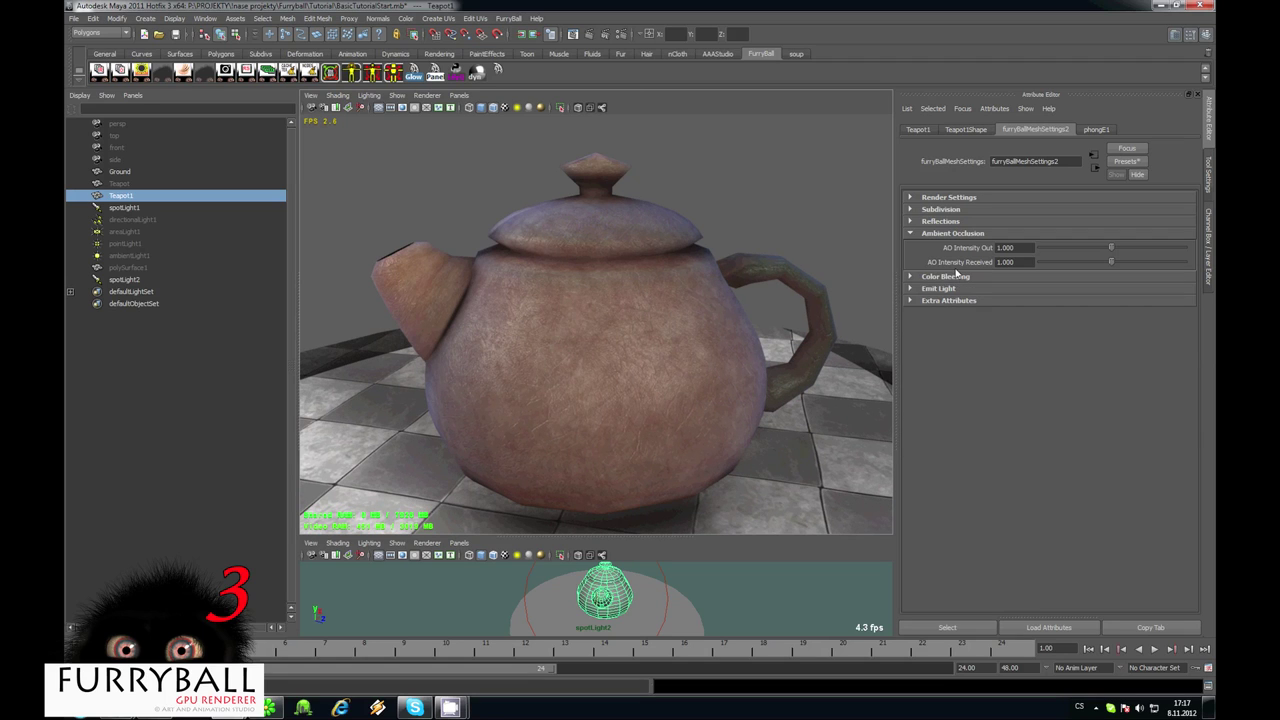
{"action": "left_click", "coordinate": [963, 234]}
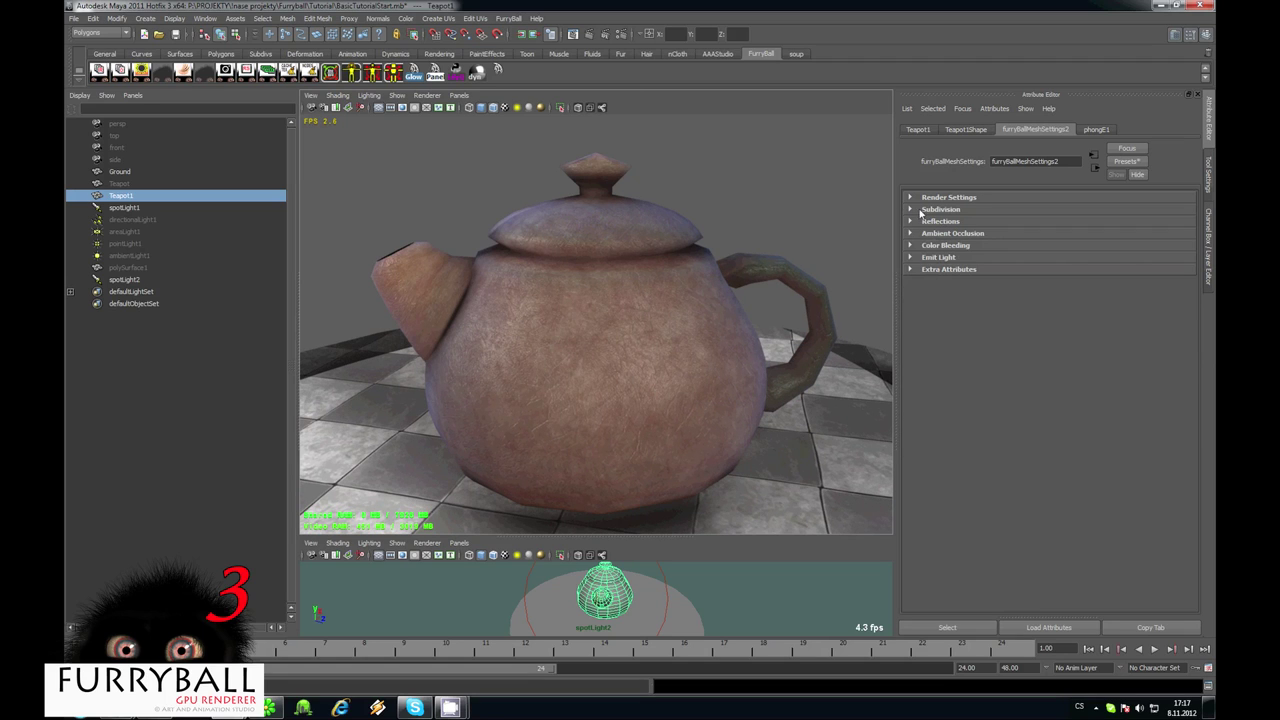
{"action": "left_click", "coordinate": [941, 210]}
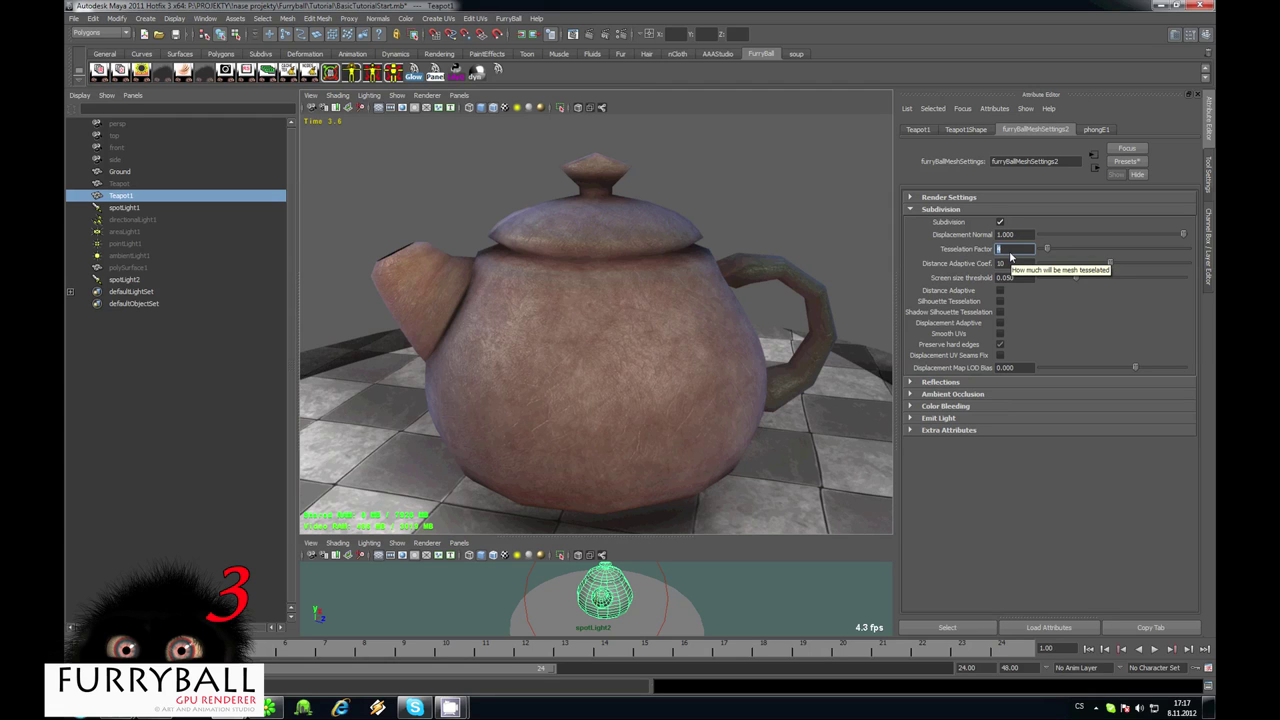
{"action": "type", "text": "1"}
{"action": "key", "text": "Return"}
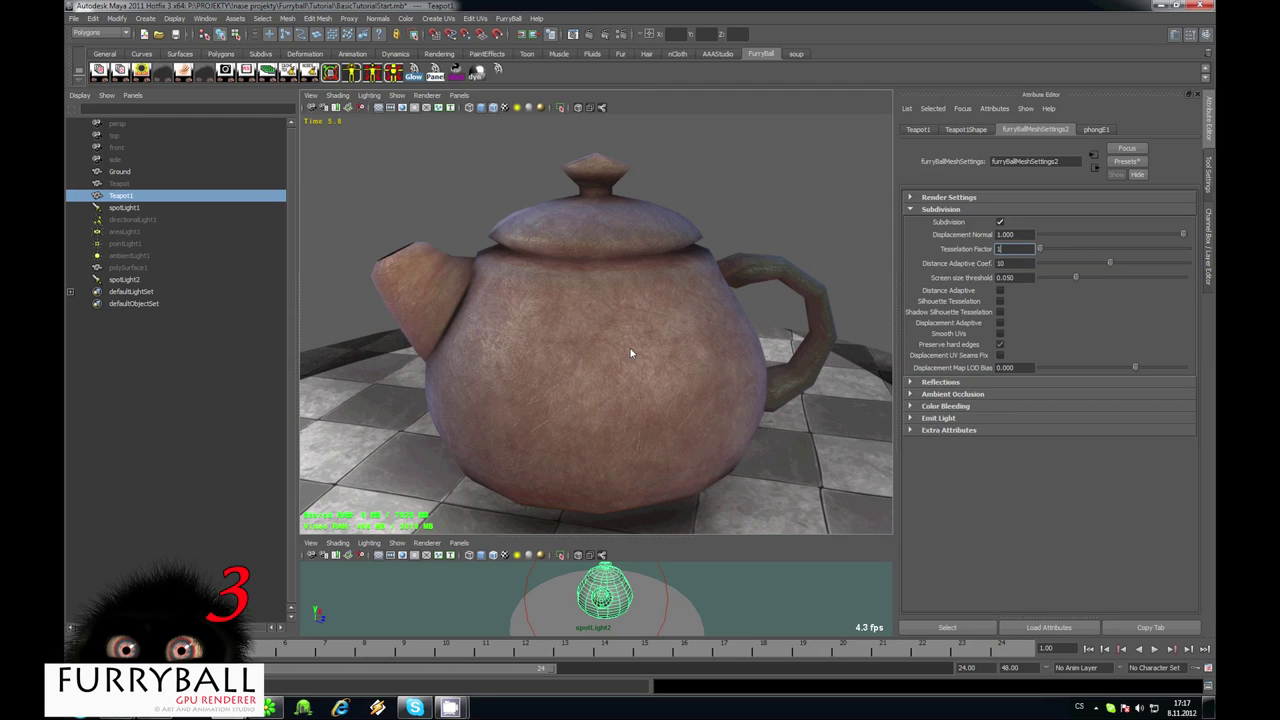
Open the FurryBall render settings, enable the Subdivision feature and inspect the smoothed teapot from another angle
{"action": "scroll", "coordinate": [632, 354], "scroll_direction": "down", "scroll_amount": 1}
{"action": "left_click", "coordinate": [247, 75]}
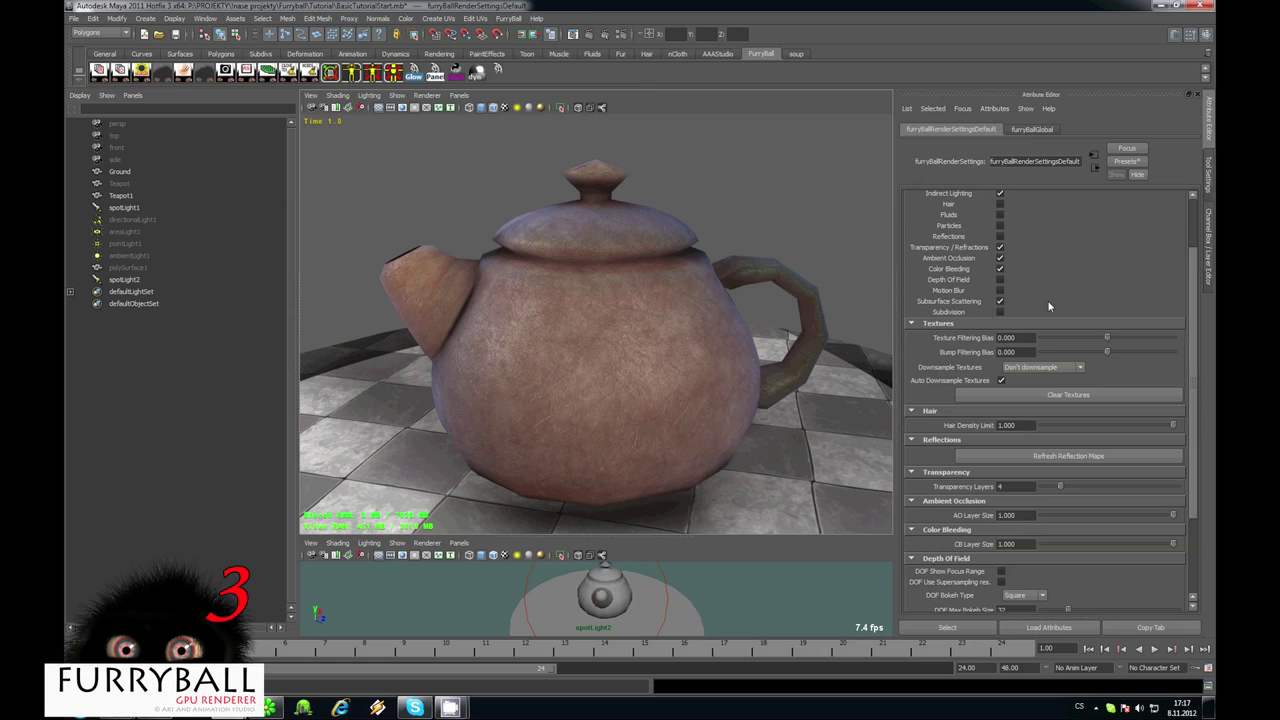
{"action": "left_click", "coordinate": [1000, 311]}
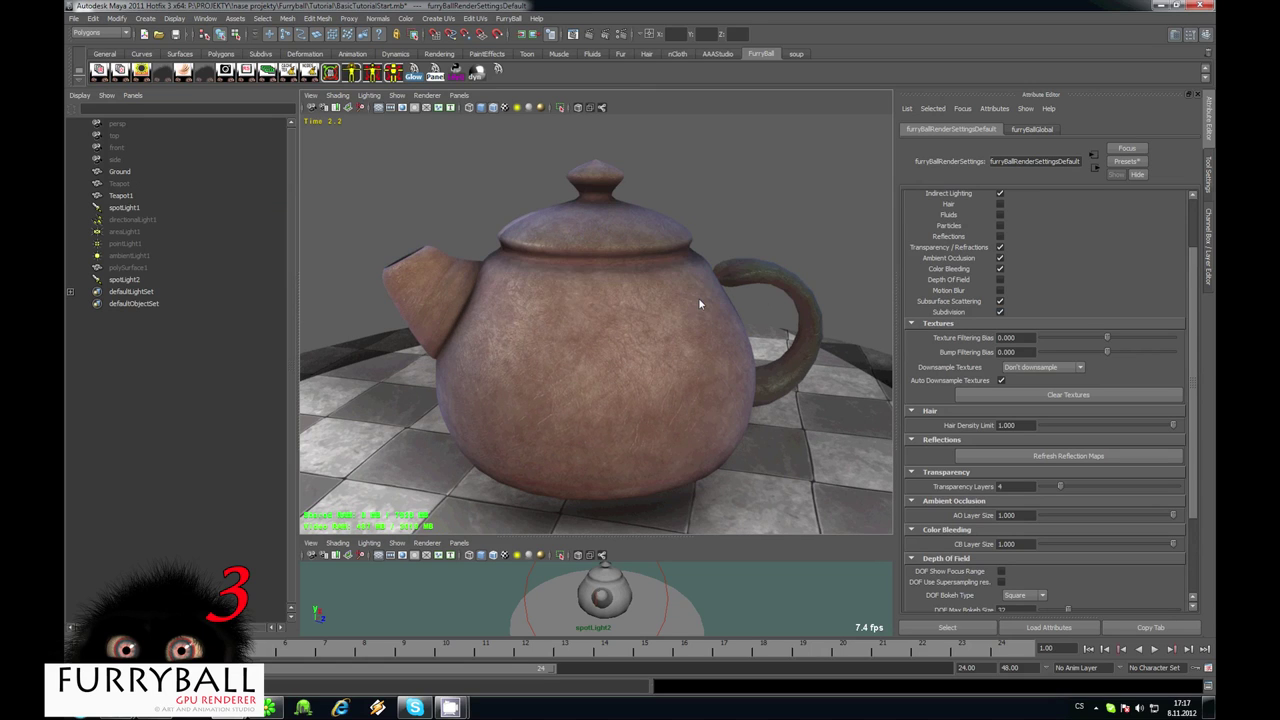
{"action": "left_click_drag", "start_coordinate": [697, 297], "coordinate": [790, 296], "text": "alt"}
Expand the Other section of the render settings and enable Draw Wireframe
{"action": "left_click_drag", "start_coordinate": [1194, 292], "coordinate": [1194, 368]}
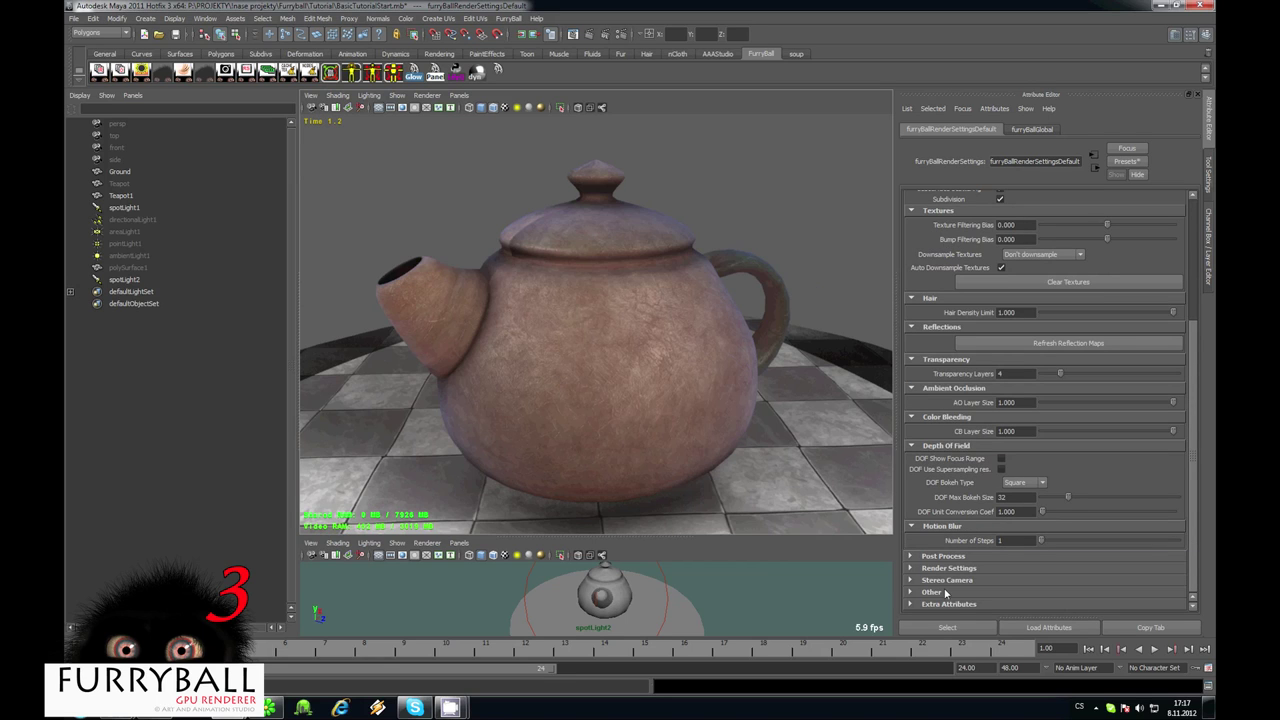
{"action": "left_click", "coordinate": [945, 593]}
{"action": "scroll", "coordinate": [1089, 449], "scroll_direction": "down", "scroll_amount": 3}
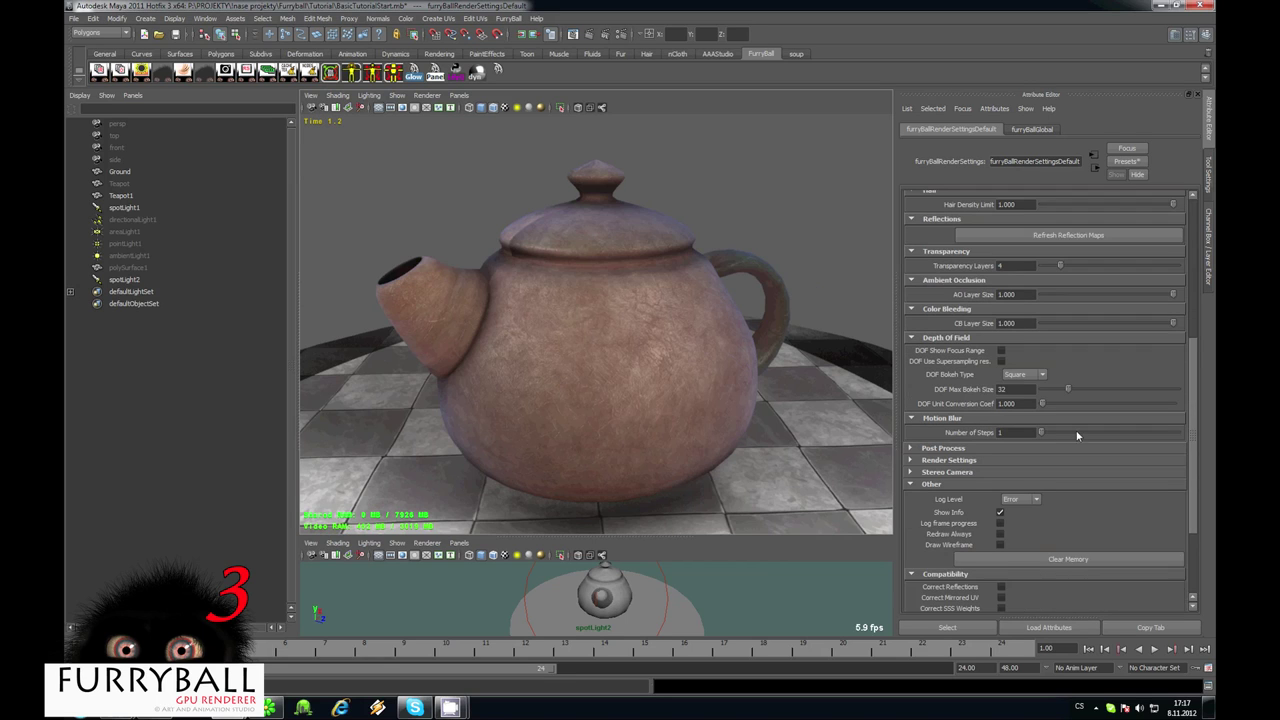
{"action": "left_click", "coordinate": [1000, 546]}
Select Teapot1, inspect its wireframe and raise the Tesselation Factor first to 4, then to 16
{"action": "left_click", "coordinate": [618, 297]}
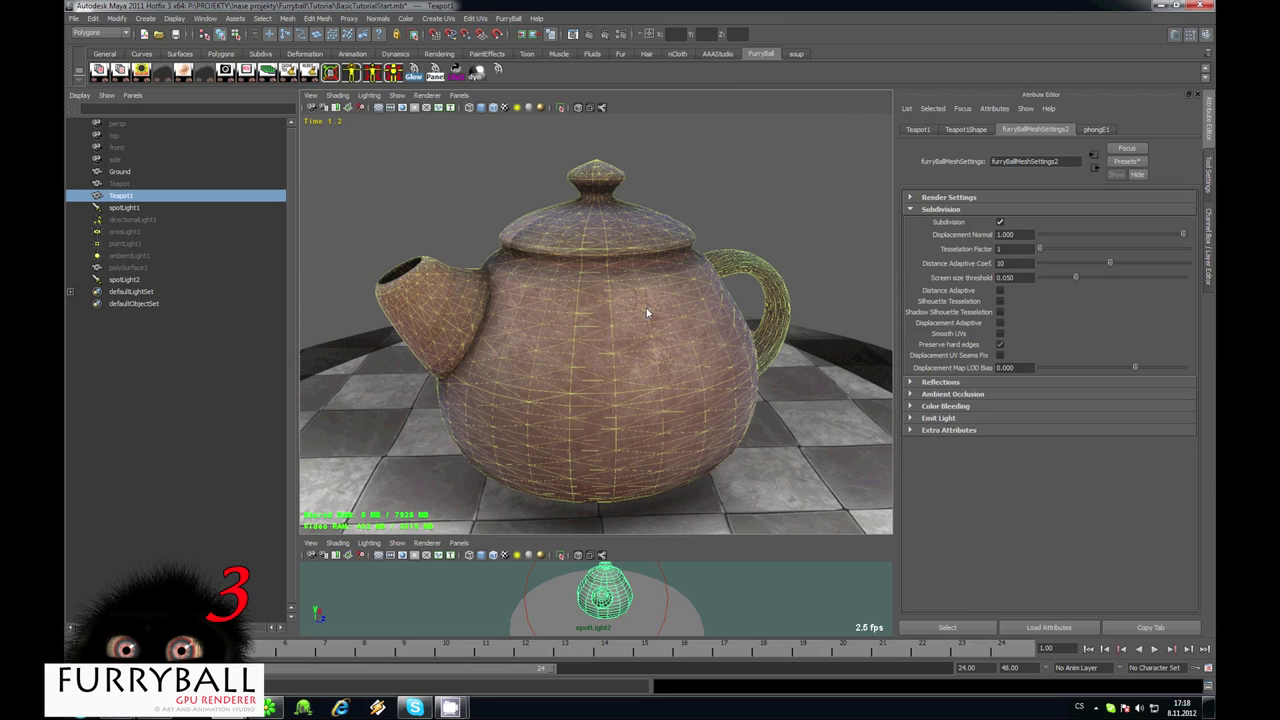
{"action": "left_click_drag", "start_coordinate": [646, 308], "coordinate": [712, 279], "text": "alt"}
{"action": "scroll", "coordinate": [684, 278], "scroll_direction": "up", "scroll_amount": 2}
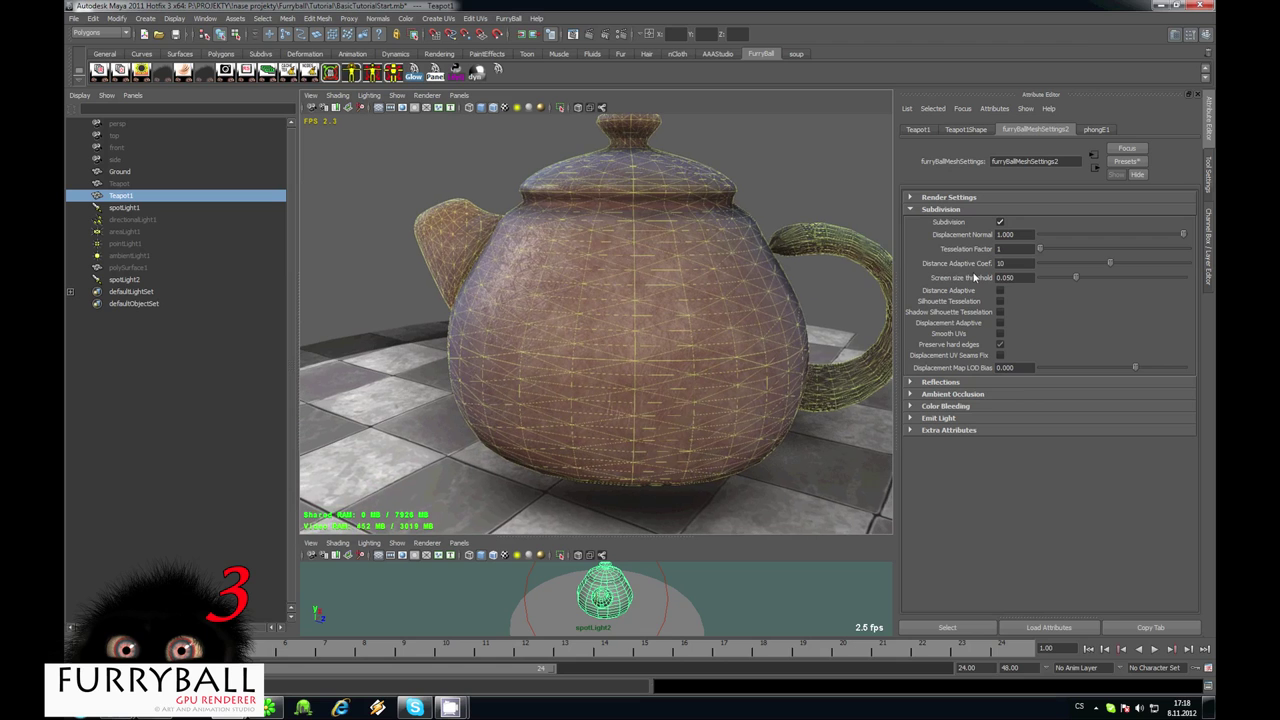
{"action": "left_click", "coordinate": [1004, 250]}
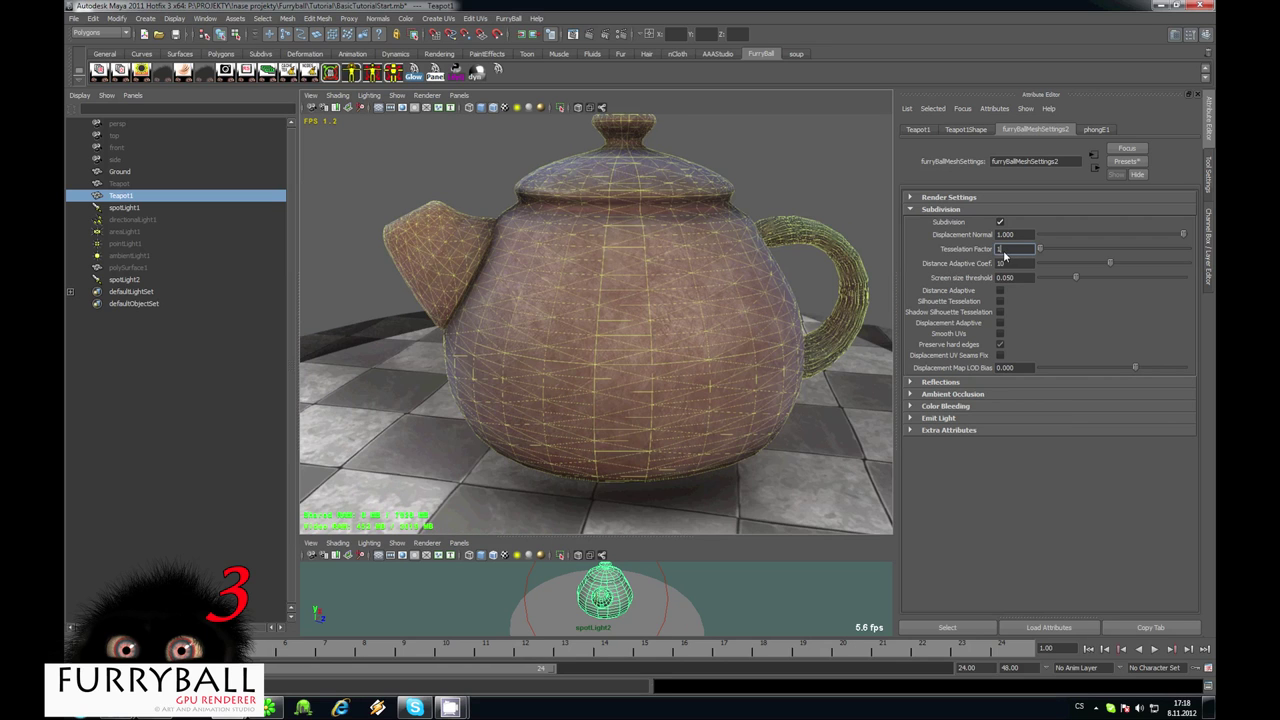
{"action": "type", "text": "8"}
{"action": "key", "text": "Return"}
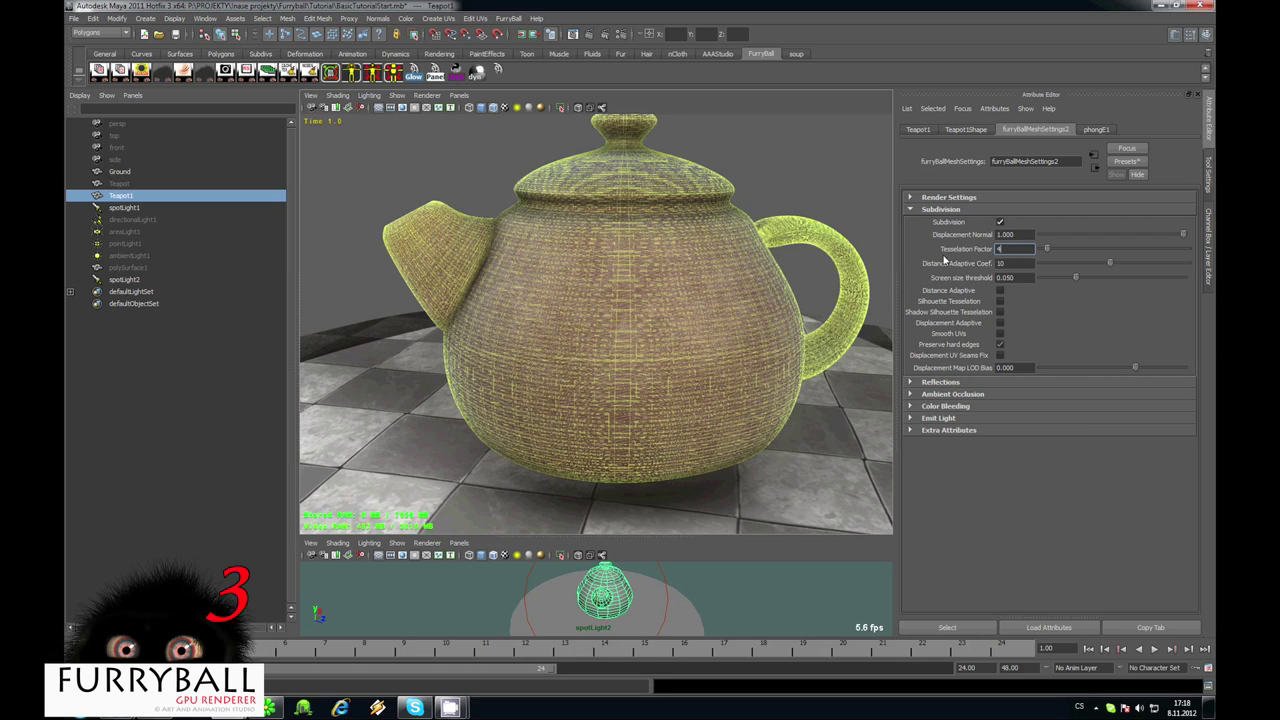
{"action": "type", "text": "16"}
{"action": "key", "text": "Return"}
Compare the teapot's wireframe density from near and far, enable Distance Adaptive and check the tessellation from a greater distance
{"action": "middle_click_drag", "start_coordinate": [757, 304], "coordinate": [703, 333], "text": "alt"}
{"action": "left_click_drag", "start_coordinate": [709, 335], "coordinate": [708, 307], "text": "alt"}
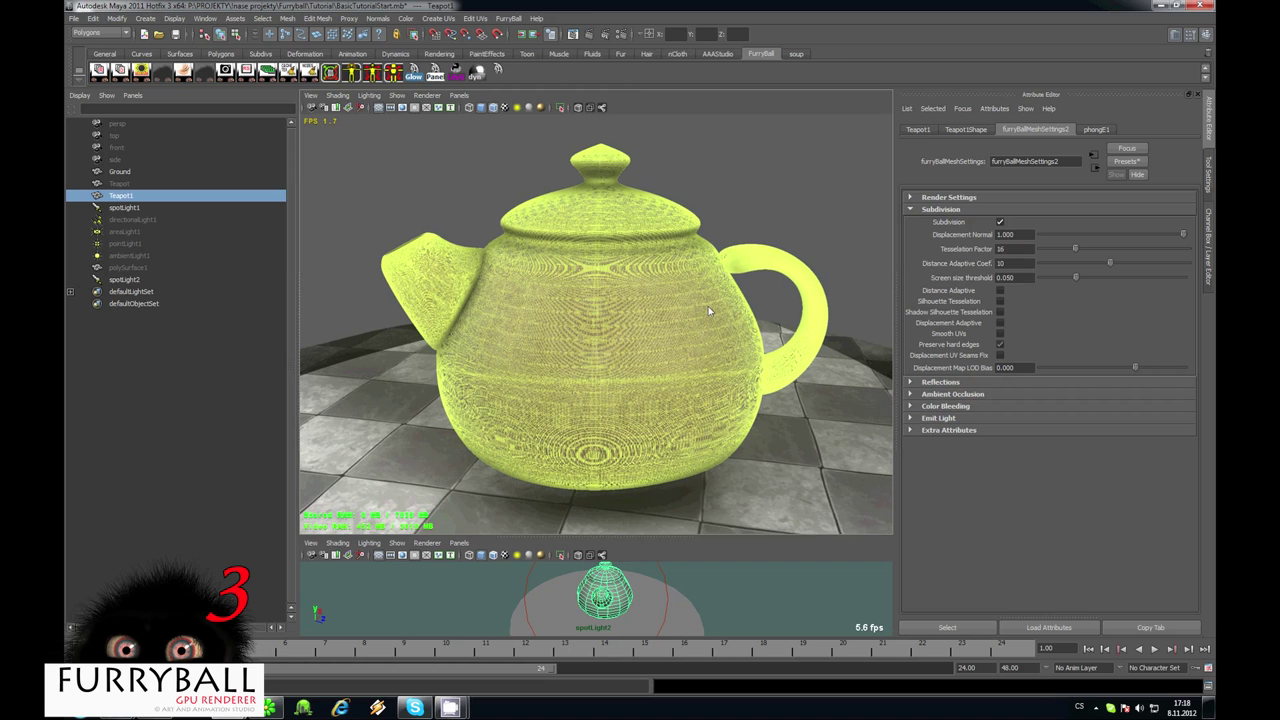
{"action": "scroll", "coordinate": [708, 307], "scroll_direction": "up", "scroll_amount": 1}
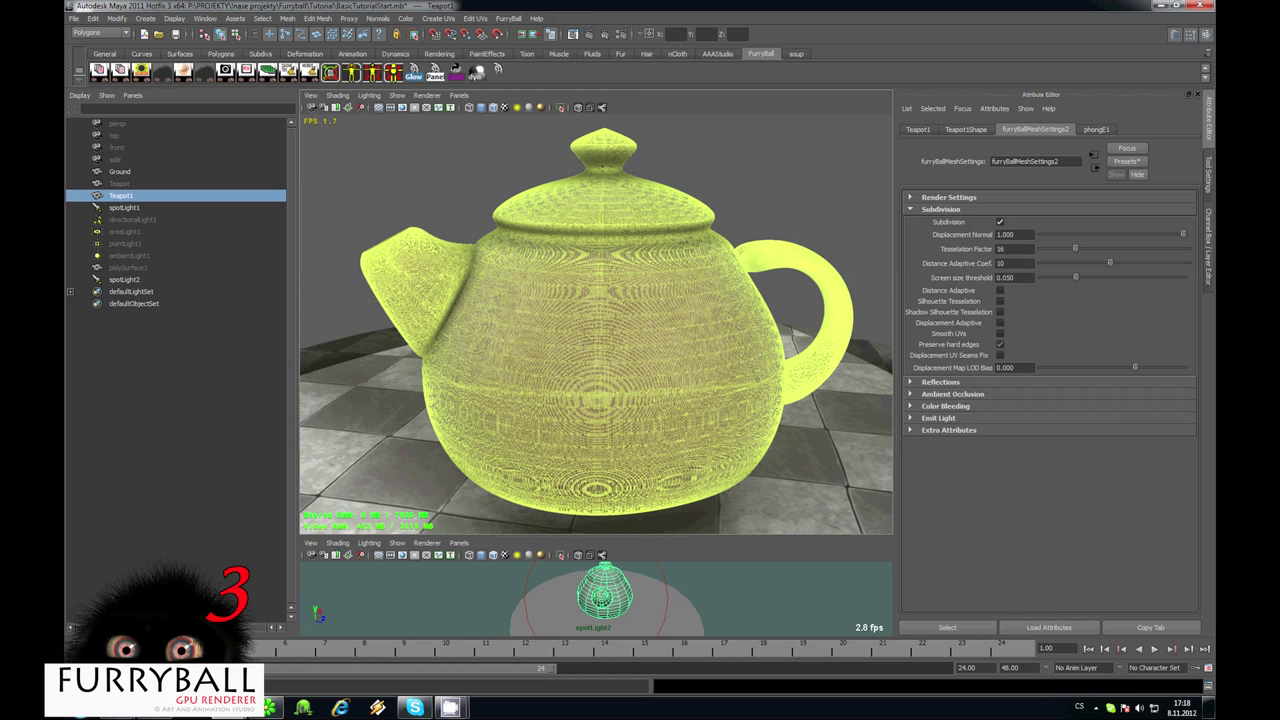
{"action": "scroll", "coordinate": [677, 299], "scroll_direction": "down", "scroll_amount": 2}
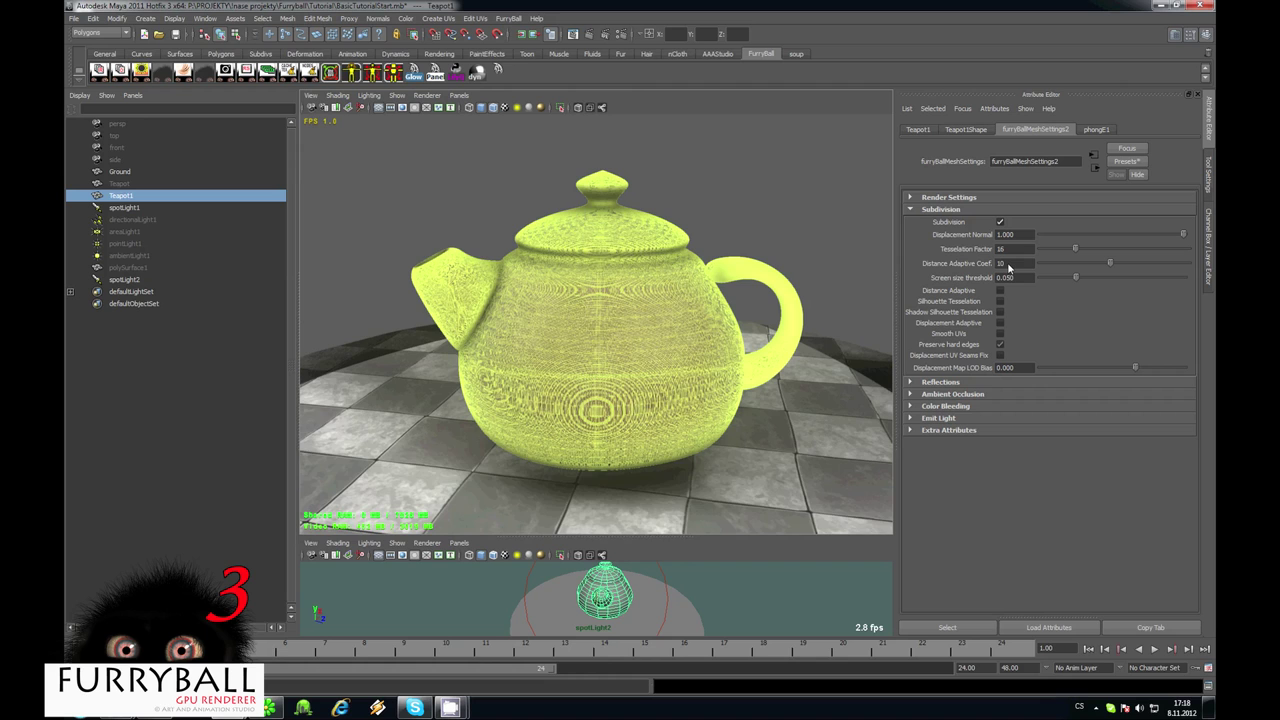
{"action": "scroll", "coordinate": [634, 300], "scroll_direction": "up", "scroll_amount": 3}
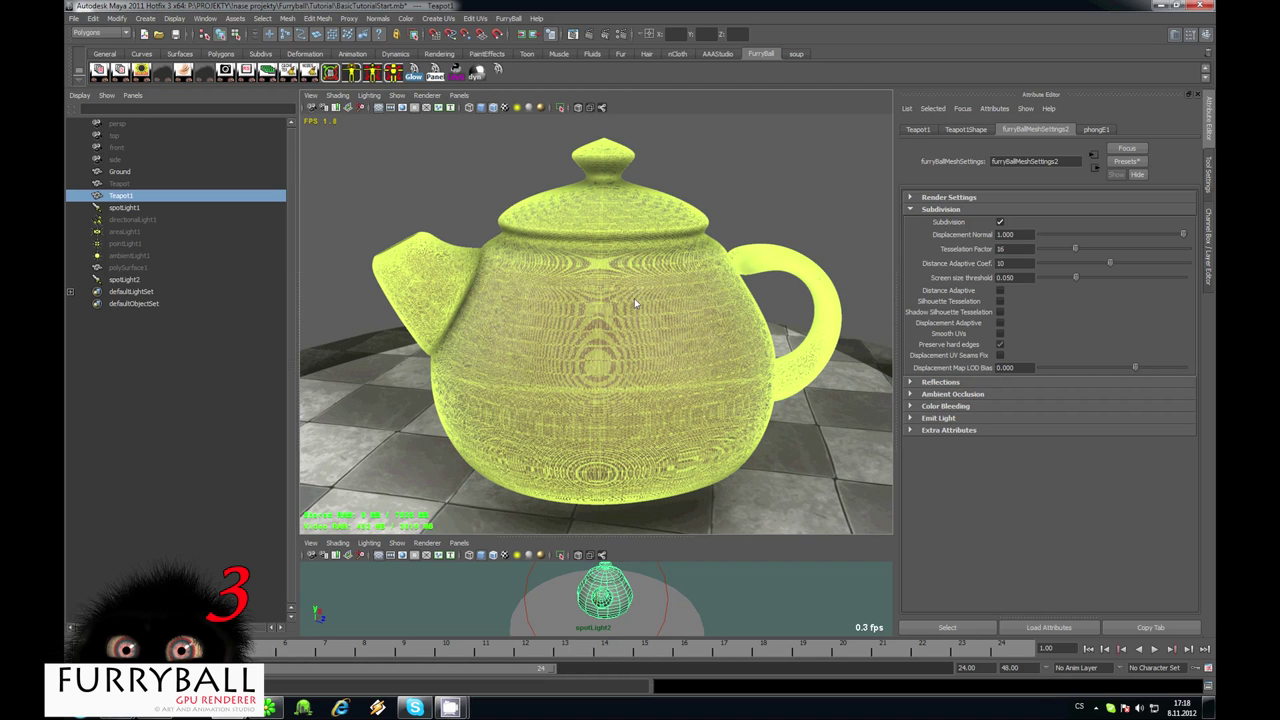
{"action": "scroll", "coordinate": [631, 315], "scroll_direction": "down", "scroll_amount": 3}
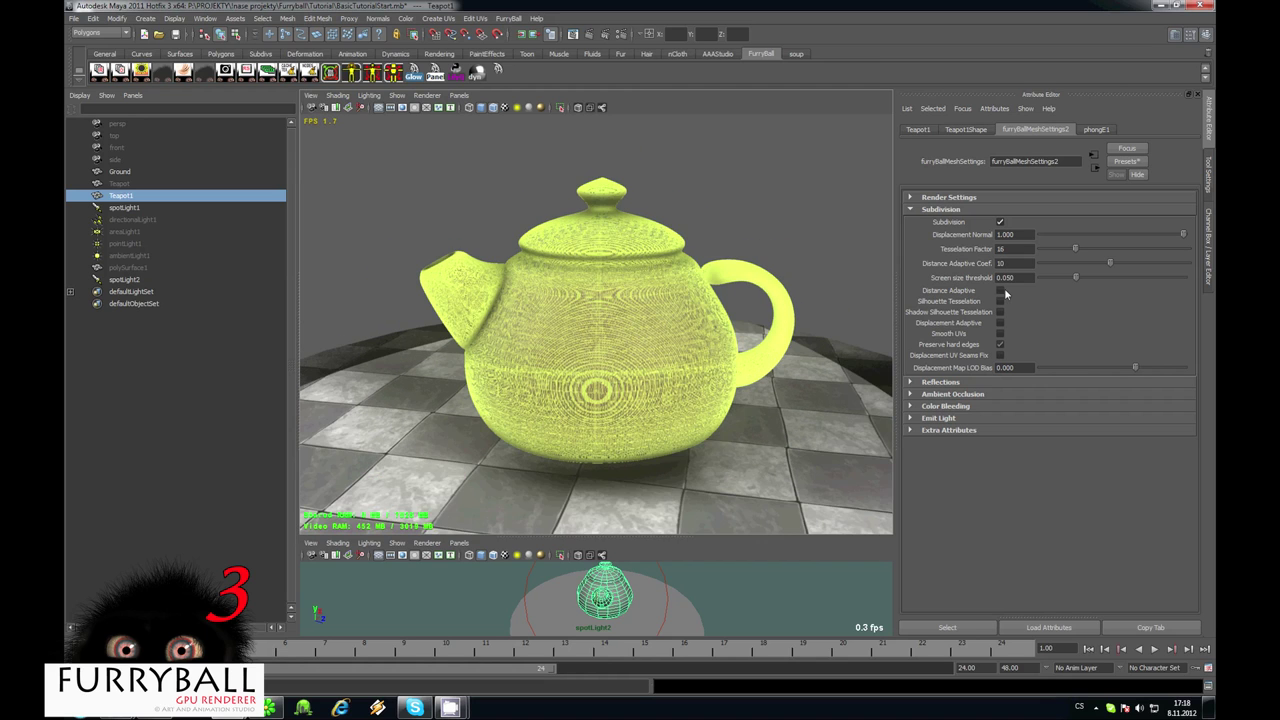
{"action": "left_click", "coordinate": [999, 291]}
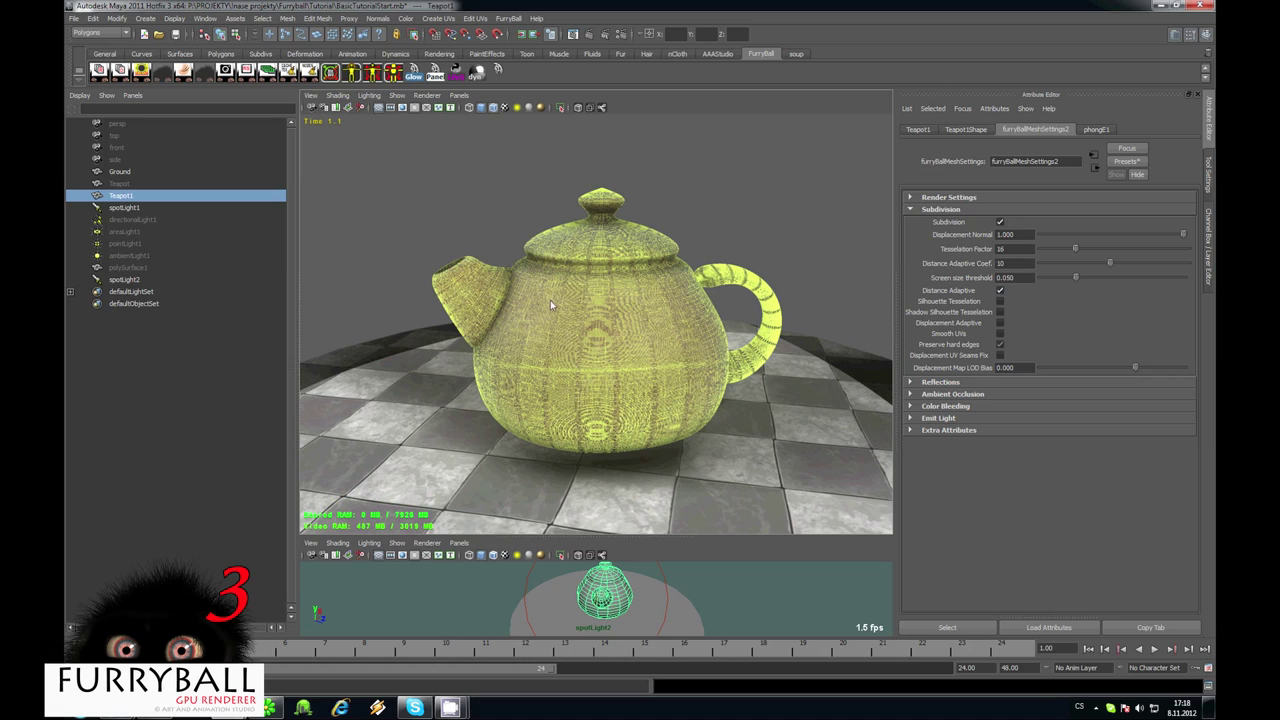
{"action": "scroll", "coordinate": [550, 300], "scroll_direction": "down", "scroll_amount": 5}
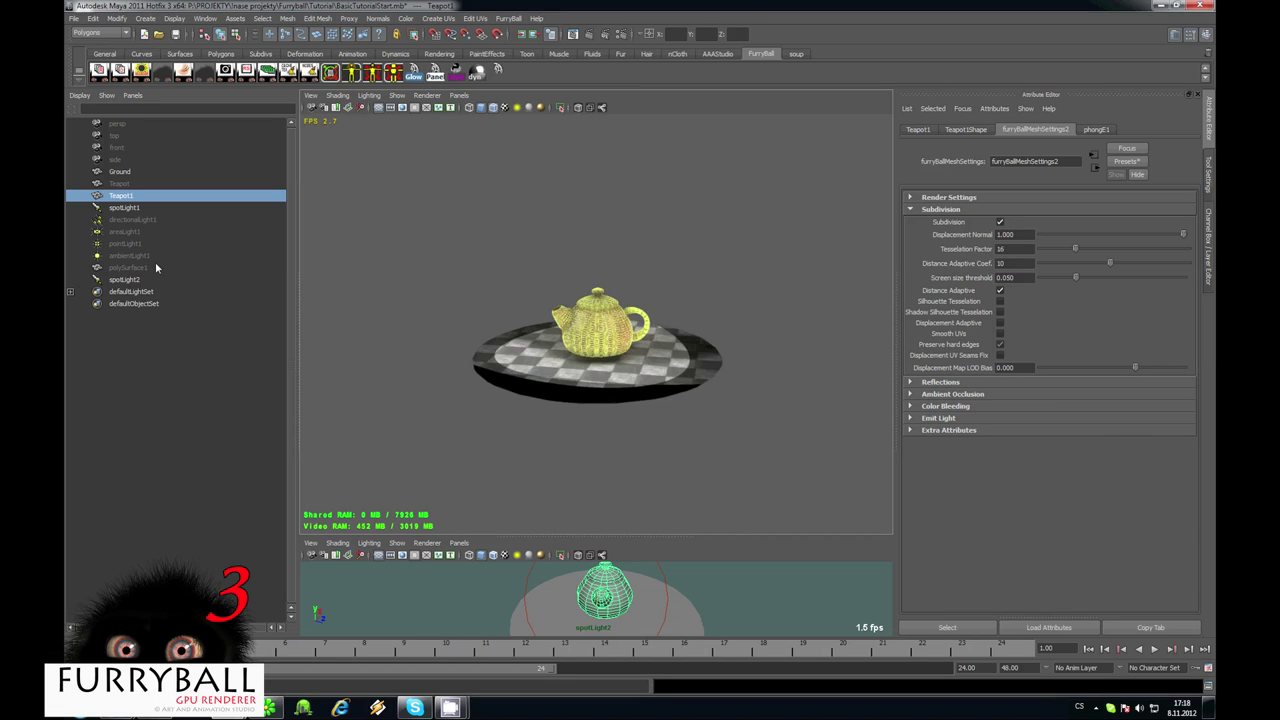
Return to a close view of the teapot and enable Silhouette Tesselation in its Subdivision settings
{"action": "right_click_drag", "start_coordinate": [155, 264], "coordinate": [81, 267], "text": "alt"}
{"action": "right_click_drag", "start_coordinate": [670, 299], "coordinate": [520, 306], "text": "alt"}
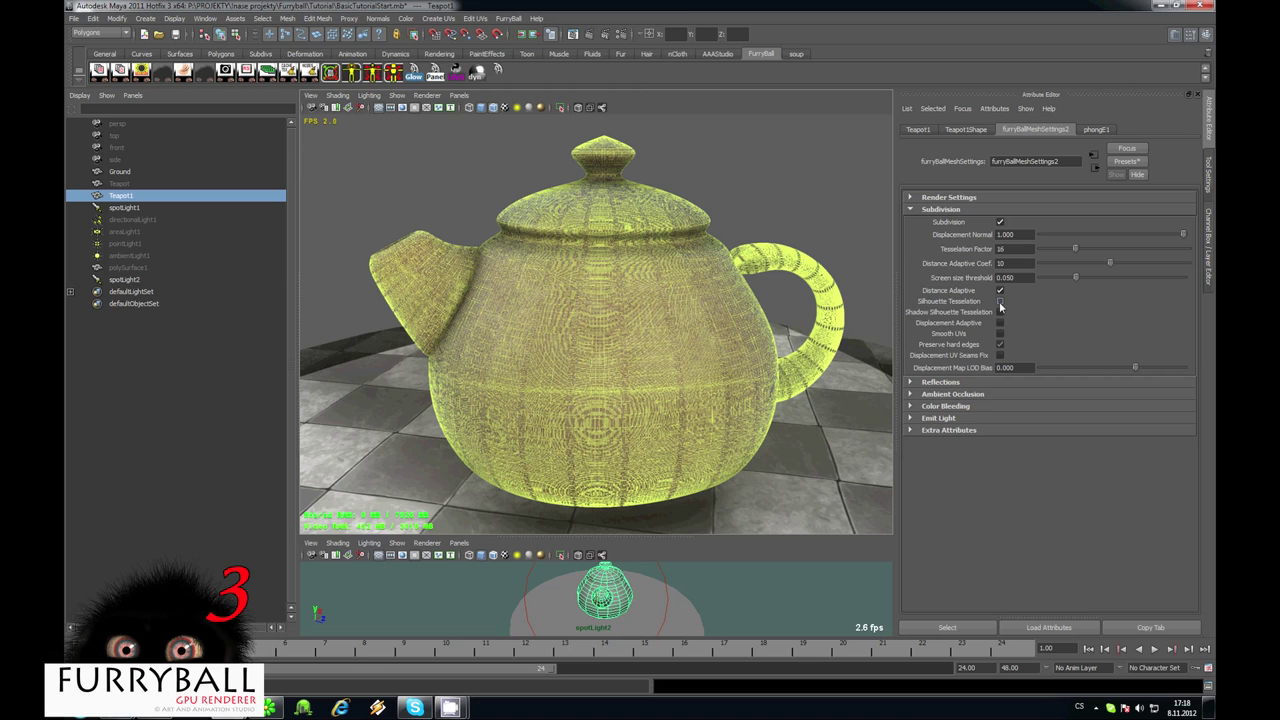
{"action": "left_click", "coordinate": [1000, 301]}
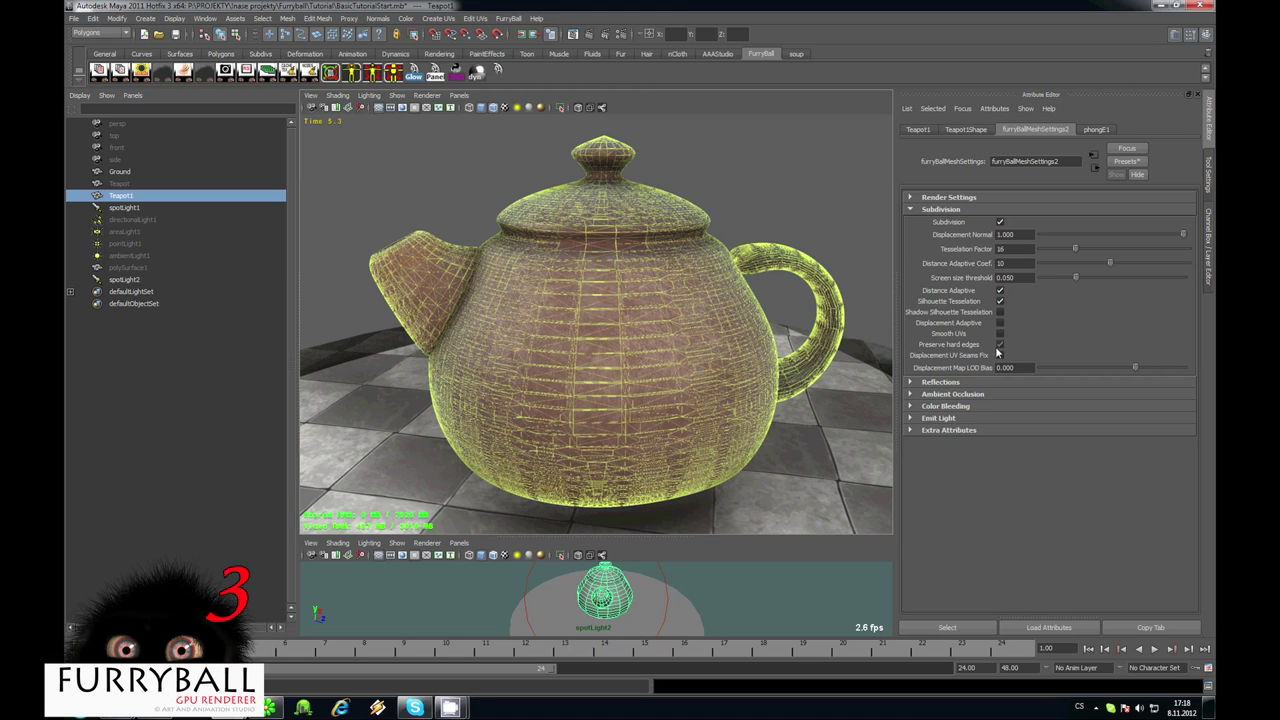
Enable Shadow Silhouette Tesselation for the teapot and inspect its wireframe from near and far
{"action": "left_click_drag", "start_coordinate": [700, 336], "coordinate": [670, 394], "text": "alt"}
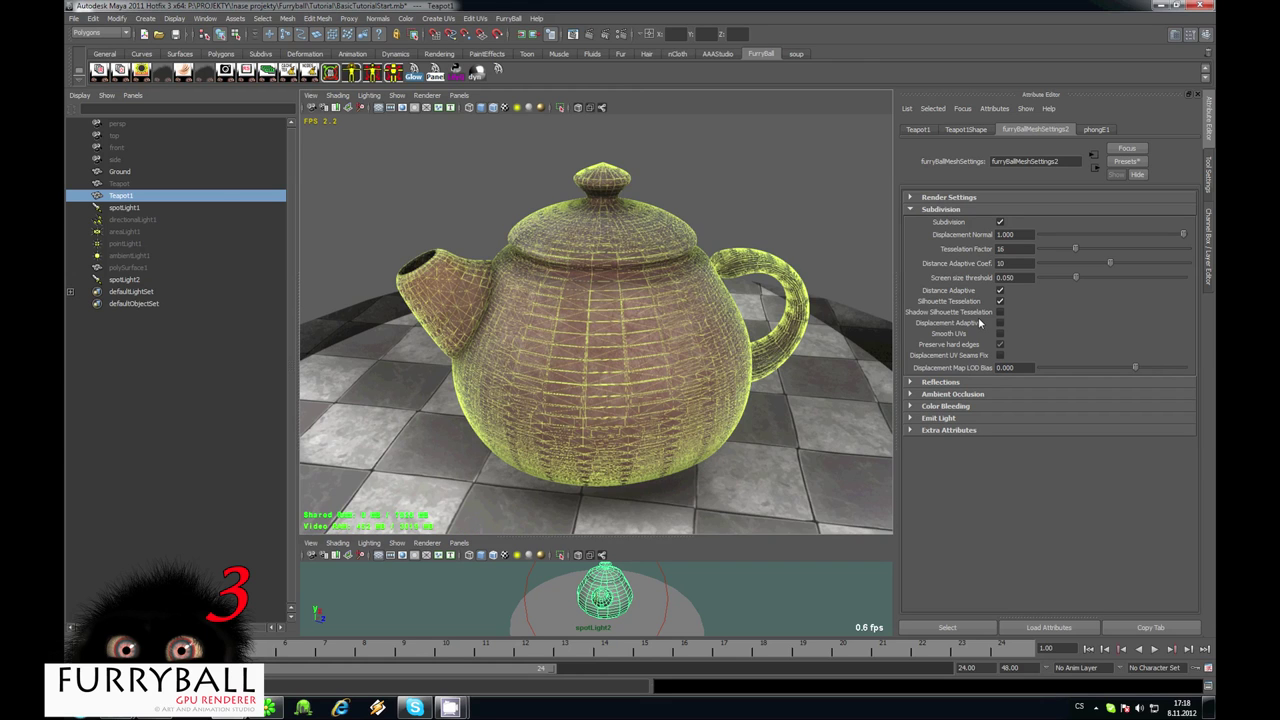
{"action": "left_click", "coordinate": [1000, 313]}
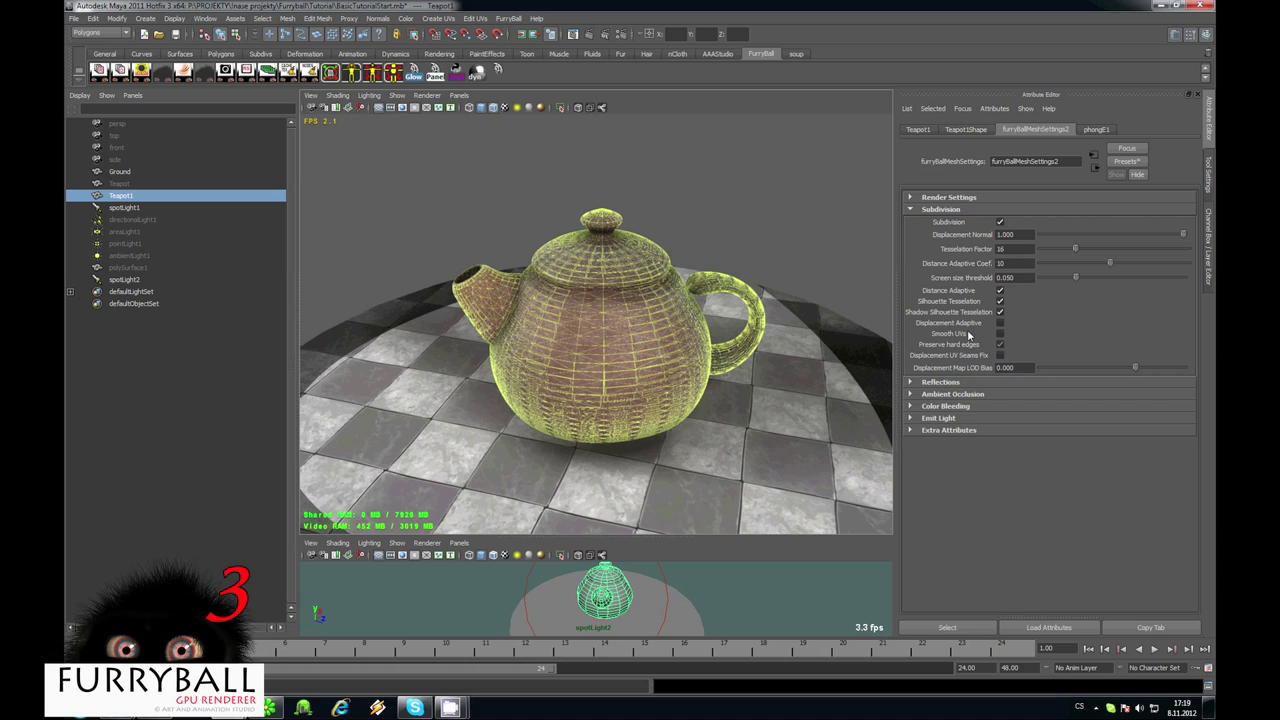
{"action": "scroll", "coordinate": [740, 328], "scroll_direction": "up", "scroll_amount": 3}
{"action": "scroll", "coordinate": [748, 333], "scroll_direction": "up", "scroll_amount": 1}
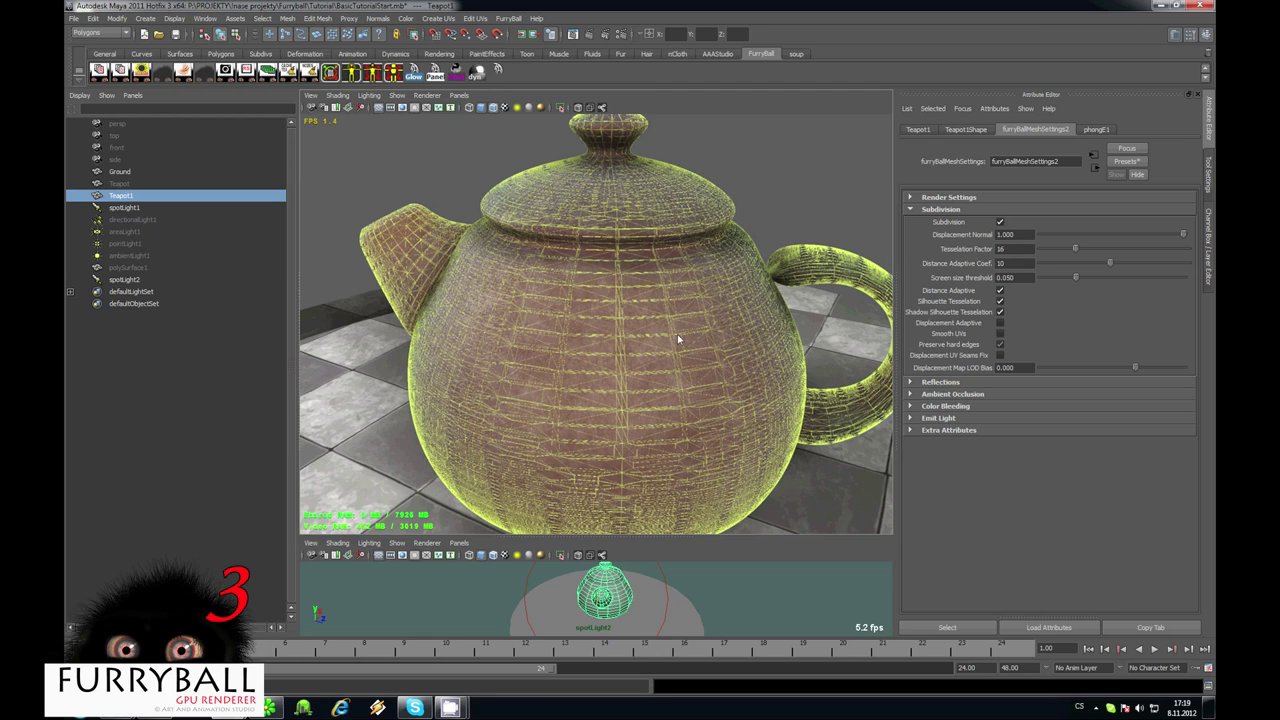
{"action": "scroll", "coordinate": [674, 338], "scroll_direction": "down", "scroll_amount": 3}
Enable Smooth UVs in the teapot's Subdivision settings and inspect the mesh from the handle and spout sides
{"action": "left_click", "coordinate": [1000, 343]}
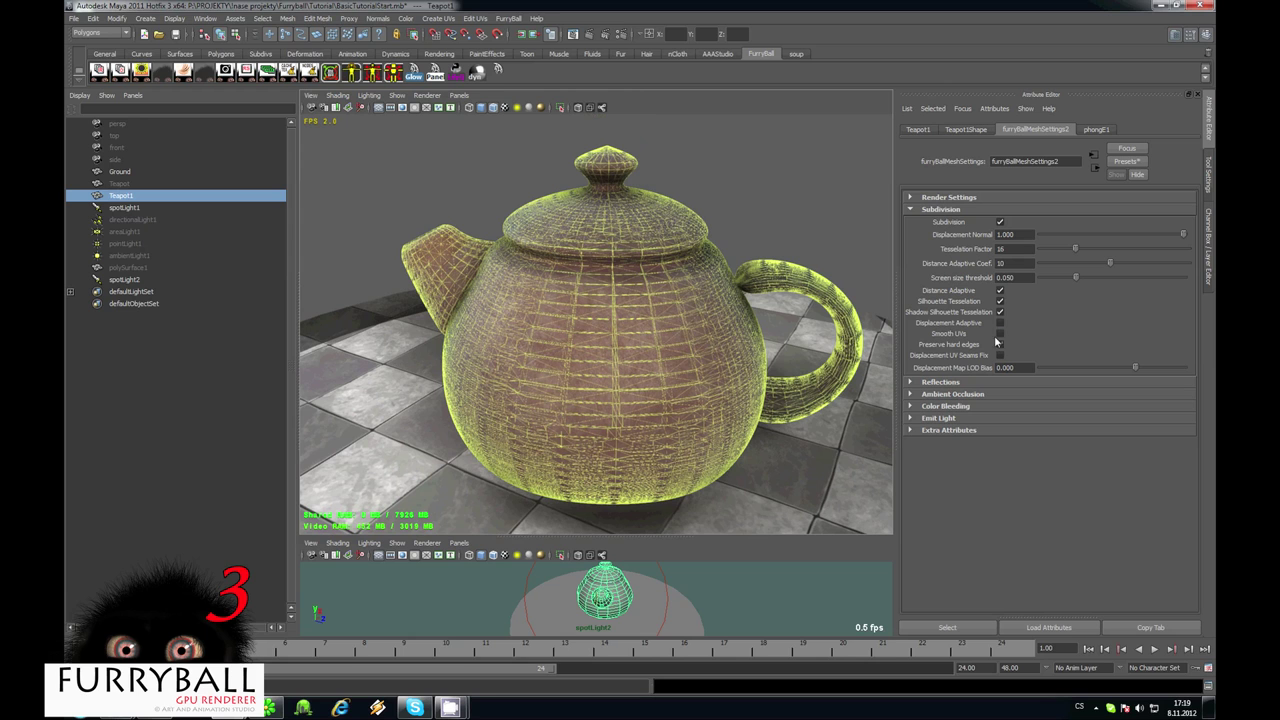
{"action": "left_click_drag", "start_coordinate": [530, 344], "coordinate": [440, 346], "text": "alt"}
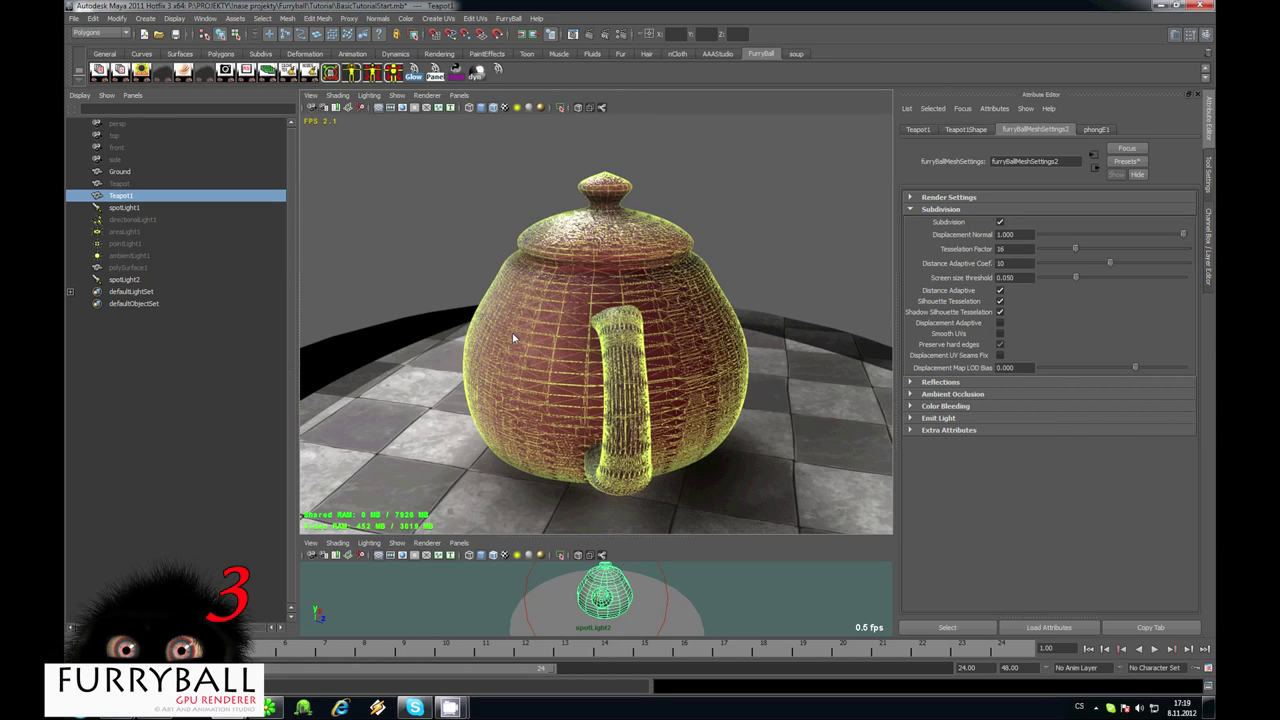
{"action": "left_click", "coordinate": [1000, 333]}
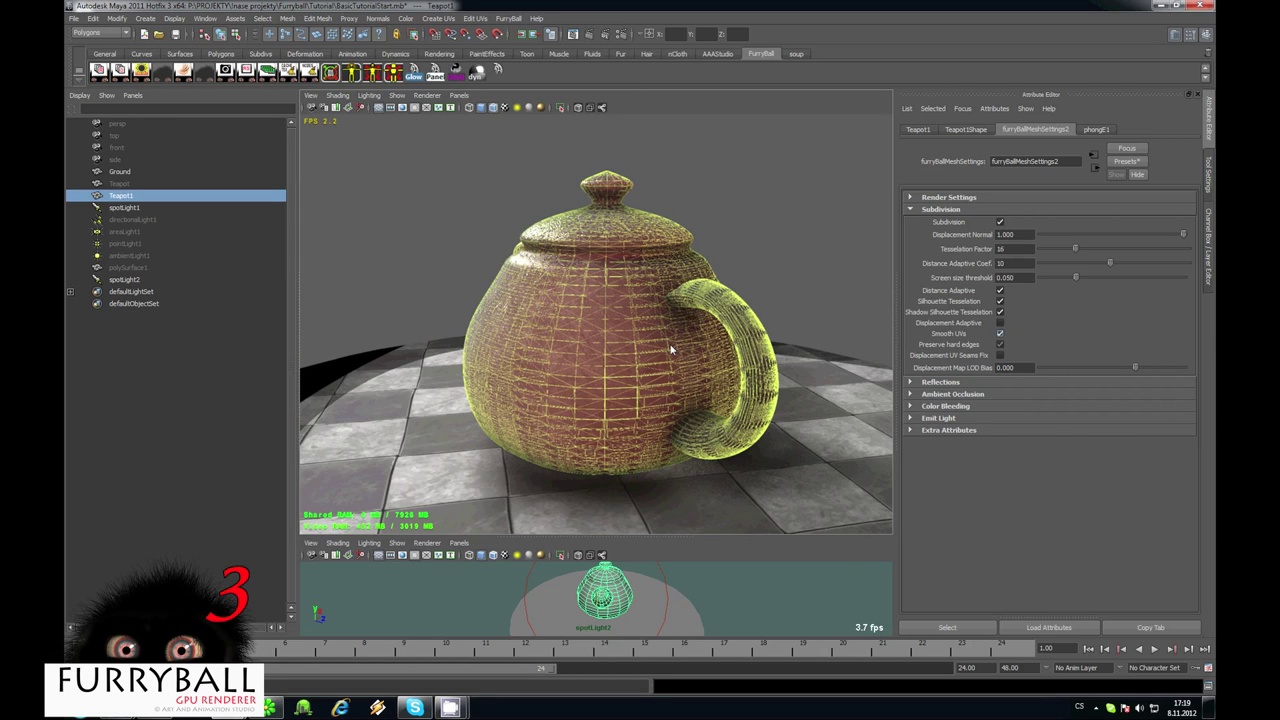
{"action": "left_click_drag", "start_coordinate": [672, 350], "coordinate": [707, 358], "text": "alt"}
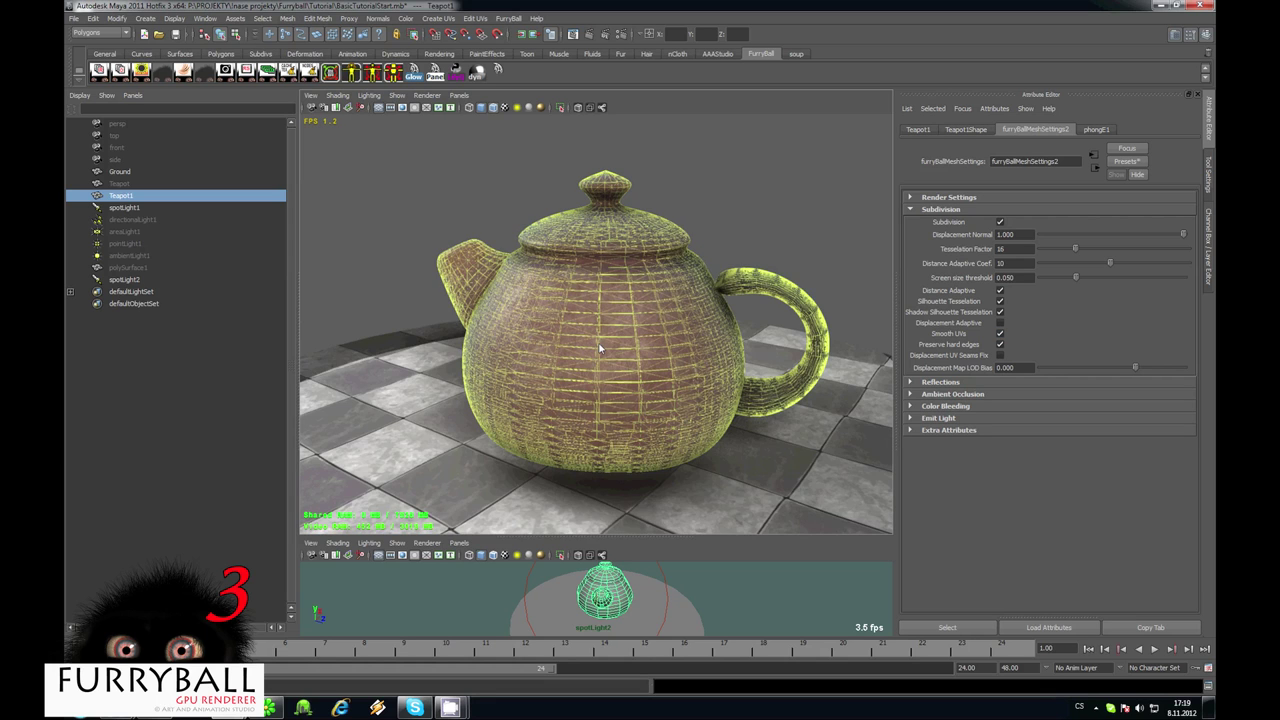
{"action": "left_click_drag", "start_coordinate": [601, 347], "coordinate": [700, 346], "text": "alt"}
Disable Silhouette Tesselation and Shadow Silhouette Tesselation for the teapot
{"action": "left_click", "coordinate": [1000, 302]}
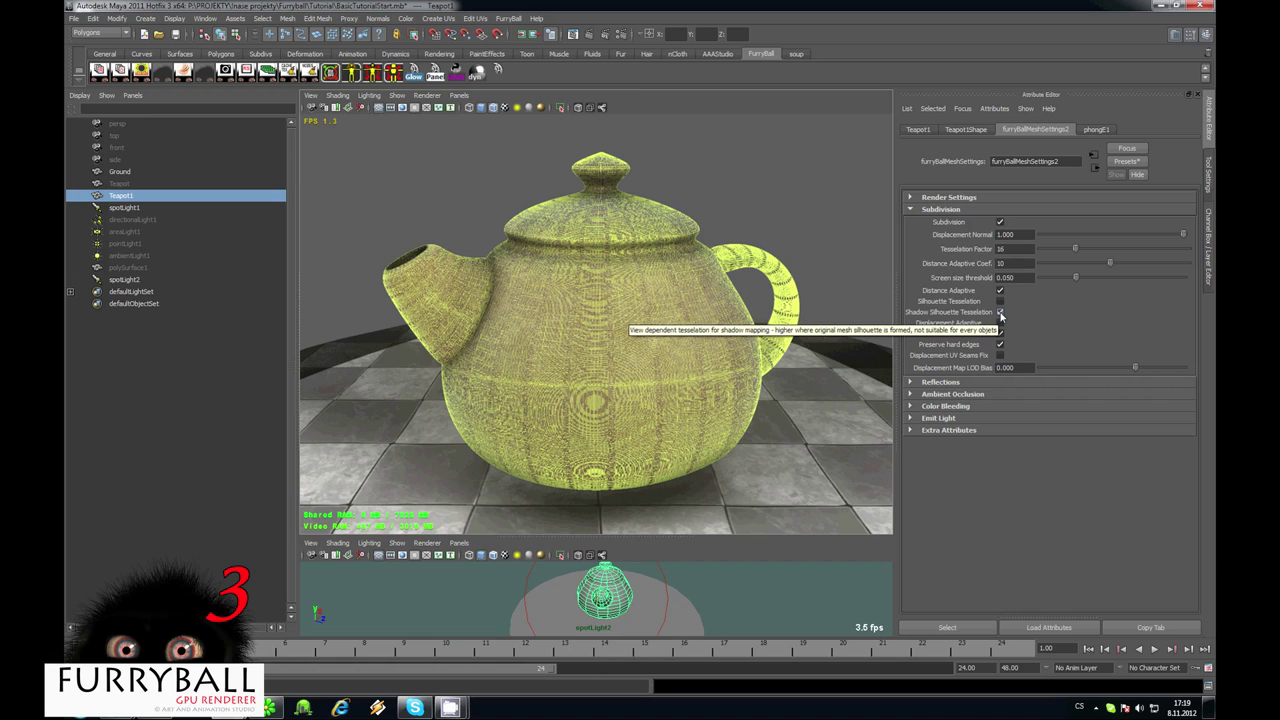
{"action": "left_click", "coordinate": [1000, 313]}
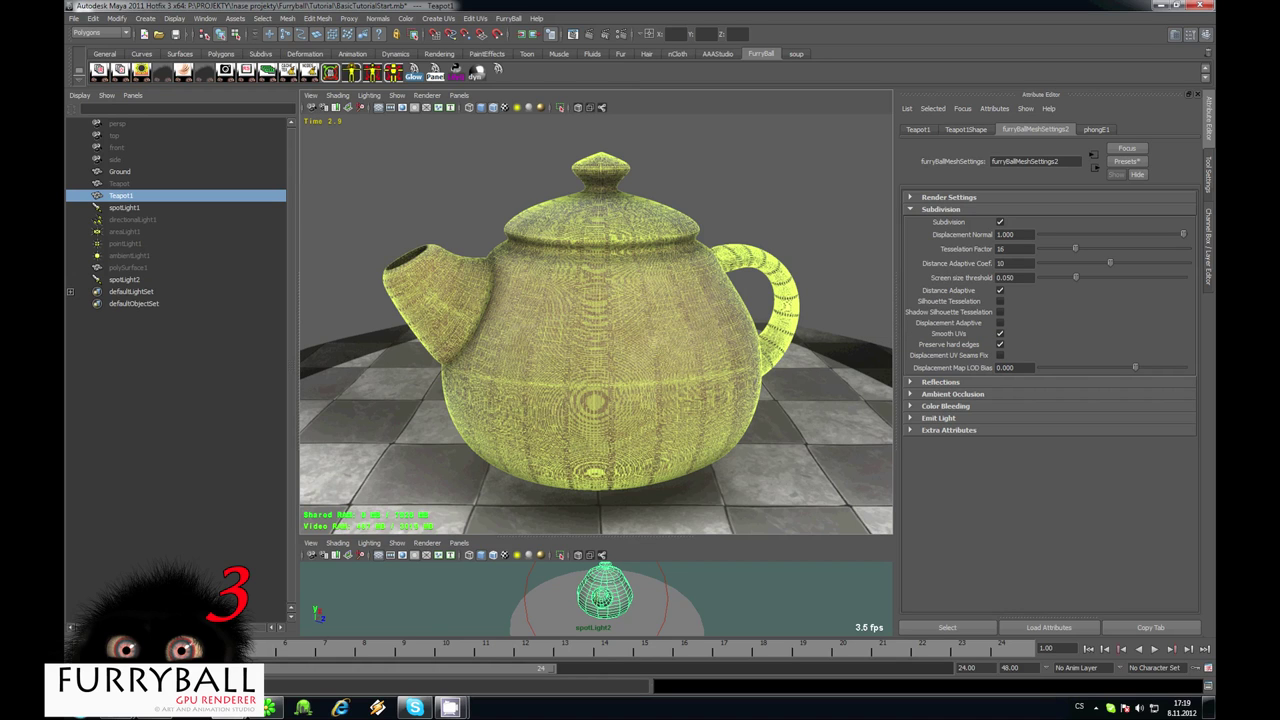
{"action": "left_click_drag", "start_coordinate": [597, 270], "coordinate": [717, 87], "text": "alt"}
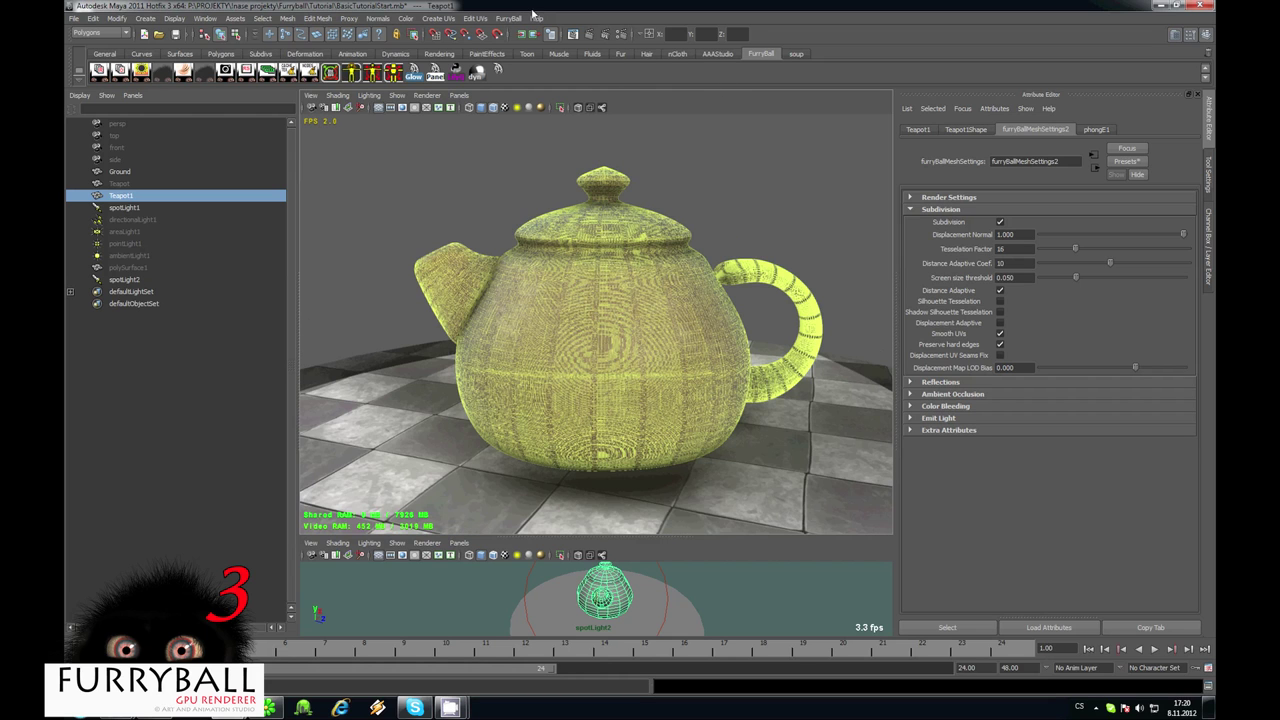
Open the FurryBall render settings, turn off Draw Wireframe and view the shaded teapot up close
{"action": "left_click", "coordinate": [246, 73]}
{"action": "scroll", "coordinate": [1103, 329], "scroll_direction": "down", "scroll_amount": 3}
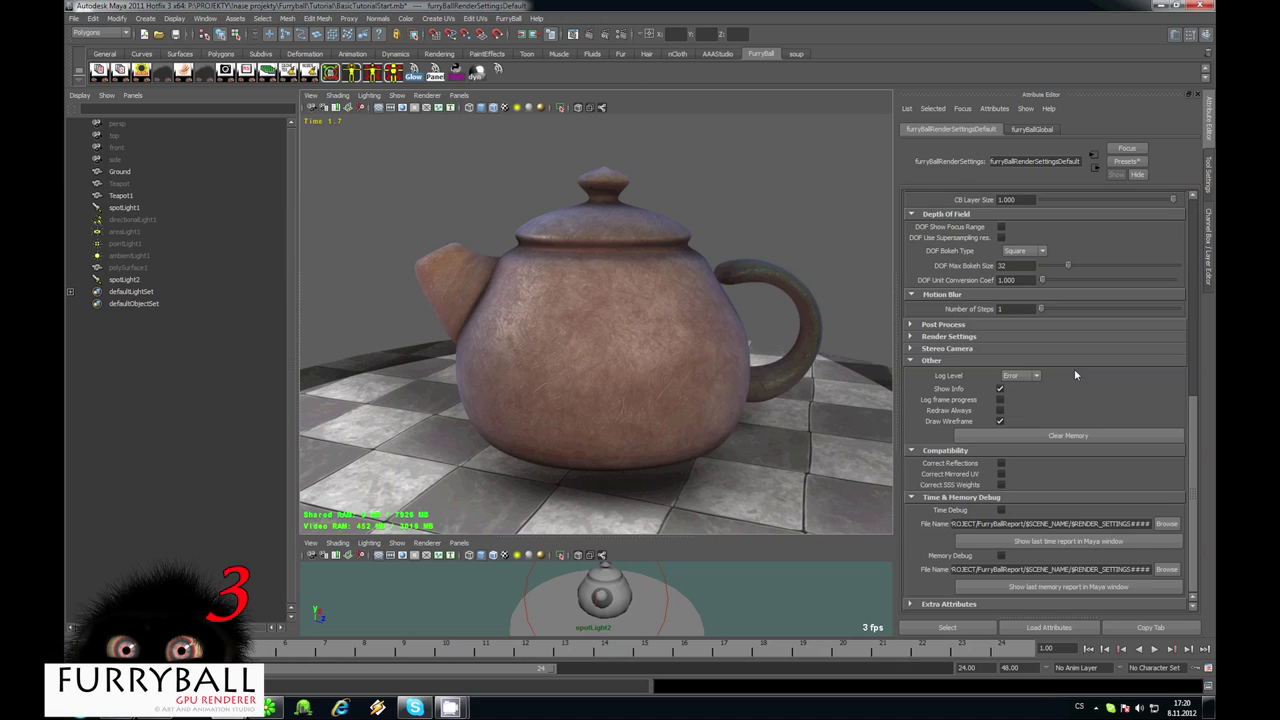
{"action": "left_click", "coordinate": [1000, 421]}
{"action": "right_click_drag", "start_coordinate": [569, 296], "coordinate": [743, 311], "text": "alt"}
Add a displacement material to the shading group of the teapot's phongE1 material, using kameny_D.png as its file texture
{"action": "left_click", "coordinate": [742, 304]}
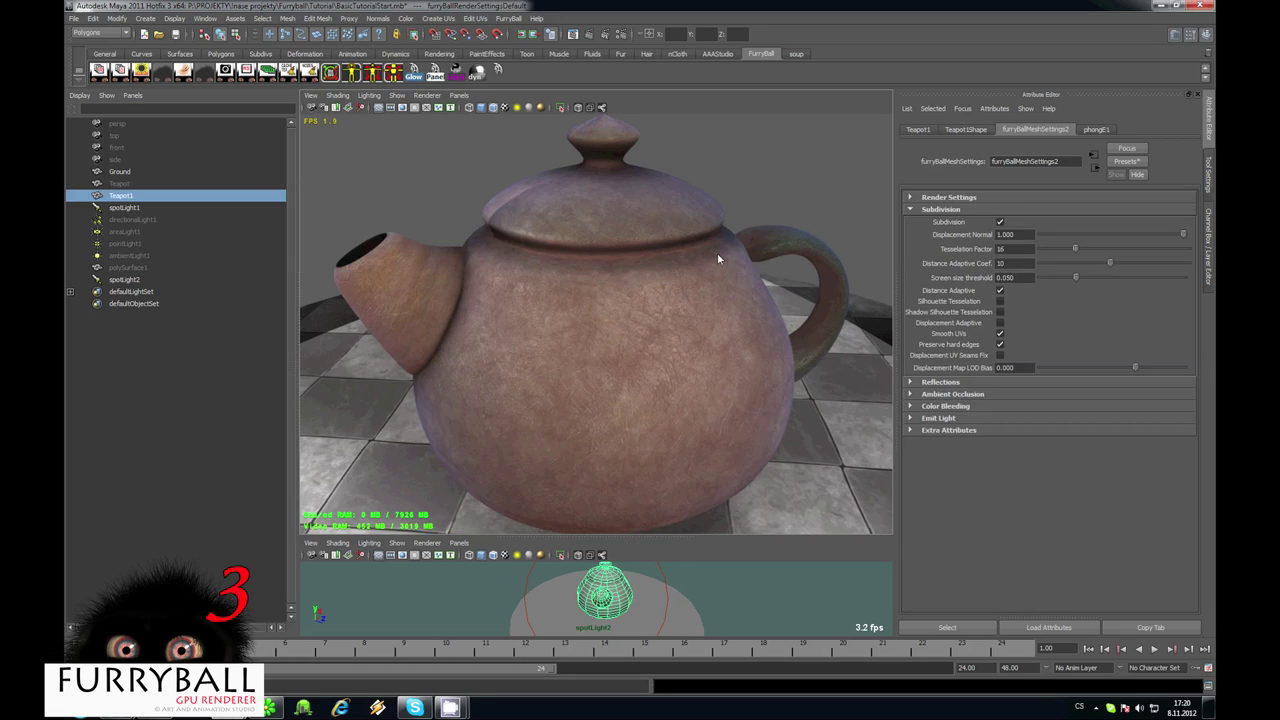
{"action": "left_click", "coordinate": [1096, 129]}
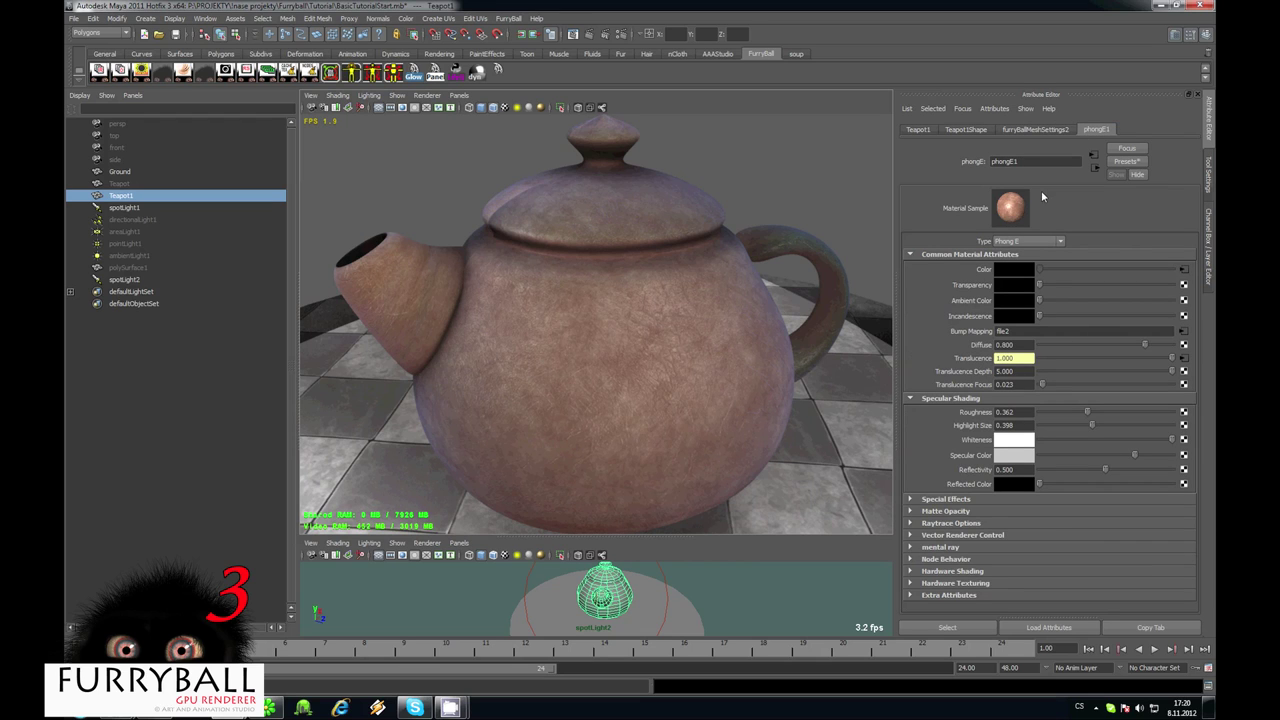
{"action": "scroll", "coordinate": [720, 298], "scroll_direction": "down", "scroll_amount": 2}
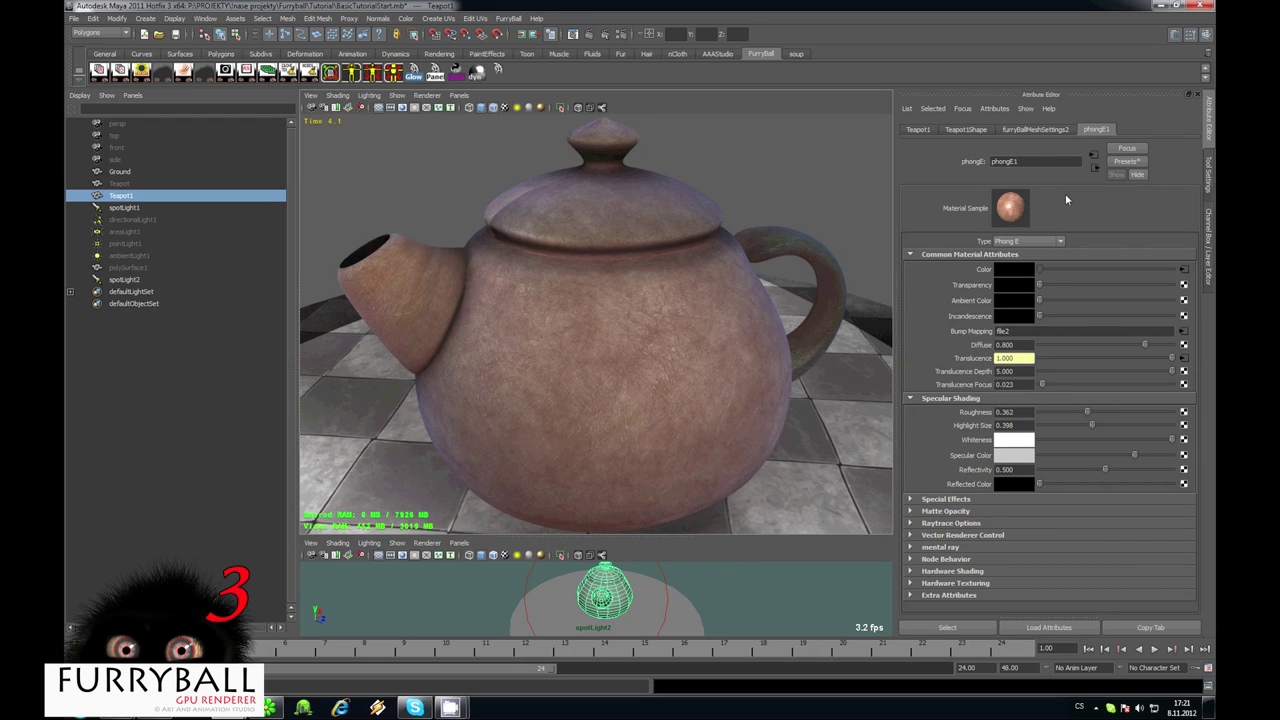
{"action": "left_click", "coordinate": [1095, 168]}
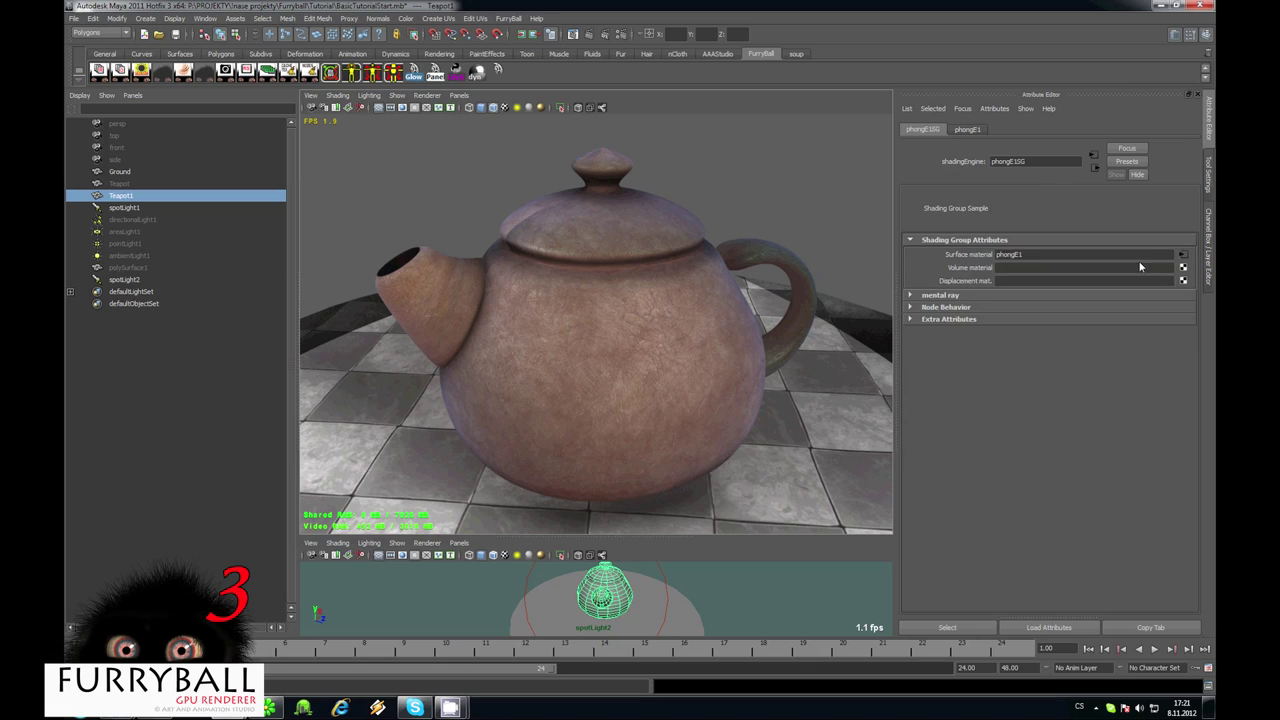
{"action": "left_click", "coordinate": [1183, 281]}
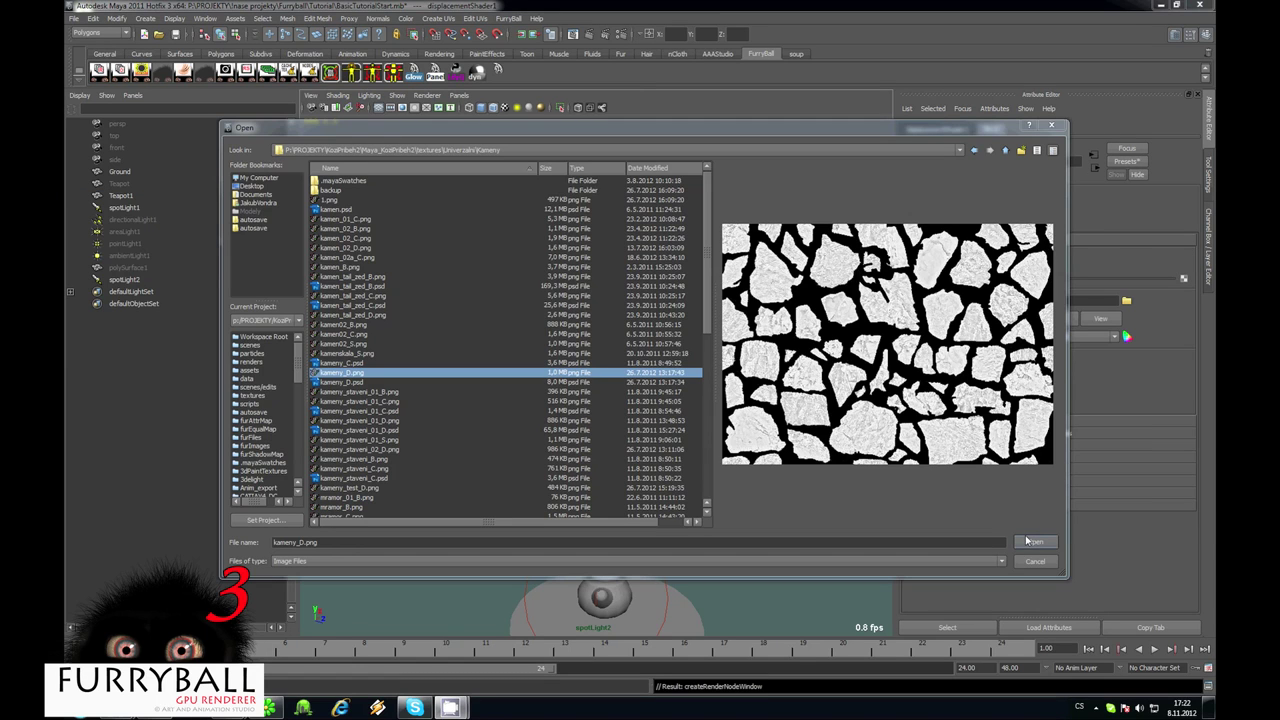
{"action": "left_click", "coordinate": [1031, 541]}
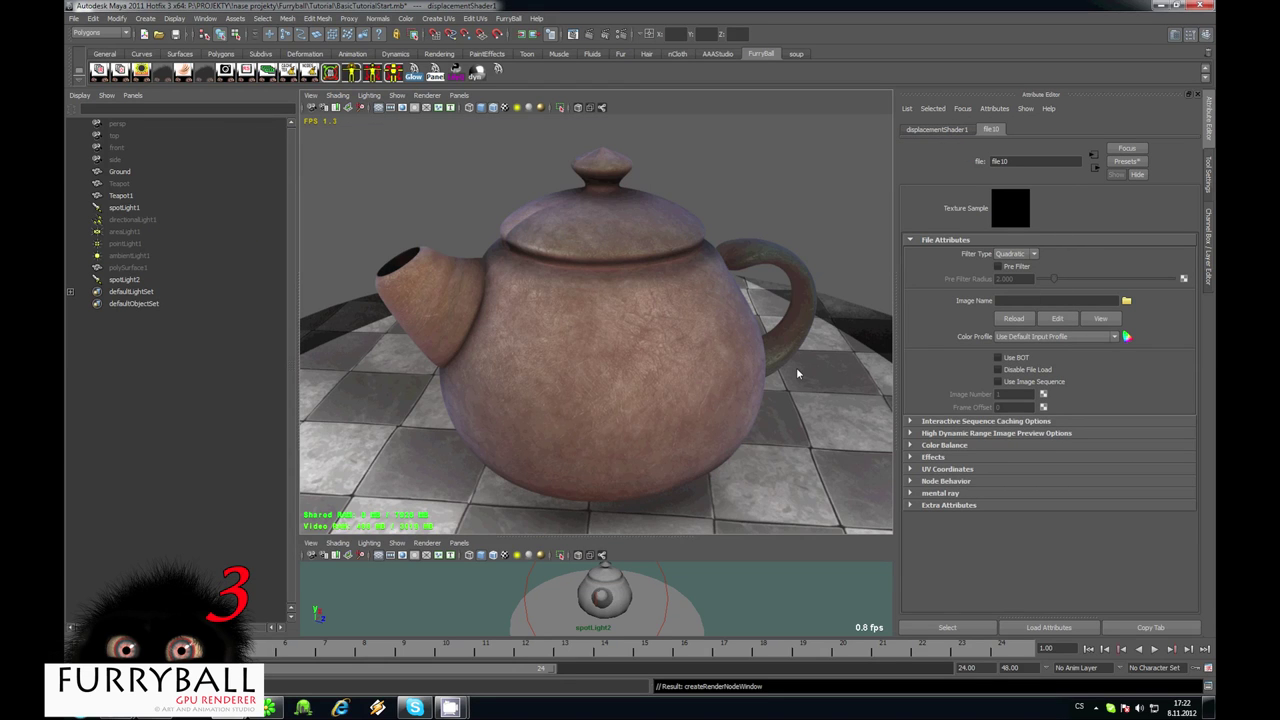
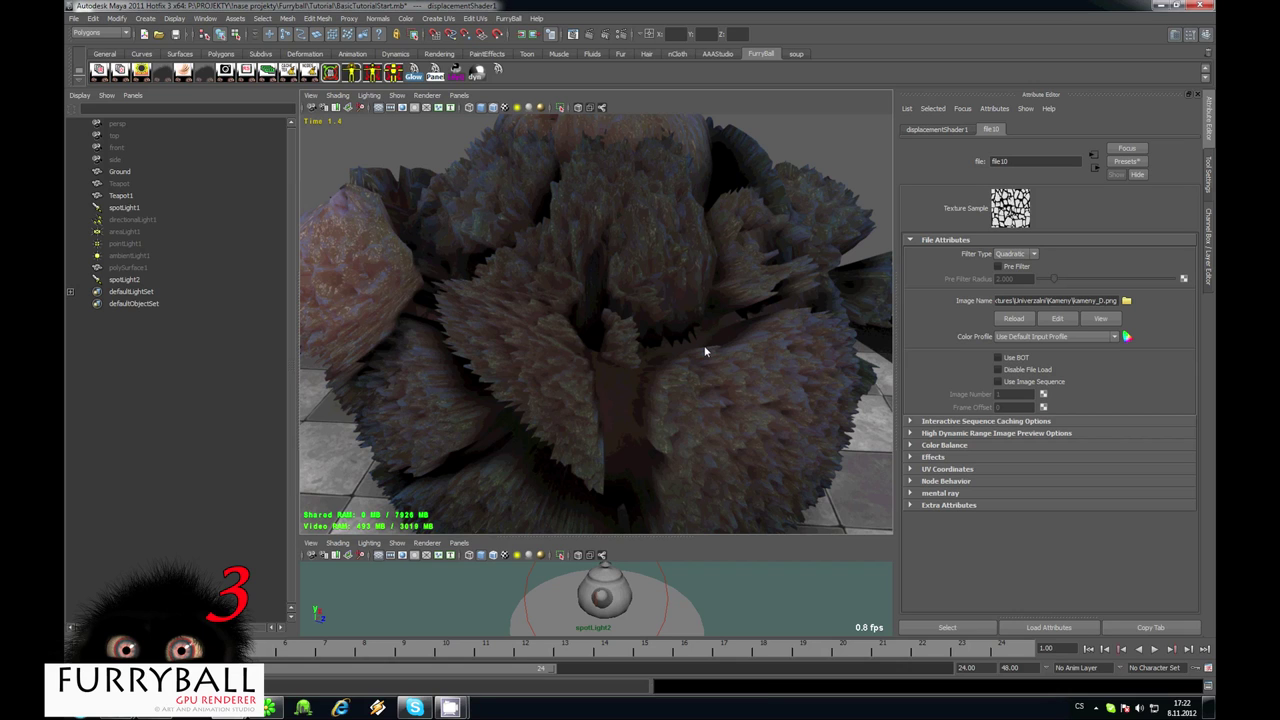
Expand the displacement texture's Color Balance and lower its Color Gain to a dark grey to weaken the teapot's displacement
{"action": "scroll", "coordinate": [795, 376], "scroll_direction": "down", "scroll_amount": 4}
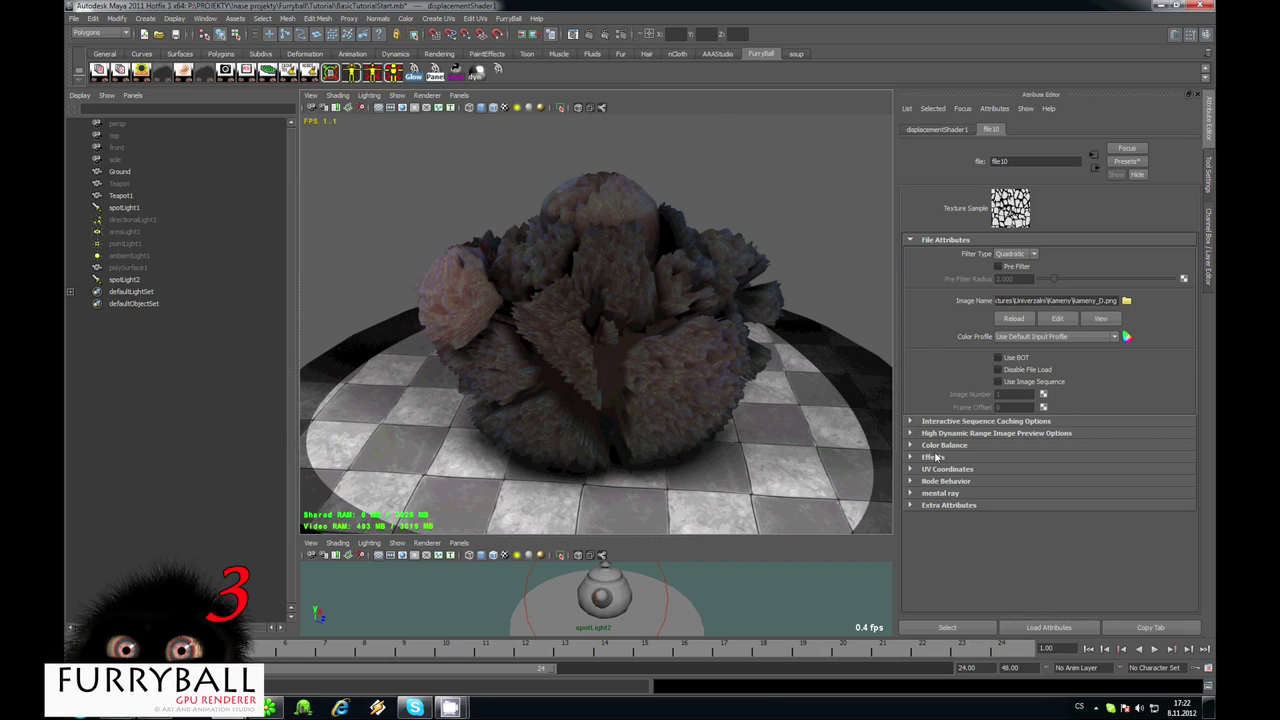
{"action": "left_click", "coordinate": [946, 446]}
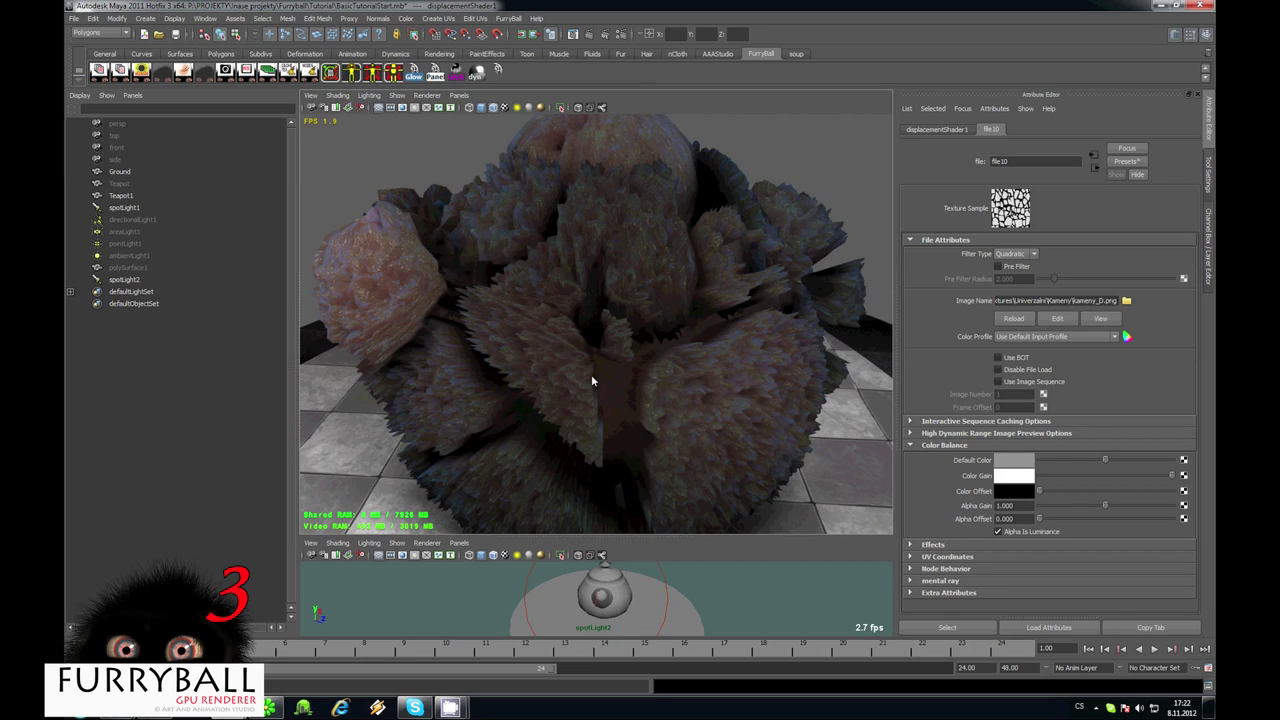
{"action": "scroll", "coordinate": [592, 376], "scroll_direction": "down", "scroll_amount": 3}
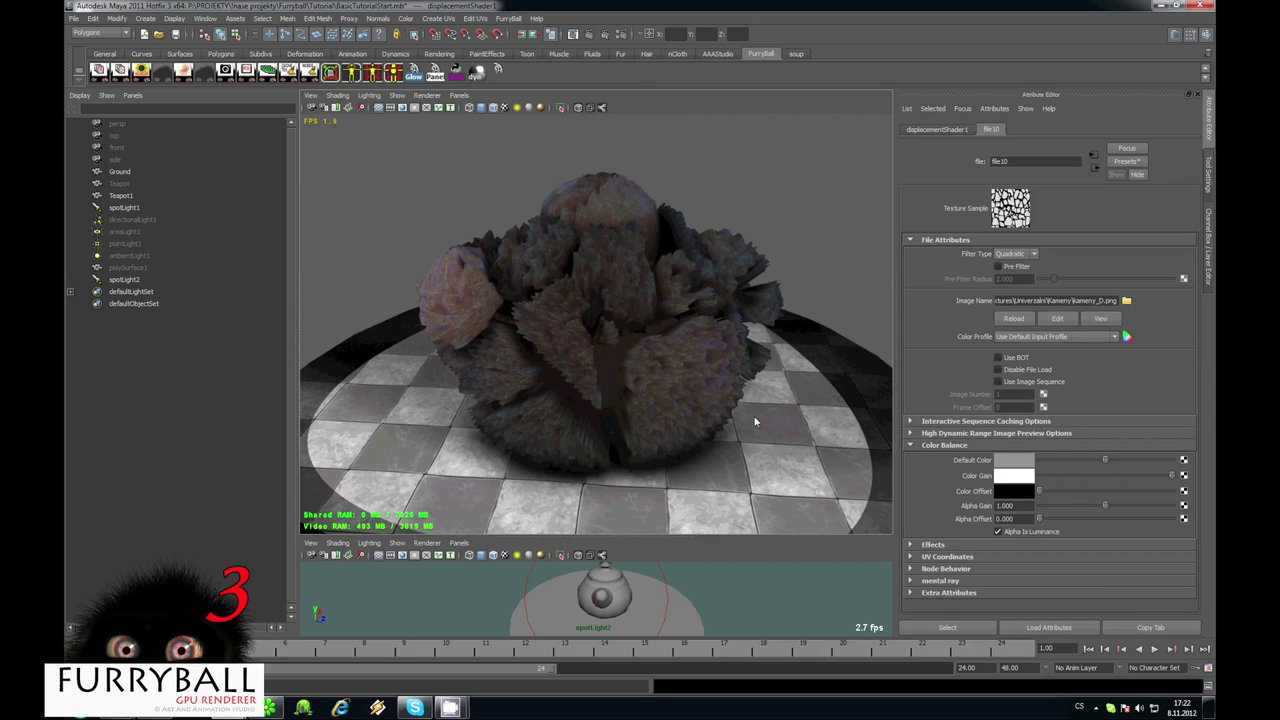
{"action": "left_click_drag", "start_coordinate": [1124, 474], "coordinate": [1061, 478]}
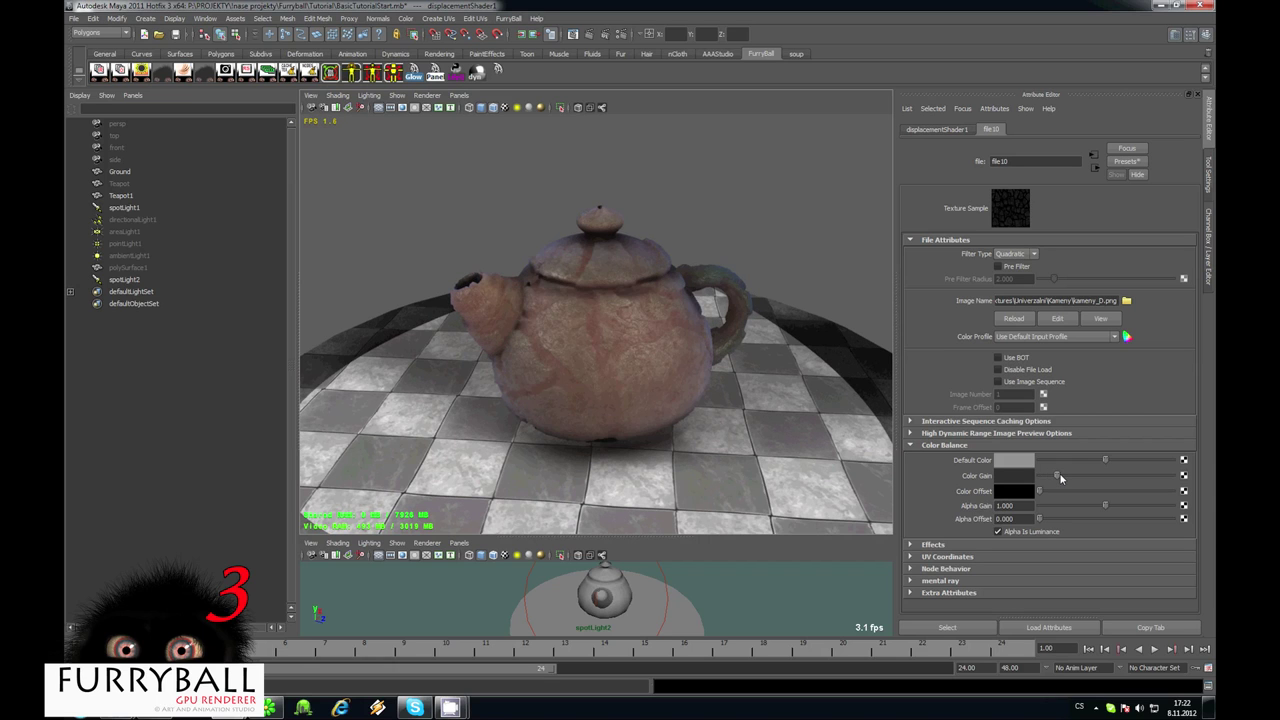
{"action": "mouse_move", "coordinate": [605, 351]}
{"action": "left_mouse_down", "text": "alt"}
{"action": "mouse_move", "coordinate": [648, 372]}
{"action": "mouse_move", "coordinate": [642, 351]}
{"action": "mouse_move", "coordinate": [665, 355]}
{"action": "mouse_move", "coordinate": [583, 356]}
{"action": "mouse_move", "coordinate": [649, 358]}
{"action": "mouse_move", "coordinate": [597, 337]}
{"action": "left_mouse_up", "text": "alt"}
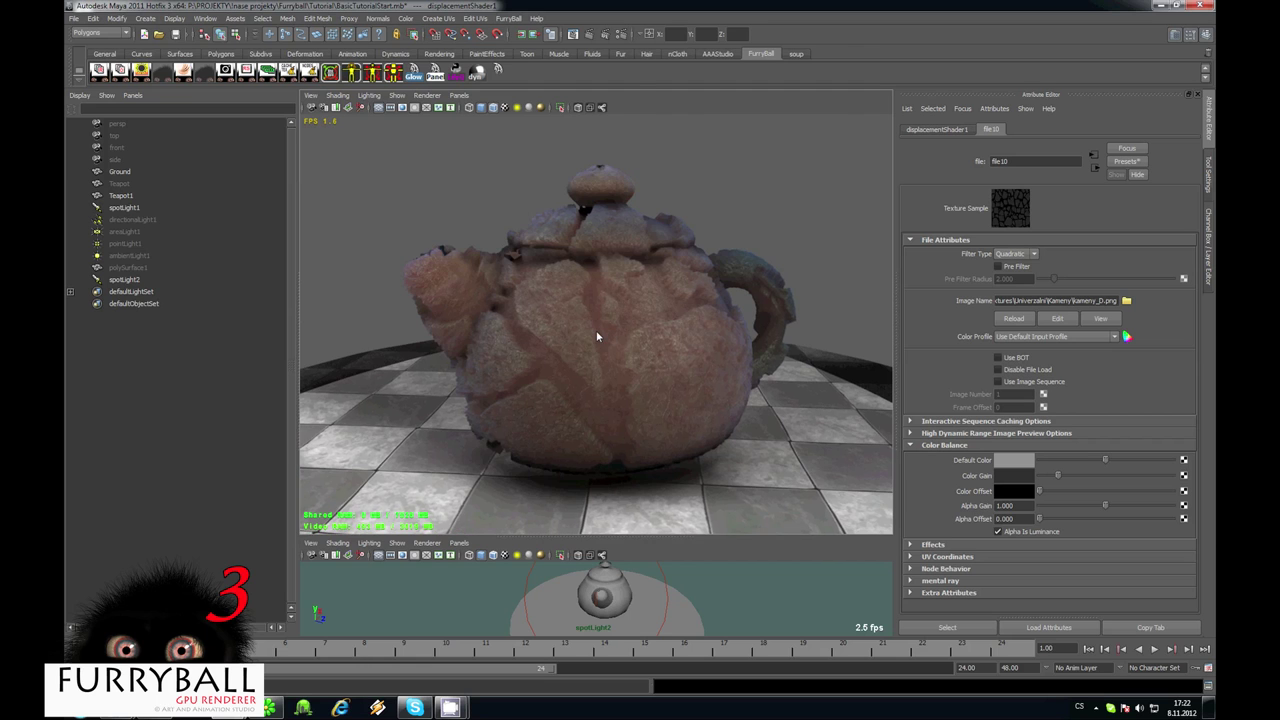
Set the brightness of the displacement texture's Color Offset to -0.1 and inspect the teapot from the handle side
{"action": "left_click", "coordinate": [1012, 491]}
{"action": "left_click", "coordinate": [879, 478]}
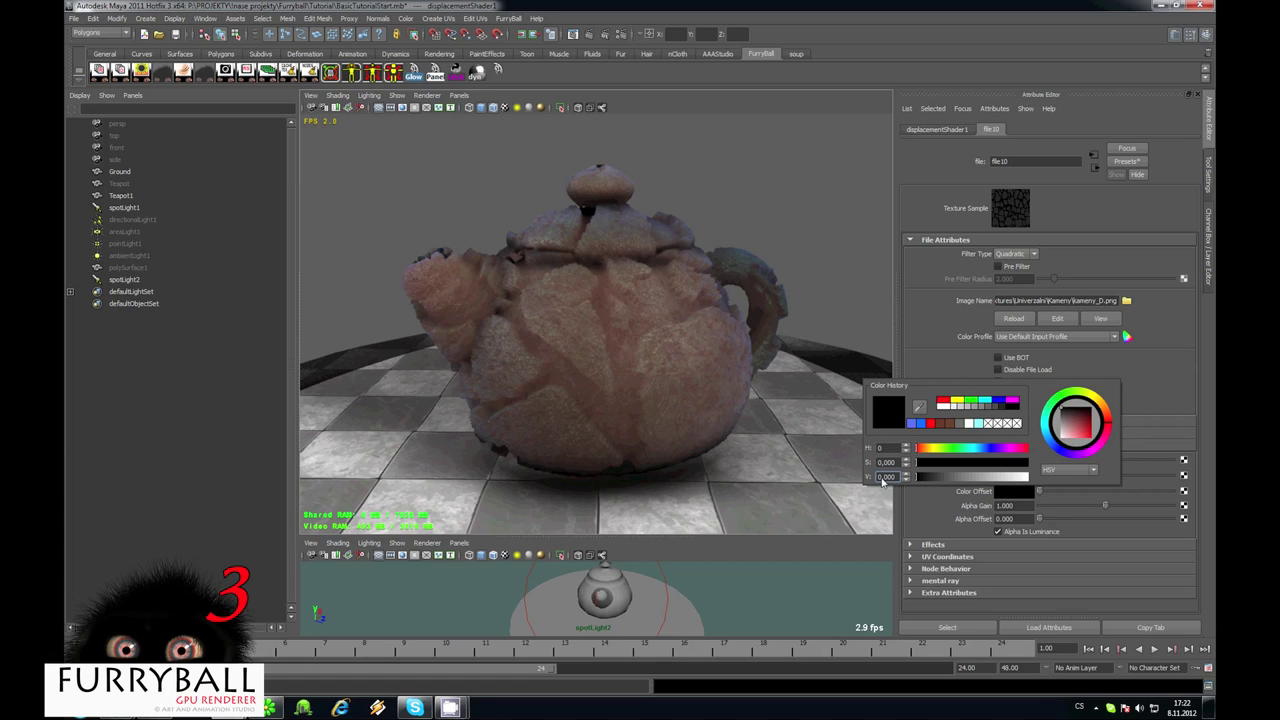
{"action": "type", "text": "-"}
{"action": "mouse_move", "coordinate": [899, 476]}
{"action": "left_mouse_down"}
{"action": "mouse_move", "coordinate": [887, 480]}
{"action": "mouse_move", "coordinate": [903, 479]}
{"action": "left_mouse_up"}
{"action": "type", "text": "1"}
{"action": "key", "text": "Return"}
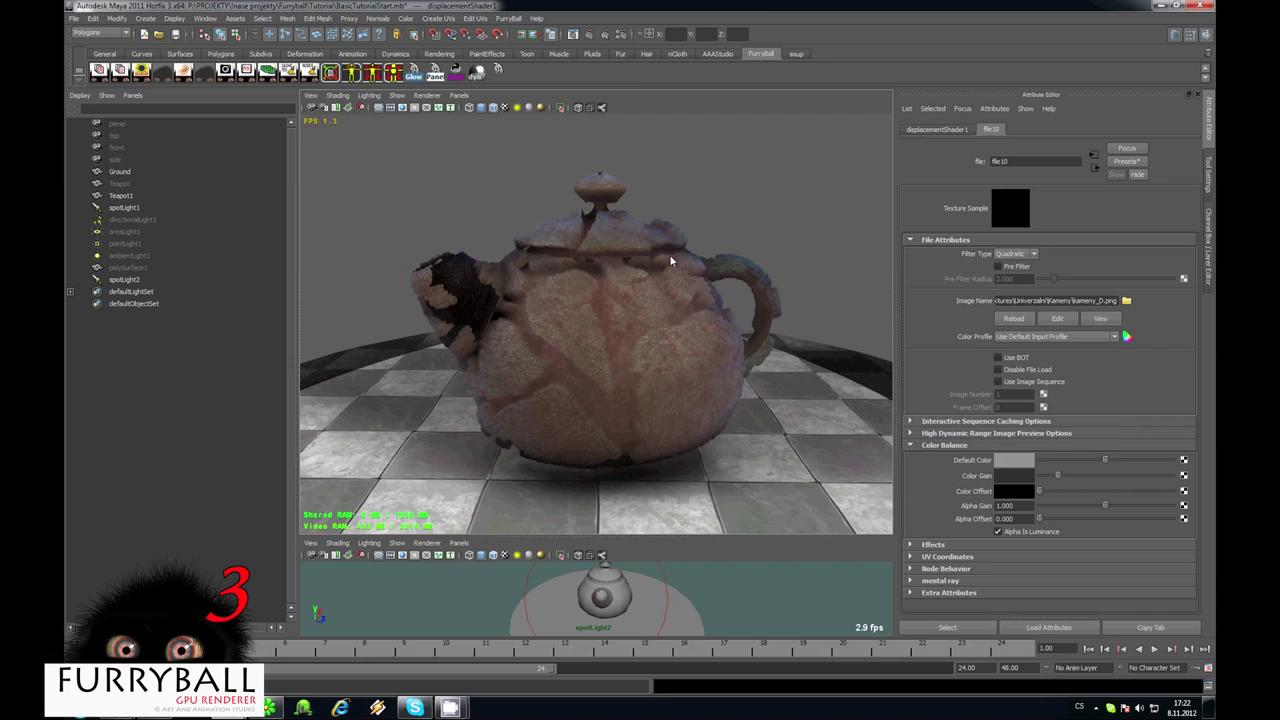
{"action": "left_click_drag", "start_coordinate": [577, 314], "coordinate": [727, 363], "text": "alt"}
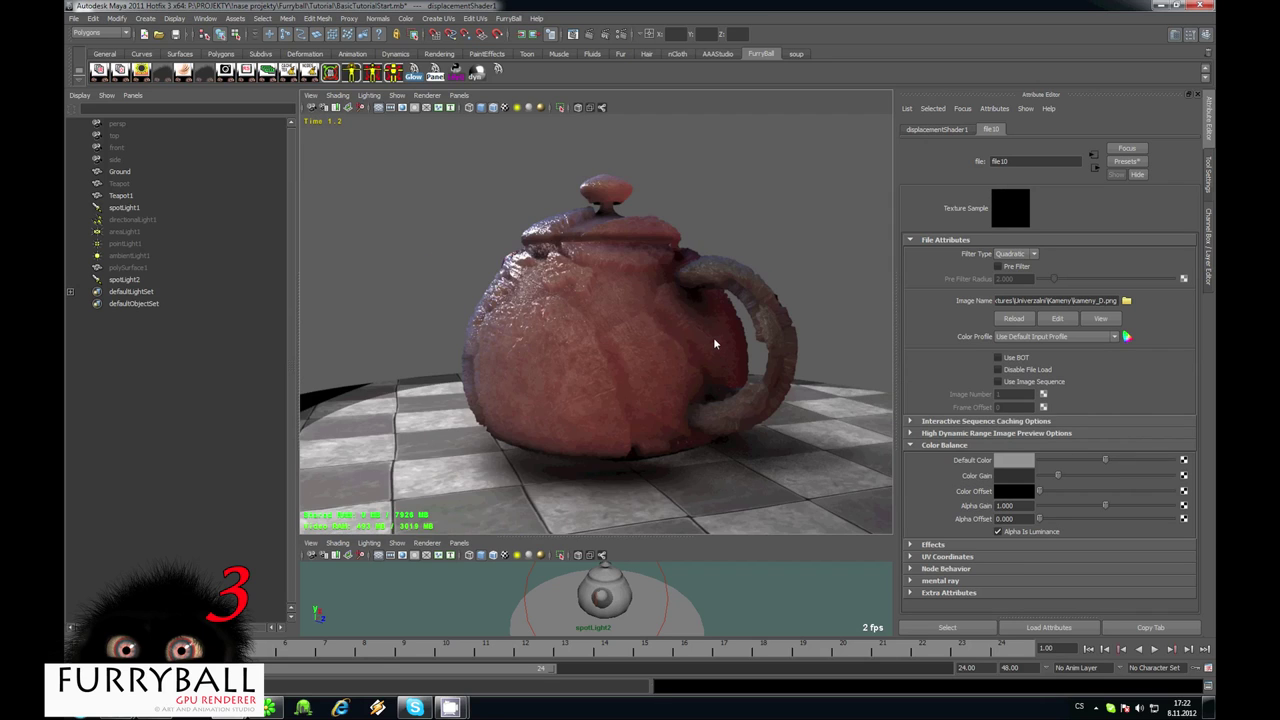
Change the brightness of the displacement texture's Color Offset to -0.05, then to -0.03
{"action": "left_click", "coordinate": [1017, 491]}
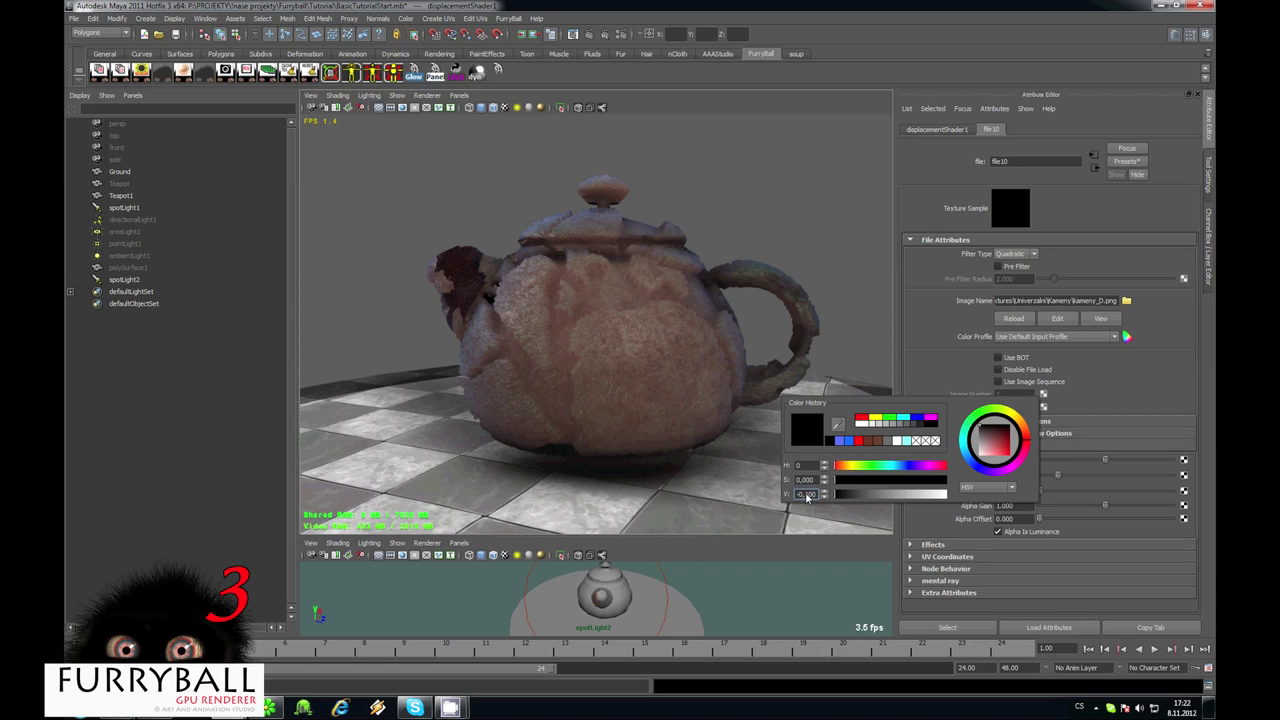
{"action": "left_click_drag", "start_coordinate": [806, 494], "coordinate": [821, 492]}
{"action": "type", "text": "05"}
{"action": "key", "text": "Return"}
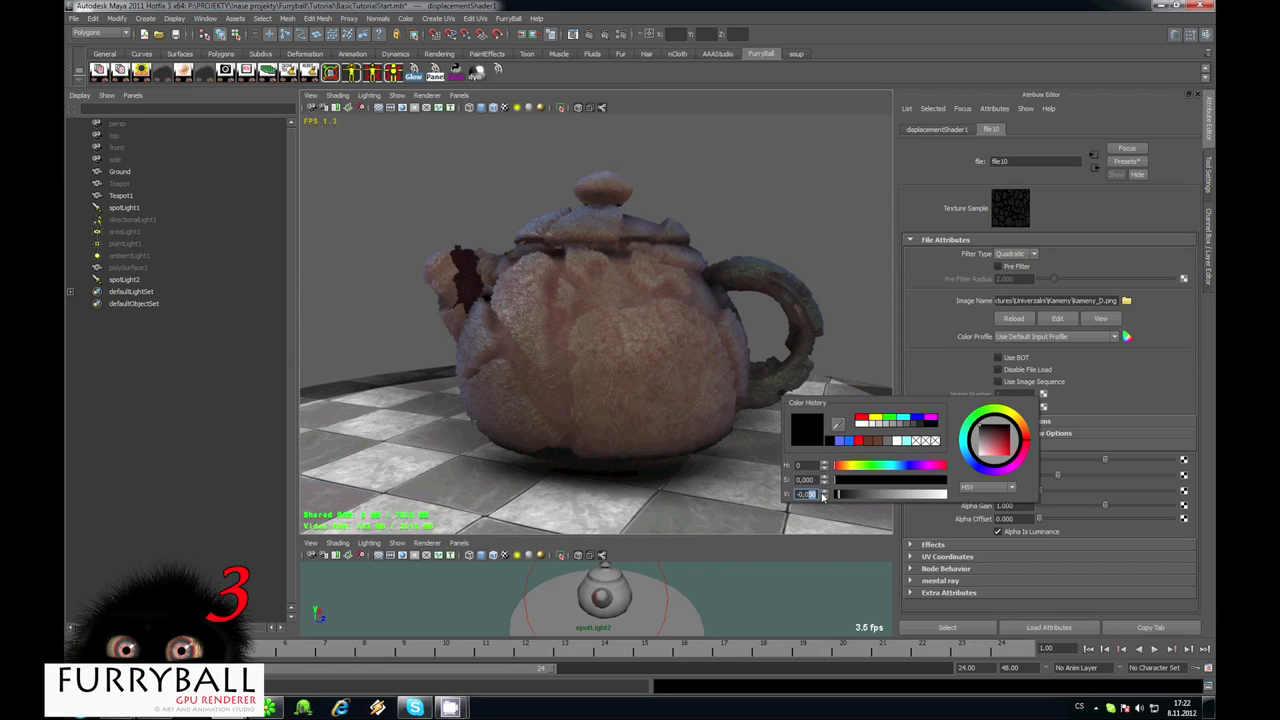
{"action": "left_click", "coordinate": [823, 493]}
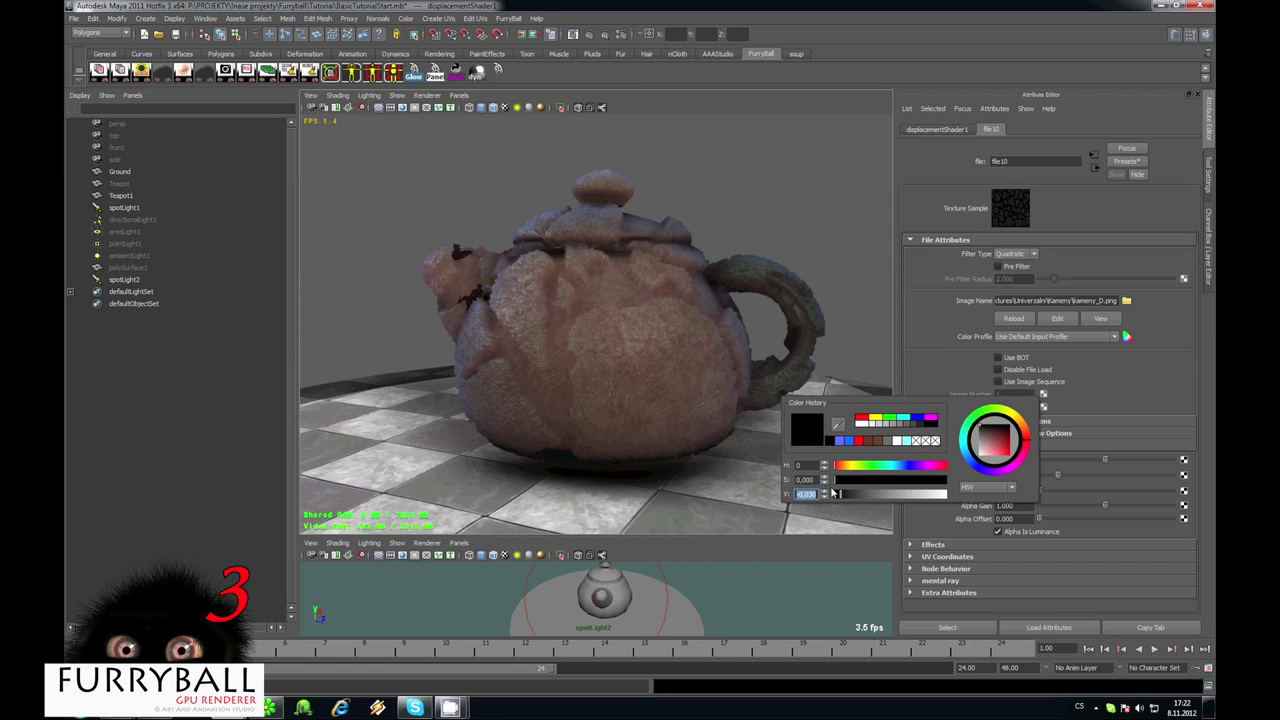
{"action": "left_click", "coordinate": [822, 497]}
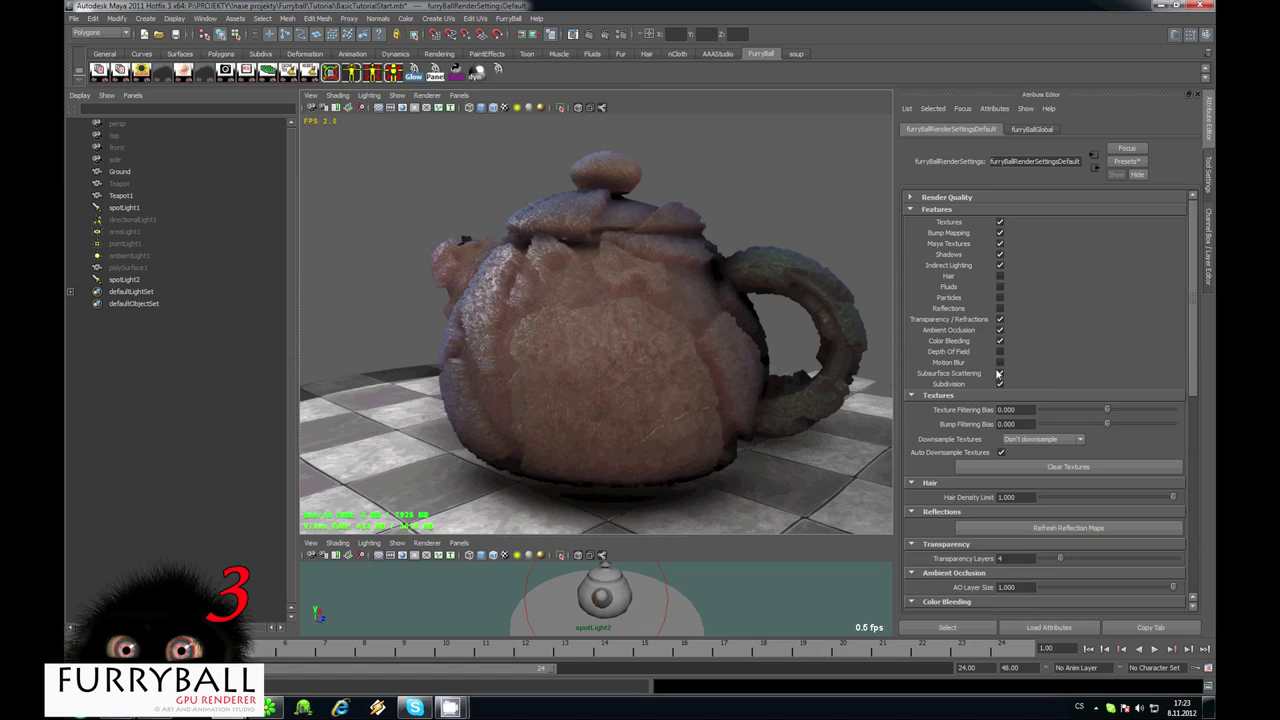
Disable Subsurface Scattering in the render settings' features and view the displaced teapot
{"action": "left_click", "coordinate": [1000, 374]}
{"action": "left_click_drag", "start_coordinate": [551, 335], "coordinate": [566, 362], "text": "alt"}
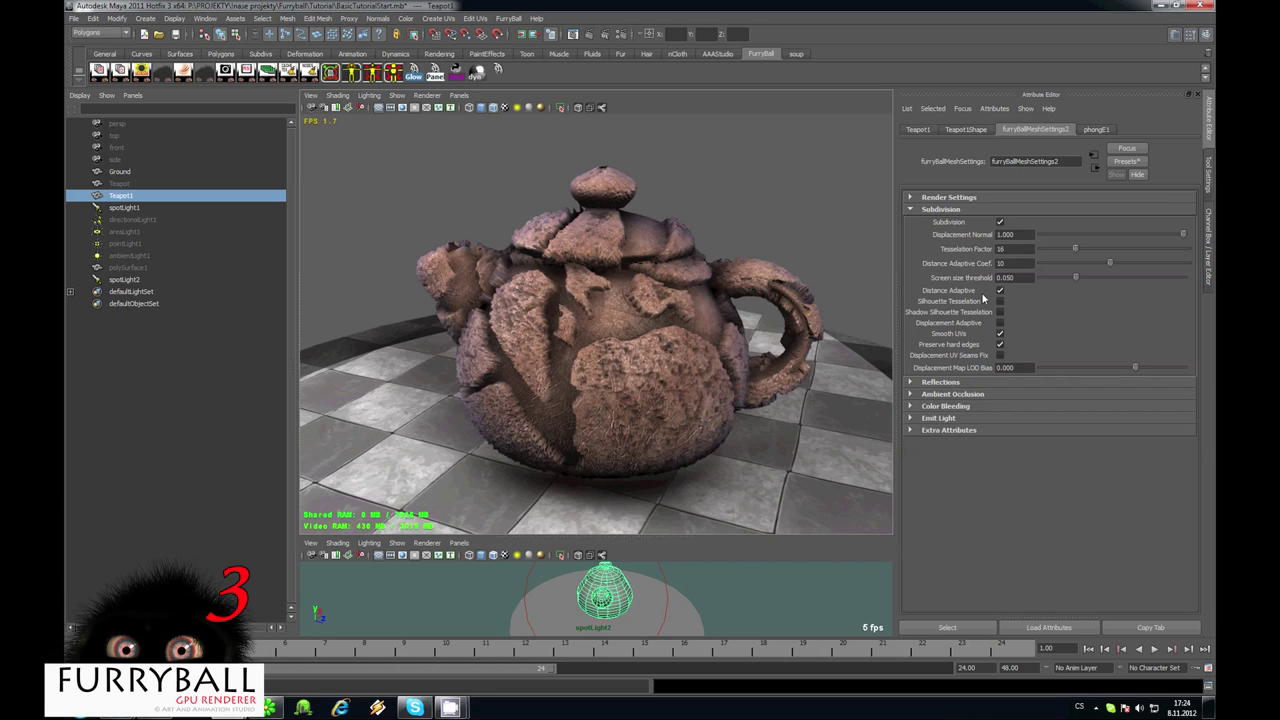
Raise the teapot's Tesselation Factor first to 44, then to 64, and check the displacement detail from farther away
{"action": "left_click_drag", "start_coordinate": [1014, 251], "coordinate": [940, 256]}
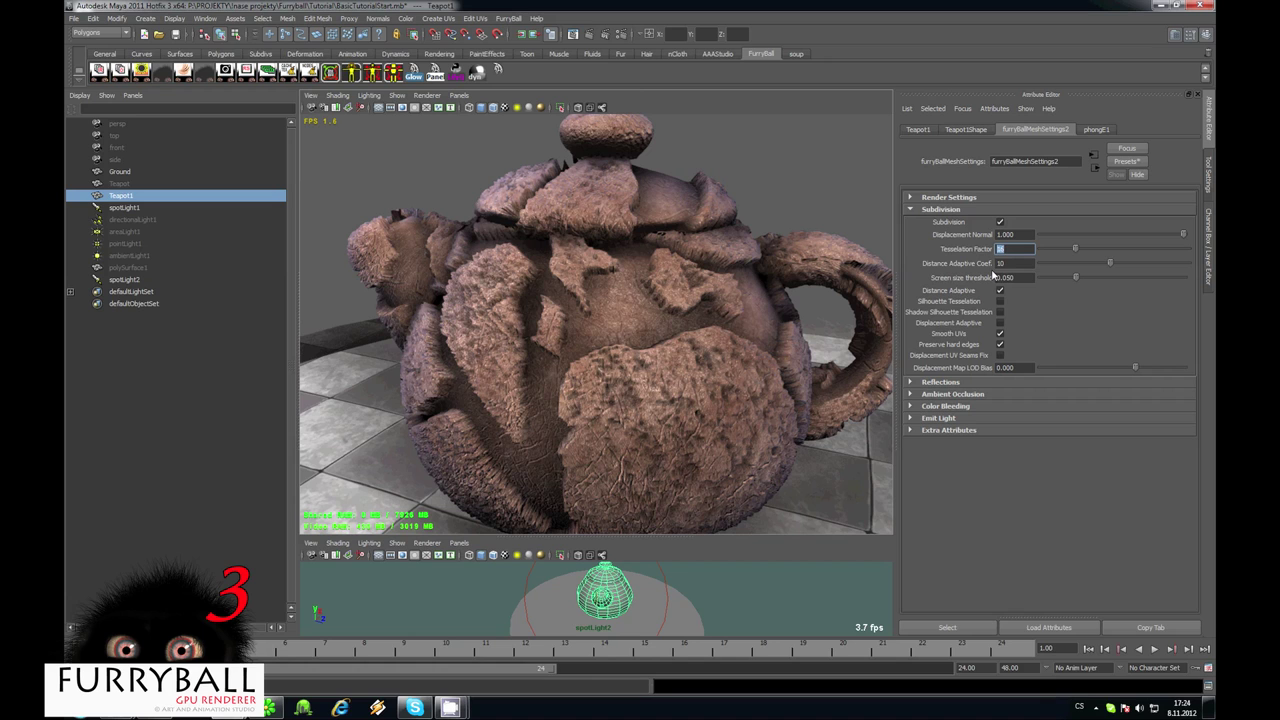
{"action": "type", "text": "44"}
{"action": "key", "text": "Return"}
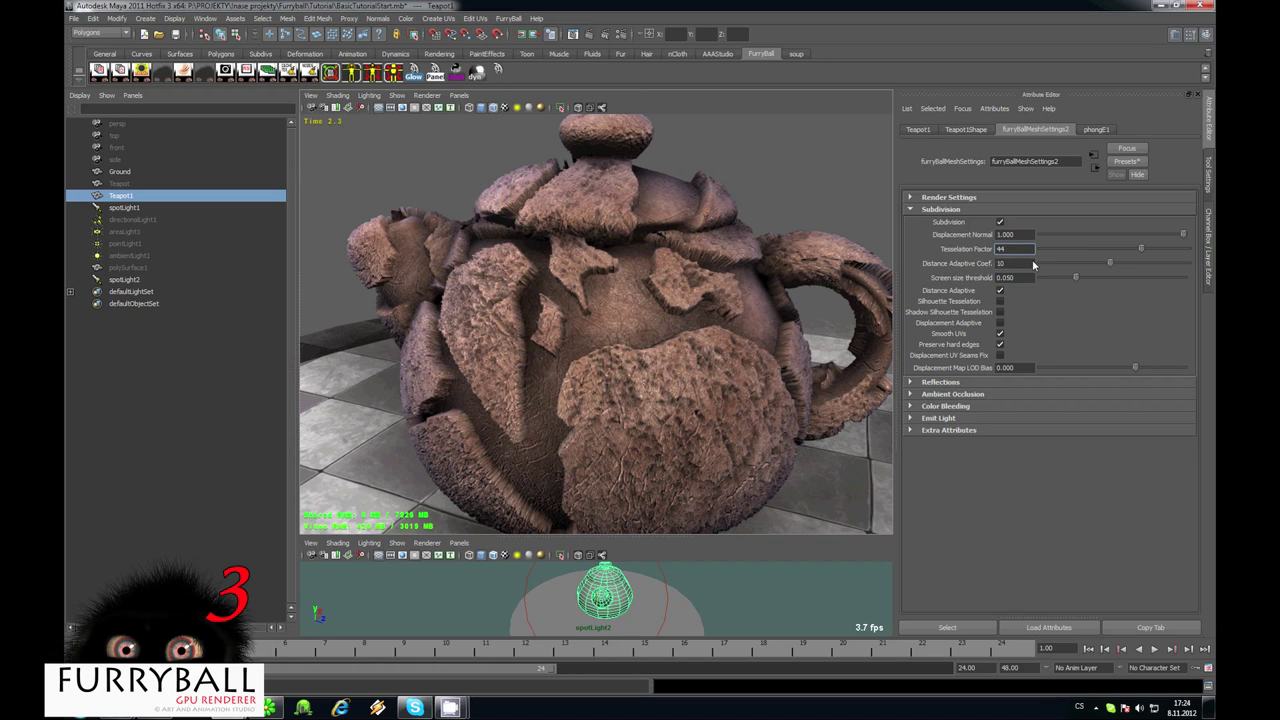
{"action": "type", "text": "64"}
{"action": "key", "text": "Return"}
{"action": "right_click_drag", "start_coordinate": [638, 350], "coordinate": [648, 294], "text": "alt"}
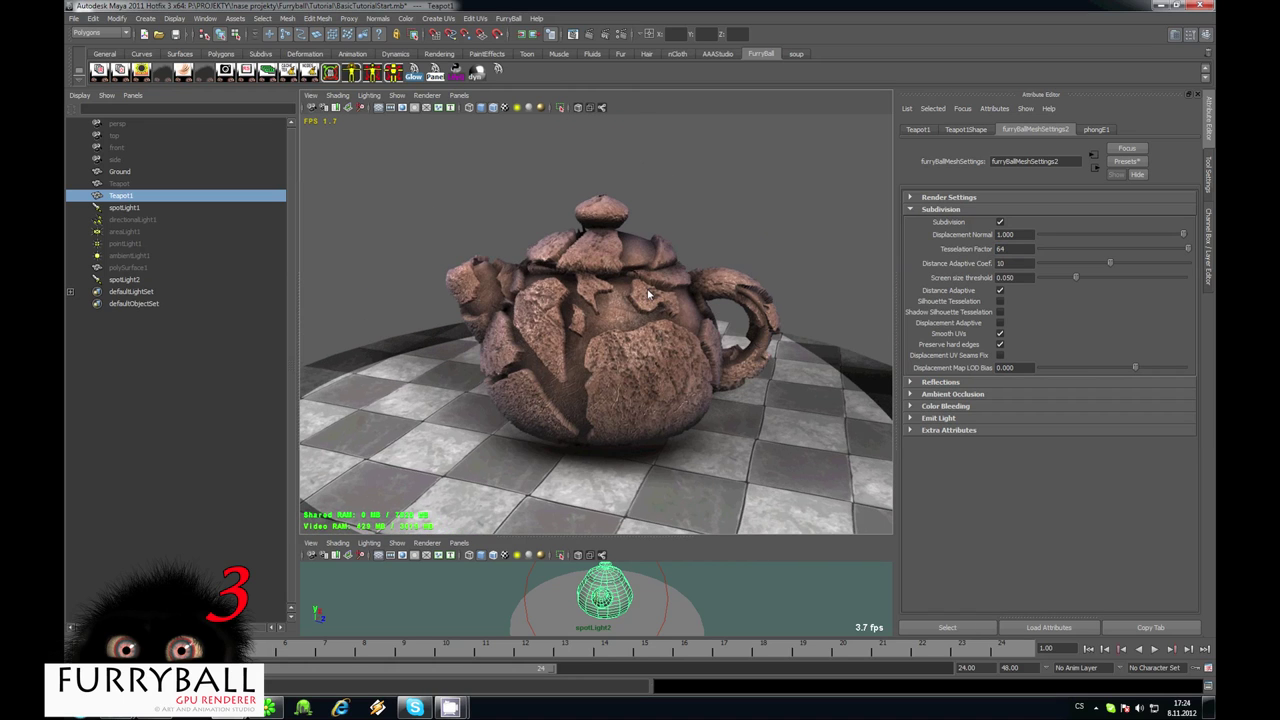
Open the placement settings of the Teapot1 material's displacement texture and set its Repeat UV to 3 and 3
{"action": "left_click", "coordinate": [1100, 129]}
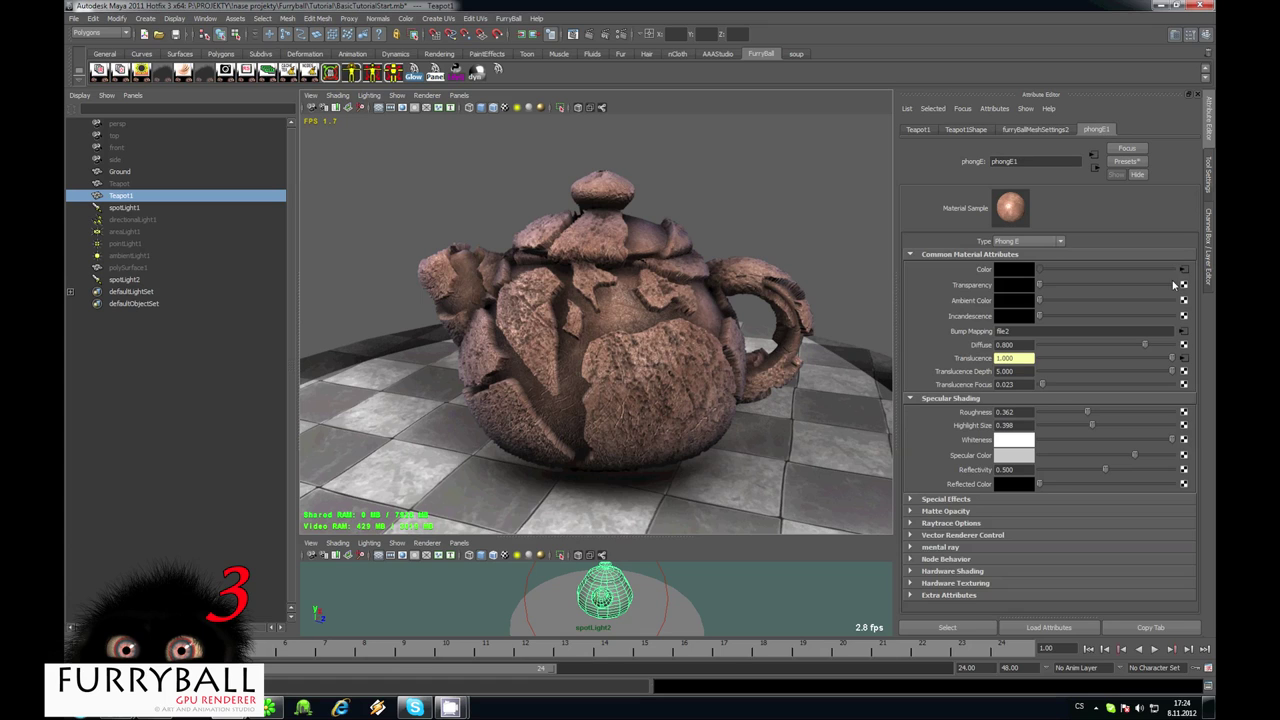
{"action": "left_click", "coordinate": [1096, 169]}
{"action": "left_click", "coordinate": [1182, 283]}
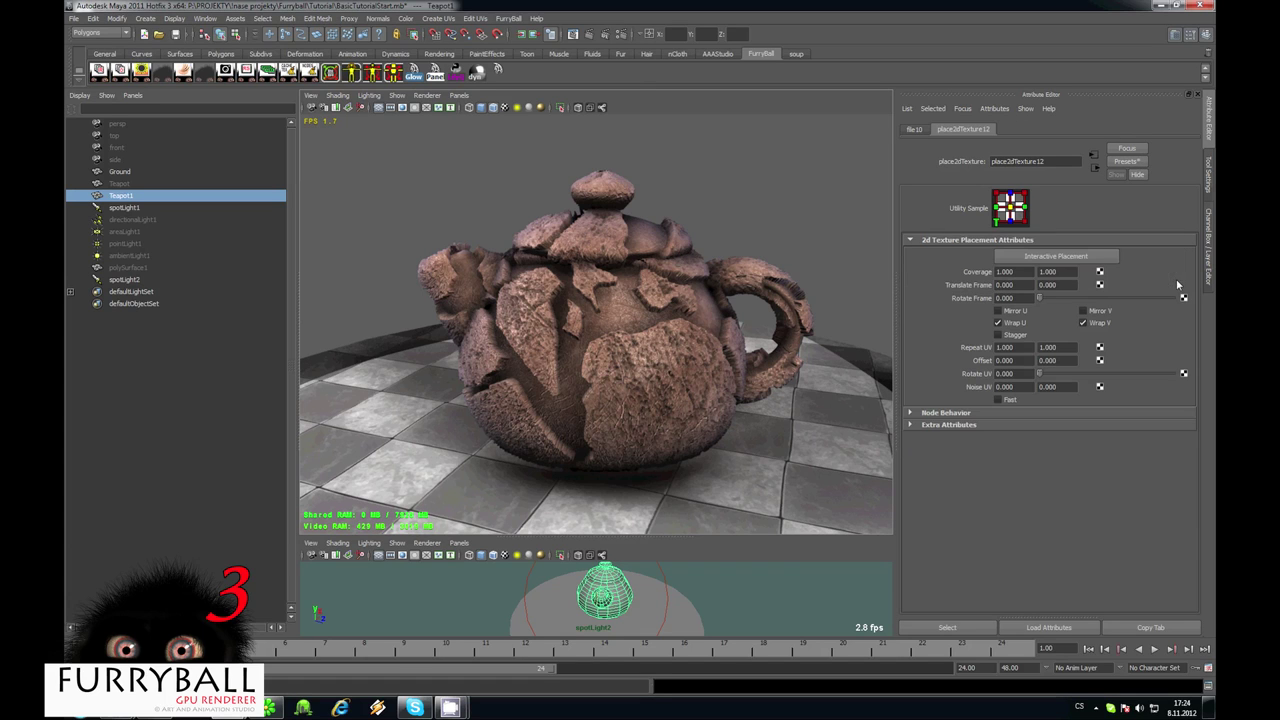
{"action": "left_click_drag", "start_coordinate": [1033, 348], "coordinate": [858, 366]}
{"action": "type", "text": "3"}
{"action": "key", "text": "Return"}
{"action": "key", "text": "Tab"}
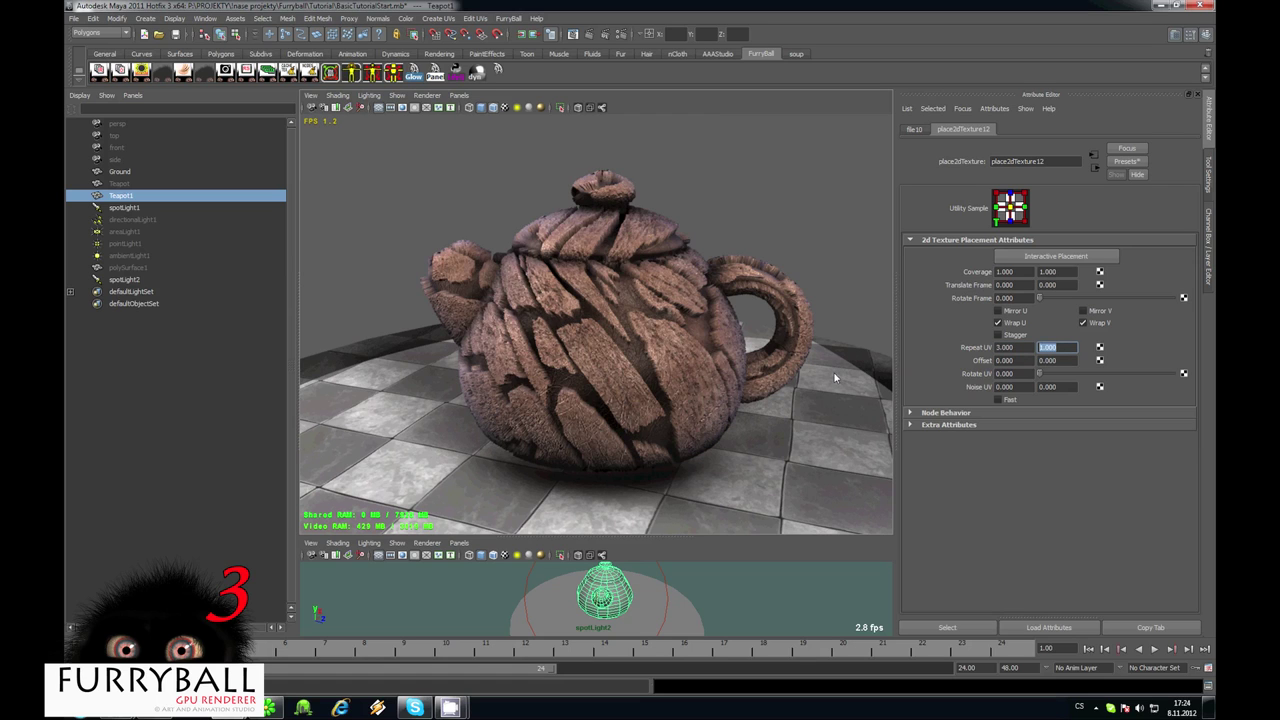
{"action": "type", "text": "3"}
{"action": "key", "text": "Return"}
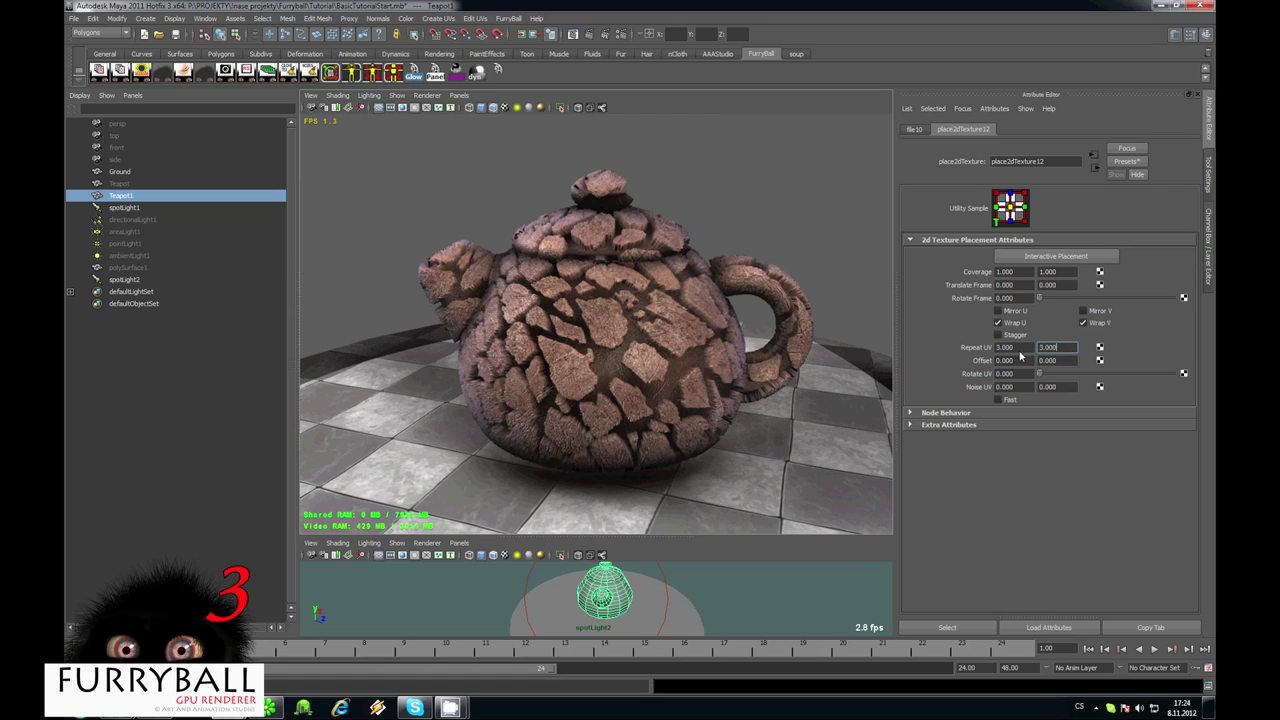
Set the displacement texture's Repeat UV to 5 in both directions
{"action": "left_click", "coordinate": [1005, 347]}
{"action": "type", "text": "5"}
{"action": "key", "text": "Return"}
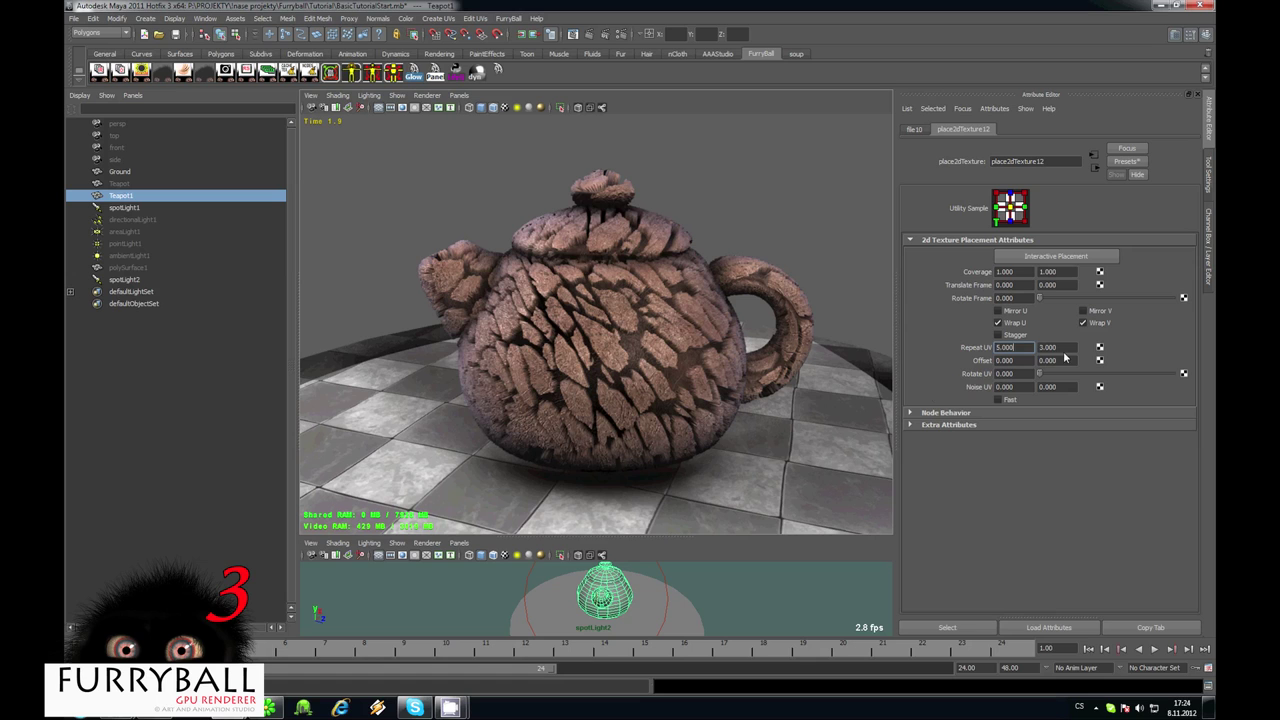
{"action": "key", "text": "Tab"}
{"action": "type", "text": "5"}
{"action": "key", "text": "Return"}
Inspect the displaced teapot from the spout side and the body side, both close up and from farther away
{"action": "left_click_drag", "start_coordinate": [639, 332], "coordinate": [736, 379], "text": "alt"}
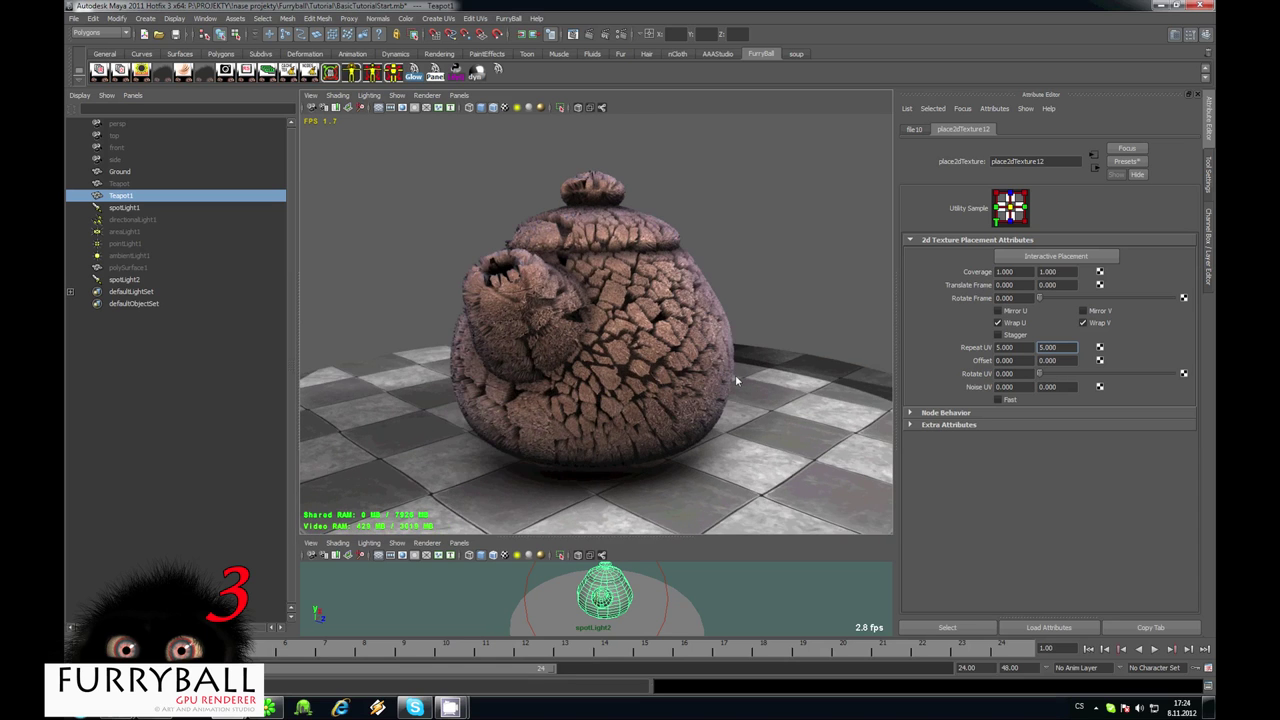
{"action": "scroll", "coordinate": [736, 380], "scroll_direction": "up", "scroll_amount": 5}
{"action": "left_click_drag", "start_coordinate": [611, 366], "coordinate": [585, 383], "text": "alt"}
{"action": "right_click_drag", "start_coordinate": [585, 384], "coordinate": [663, 374], "text": "alt"}
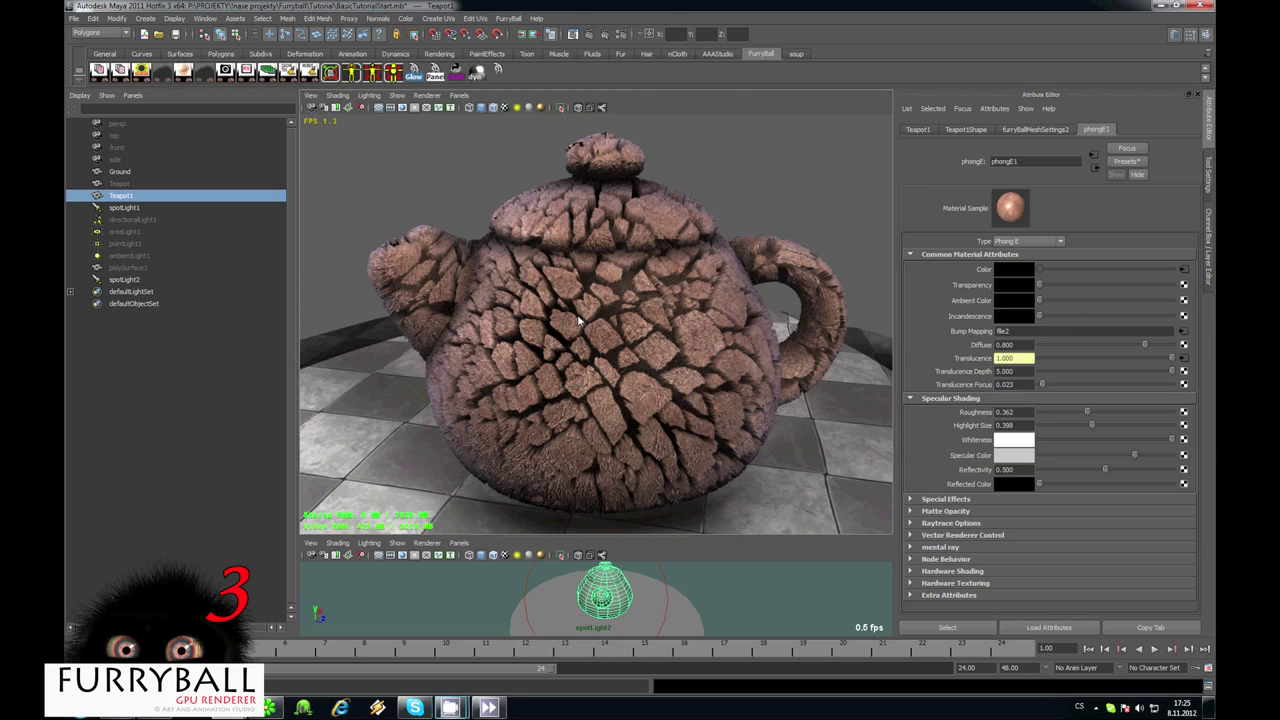
{"action": "mouse_move", "coordinate": [578, 320]}
{"action": "left_mouse_down", "text": "alt"}
{"action": "mouse_move", "coordinate": [660, 355]}
{"action": "mouse_move", "coordinate": [597, 346]}
{"action": "mouse_move", "coordinate": [641, 332]}
{"action": "mouse_move", "coordinate": [590, 330]}
{"action": "left_mouse_up", "text": "alt"}
{"action": "scroll", "coordinate": [586, 323], "scroll_direction": "down", "scroll_amount": 5}
{"action": "scroll", "coordinate": [614, 341], "scroll_direction": "up", "scroll_amount": 3}
{"action": "scroll", "coordinate": [641, 333], "scroll_direction": "down", "scroll_amount": 3}
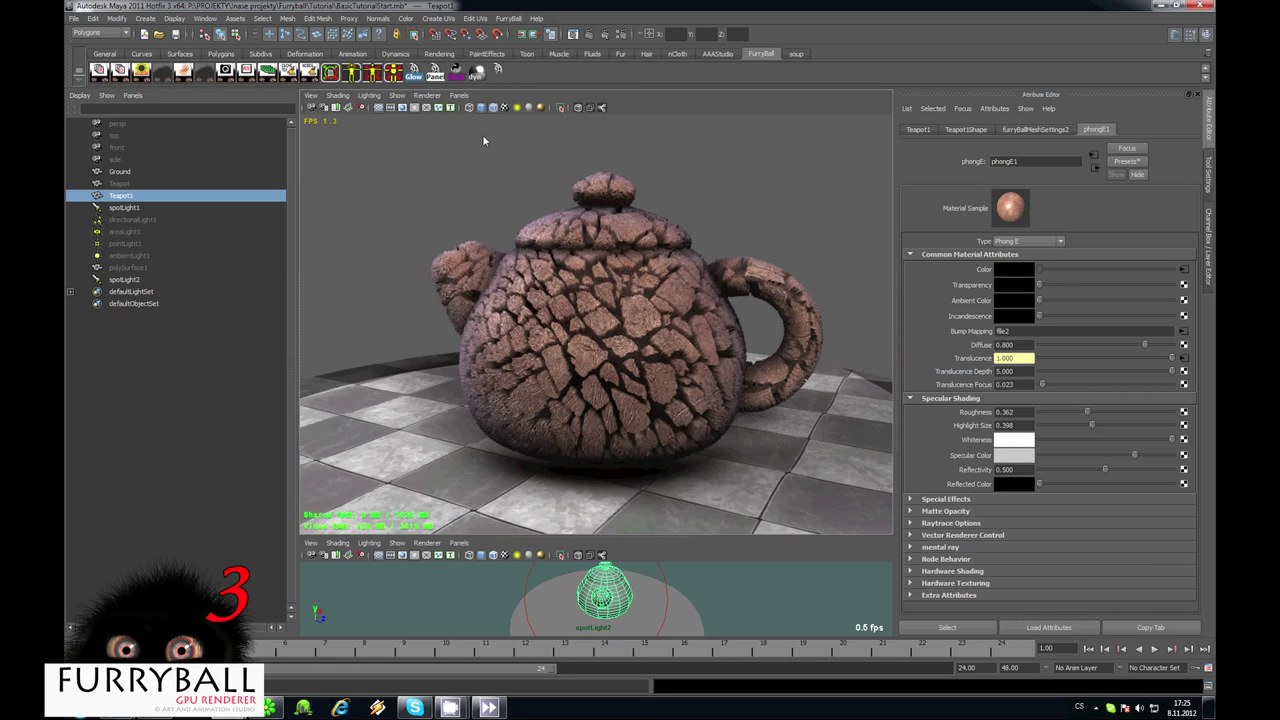
Switch the viewport to Maya's default renderer and examine the teapot's base mesh from the handle side
{"action": "left_click", "coordinate": [430, 97]}
{"action": "left_click", "coordinate": [460, 125]}
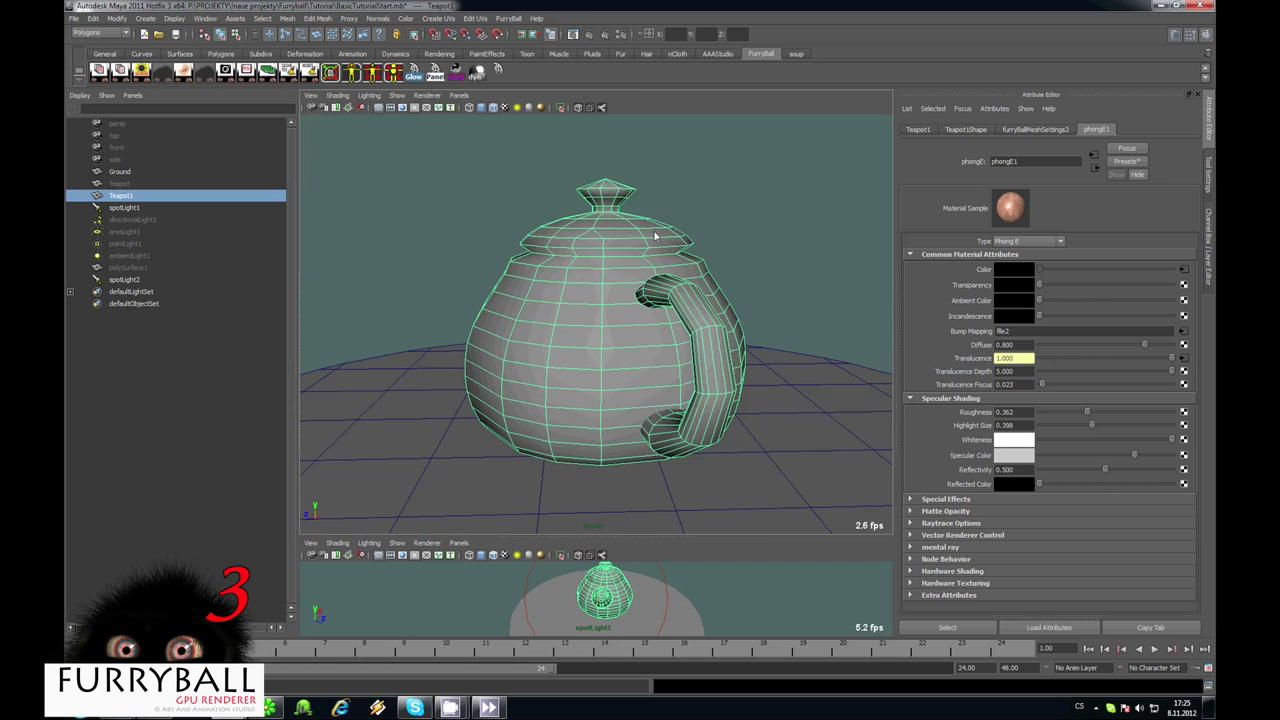
{"action": "mouse_move", "coordinate": [655, 240]}
{"action": "left_mouse_down", "text": "alt"}
{"action": "mouse_move", "coordinate": [620, 284]}
{"action": "mouse_move", "coordinate": [424, 282]}
{"action": "mouse_move", "coordinate": [883, 277]}
{"action": "mouse_move", "coordinate": [643, 296]}
{"action": "mouse_move", "coordinate": [690, 292]}
{"action": "left_mouse_up", "text": "alt"}
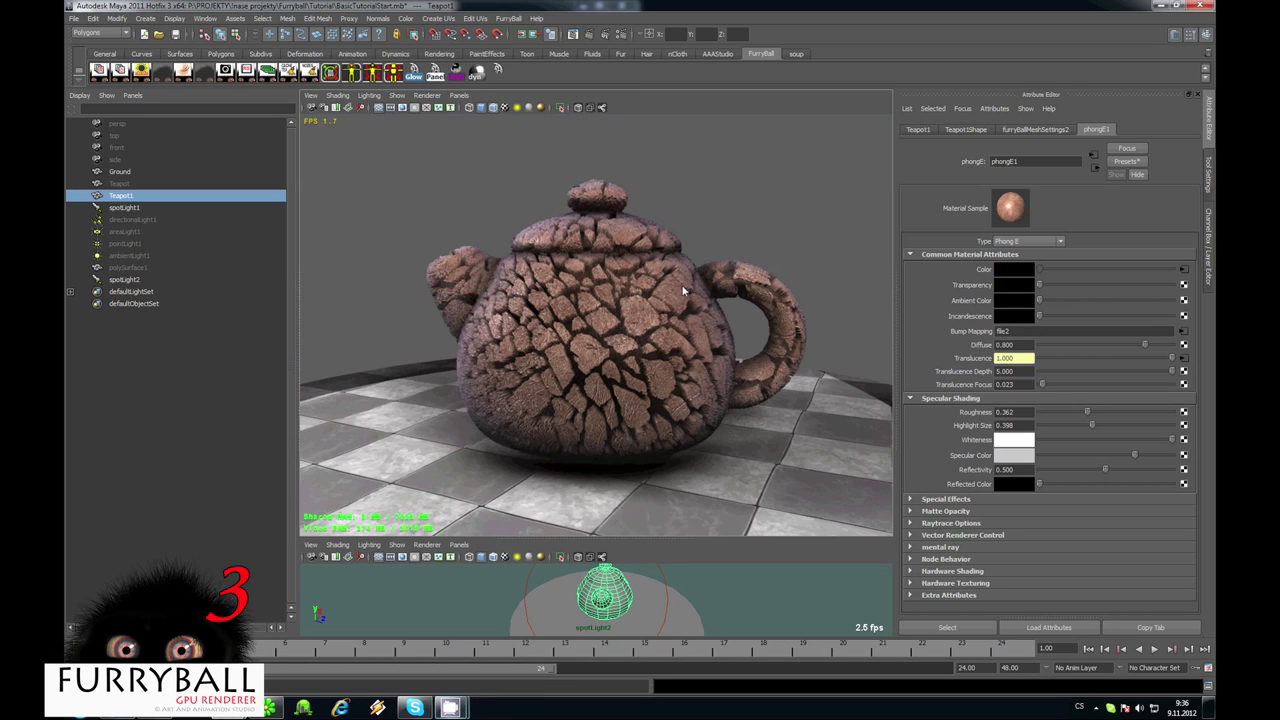
Hide the displaced Teapot1 and show the original Teapot
{"action": "right_click_drag", "start_coordinate": [633, 371], "coordinate": [575, 304], "text": "alt"}
{"action": "middle_click_drag", "start_coordinate": [575, 304], "coordinate": [658, 393], "text": "alt"}
{"action": "right_click_drag", "start_coordinate": [590, 328], "coordinate": [635, 371], "text": "alt"}
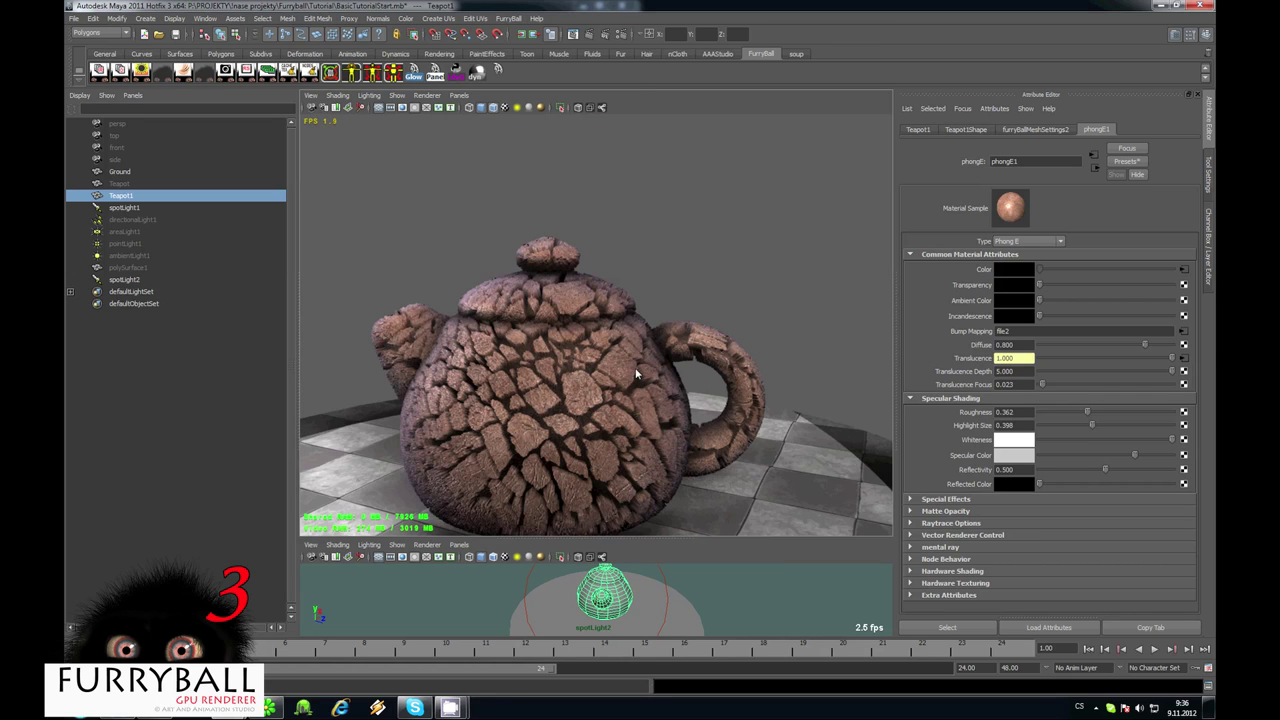
{"action": "middle_click_drag", "start_coordinate": [635, 371], "coordinate": [672, 342], "text": "alt"}
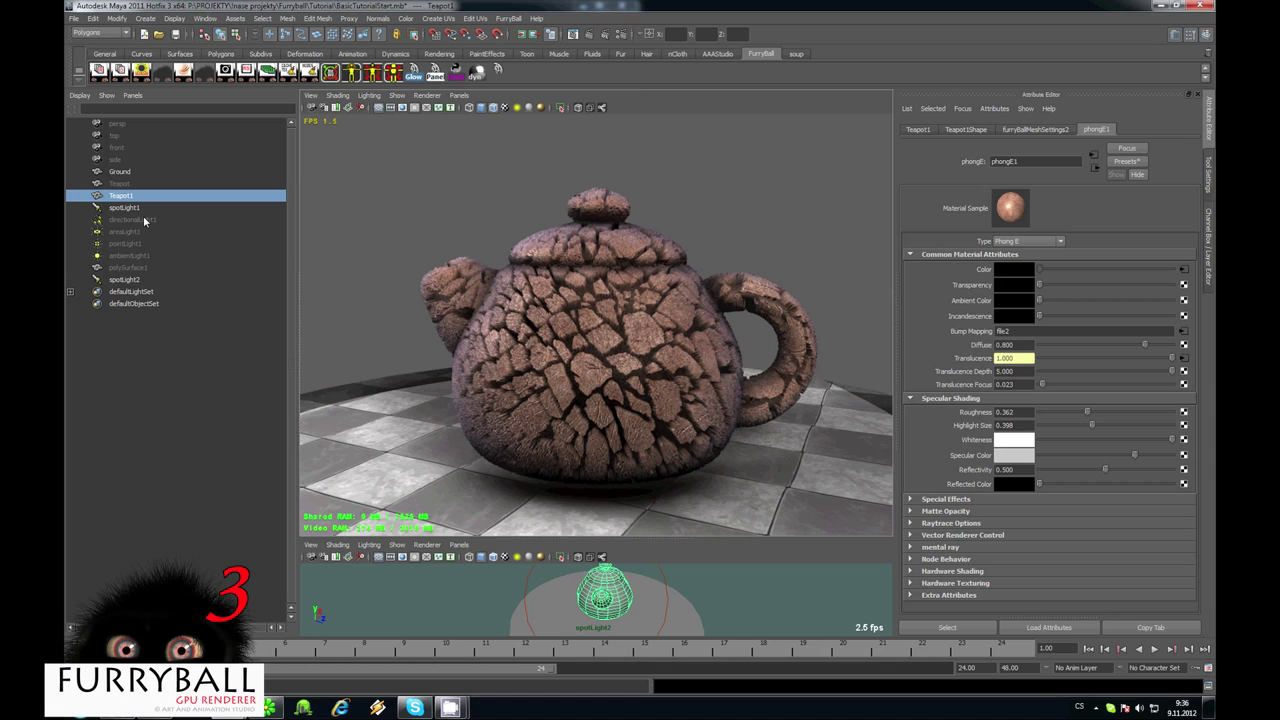
{"action": "key", "text": "ctrl+h"}
{"action": "left_click", "coordinate": [141, 184]}
{"action": "key", "text": "shift+h"}
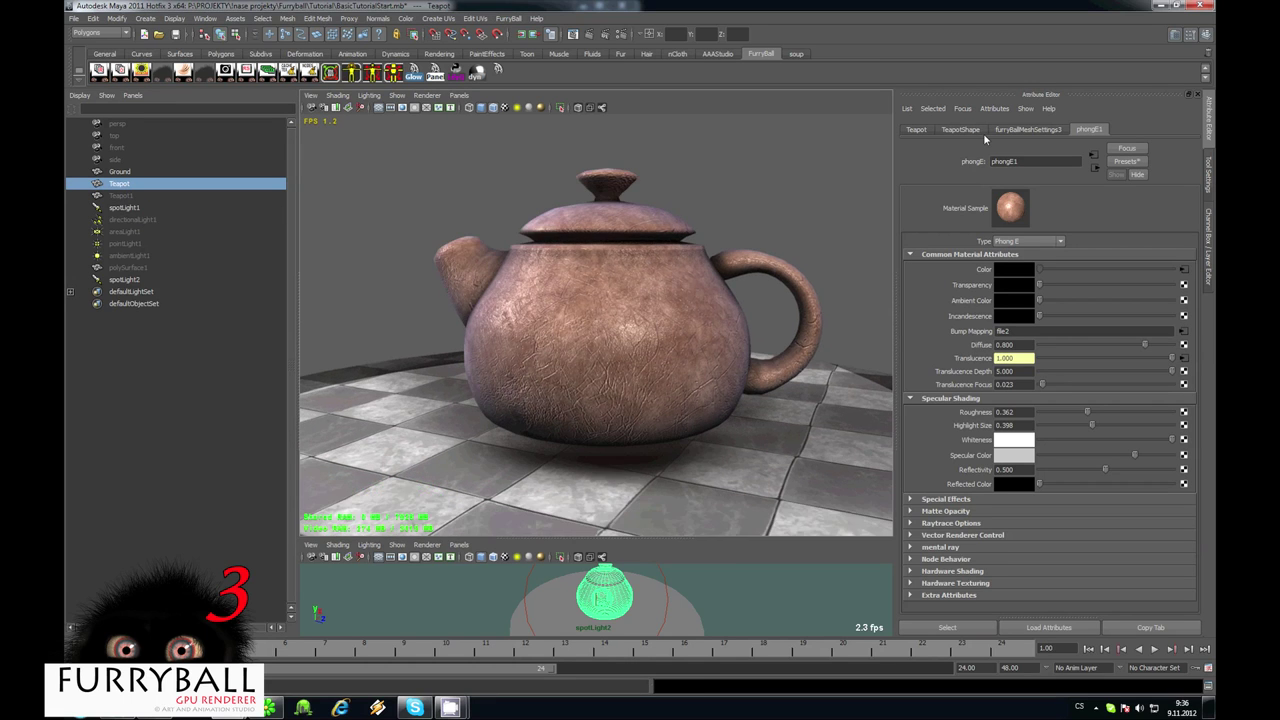
Map a file texture with ENVIROVMENT3.png to the Environment Background of the Teapot's reflection maps, then close the image preview
{"action": "left_click", "coordinate": [1015, 133]}
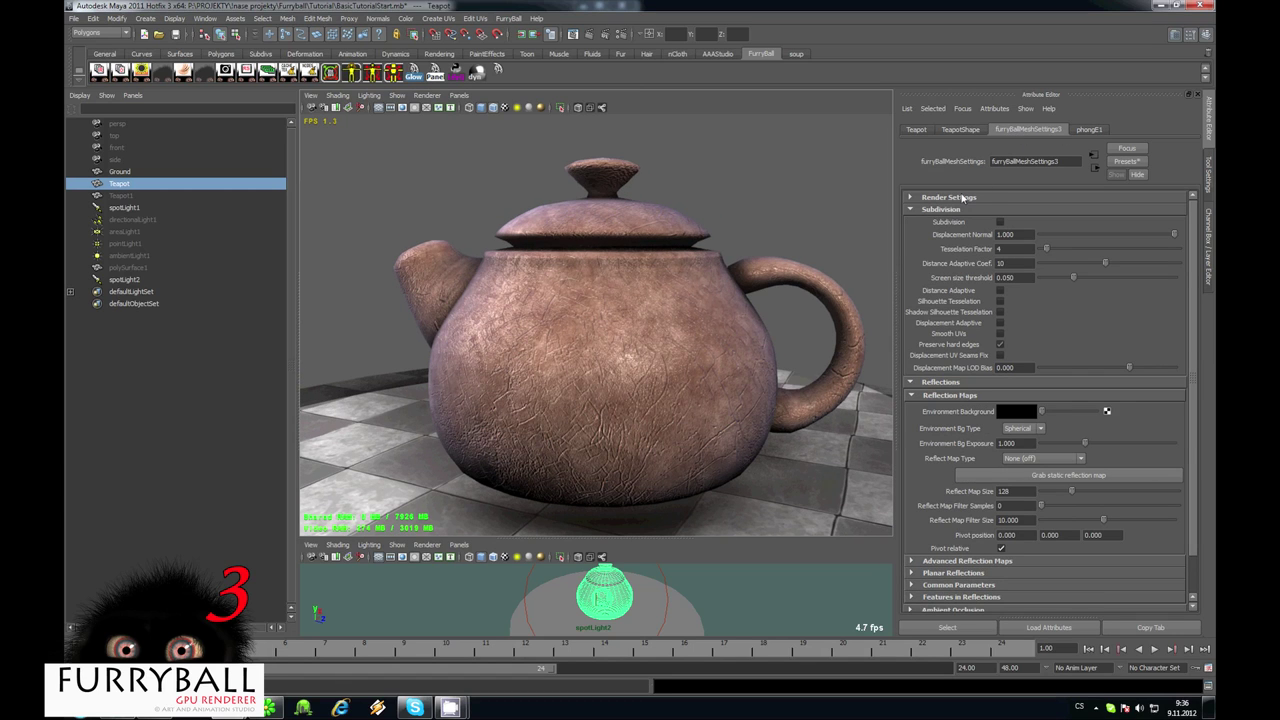
{"action": "left_click", "coordinate": [941, 209]}
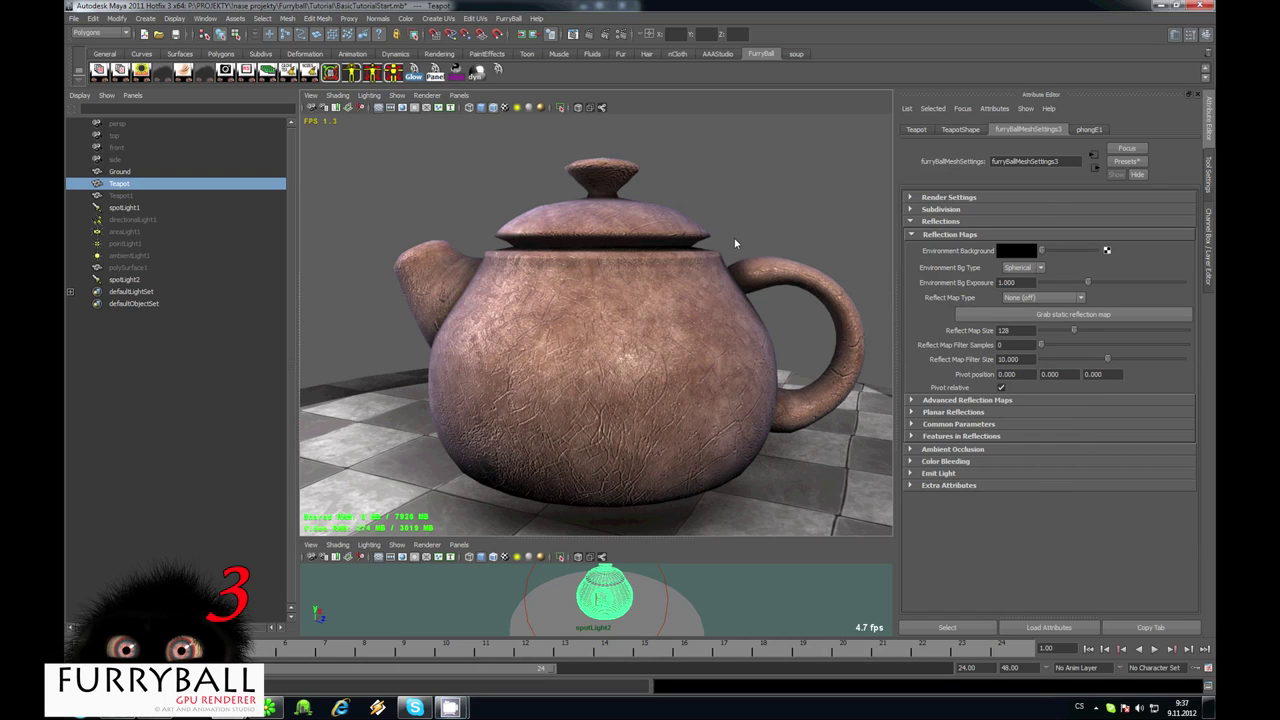
{"action": "right_click_drag", "start_coordinate": [765, 258], "coordinate": [720, 257], "text": "alt"}
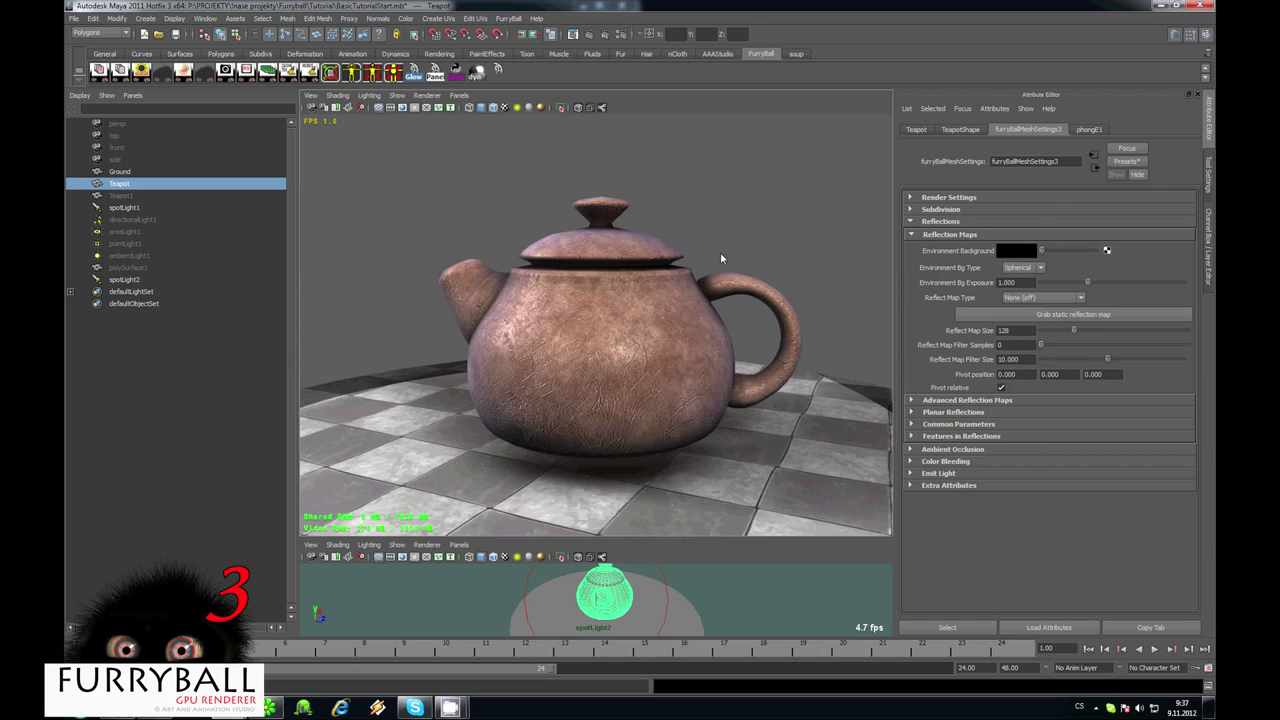
{"action": "left_click_drag", "start_coordinate": [720, 257], "coordinate": [745, 280], "text": "alt"}
{"action": "right_click_drag", "start_coordinate": [745, 280], "coordinate": [776, 275], "text": "alt"}
{"action": "left_click_drag", "start_coordinate": [776, 275], "coordinate": [730, 283], "text": "alt"}
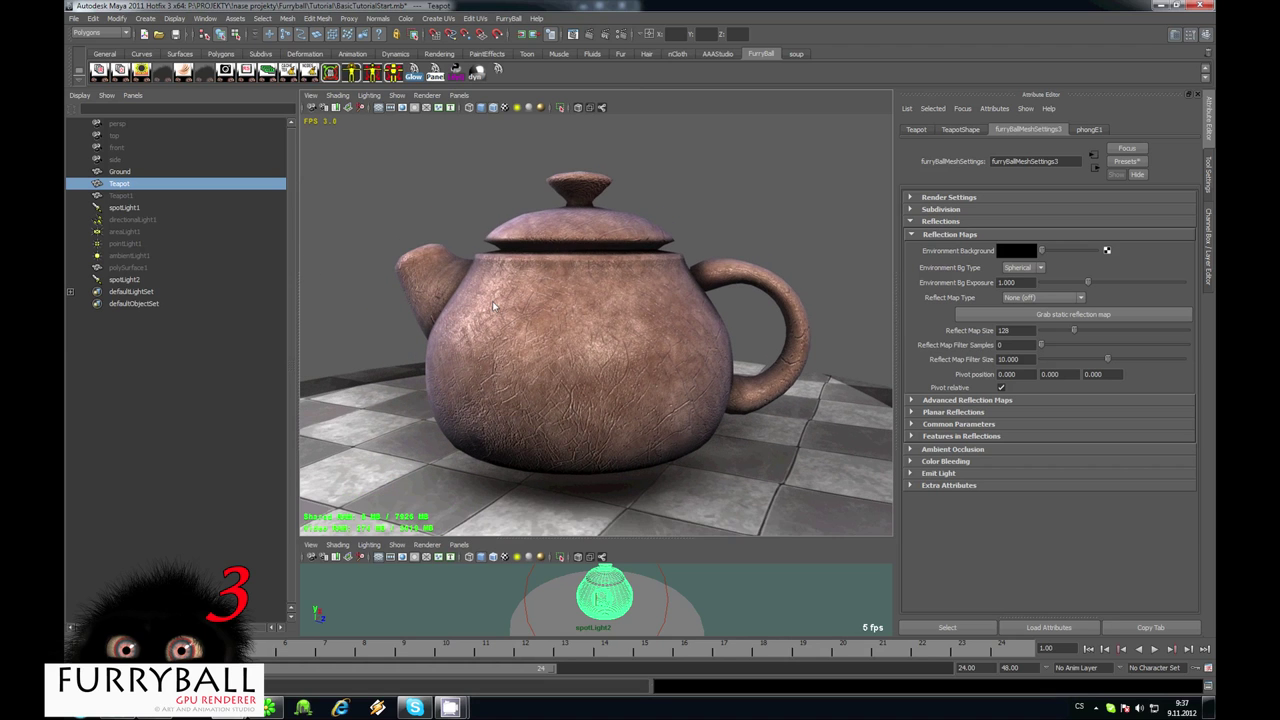
{"action": "left_click", "coordinate": [1107, 251]}
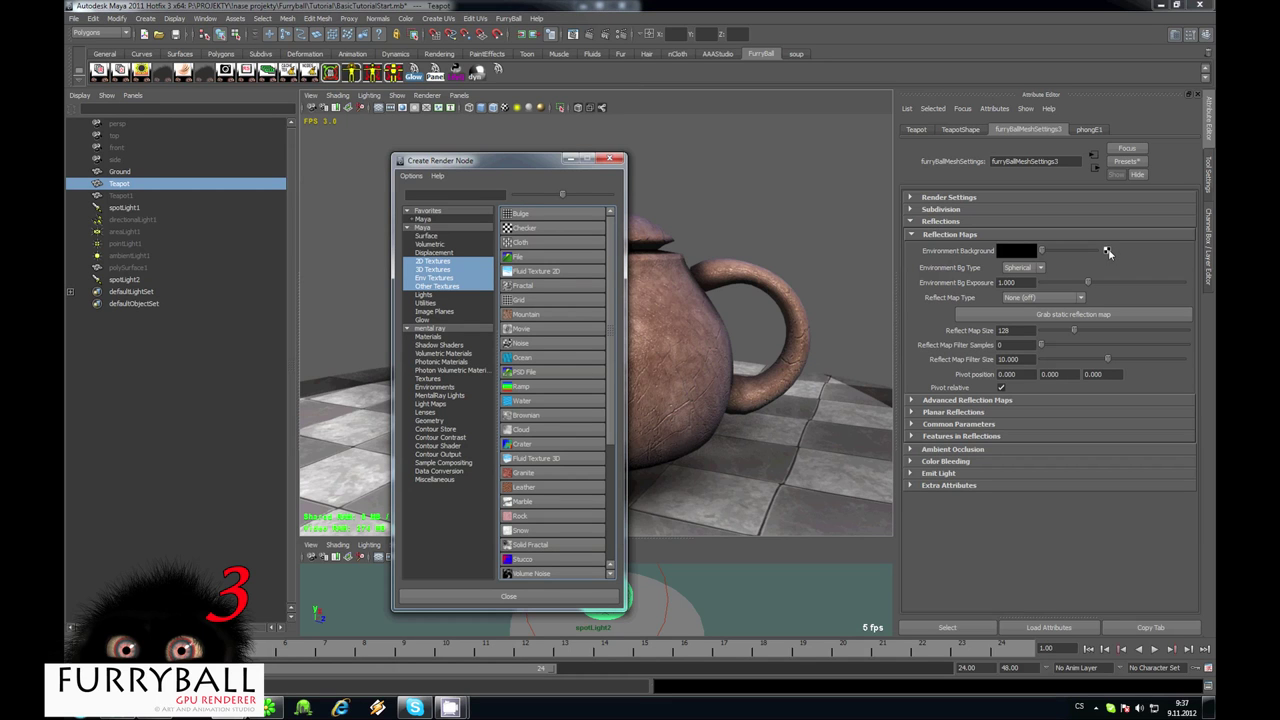
{"action": "left_click", "coordinate": [546, 259]}
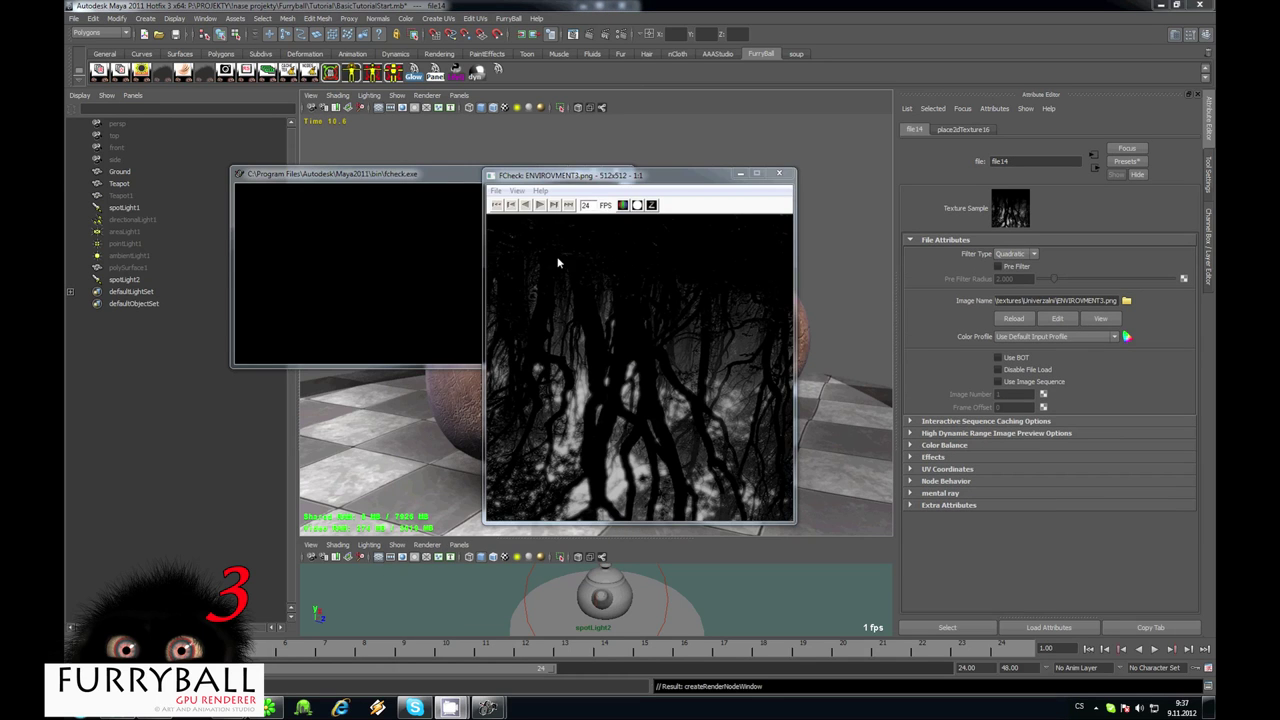
{"action": "left_click", "coordinate": [781, 177]}
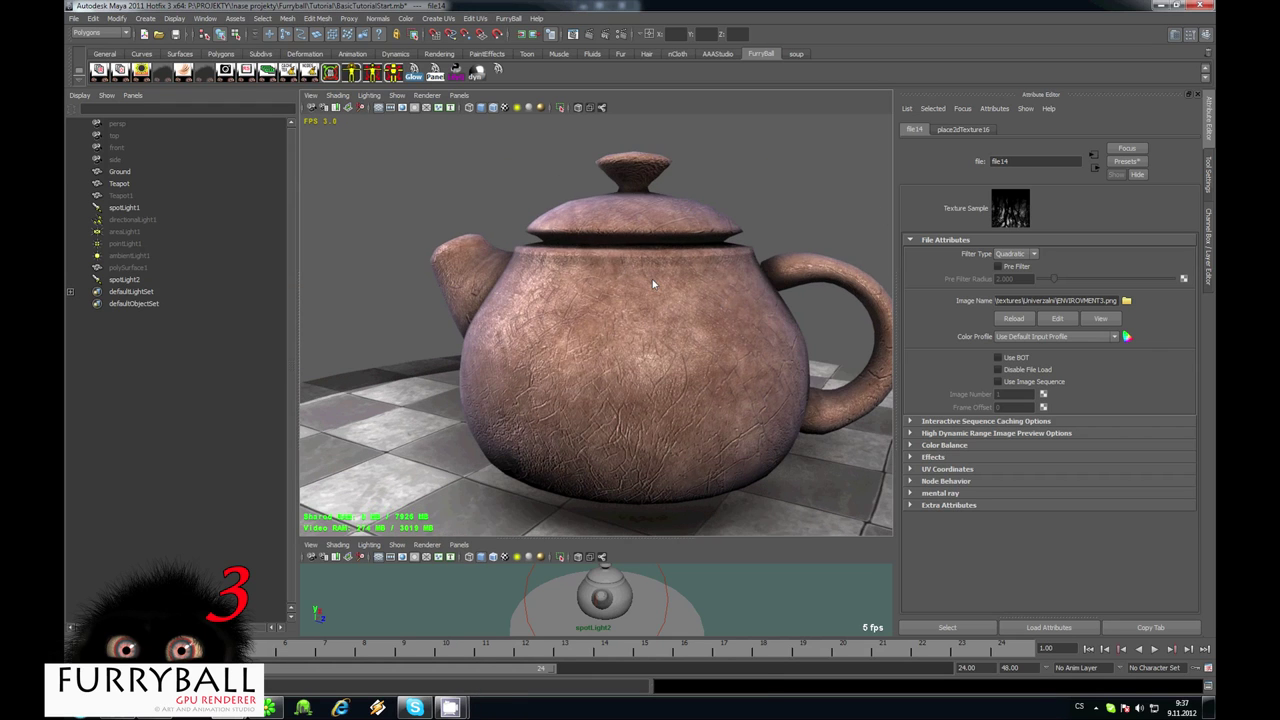
Open the FurryBall render settings and make sure Reflections is enabled among the features
{"action": "scroll", "coordinate": [652, 279], "scroll_direction": "down", "scroll_amount": 3}
{"action": "middle_click_drag", "start_coordinate": [681, 308], "coordinate": [671, 316], "text": "alt"}
{"action": "left_click", "coordinate": [263, 77]}
{"action": "scroll", "coordinate": [531, 243], "scroll_direction": "up", "scroll_amount": 5}
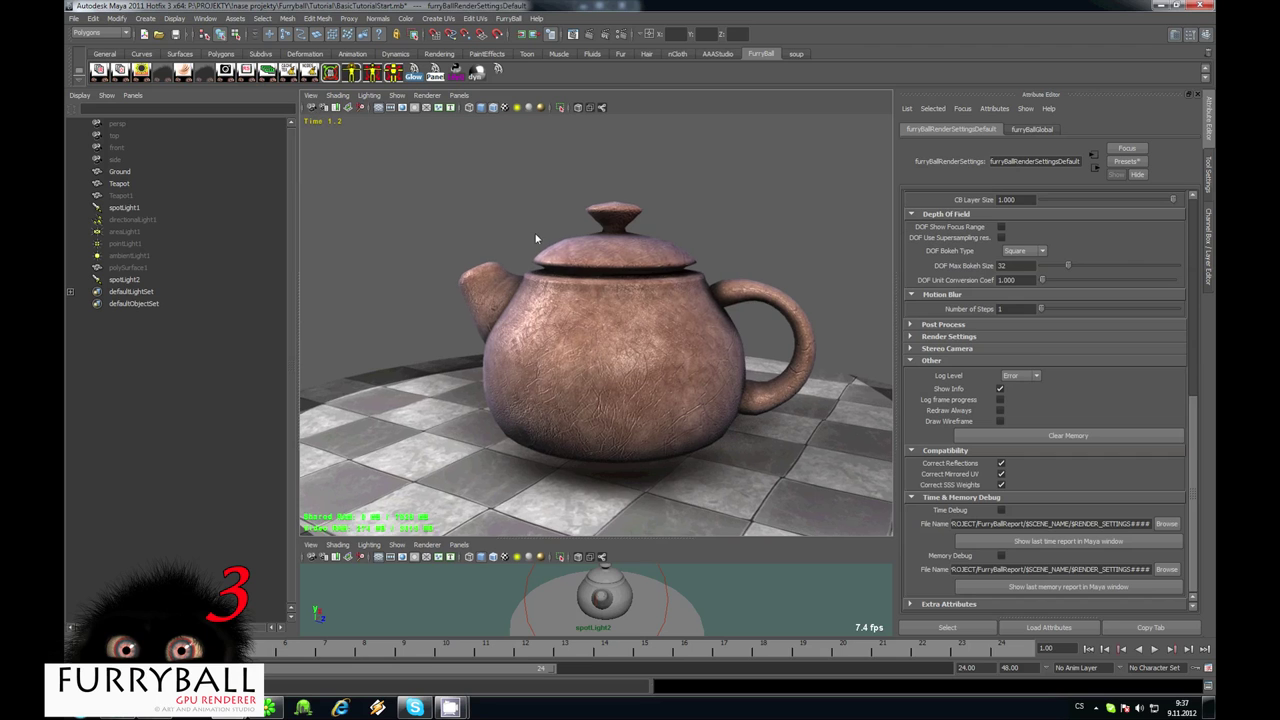
{"action": "scroll", "coordinate": [1065, 320], "scroll_direction": "up", "scroll_amount": 3}
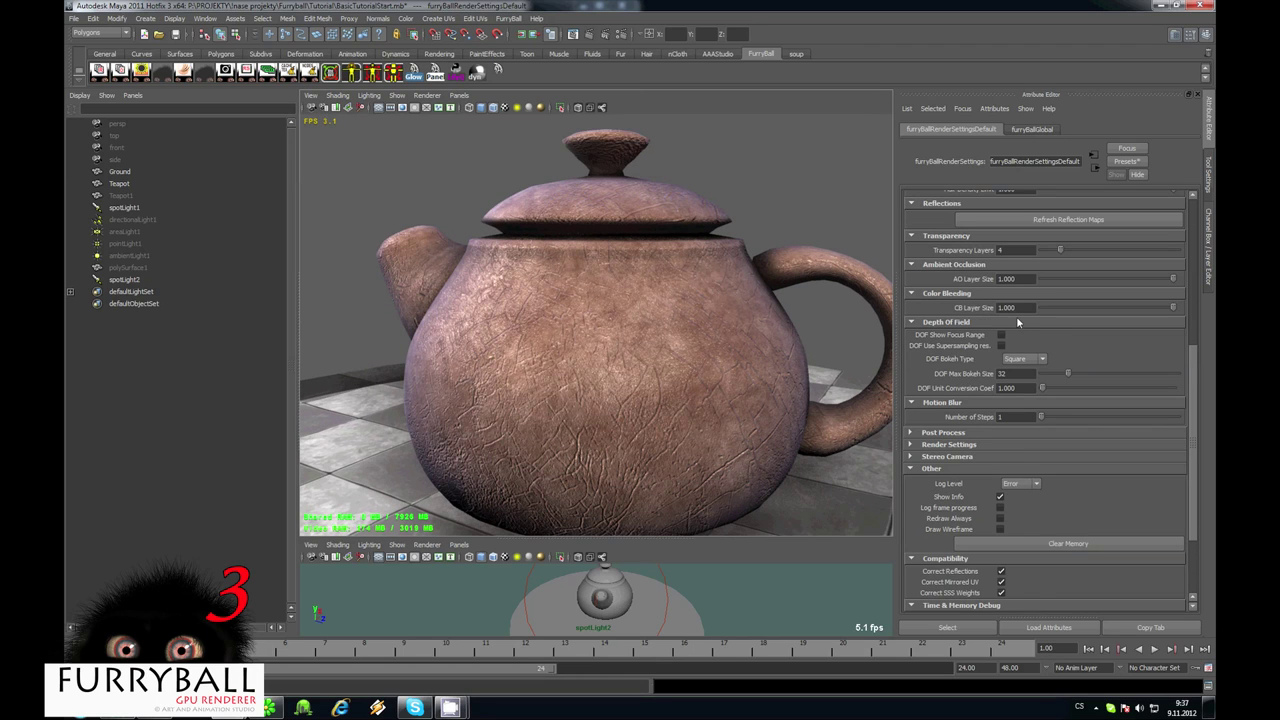
{"action": "scroll", "coordinate": [1016, 316], "scroll_direction": "up", "scroll_amount": 5}
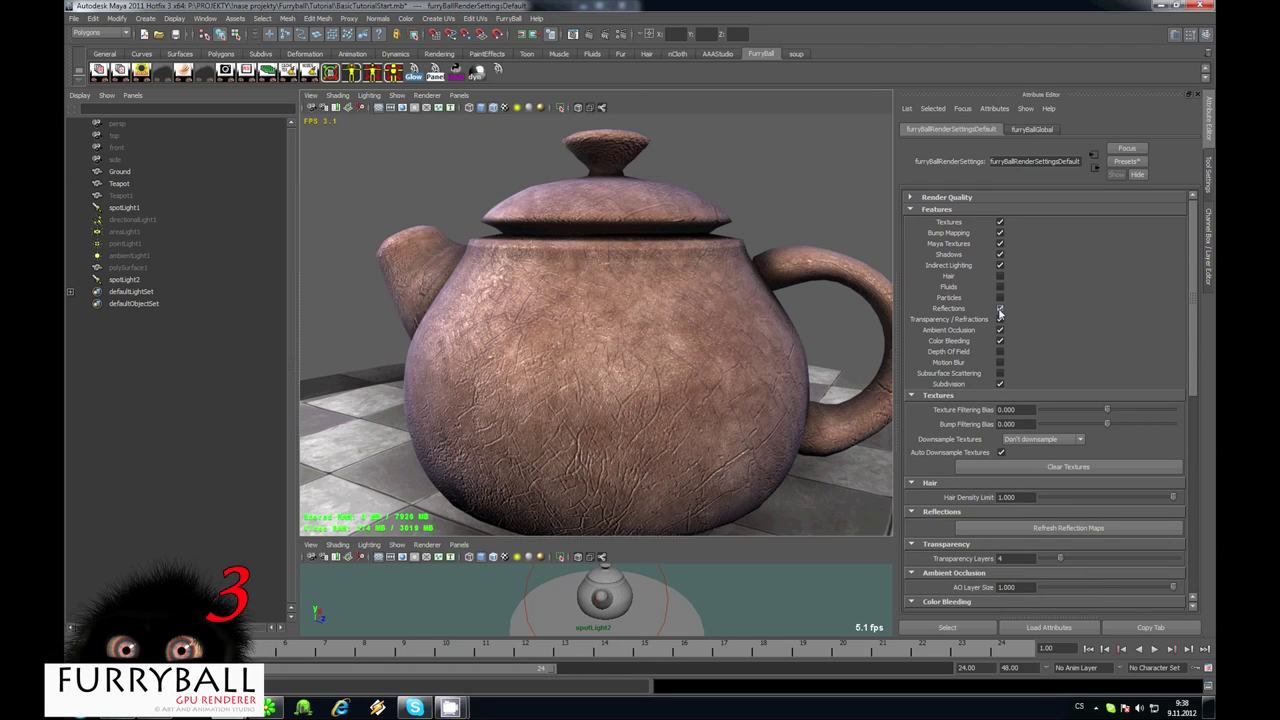
{"action": "left_click", "coordinate": [999, 309]}
{"action": "scroll", "coordinate": [640, 327], "scroll_direction": "down", "scroll_amount": 2}
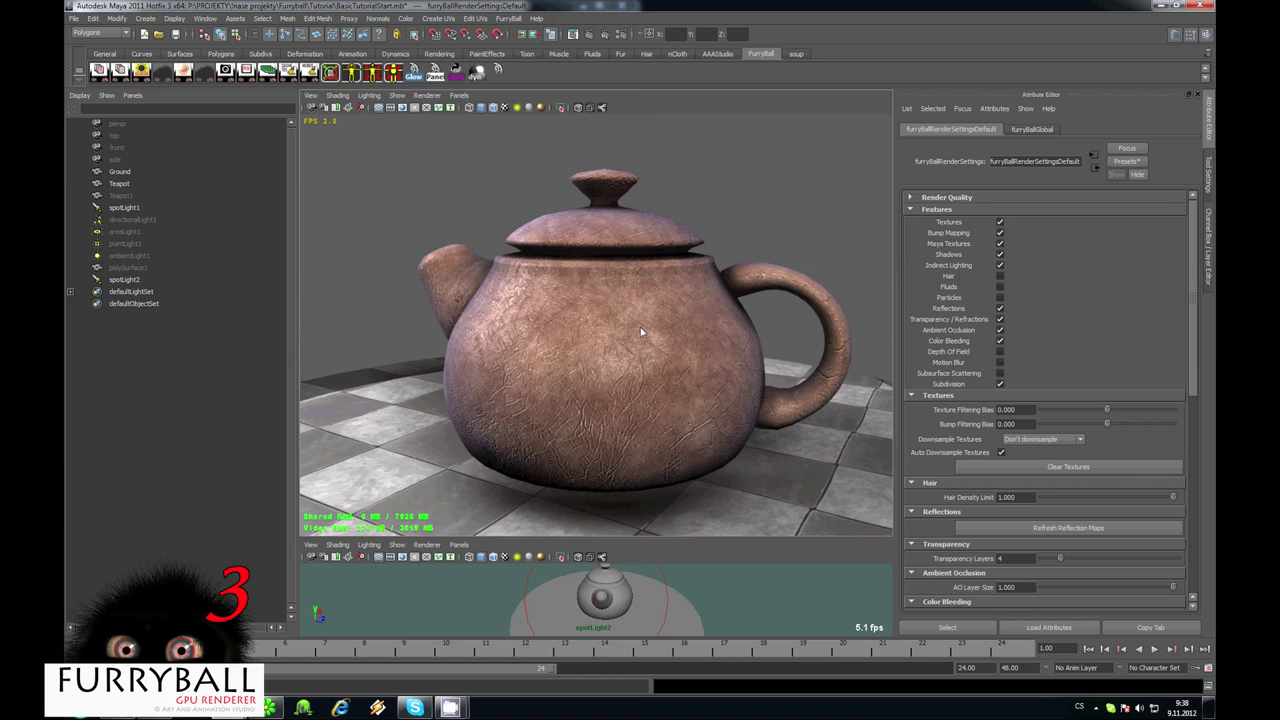
Select the teapot and set its phongE1 material's Reflected Color to white
{"action": "left_click", "coordinate": [634, 321]}
{"action": "left_click_drag", "start_coordinate": [696, 321], "coordinate": [600, 321], "text": "alt"}
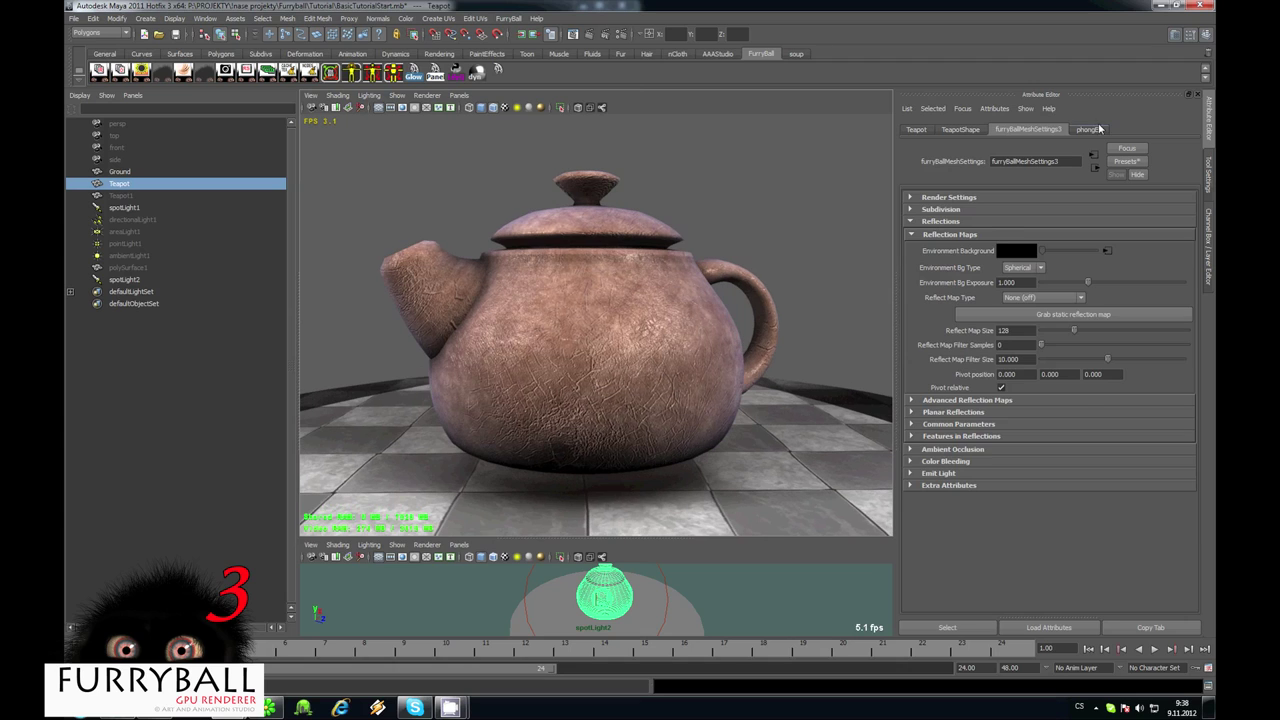
{"action": "left_click", "coordinate": [1089, 129]}
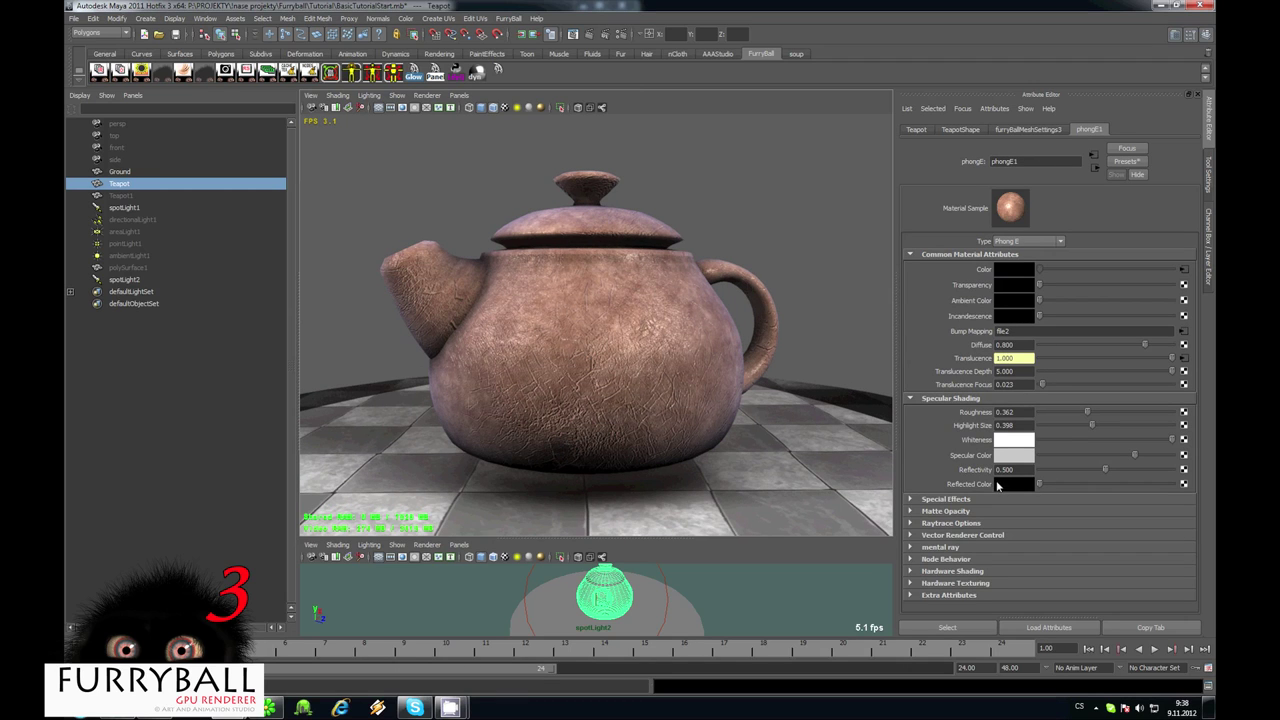
{"action": "left_click_drag", "start_coordinate": [1069, 485], "coordinate": [1194, 487]}
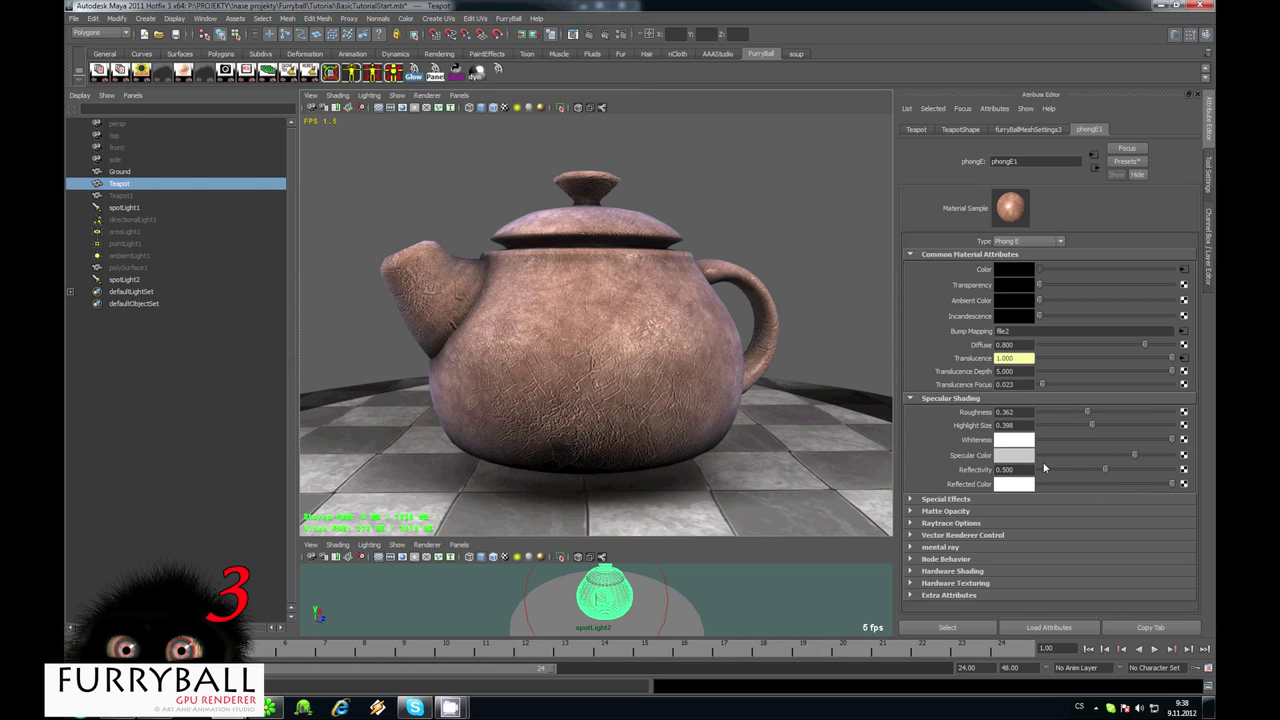
Raise the phongE1 material's Reflectivity to 1, then to 5, and view the teapot's reflections from another angle
{"action": "left_click_drag", "start_coordinate": [1105, 470], "coordinate": [1132, 474]}
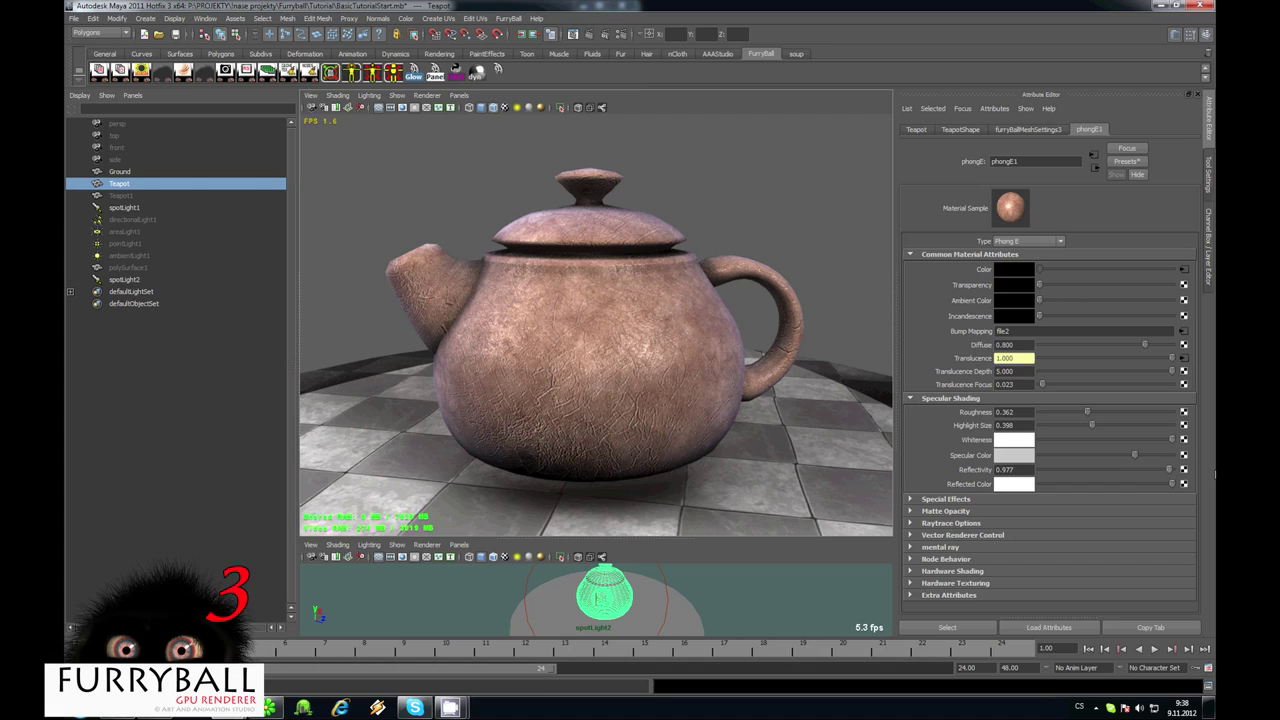
{"action": "left_click_drag", "start_coordinate": [1215, 474], "coordinate": [1217, 474]}
{"action": "double_click", "coordinate": [1022, 470]}
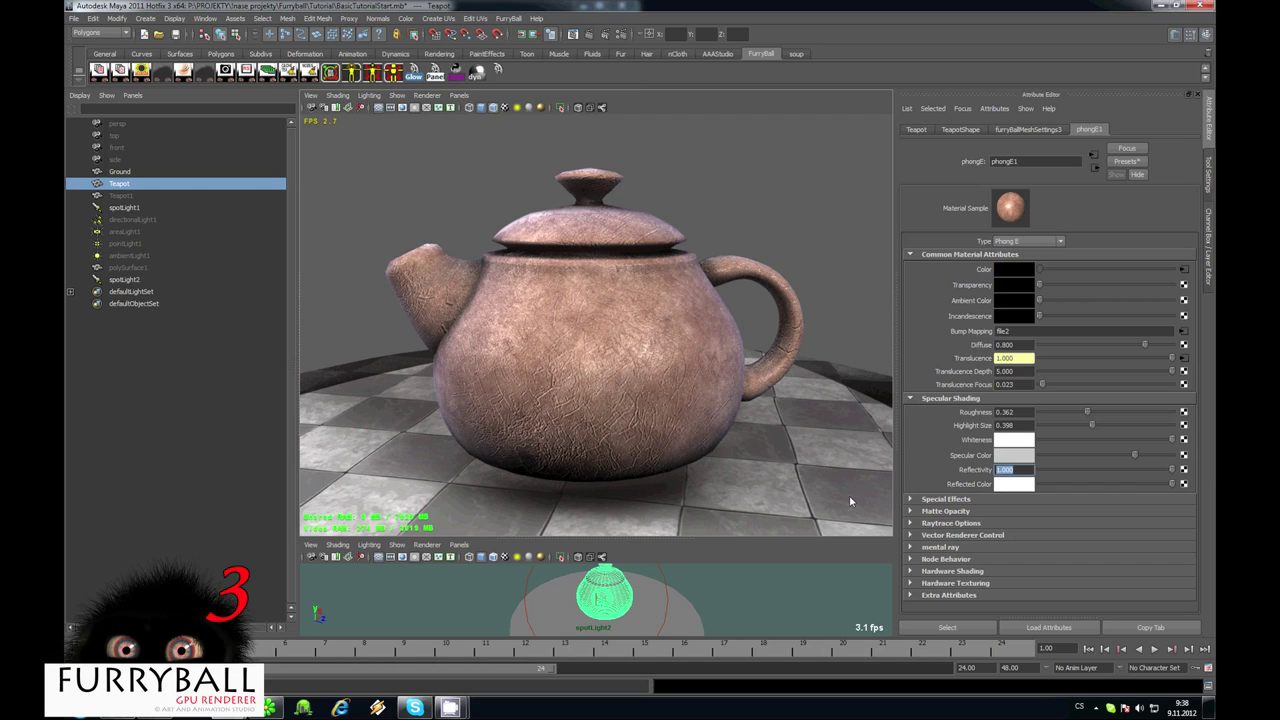
{"action": "type", "text": "5"}
{"action": "key", "text": "Return"}
{"action": "left_click", "coordinate": [955, 330]}
{"action": "left_click_drag", "start_coordinate": [660, 290], "coordinate": [589, 289], "text": "alt"}
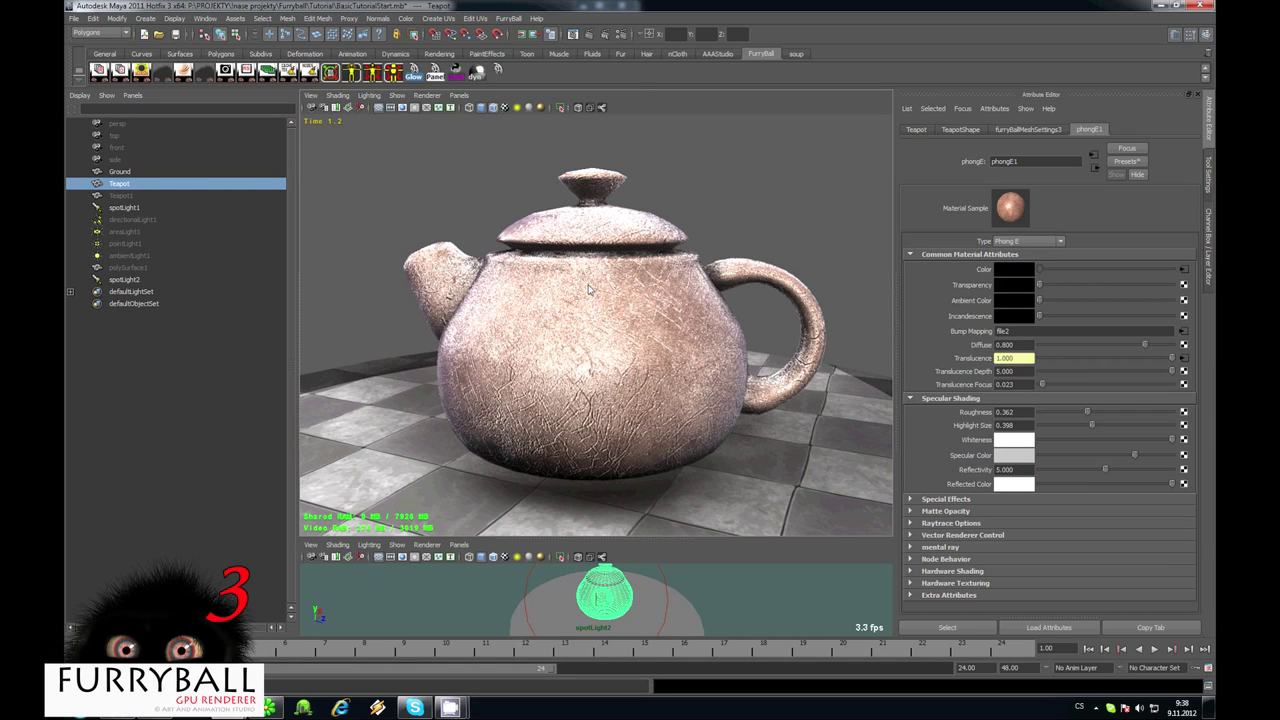
Set the Bump Depth of the material's bump map to -0.1 and inspect the reflections around the teapot
{"action": "left_click", "coordinate": [1183, 333]}
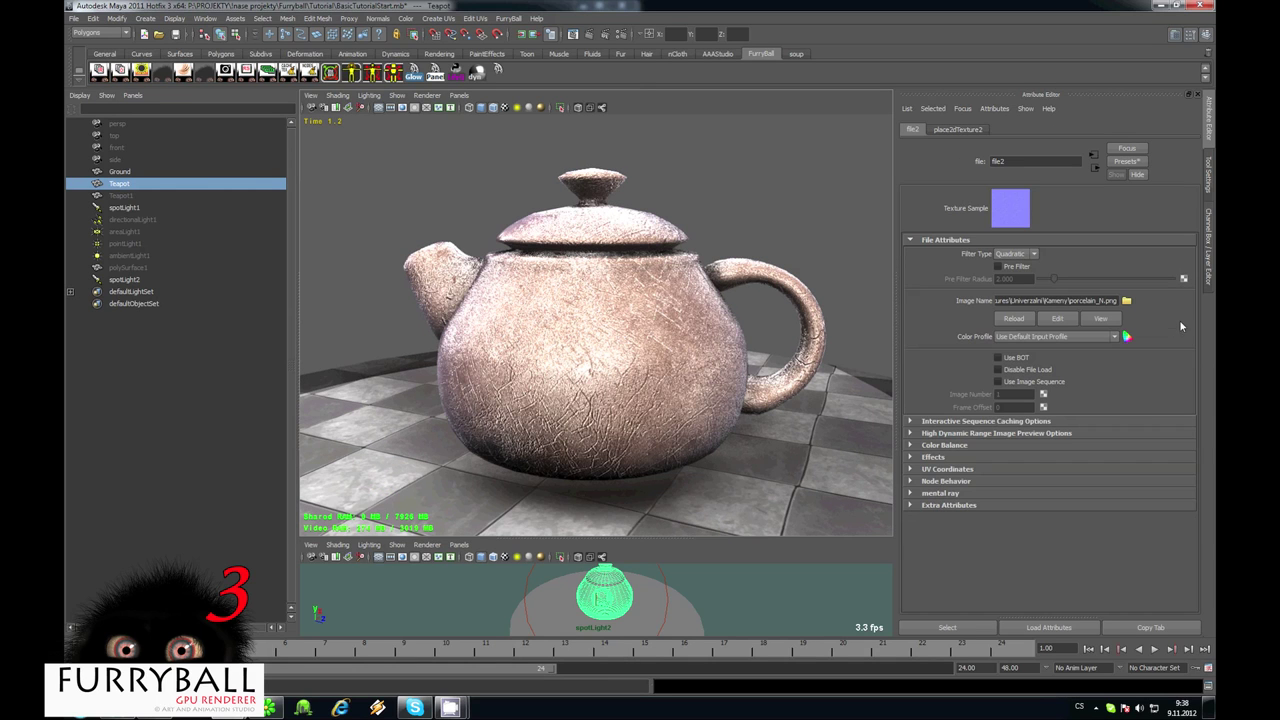
{"action": "left_click", "coordinate": [1094, 168]}
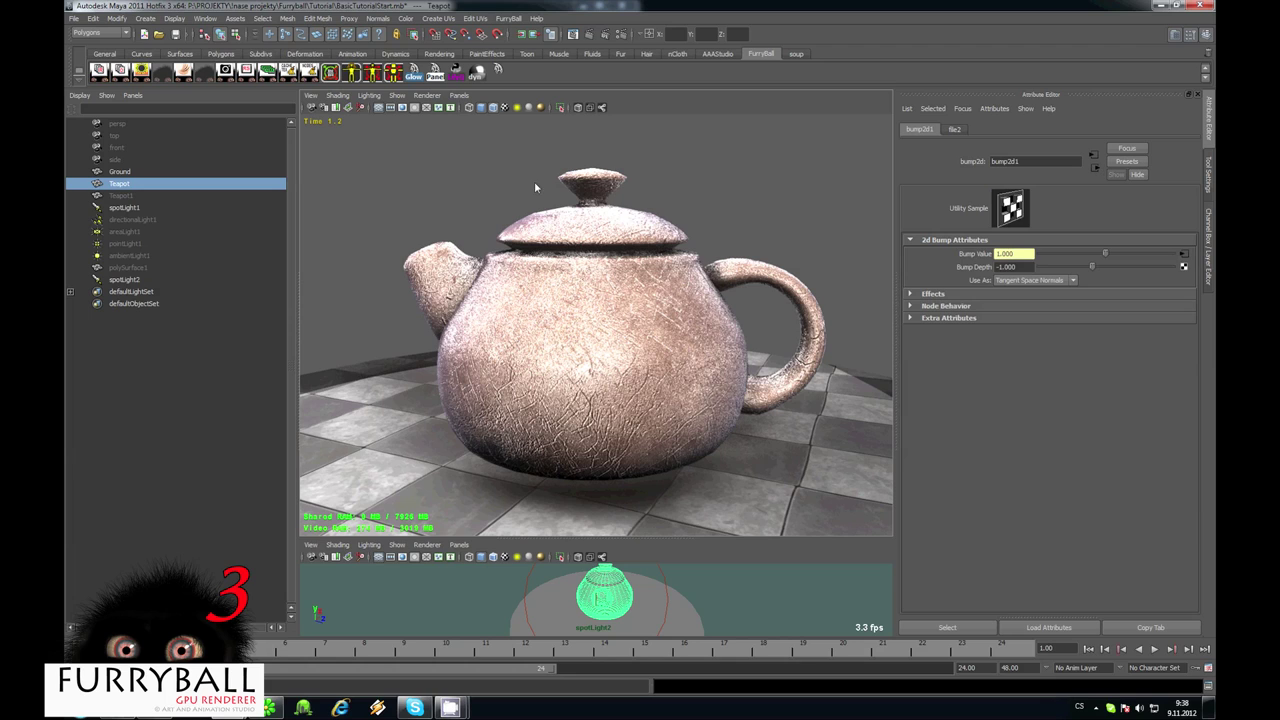
{"action": "left_click_drag", "start_coordinate": [1026, 268], "coordinate": [765, 292]}
{"action": "type", "text": "-"}
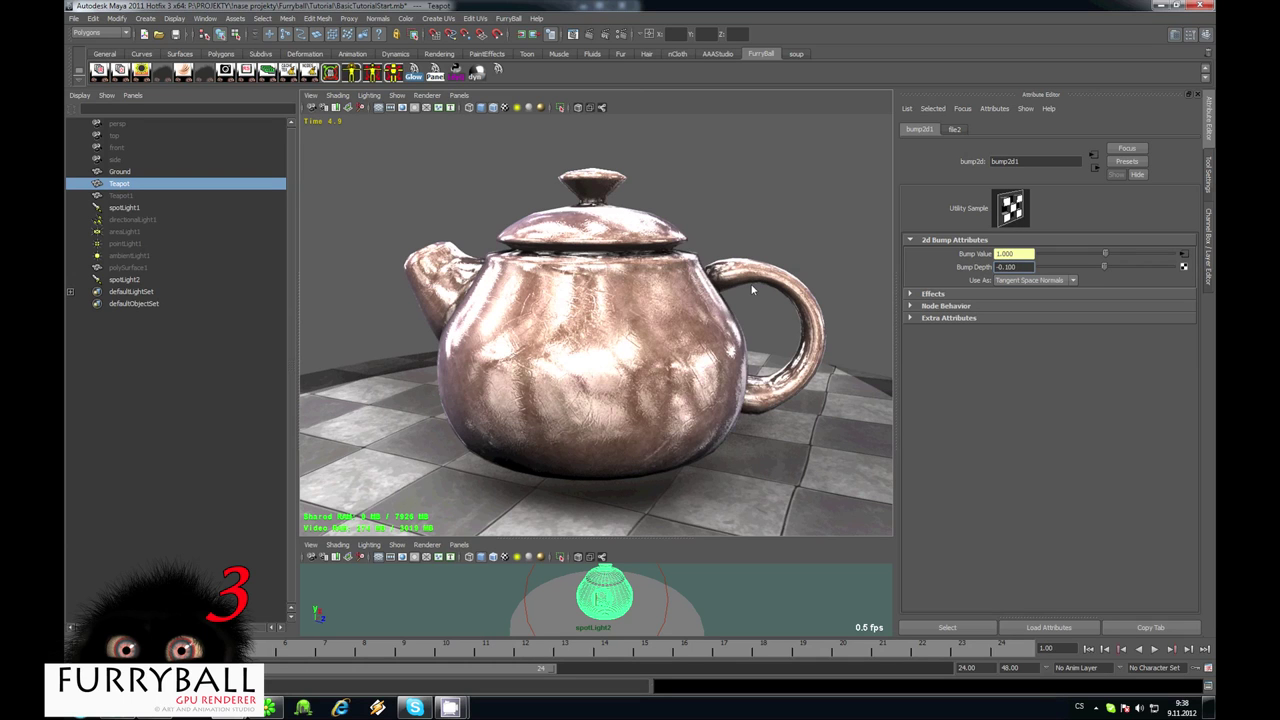
{"action": "mouse_move", "coordinate": [605, 348]}
{"action": "left_mouse_down", "text": "alt"}
{"action": "mouse_move", "coordinate": [622, 343]}
{"action": "mouse_move", "coordinate": [611, 337]}
{"action": "left_mouse_up", "text": "alt"}
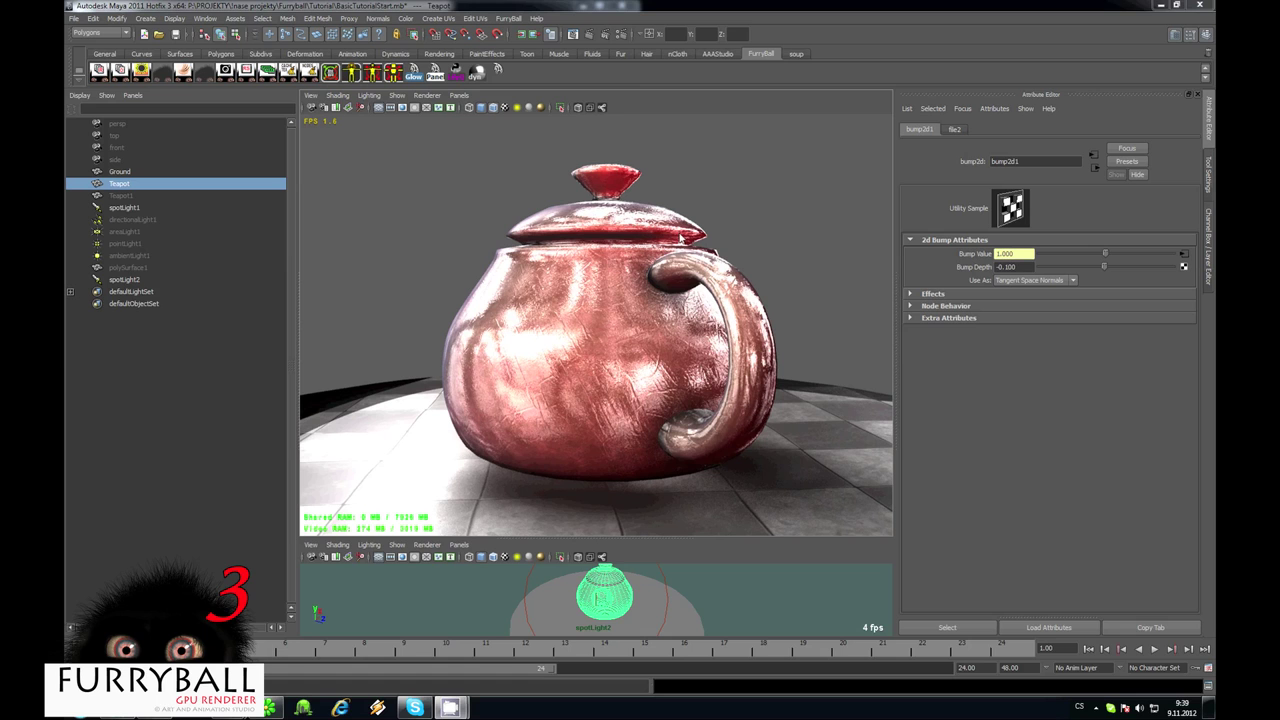
{"action": "left_click_drag", "start_coordinate": [690, 302], "coordinate": [585, 299], "text": "alt"}
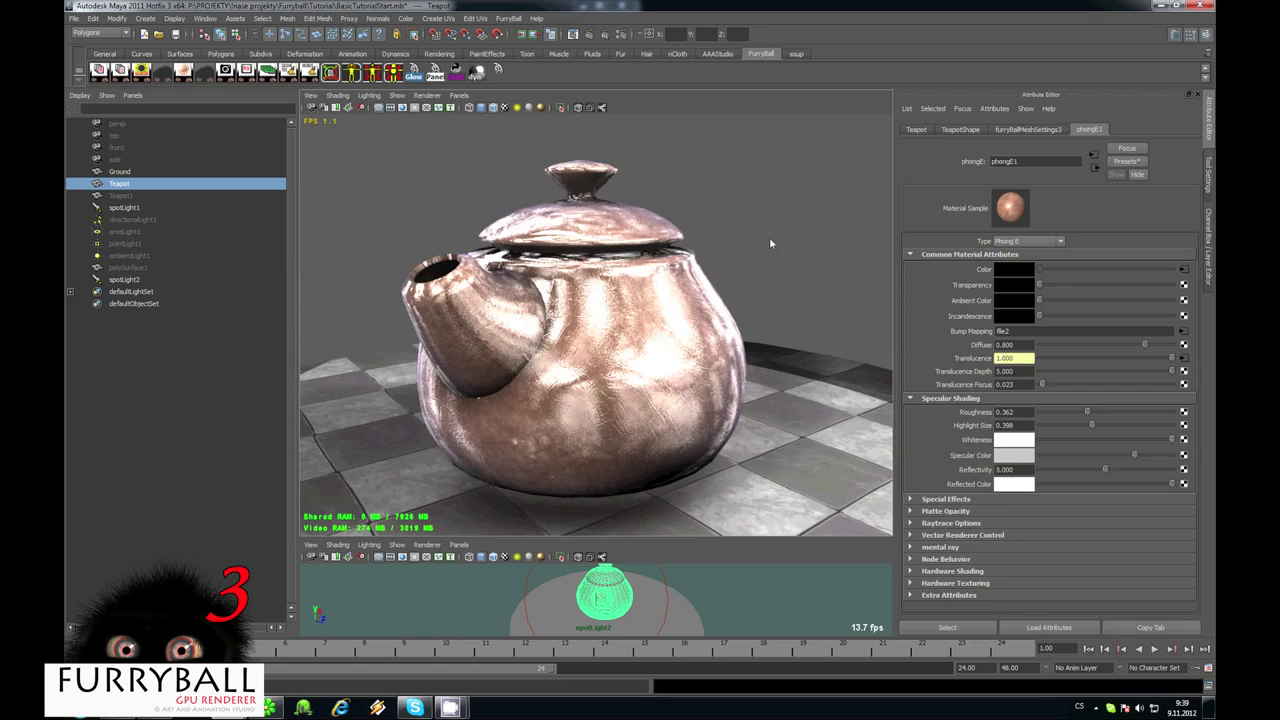
Break the texture connection on Environment Background in the reflection maps of the teapot's furryBallMeshSettings3
{"action": "left_click_drag", "start_coordinate": [631, 270], "coordinate": [686, 258], "text": "alt"}
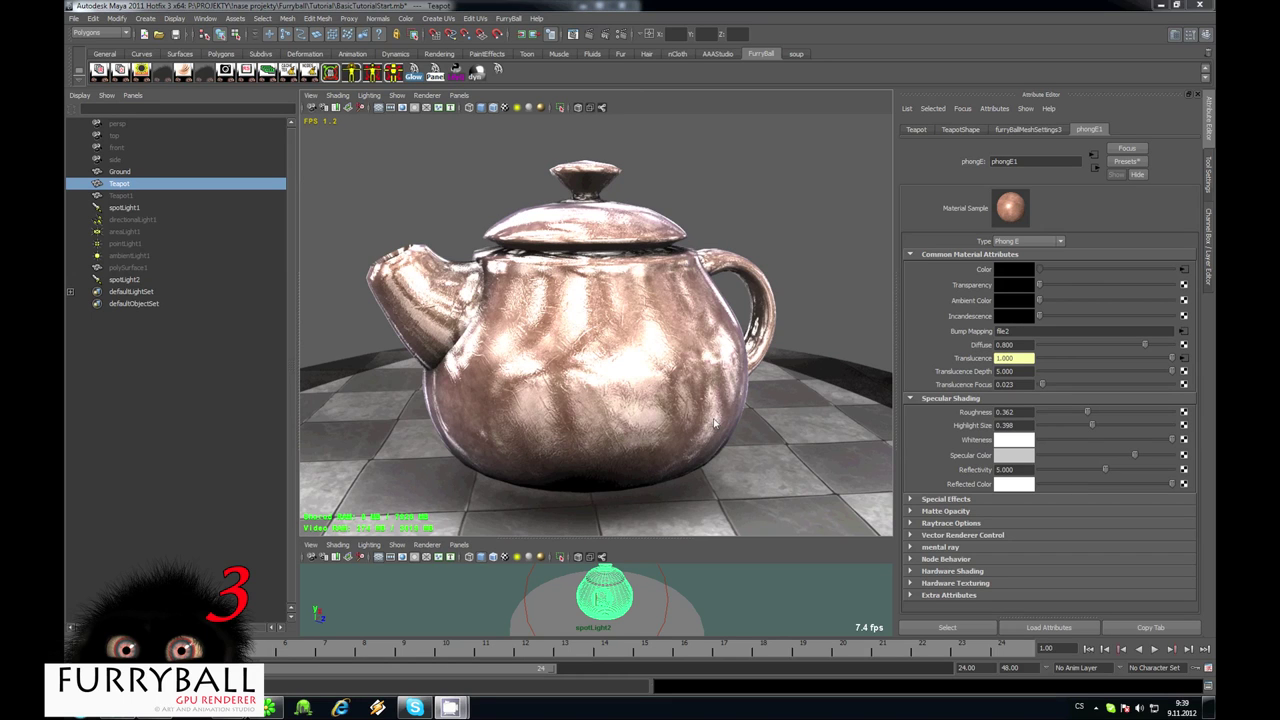
{"action": "left_click_drag", "start_coordinate": [714, 423], "coordinate": [706, 388], "text": "alt"}
{"action": "scroll", "coordinate": [585, 417], "scroll_direction": "down", "scroll_amount": 3}
{"action": "scroll", "coordinate": [706, 388], "scroll_direction": "up", "scroll_amount": 3}
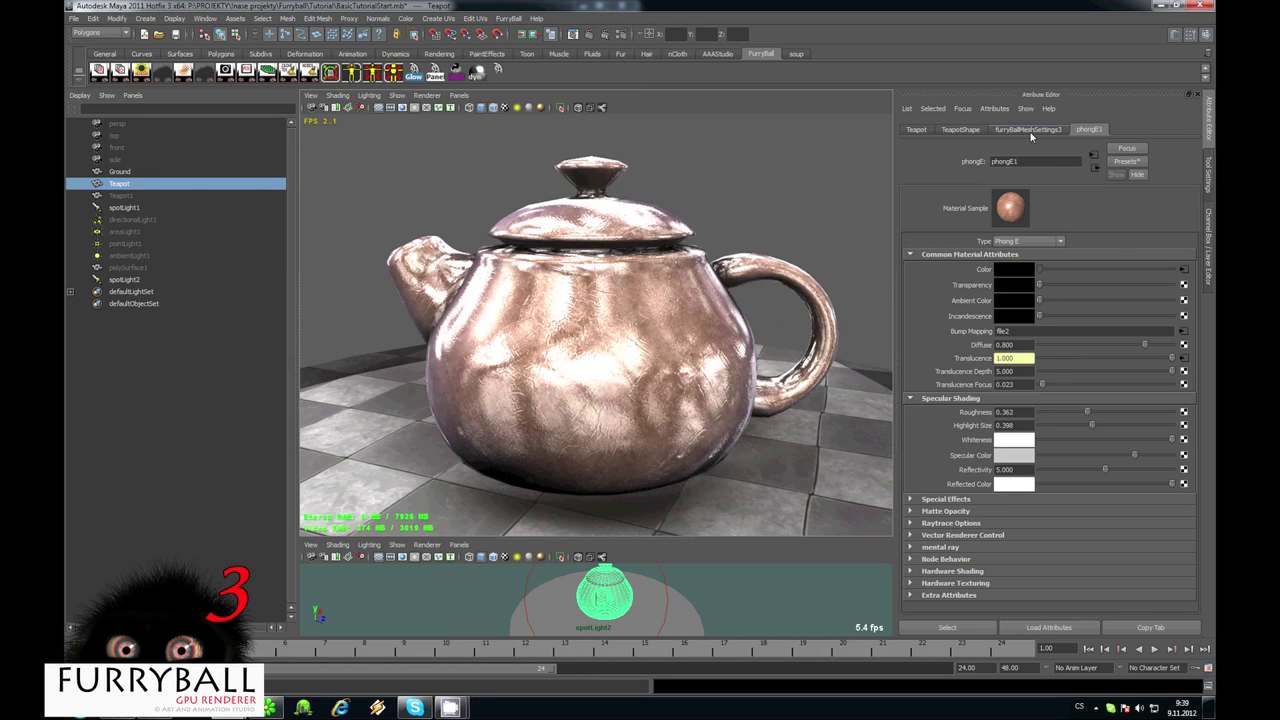
{"action": "left_click", "coordinate": [1030, 131]}
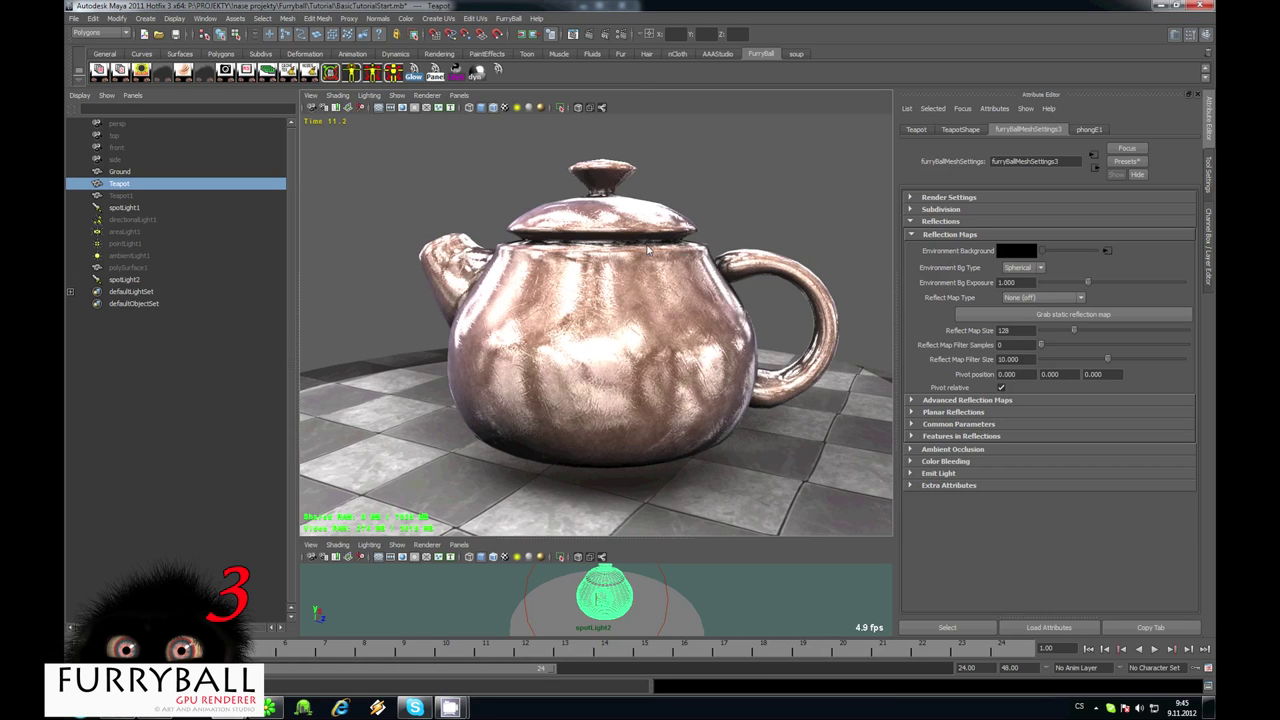
{"action": "left_click_drag", "start_coordinate": [618, 256], "coordinate": [666, 282], "text": "alt"}
{"action": "right_click_drag", "start_coordinate": [646, 246], "coordinate": [677, 283], "text": "alt"}
{"action": "left_click_drag", "start_coordinate": [676, 282], "coordinate": [826, 276], "text": "alt"}
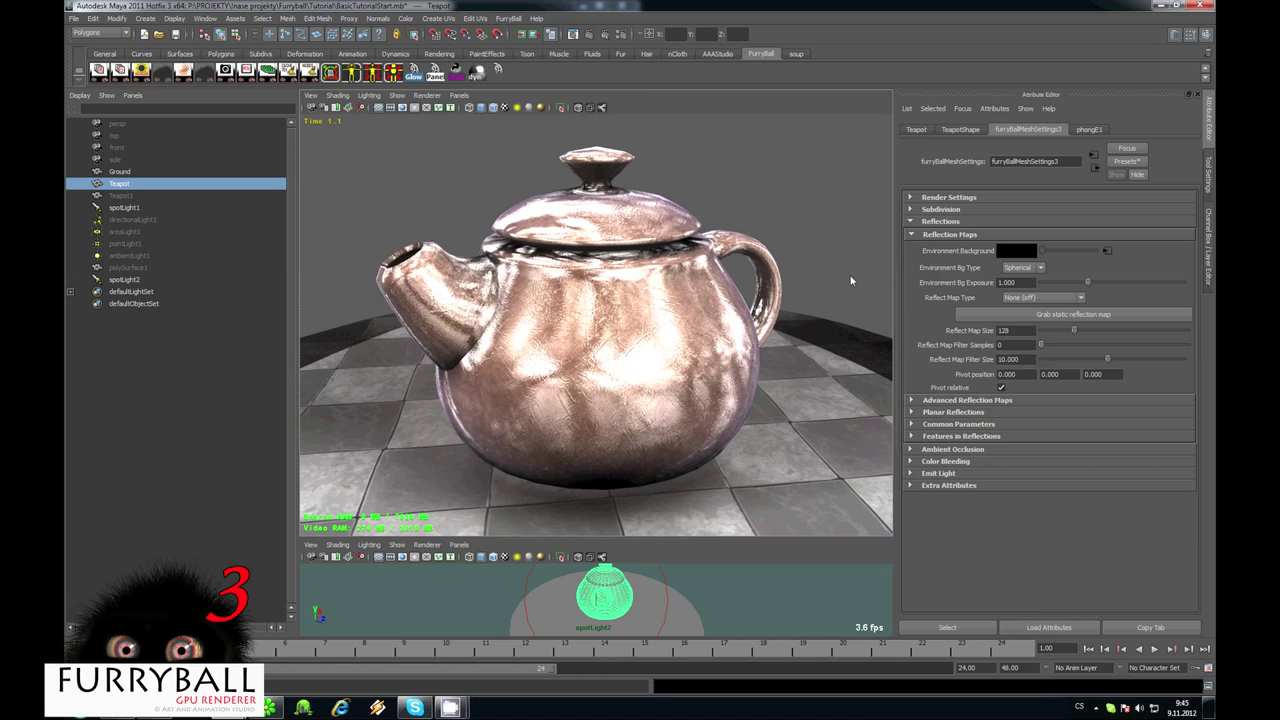
{"action": "right_click", "coordinate": [972, 256]}
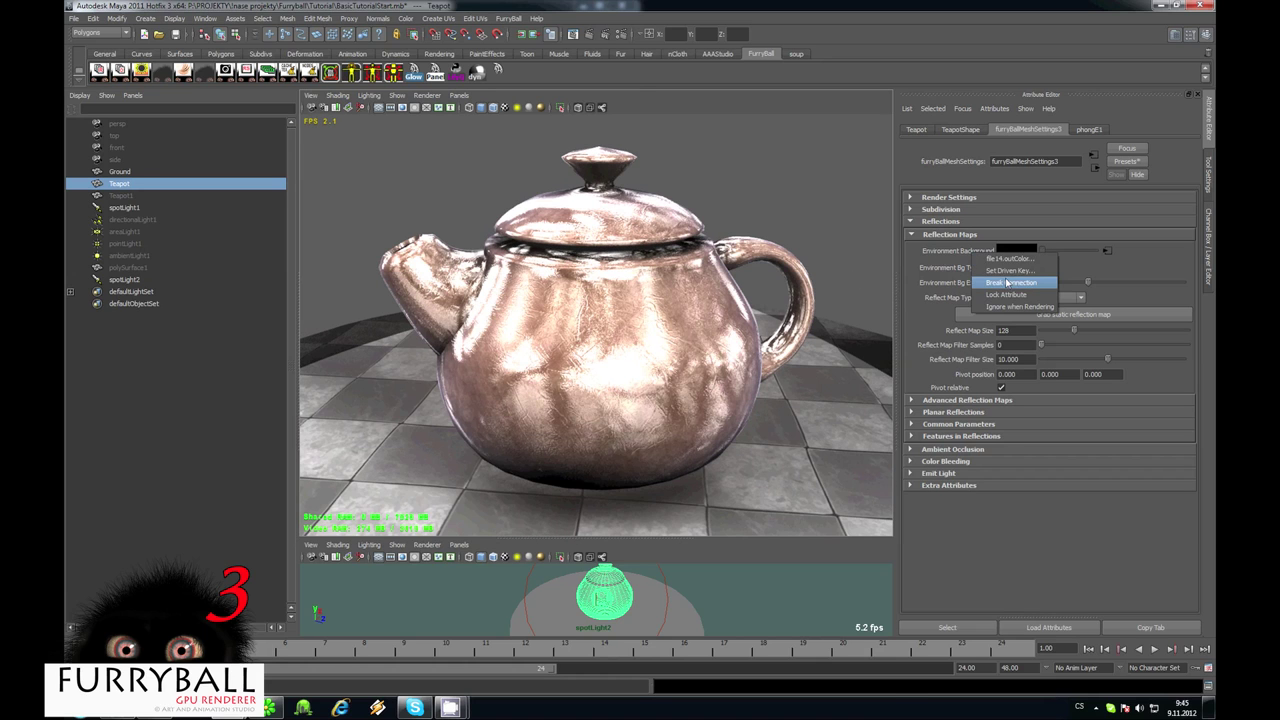
{"action": "left_click", "coordinate": [1010, 284]}
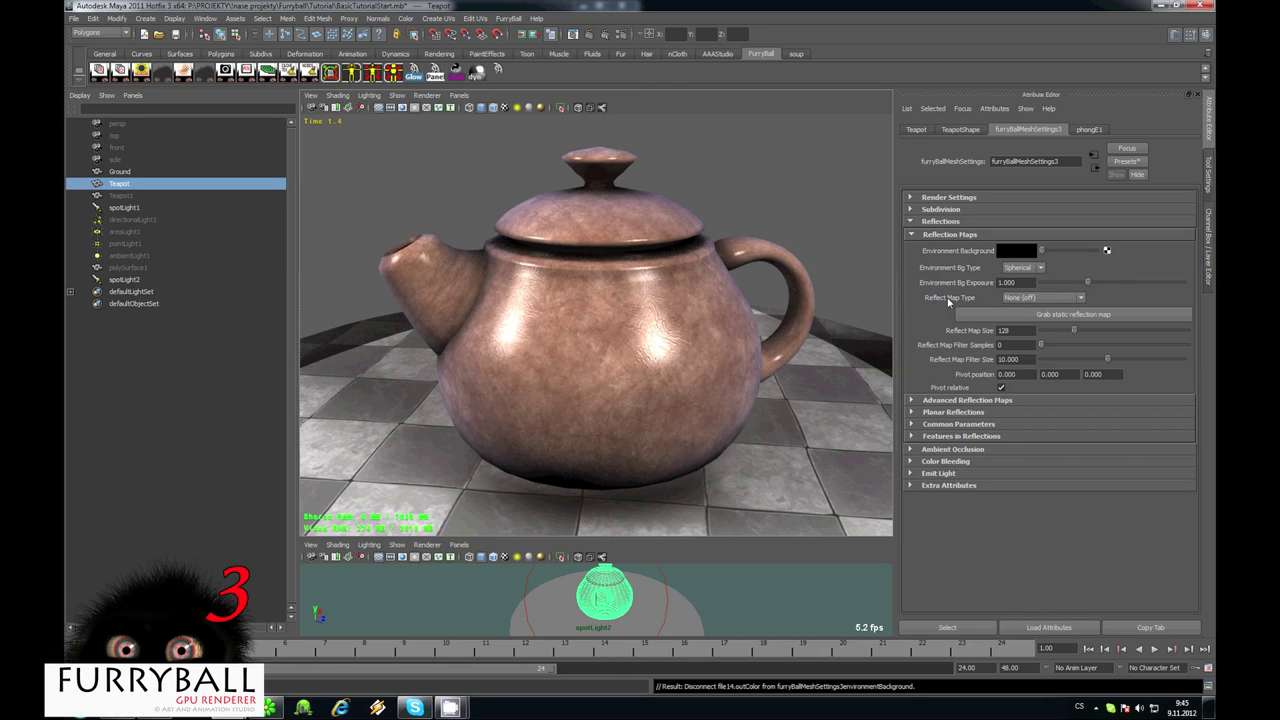
Set the teapot's Reflect Map Type to Static (1st frame) and inspect the ground reflections from several angles
{"action": "left_click", "coordinate": [1021, 299]}
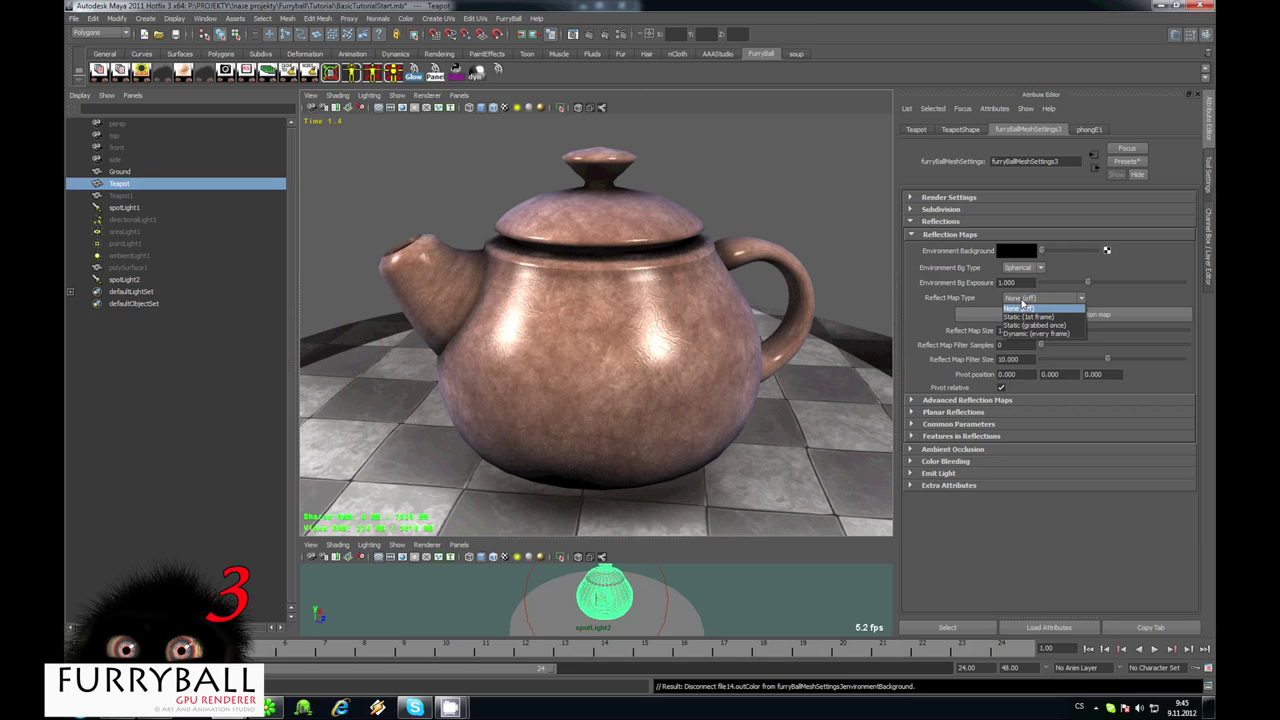
{"action": "left_click", "coordinate": [1028, 316]}
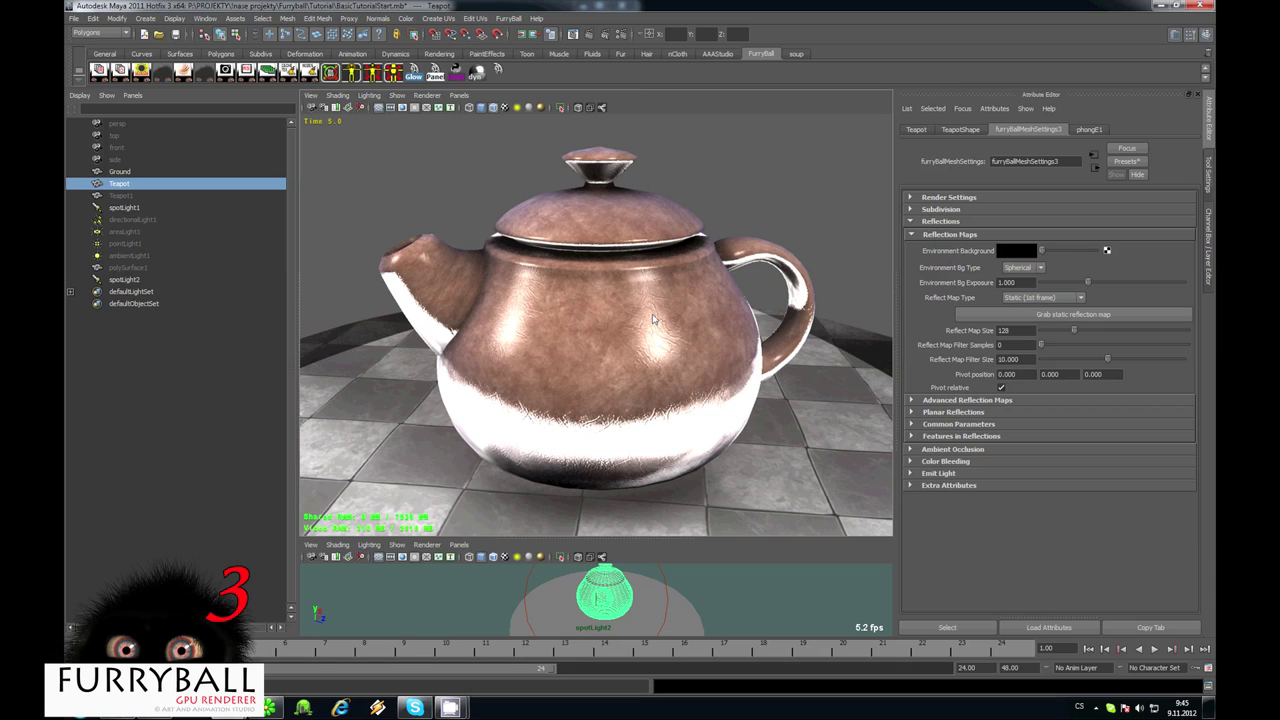
{"action": "left_click_drag", "start_coordinate": [652, 318], "coordinate": [476, 279], "text": "alt"}
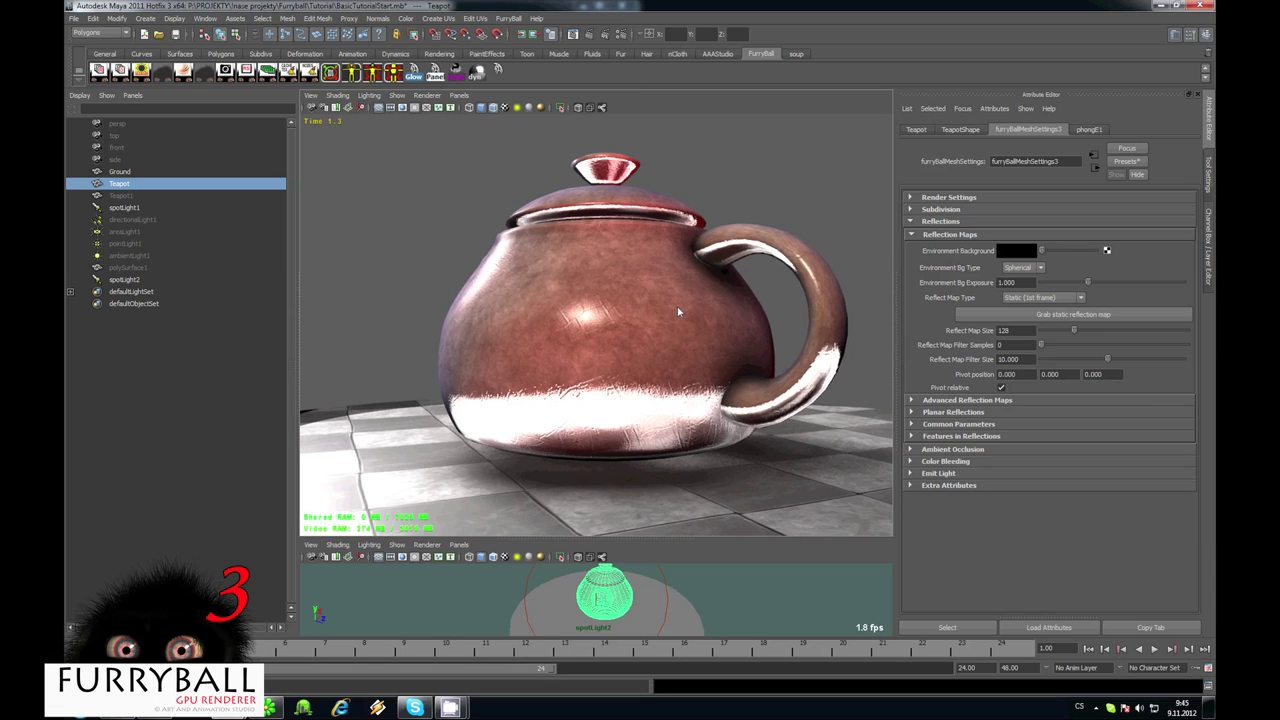
{"action": "left_click_drag", "start_coordinate": [592, 298], "coordinate": [567, 334], "text": "alt"}
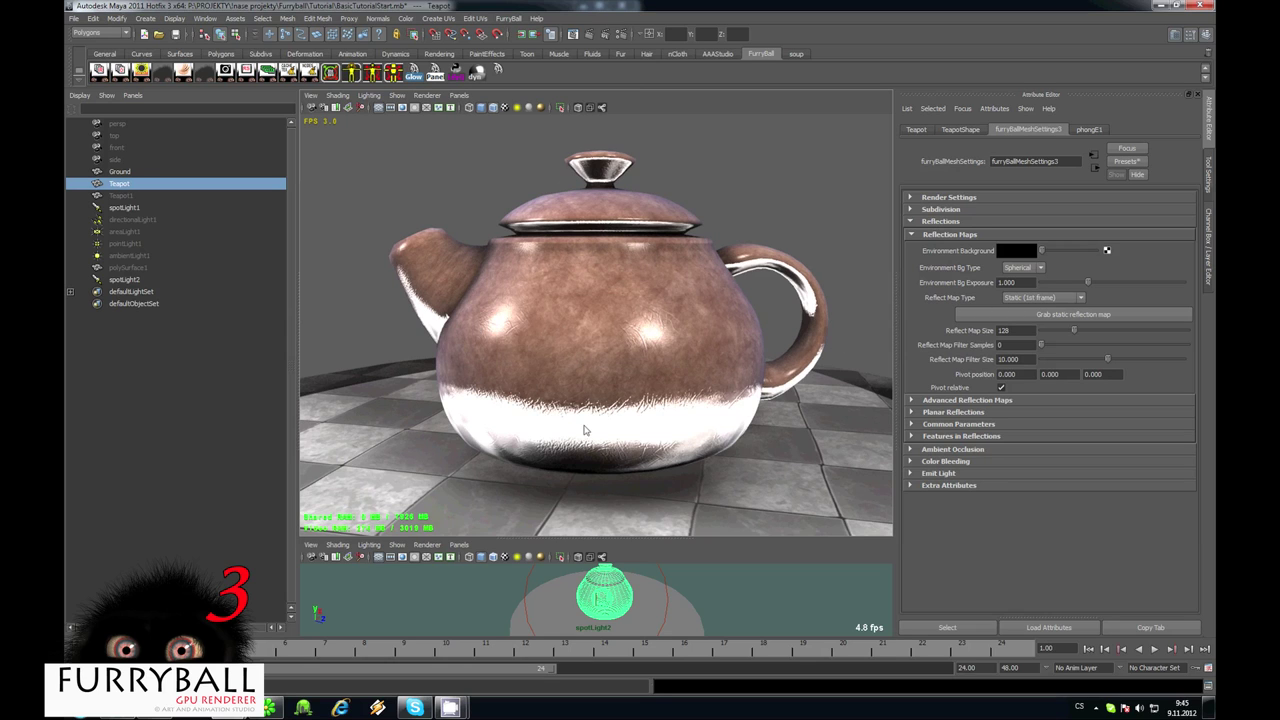
{"action": "left_click_drag", "start_coordinate": [700, 320], "coordinate": [664, 170], "text": "alt"}
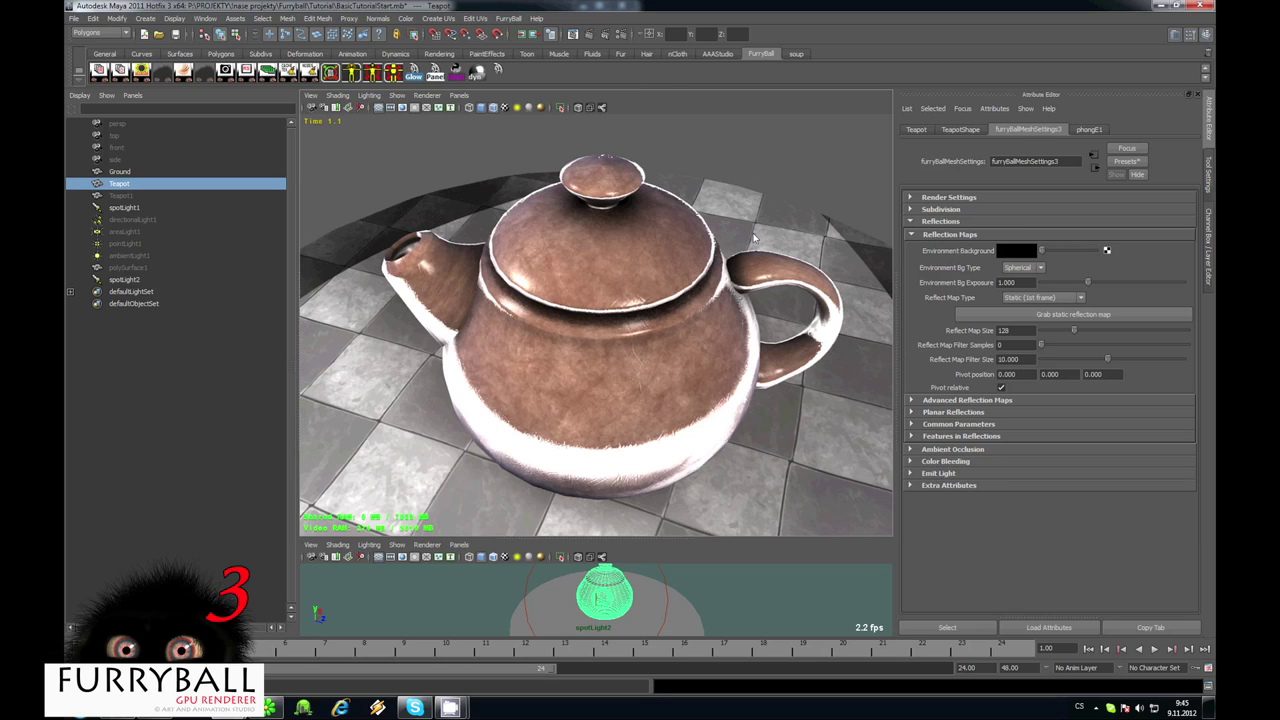
{"action": "left_click_drag", "start_coordinate": [646, 322], "coordinate": [560, 355], "text": "alt"}
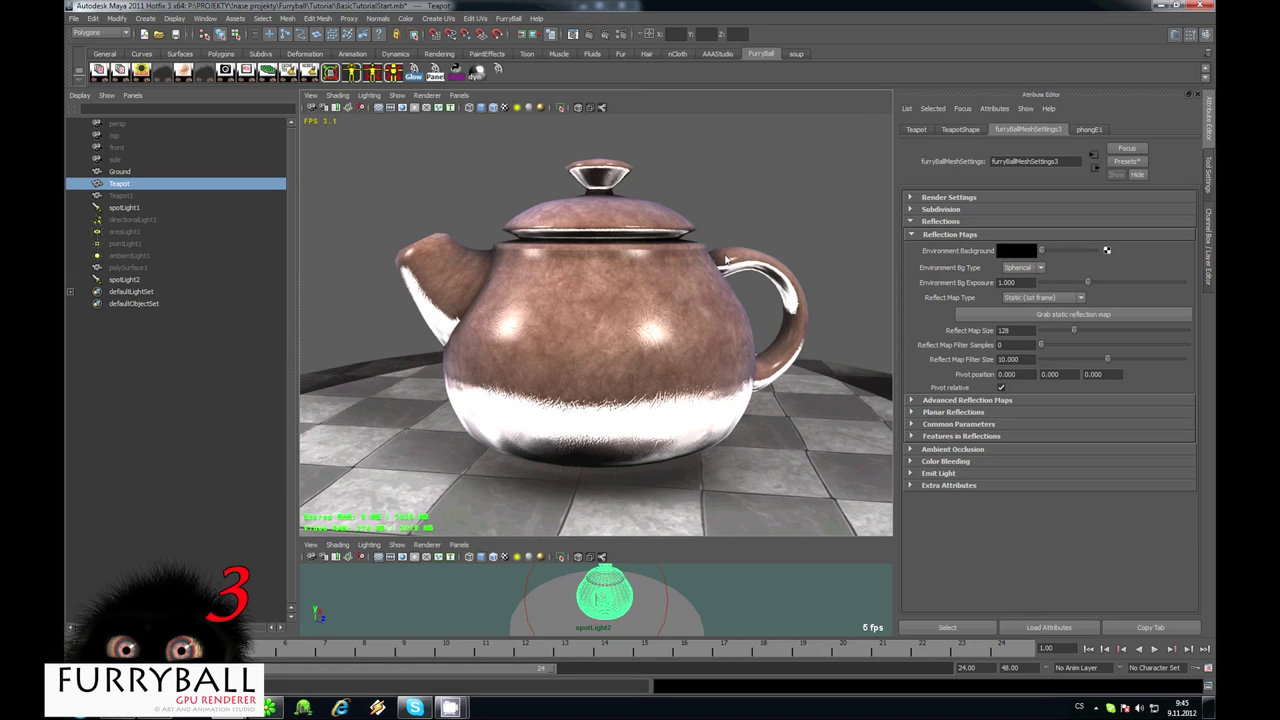
{"action": "left_click_drag", "start_coordinate": [650, 313], "coordinate": [744, 313], "text": "alt"}
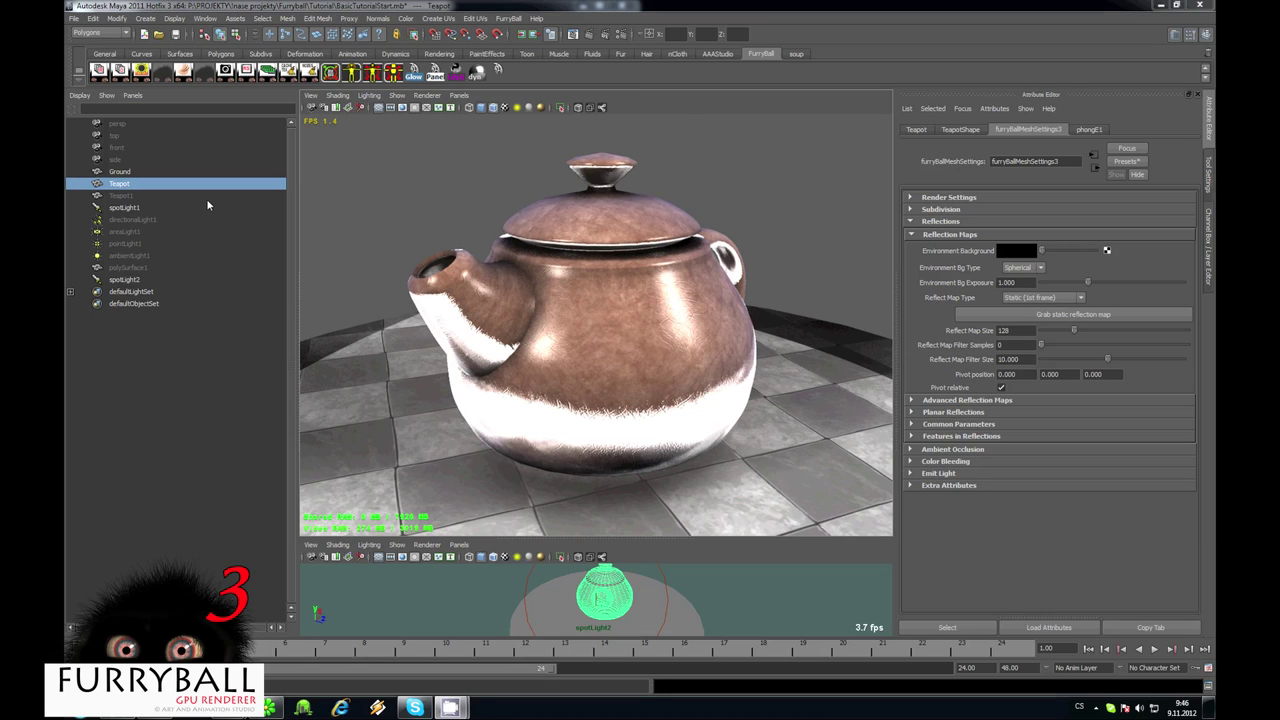
{"action": "left_click_drag", "start_coordinate": [904, 308], "coordinate": [1010, 297], "text": "alt"}
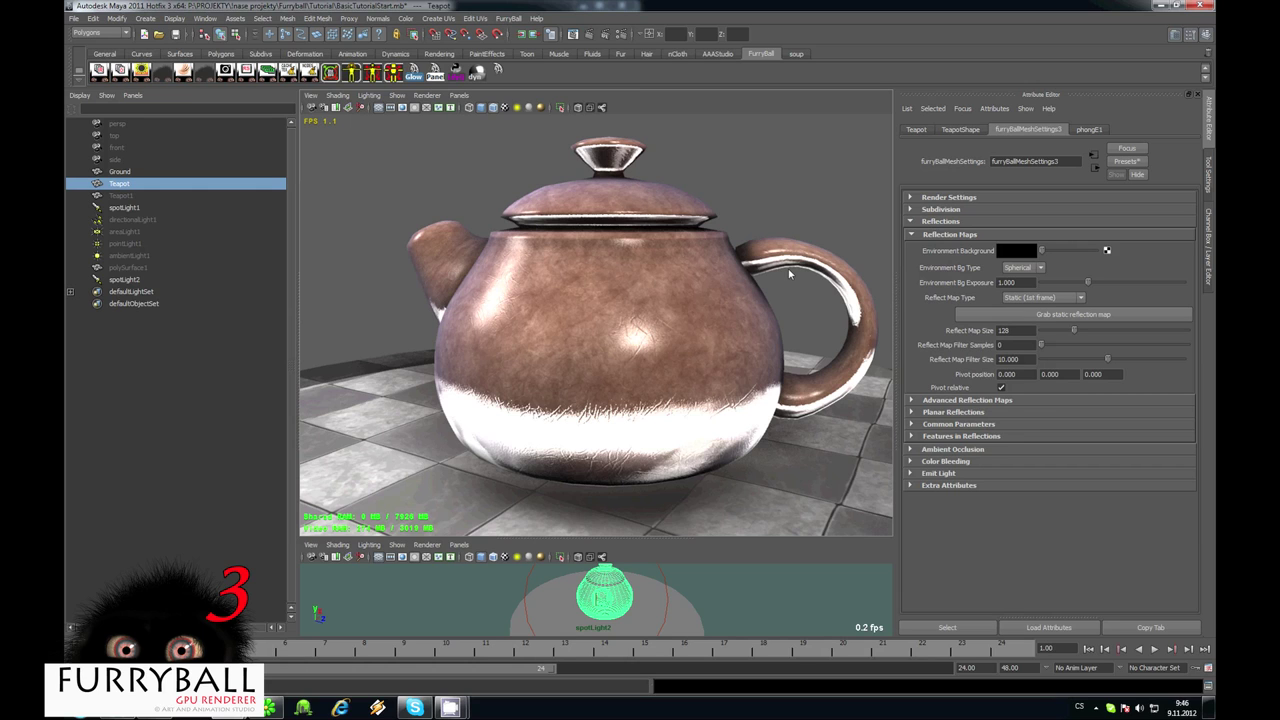
{"action": "left_click_drag", "start_coordinate": [626, 278], "coordinate": [591, 265], "text": "alt"}
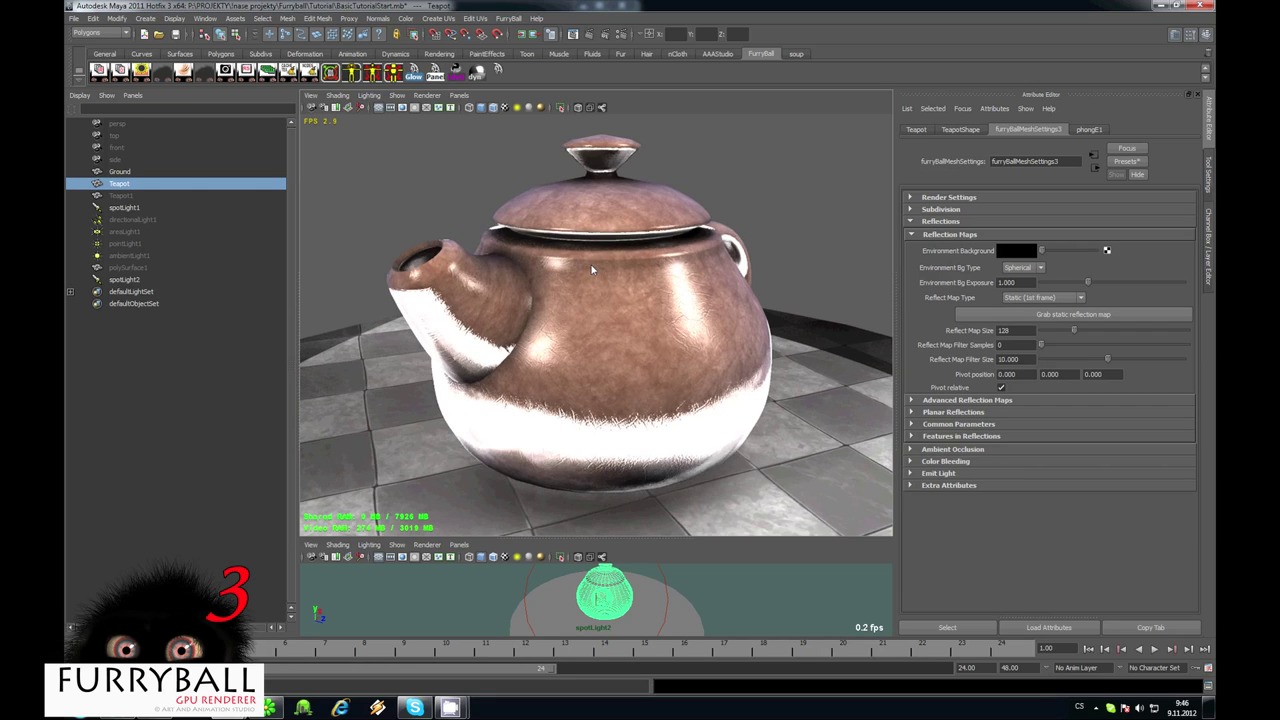
Grab a static reflection map for the teapot, using the Static (grabbed once) map type, and check it from different distances
{"action": "scroll", "coordinate": [591, 265], "scroll_direction": "down", "scroll_amount": 2}
{"action": "left_click", "coordinate": [1084, 316]}
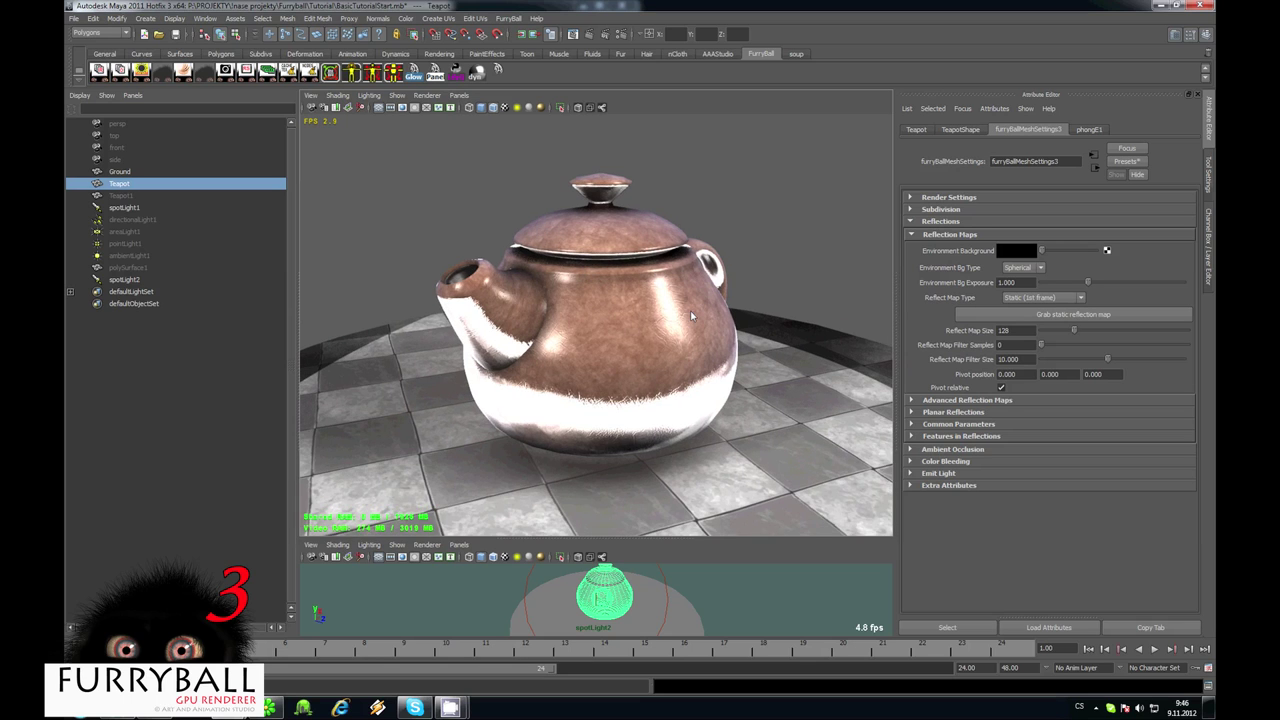
{"action": "scroll", "coordinate": [691, 316], "scroll_direction": "up", "scroll_amount": 3}
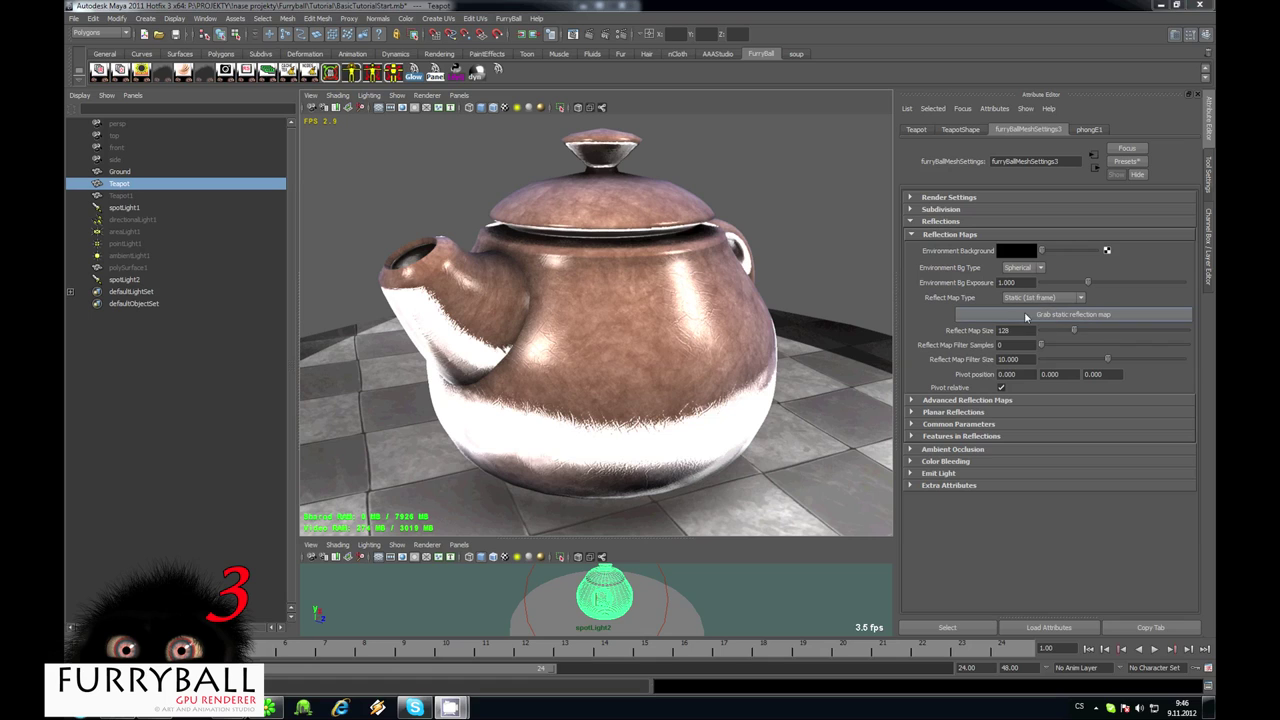
{"action": "left_click", "coordinate": [1090, 319]}
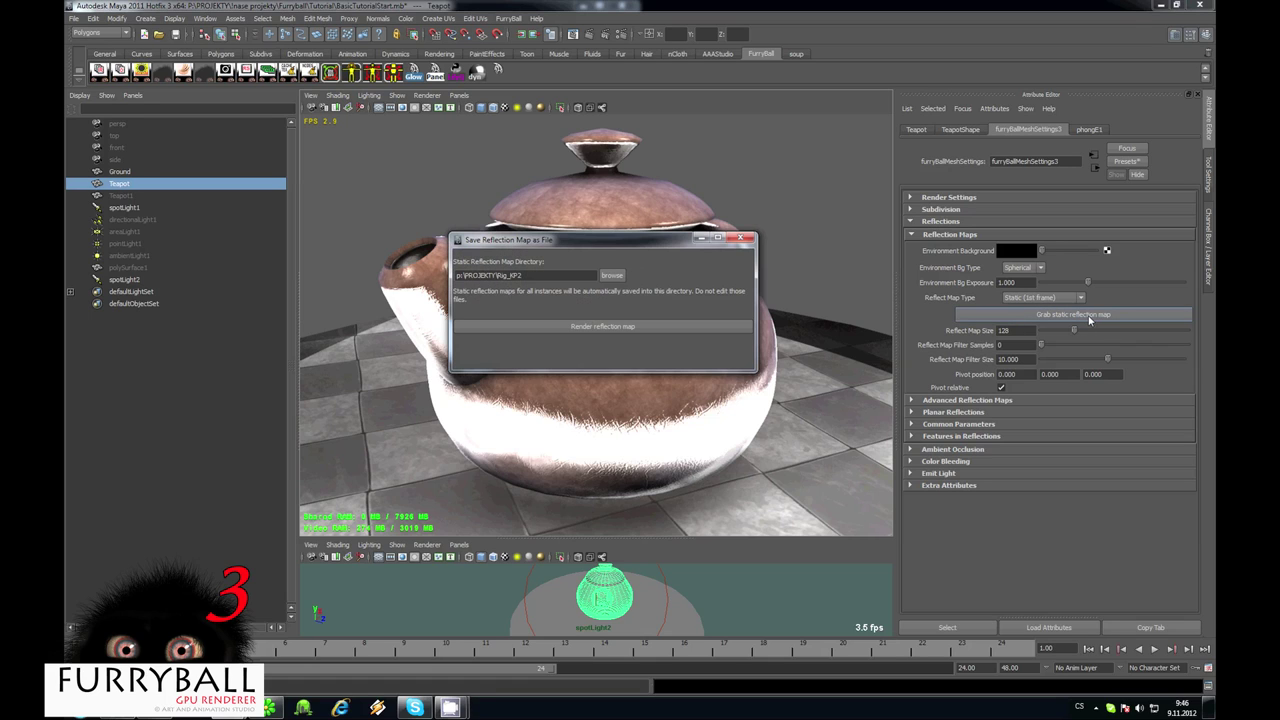
{"action": "left_click", "coordinate": [601, 327]}
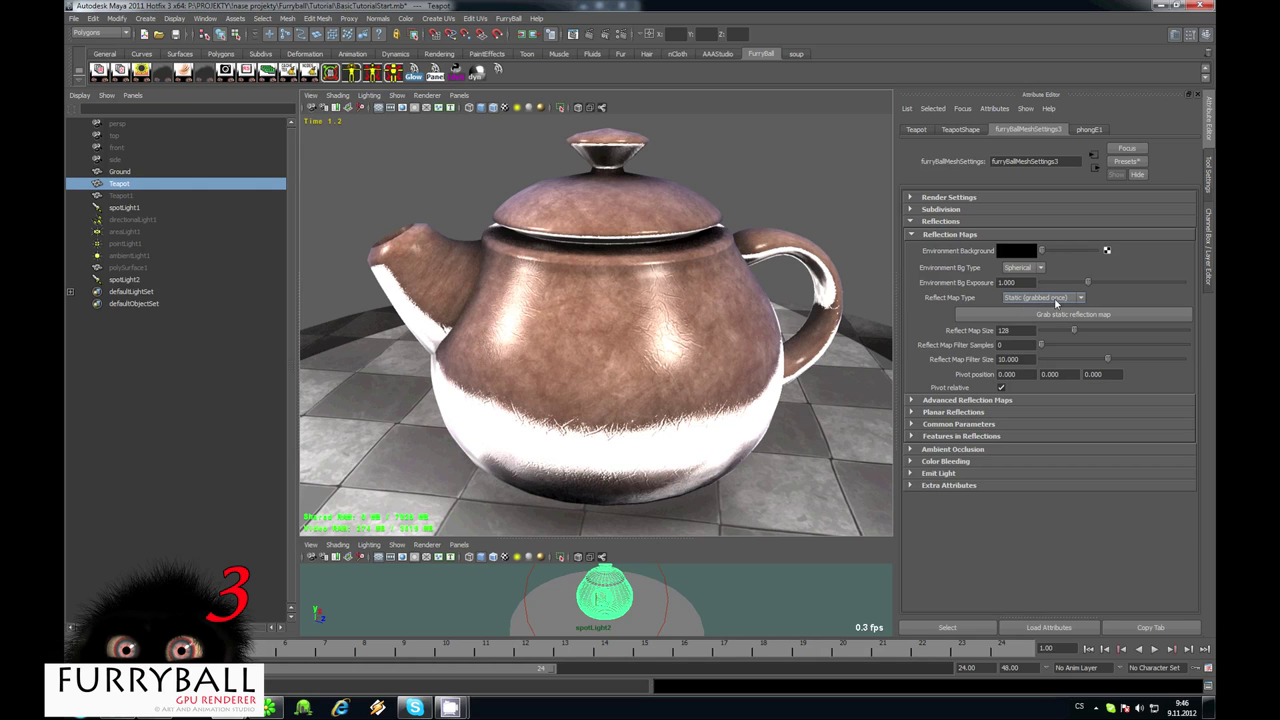
{"action": "left_click_drag", "start_coordinate": [629, 287], "coordinate": [552, 302], "text": "alt"}
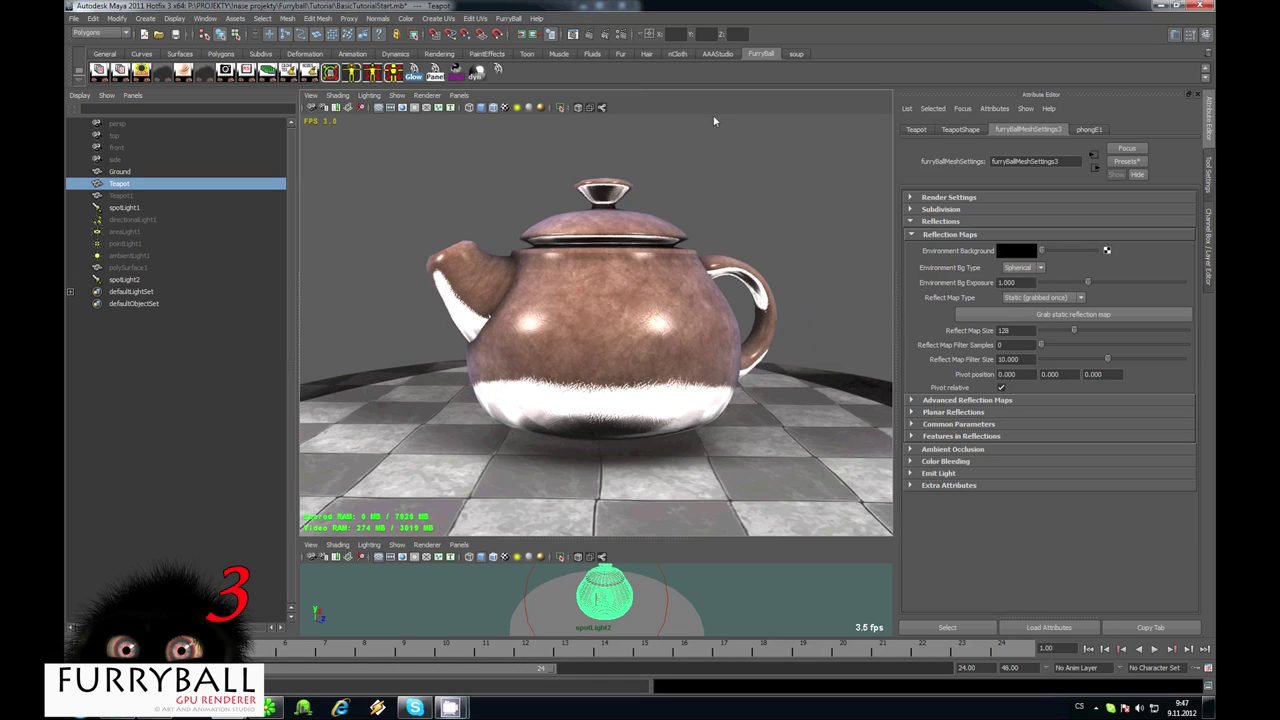
{"action": "scroll", "coordinate": [734, 278], "scroll_direction": "down", "scroll_amount": 3}
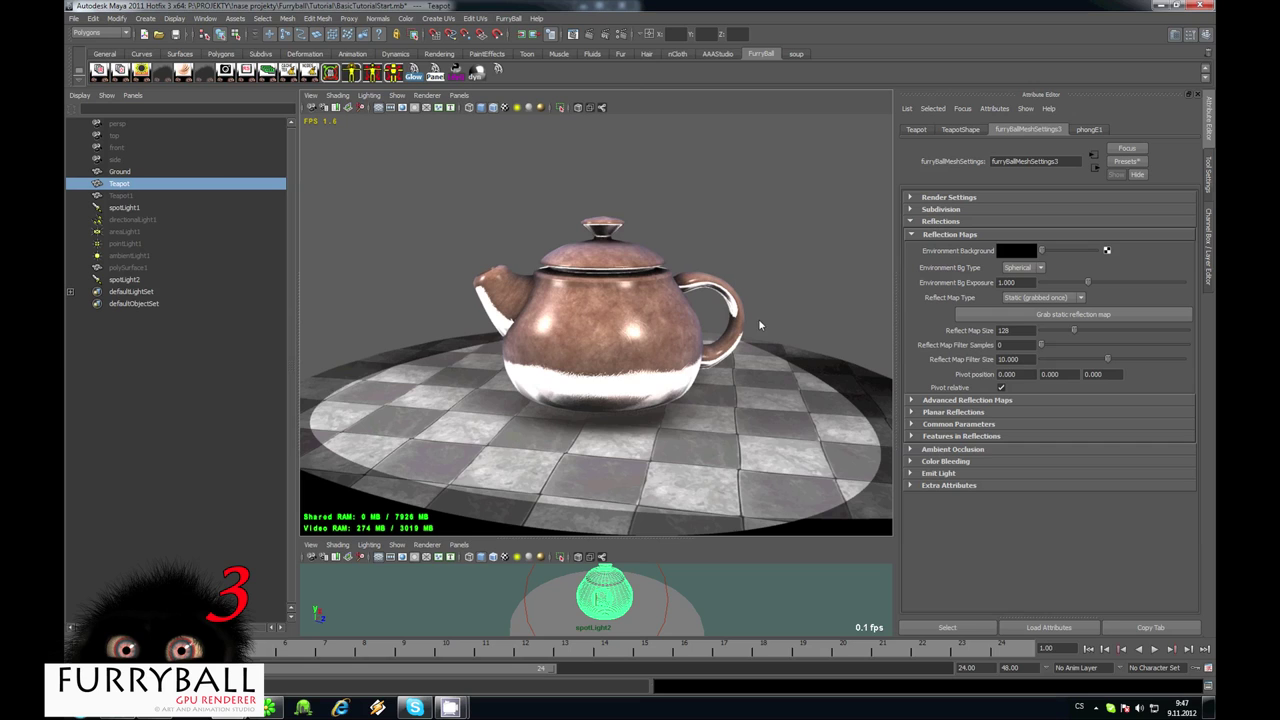
{"action": "scroll", "coordinate": [758, 318], "scroll_direction": "up", "scroll_amount": 2}
Set the phongE1 material's Reflectivity to 2 and its Reflected Color to light cyan
{"action": "left_click", "coordinate": [1089, 129]}
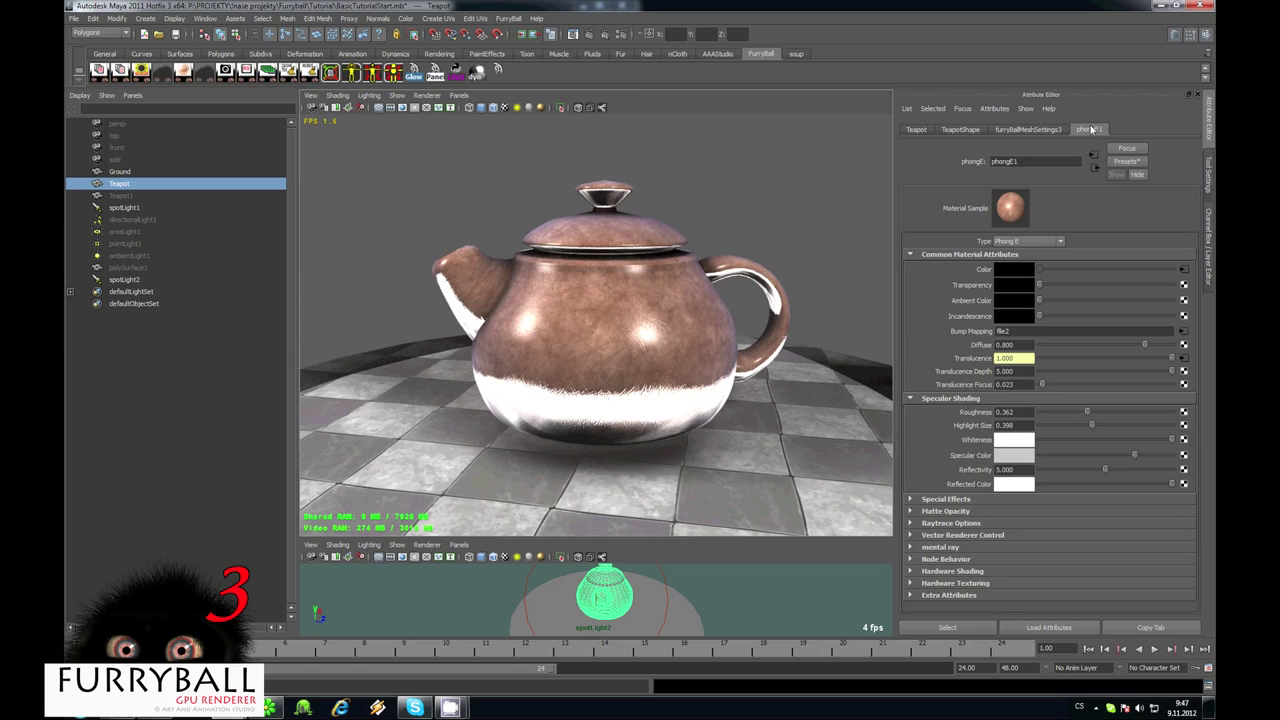
{"action": "left_click", "coordinate": [1065, 469]}
{"action": "left_click", "coordinate": [1014, 484]}
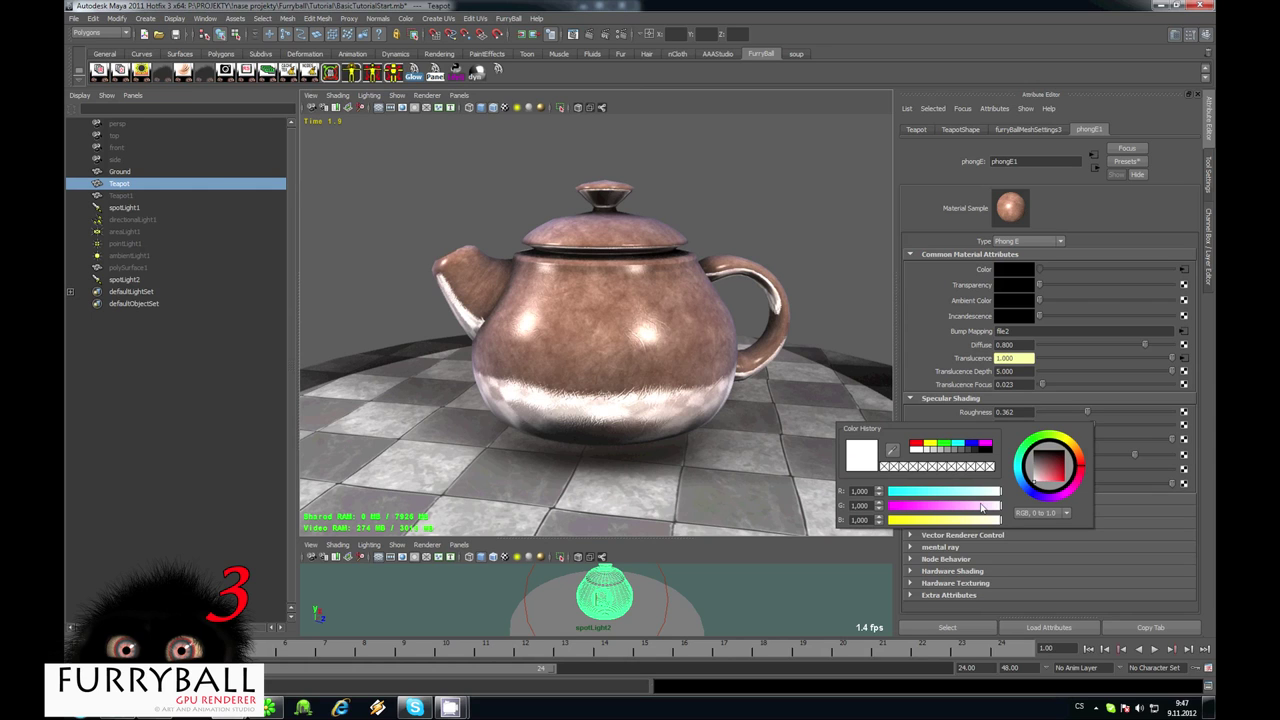
{"action": "left_click_drag", "start_coordinate": [998, 491], "coordinate": [963, 495]}
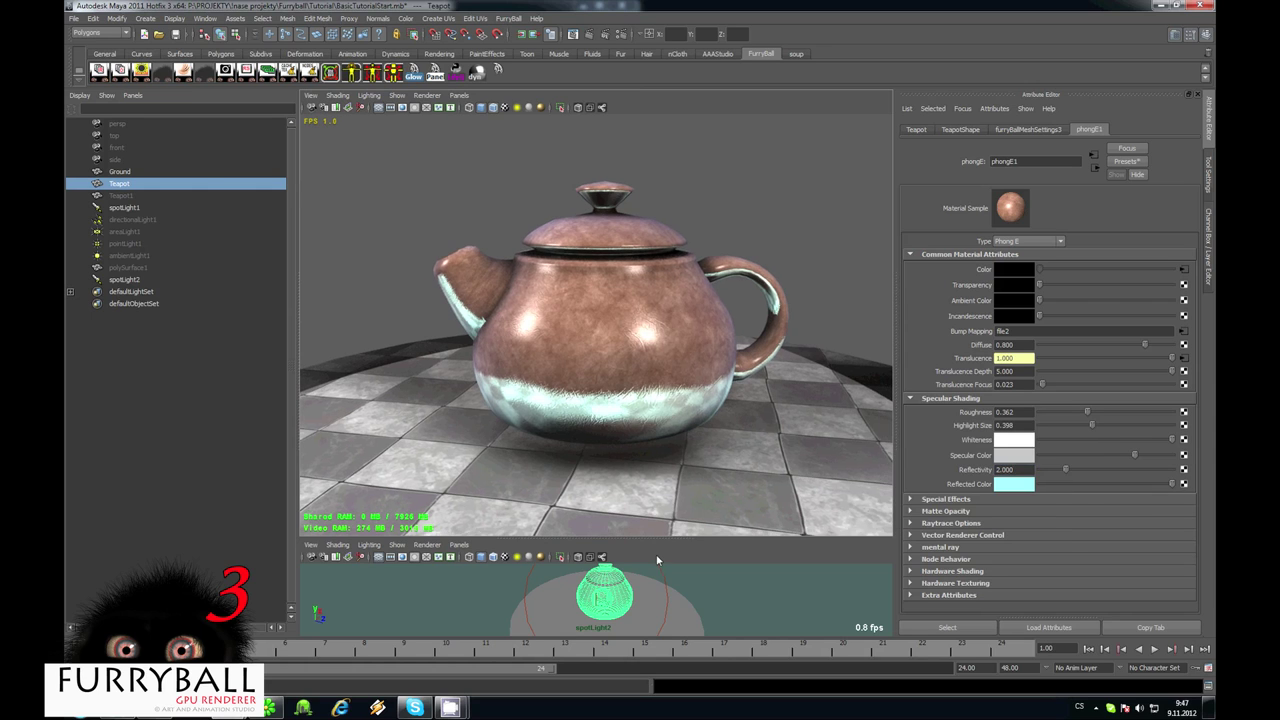
Create a polygon cylinder and move it away from the teapot, beyond the spout
{"action": "left_click", "coordinate": [700, 586]}
{"action": "right_click", "coordinate": [723, 584], "text": "shift"}
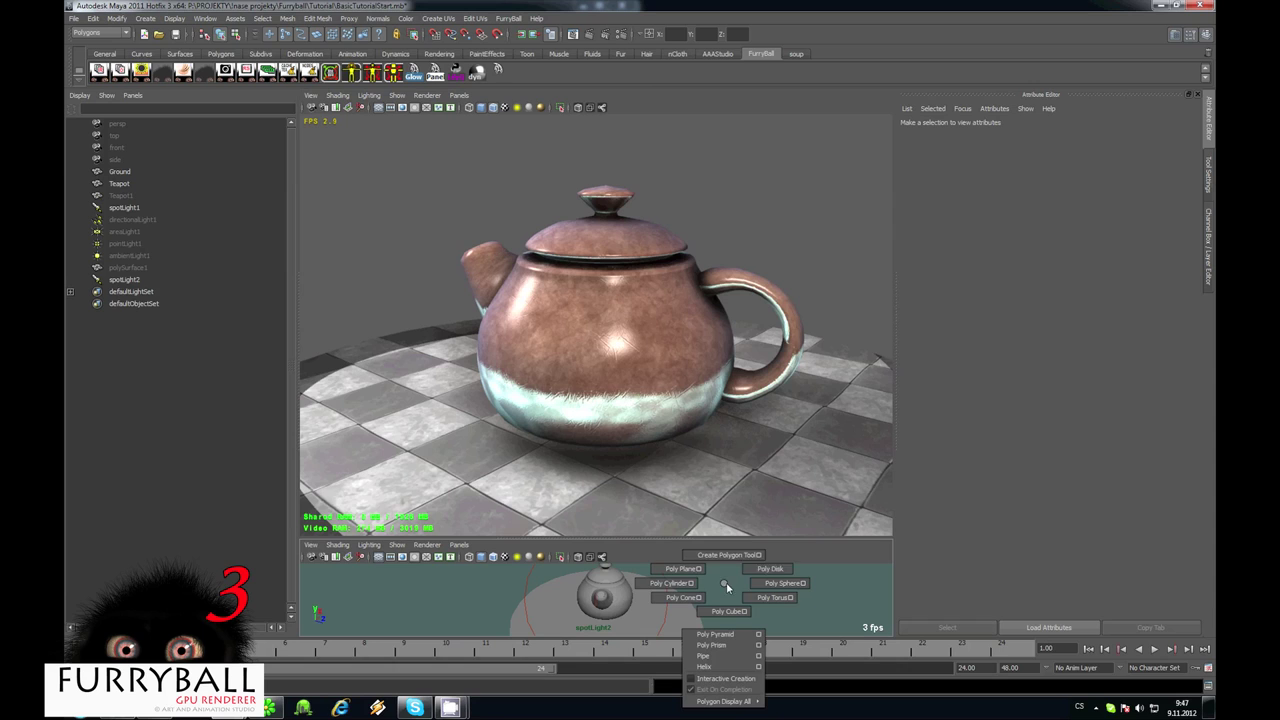
{"action": "left_click", "coordinate": [671, 583]}
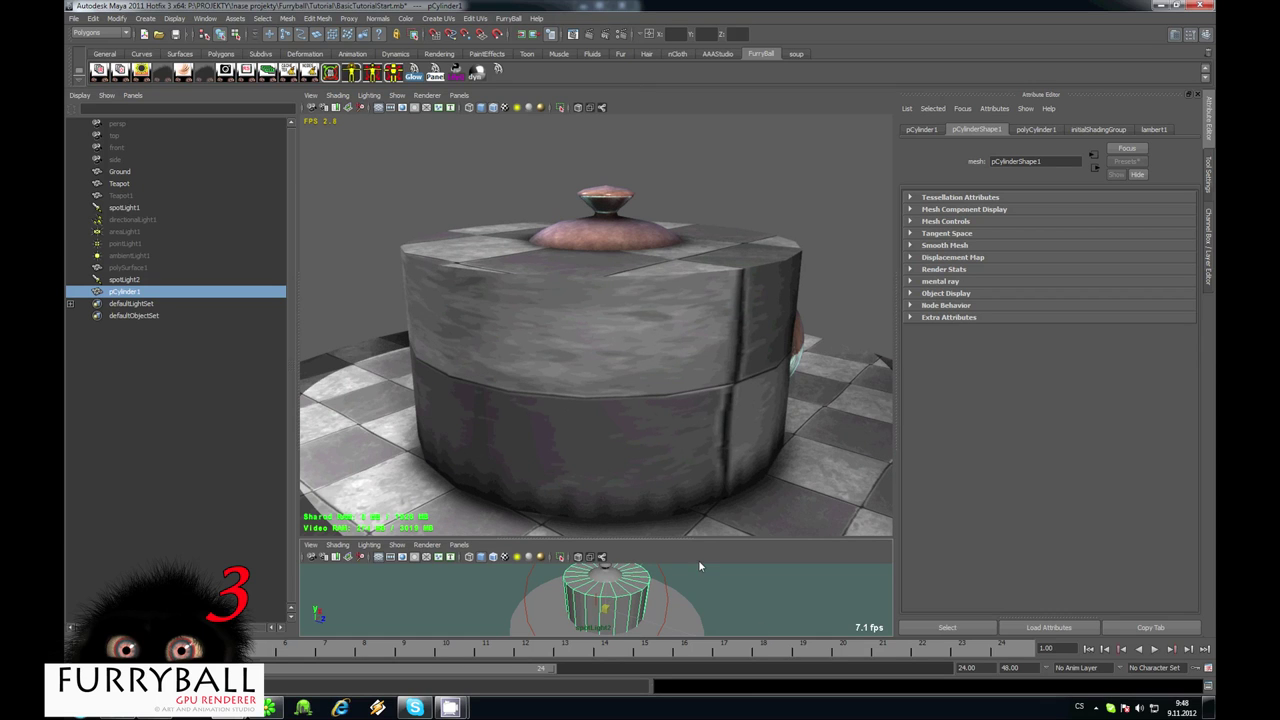
{"action": "key", "text": "w"}
{"action": "scroll", "coordinate": [664, 571], "scroll_direction": "down", "scroll_amount": 1}
{"action": "left_click_drag", "start_coordinate": [613, 597], "coordinate": [576, 605]}
{"action": "key", "text": "ctrl+z"}
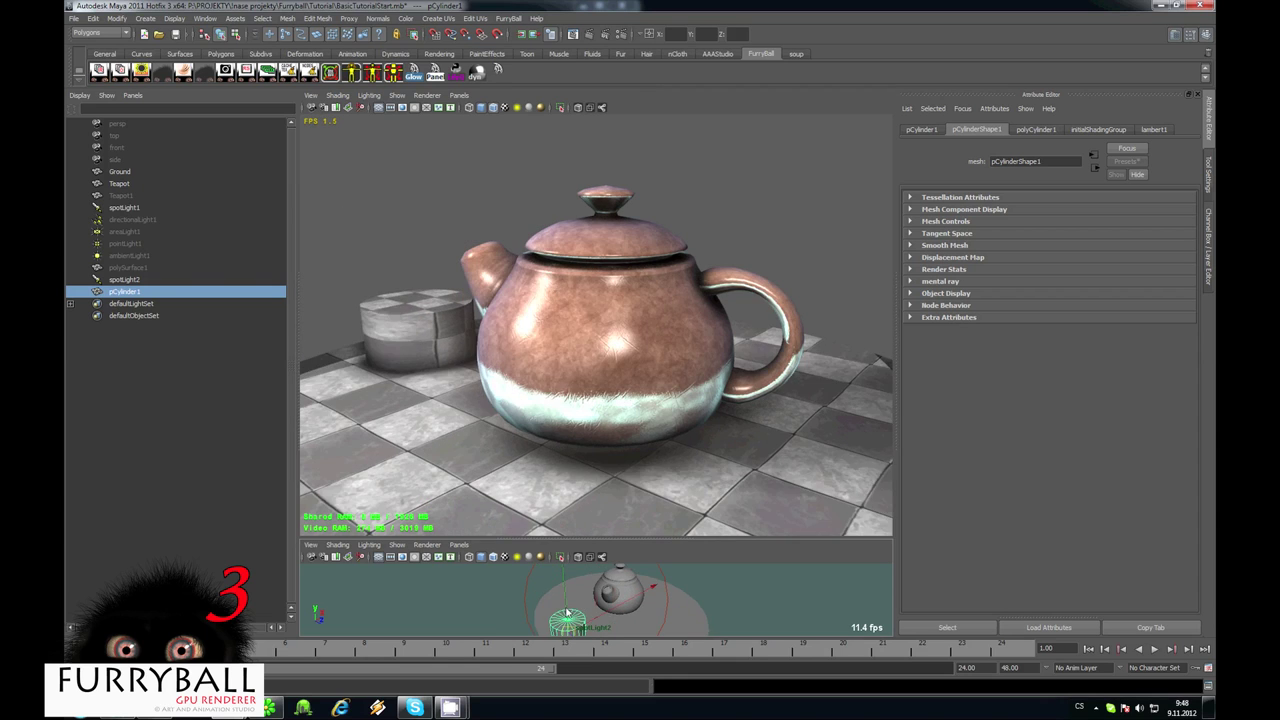
Switch the lower viewport to the persp camera and reposition the cylinder on the ground in front of the teapot's spout
{"action": "left_click", "coordinate": [459, 545]}
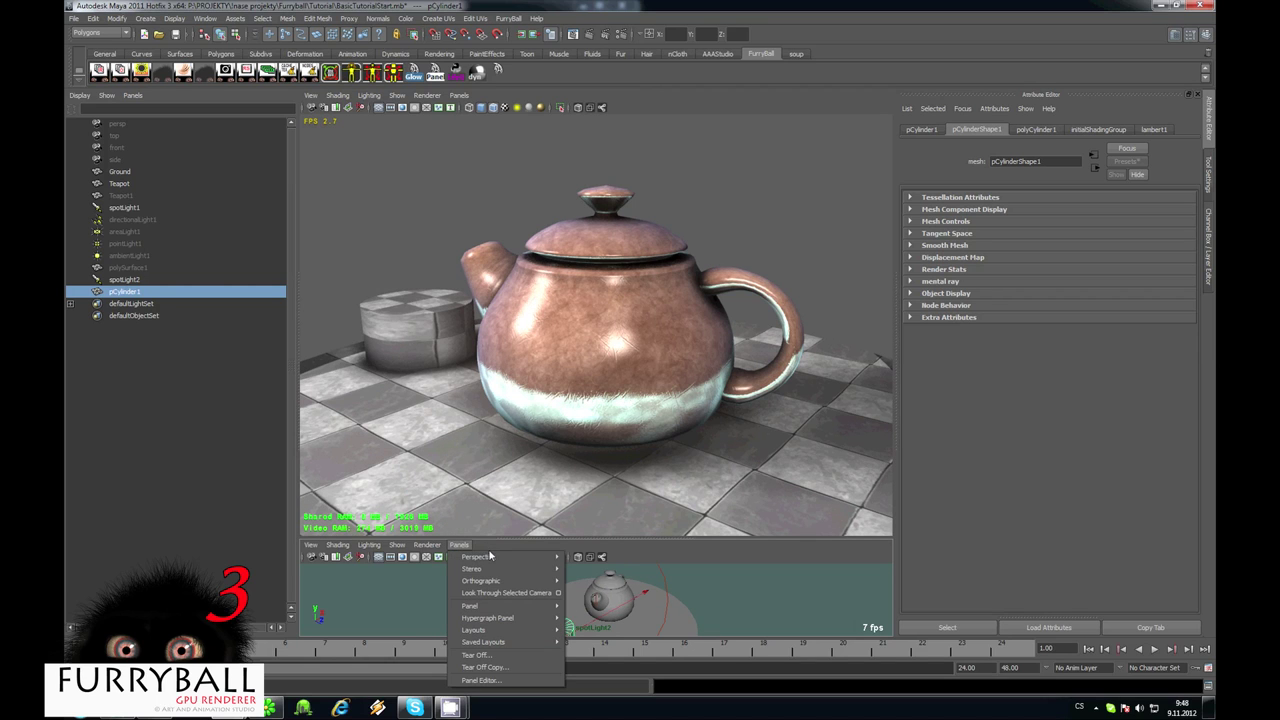
{"action": "mouse_move", "coordinate": [530, 556]}
{"action": "left_click", "coordinate": [592, 567]}
{"action": "left_click_drag", "start_coordinate": [579, 581], "coordinate": [509, 591], "text": "alt"}
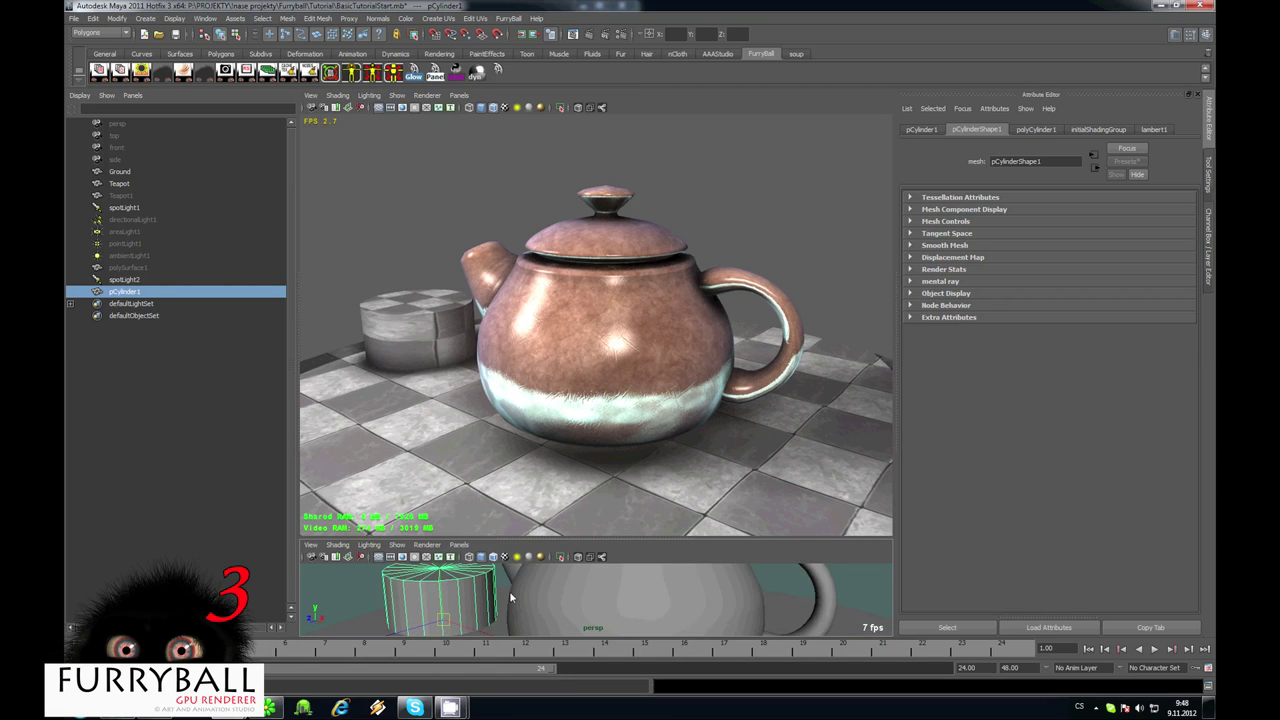
{"action": "right_click_drag", "start_coordinate": [509, 591], "coordinate": [310, 562], "text": "alt"}
{"action": "mouse_move", "coordinate": [543, 590]}
{"action": "left_mouse_down"}
{"action": "mouse_move", "coordinate": [547, 628]}
{"action": "mouse_move", "coordinate": [549, 590]}
{"action": "mouse_move", "coordinate": [555, 612]}
{"action": "mouse_move", "coordinate": [539, 613]}
{"action": "left_mouse_up"}
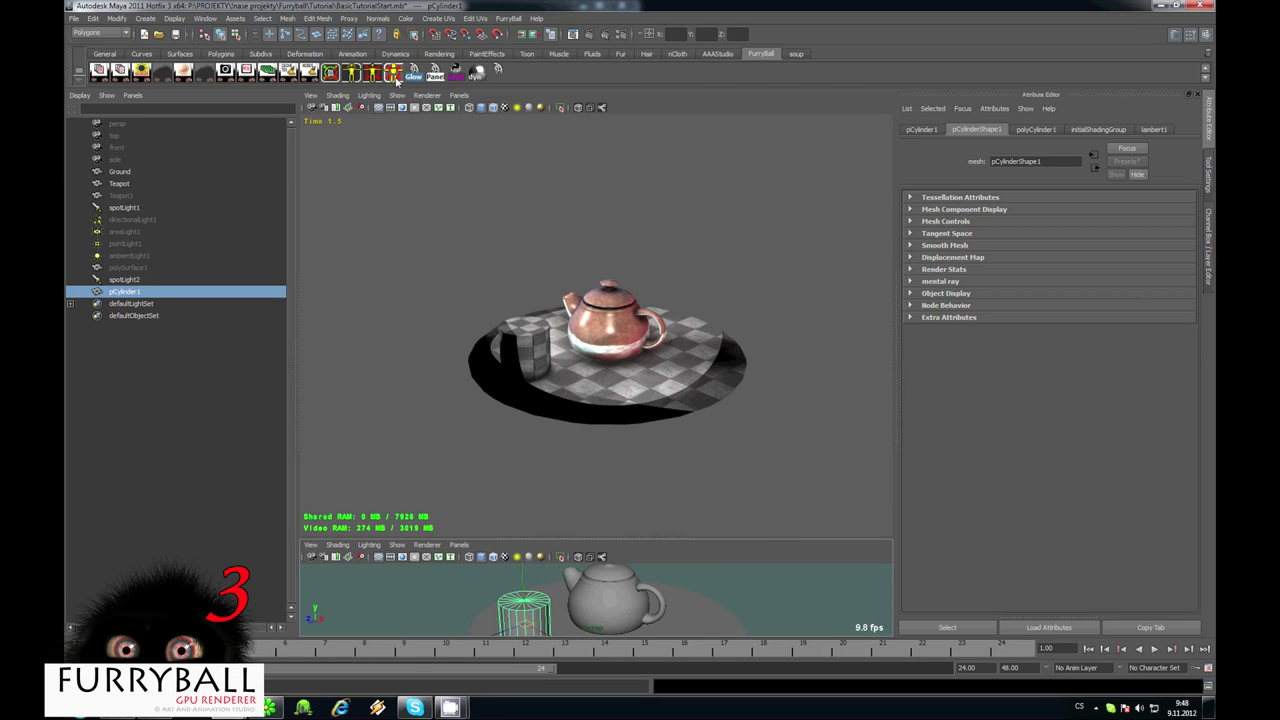
Assign a new Lambert material to the cylinder, set its color to pure blue, and view it up close beside the teapot
{"action": "left_click", "coordinate": [438, 53]}
{"action": "left_click", "coordinate": [308, 72]}
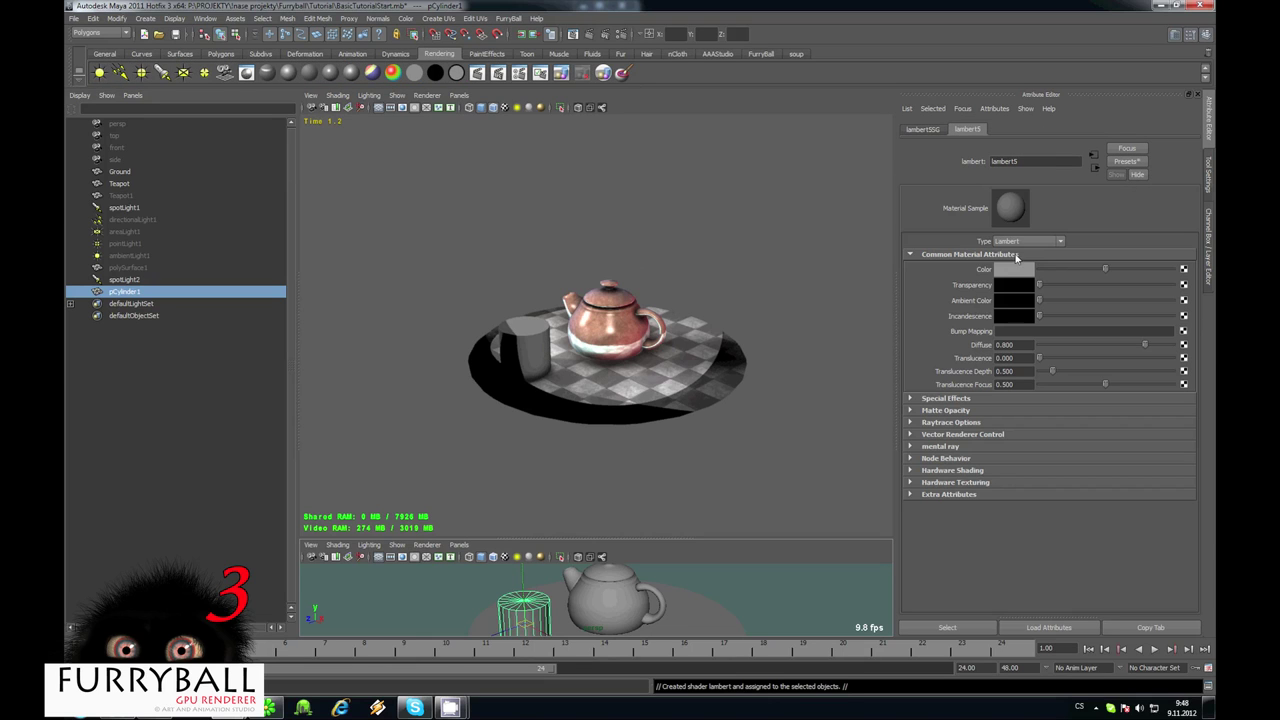
{"action": "left_click", "coordinate": [1012, 270]}
{"action": "left_click", "coordinate": [1002, 251]}
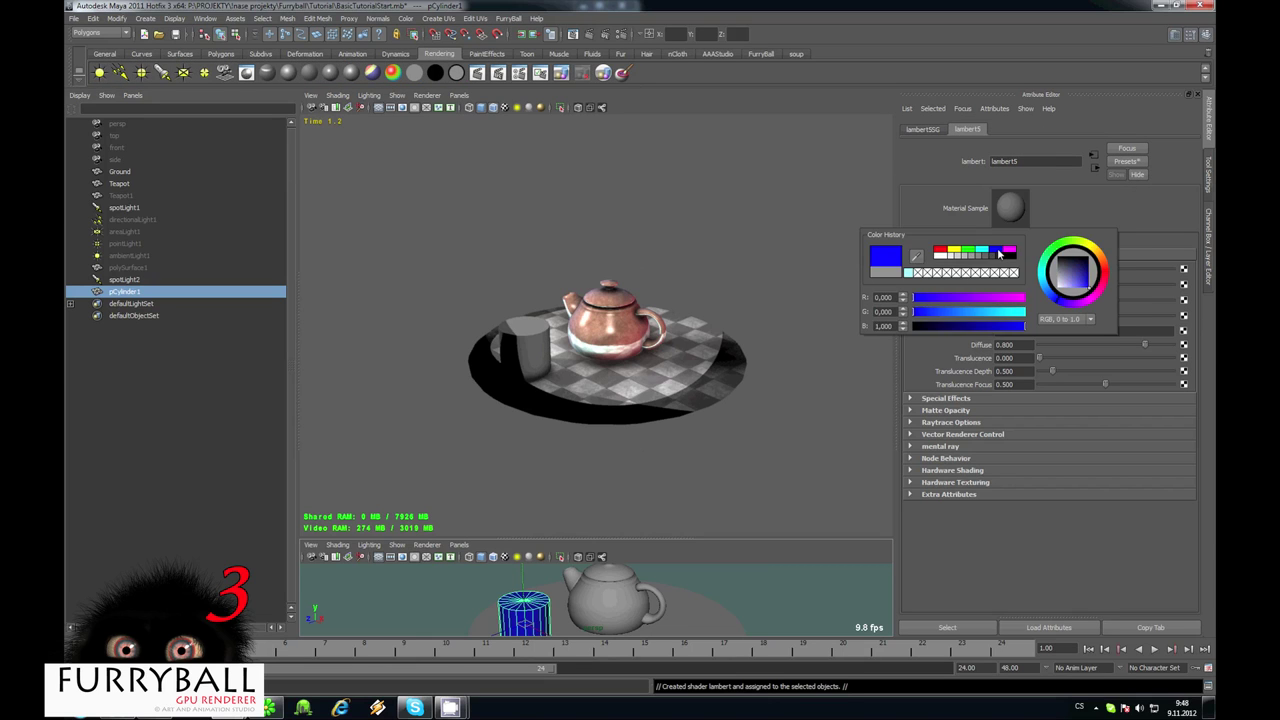
{"action": "right_click_drag", "start_coordinate": [560, 285], "coordinate": [677, 517], "text": "alt"}
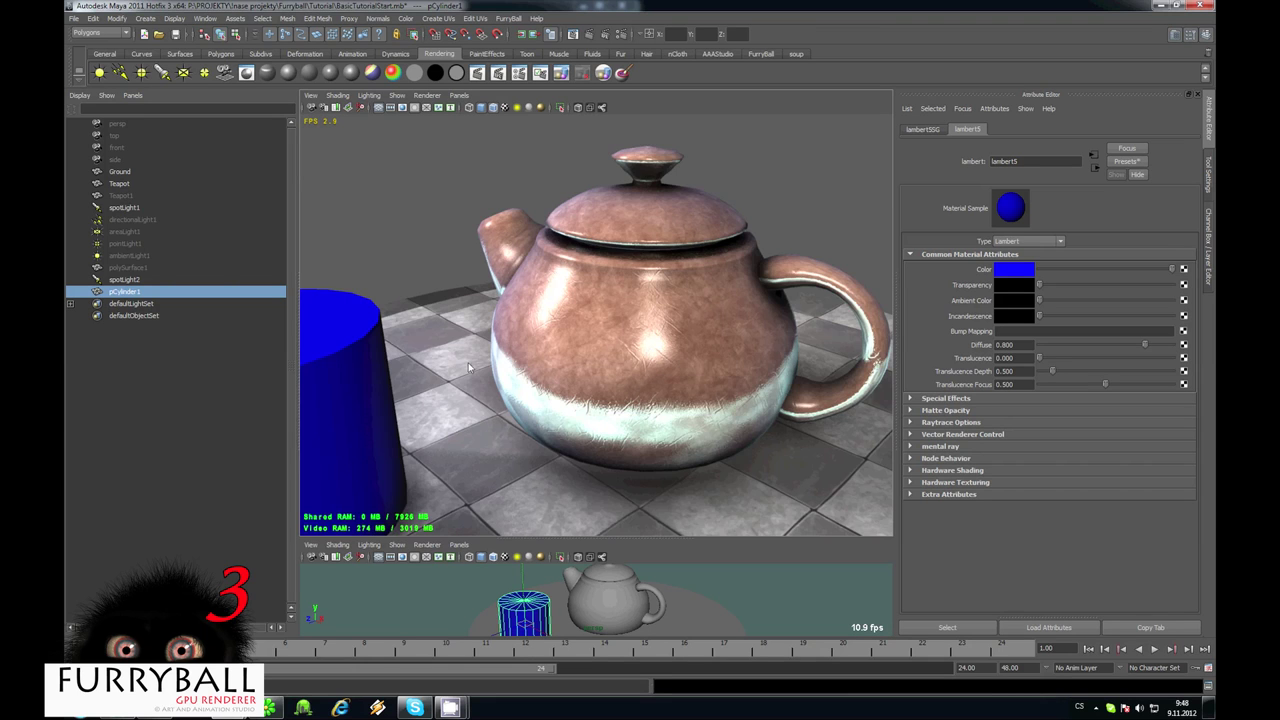
{"action": "scroll", "coordinate": [488, 328], "scroll_direction": "up", "scroll_amount": 5}
{"action": "left_click_drag", "start_coordinate": [487, 323], "coordinate": [606, 379], "text": "alt"}
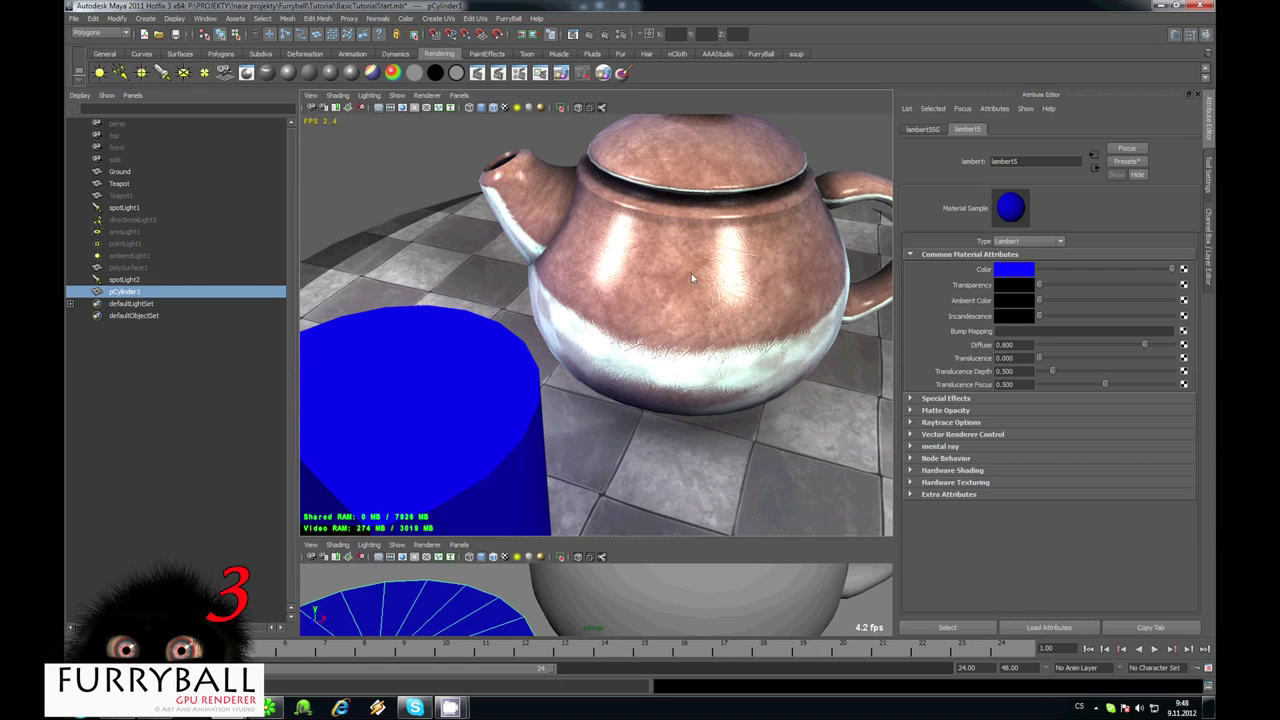
{"action": "middle_click_drag", "start_coordinate": [691, 273], "coordinate": [668, 274], "text": "alt"}
{"action": "mouse_move", "coordinate": [655, 305]}
{"action": "left_mouse_down", "text": "alt"}
{"action": "mouse_move", "coordinate": [631, 295]}
{"action": "mouse_move", "coordinate": [650, 290]}
{"action": "left_mouse_up", "text": "alt"}
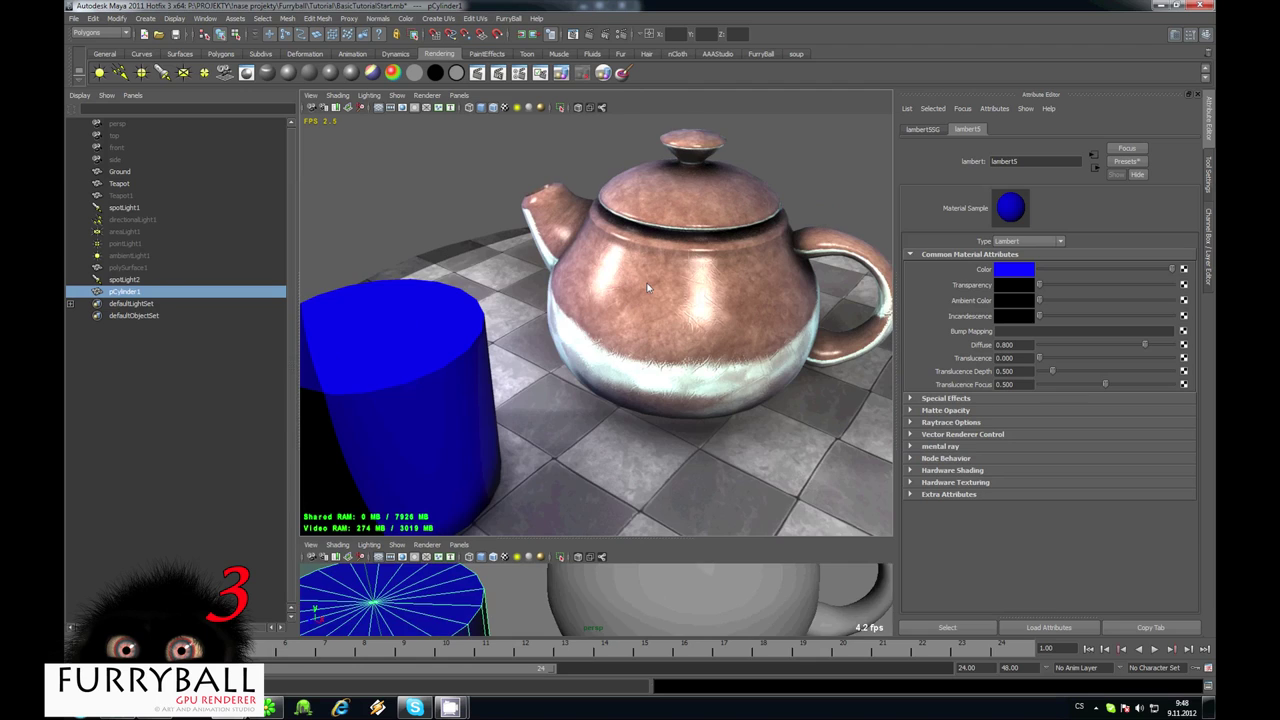
Select the teapot and set the Reflect Map Type in its FurryBall mesh settings to Dynamic (every frame)
{"action": "left_click", "coordinate": [650, 290]}
{"action": "left_click", "coordinate": [1017, 130]}
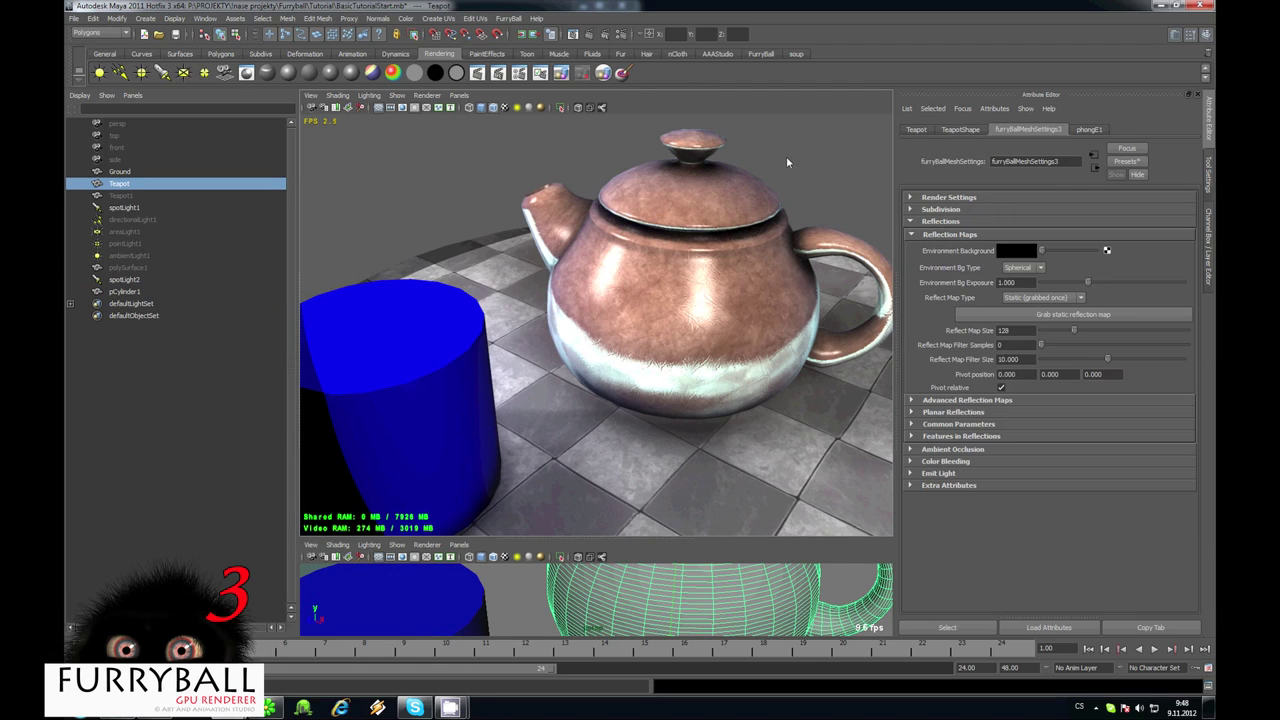
{"action": "left_click_drag", "start_coordinate": [640, 390], "coordinate": [678, 401], "text": "alt"}
{"action": "left_click", "coordinate": [1023, 304]}
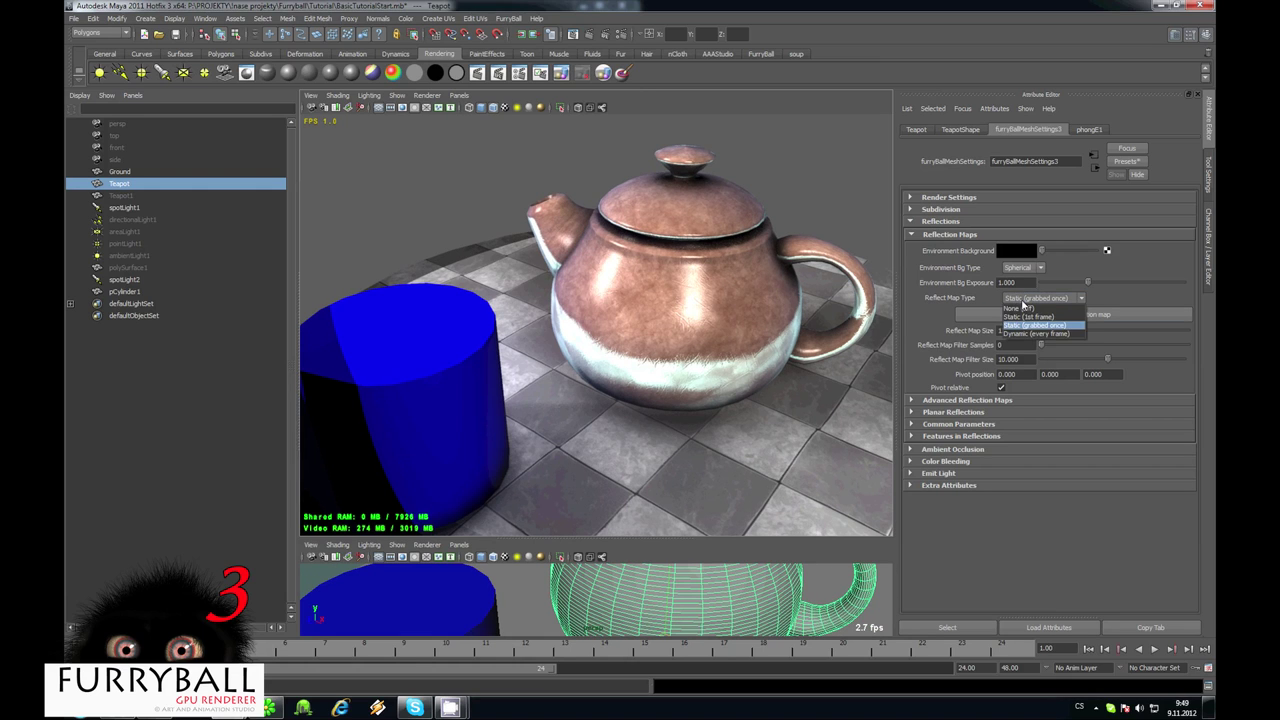
{"action": "left_click", "coordinate": [1030, 334]}
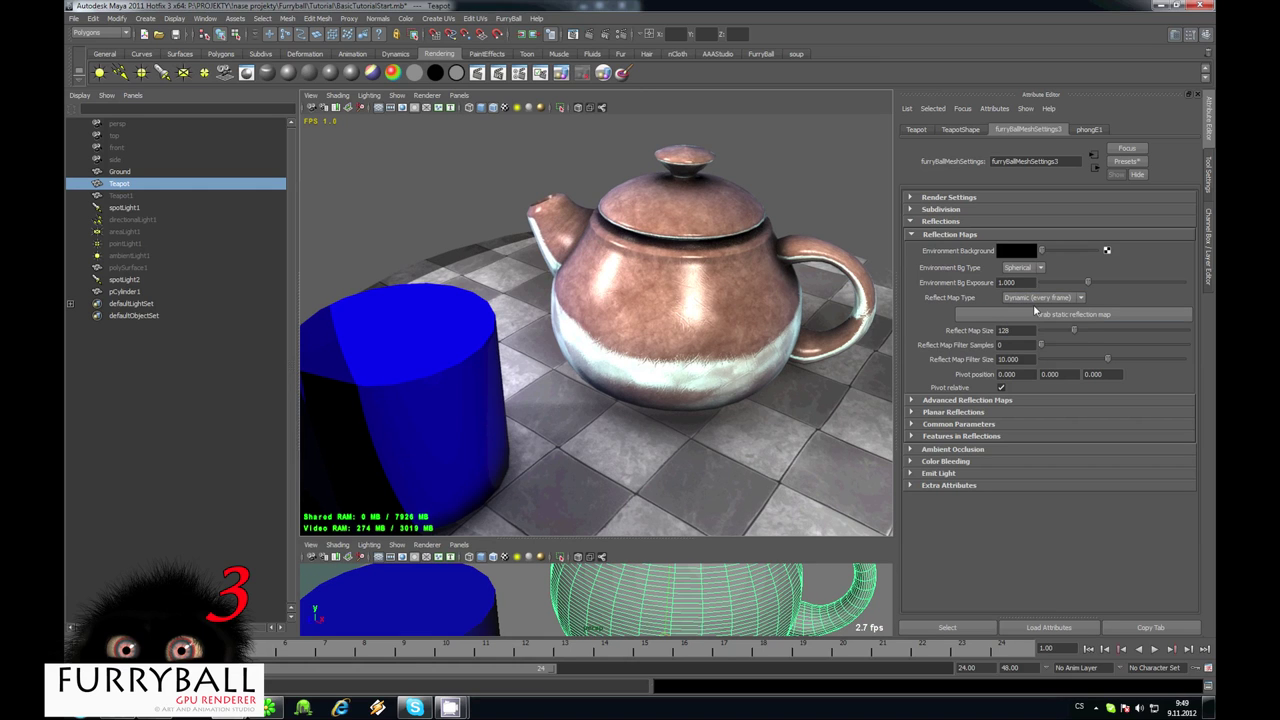
Move the blue cylinder from the teapot's spout side to its handle side and check its reflection on the pot
{"action": "left_click_drag", "start_coordinate": [633, 338], "coordinate": [716, 364], "text": "alt"}
{"action": "left_click", "coordinate": [603, 419]}
{"action": "mouse_move", "coordinate": [603, 419]}
{"action": "left_mouse_down", "text": "alt"}
{"action": "mouse_move", "coordinate": [637, 408]}
{"action": "mouse_move", "coordinate": [594, 343]}
{"action": "mouse_move", "coordinate": [586, 291]}
{"action": "mouse_move", "coordinate": [586, 366]}
{"action": "mouse_move", "coordinate": [616, 395]}
{"action": "mouse_move", "coordinate": [613, 368]}
{"action": "left_mouse_up", "text": "alt"}
{"action": "middle_click_drag", "start_coordinate": [613, 368], "coordinate": [463, 352], "text": "alt"}
{"action": "mouse_move", "coordinate": [425, 352]}
{"action": "right_mouse_down", "text": "alt"}
{"action": "mouse_move", "coordinate": [482, 352]}
{"action": "mouse_move", "coordinate": [429, 352]}
{"action": "right_mouse_up", "text": "alt"}
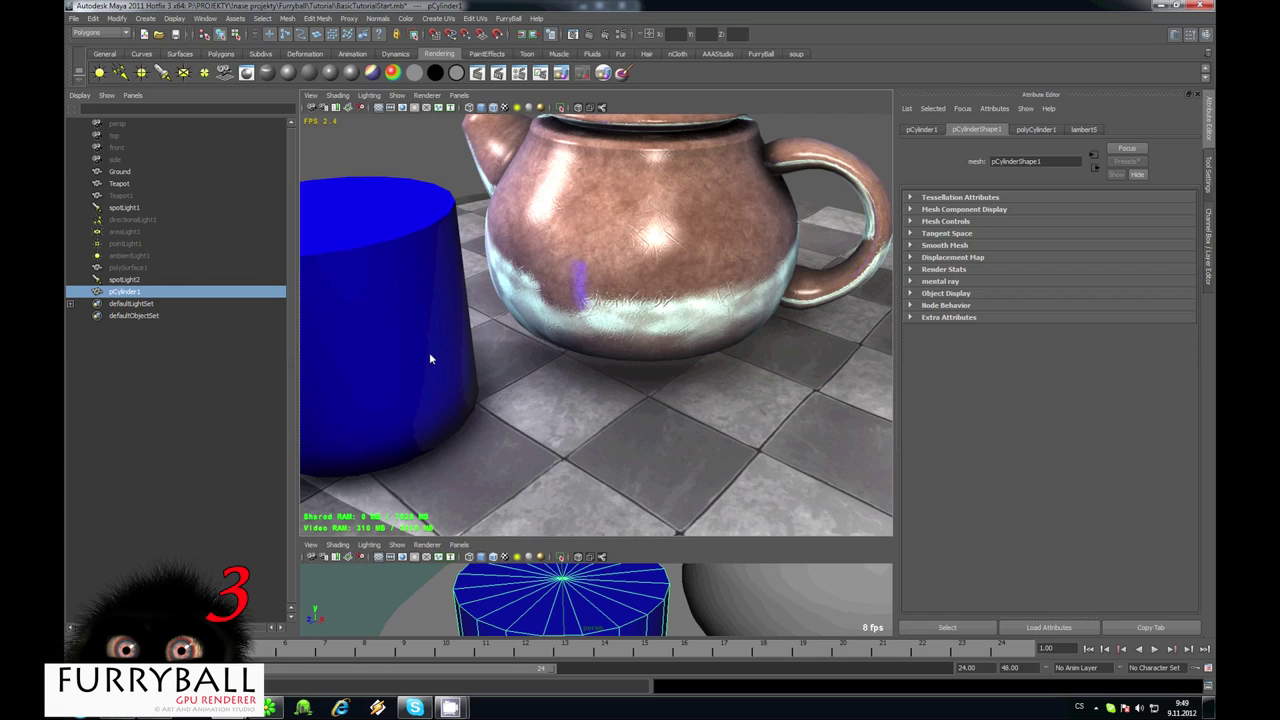
{"action": "left_click_drag", "start_coordinate": [683, 428], "coordinate": [980, 391], "text": "alt"}
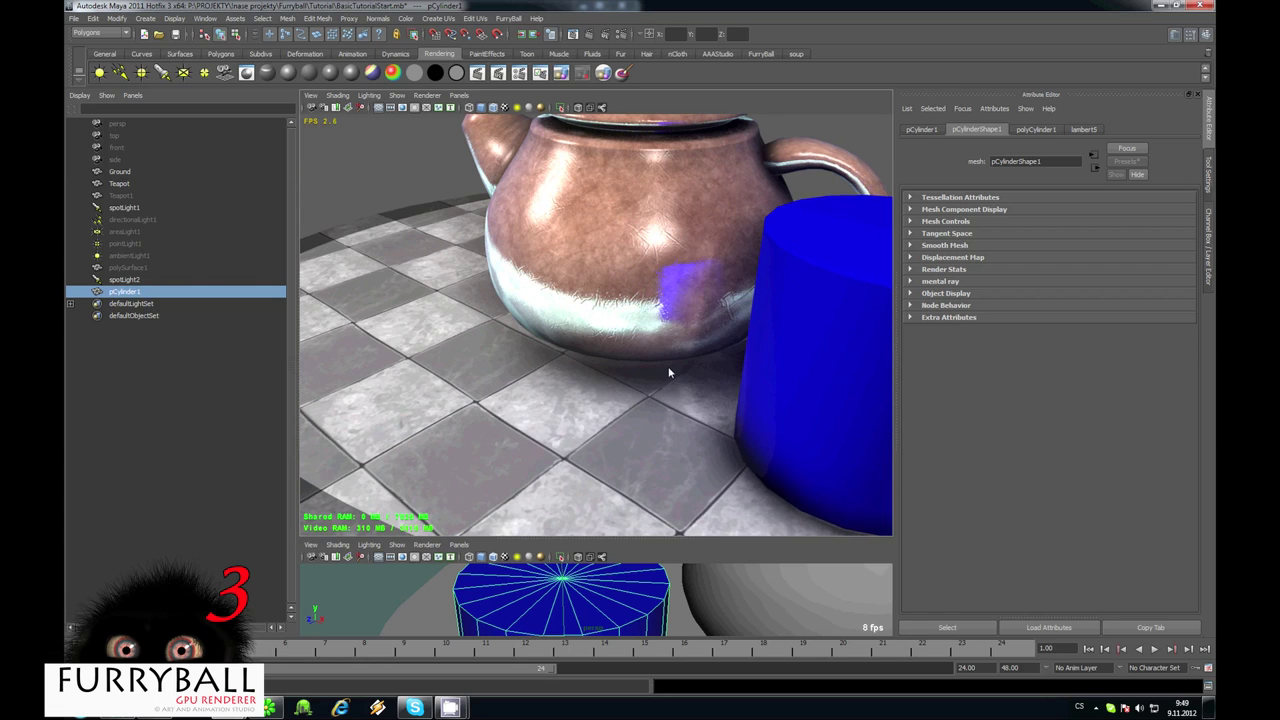
{"action": "scroll", "coordinate": [697, 363], "scroll_direction": "up", "scroll_amount": 5}
{"action": "left_click_drag", "start_coordinate": [663, 390], "coordinate": [826, 414], "text": "alt"}
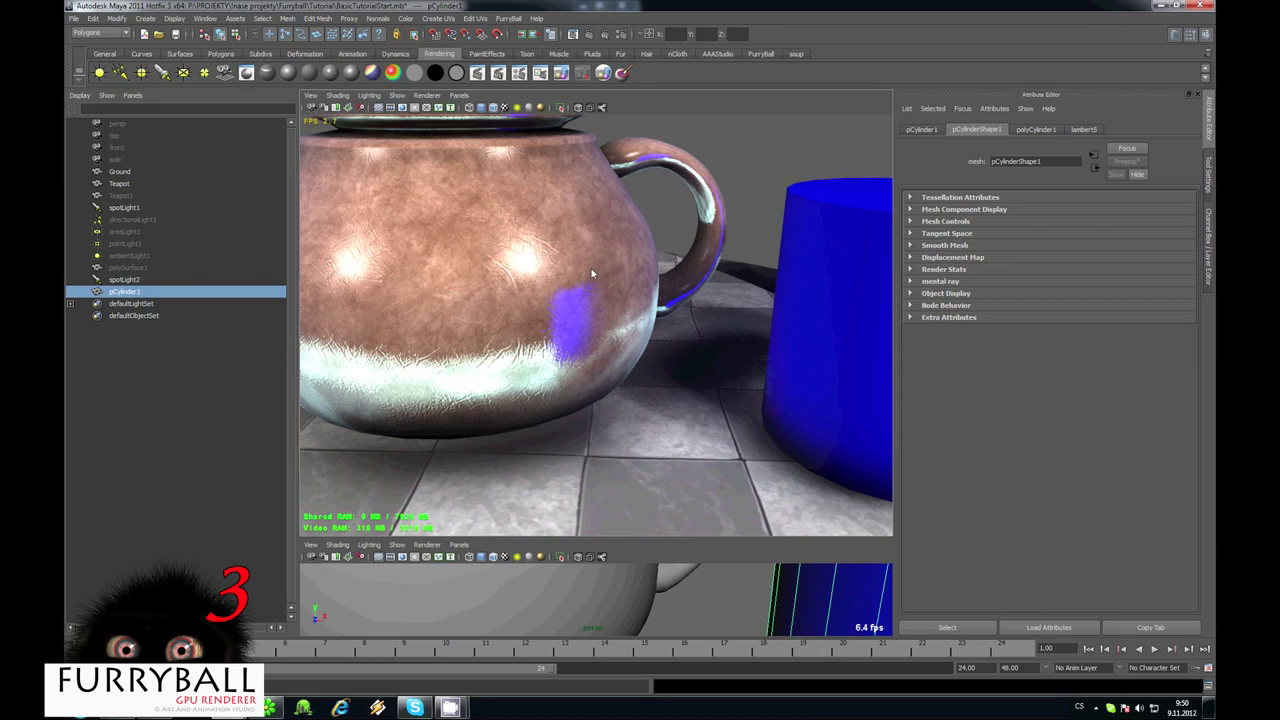
Reselect the teapot and review the Reflect Map Type options in its FurryBall mesh settings without changing the type
{"action": "right_click_drag", "start_coordinate": [591, 273], "coordinate": [546, 231], "text": "alt"}
{"action": "left_click", "coordinate": [546, 231]}
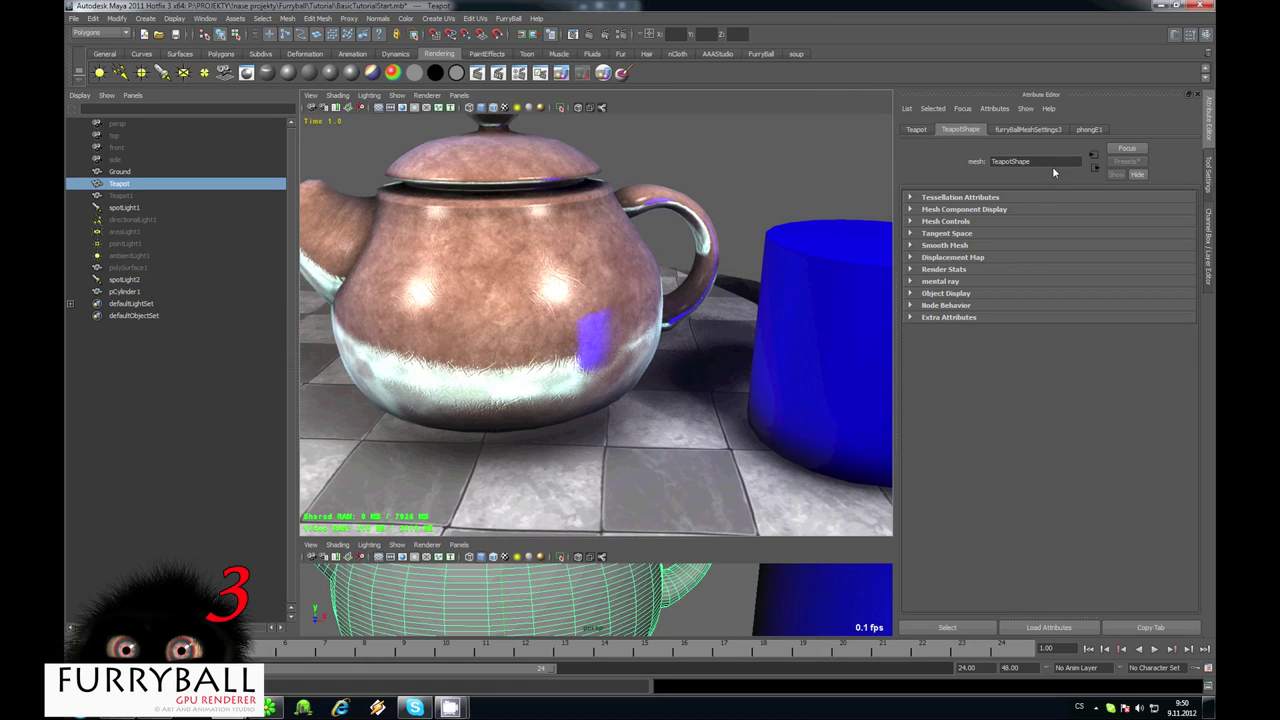
{"action": "left_click", "coordinate": [1035, 132]}
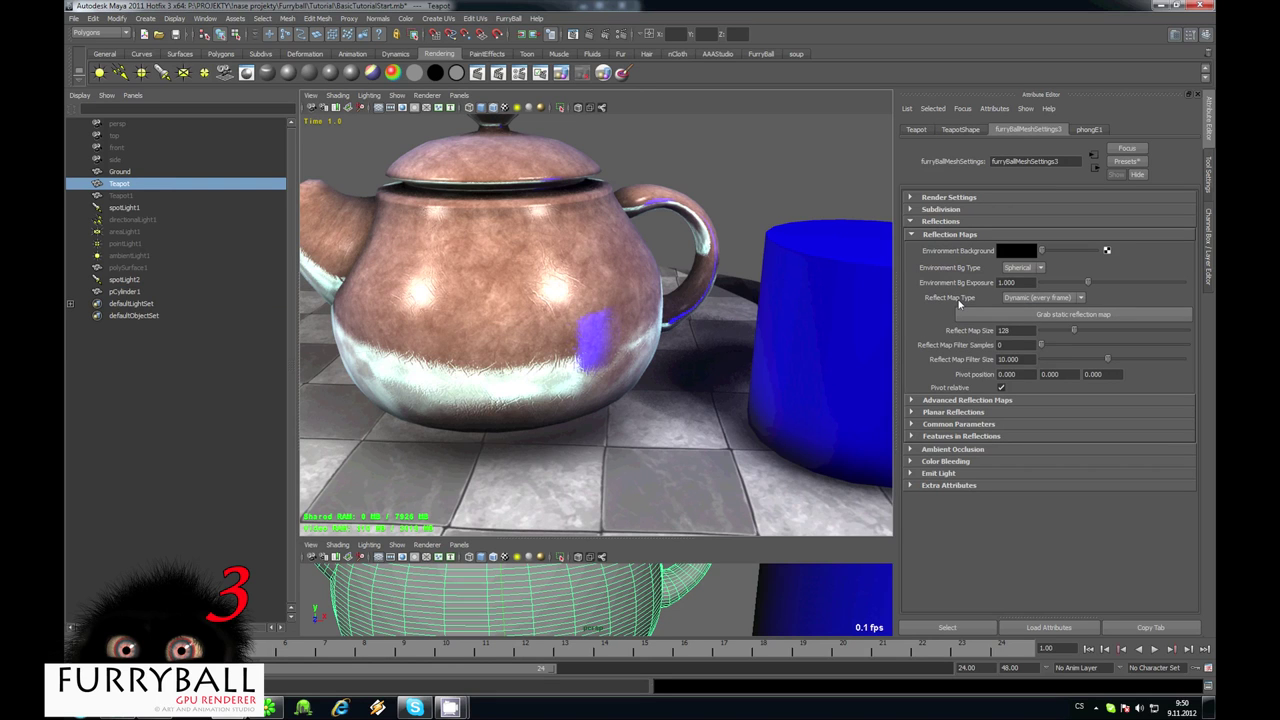
{"action": "middle_click_drag", "start_coordinate": [631, 309], "coordinate": [665, 308], "text": "alt"}
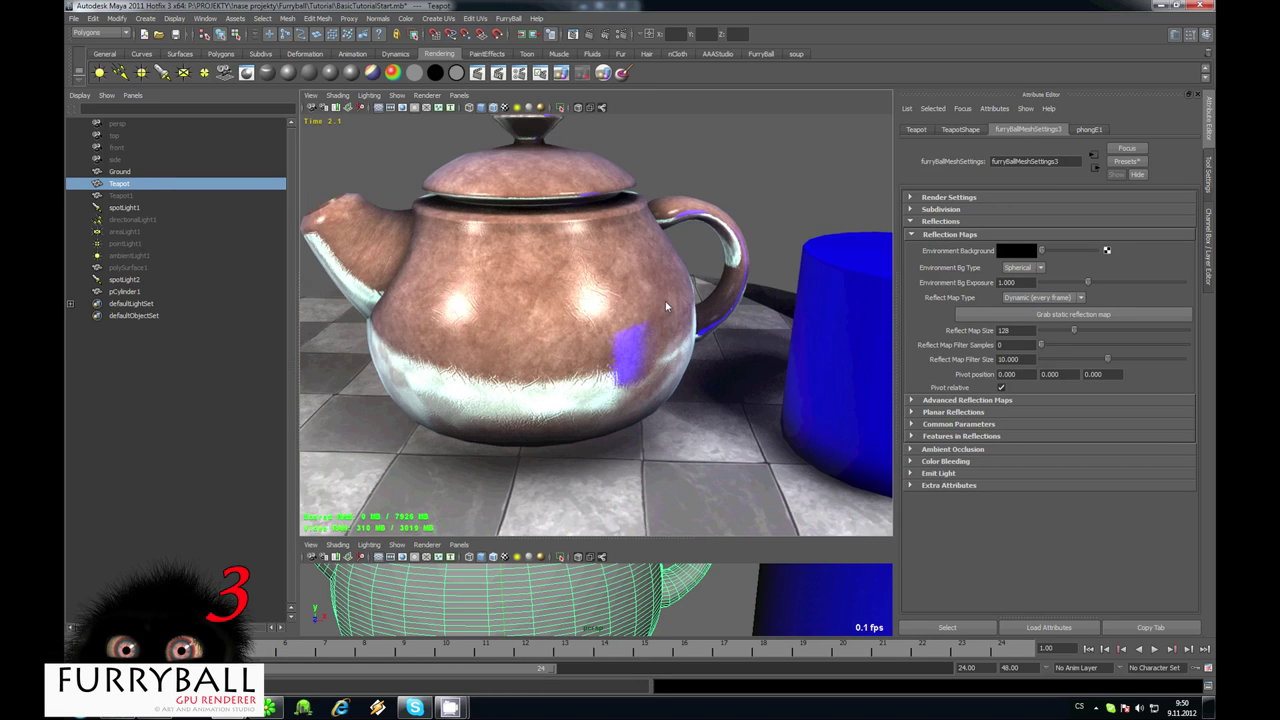
{"action": "right_click_drag", "start_coordinate": [665, 303], "coordinate": [642, 298], "text": "alt"}
{"action": "left_click", "coordinate": [1040, 297]}
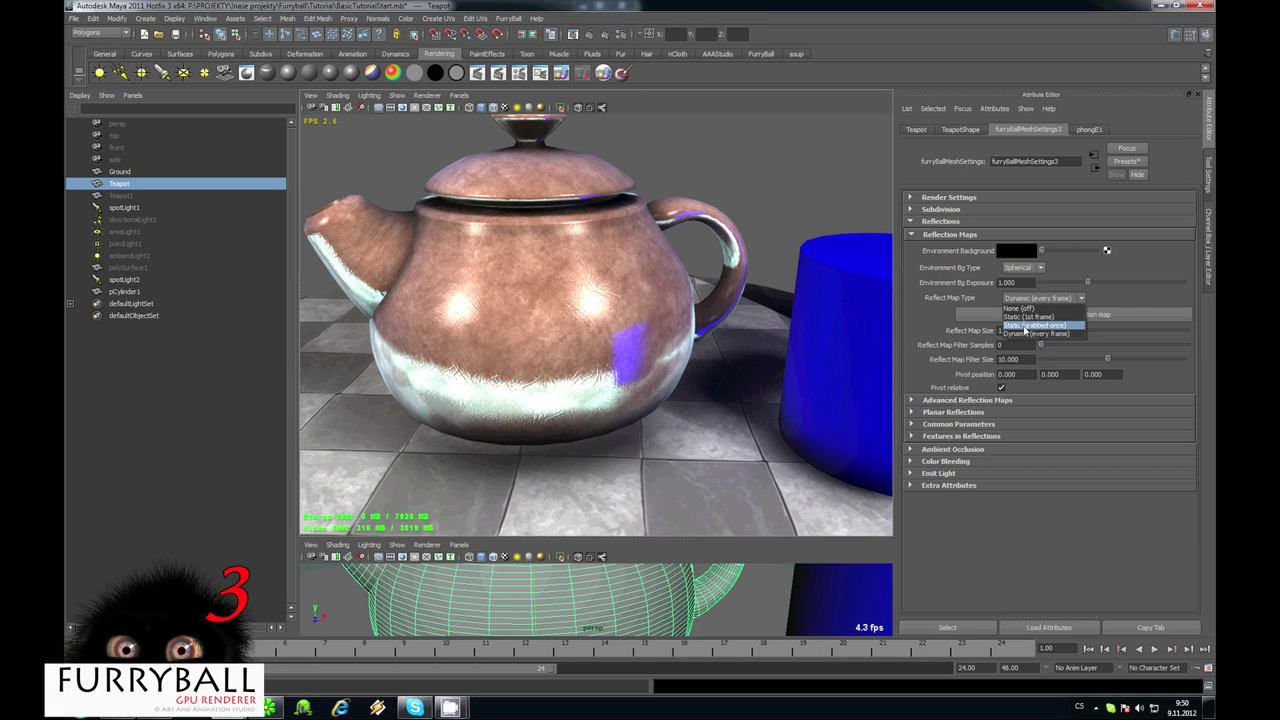
{"action": "left_click", "coordinate": [1129, 305]}
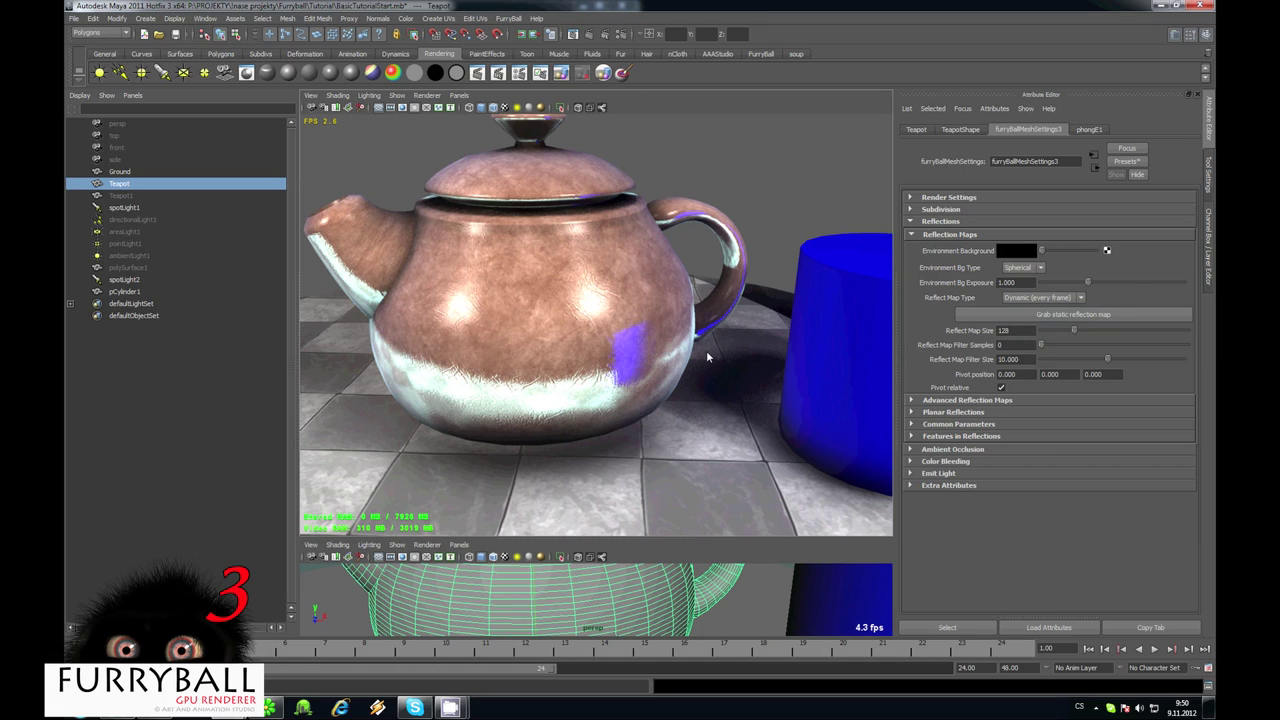
Examine the cylinder's dynamic reflection on the teapot's body and handle from several angles and distances
{"action": "left_click_drag", "start_coordinate": [708, 354], "coordinate": [632, 330], "text": "alt"}
{"action": "right_click_drag", "start_coordinate": [632, 330], "coordinate": [609, 366], "text": "alt"}
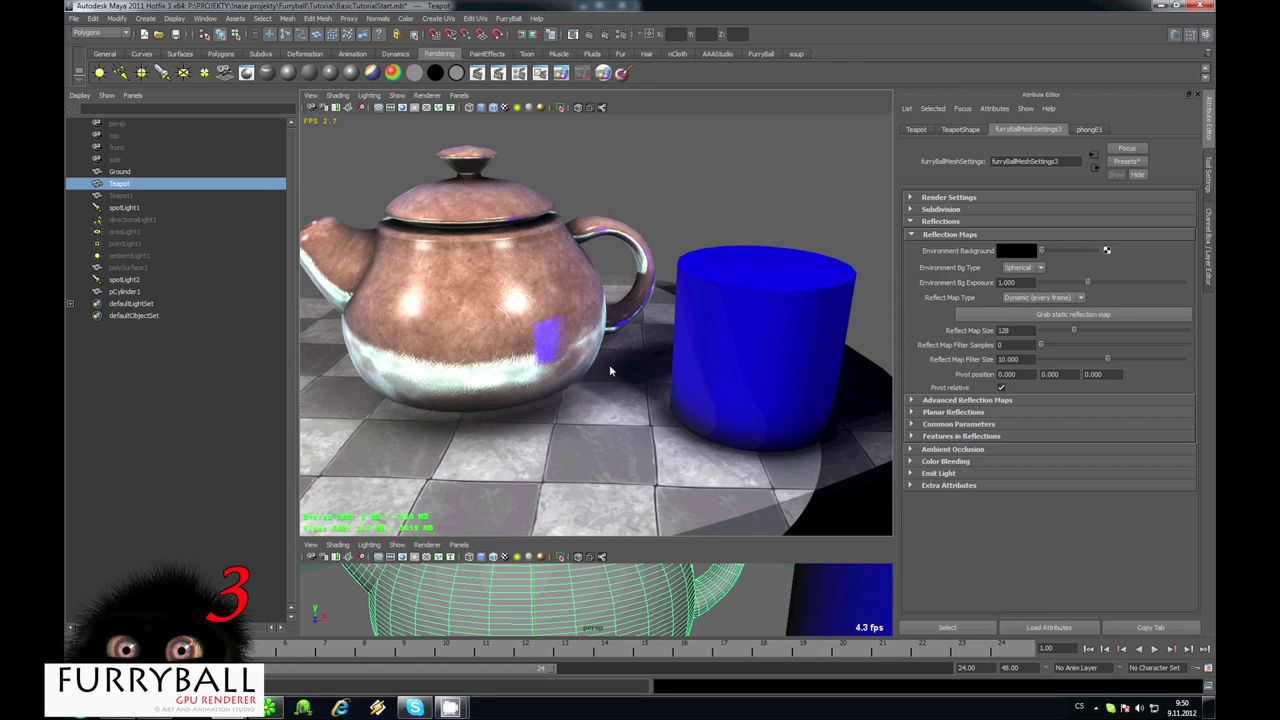
{"action": "left_click_drag", "start_coordinate": [609, 366], "coordinate": [627, 365], "text": "alt"}
{"action": "right_click_drag", "start_coordinate": [626, 365], "coordinate": [597, 360], "text": "alt"}
{"action": "left_click_drag", "start_coordinate": [597, 360], "coordinate": [660, 338], "text": "alt"}
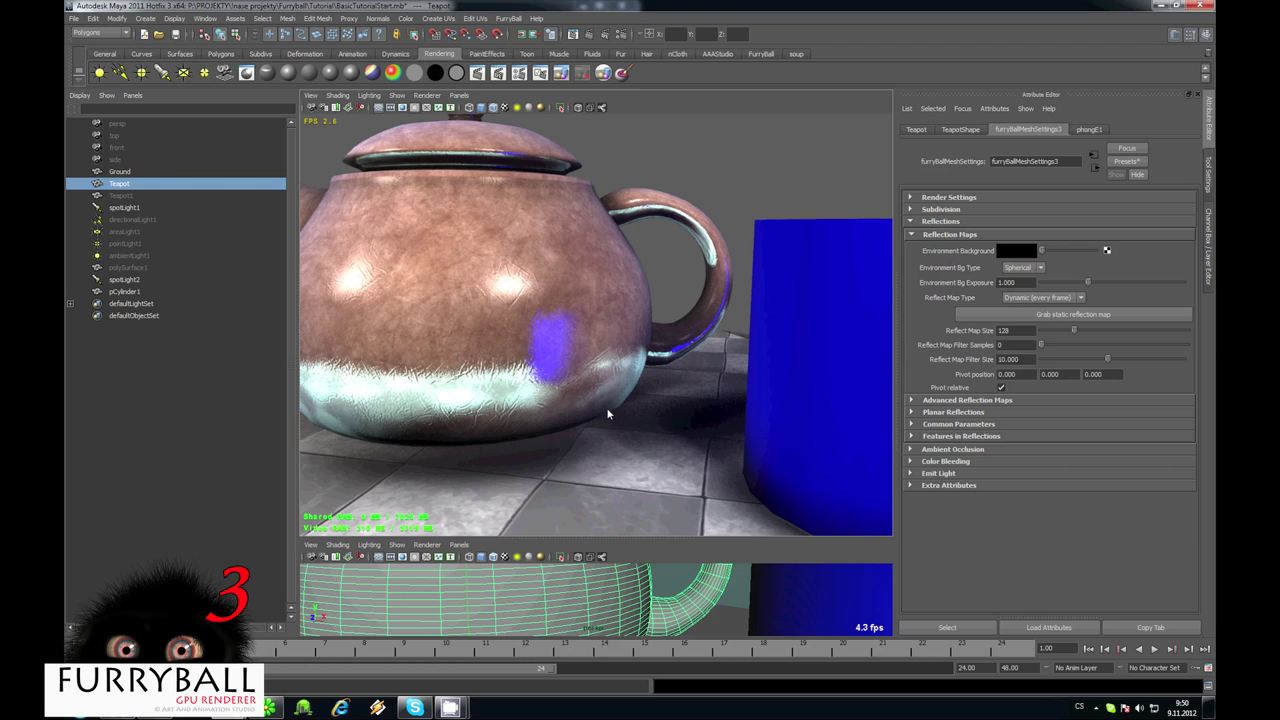
{"action": "right_click_drag", "start_coordinate": [606, 408], "coordinate": [653, 424], "text": "alt"}
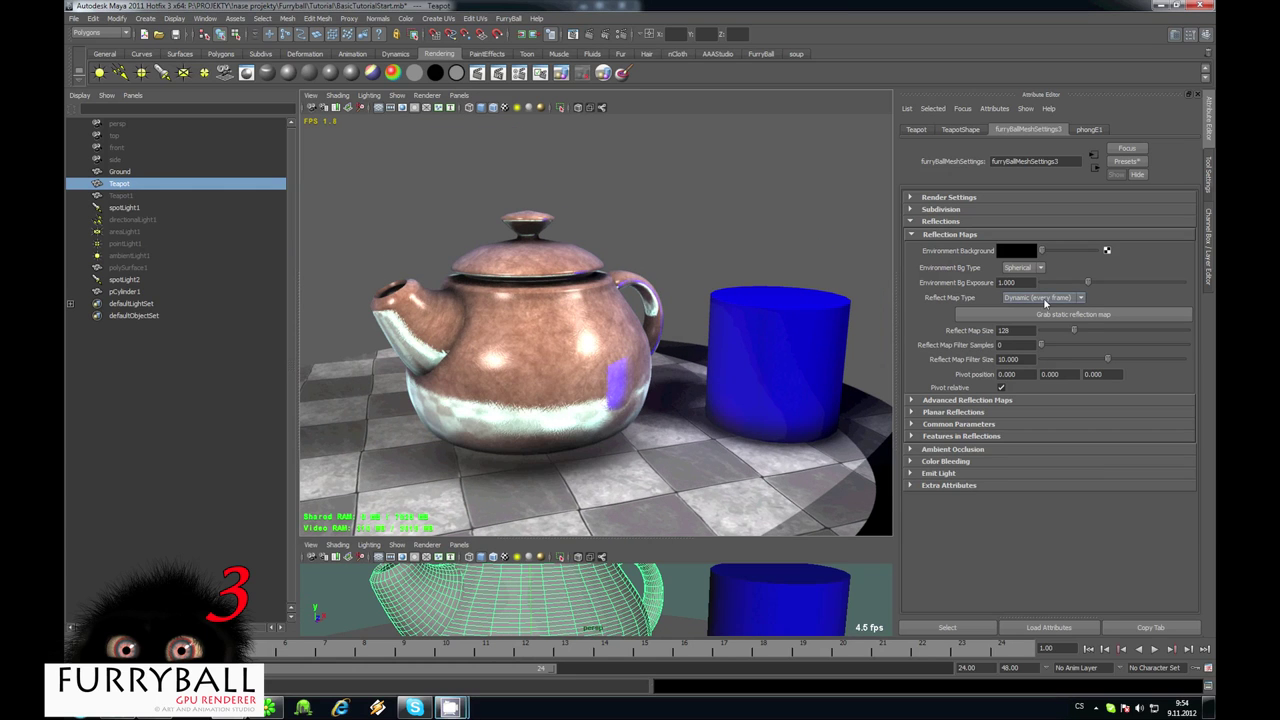
{"action": "left_click", "coordinate": [1043, 298]}
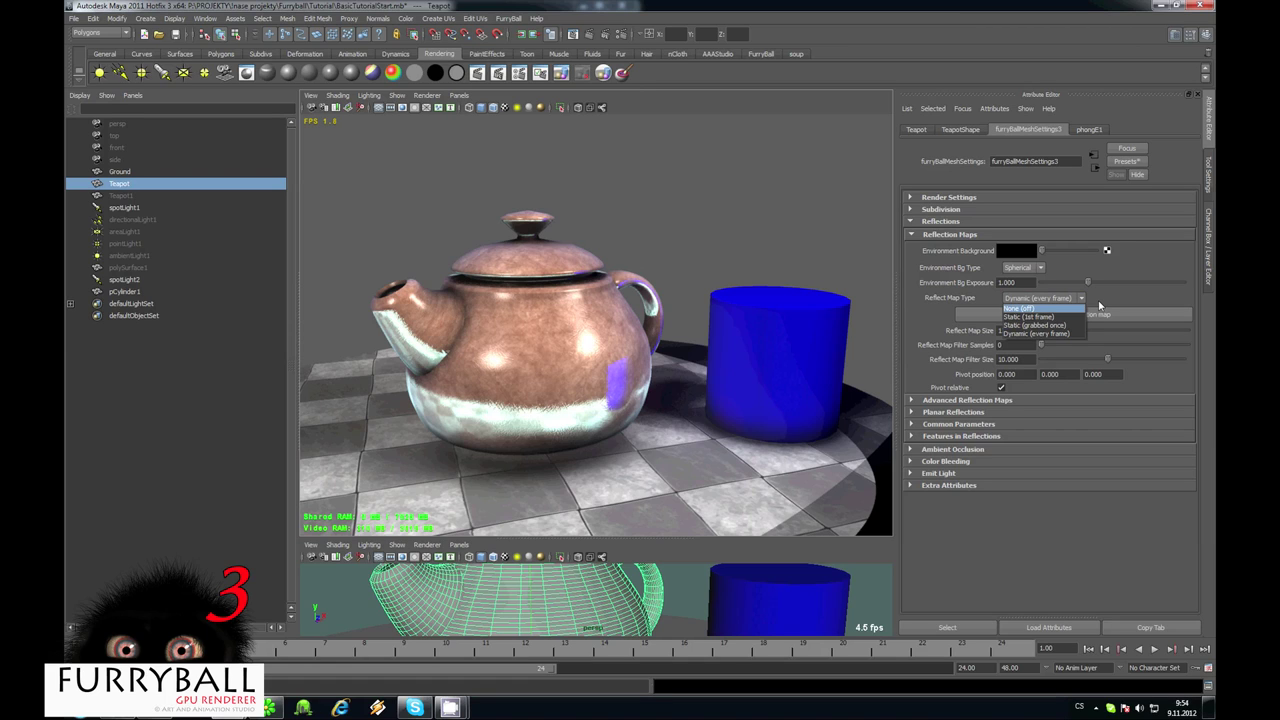
{"action": "left_click", "coordinate": [1099, 305]}
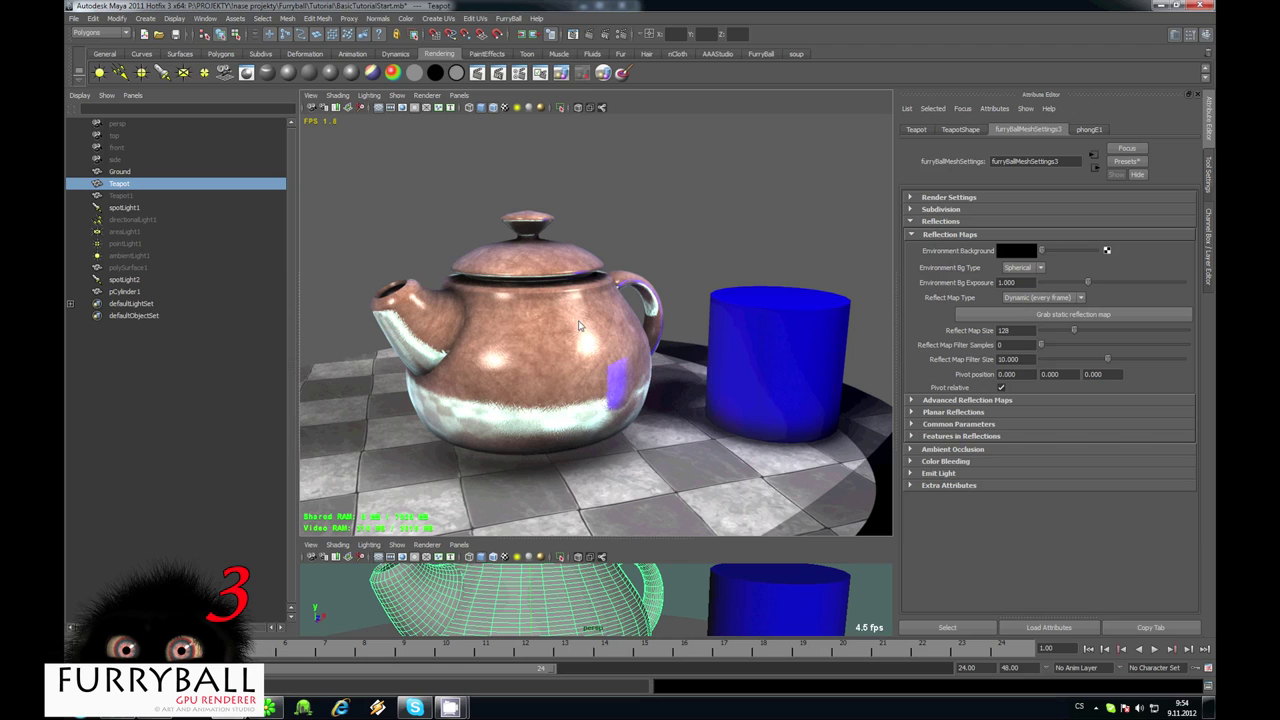
{"action": "left_click_drag", "start_coordinate": [578, 325], "coordinate": [725, 337], "text": "alt"}
{"action": "scroll", "coordinate": [723, 331], "scroll_direction": "down", "scroll_amount": 6}
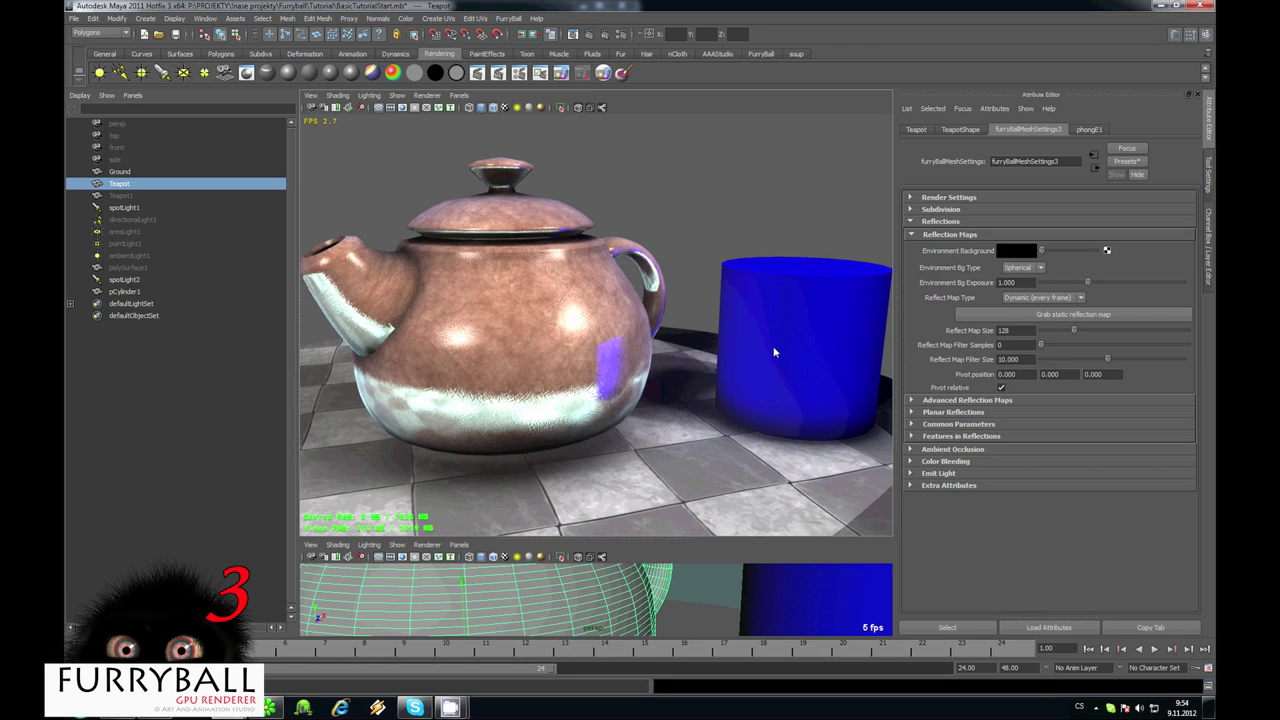
{"action": "scroll", "coordinate": [736, 355], "scroll_direction": "up", "scroll_amount": 3}
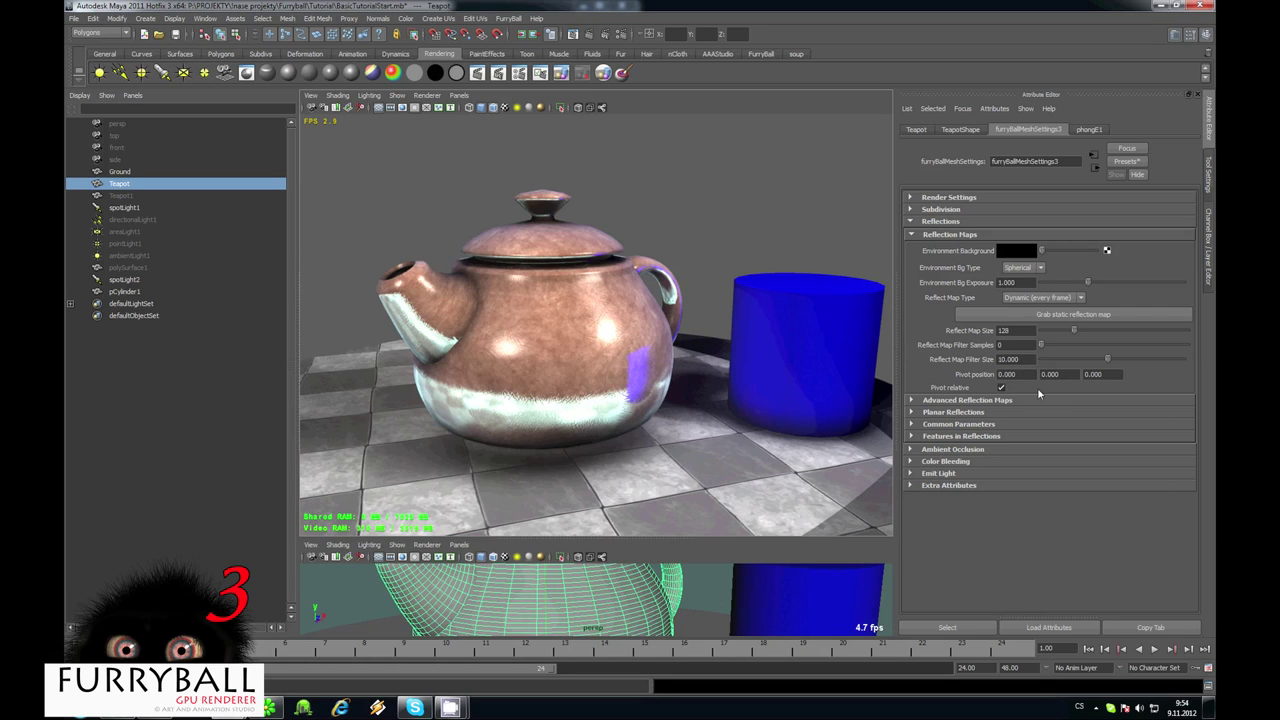
Enable Advanced Reflections for the teapot and inspect the cylinder and ground reflections up close and from farther away
{"action": "left_click", "coordinate": [950, 400]}
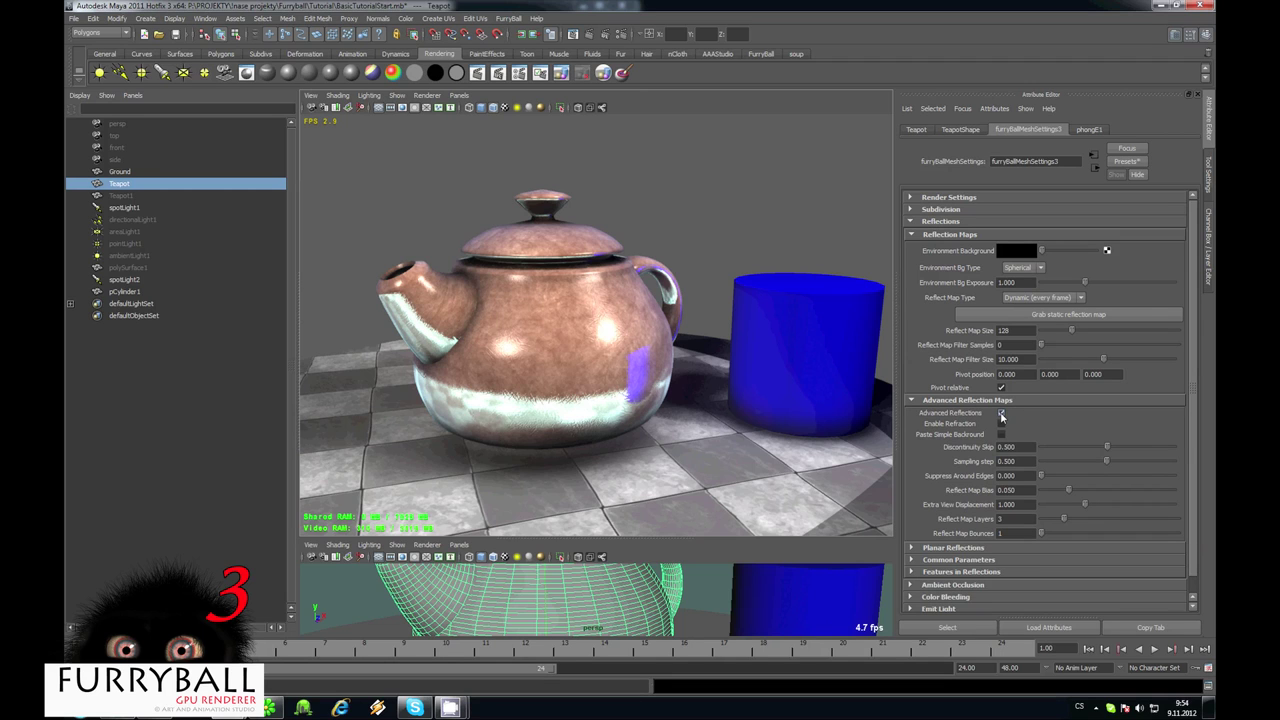
{"action": "left_click_drag", "start_coordinate": [566, 345], "coordinate": [620, 318], "text": "alt"}
{"action": "scroll", "coordinate": [601, 353], "scroll_direction": "up", "scroll_amount": 2}
{"action": "scroll", "coordinate": [592, 276], "scroll_direction": "down", "scroll_amount": 6}
{"action": "scroll", "coordinate": [620, 320], "scroll_direction": "up", "scroll_amount": 2}
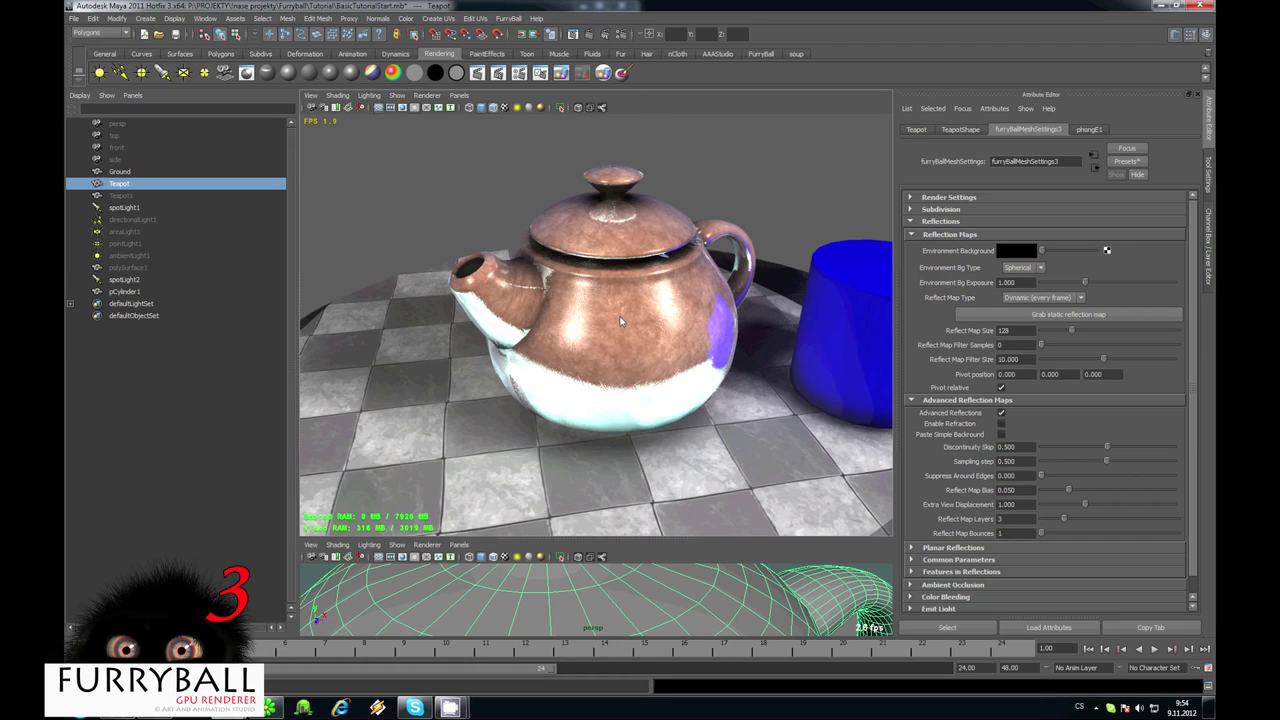
{"action": "scroll", "coordinate": [620, 321], "scroll_direction": "up", "scroll_amount": 2}
{"action": "left_click_drag", "start_coordinate": [634, 382], "coordinate": [621, 324], "text": "alt"}
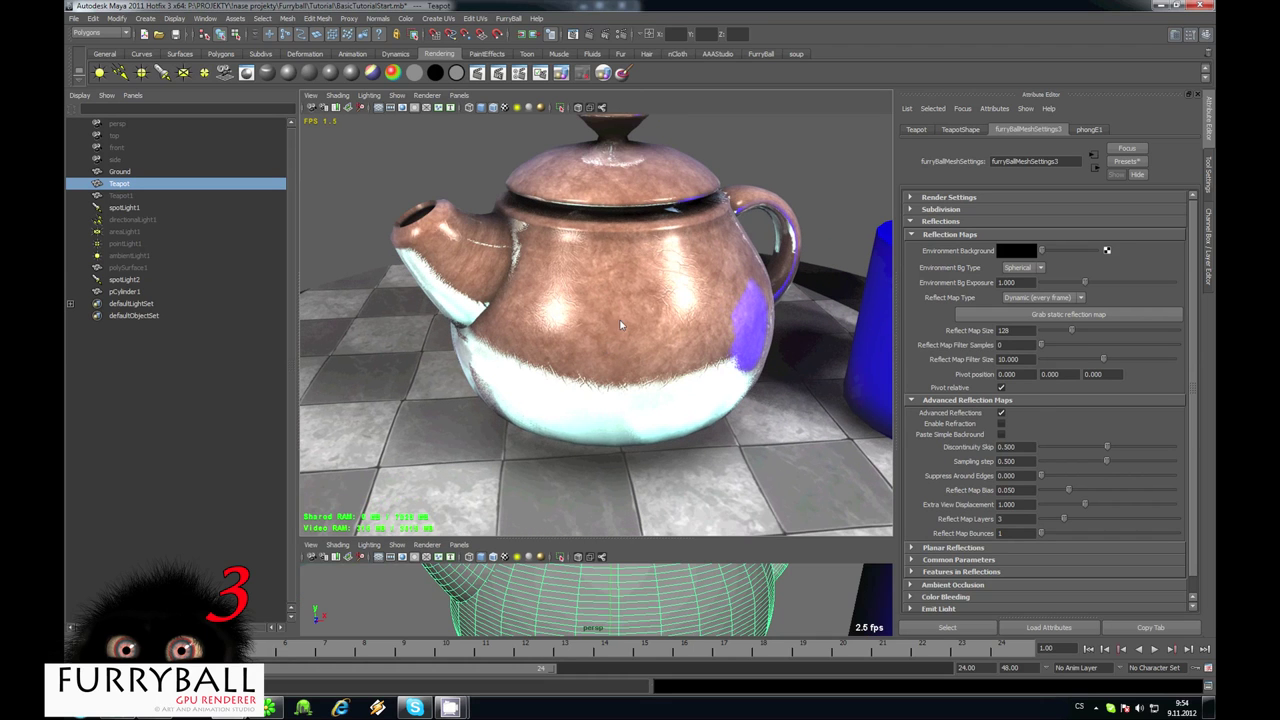
{"action": "scroll", "coordinate": [685, 390], "scroll_direction": "up", "scroll_amount": 3}
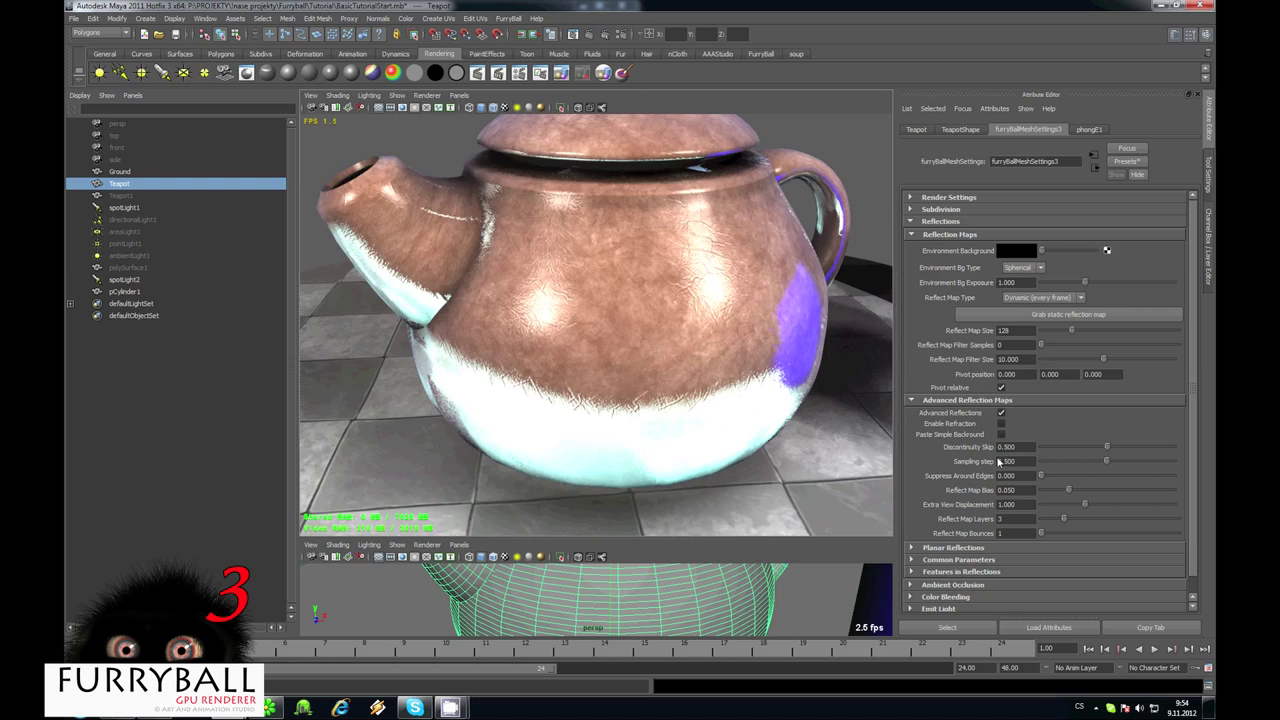
{"action": "left_click_drag", "start_coordinate": [683, 392], "coordinate": [665, 370], "text": "alt"}
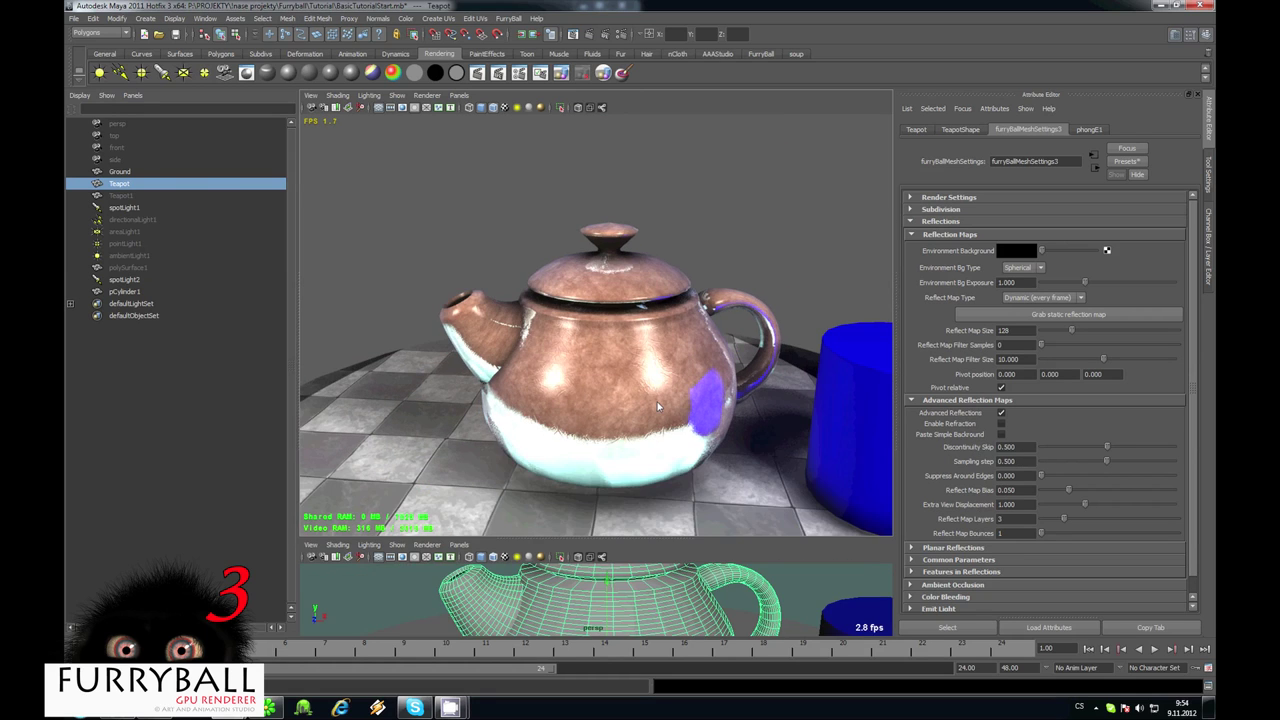
{"action": "middle_click_drag", "start_coordinate": [658, 406], "coordinate": [661, 437], "text": "alt"}
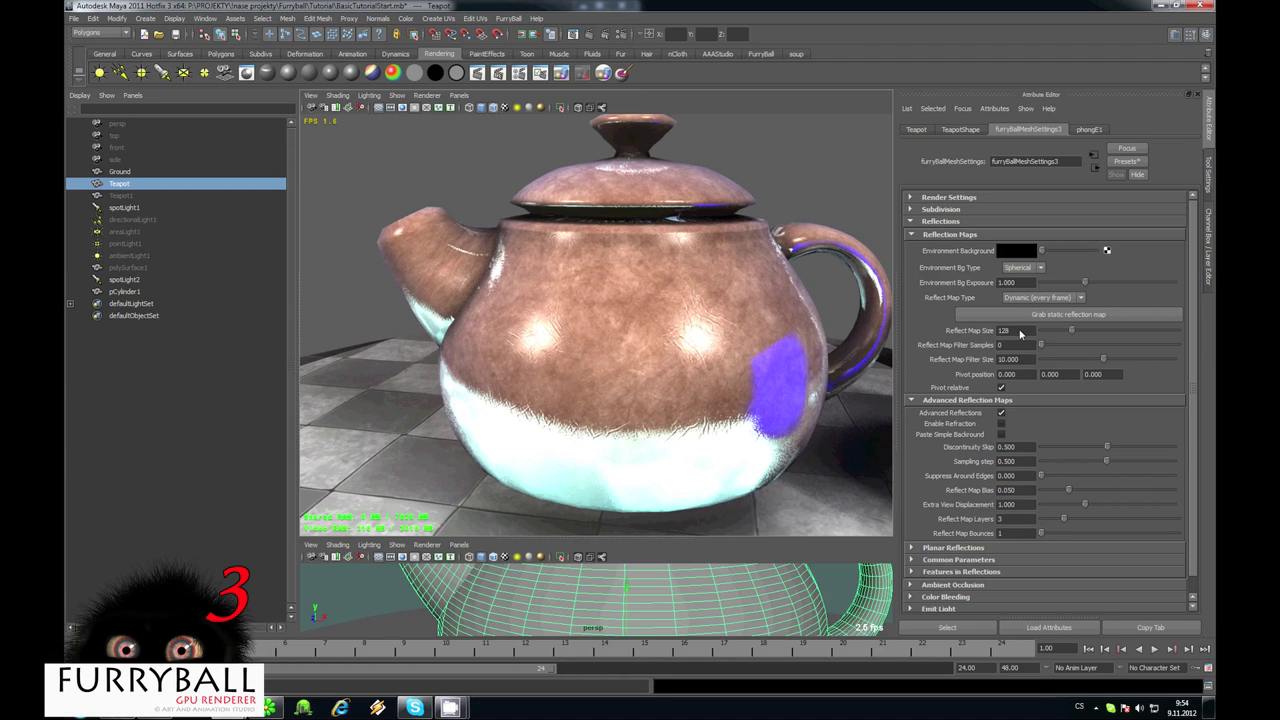
Set the teapot's Reflect Map Size to 256, Reflect Map Filter Samples to 1 and Reflect Map Filter Size to 50
{"action": "left_click", "coordinate": [998, 333]}
{"action": "left_click", "coordinate": [1014, 347]}
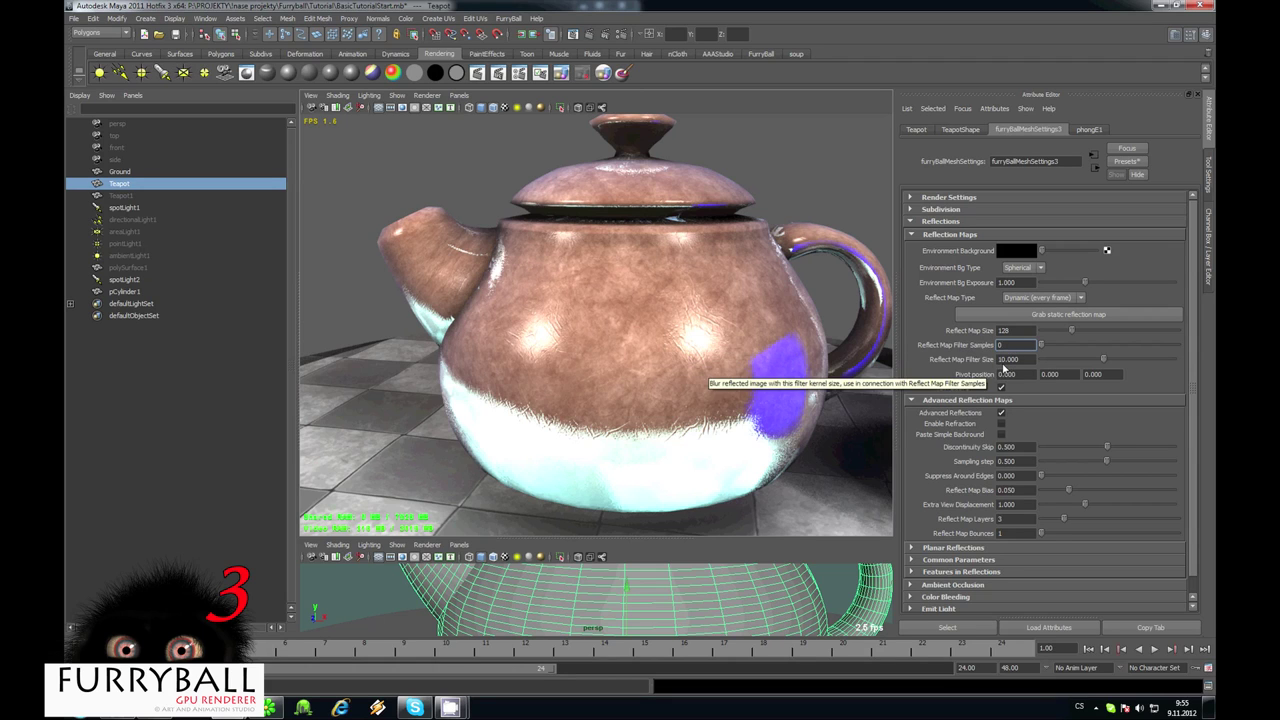
{"action": "key", "text": "shift+Tab"}
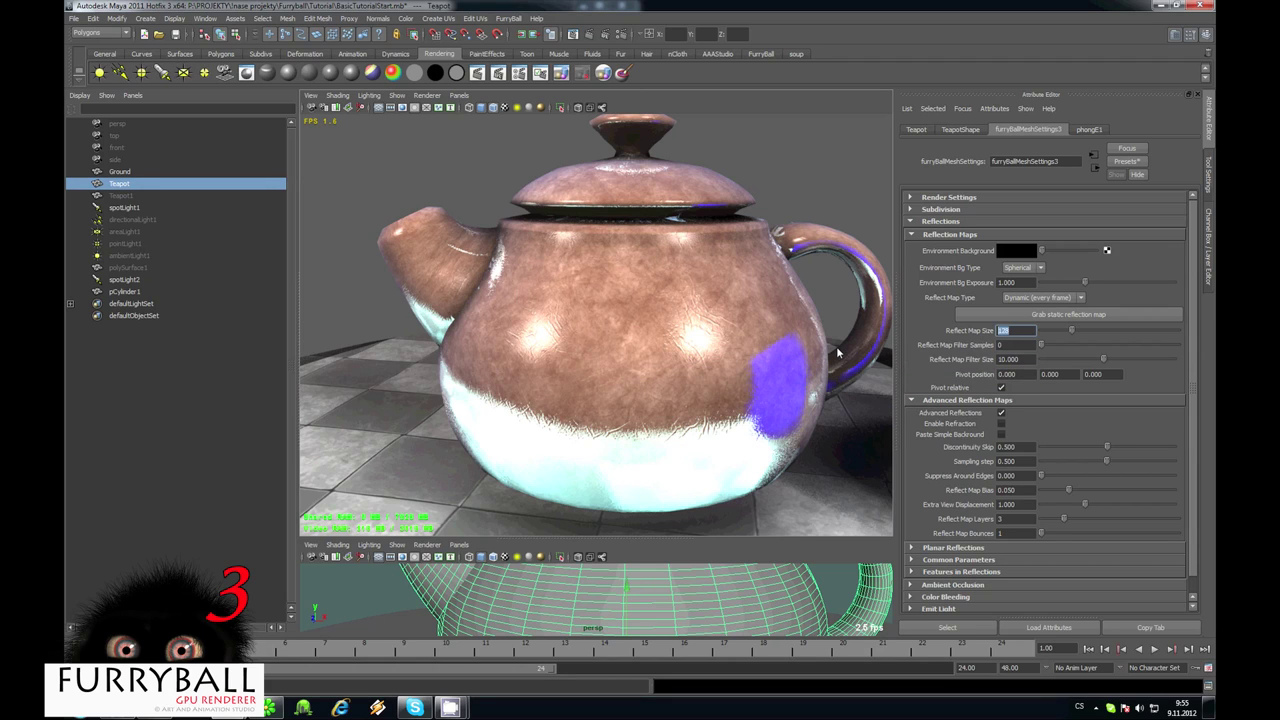
{"action": "type", "text": "256"}
{"action": "key", "text": "Return"}
{"action": "left_click_drag", "start_coordinate": [1020, 346], "coordinate": [961, 353]}
{"action": "type", "text": "1"}
{"action": "key", "text": "Return"}
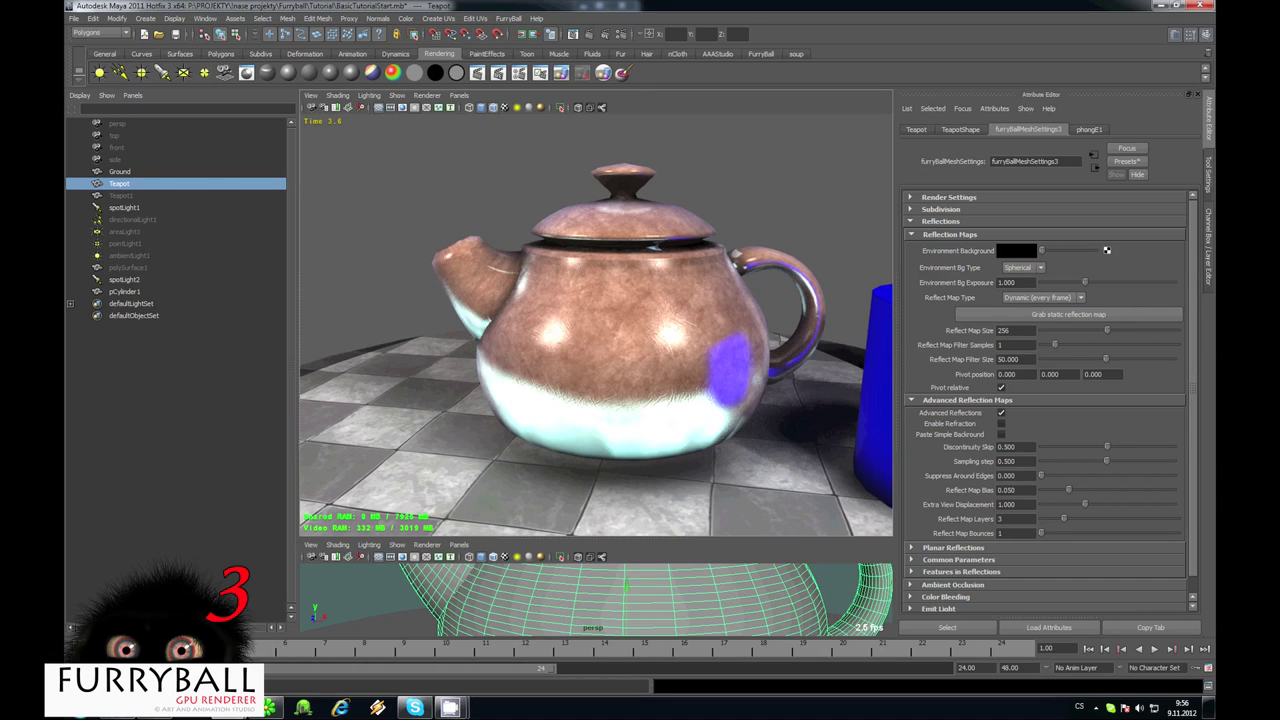
{"action": "left_click_drag", "start_coordinate": [706, 332], "coordinate": [682, 339], "text": "alt"}
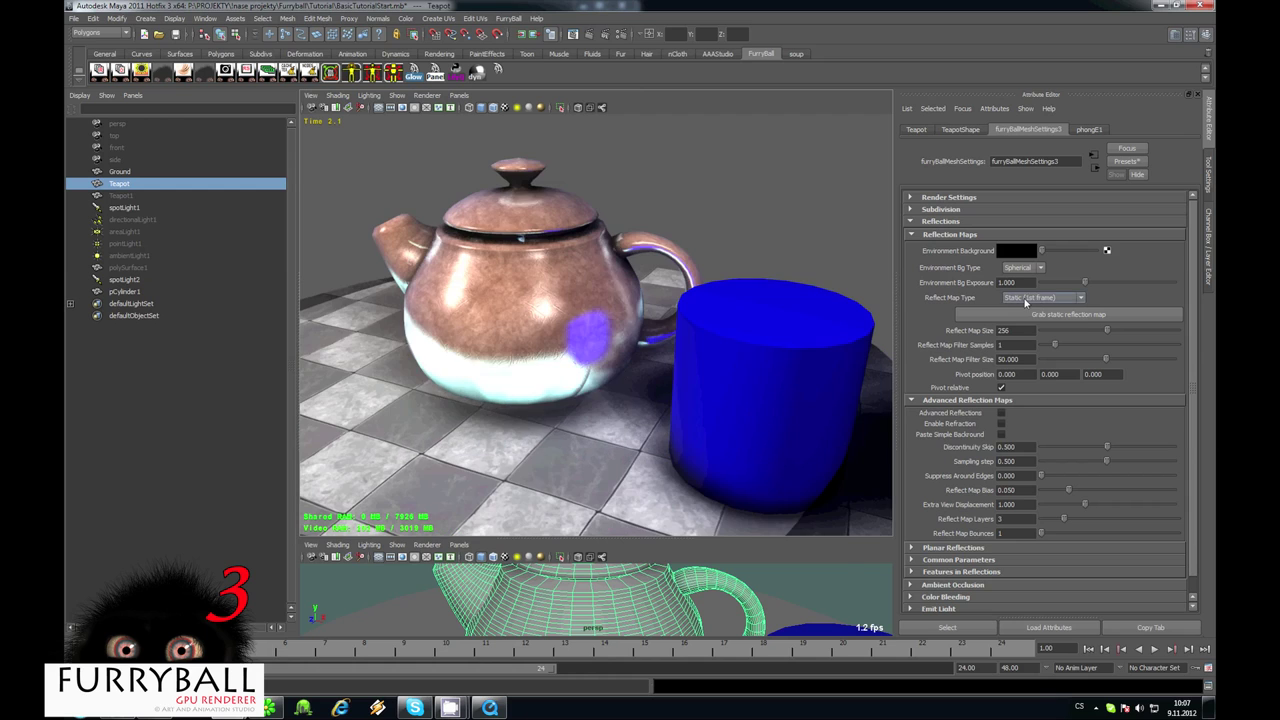
Choose Static (1st frame) as the teapot's Reflect Map Type and view the reflection from the spout side
{"action": "left_click", "coordinate": [1040, 297]}
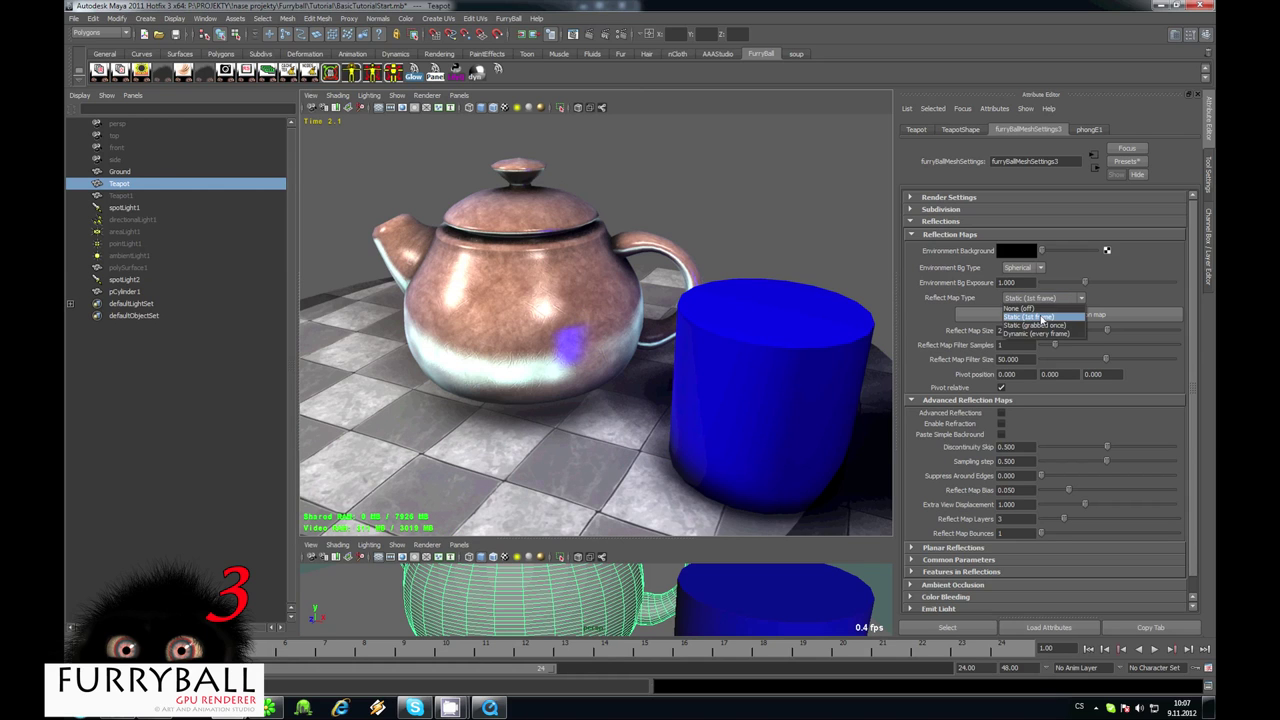
{"action": "left_click", "coordinate": [1035, 310]}
{"action": "left_click_drag", "start_coordinate": [513, 324], "coordinate": [720, 375], "text": "alt"}
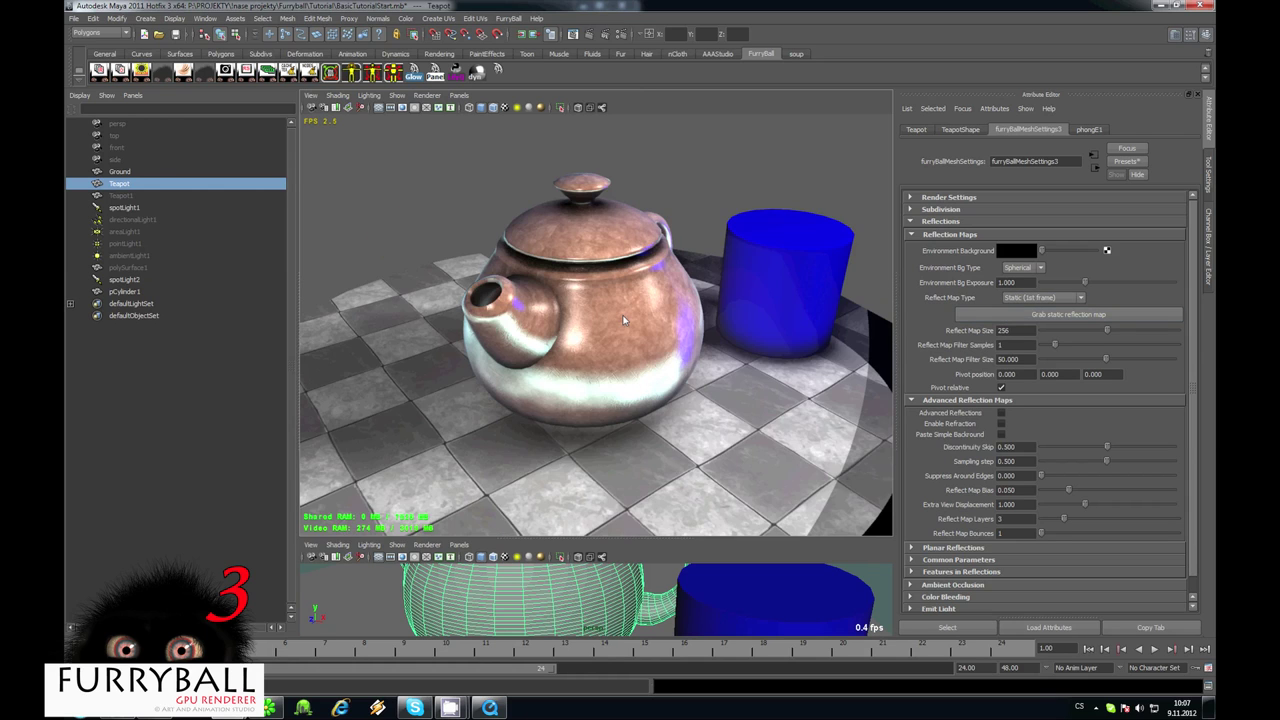
Collapse the teapot's Advanced Reflection Maps and Reflection Maps settings, and view the scene from above and from the side
{"action": "left_click", "coordinate": [970, 401]}
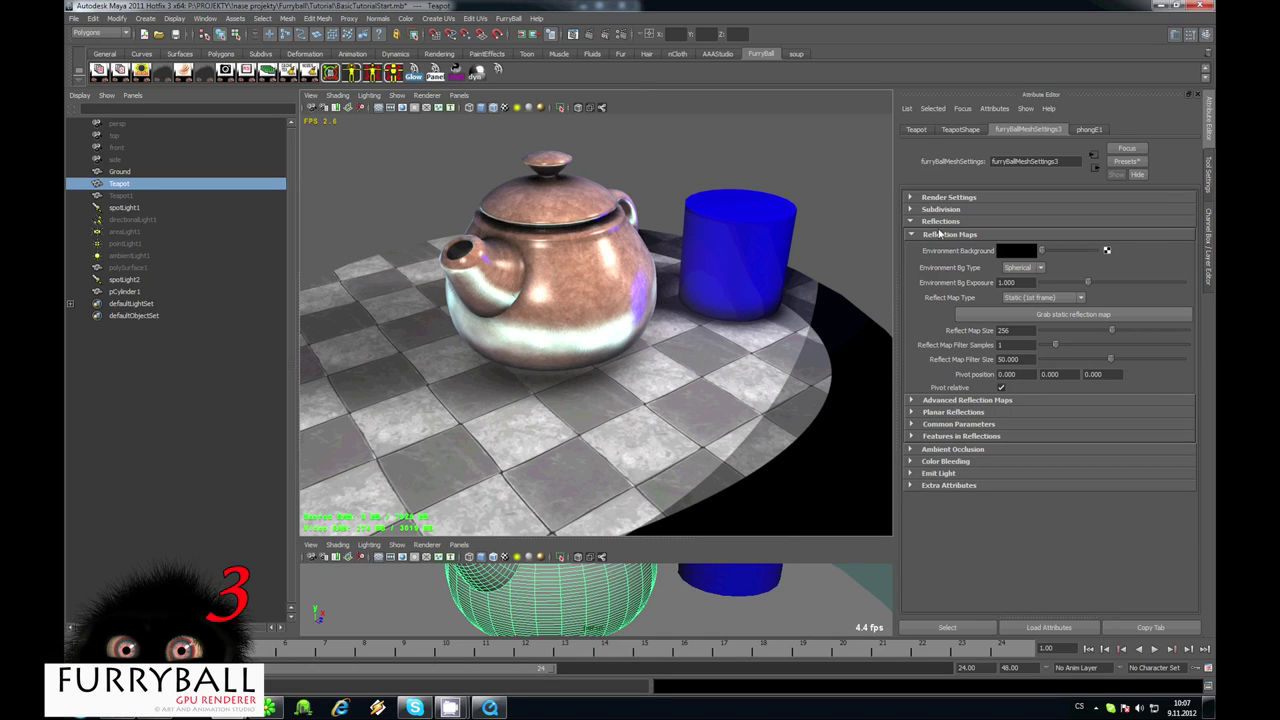
{"action": "left_click", "coordinate": [944, 238]}
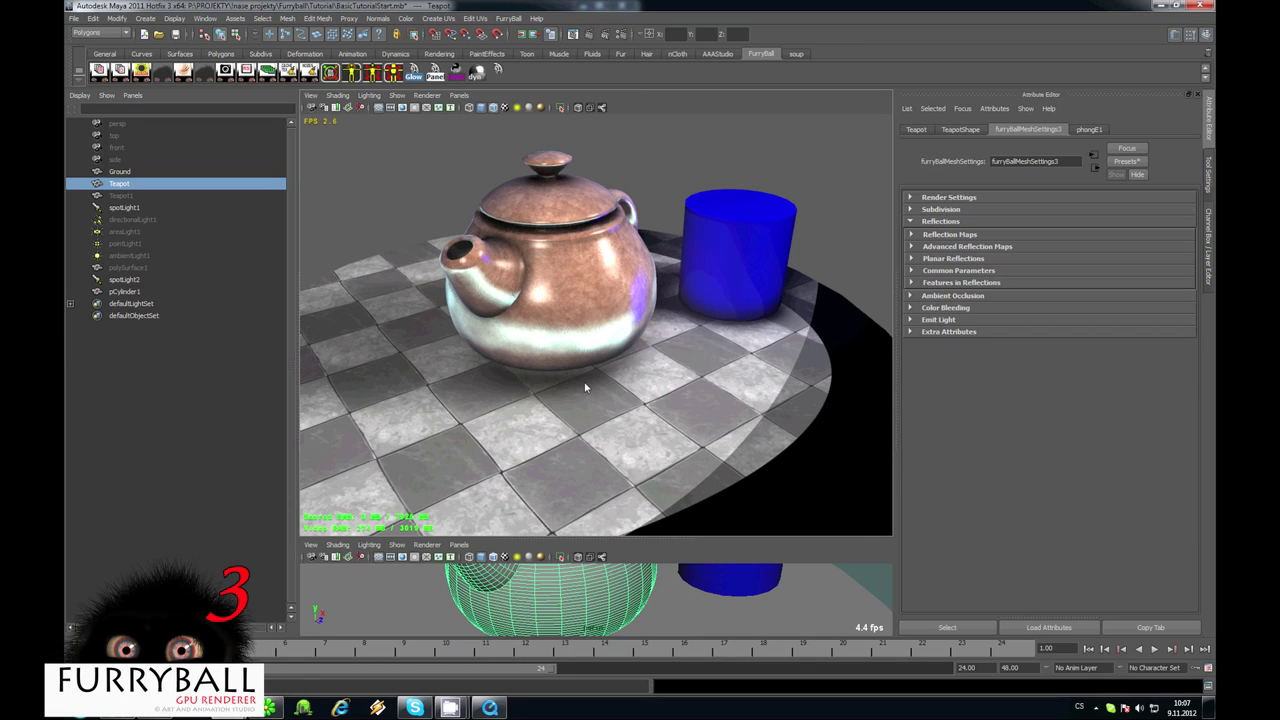
{"action": "left_click_drag", "start_coordinate": [586, 386], "coordinate": [674, 246], "text": "alt"}
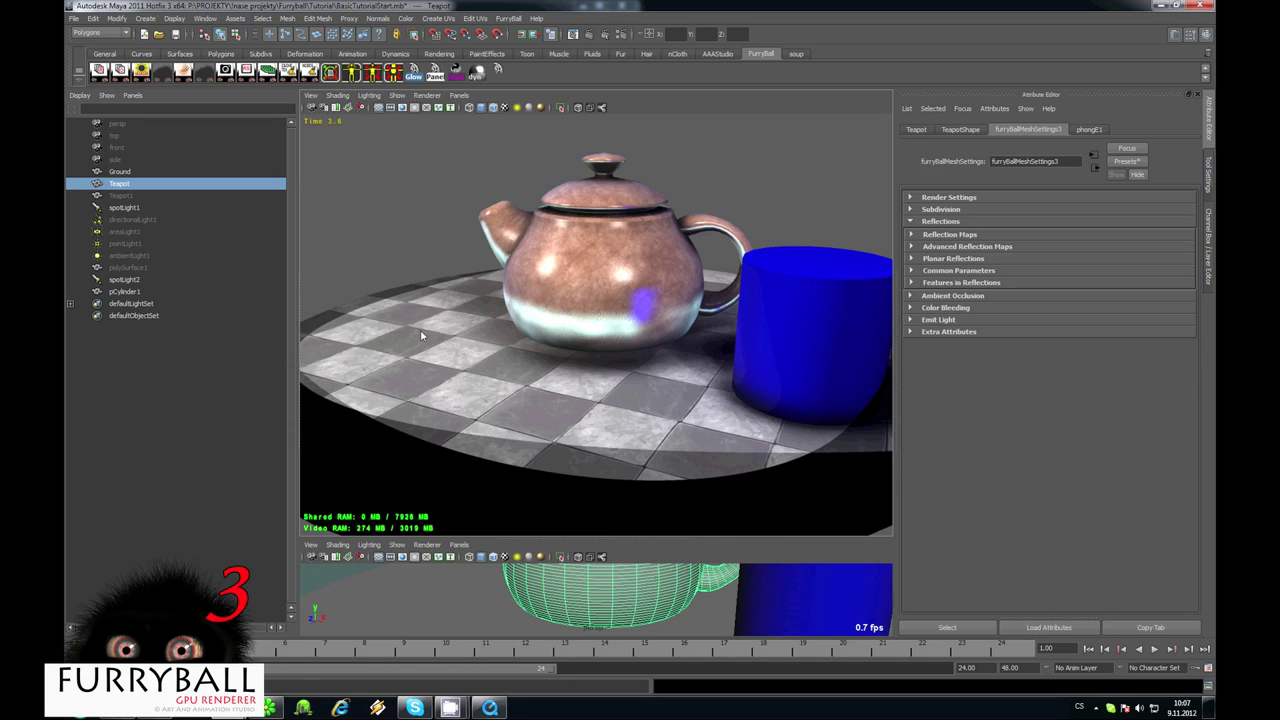
{"action": "left_click_drag", "start_coordinate": [420, 329], "coordinate": [562, 500], "text": "alt"}
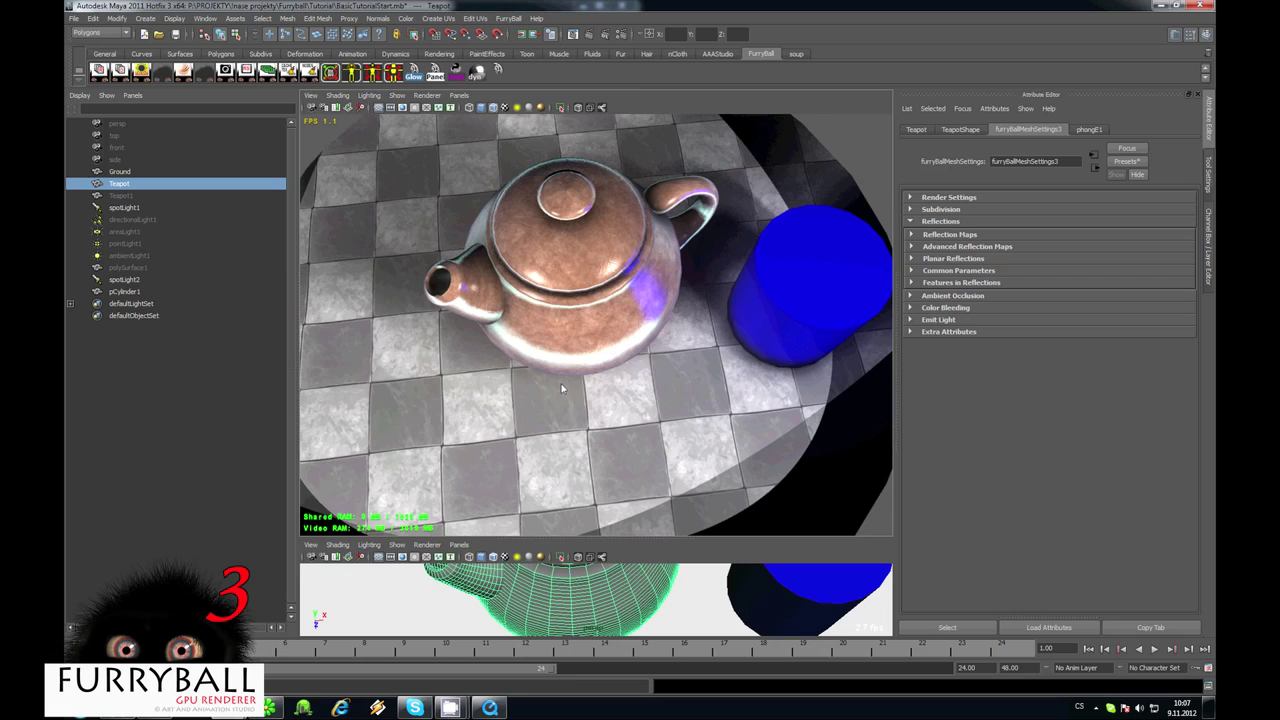
{"action": "left_click_drag", "start_coordinate": [562, 388], "coordinate": [614, 418], "text": "alt"}
{"action": "right_click_drag", "start_coordinate": [614, 418], "coordinate": [556, 453], "text": "alt"}
{"action": "left_click_drag", "start_coordinate": [556, 453], "coordinate": [570, 485], "text": "alt"}
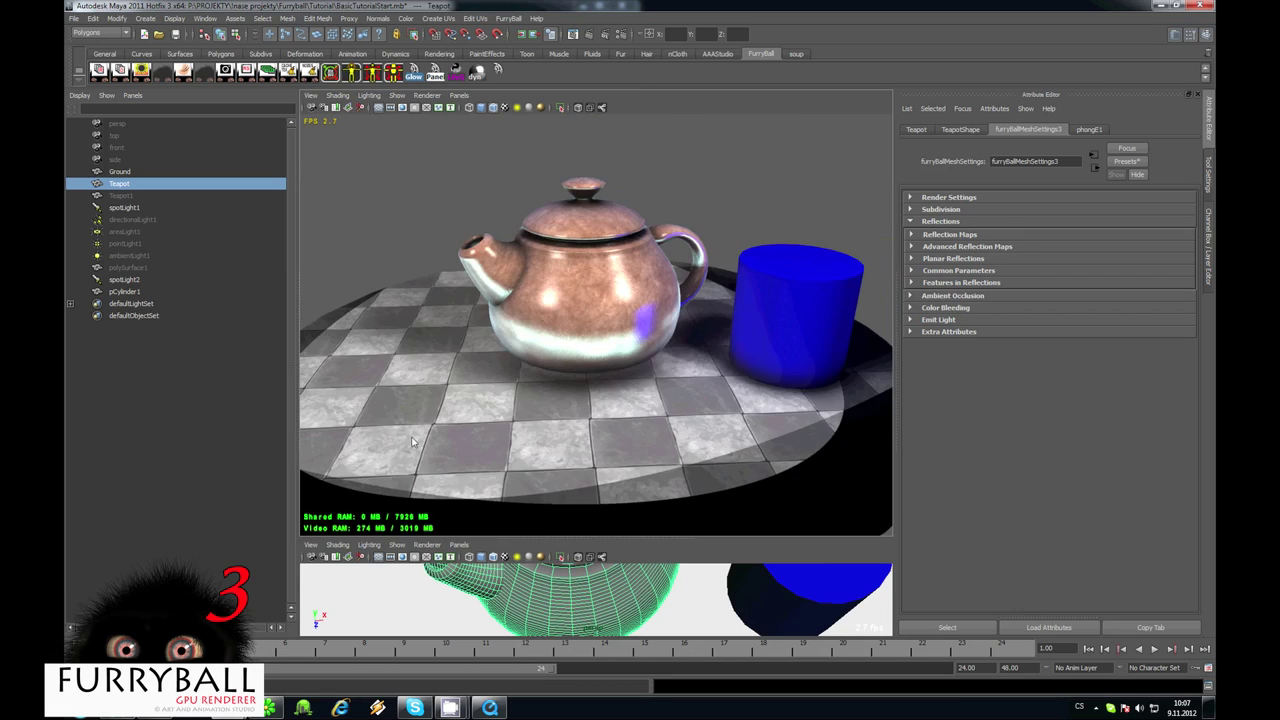
Add FurryBall mesh attributes to the checkered ground
{"action": "right_click_drag", "start_coordinate": [570, 485], "coordinate": [597, 490], "text": "alt"}
{"action": "left_click", "coordinate": [437, 389]}
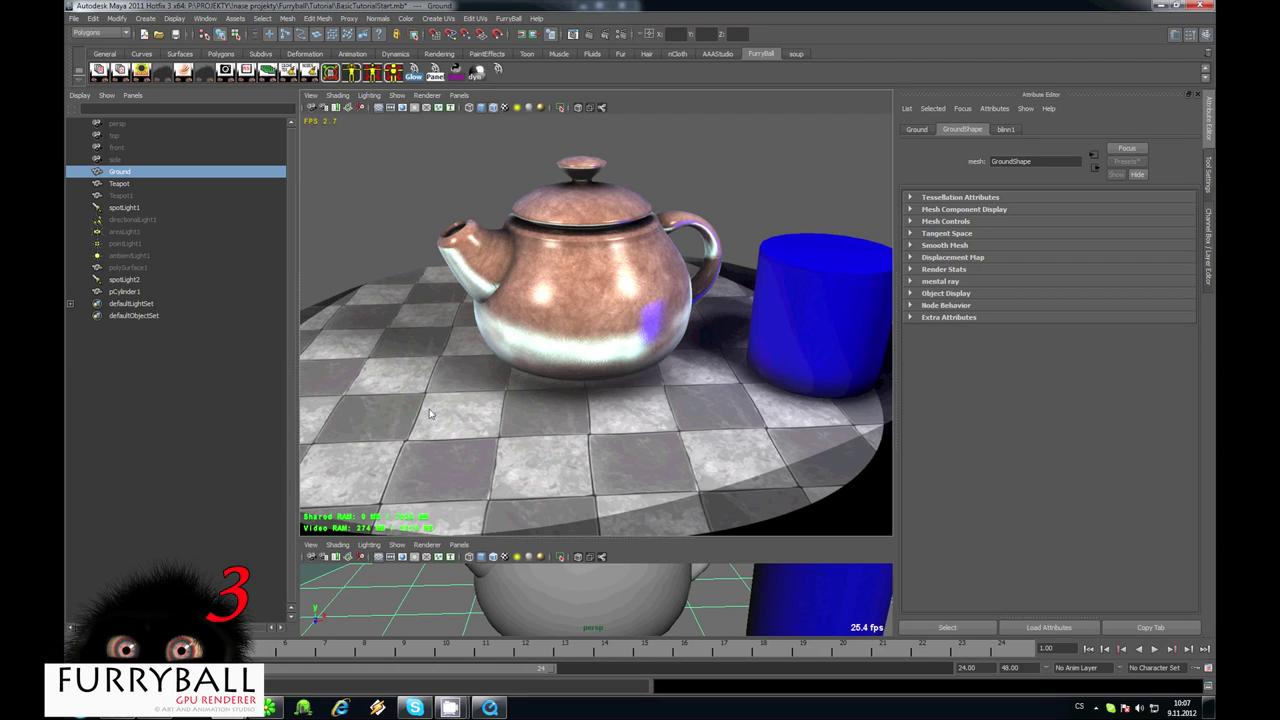
{"action": "left_click", "coordinate": [510, 19]}
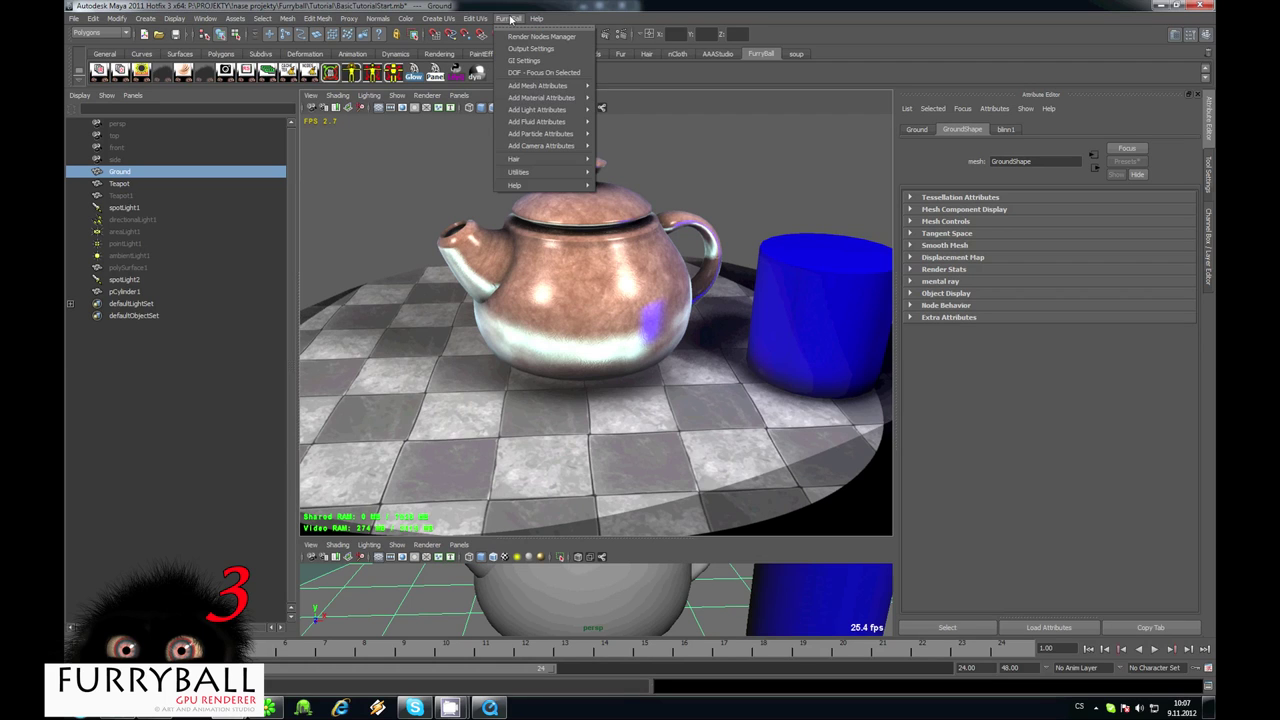
{"action": "mouse_move", "coordinate": [565, 88]}
{"action": "left_click", "coordinate": [618, 88]}
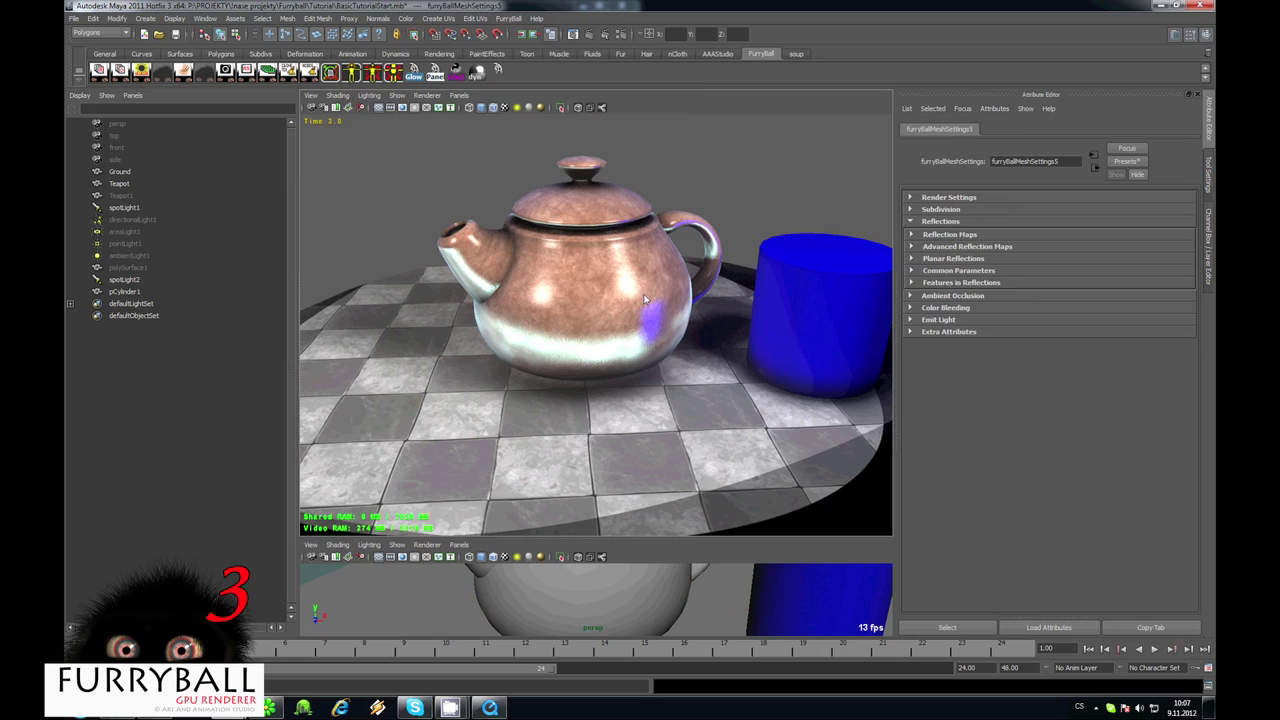
Enable Planar Mirror in the ground's Planar Reflections settings and view the floor from a higher angle
{"action": "left_click", "coordinate": [953, 258]}
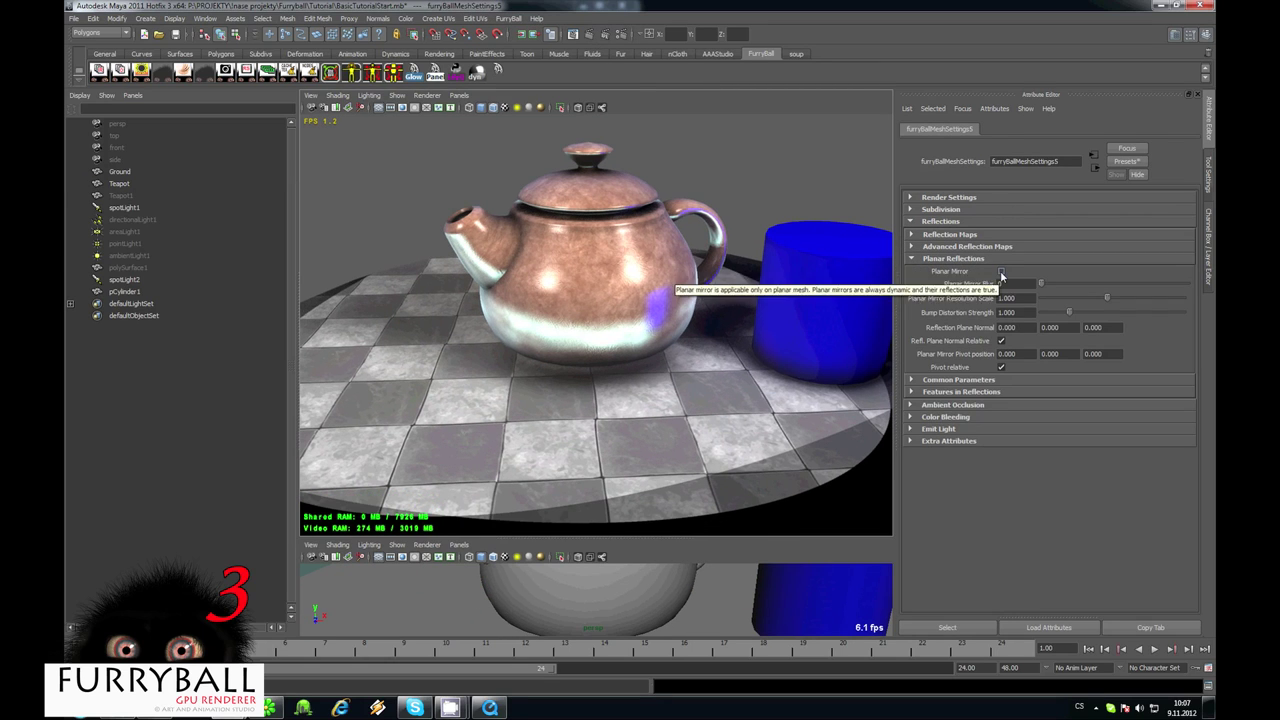
{"action": "left_click", "coordinate": [1001, 271]}
{"action": "left_click_drag", "start_coordinate": [587, 364], "coordinate": [575, 417], "text": "alt"}
Raise the ground's Blinn material Reflectivity to 2.516 and inspect the teapot's floor reflection up close
{"action": "left_click", "coordinate": [552, 441]}
{"action": "left_click", "coordinate": [1087, 130]}
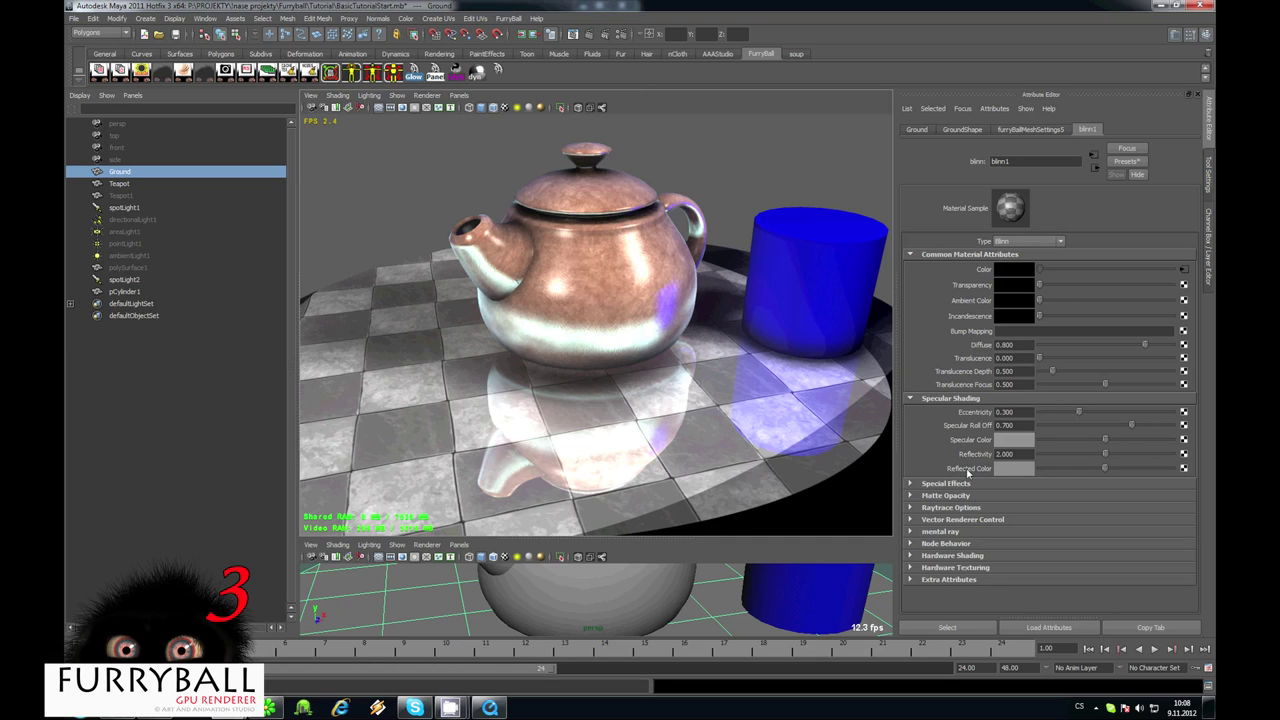
{"action": "left_click", "coordinate": [1085, 468]}
{"action": "left_click", "coordinate": [1108, 469]}
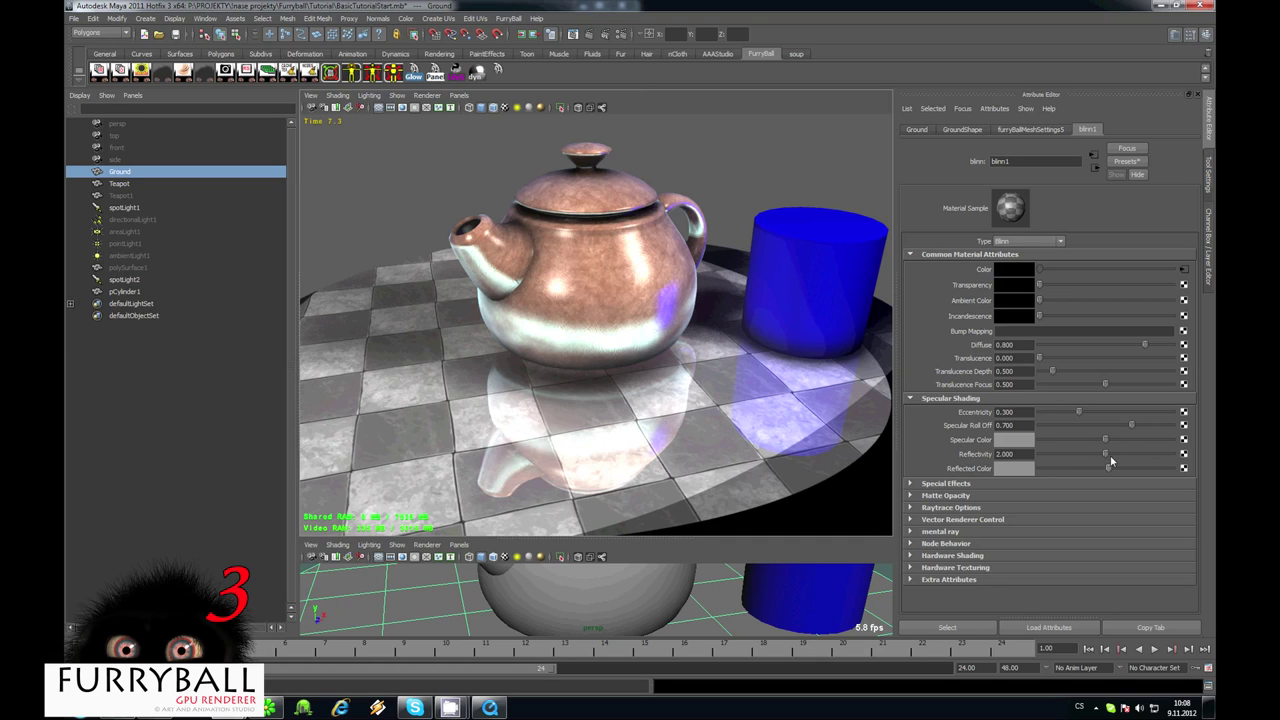
{"action": "left_click_drag", "start_coordinate": [1106, 455], "coordinate": [1122, 455]}
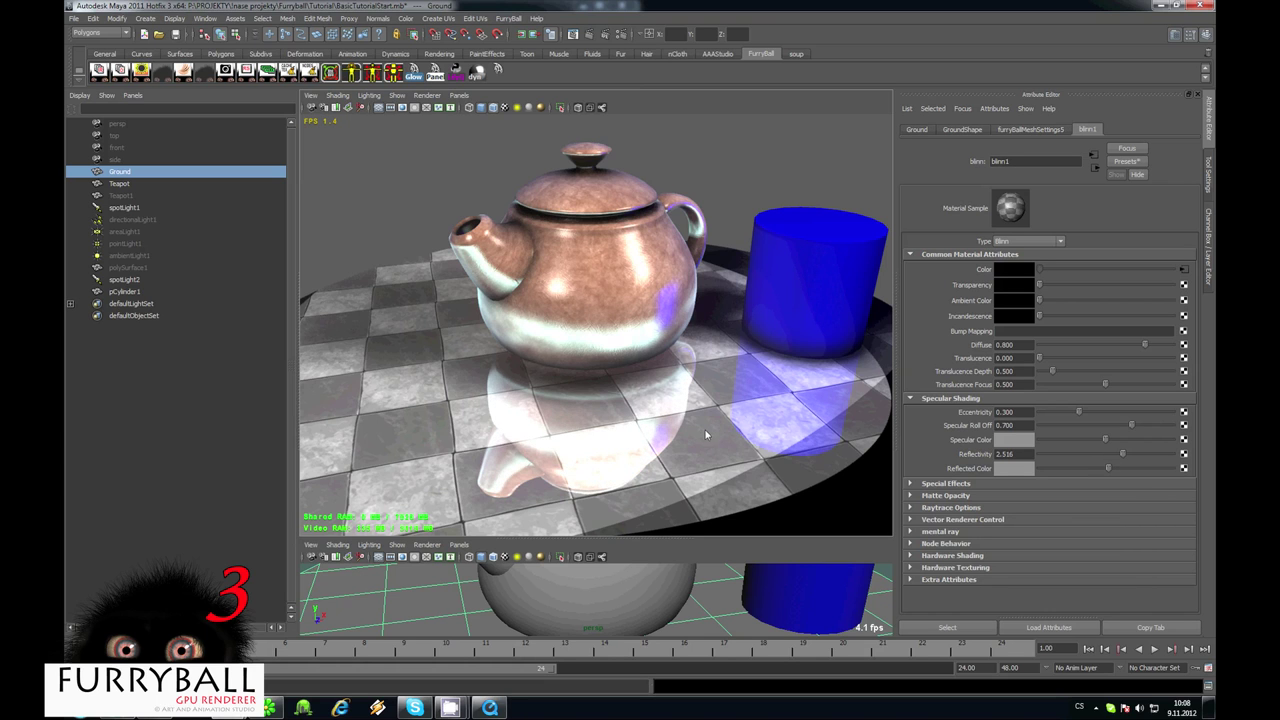
{"action": "scroll", "coordinate": [667, 395], "scroll_direction": "up", "scroll_amount": 4}
{"action": "left_click_drag", "start_coordinate": [667, 395], "coordinate": [629, 407], "text": "alt"}
{"action": "middle_click_drag", "start_coordinate": [629, 407], "coordinate": [627, 380], "text": "alt"}
{"action": "scroll", "coordinate": [577, 405], "scroll_direction": "down", "scroll_amount": 1}
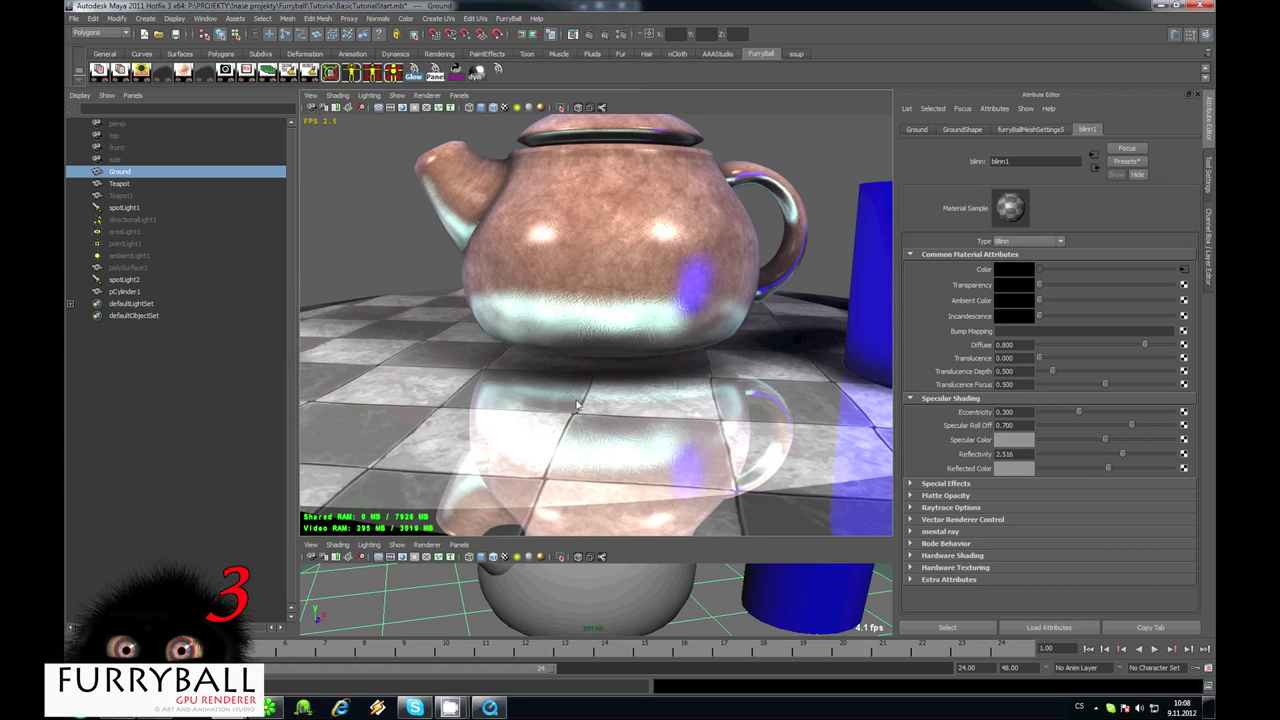
{"action": "left_click_drag", "start_coordinate": [576, 404], "coordinate": [884, 269], "text": "alt"}
Try a Planar Mirror Resolution Scale of 0.1 on the ground, and settle on 0.5
{"action": "left_click", "coordinate": [1030, 129]}
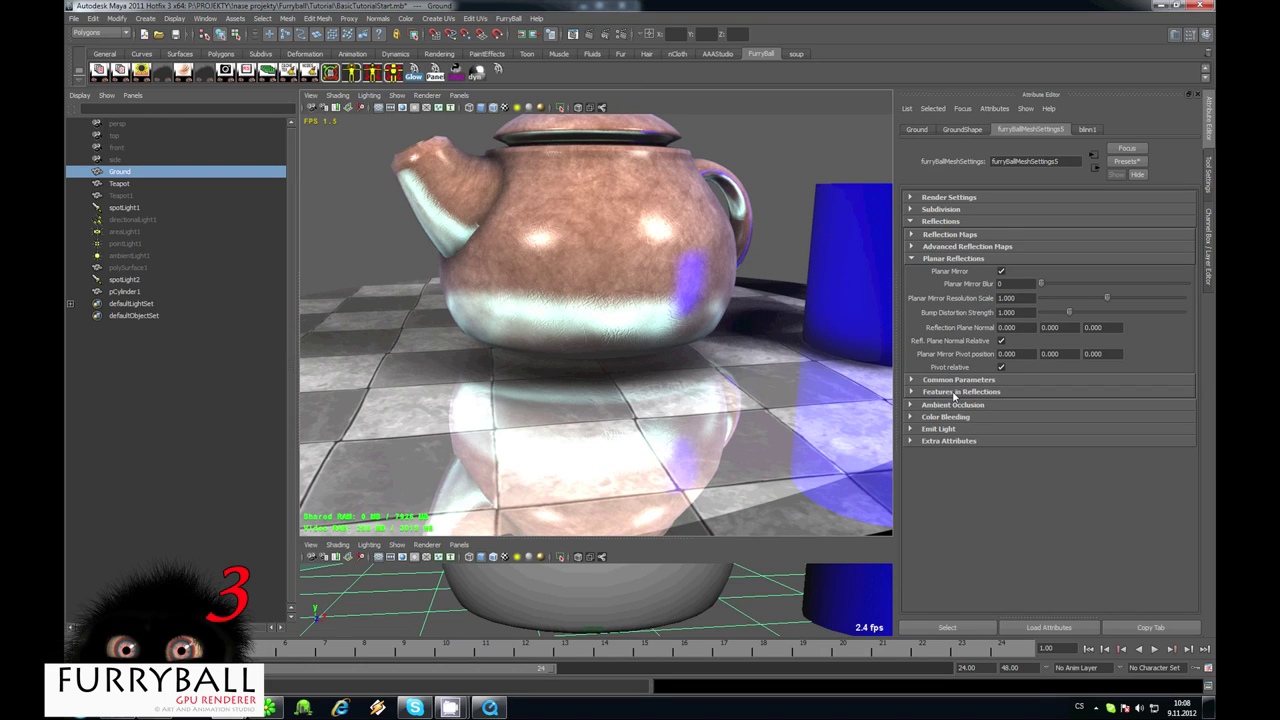
{"action": "left_click", "coordinate": [1030, 300]}
{"action": "left_click_drag", "start_coordinate": [580, 398], "coordinate": [350, 386], "text": "alt"}
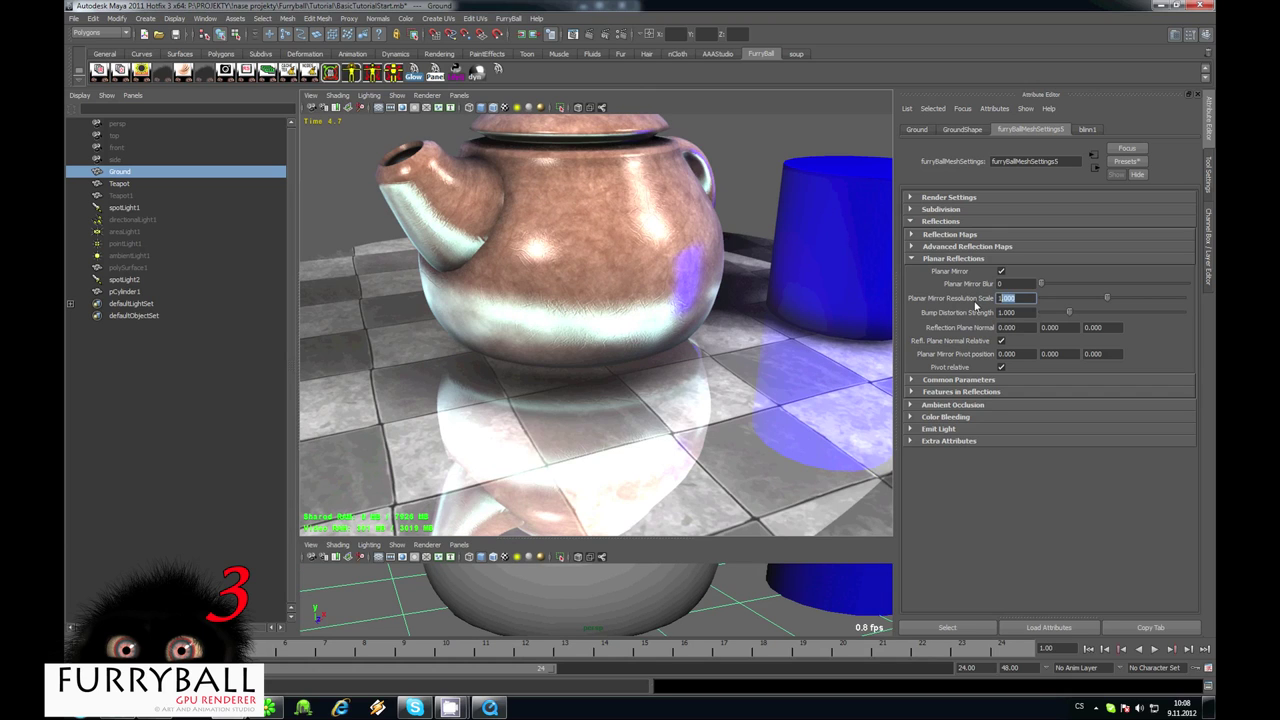
{"action": "type", "text": "0."}
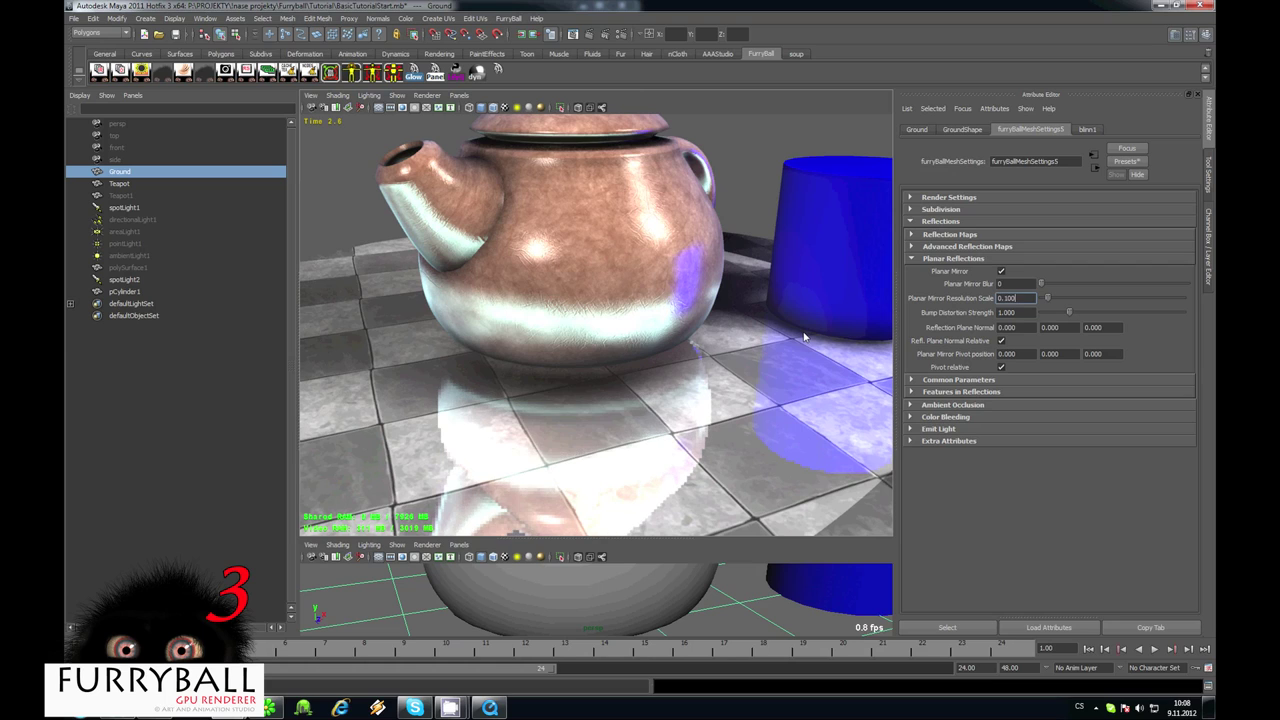
{"action": "left_click_drag", "start_coordinate": [1026, 304], "coordinate": [1008, 304]}
{"action": "key", "text": "BackSpace"}
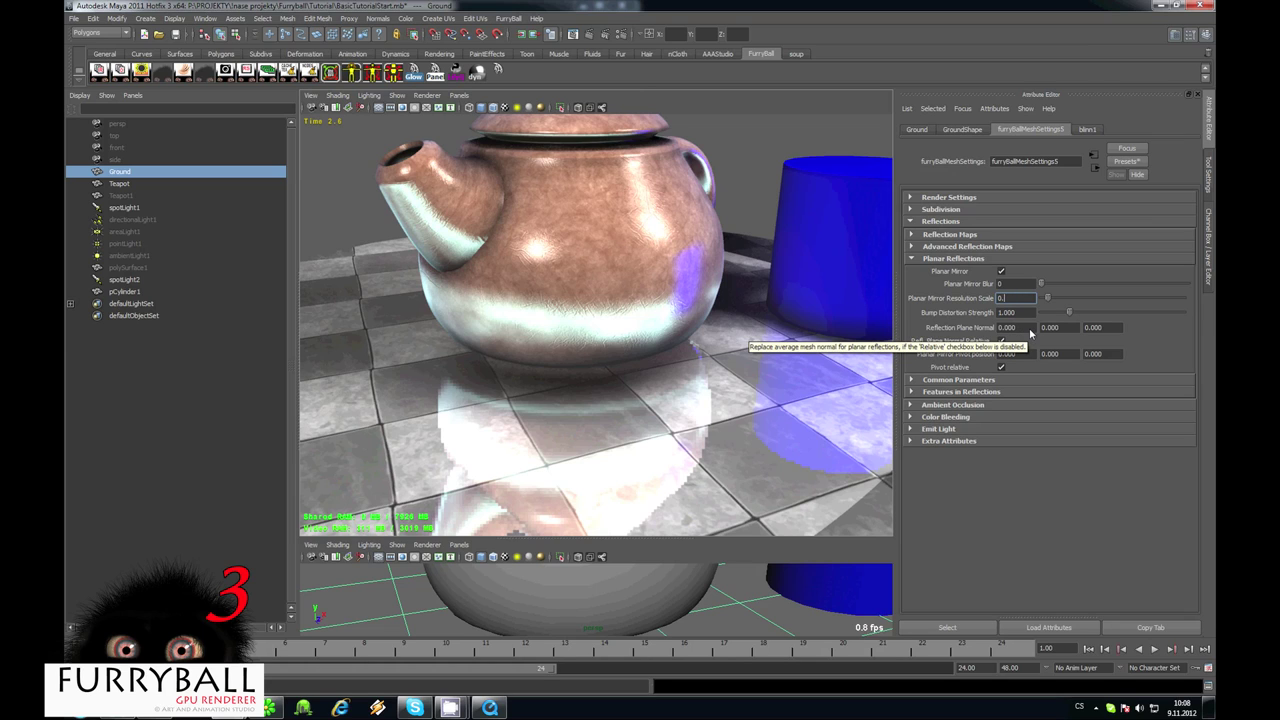
{"action": "type", "text": "500"}
{"action": "key", "text": "Return"}
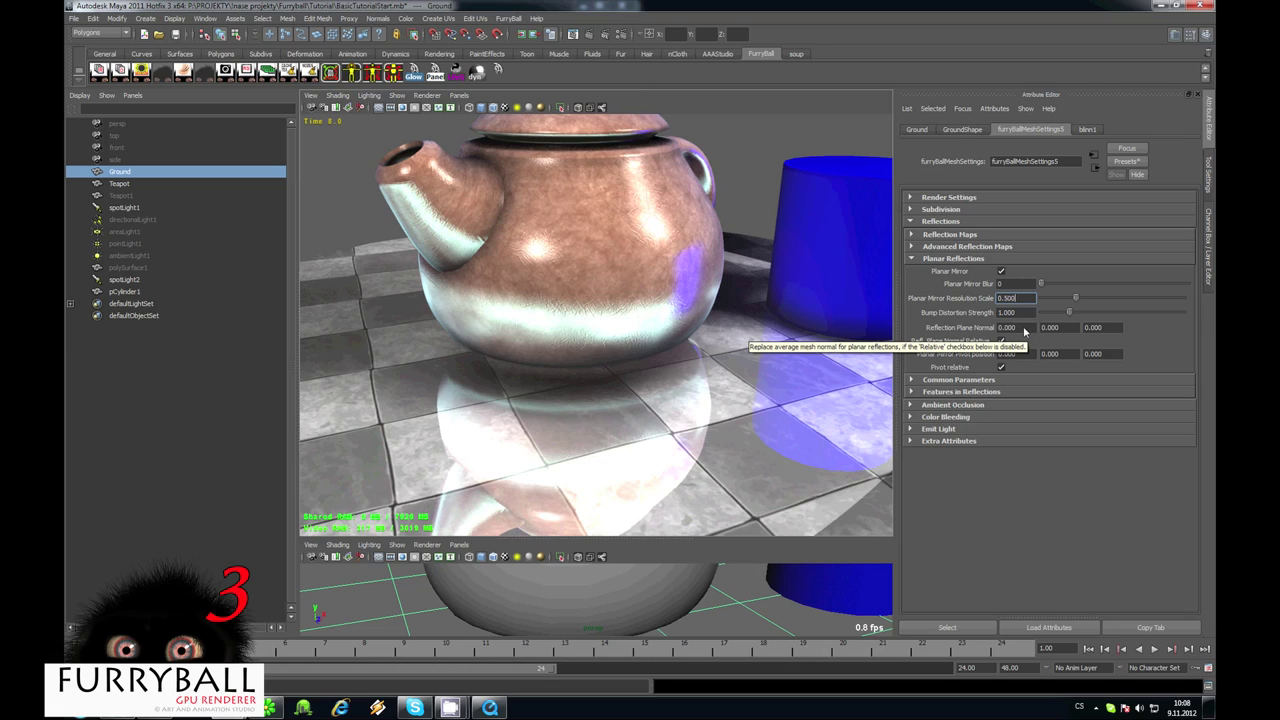
Try a Planar Mirror Blur of 5 on the ground, raise it to 10, and view the blurred reflection from farther away
{"action": "double_click", "coordinate": [1015, 283]}
{"action": "type", "text": "5"}
{"action": "key", "text": "Return"}
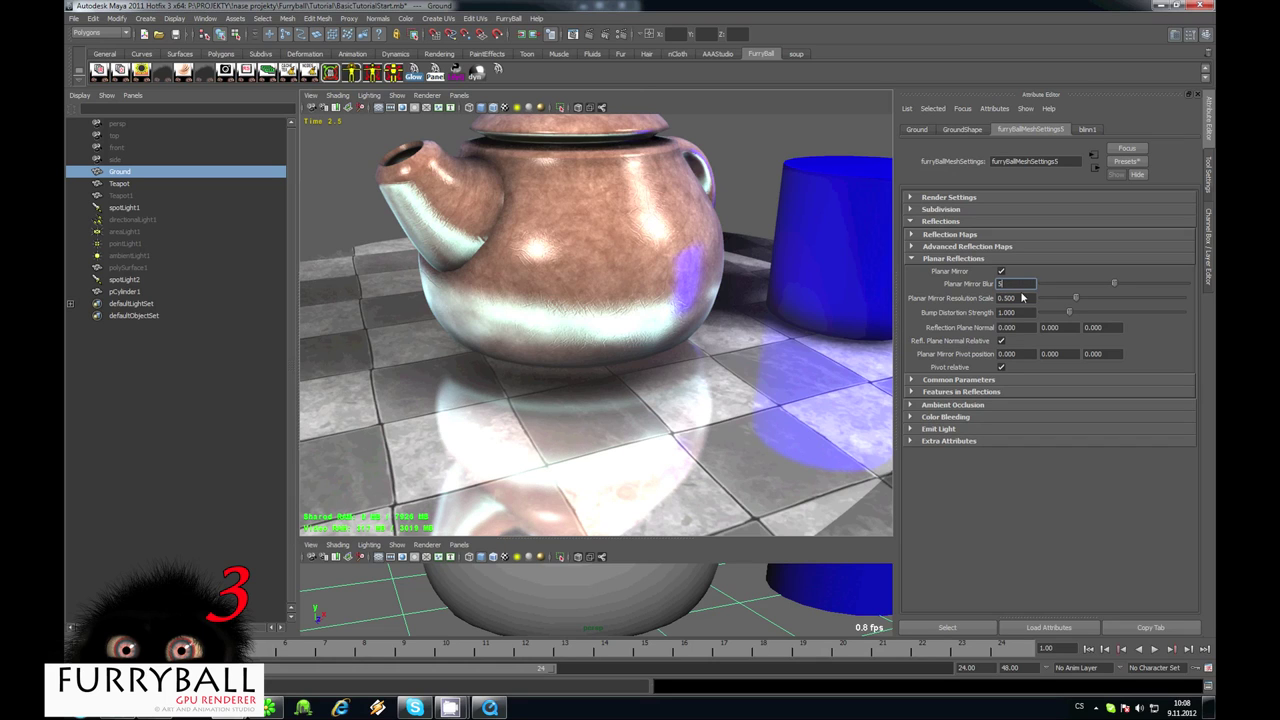
{"action": "type", "text": "10"}
{"action": "key", "text": "Return"}
{"action": "double_click", "coordinate": [1020, 313]}
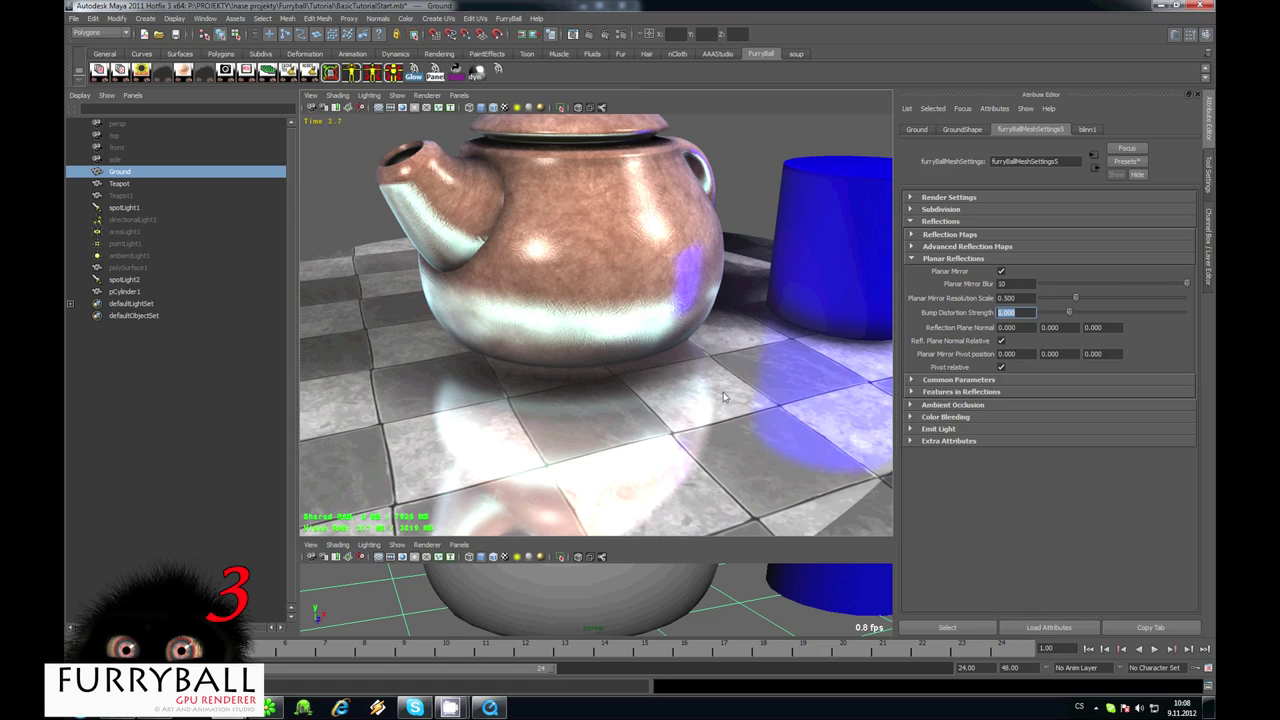
{"action": "right_click_drag", "start_coordinate": [696, 402], "coordinate": [803, 390], "text": "alt"}
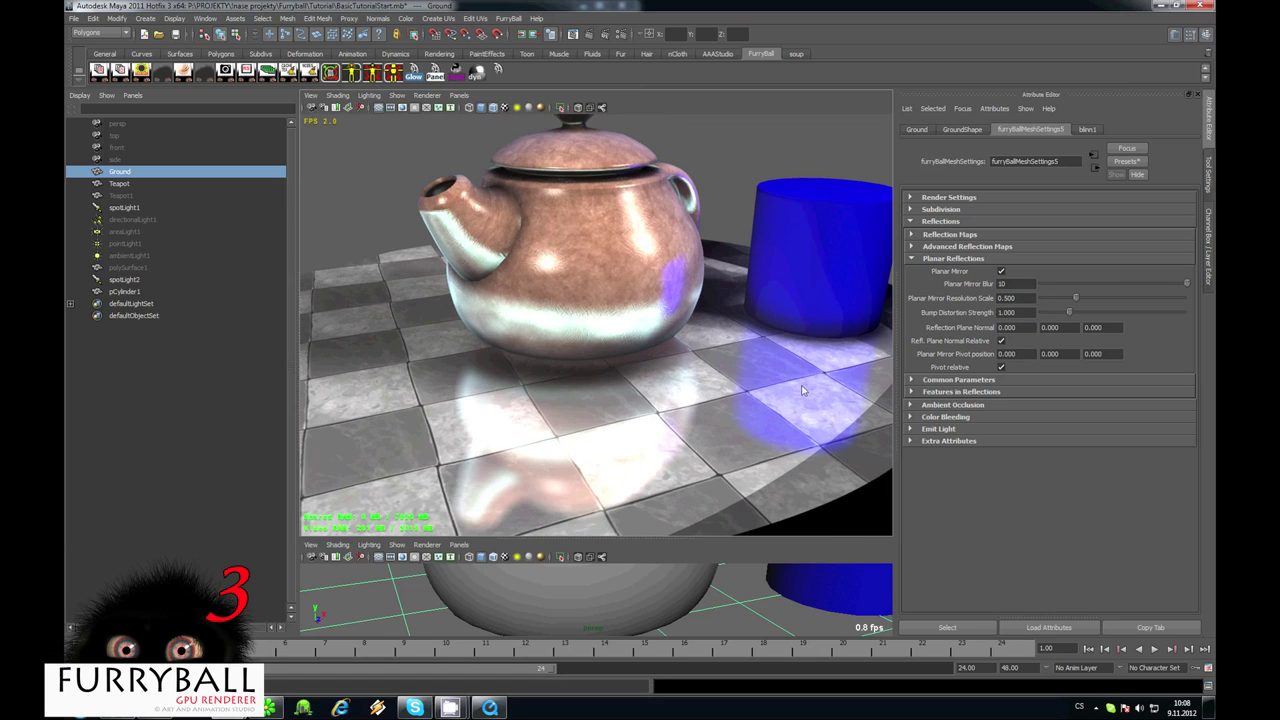
Connect a new File texture to Bump Mapping on the ground's Blinn material and open its file settings
{"action": "left_click", "coordinate": [1088, 130]}
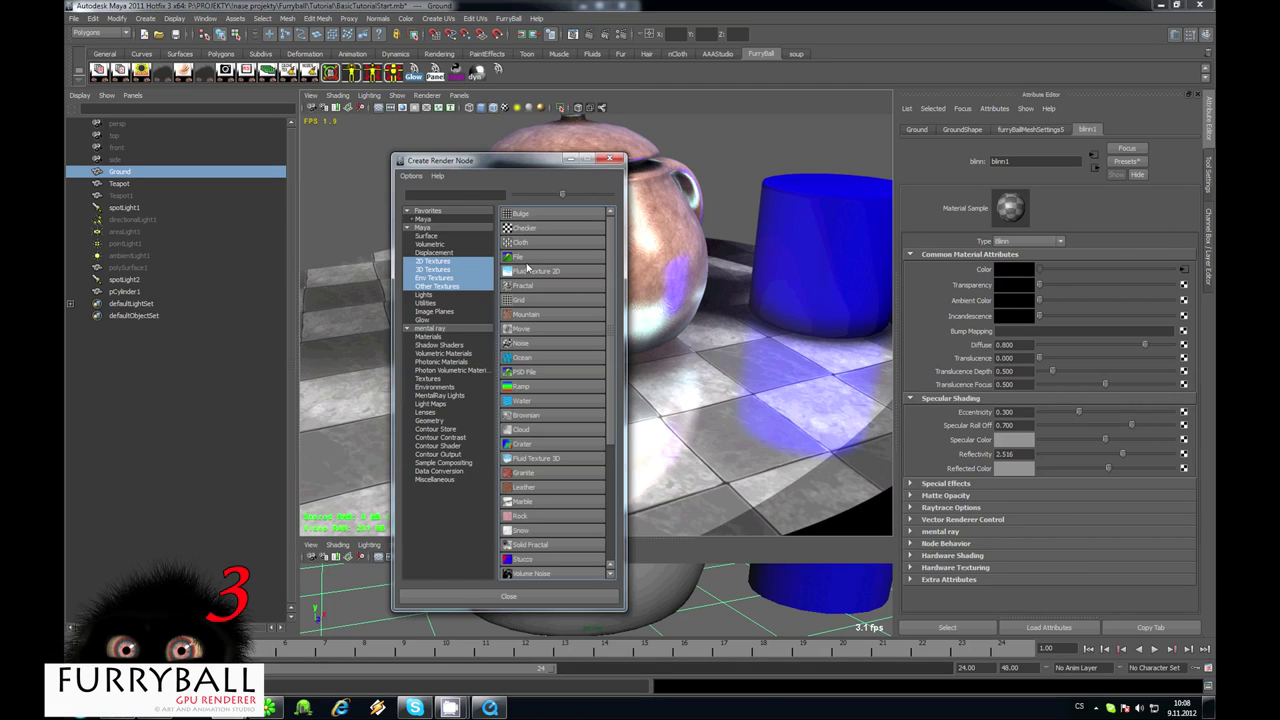
{"action": "left_click", "coordinate": [526, 261]}
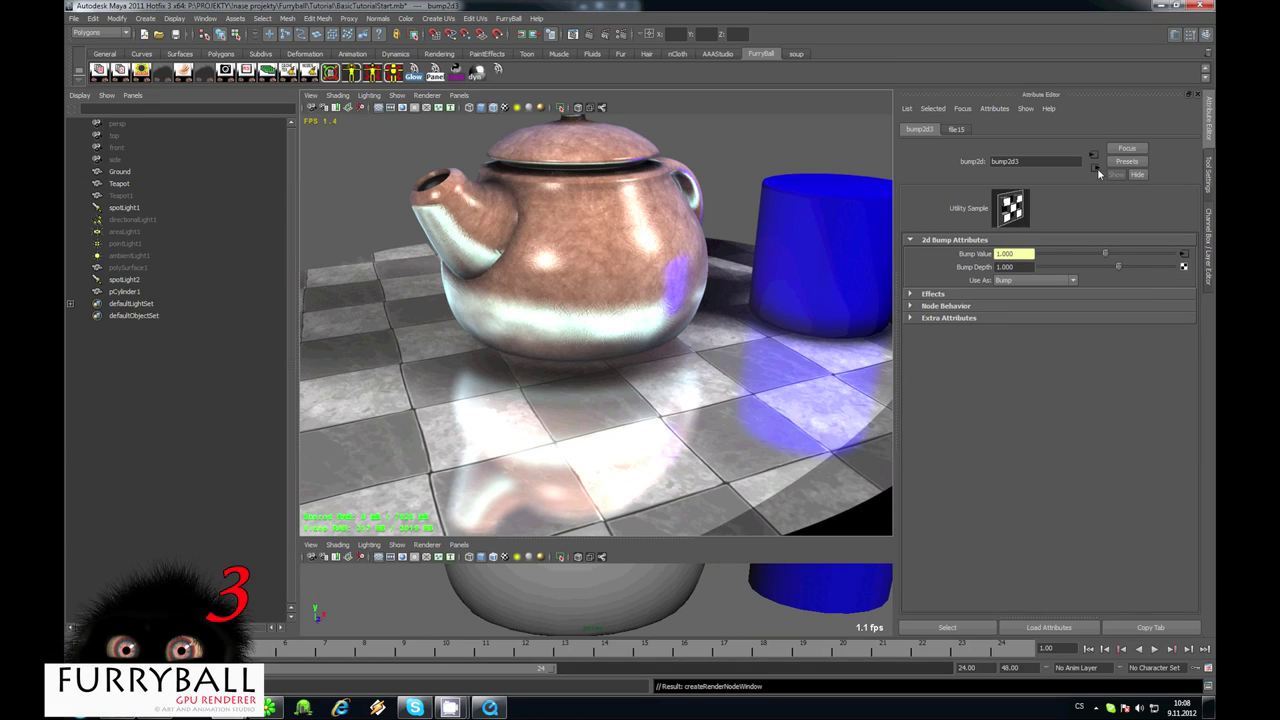
{"action": "left_click", "coordinate": [1184, 255]}
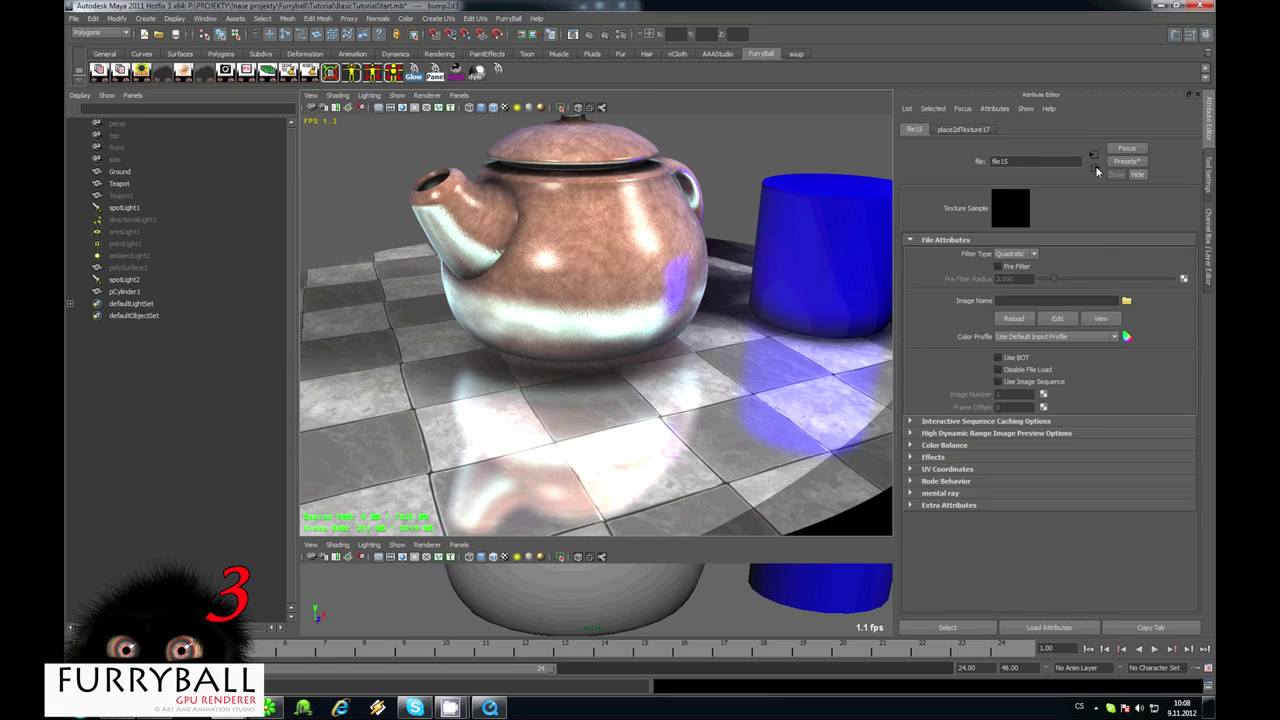
Copy the image path from the ground's color texture into the bump File texture and reselect the ground
{"action": "left_click", "coordinate": [1095, 170]}
{"action": "left_click", "coordinate": [1093, 168]}
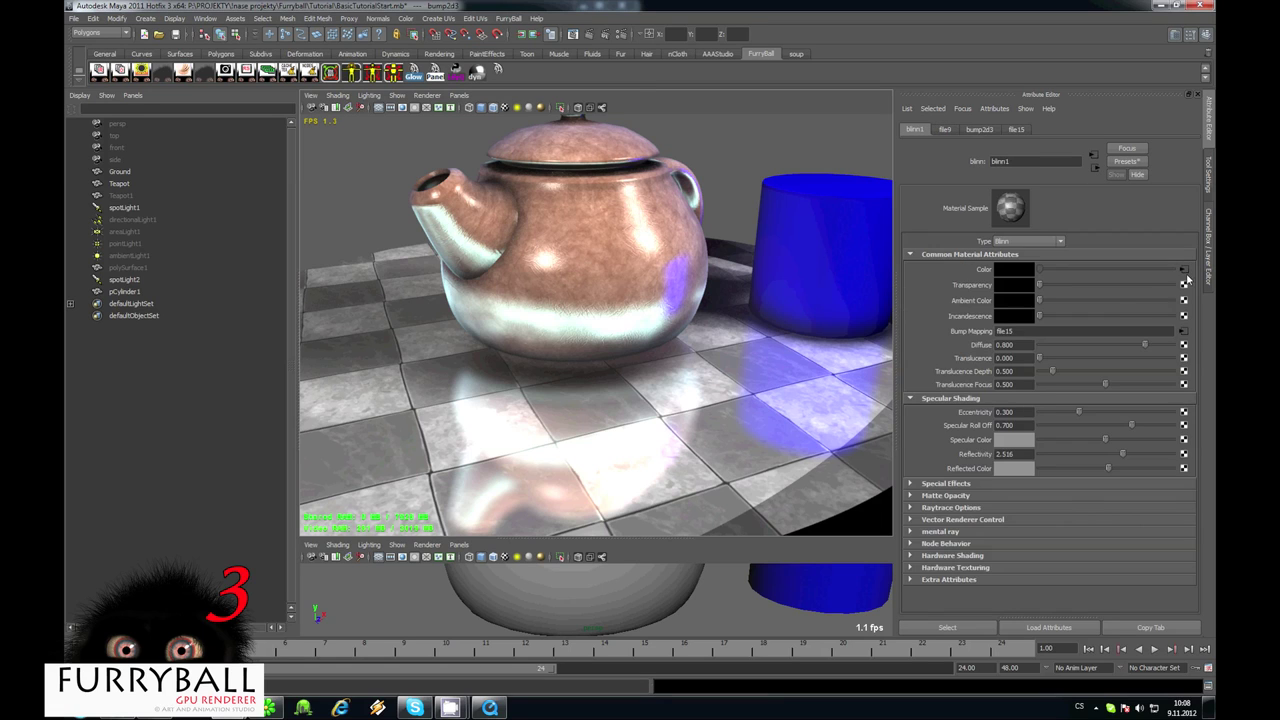
{"action": "left_click", "coordinate": [1186, 277]}
{"action": "key", "text": "ctrl+a"}
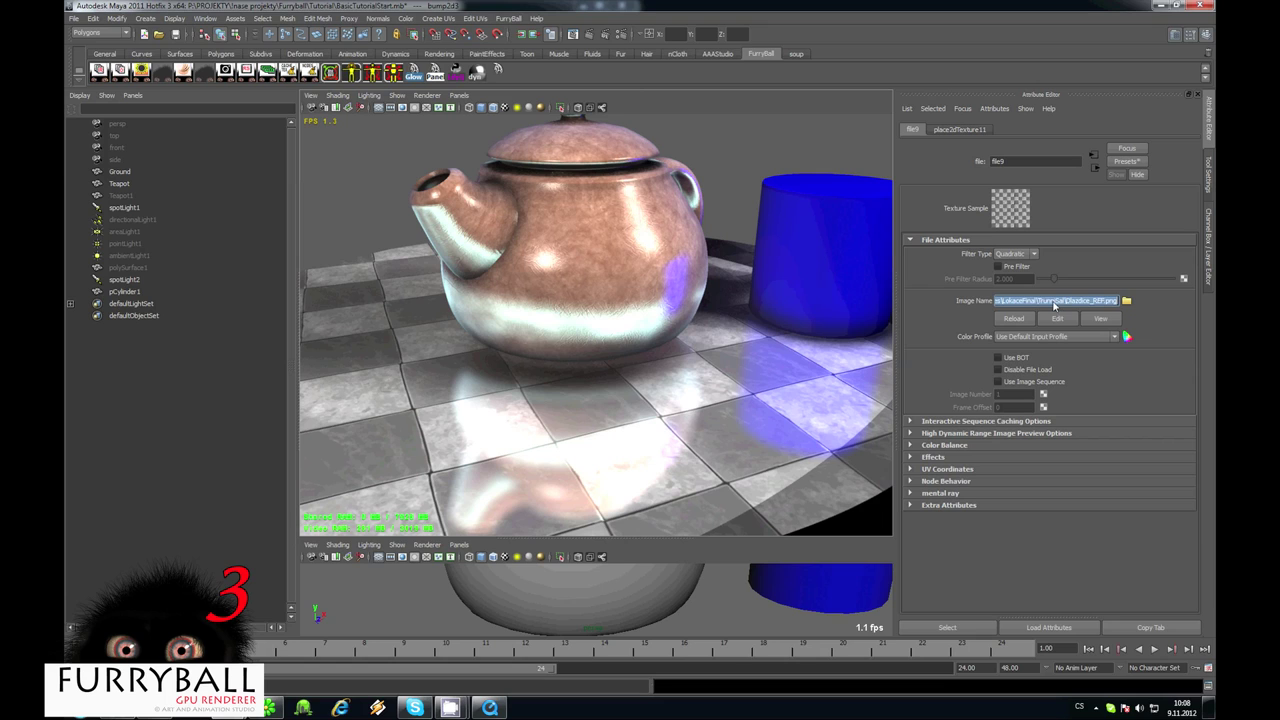
{"action": "left_click", "coordinate": [1093, 168]}
{"action": "left_click", "coordinate": [1186, 334]}
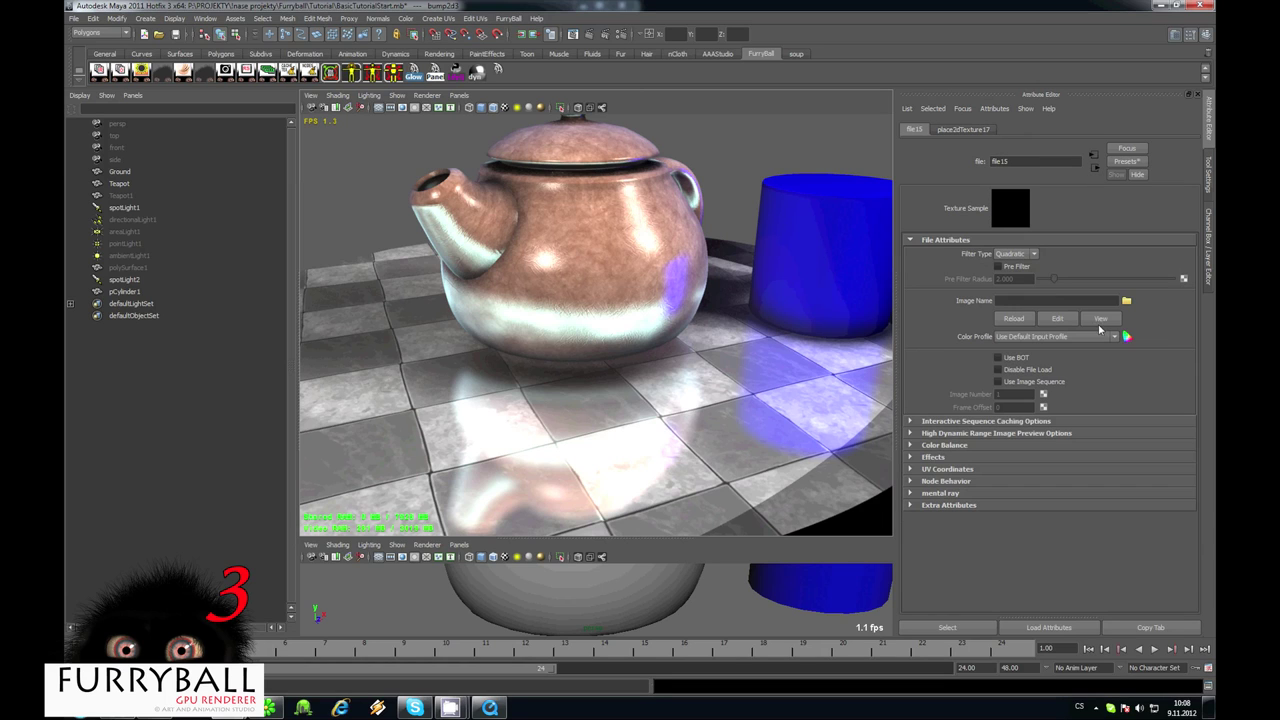
{"action": "left_click", "coordinate": [1049, 301]}
{"action": "key", "text": "ctrl+v"}
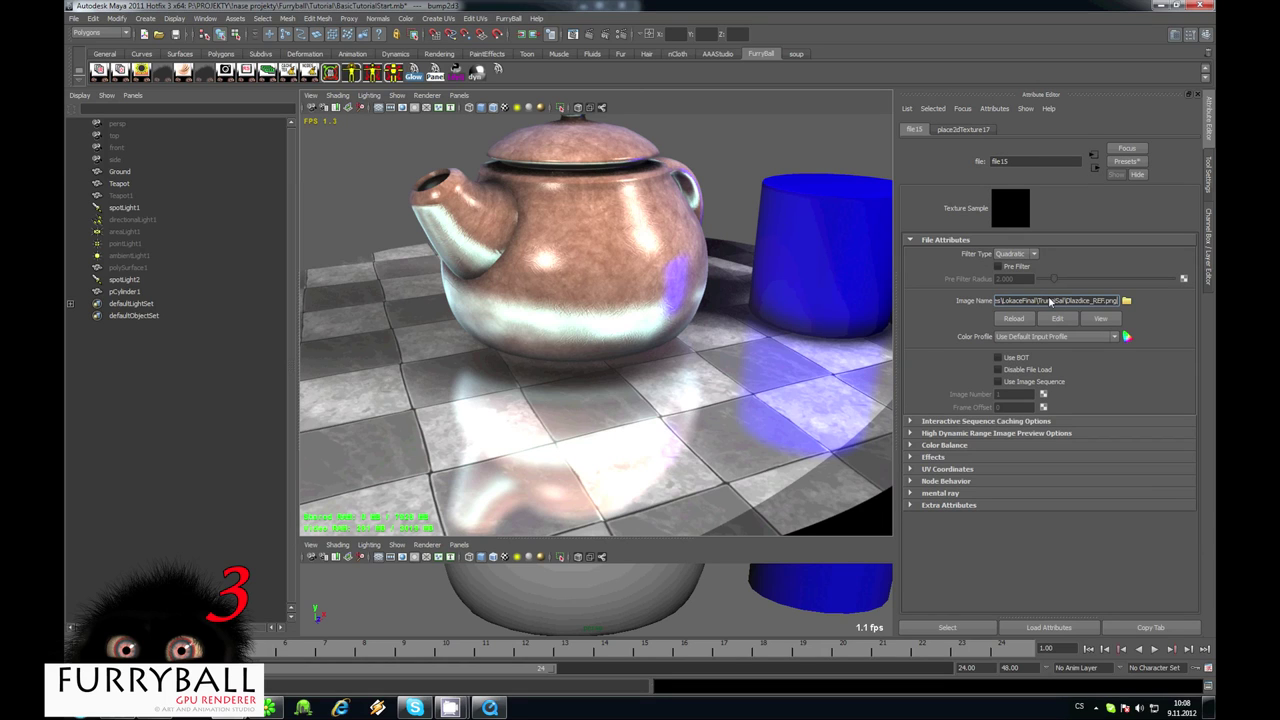
{"action": "key", "text": "Return"}
{"action": "left_click", "coordinate": [678, 405]}
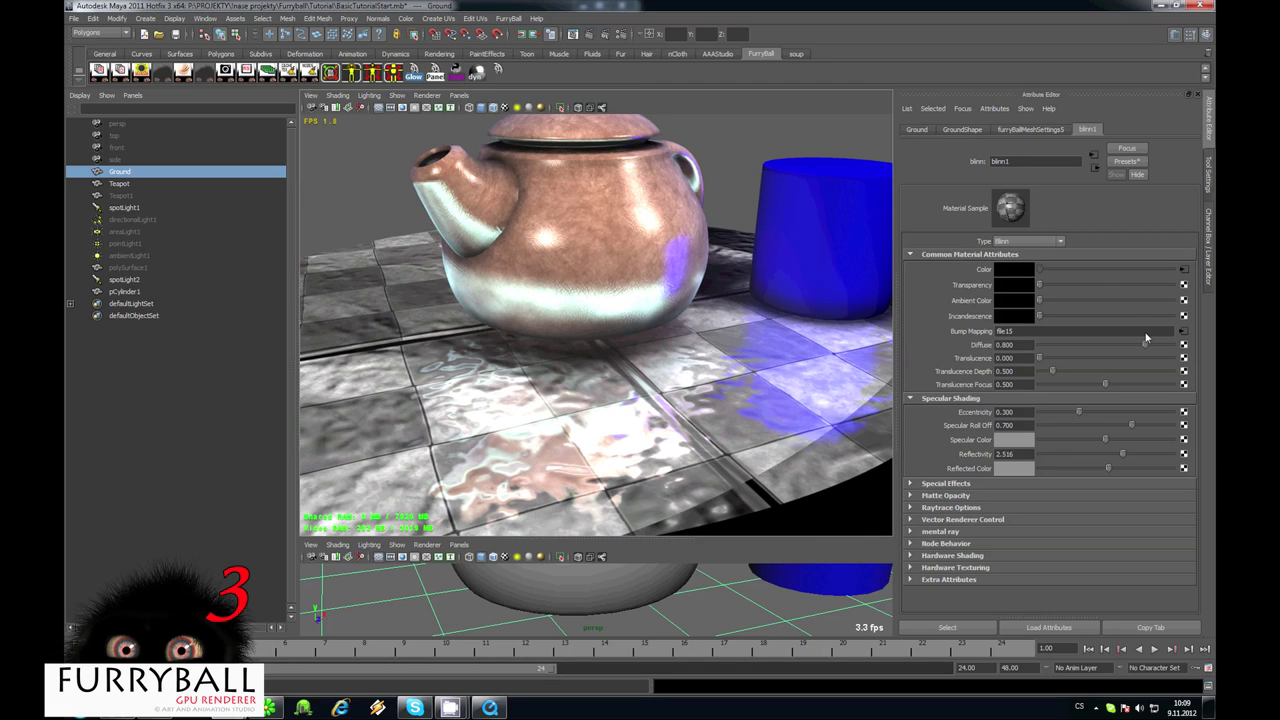
Try Bump Distortion Strength values of 0.5 and 0.1 for the ground's planar mirror
{"action": "left_click", "coordinate": [1028, 129]}
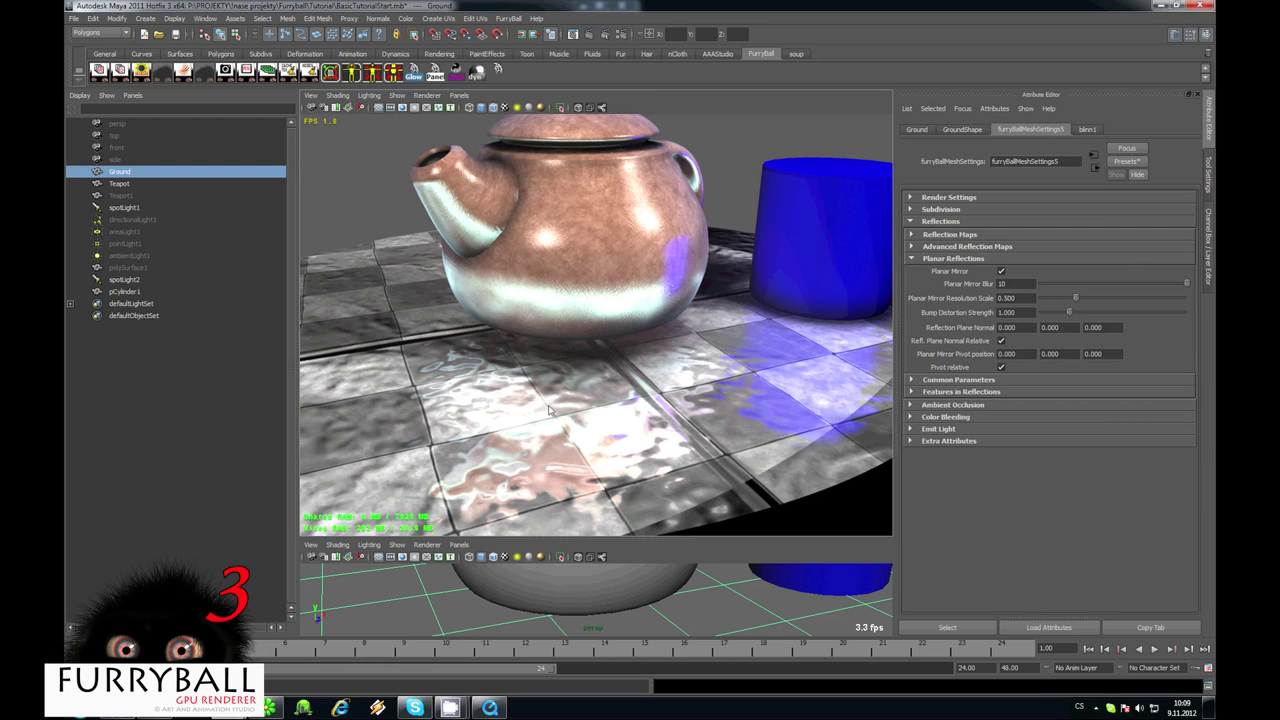
{"action": "double_click", "coordinate": [1012, 312]}
{"action": "type", "text": "0.5"}
{"action": "key", "text": "Return"}
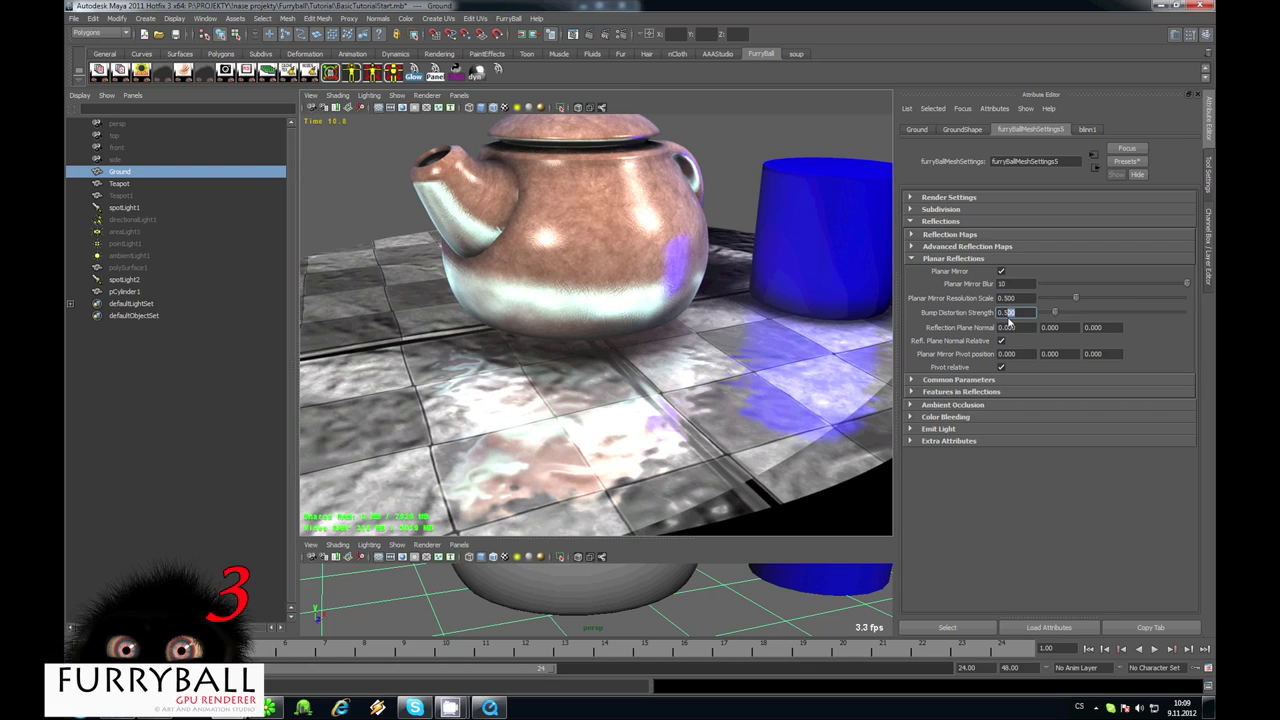
{"action": "type", "text": "0.1"}
{"action": "key", "text": "Return"}
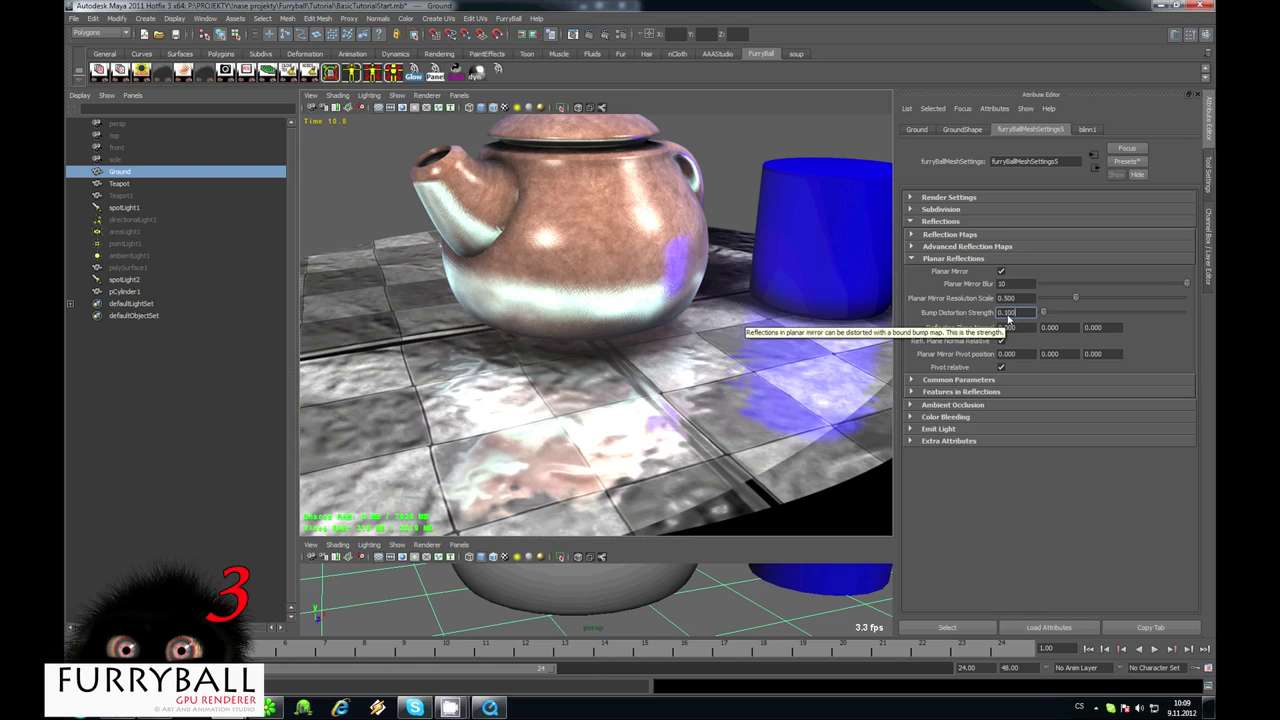
Try stronger Bump Distortion Strength values of 5 and 10 for the ground's planar mirror
{"action": "type", "text": "5"}
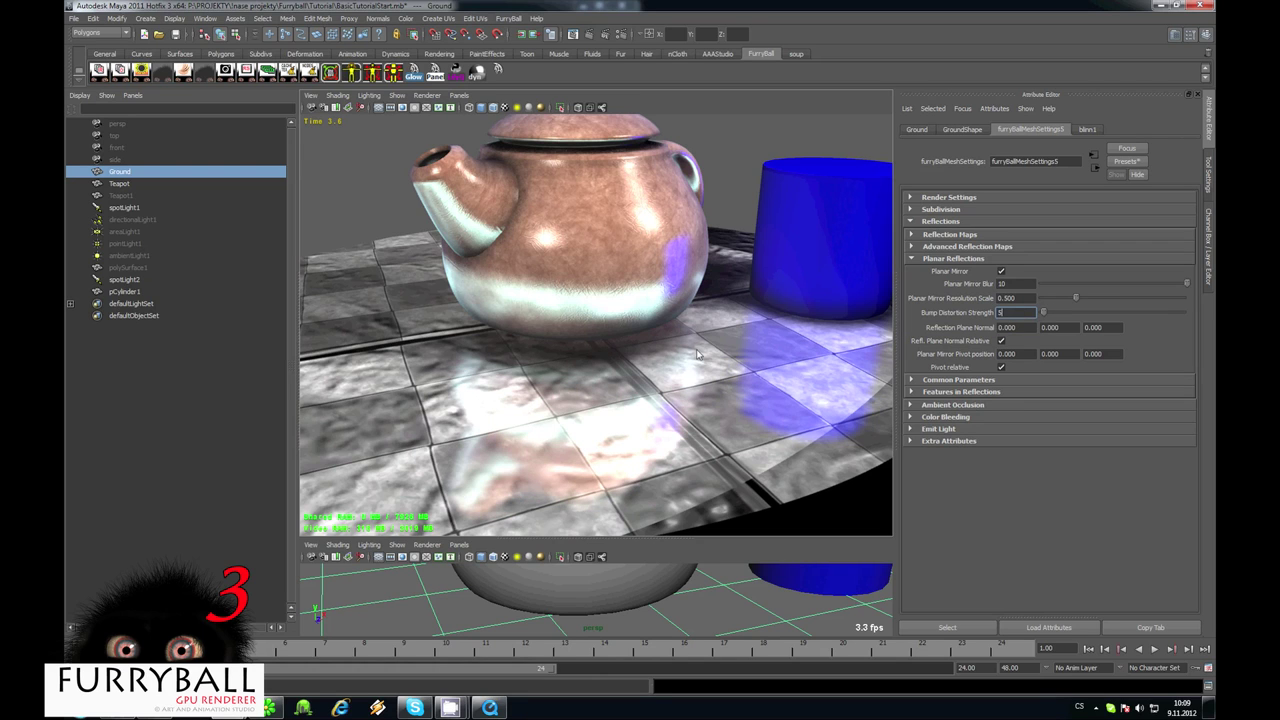
{"action": "key", "text": "Return"}
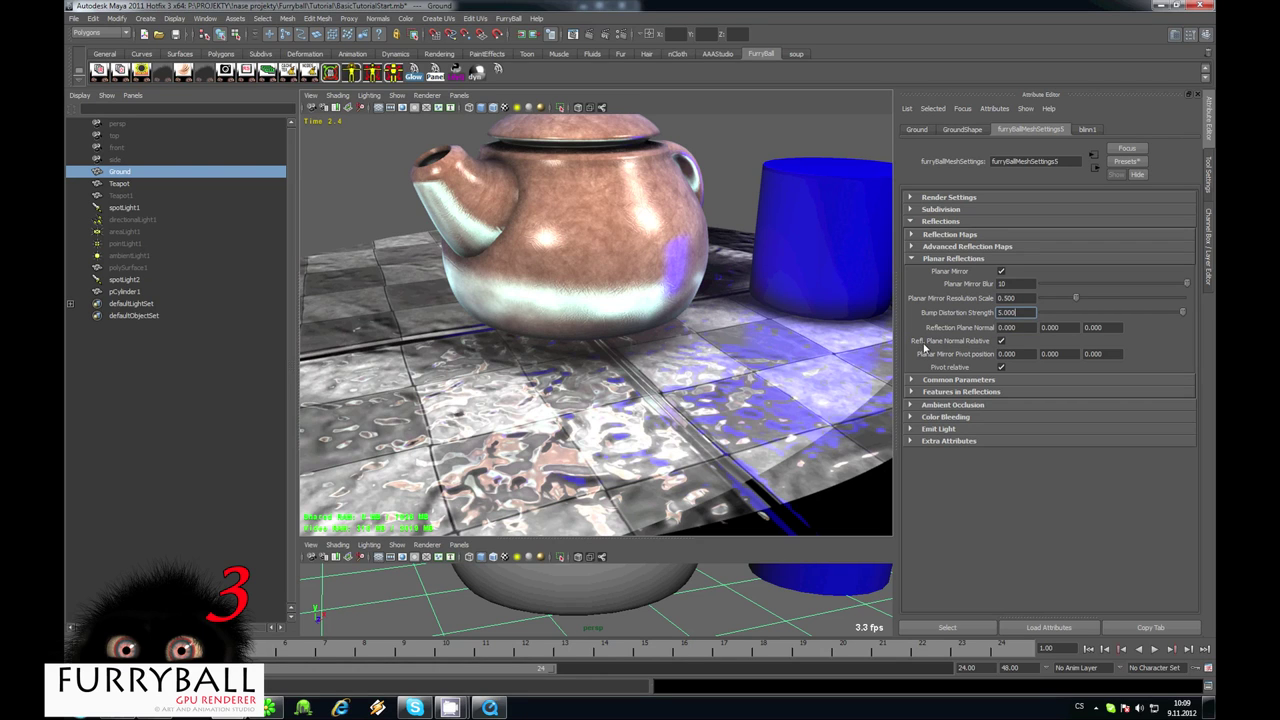
{"action": "type", "text": "5"}
{"action": "key", "text": "BackSpace"}
{"action": "type", "text": "10"}
{"action": "key", "text": "Return"}
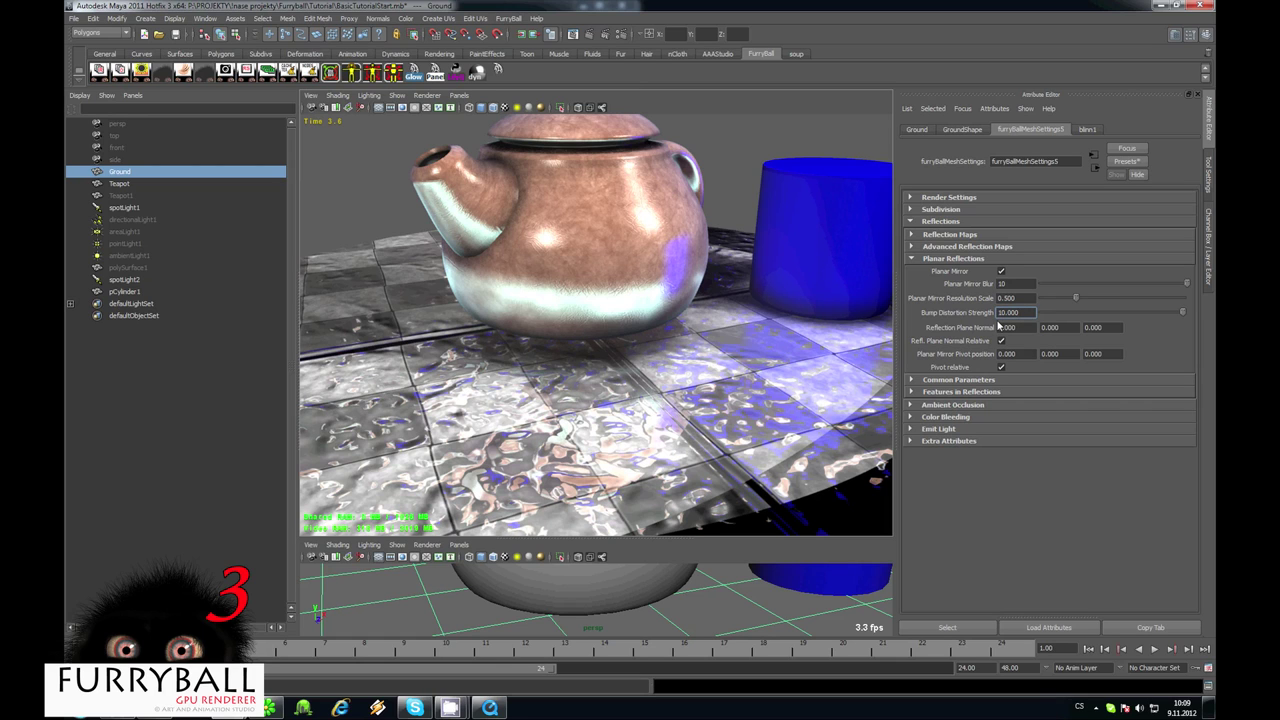
Set the ground's Bump Distortion Strength to 0
{"action": "left_click_drag", "start_coordinate": [1020, 311], "coordinate": [828, 311]}
{"action": "type", "text": "0"}
{"action": "key", "text": "Return"}
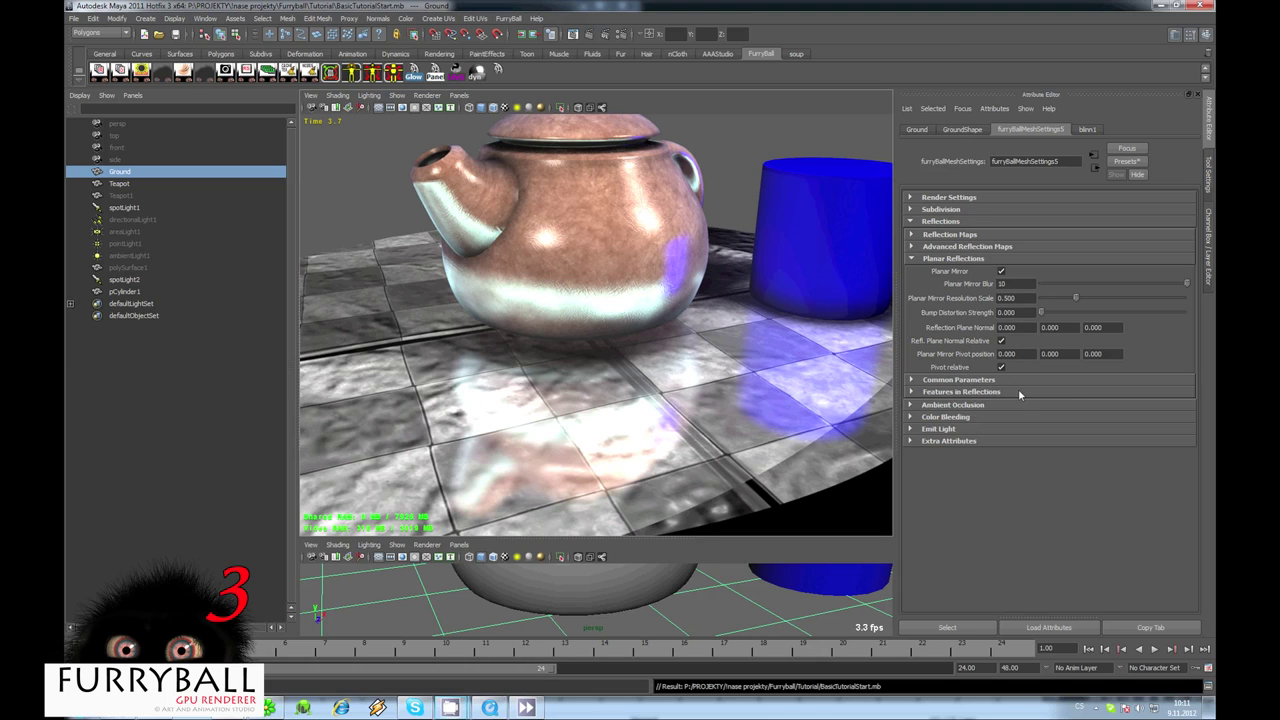
Expand the ground's Common Parameters and Features in Reflections, collapse Planar Reflections, and set Reflection Desaturate to 1
{"action": "left_click", "coordinate": [958, 381]}
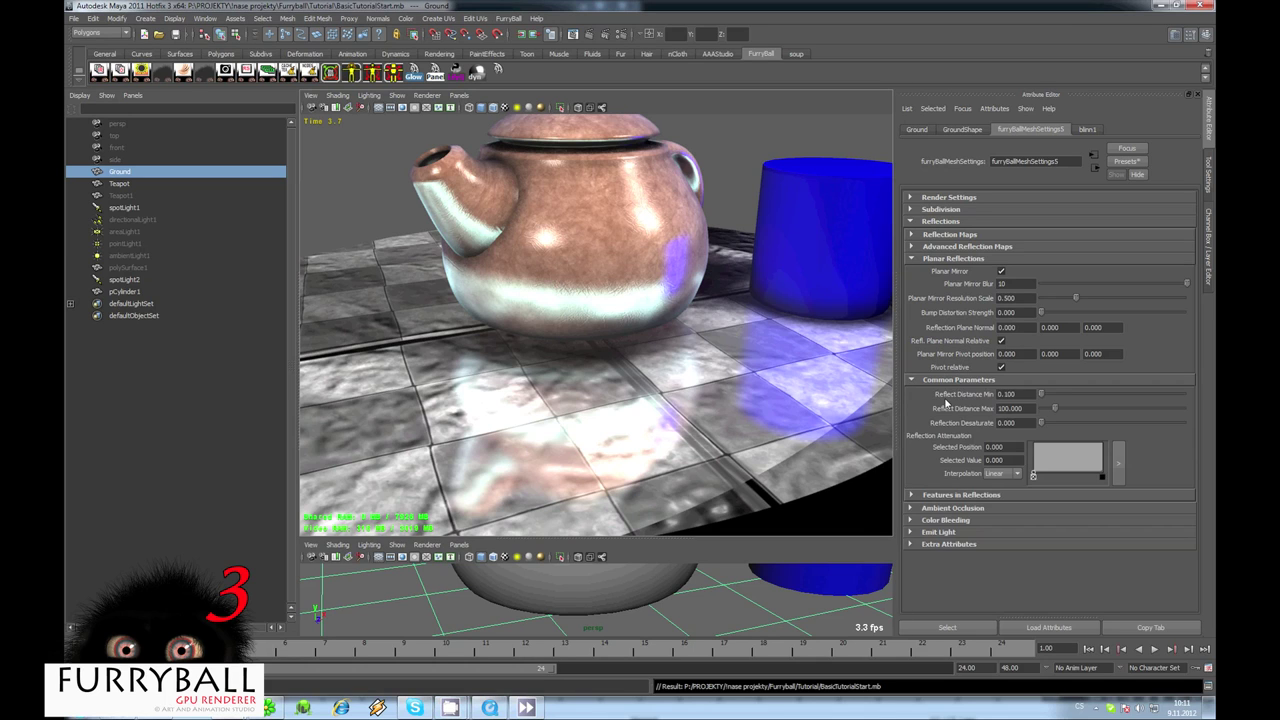
{"action": "left_click", "coordinate": [949, 496]}
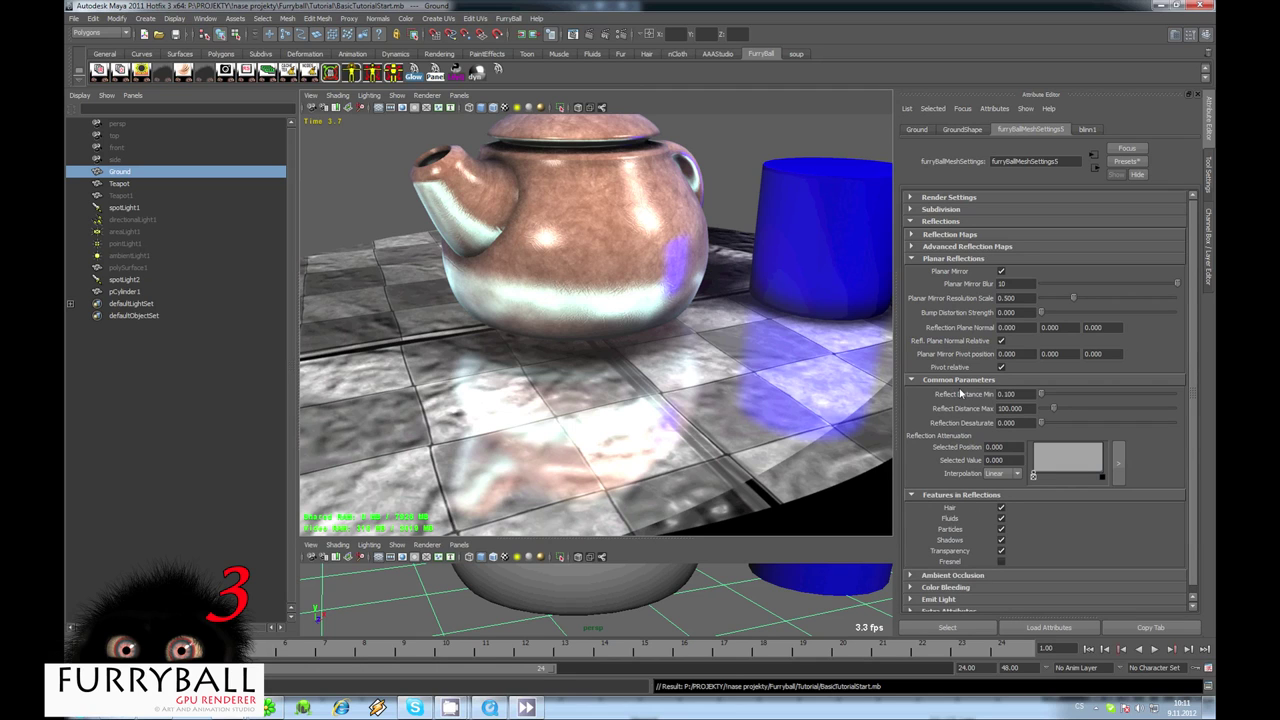
{"action": "left_click", "coordinate": [962, 260]}
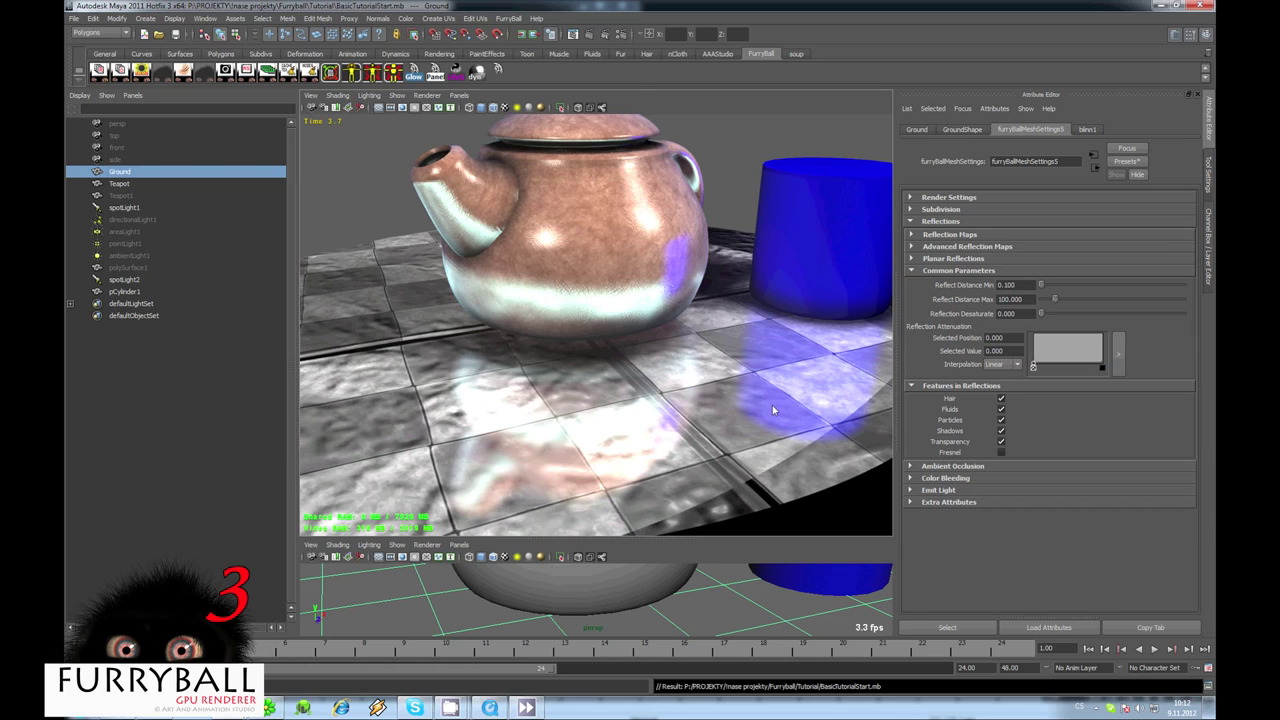
{"action": "left_click", "coordinate": [1020, 314]}
{"action": "type", "text": "1"}
{"action": "key", "text": "Return"}
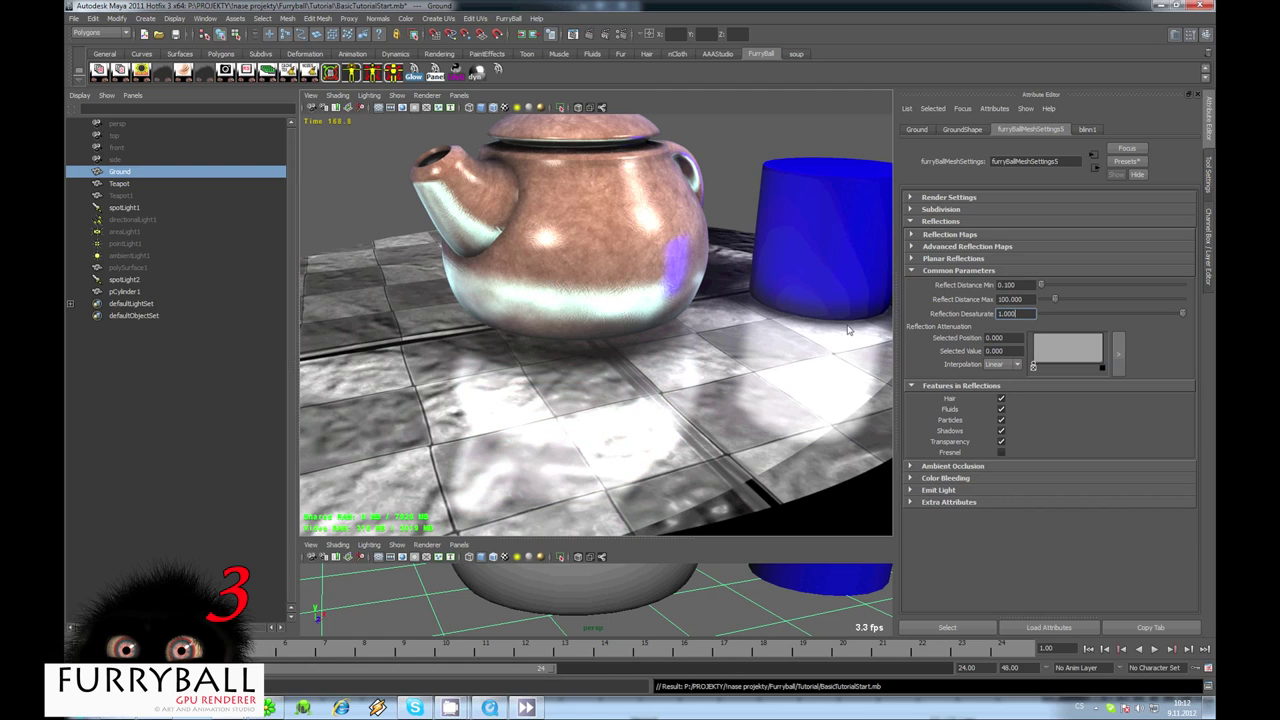
Set the ground's Reflection Desaturate back to 0
{"action": "left_click_drag", "start_coordinate": [1034, 314], "coordinate": [901, 330]}
{"action": "type", "text": "0"}
{"action": "key", "text": "Return"}
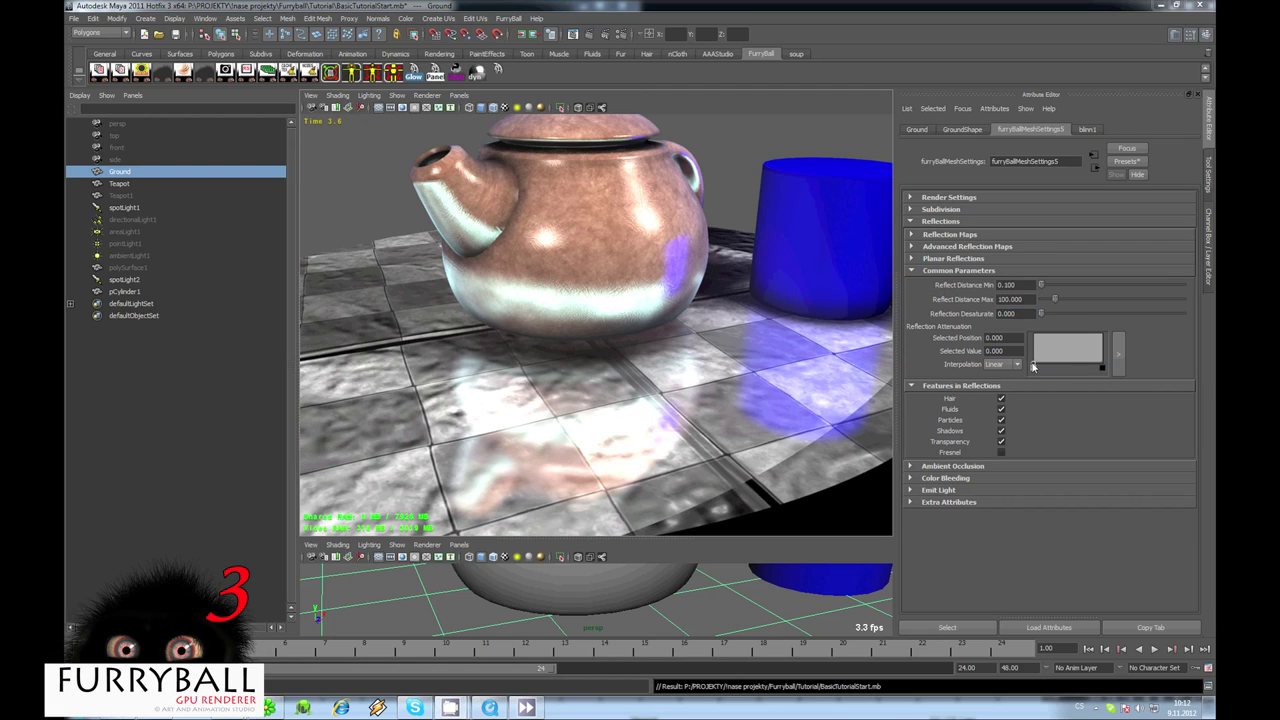
Shape the ground's Reflection Attenuation ramp to rise linearly from 0 to 1 at position 0.983, and set Reflect Distance Max to 2
{"action": "left_click_drag", "start_coordinate": [1034, 363], "coordinate": [1030, 330]}
{"action": "left_click", "coordinate": [1031, 335]}
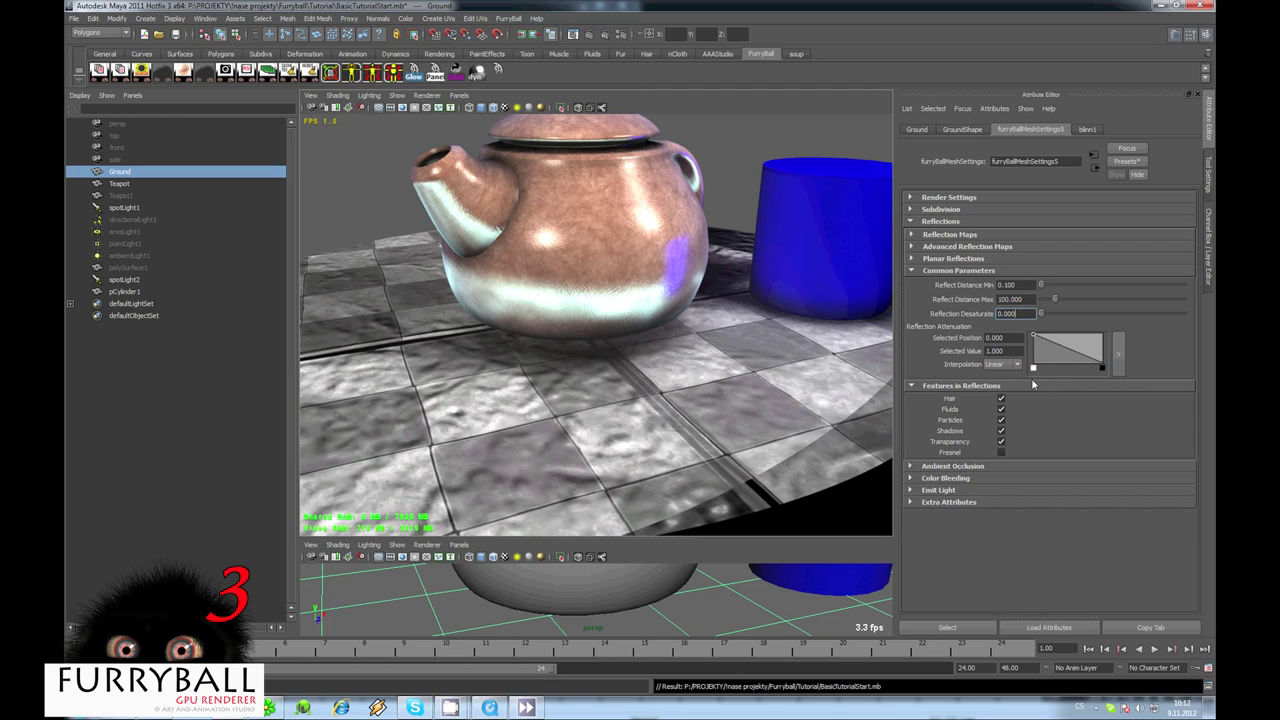
{"action": "left_click_drag", "start_coordinate": [1103, 363], "coordinate": [1103, 322]}
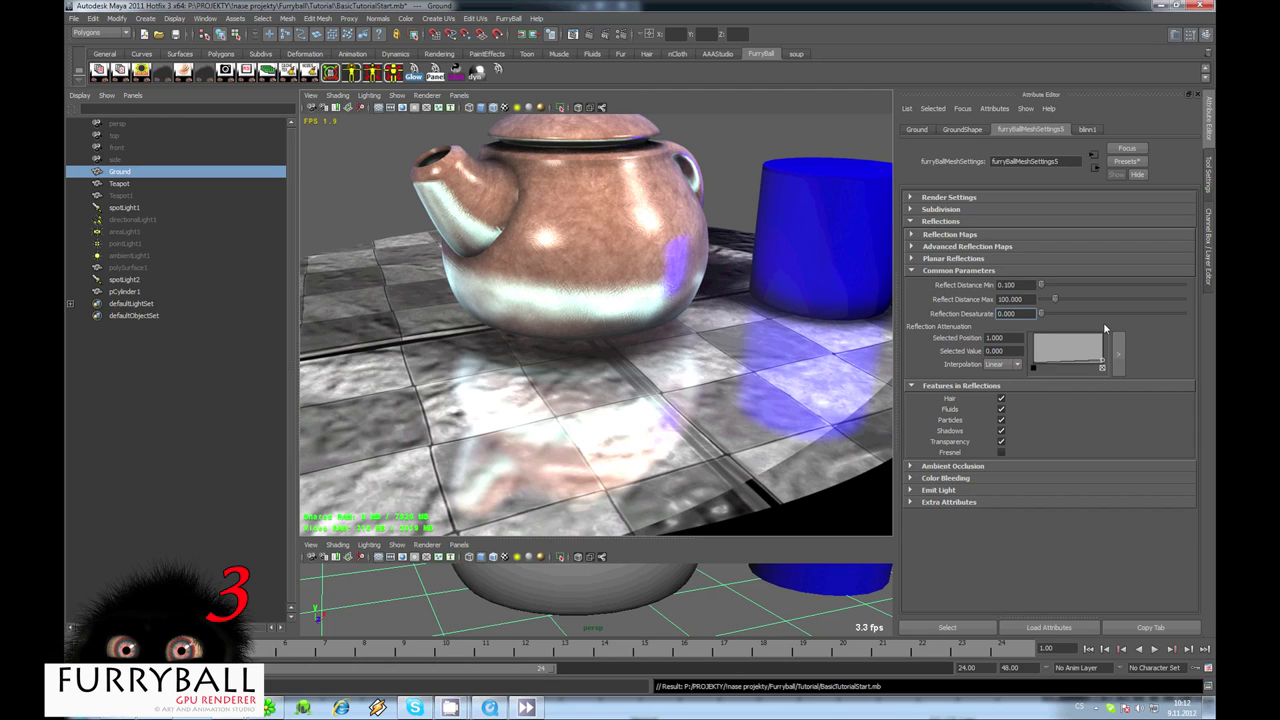
{"action": "double_click", "coordinate": [1027, 300]}
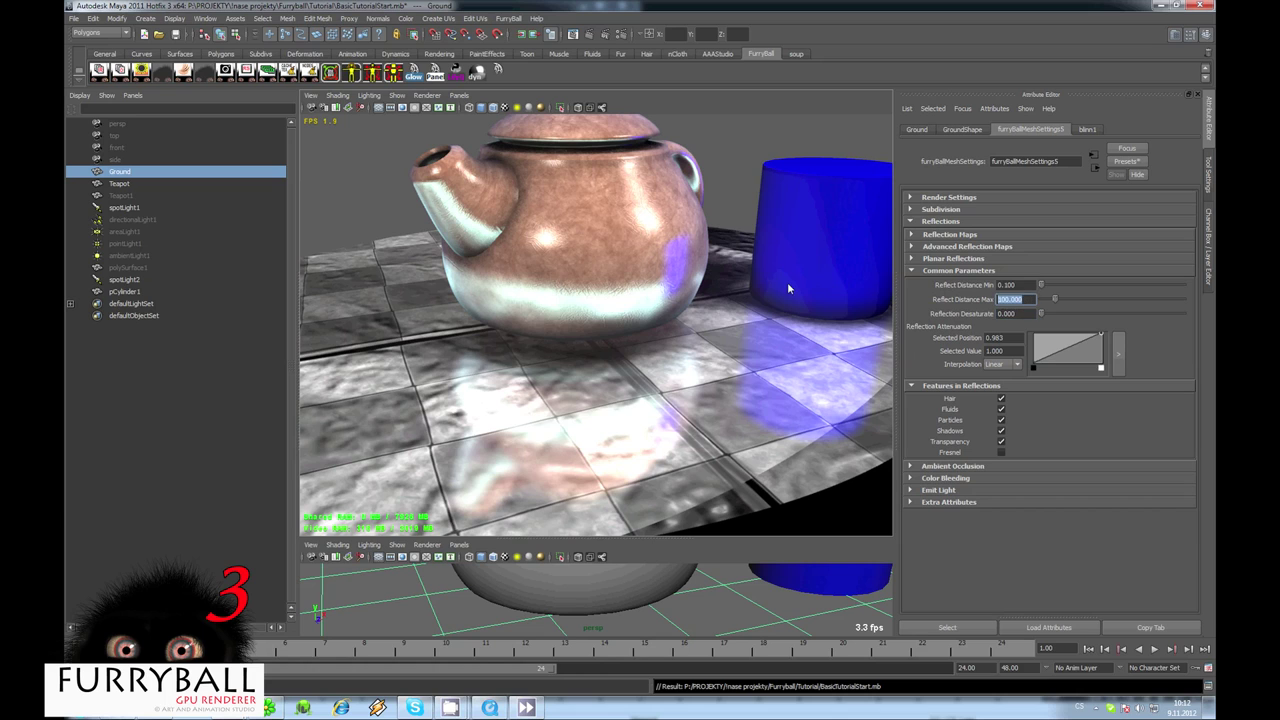
{"action": "type", "text": "2"}
{"action": "key", "text": "Return"}
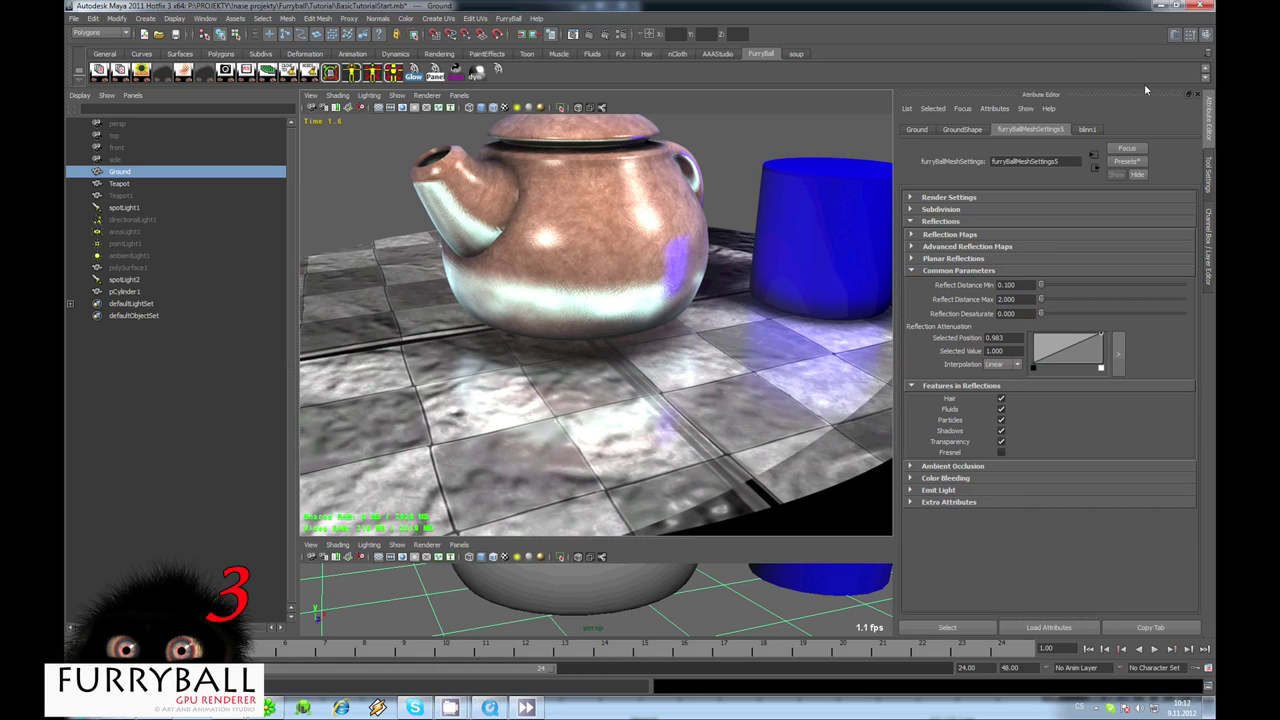
Break the Bump Mapping connection on the ground's blinn1 material
{"action": "left_click", "coordinate": [1087, 129]}
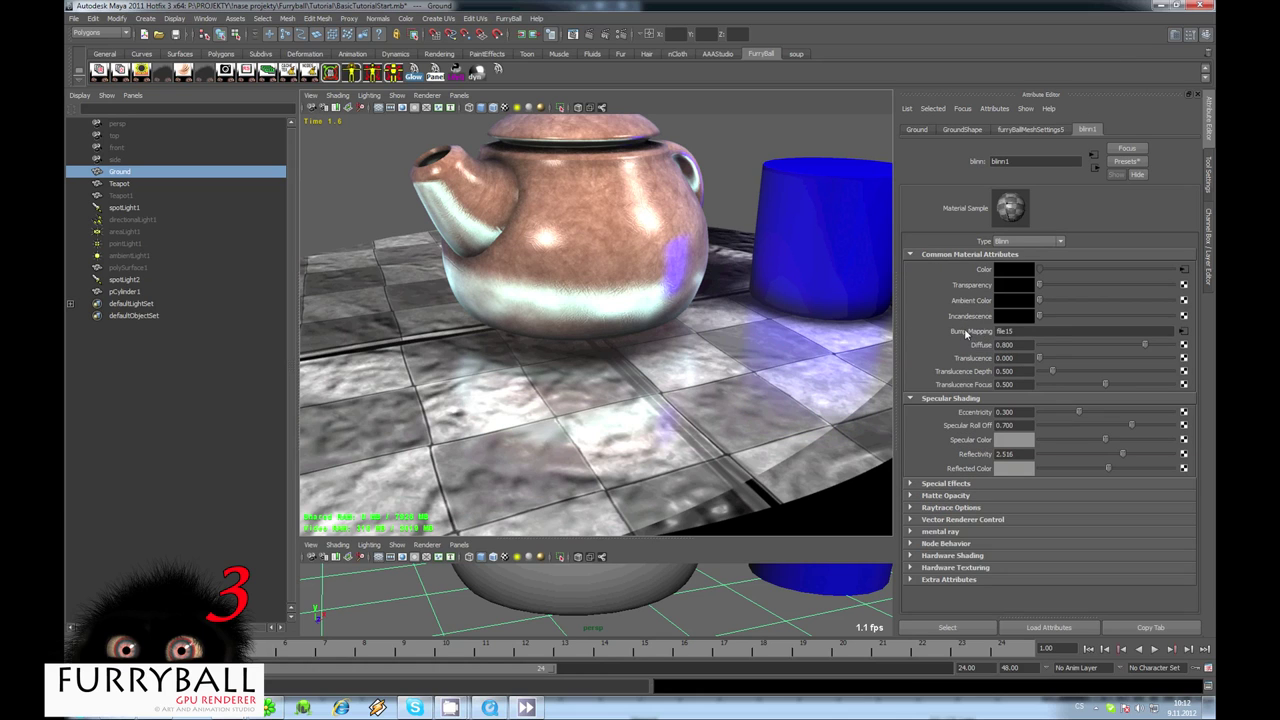
{"action": "right_click", "coordinate": [968, 334]}
{"action": "left_click", "coordinate": [1002, 362]}
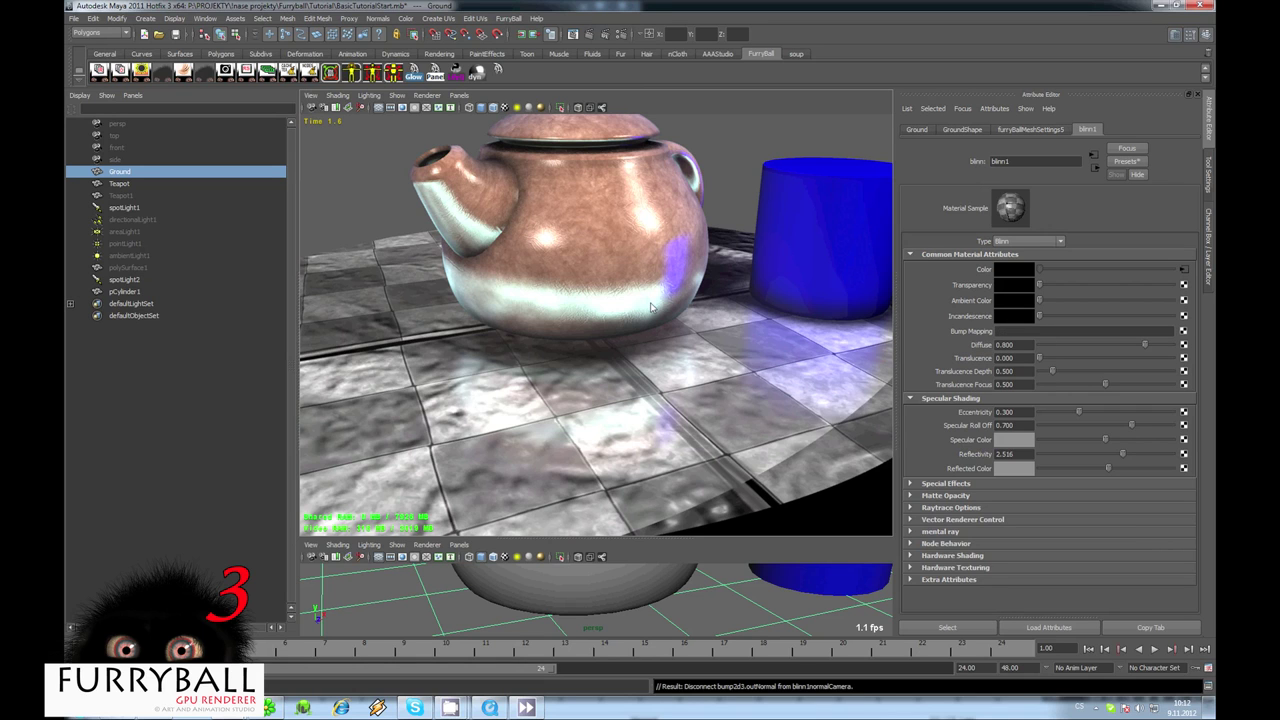
{"action": "left_click_drag", "start_coordinate": [643, 343], "coordinate": [675, 402], "text": "alt"}
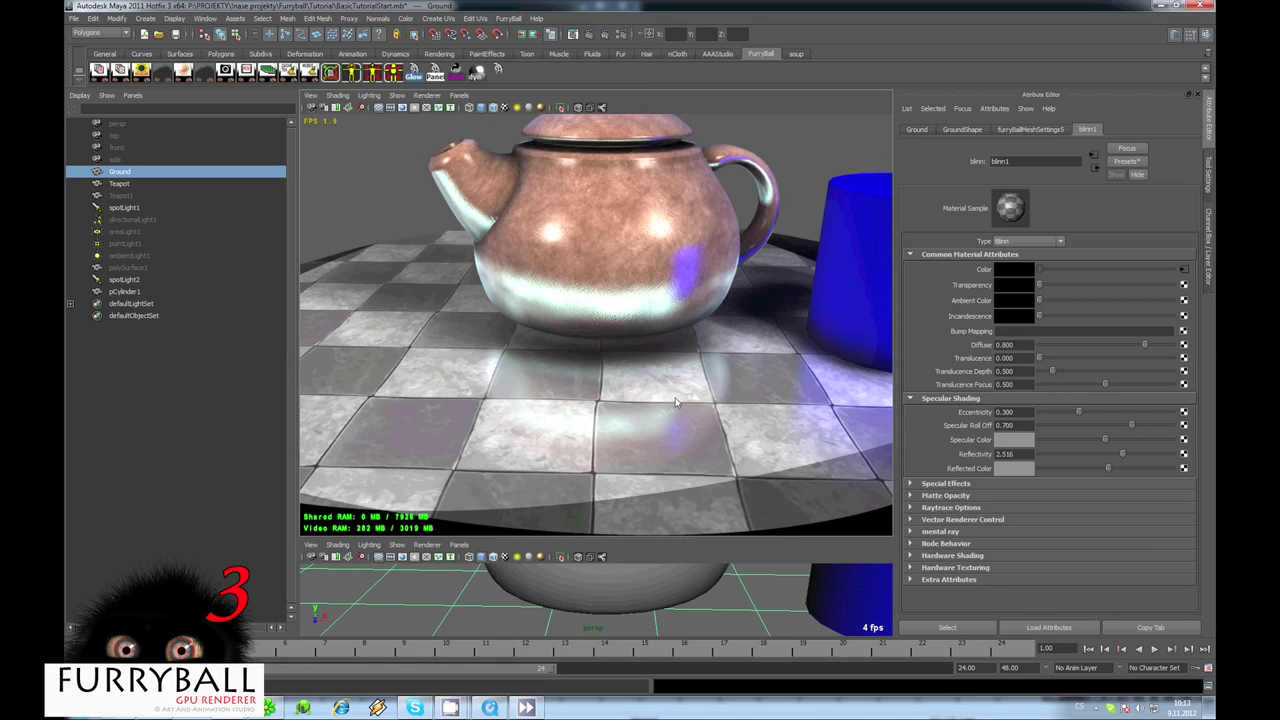
Return to the ground's FurryBall mesh settings and examine the teapot and cylinder reflections on the floor from another angle
{"action": "left_click", "coordinate": [1050, 131]}
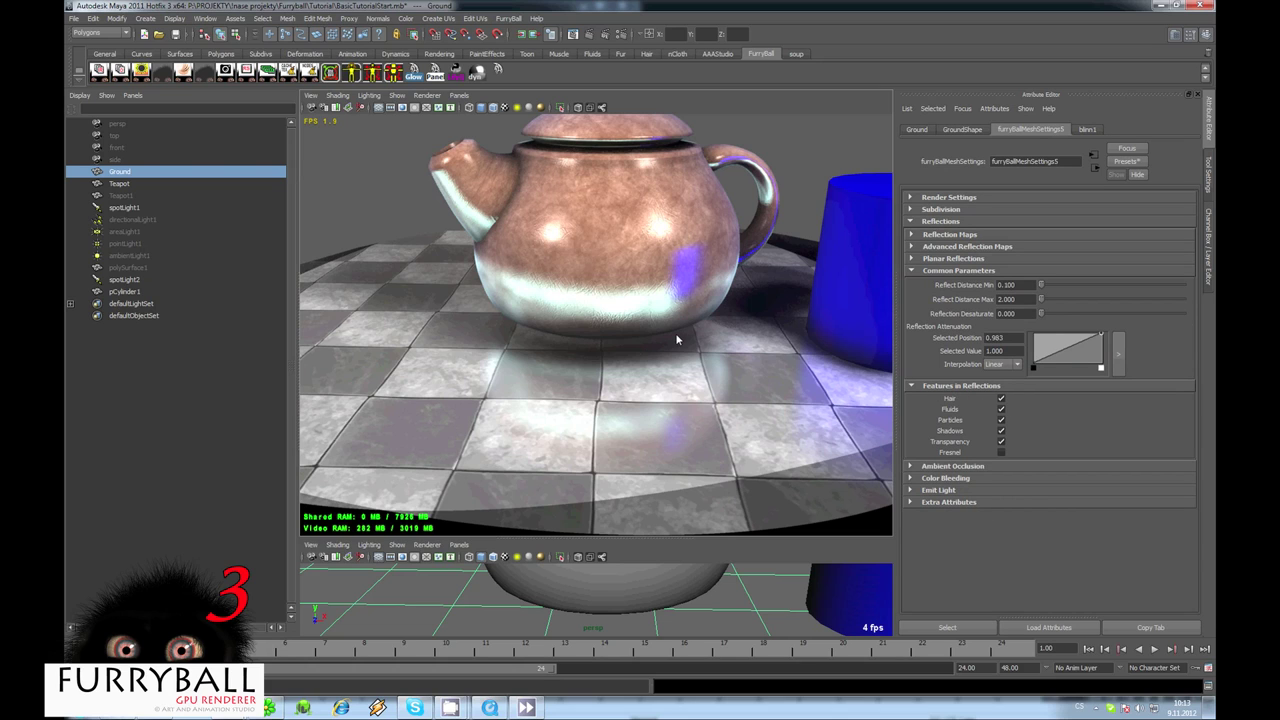
{"action": "left_click_drag", "start_coordinate": [676, 340], "coordinate": [746, 366], "text": "alt"}
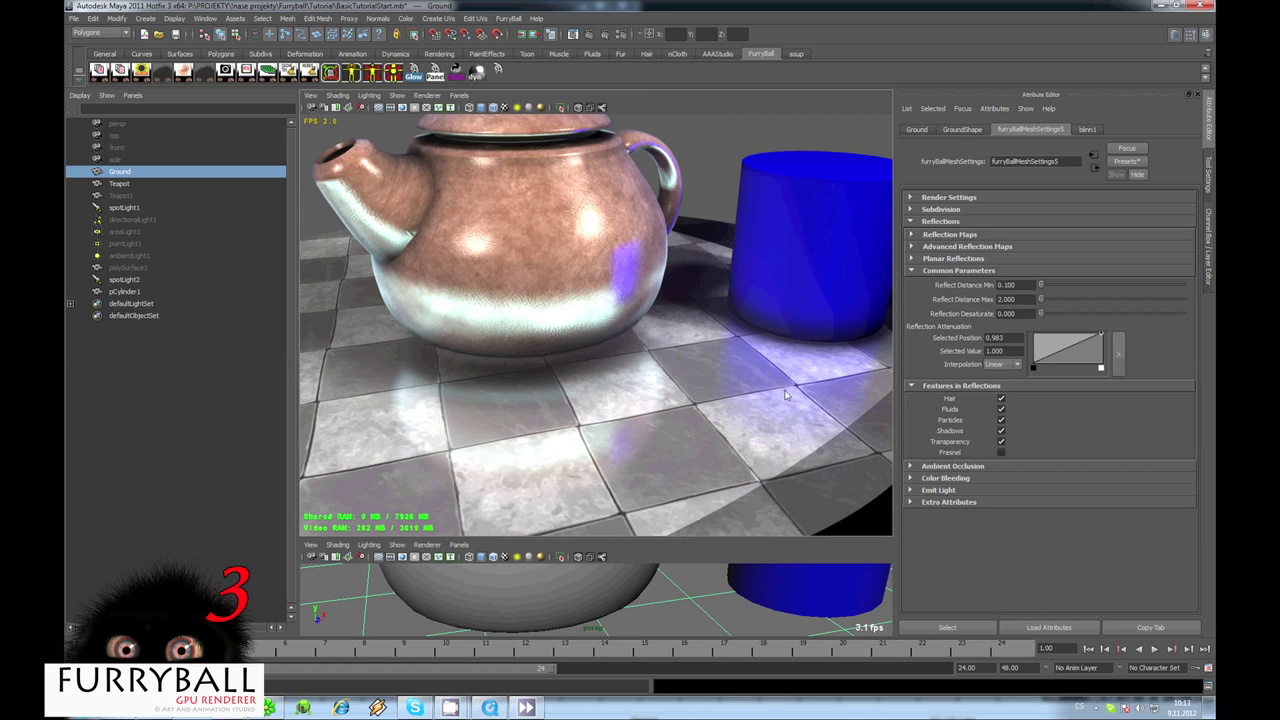
{"action": "left_click", "coordinate": [958, 386]}
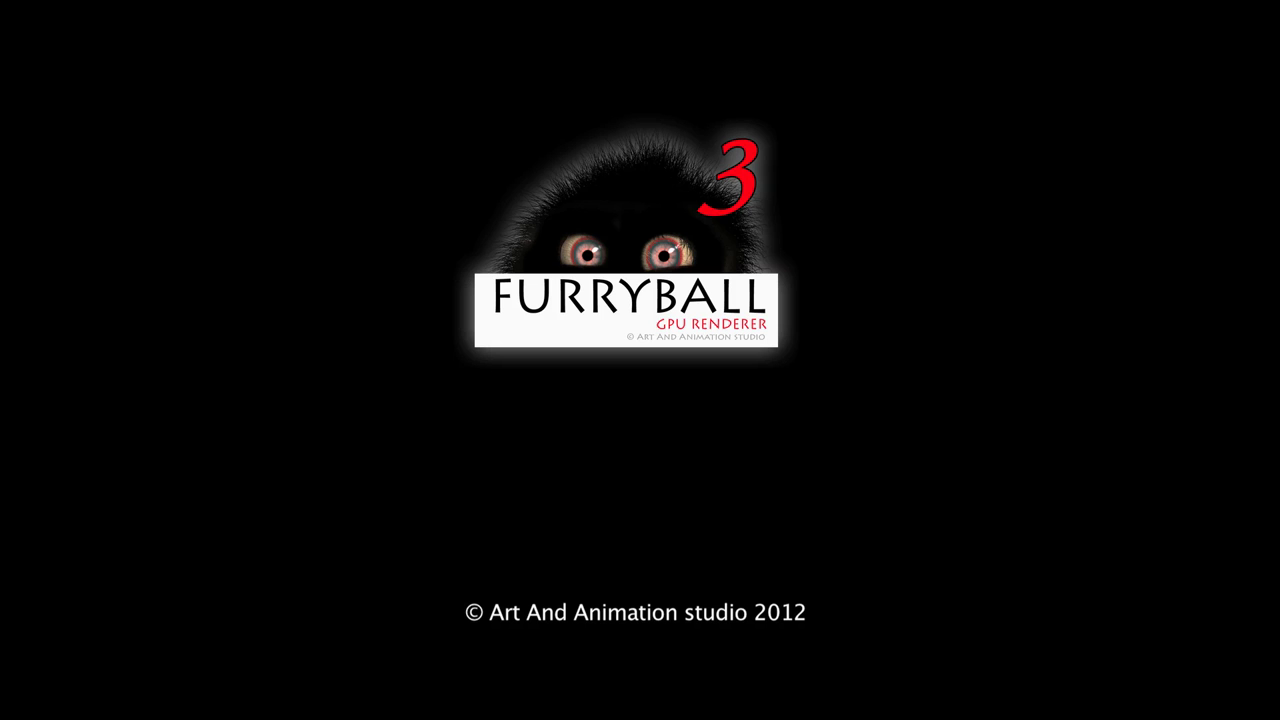